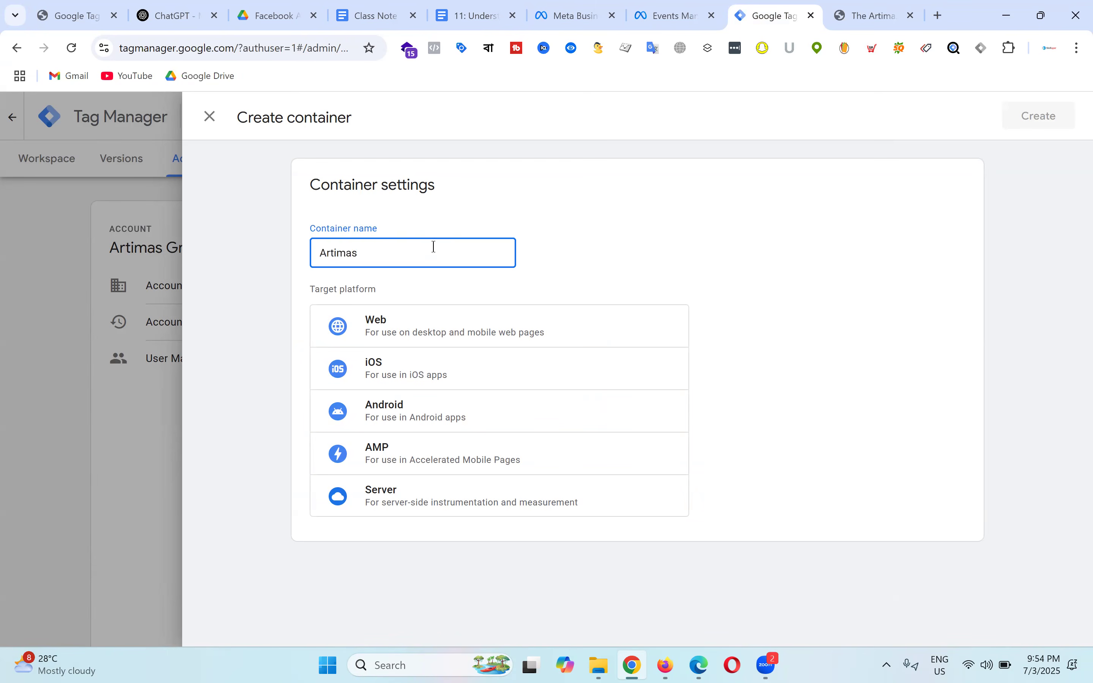
Step: Create the 'Artimas - Server' container with Server as its target platform
text(Server)
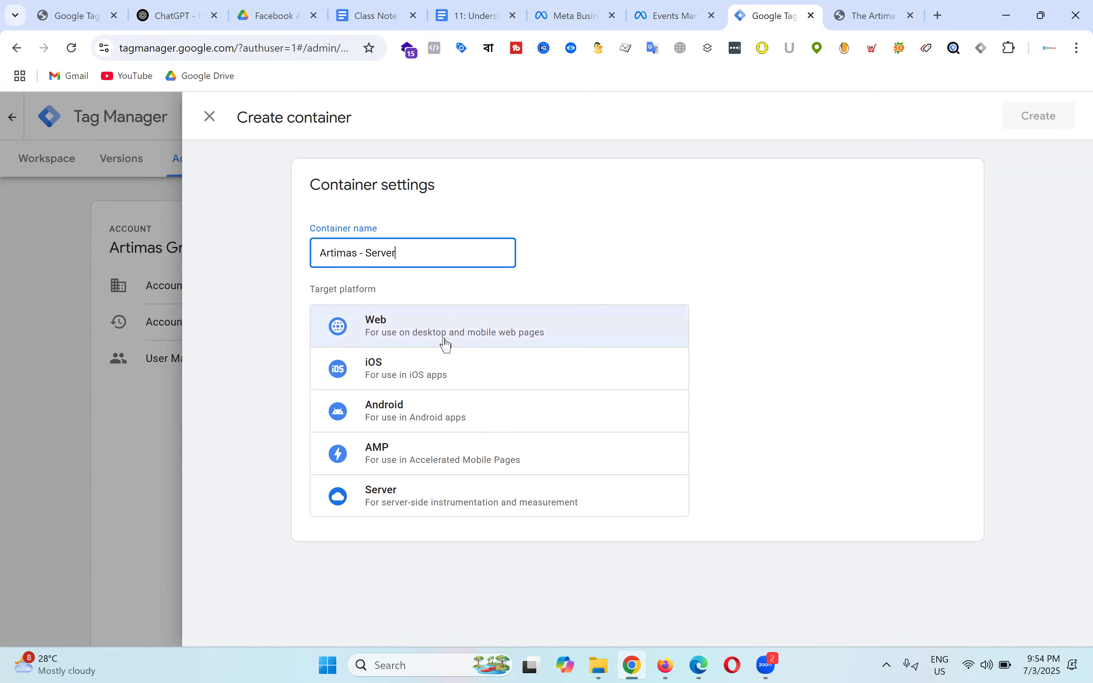
click(442, 509)
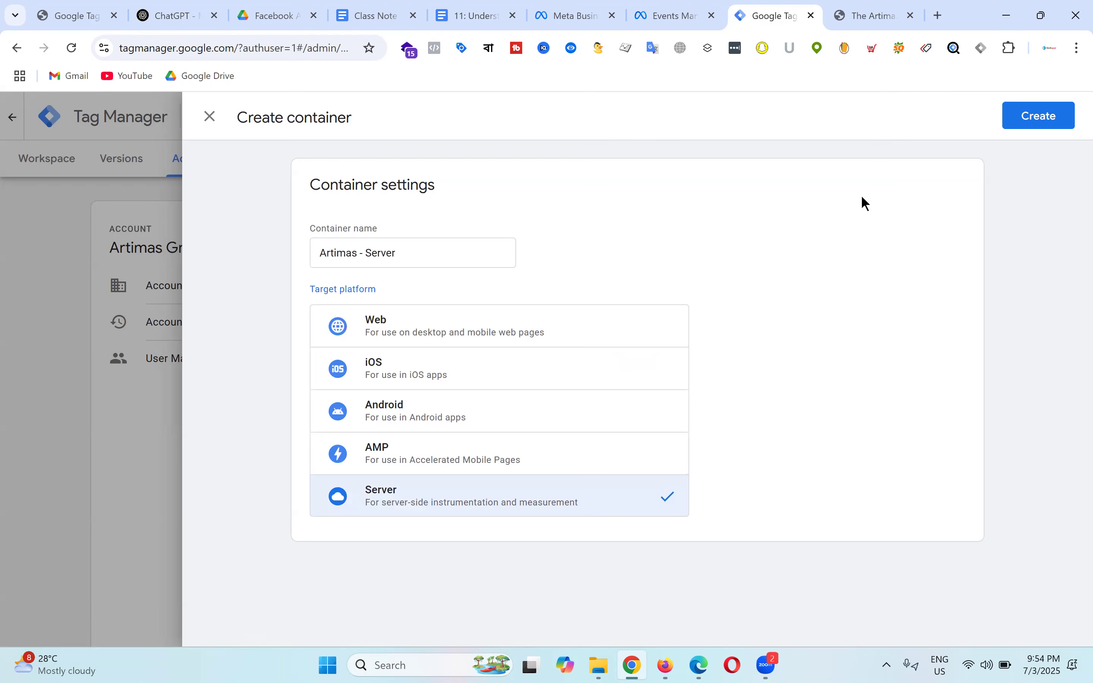
click(1043, 121)
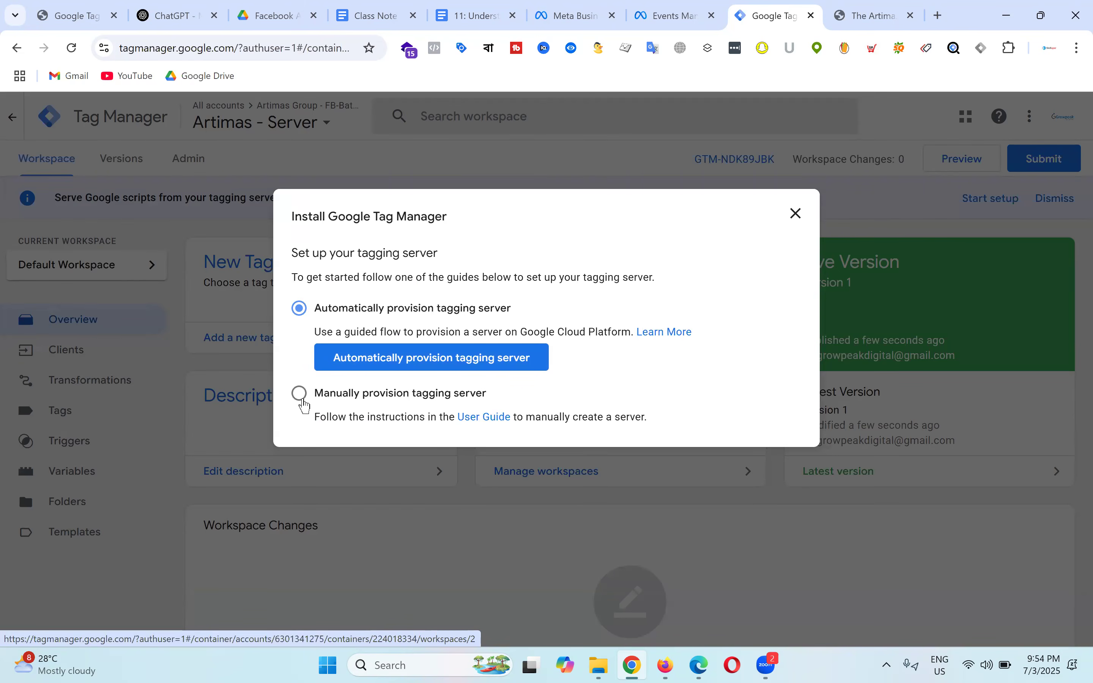
Step: Choose manual provisioning of the tagging server to reveal the container config string
click(302, 402)
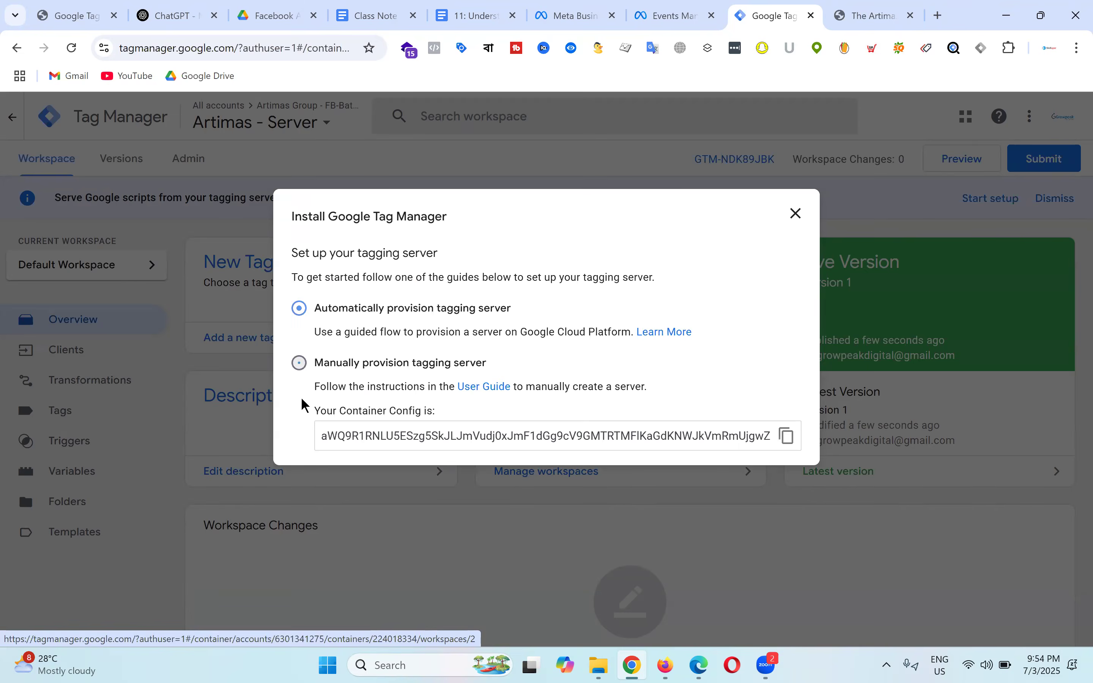
click(325, 439)
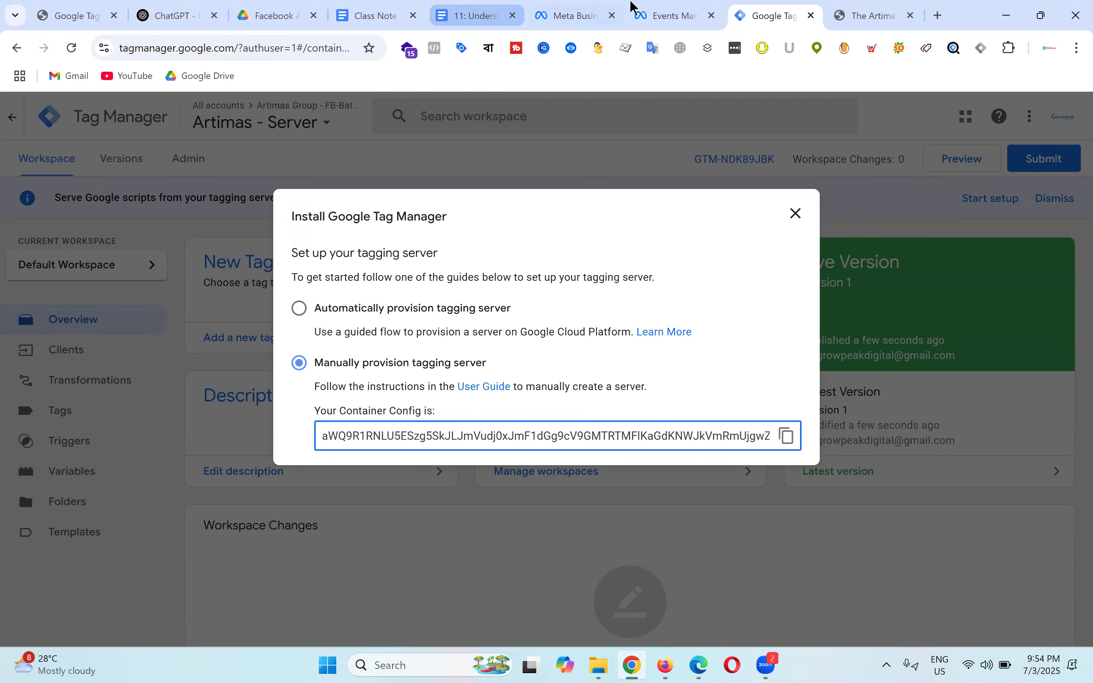
click(472, 8)
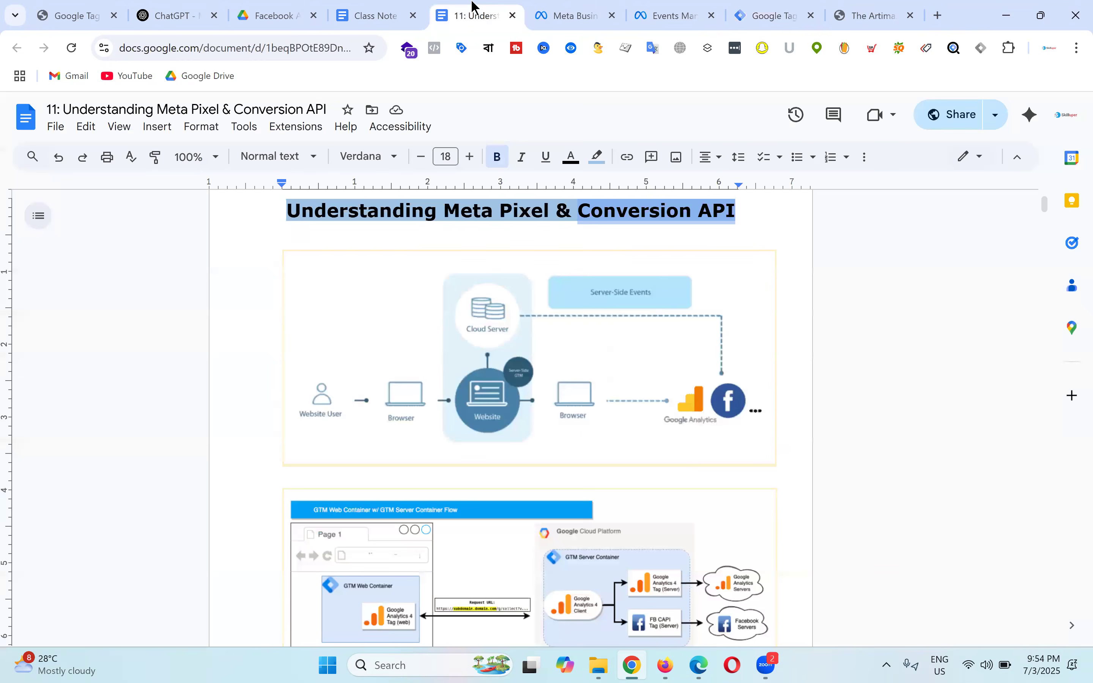
scroll(551, 448, down, 3)
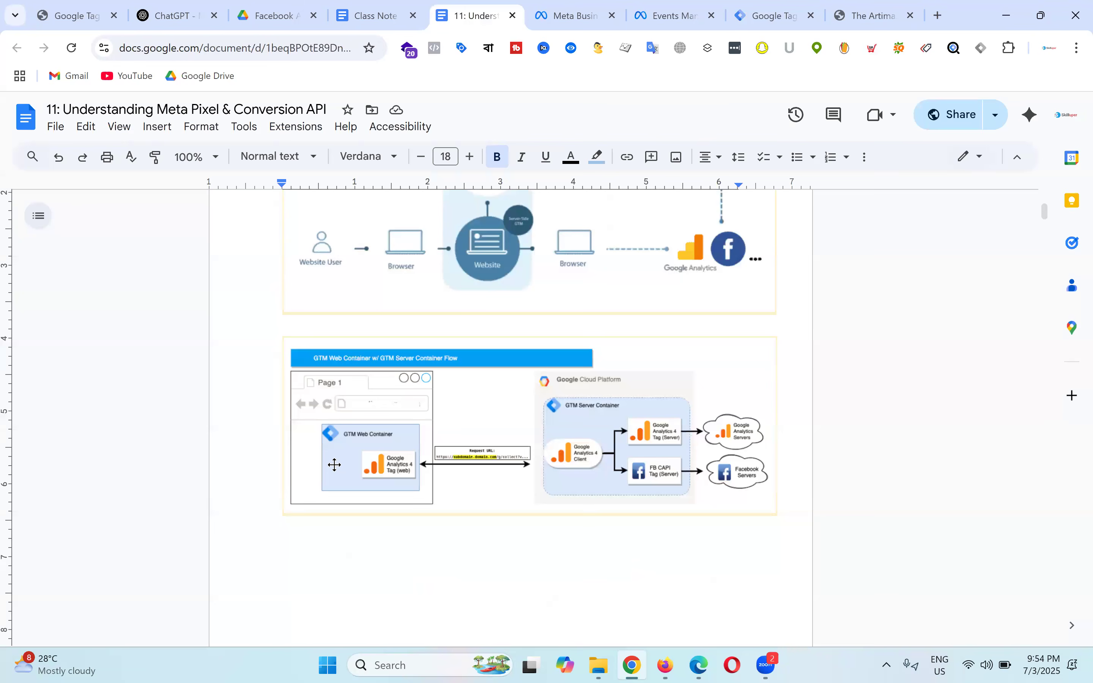
scroll(487, 396, up, 3)
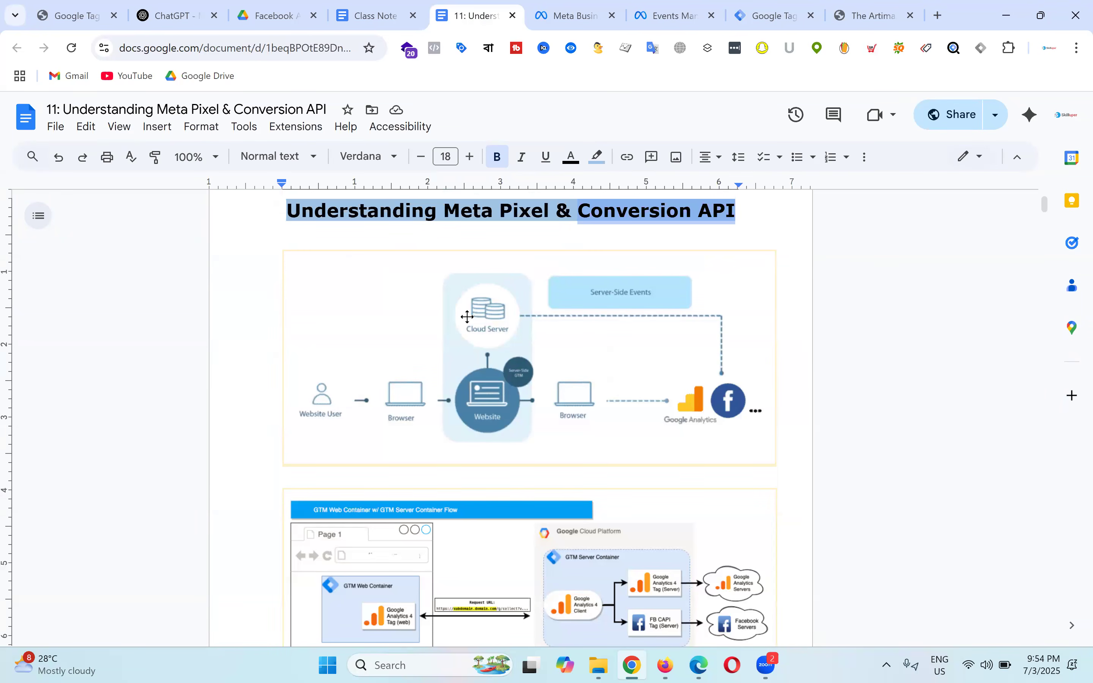
scroll(505, 344, down, 2)
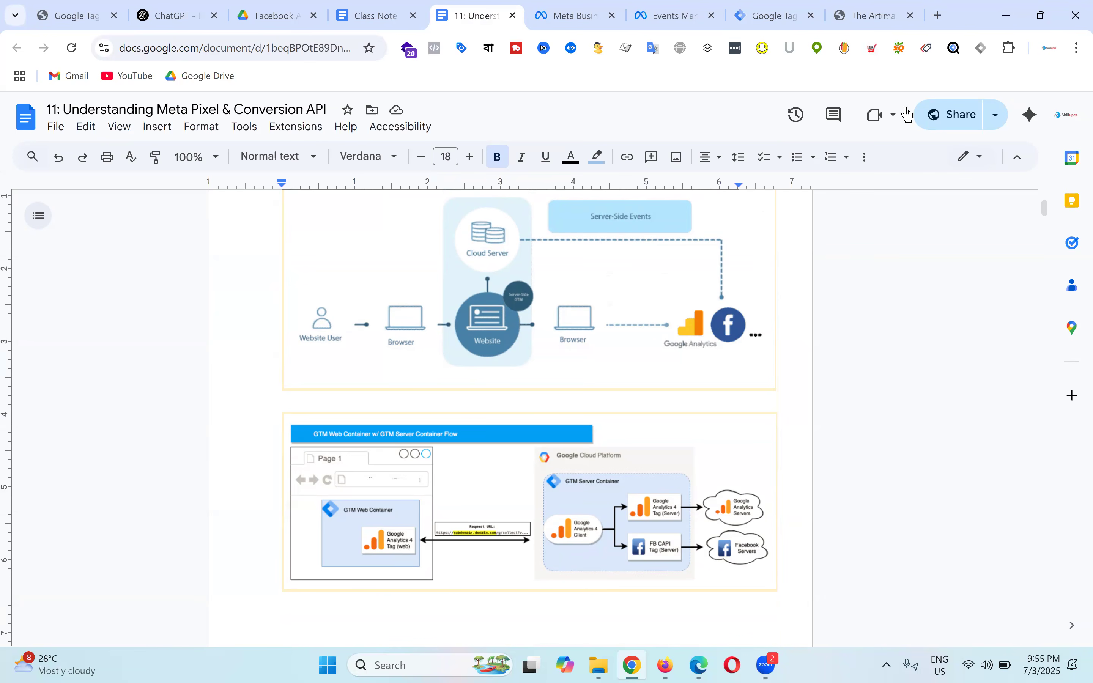
Step: Select the entire container config string in the Artimas - Server install dialog
click(745, 8)
click(351, 441)
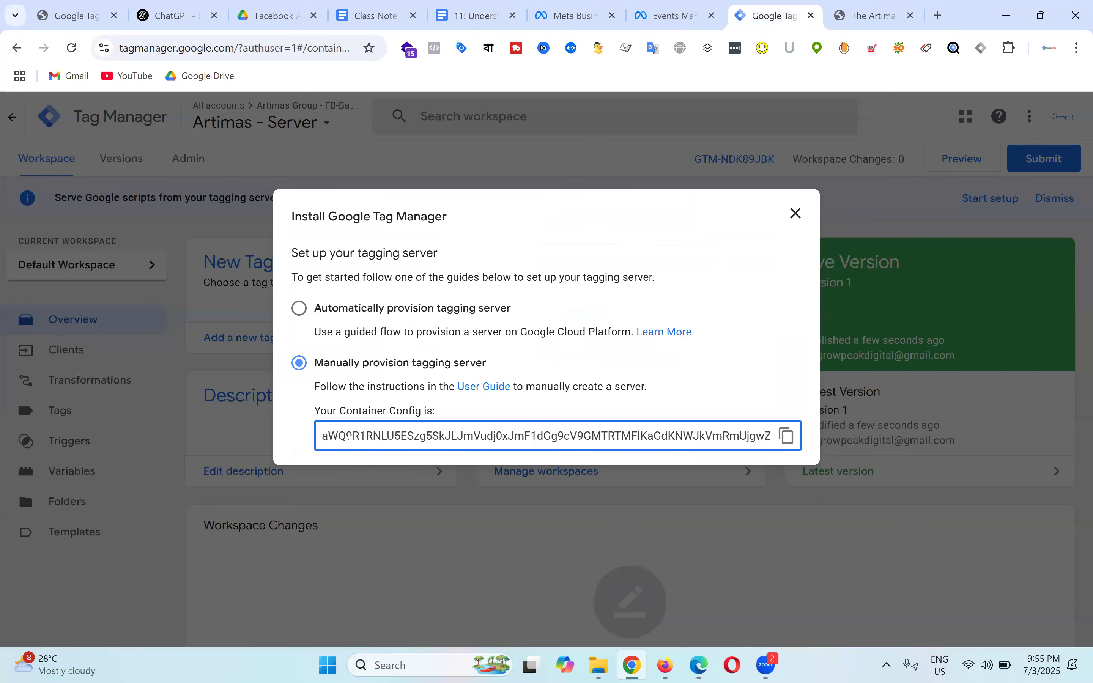
drag(351, 441, 802, 440)
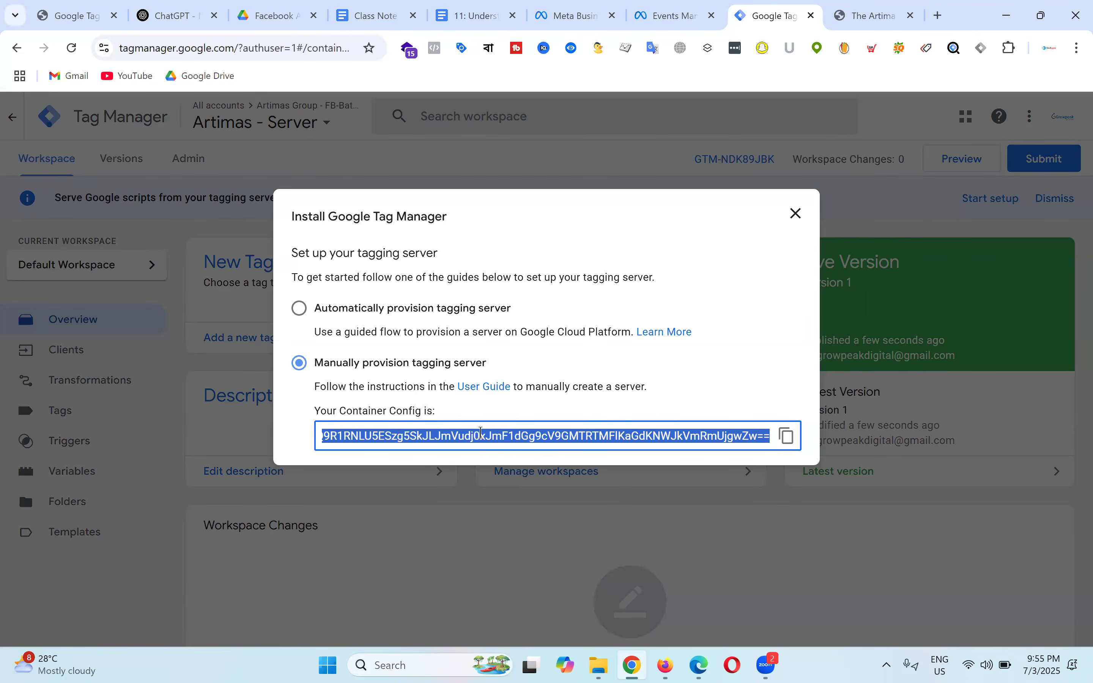
click(889, 7)
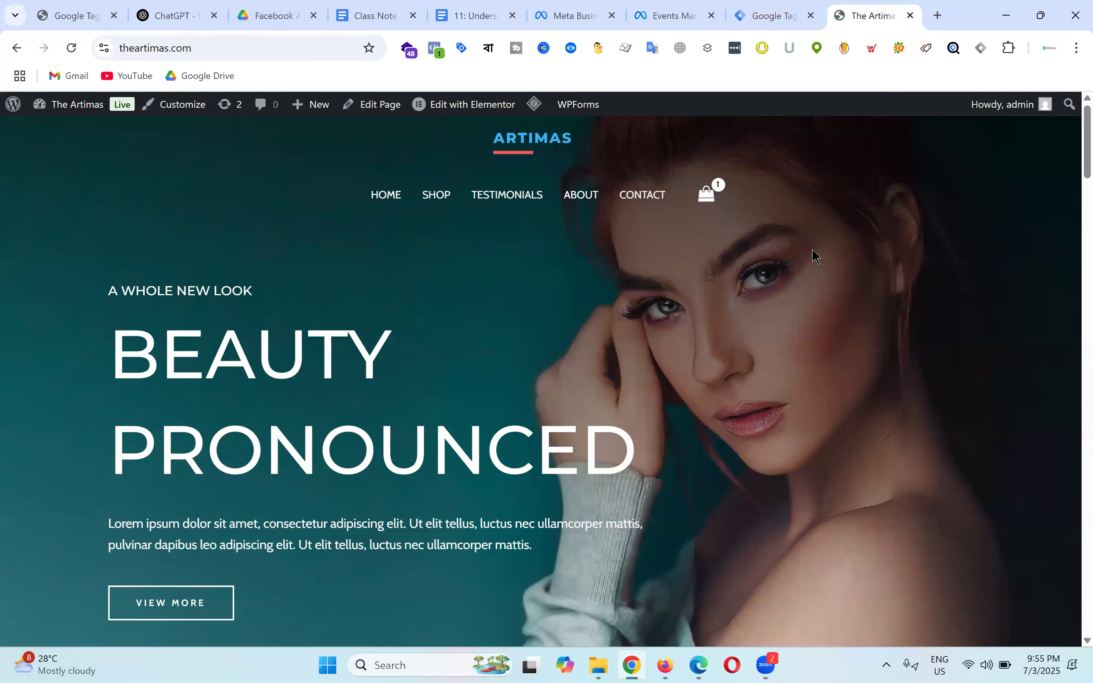
Step: Load stape.io in a new browser tab and select its address for copying
click(942, 16)
text(stape.io)
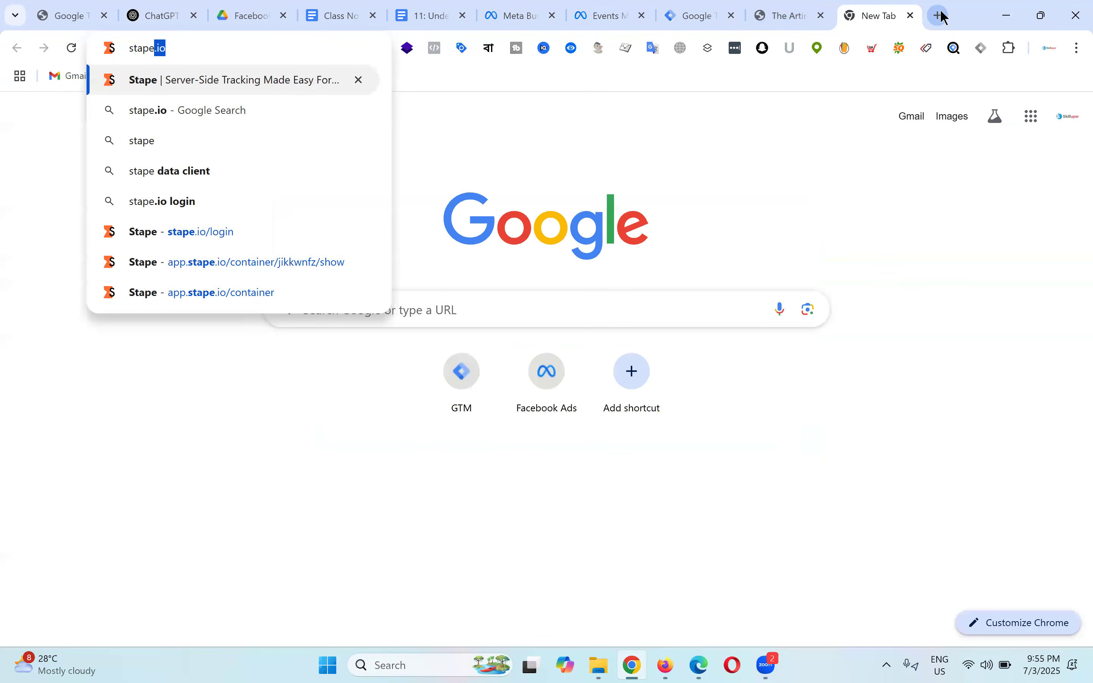
key(Return)
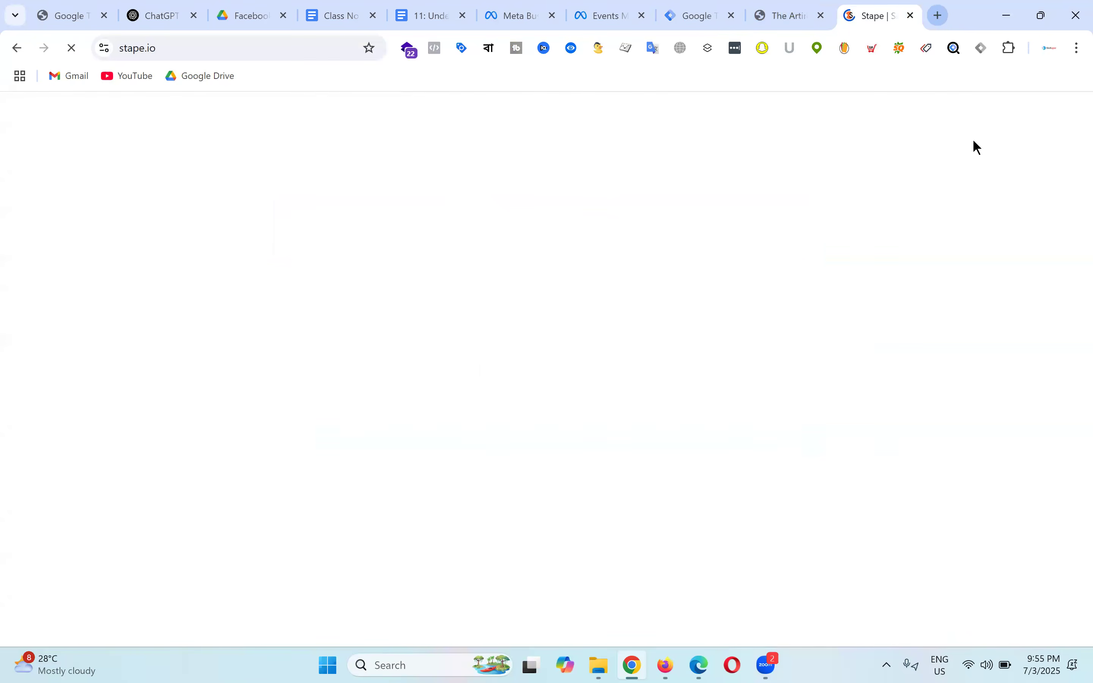
click(195, 47)
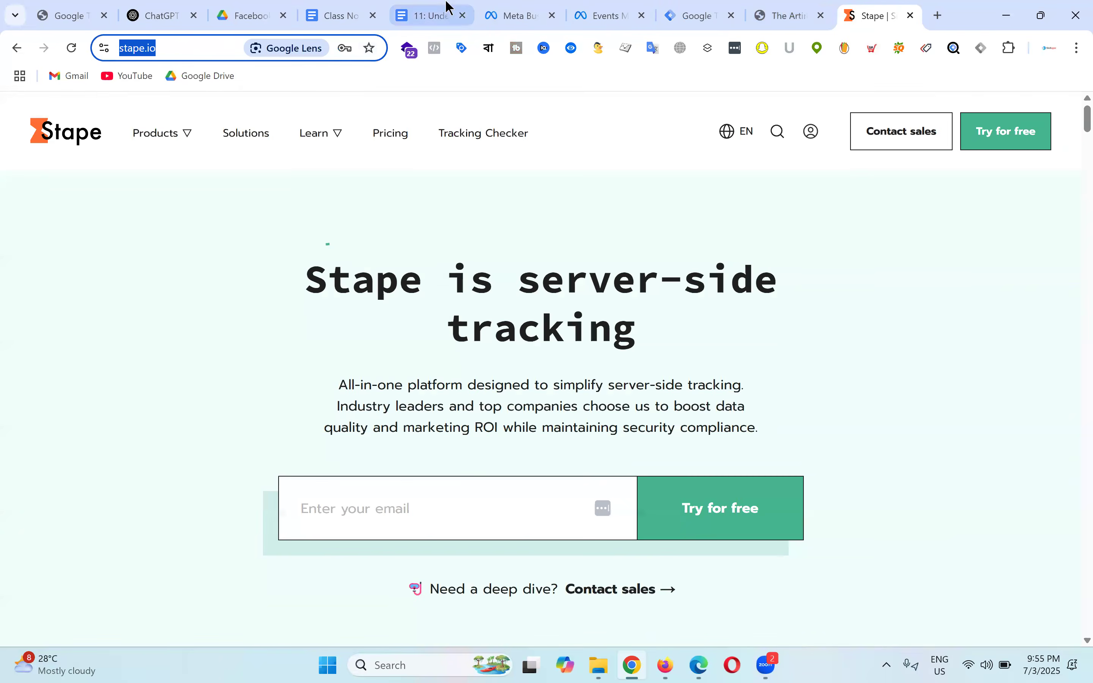
click(350, 12)
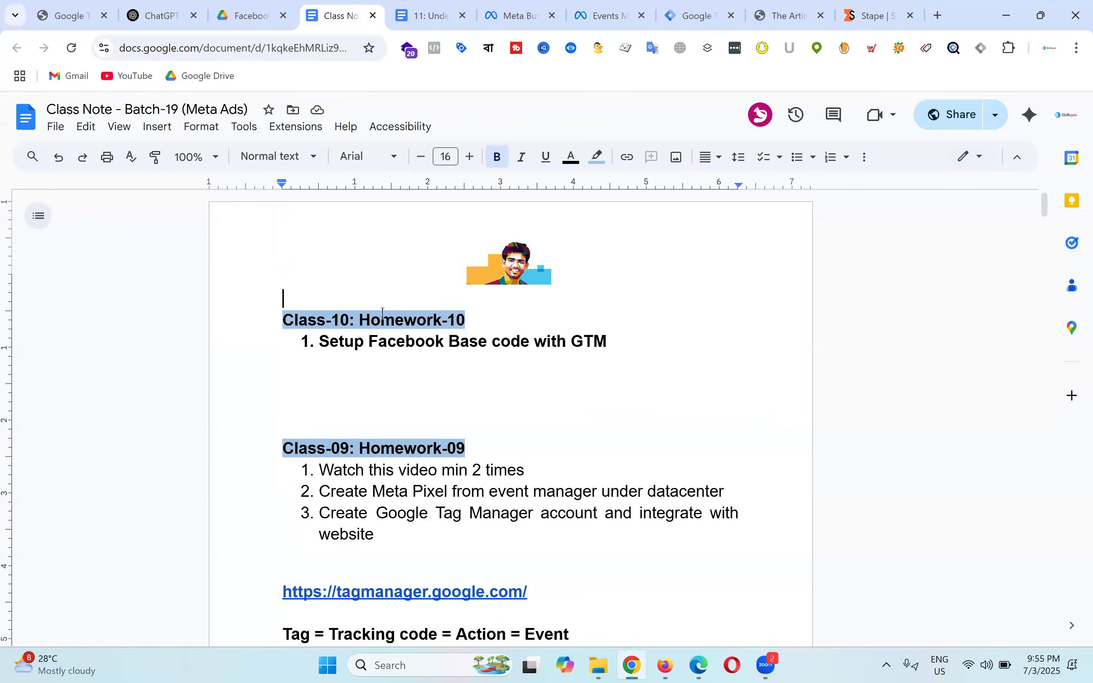
key(Return)
key(Return)
key(Return)
key(Return)
click(364, 335)
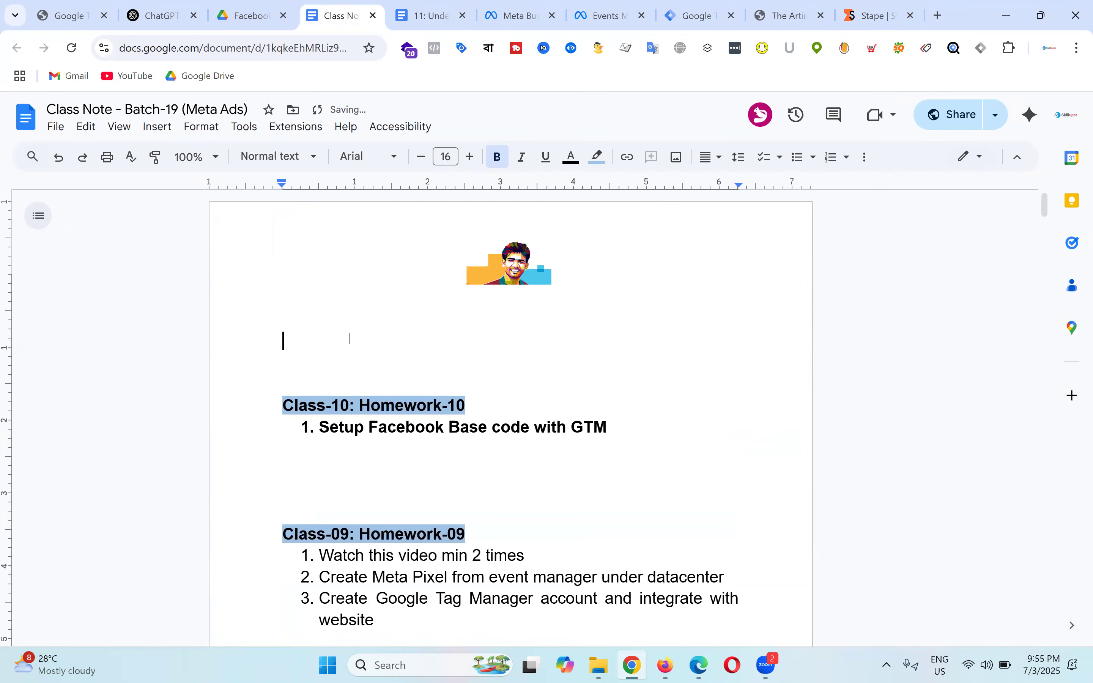
double_click(347, 336)
key(ctrl+v)
drag(509, 332, 219, 342)
click(597, 156)
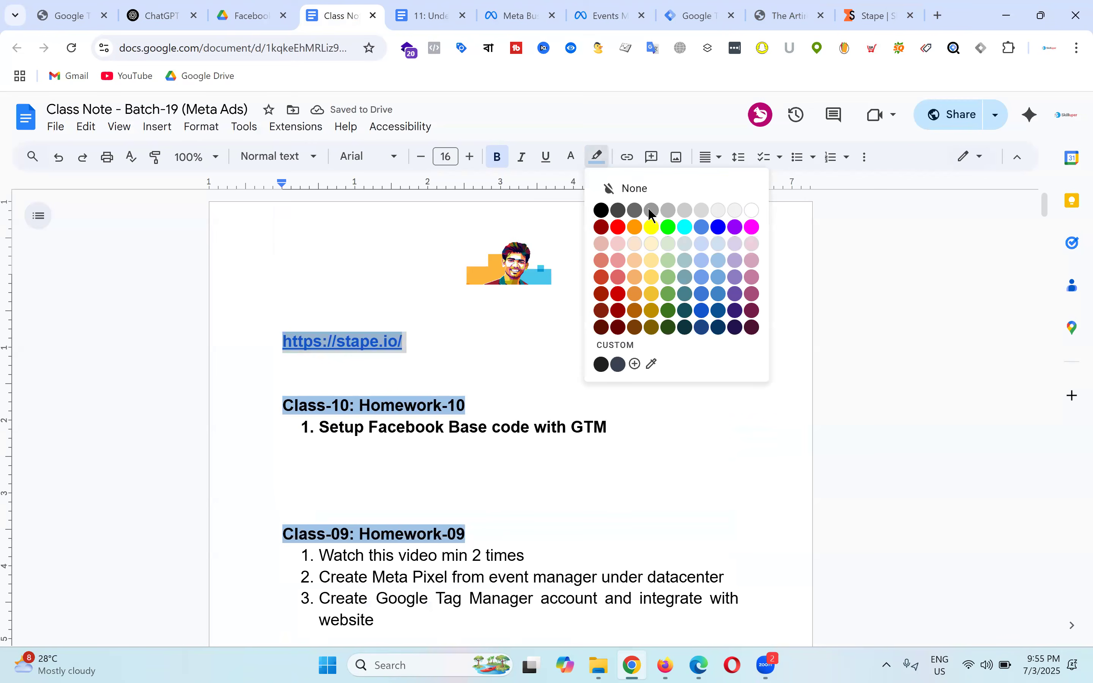
click(749, 214)
click(497, 157)
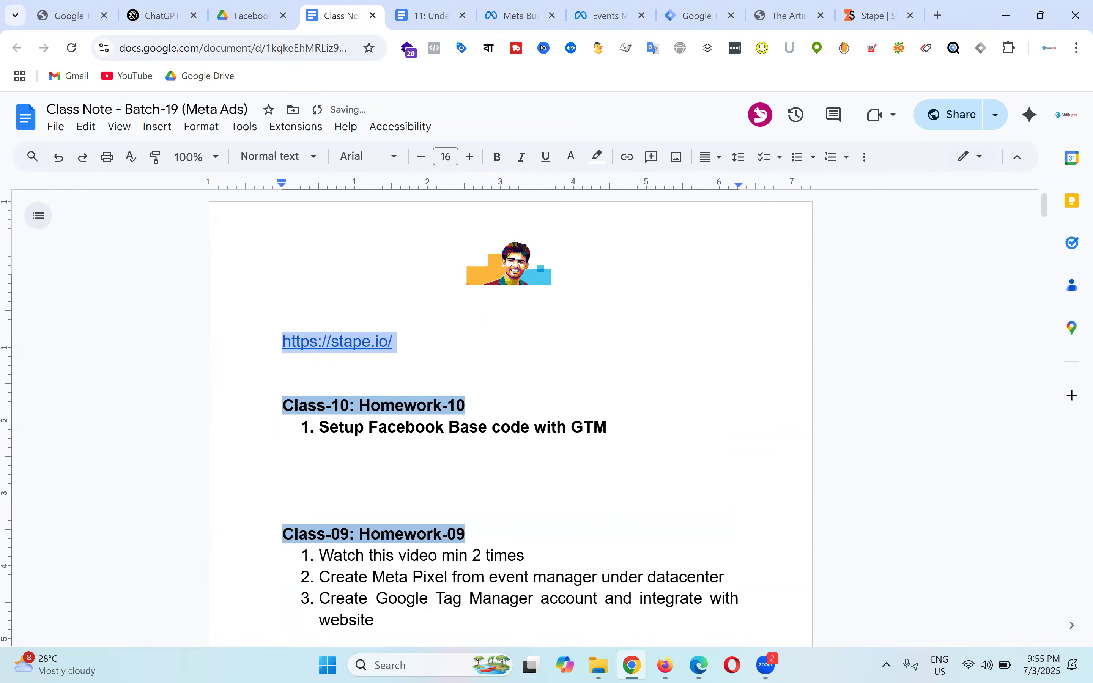
click(483, 339)
click(886, 8)
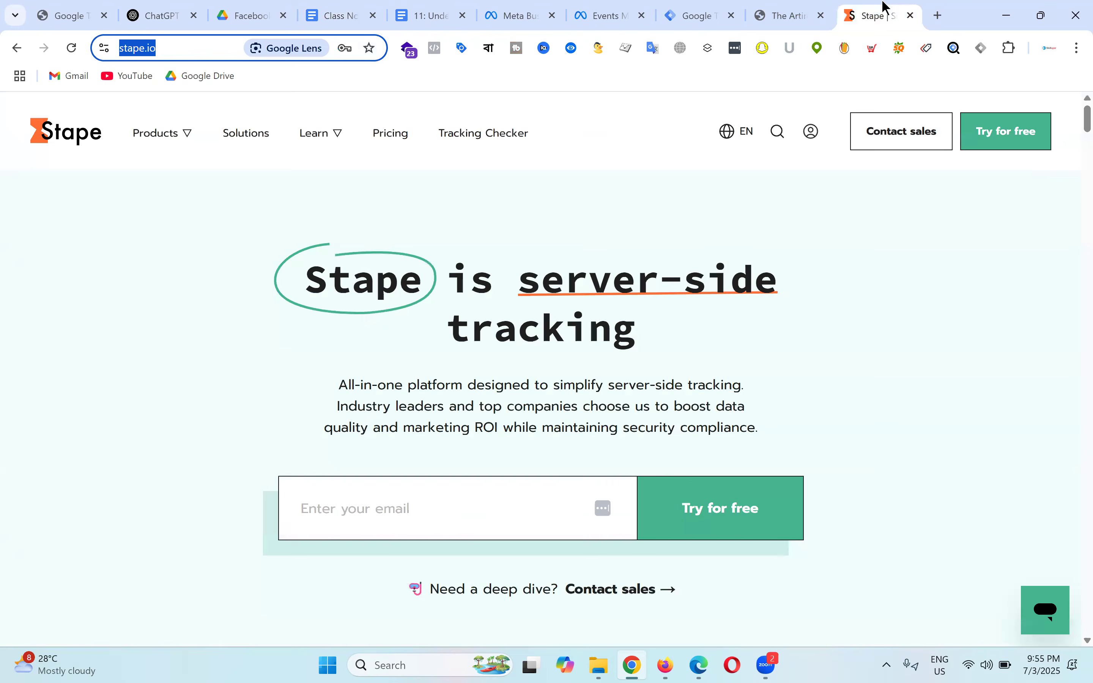
Step: Sign out of the current Stape account and reach the Stape sign-up page
click(1007, 144)
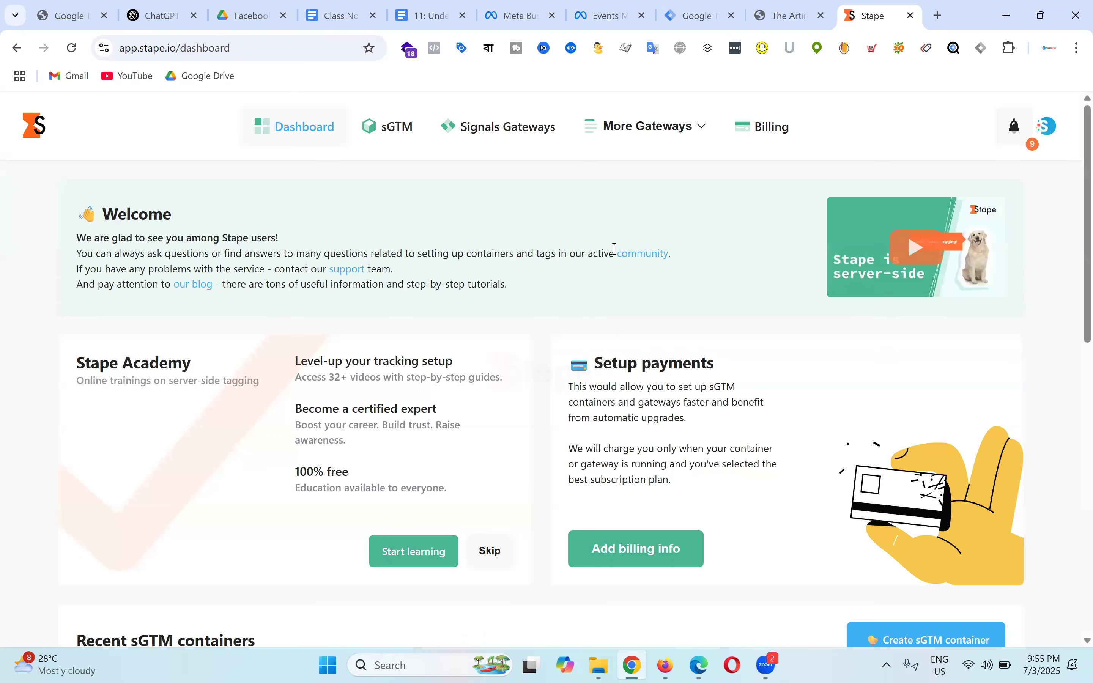
click(1056, 132)
click(923, 434)
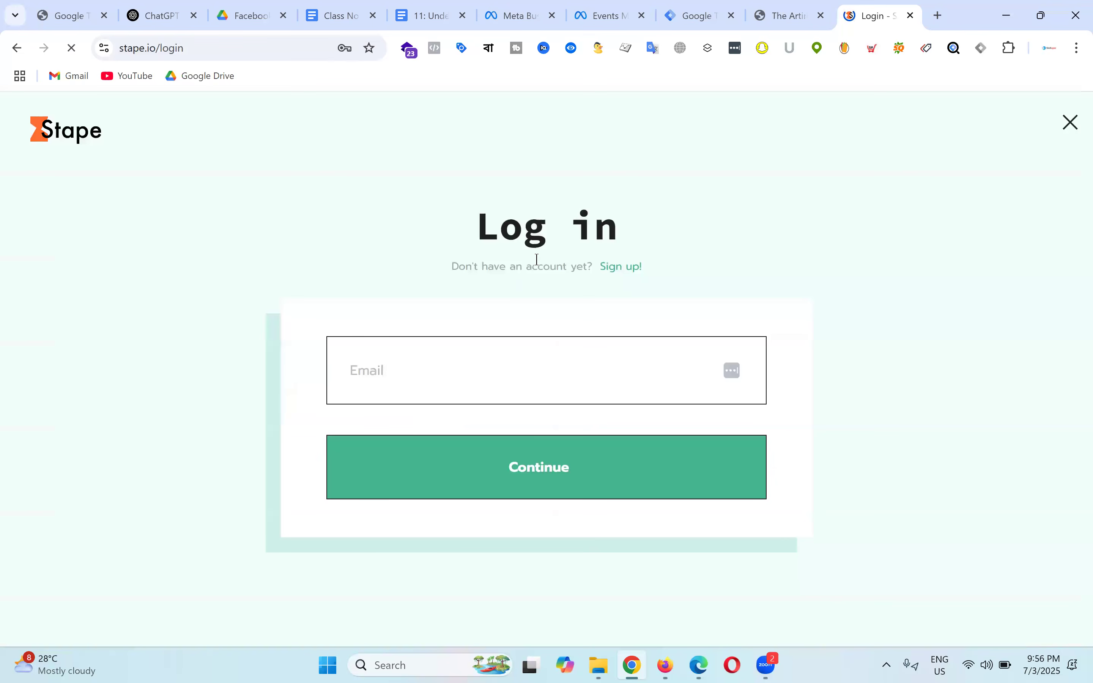
click(632, 271)
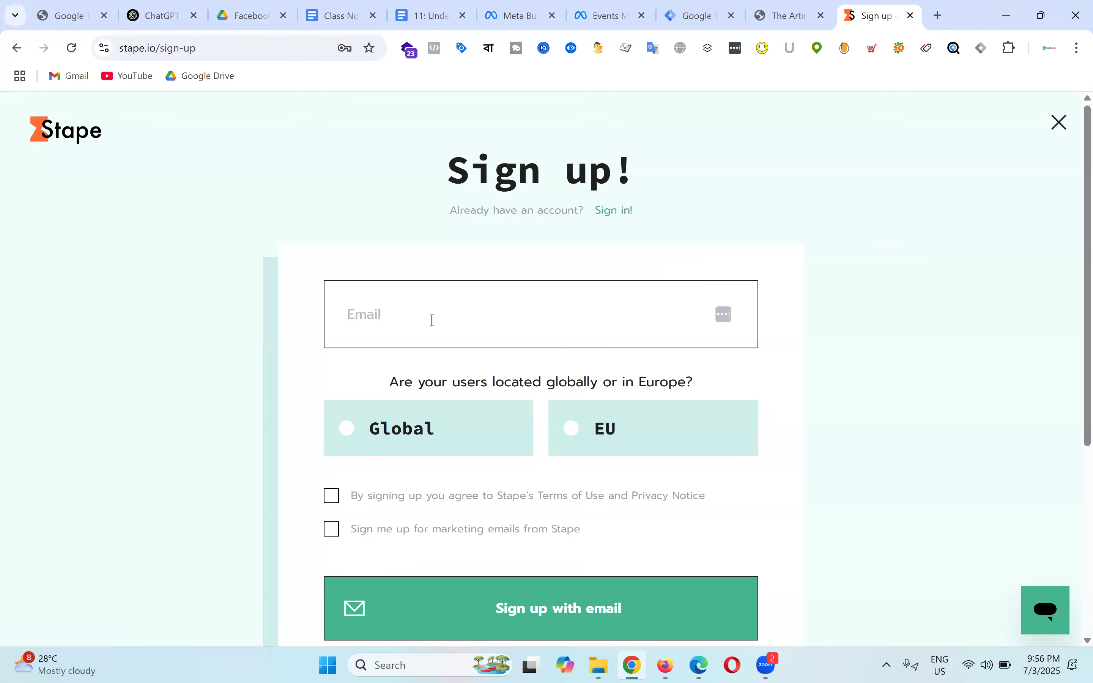
Step: Review the sign-up form, keep Global as user location, then close the form
scroll(332, 366, down, 3)
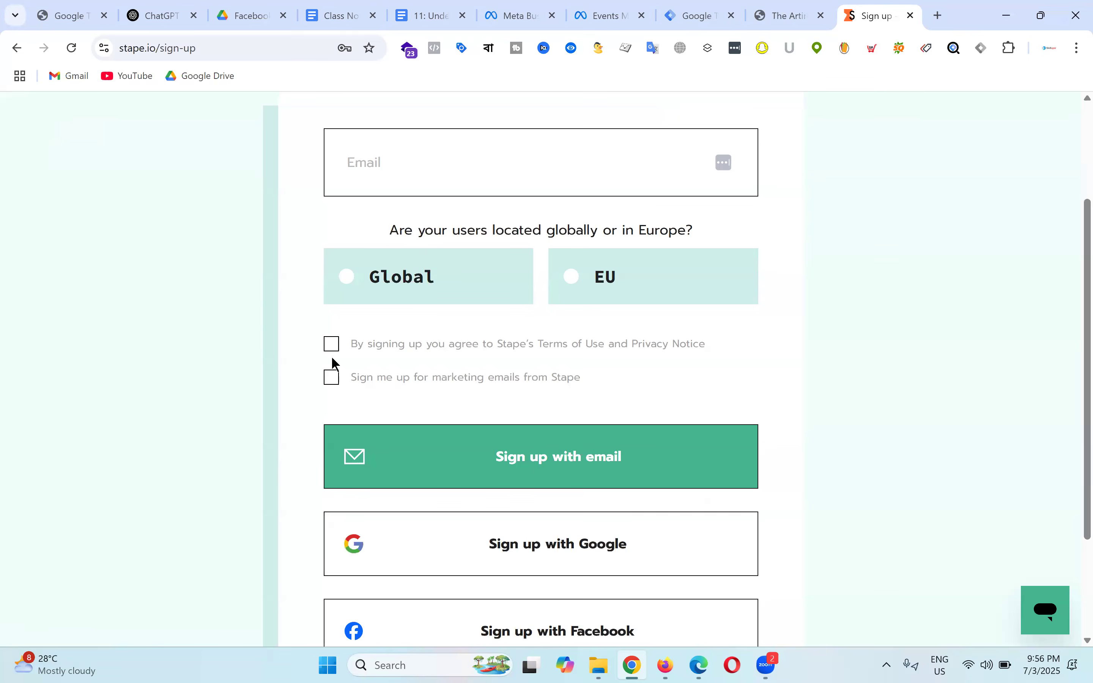
scroll(586, 514, down, 3)
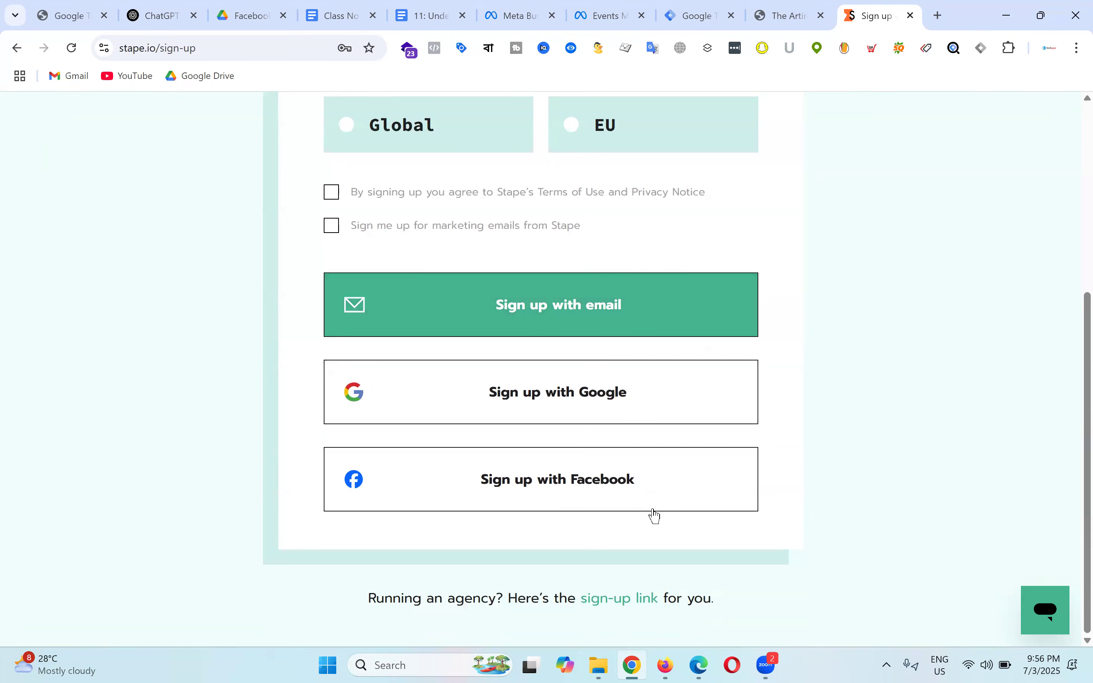
scroll(435, 349, up, 6)
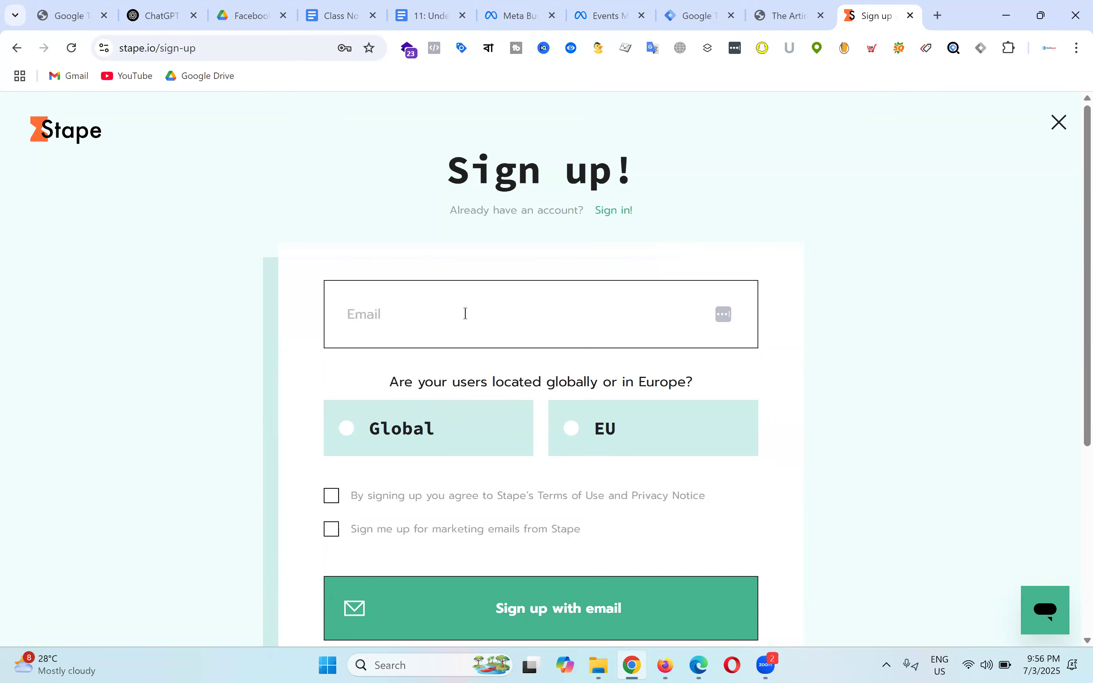
scroll(520, 353, down, 4)
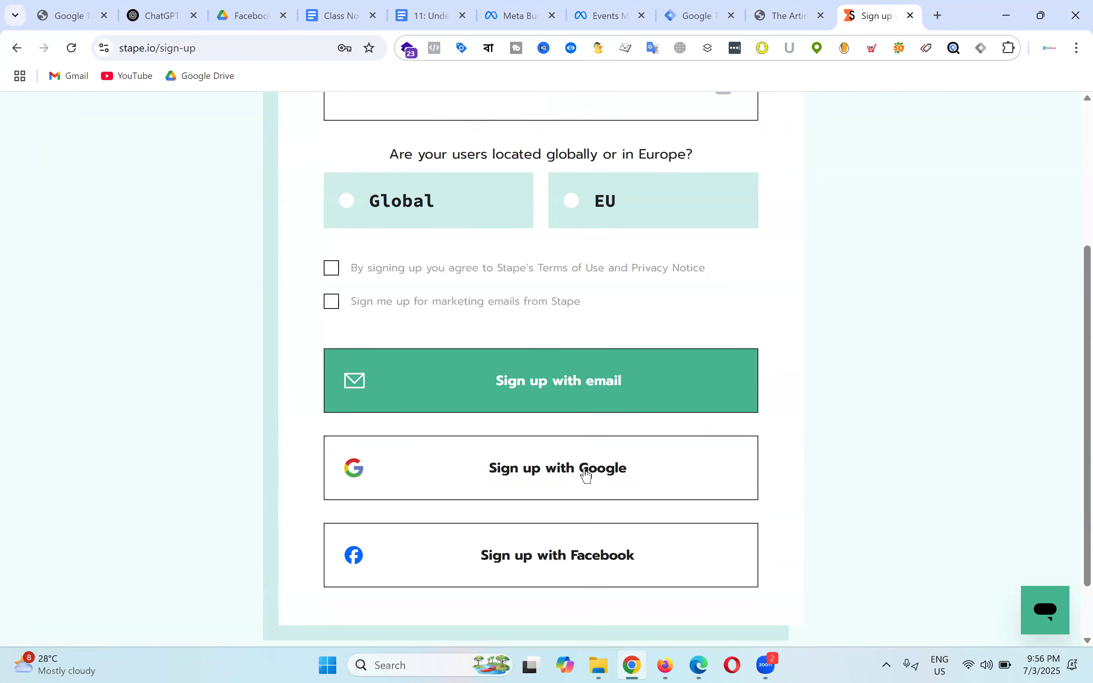
scroll(838, 321, up, 2)
scroll(496, 312, up, 4)
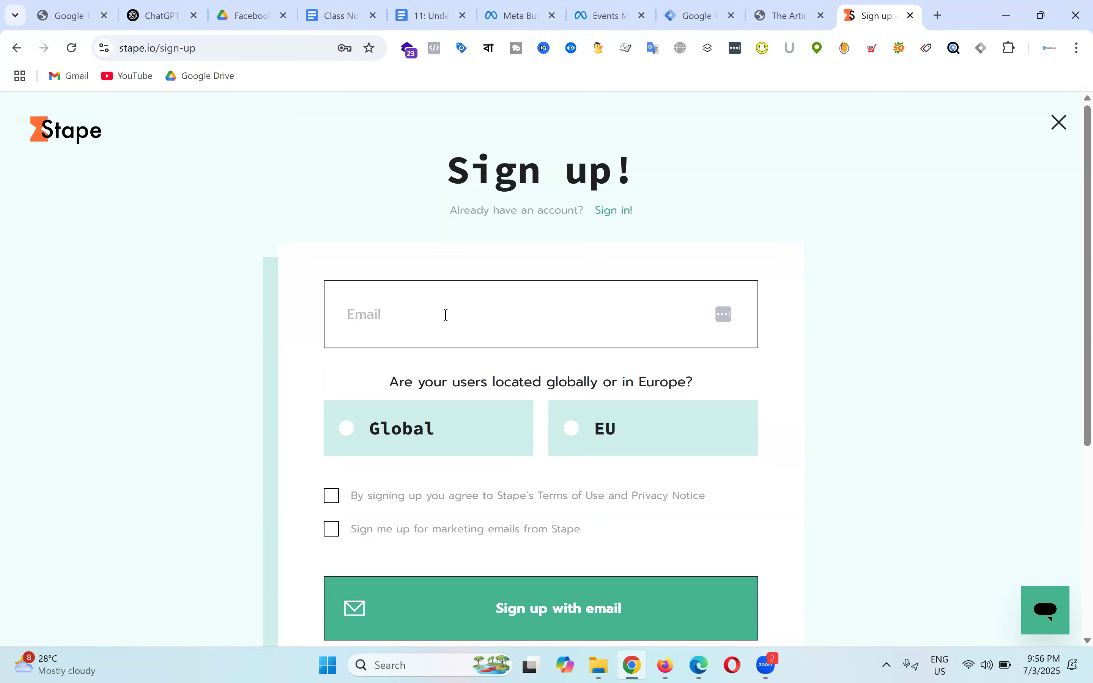
scroll(397, 328, down, 2)
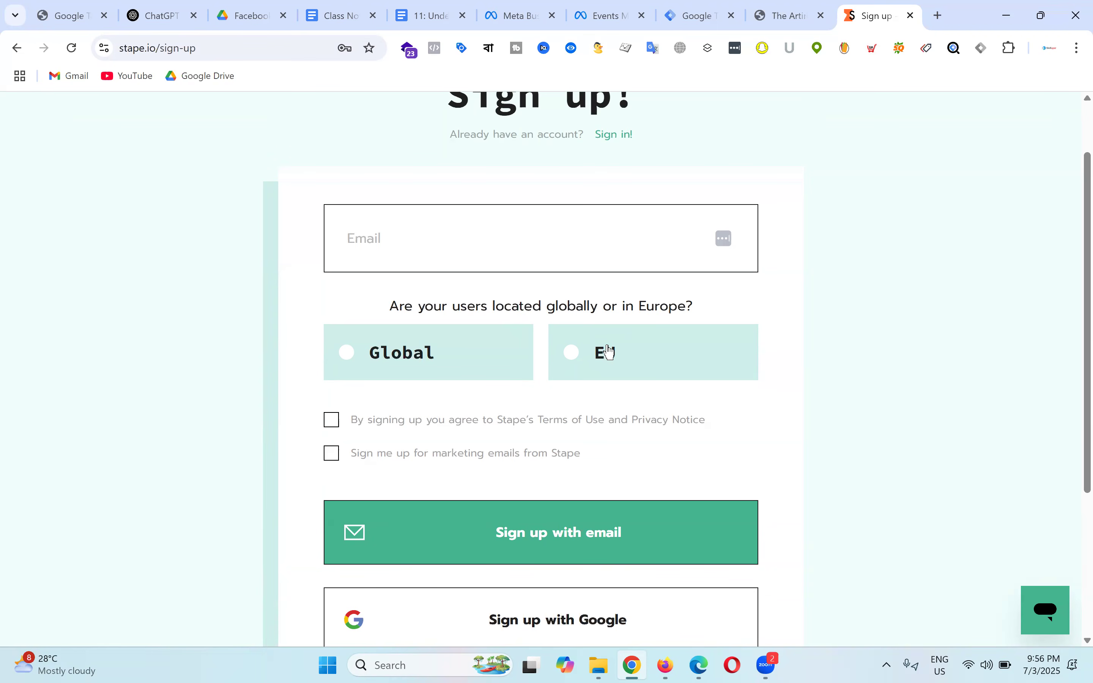
click(579, 361)
click(354, 360)
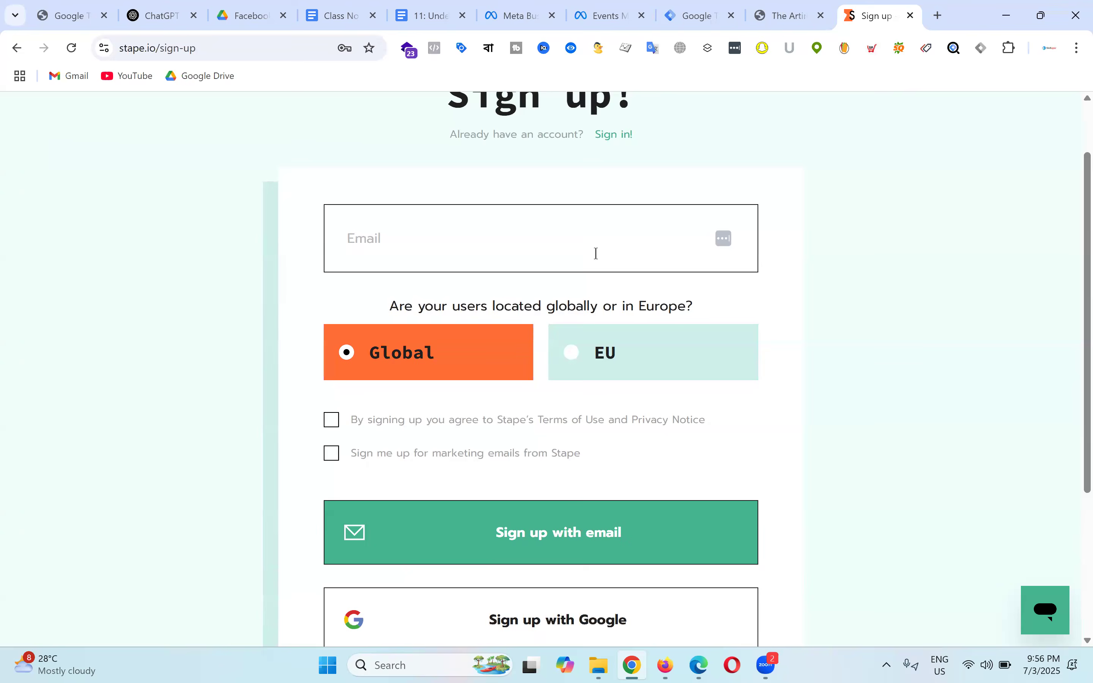
scroll(954, 319, up, 2)
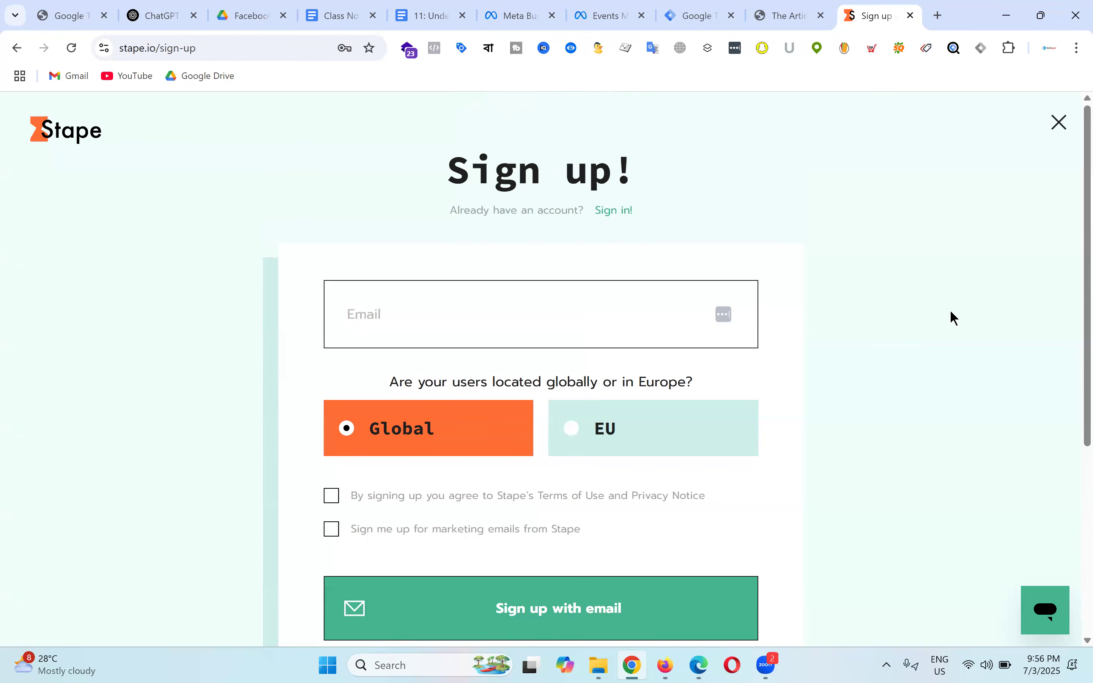
click(1061, 131)
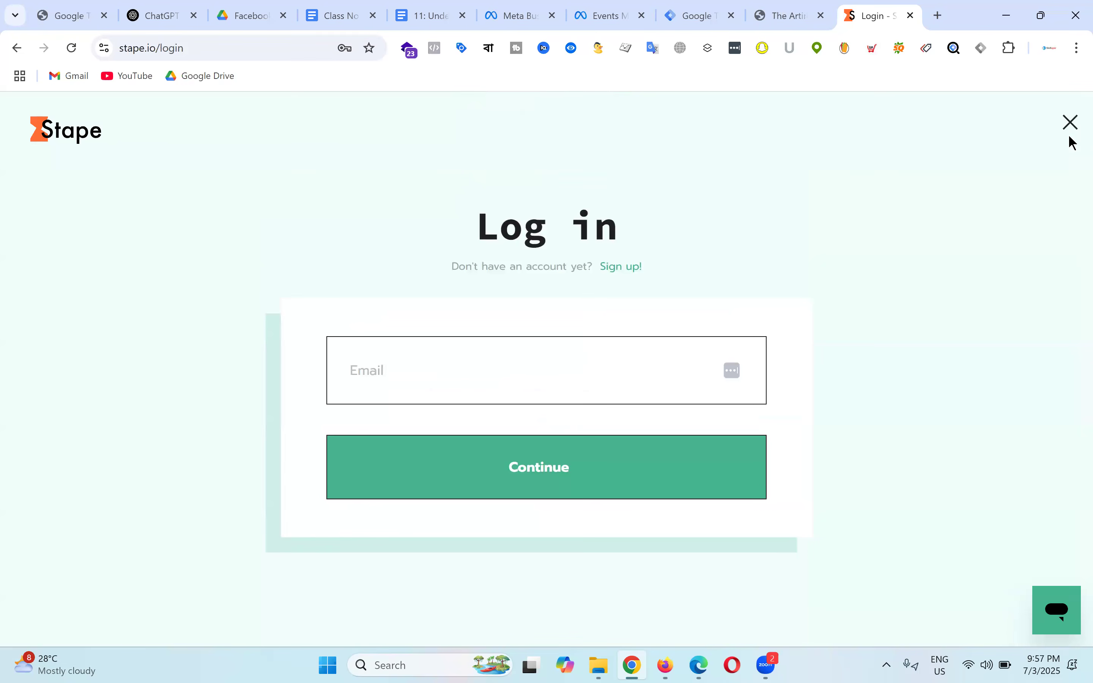
Step: Fill the Stape login form with the saved account's e-mail and password
click(1070, 123)
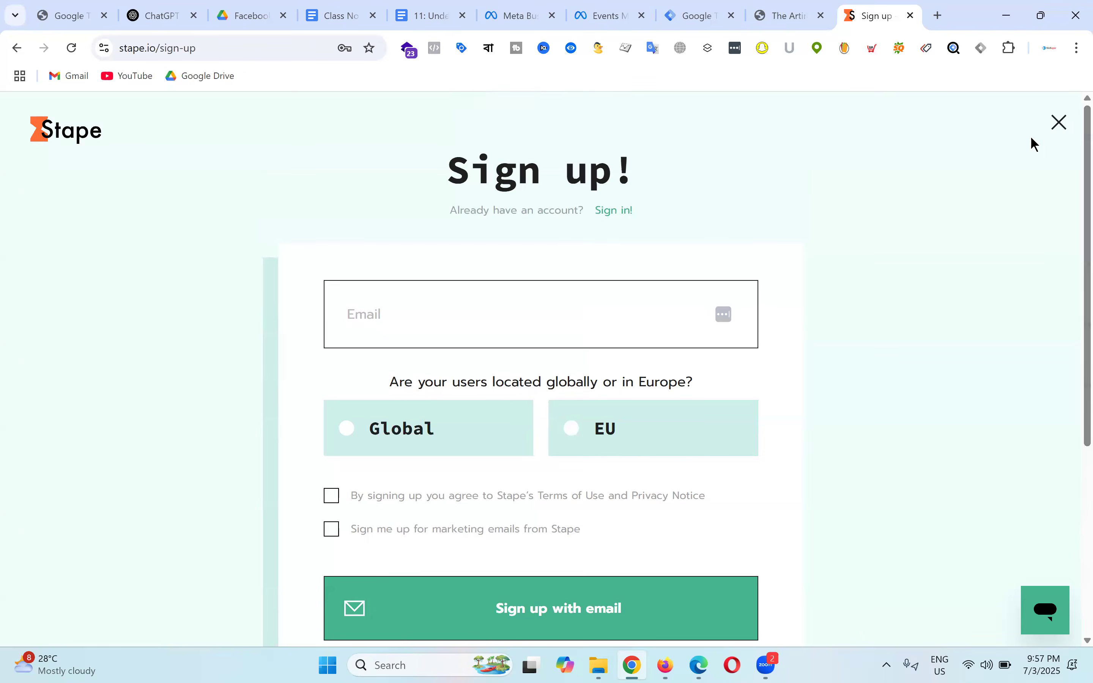
click(613, 211)
click(423, 370)
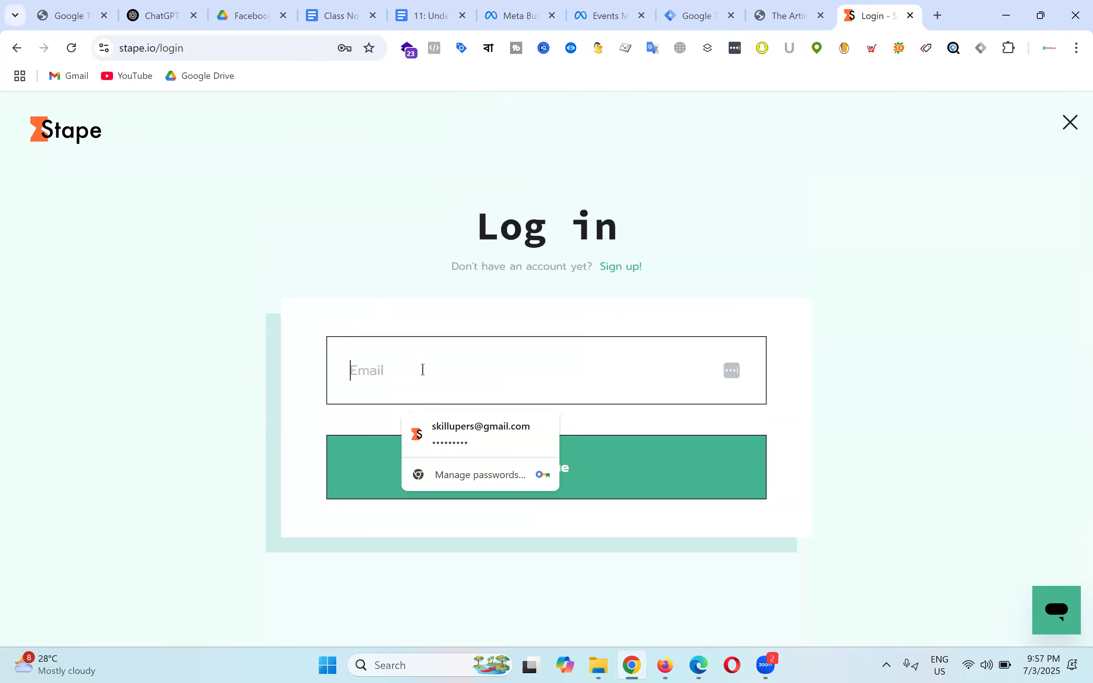
click(481, 428)
click(591, 475)
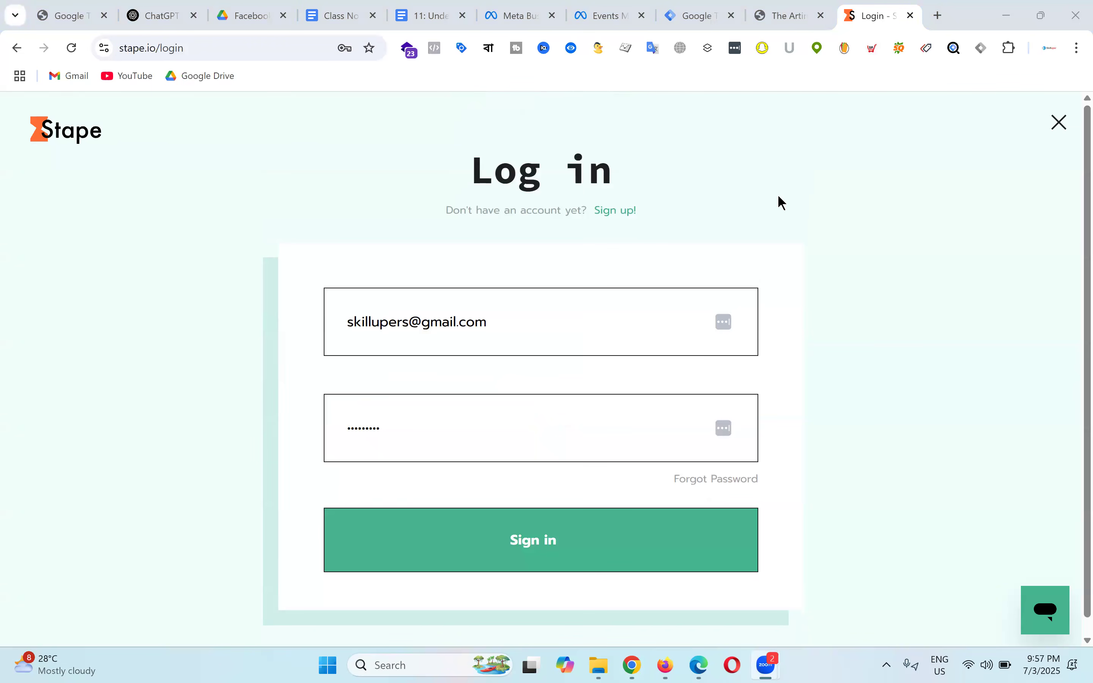
click(440, 6)
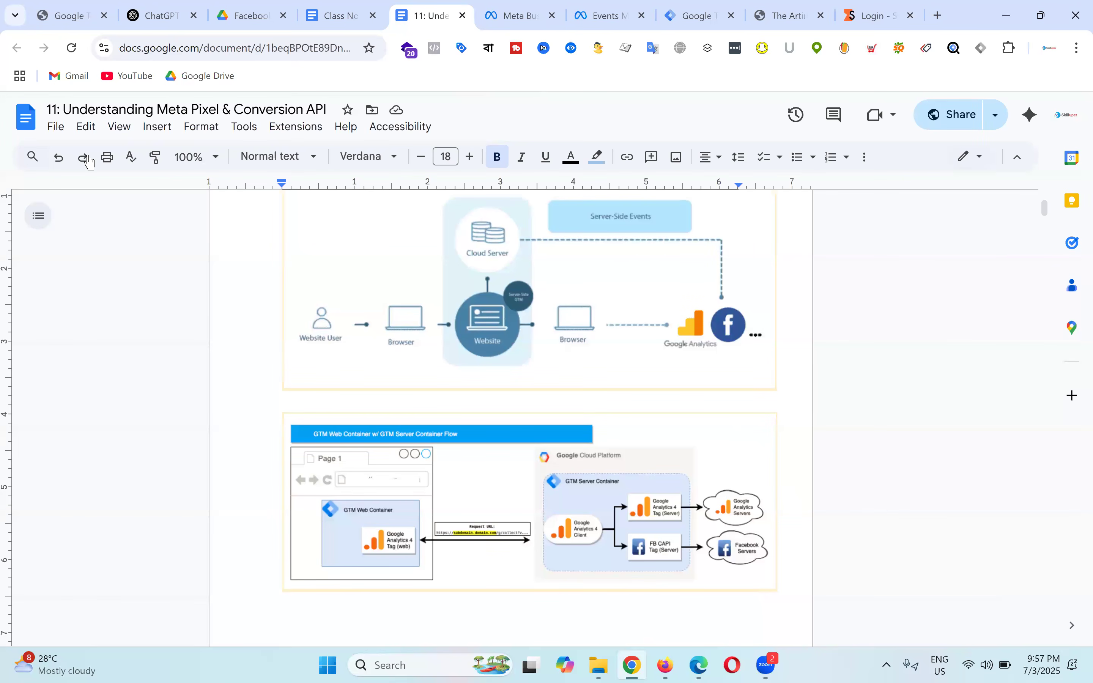
Step: Switch the lesson document to landscape via Page setup, then undo it
click(56, 128)
click(100, 571)
click(556, 358)
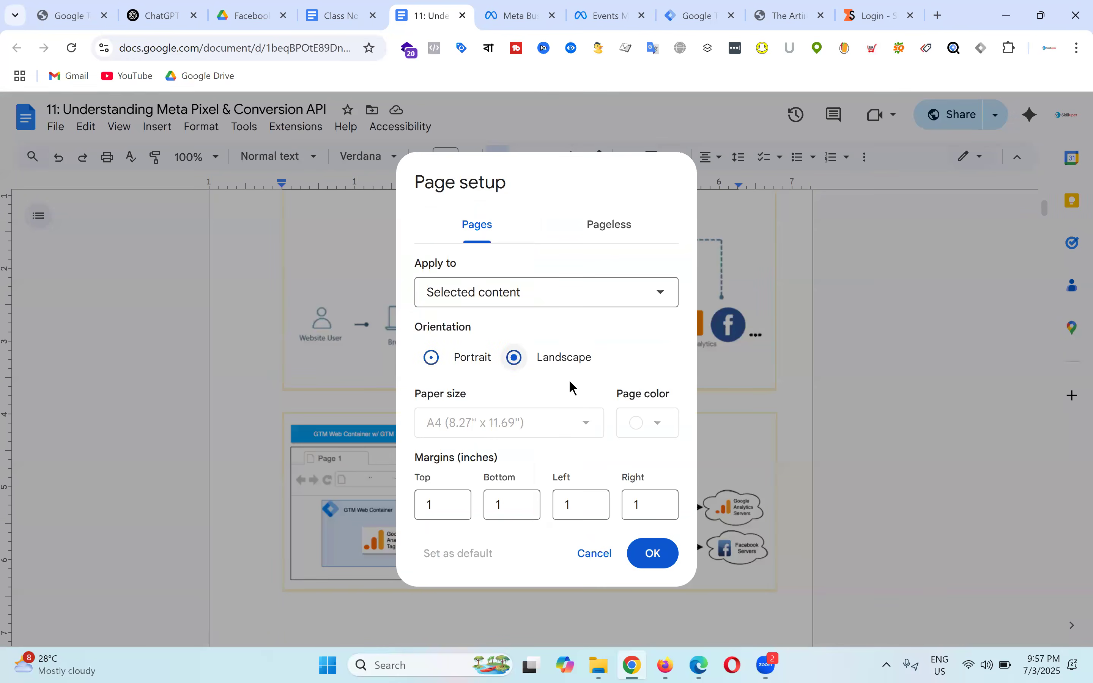
click(652, 553)
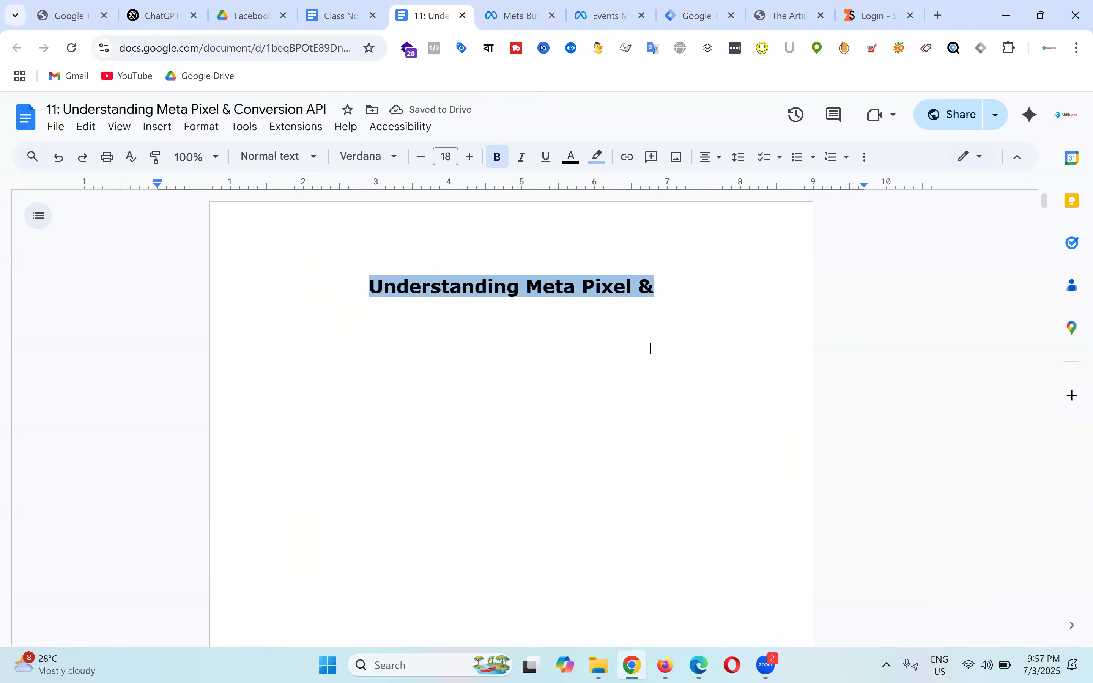
scroll(651, 348, down, 15)
scroll(661, 356, down, 5)
scroll(660, 356, up, 10)
key(ctrl+z)
scroll(660, 355, up, 1)
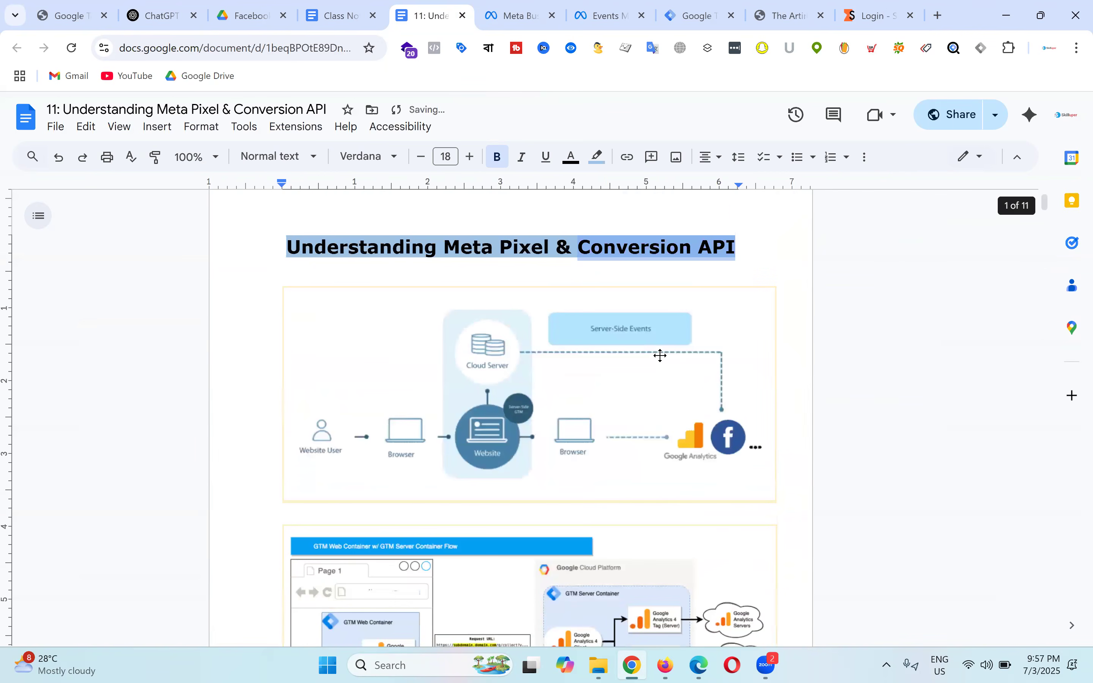
scroll(194, 222, up, 1)
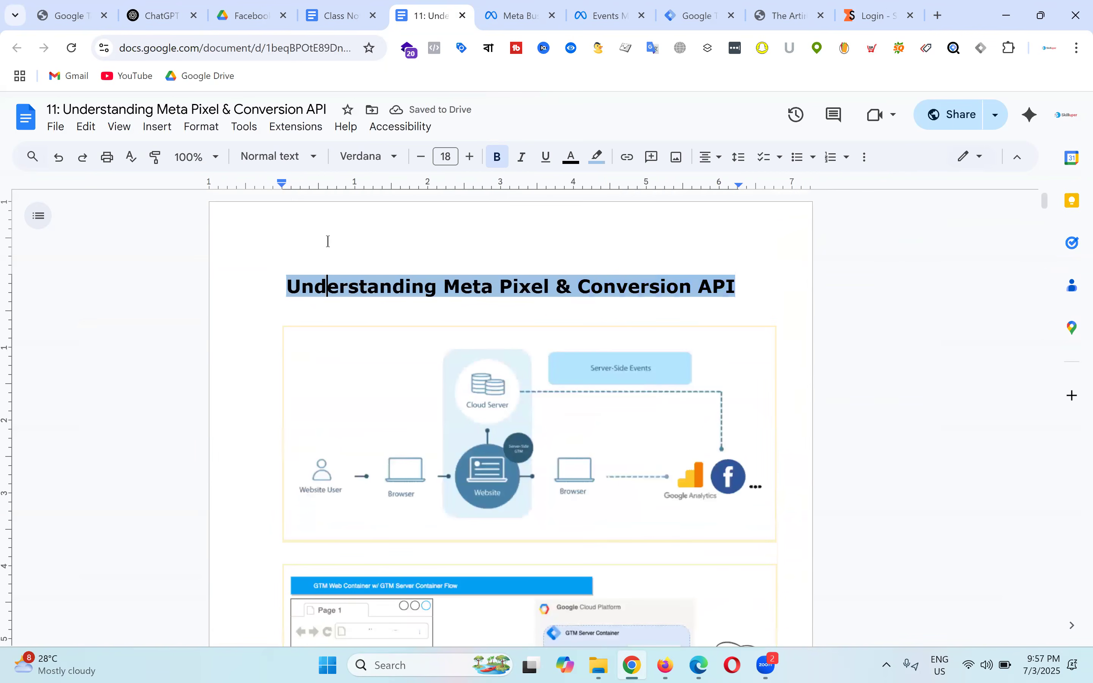
Step: Reapply landscape orientation once more, then revert the document to portrait
click(54, 126)
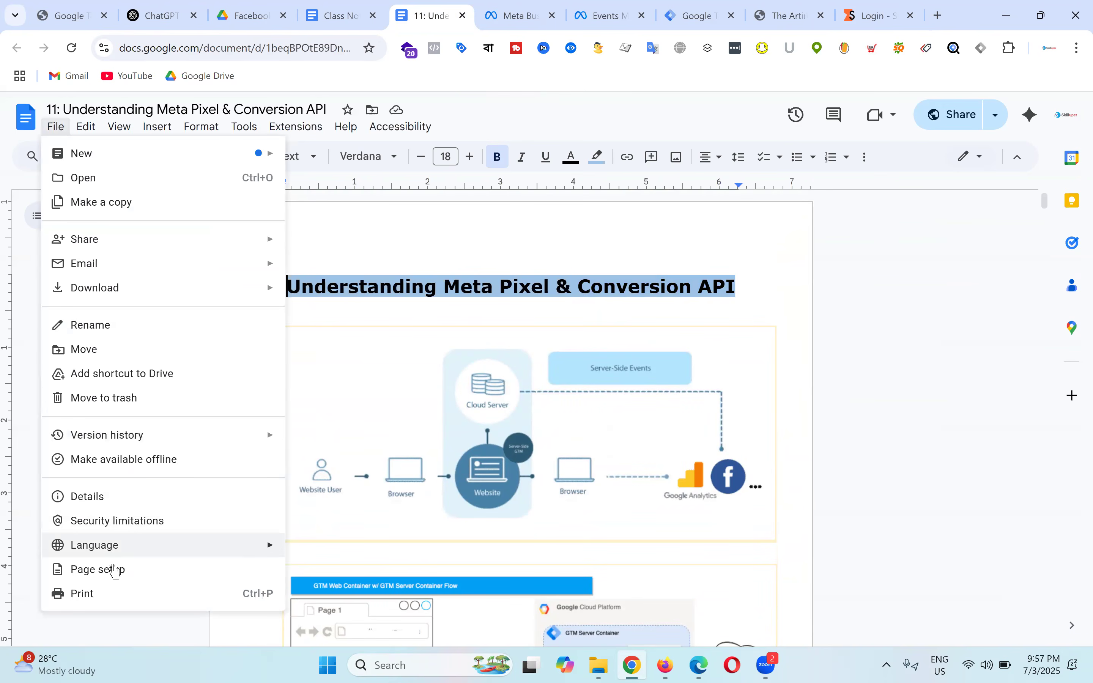
click(119, 570)
click(540, 356)
click(652, 552)
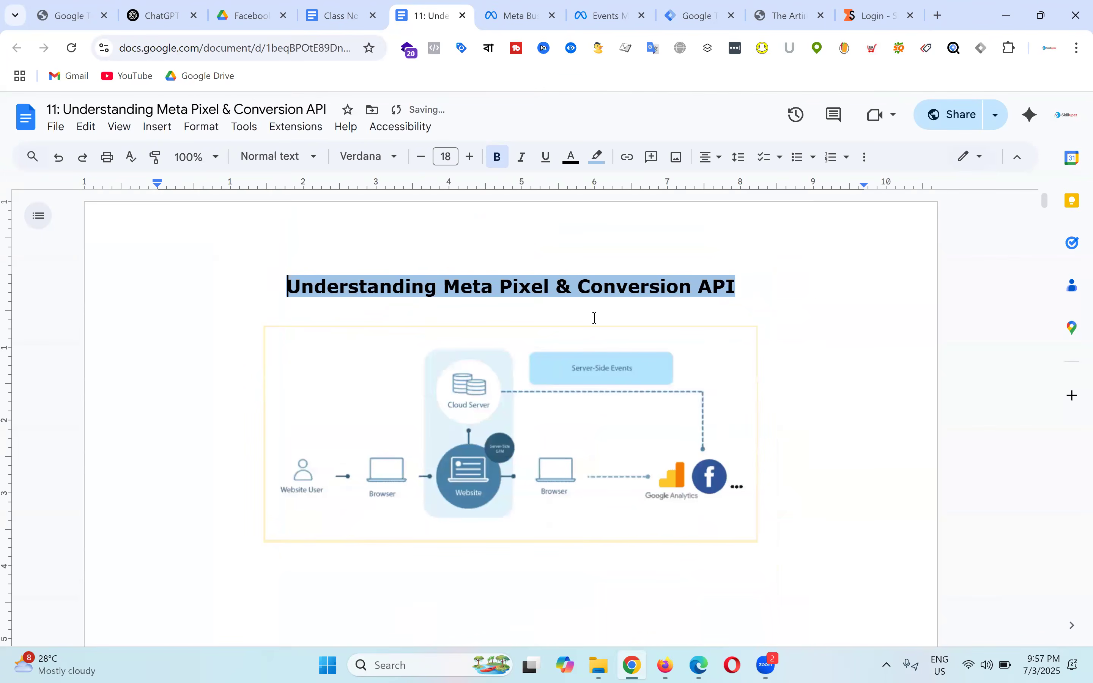
click(497, 396)
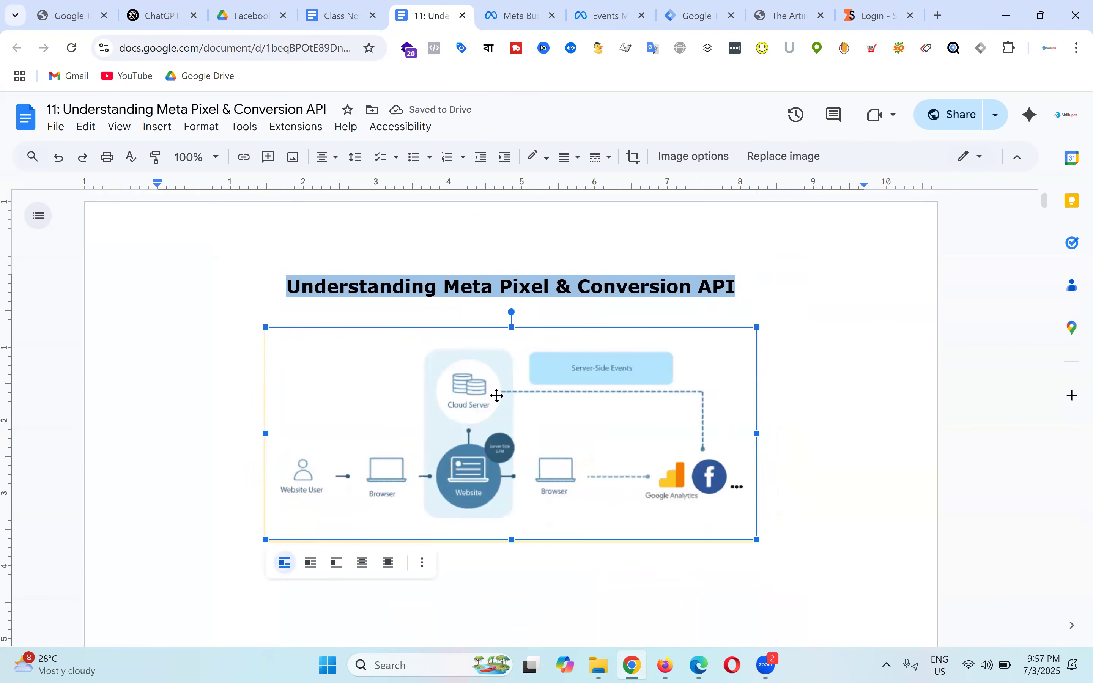
key(ctrl+z)
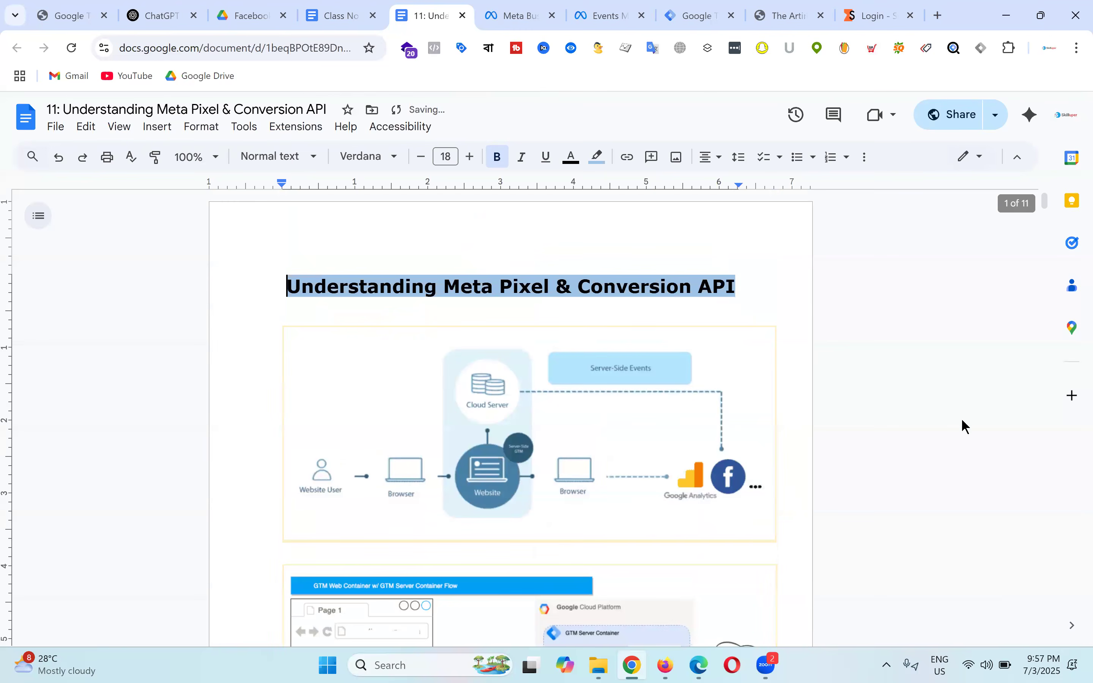
double_click(958, 420)
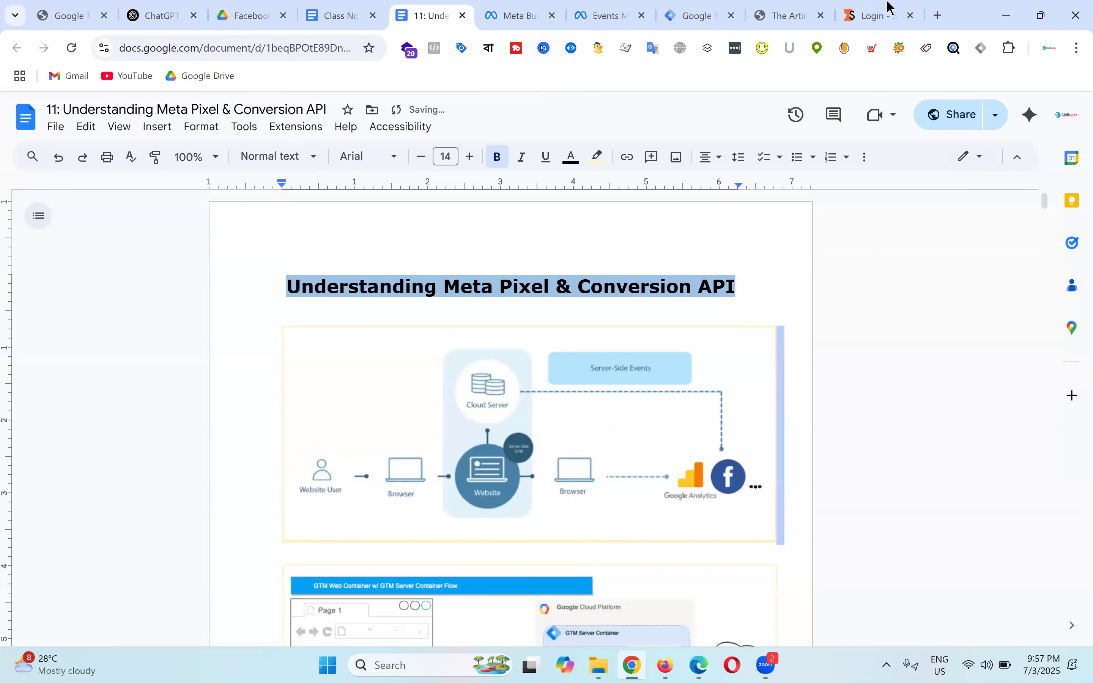
click(888, 13)
Step: Sign in to Stape and review pricing: GTM Hosting from $17/month, Dedicated Gateways $8/month
click(556, 551)
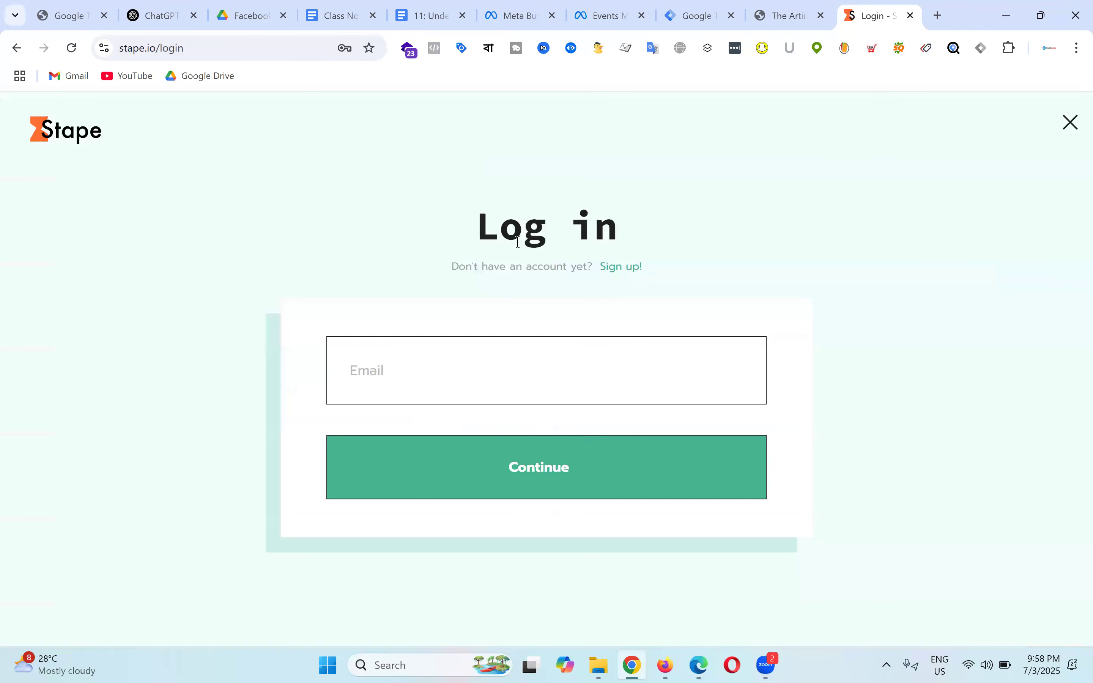
click(88, 147)
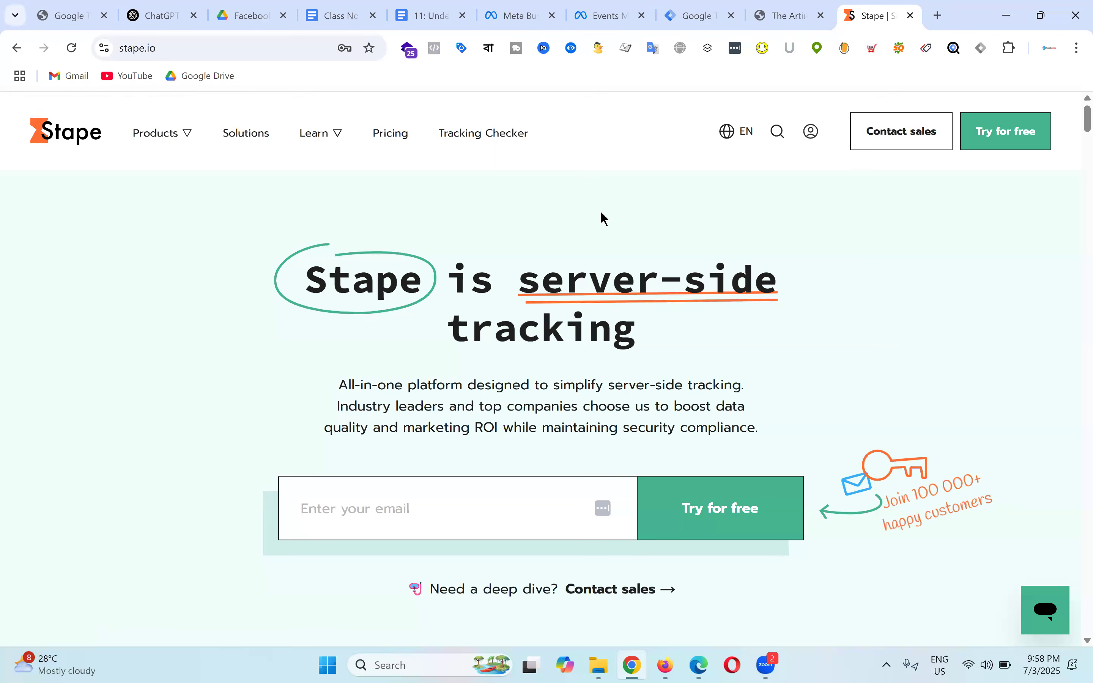
scroll(379, 337, down, 6)
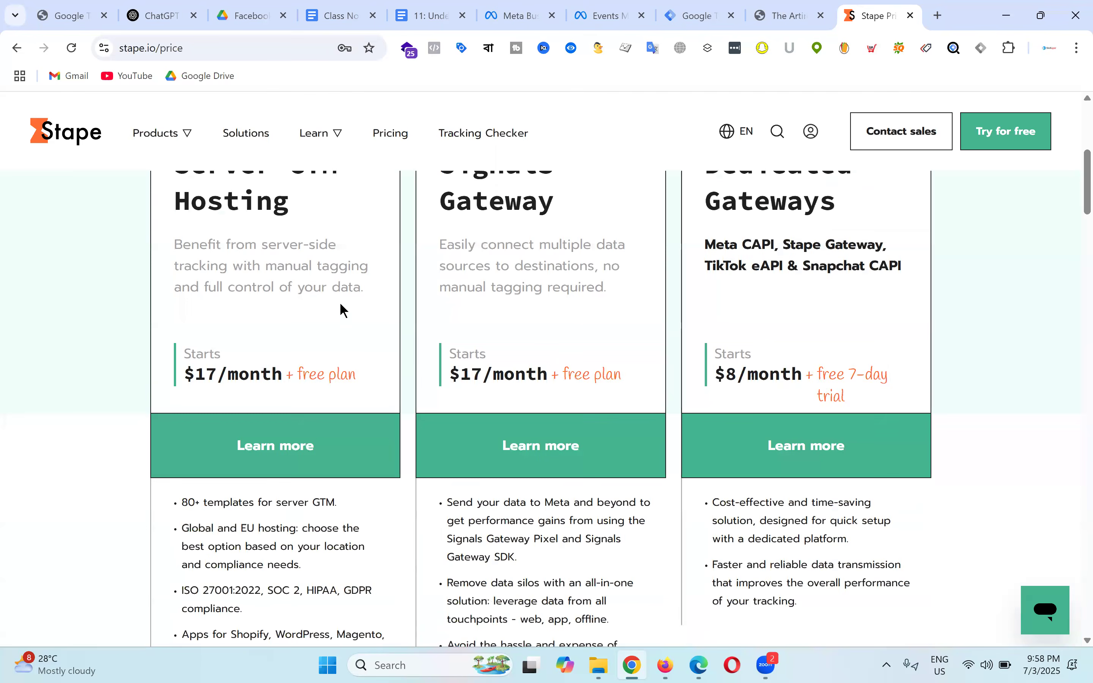
scroll(379, 456, up, 3)
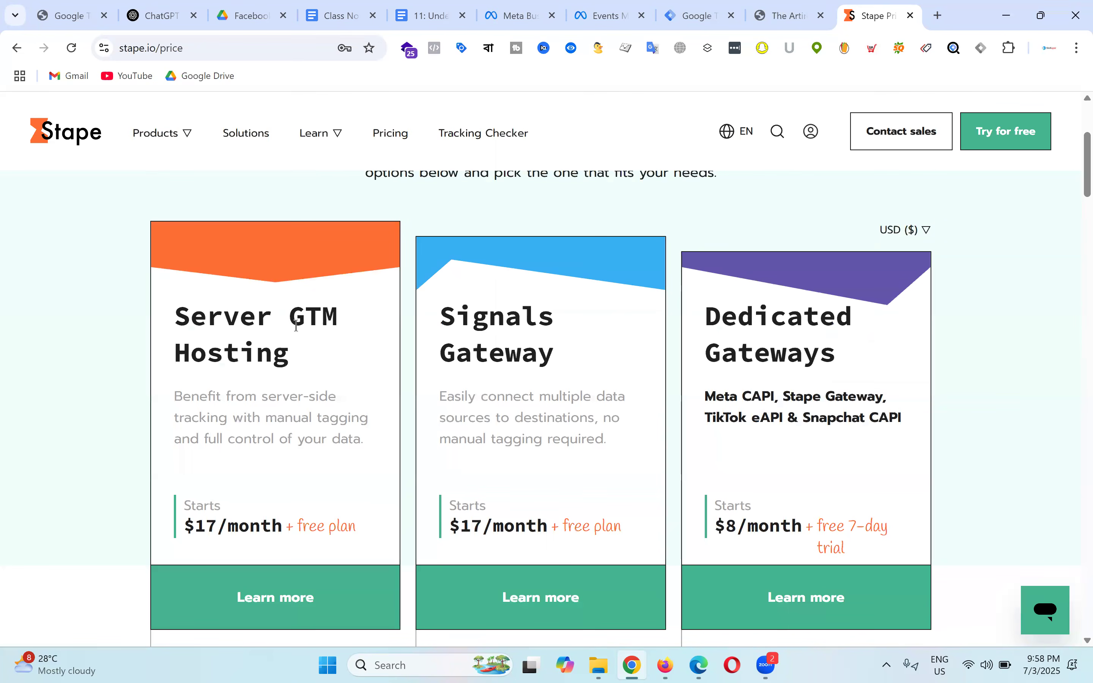
scroll(573, 377, up, 4)
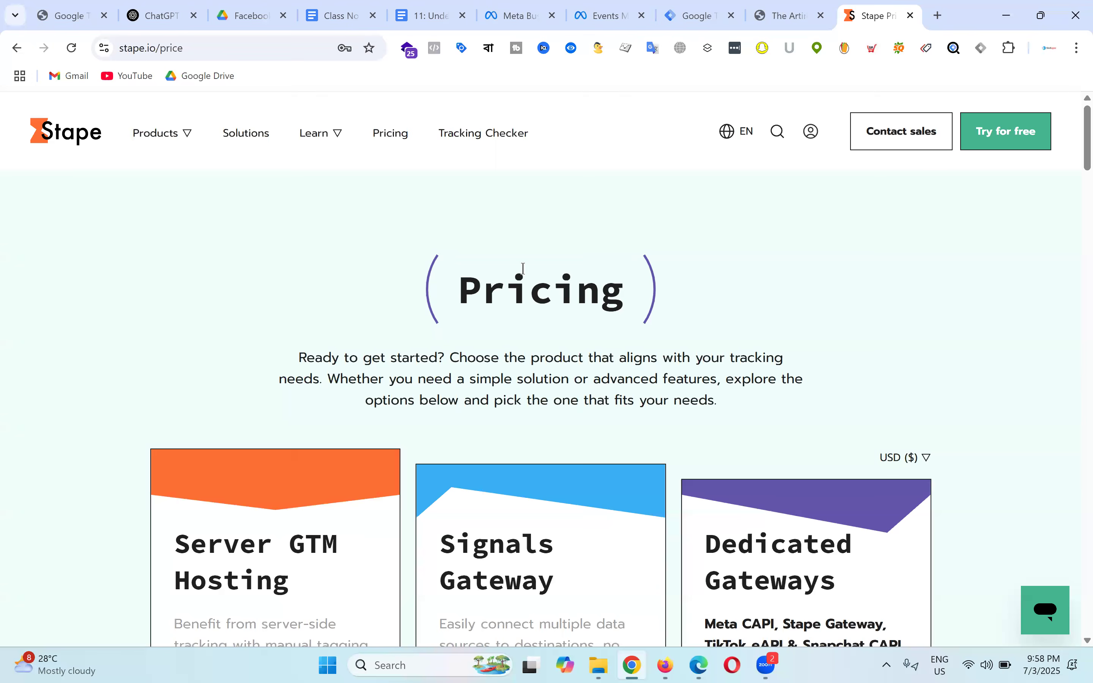
scroll(581, 287, down, 4)
scroll(897, 355, down, 4)
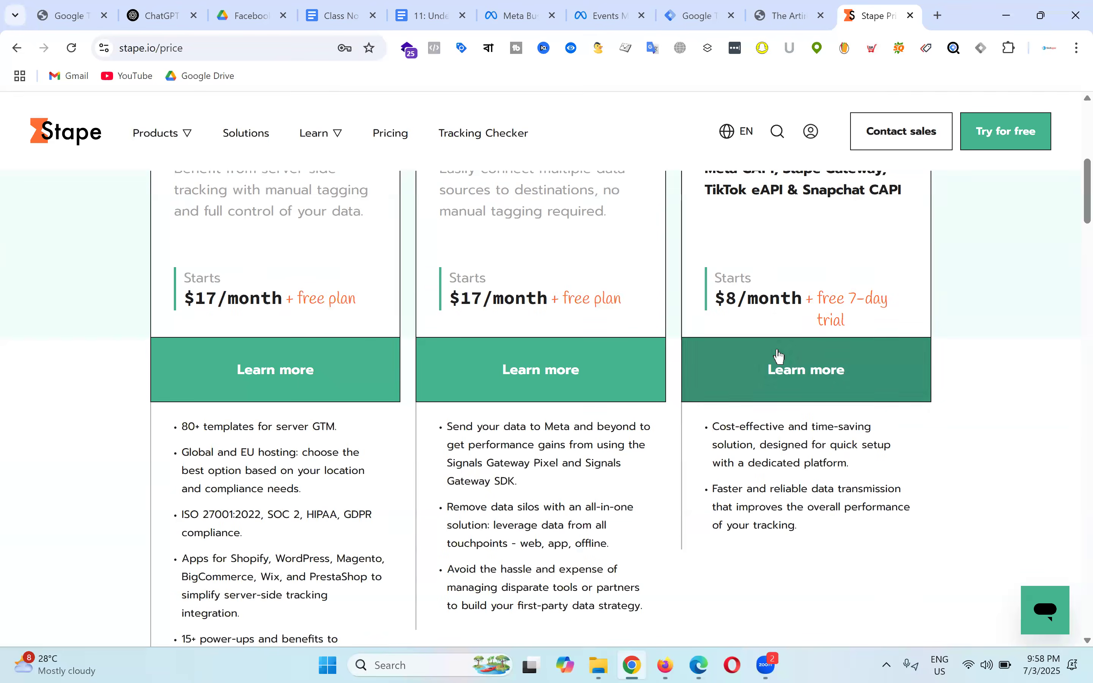
scroll(281, 302, down, 8)
scroll(679, 357, up, 16)
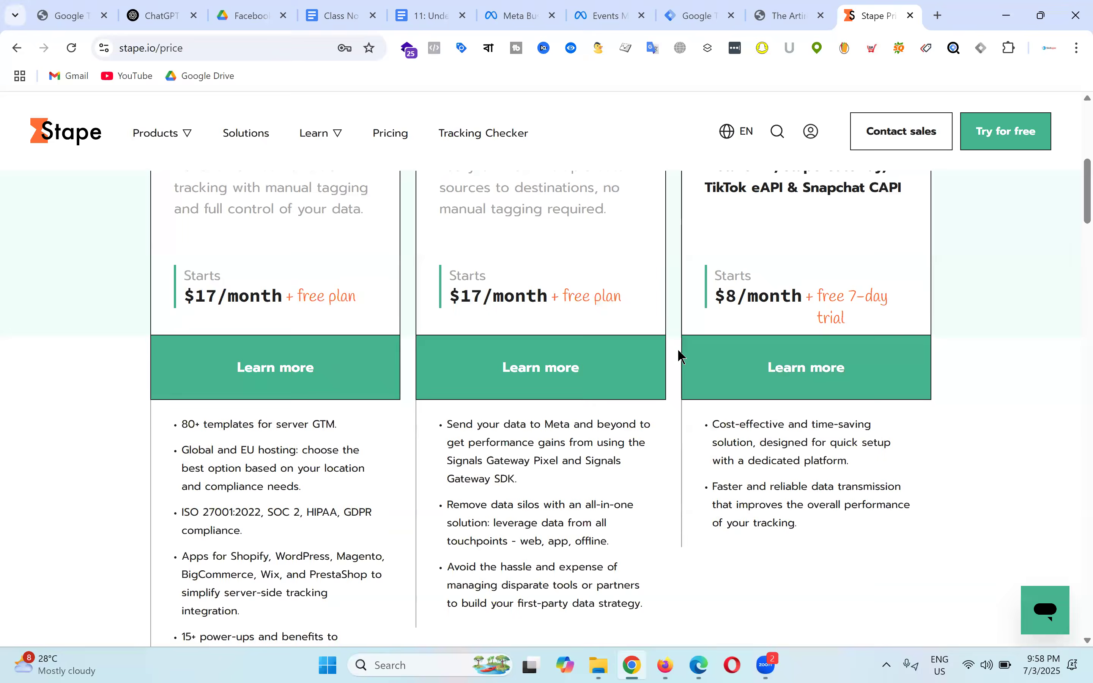
scroll(610, 303, down, 5)
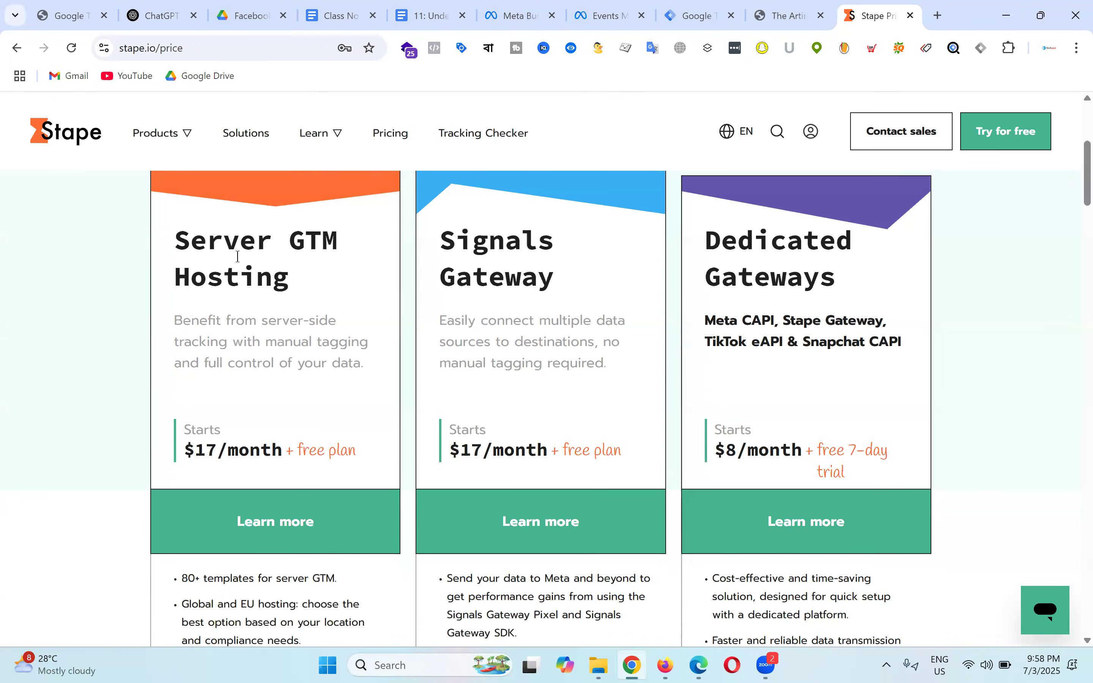
scroll(264, 404, down, 1)
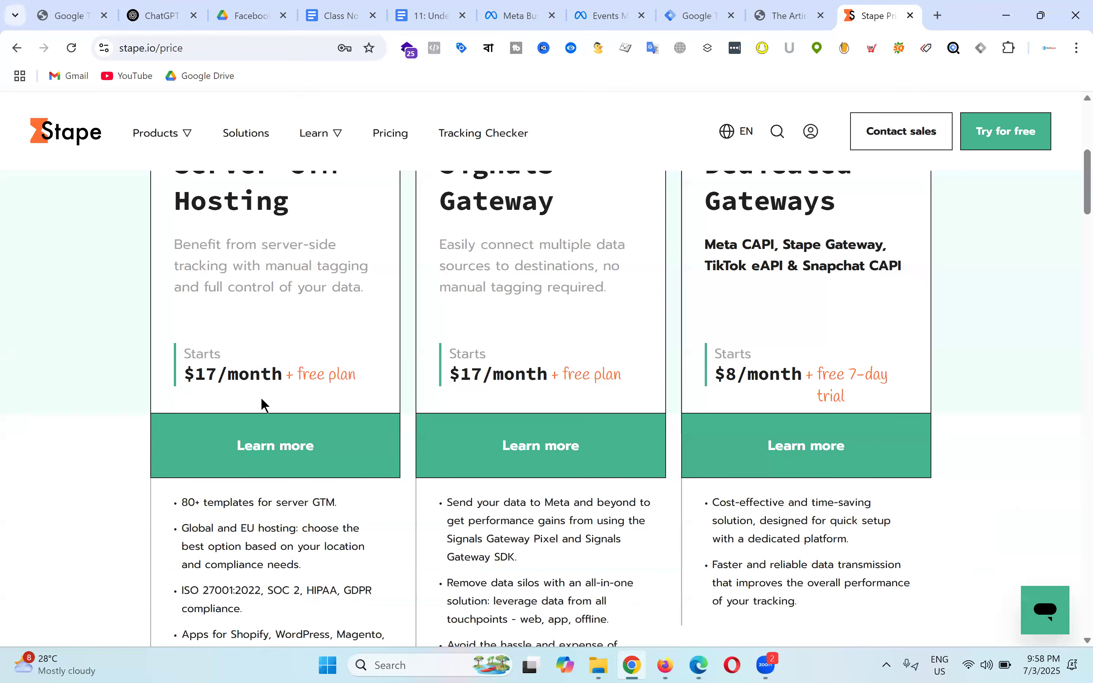
scroll(294, 395, down, 3)
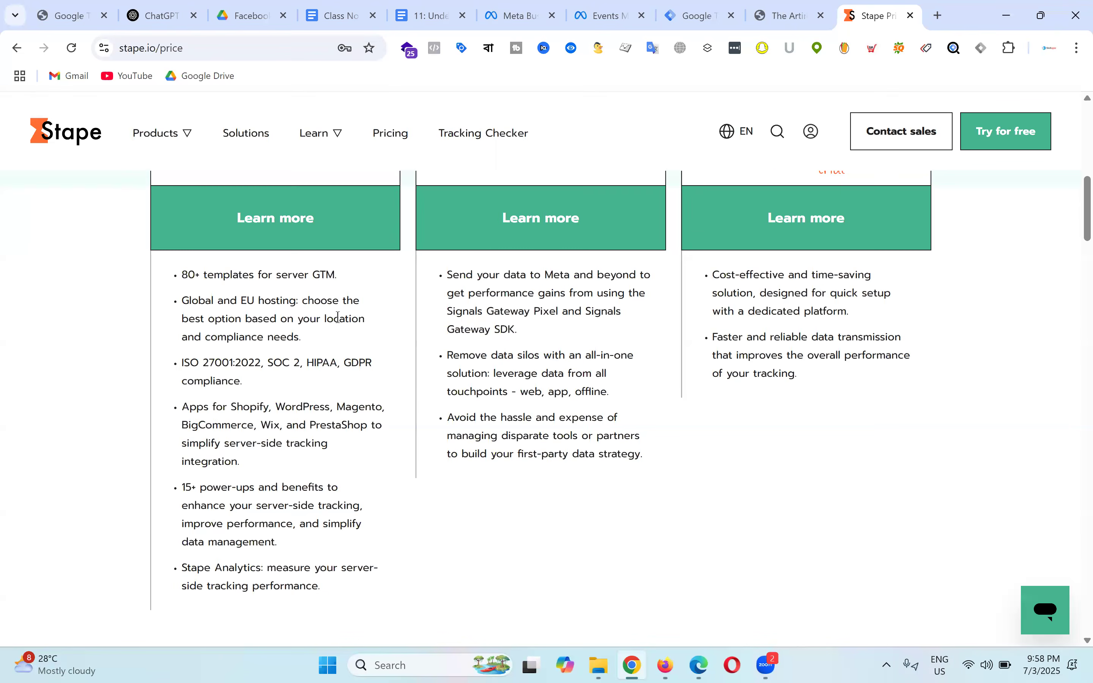
scroll(338, 318, up, 4)
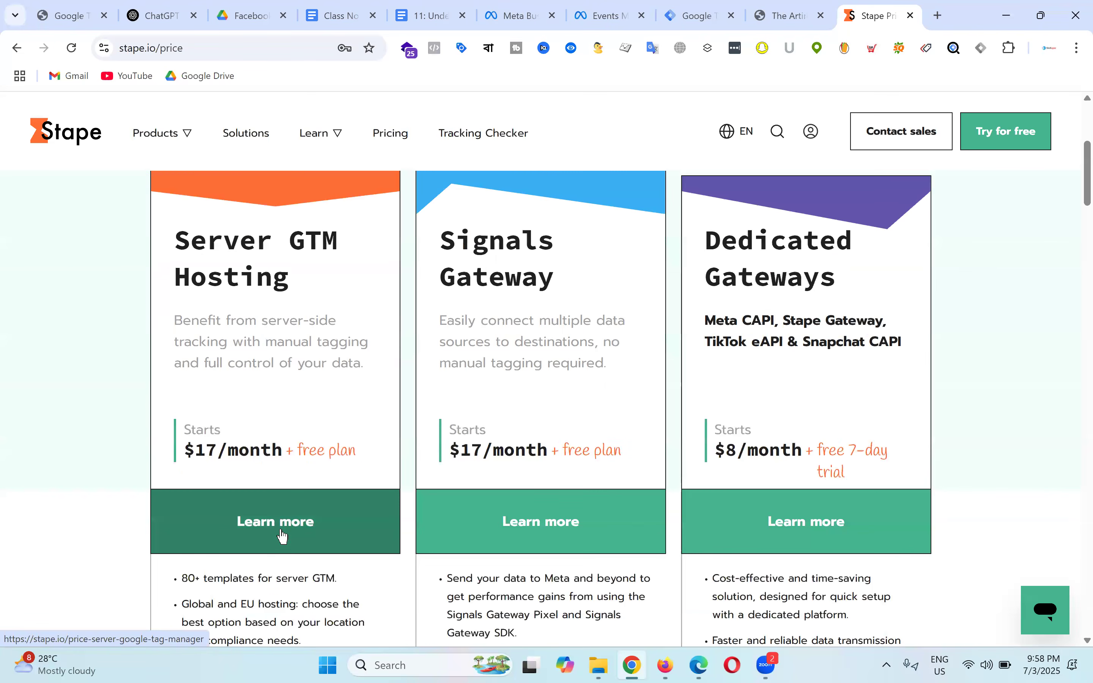
click(282, 536)
scroll(227, 334, down, 4)
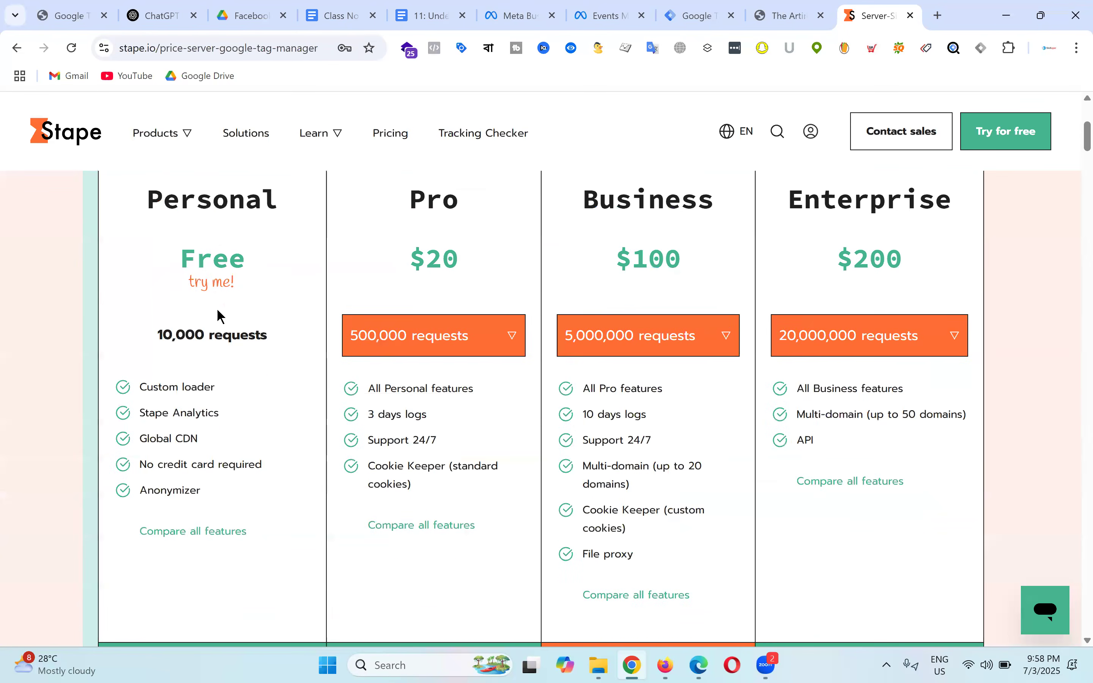
click(222, 536)
scroll(551, 380, up, 5)
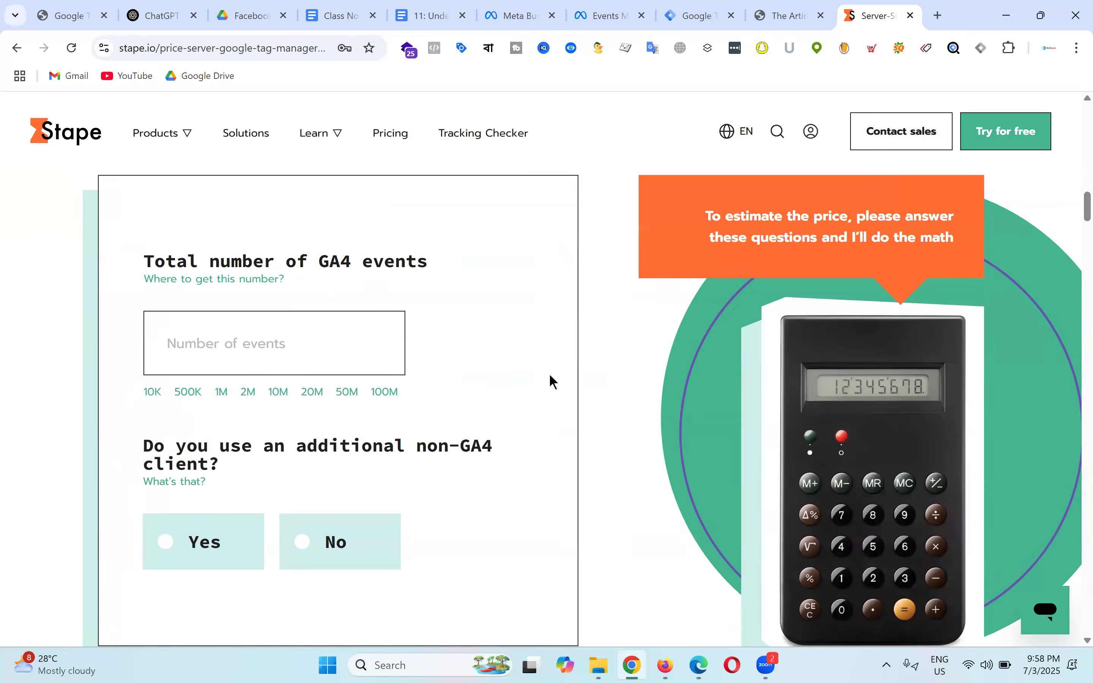
scroll(553, 381, up, 6)
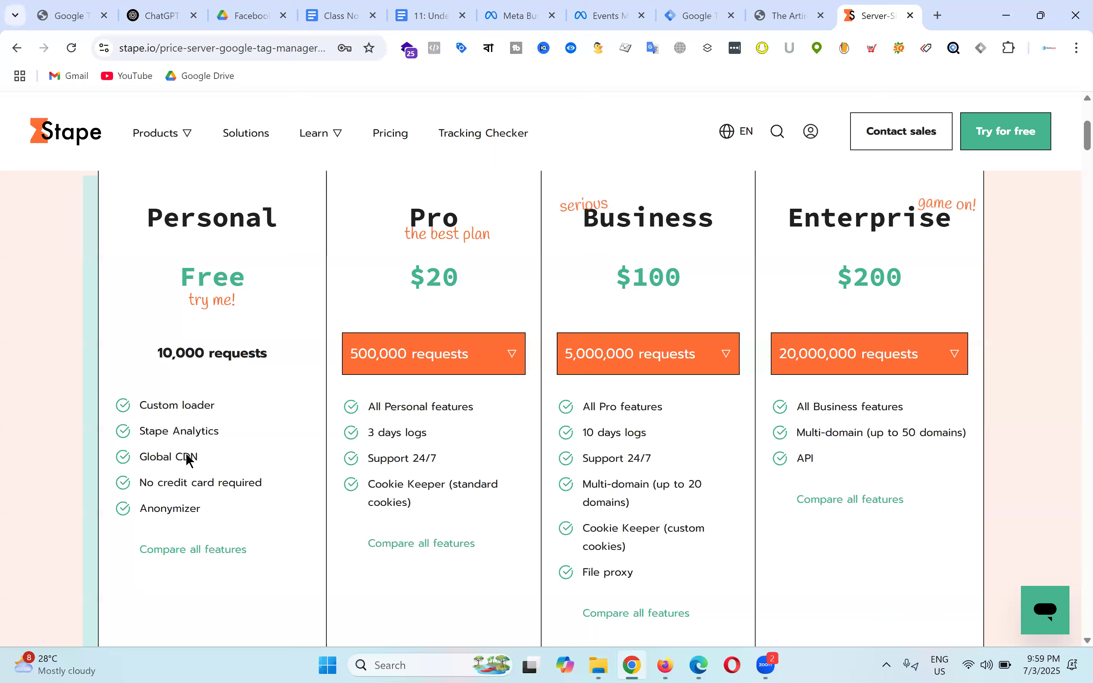
drag(180, 352, 273, 354)
click(353, 363)
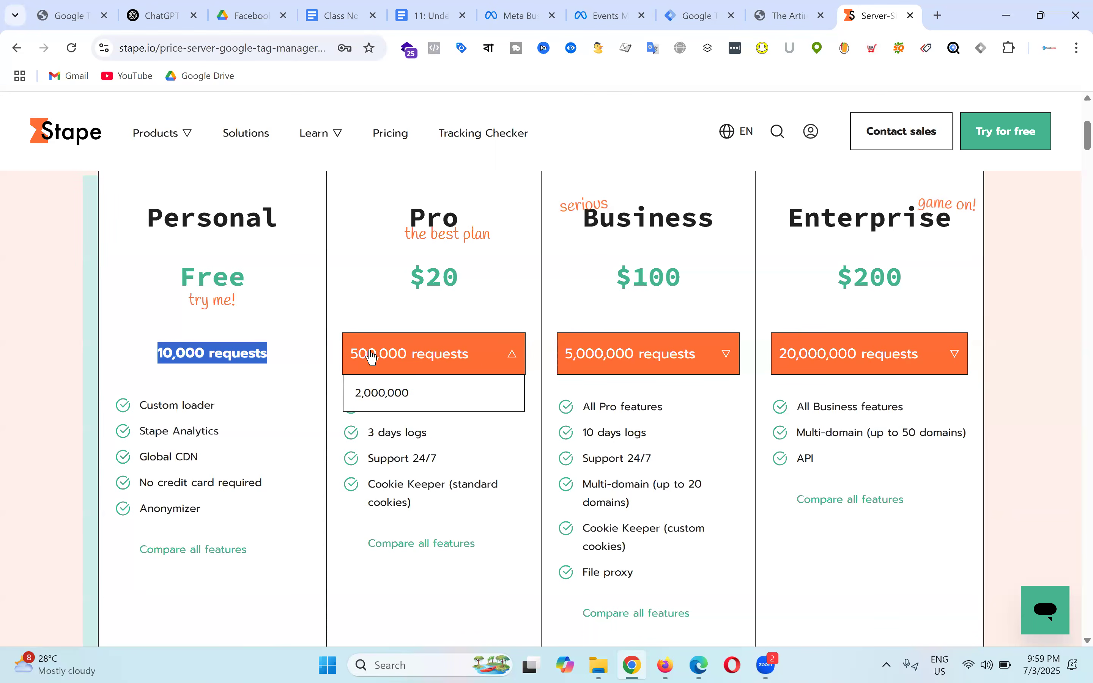
click(483, 356)
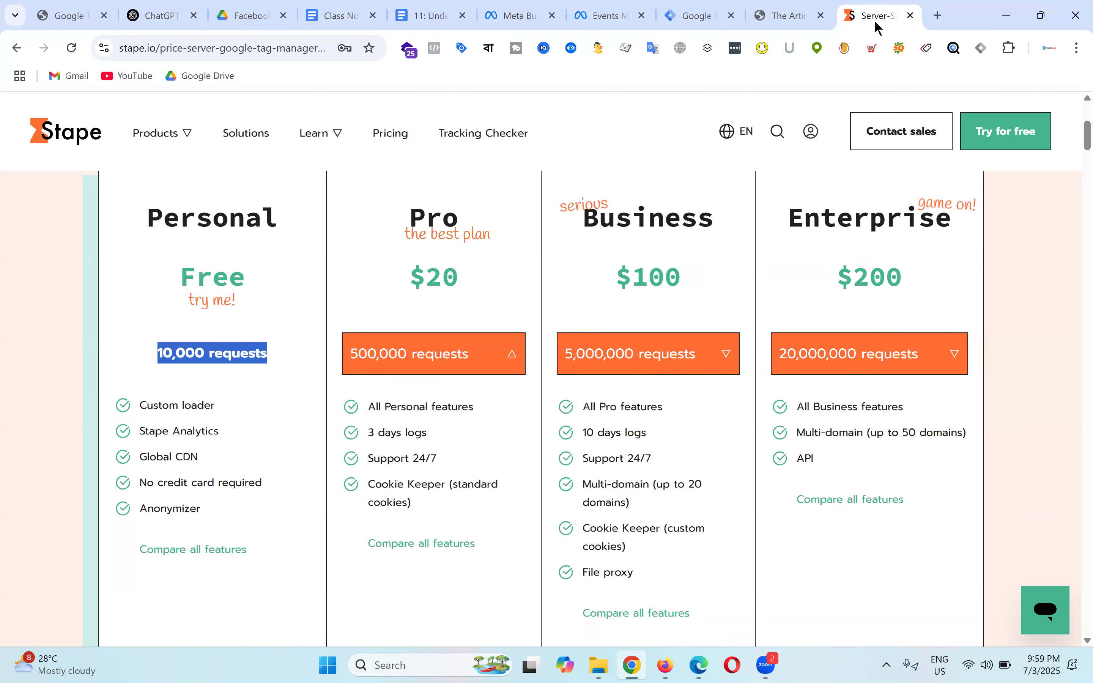
click(798, 2)
Step: Visit the Artimas Shop, About and Contact pages, then highlight Stape's 10,000-request free allowance
click(437, 195)
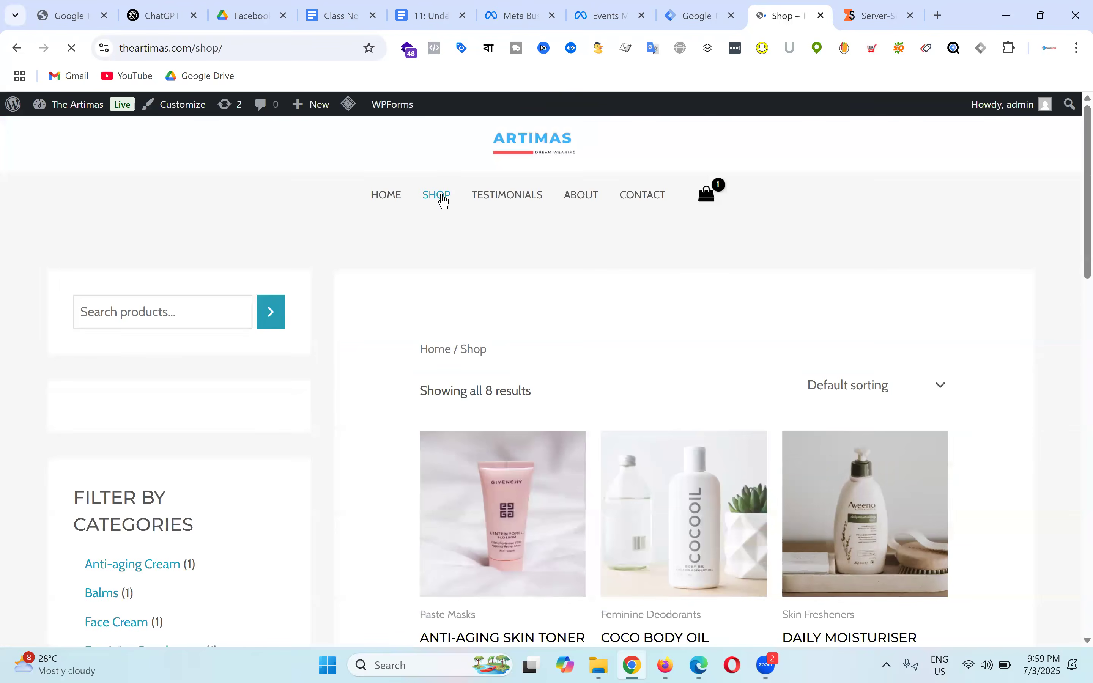
click(592, 200)
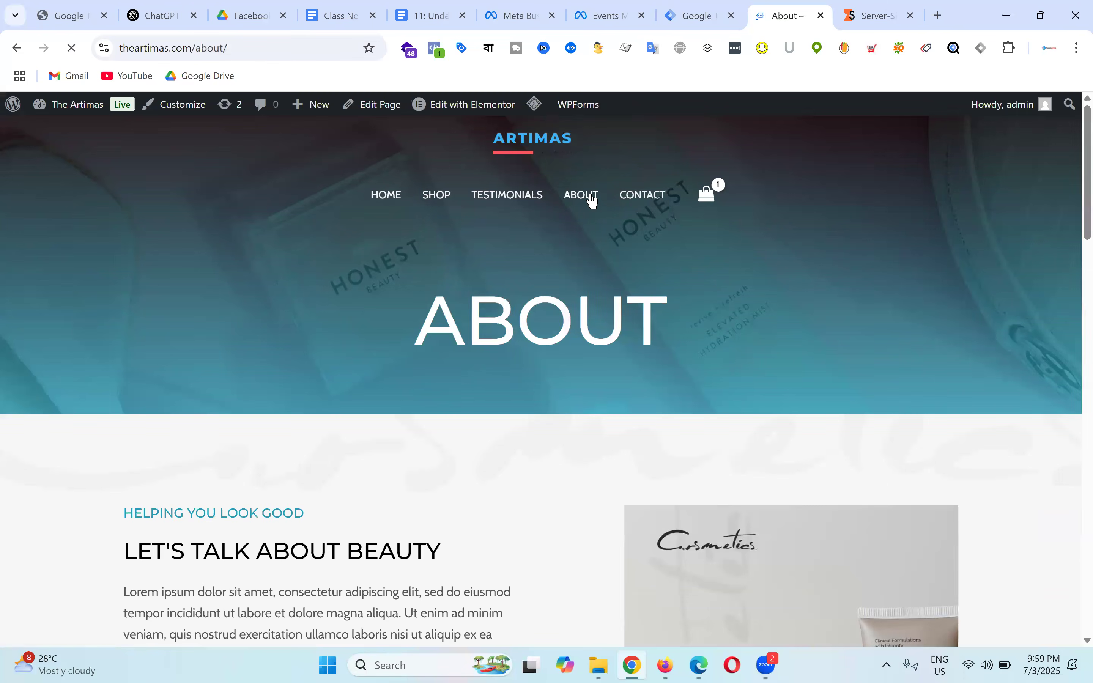
click(661, 200)
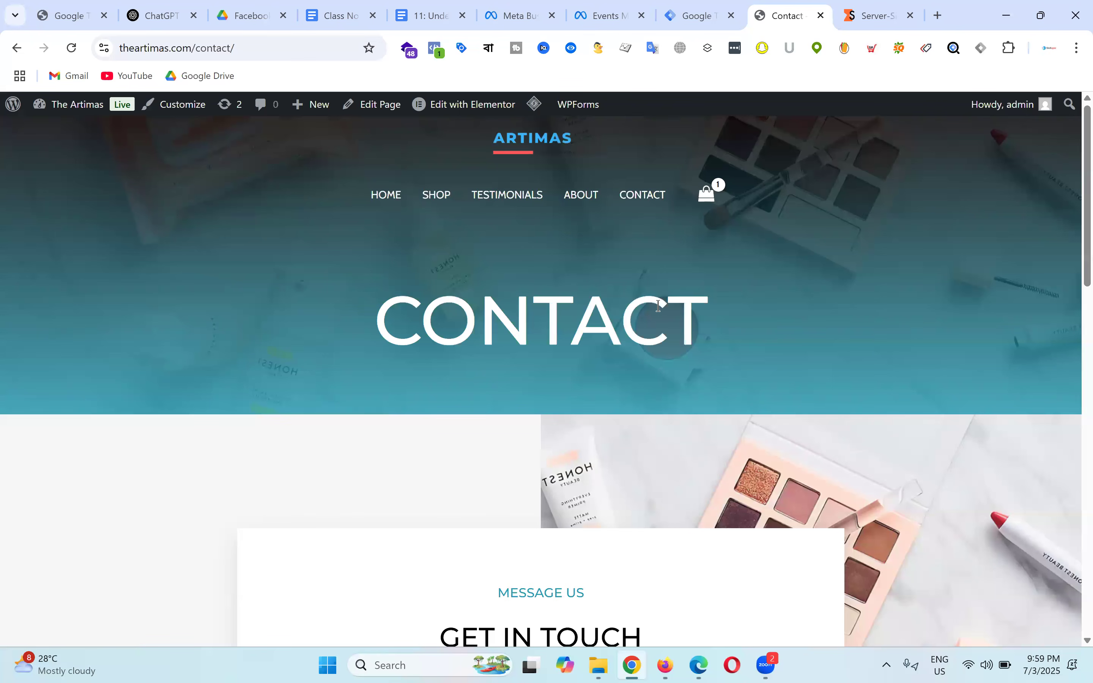
scroll(583, 342, down, 15)
scroll(576, 344, up, 5)
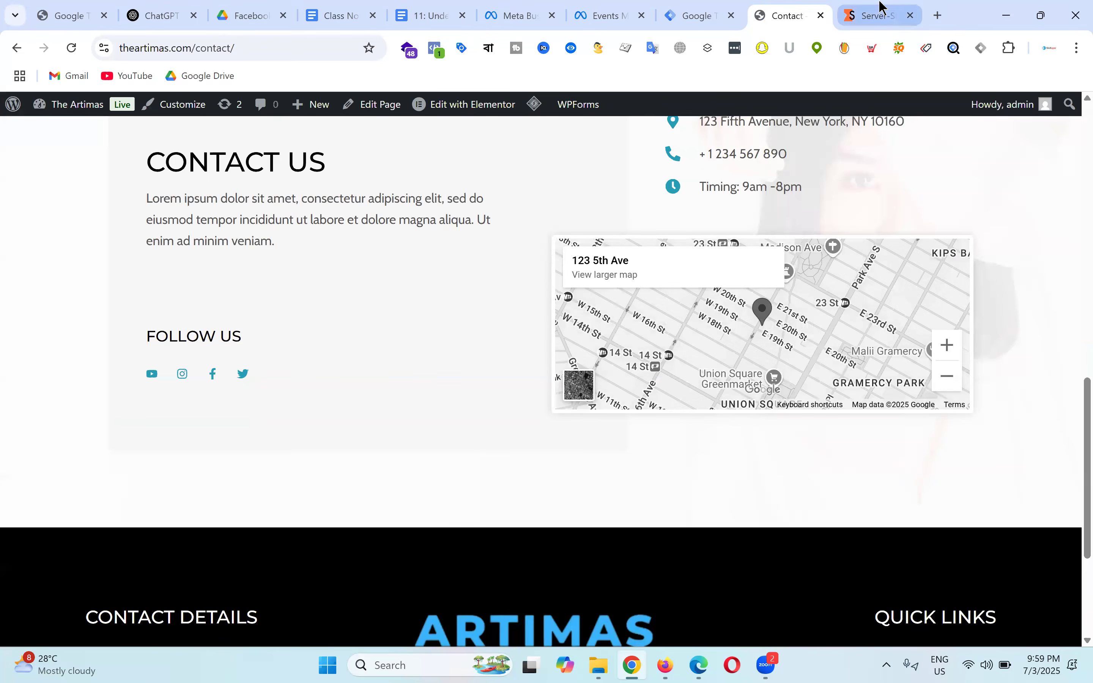
click(882, 13)
drag(156, 354, 274, 351)
Step: Highlight the Pro plan's $20 price on the Stape pricing page
click(502, 286)
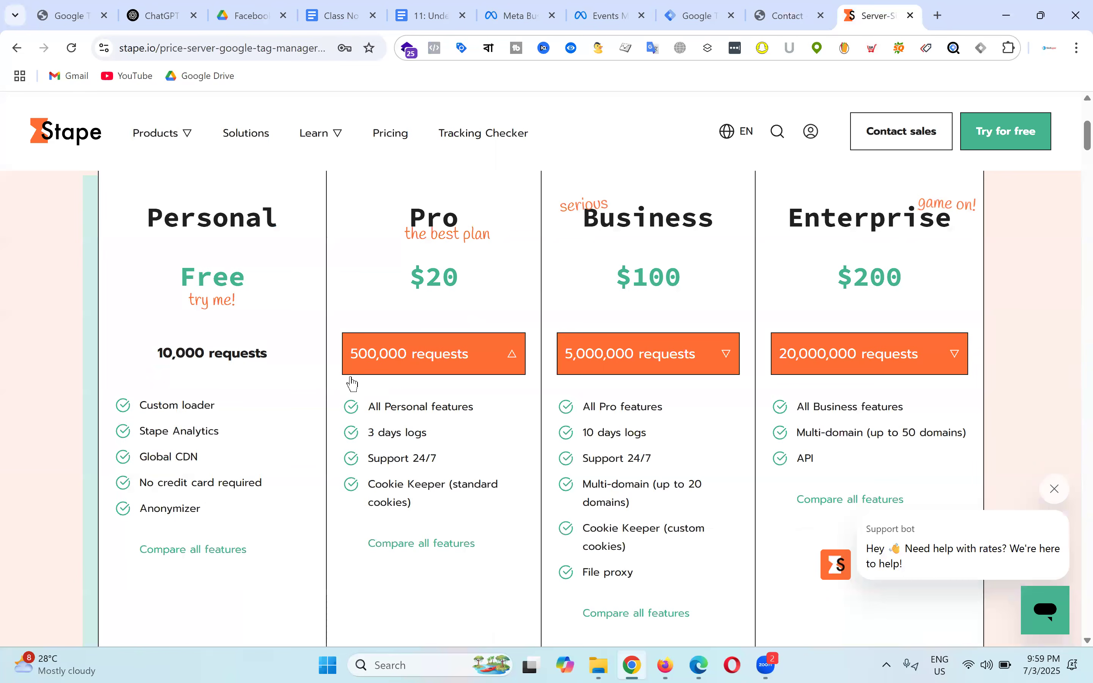
double_click(476, 279)
click(475, 281)
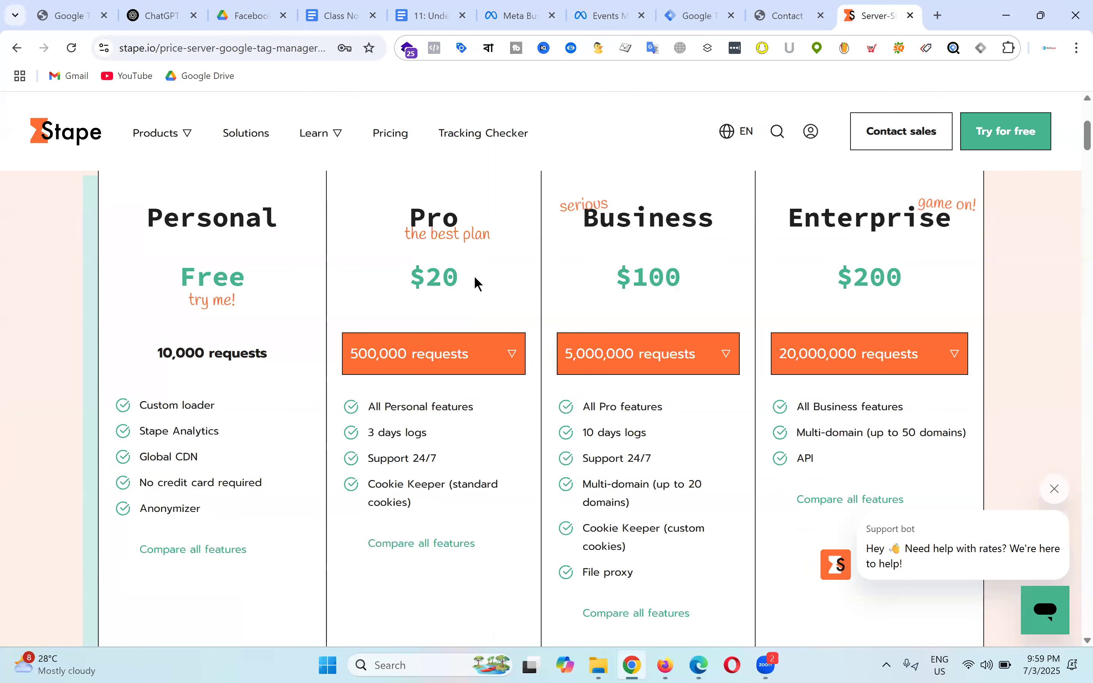
double_click(442, 276)
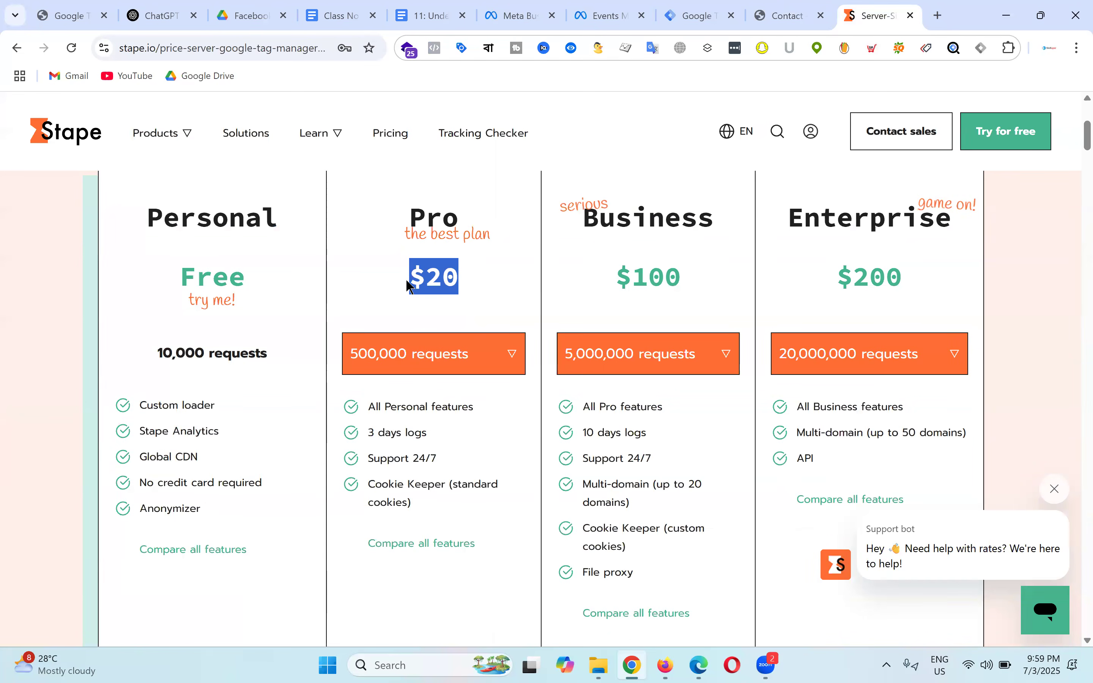
scroll(888, 276, up, 5)
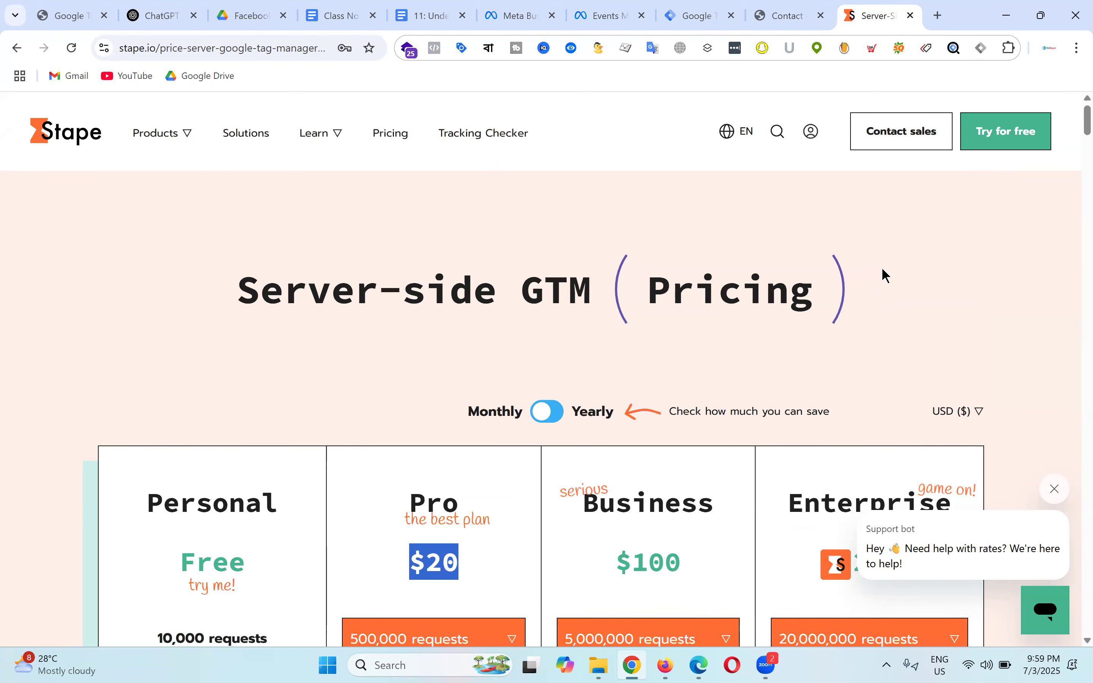
Step: Log in to Stape with the saved account e-mail and password
click(812, 132)
click(467, 366)
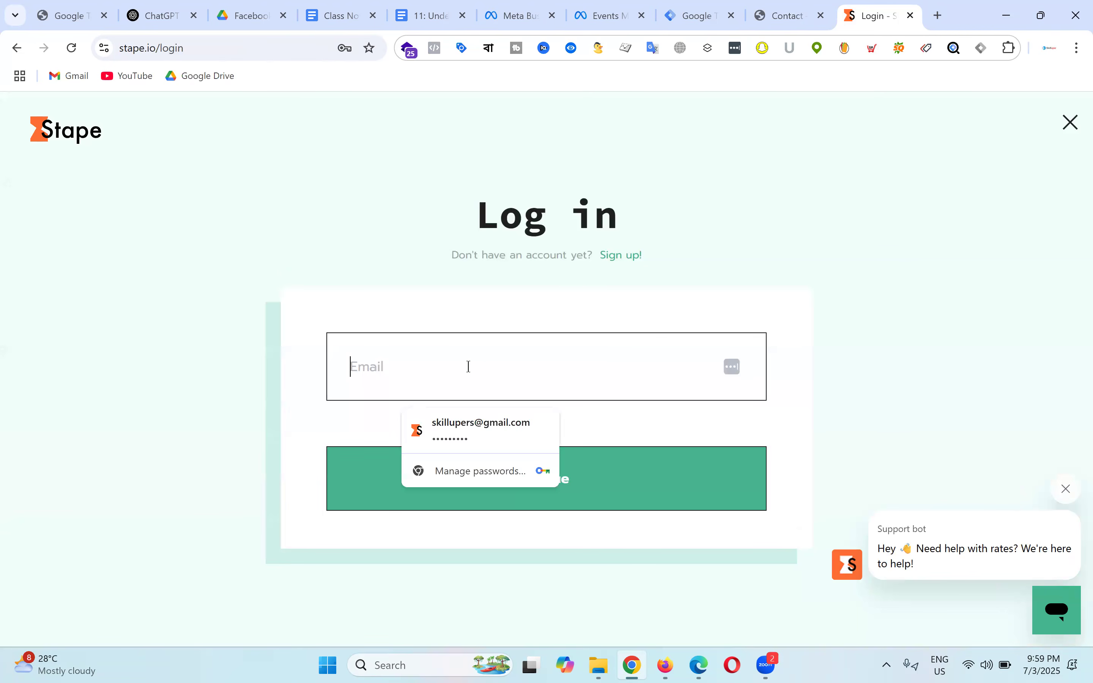
click(481, 427)
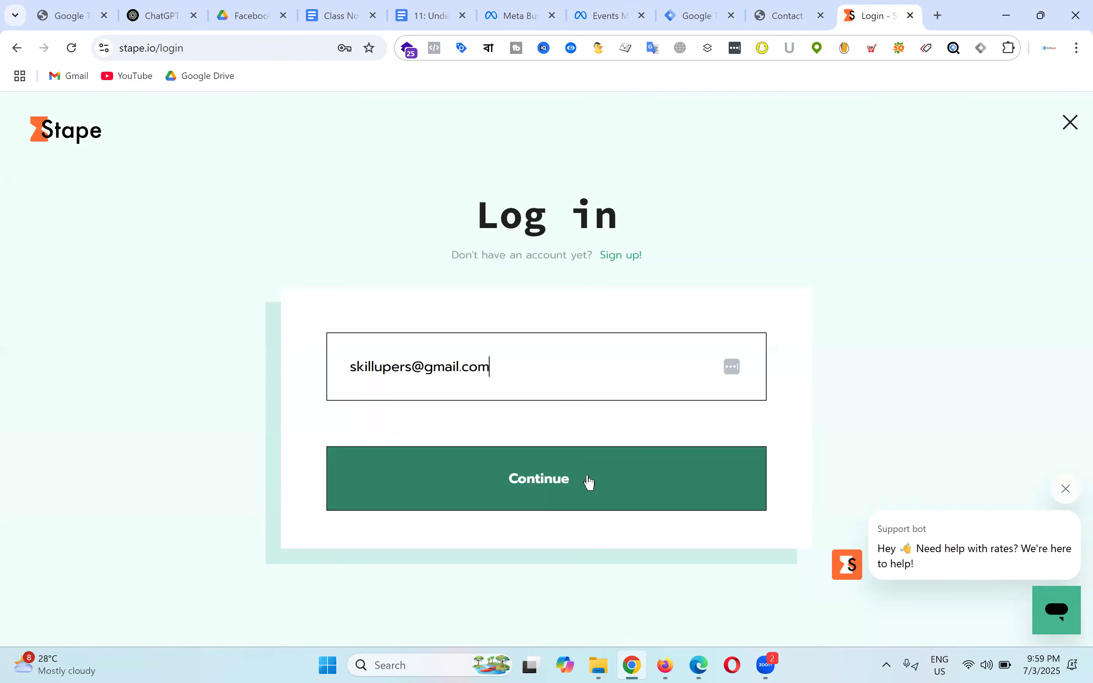
click(590, 482)
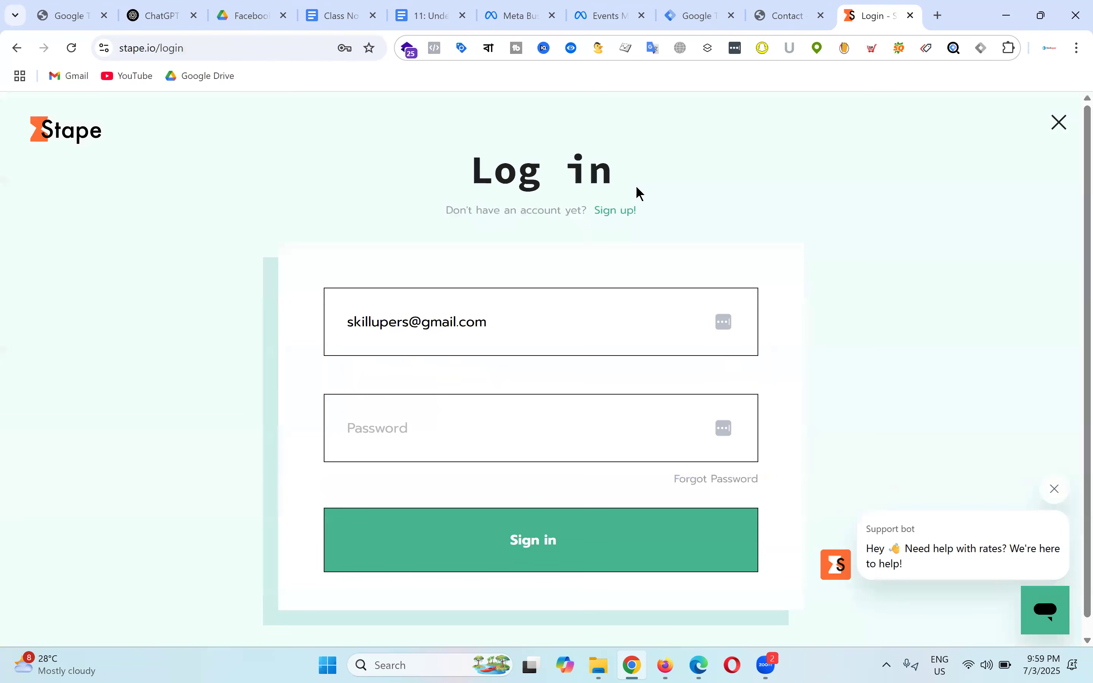
click(547, 549)
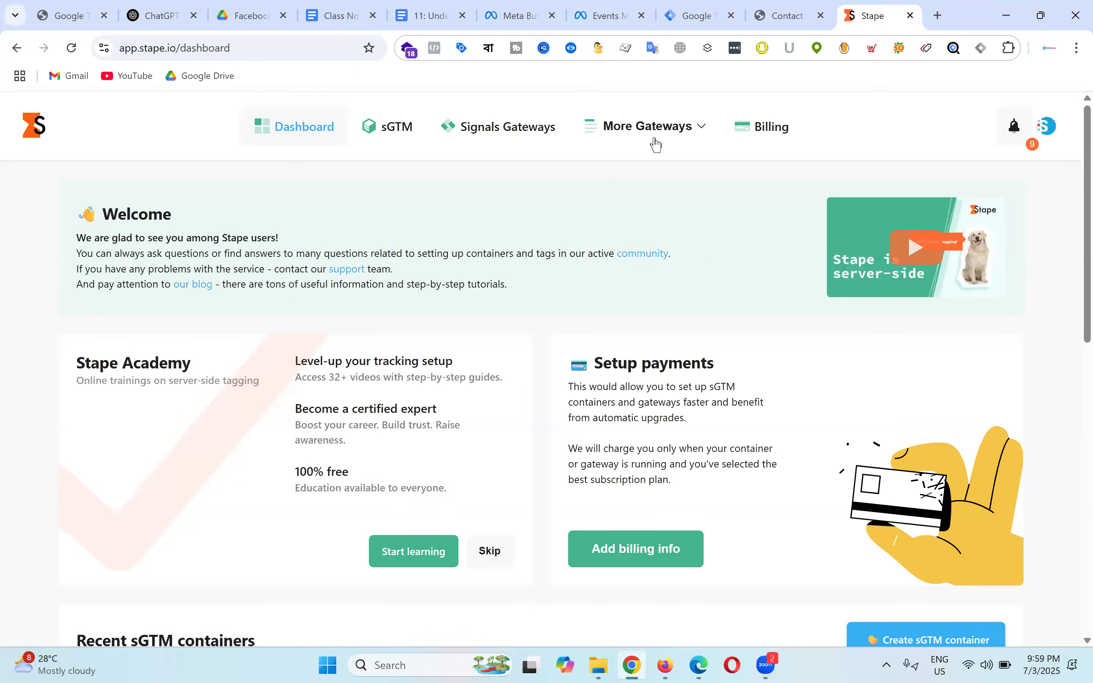
Step: Go to Billing and open Billing information editing, reviewing the empty name, address and card fields
click(775, 128)
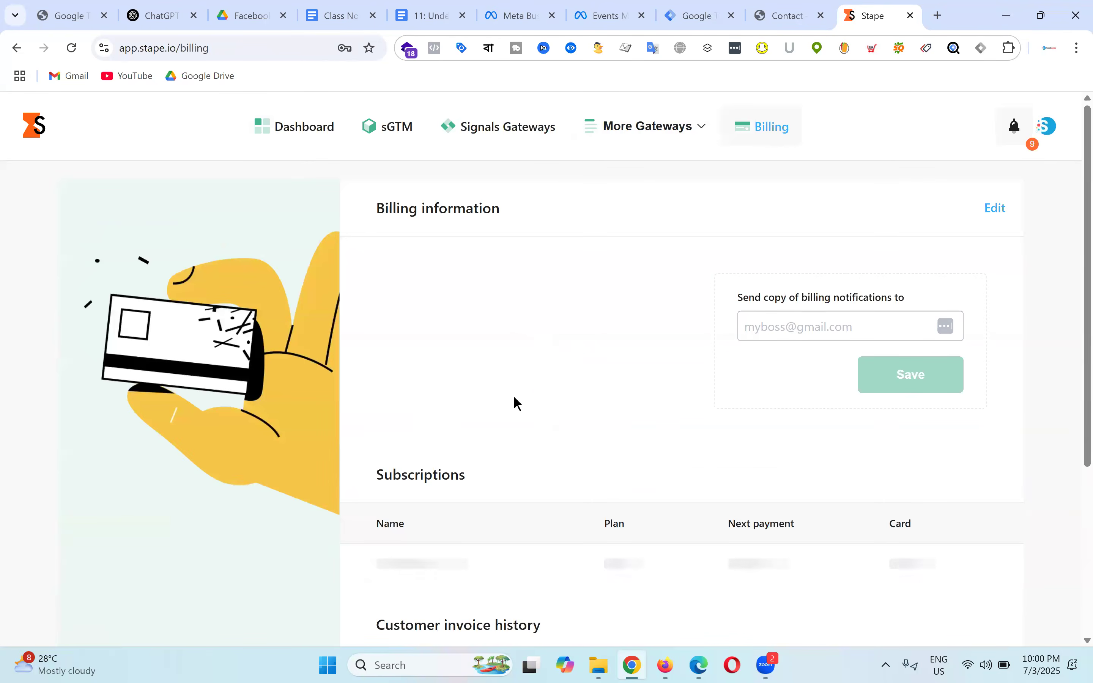
scroll(515, 403, down, 4)
scroll(571, 393, down, 1)
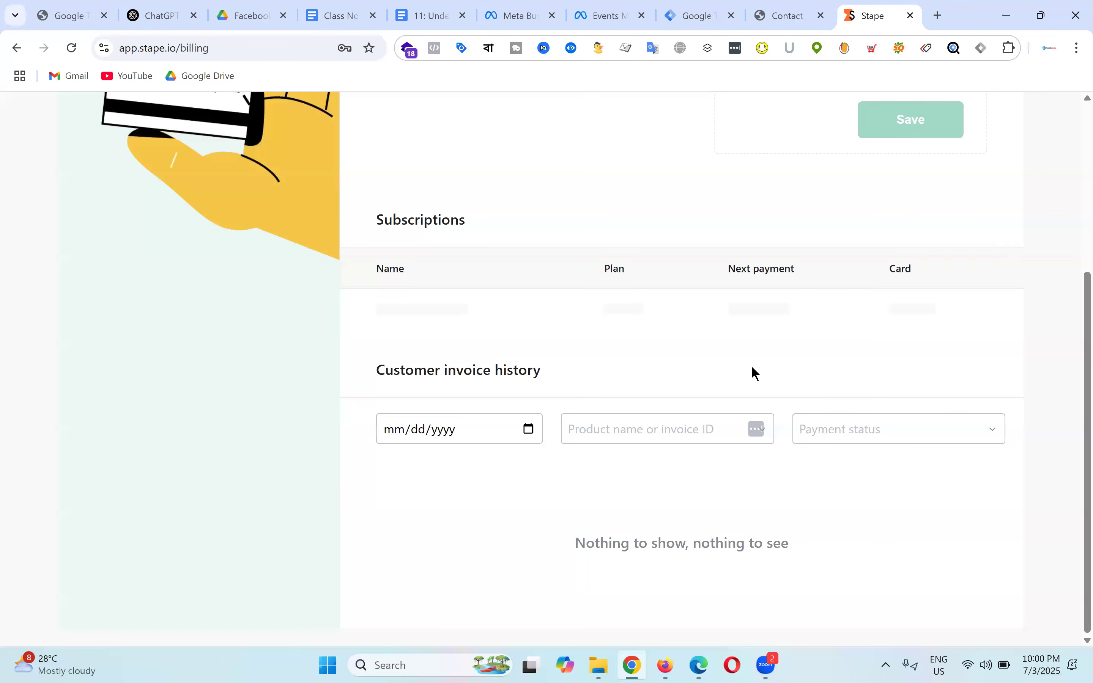
scroll(752, 368, up, 5)
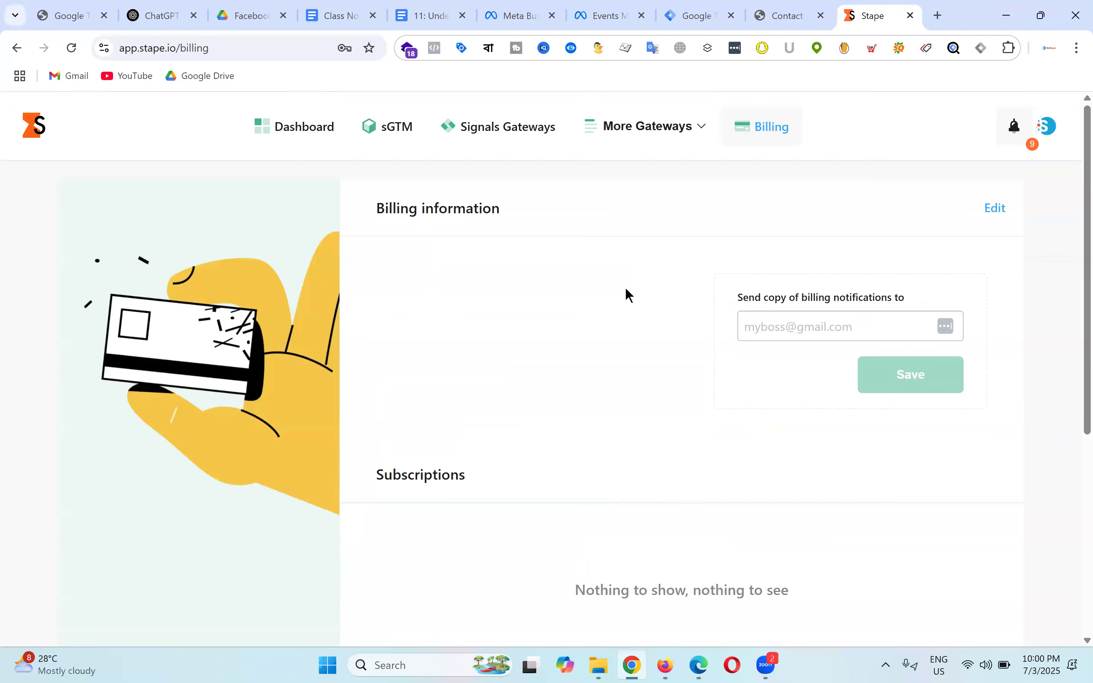
click(997, 210)
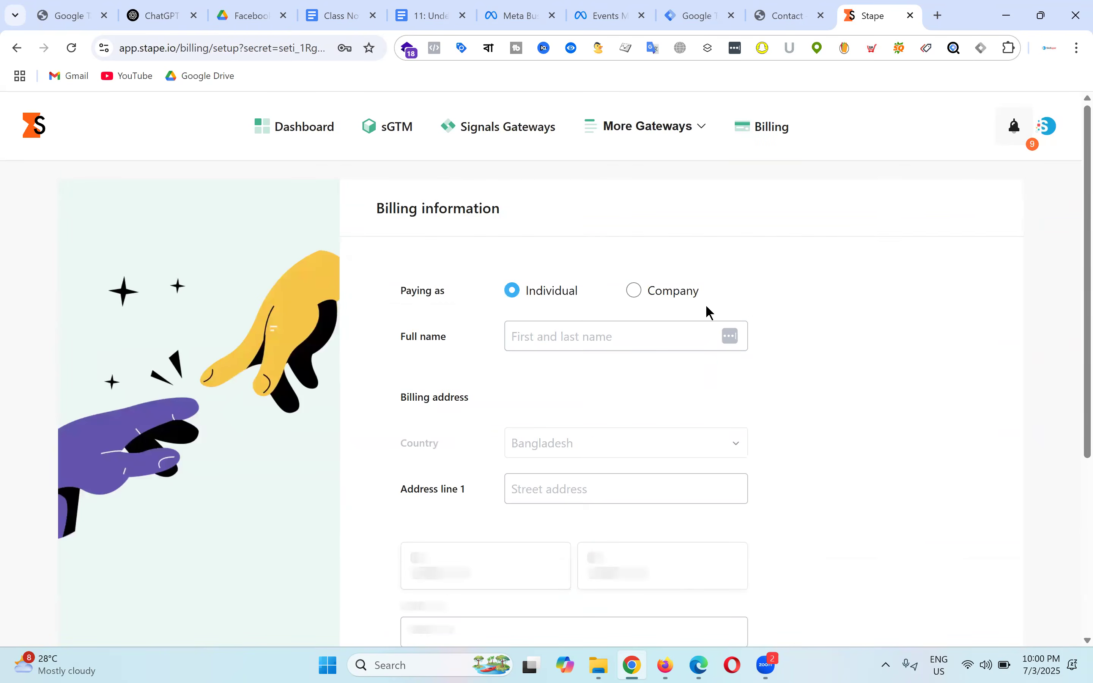
scroll(687, 311, down, 5)
scroll(868, 366, up, 5)
scroll(494, 325, down, 4)
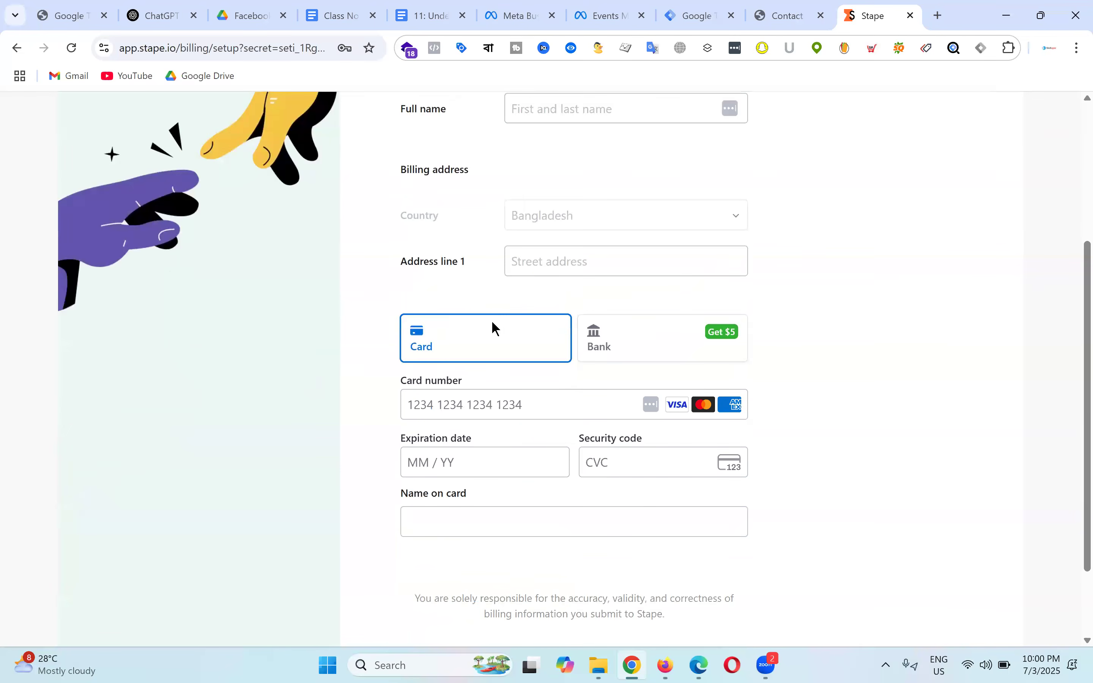
scroll(814, 321, down, 2)
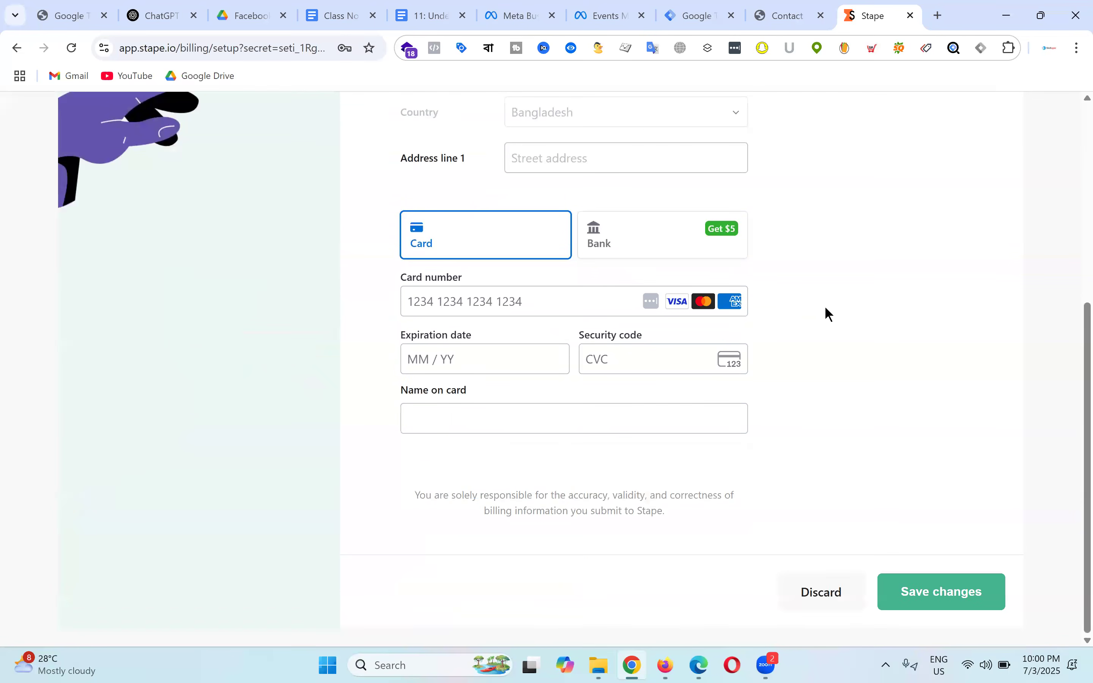
scroll(828, 313, up, 6)
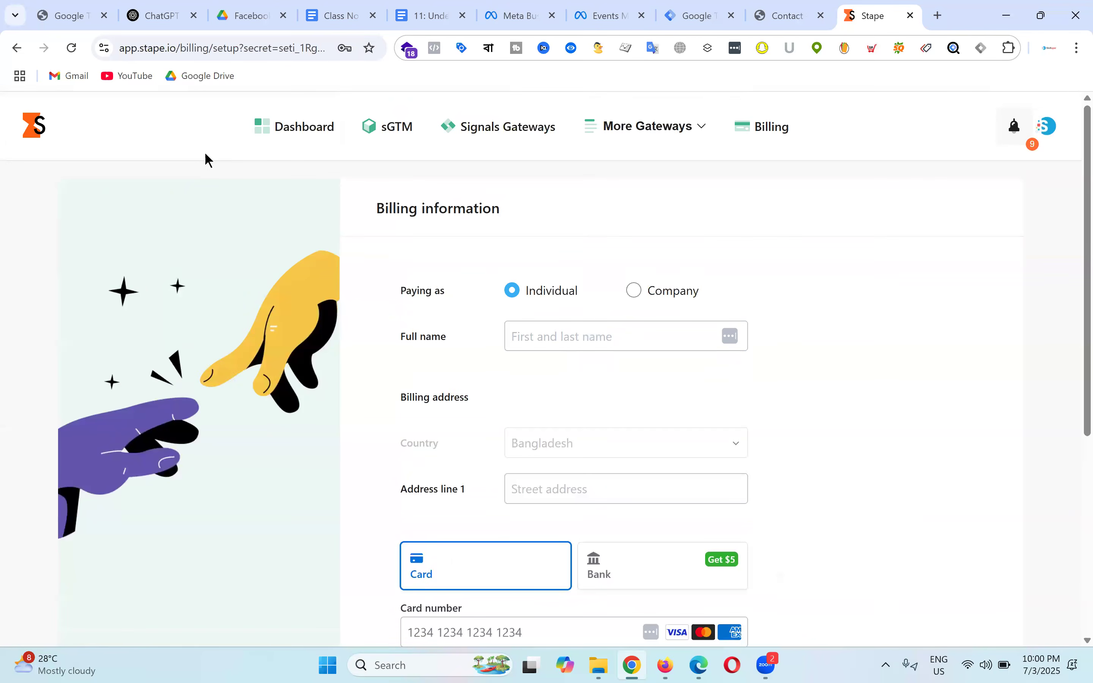
Step: Start a new Stape server container named 'Artimas - Batch-19'
click(400, 135)
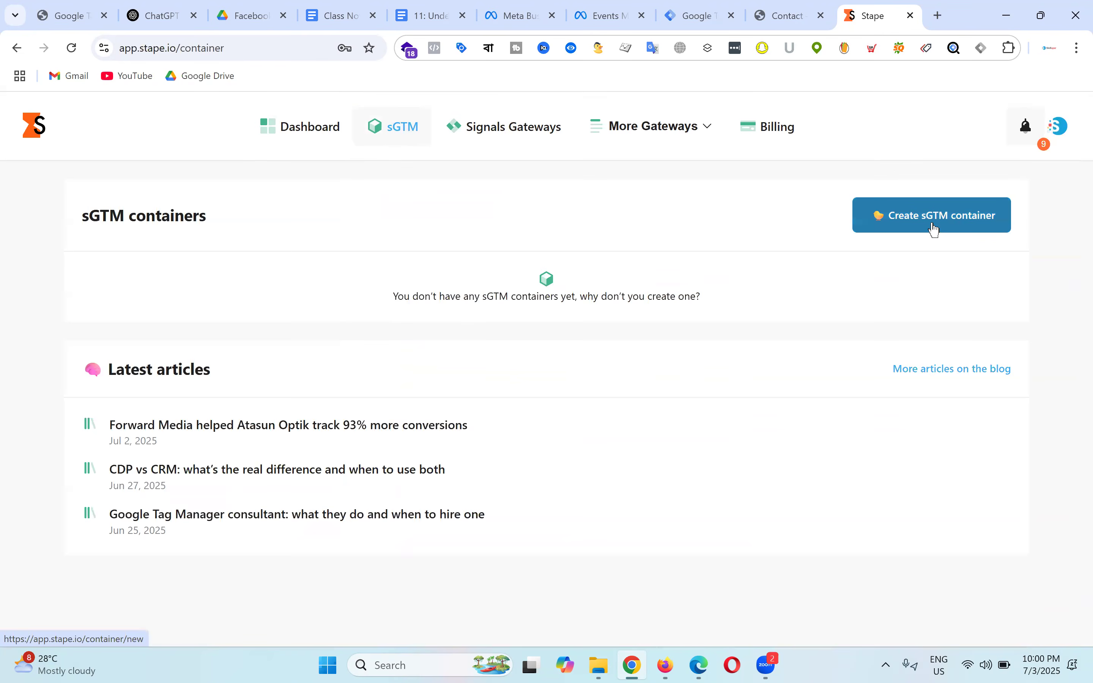
click(937, 228)
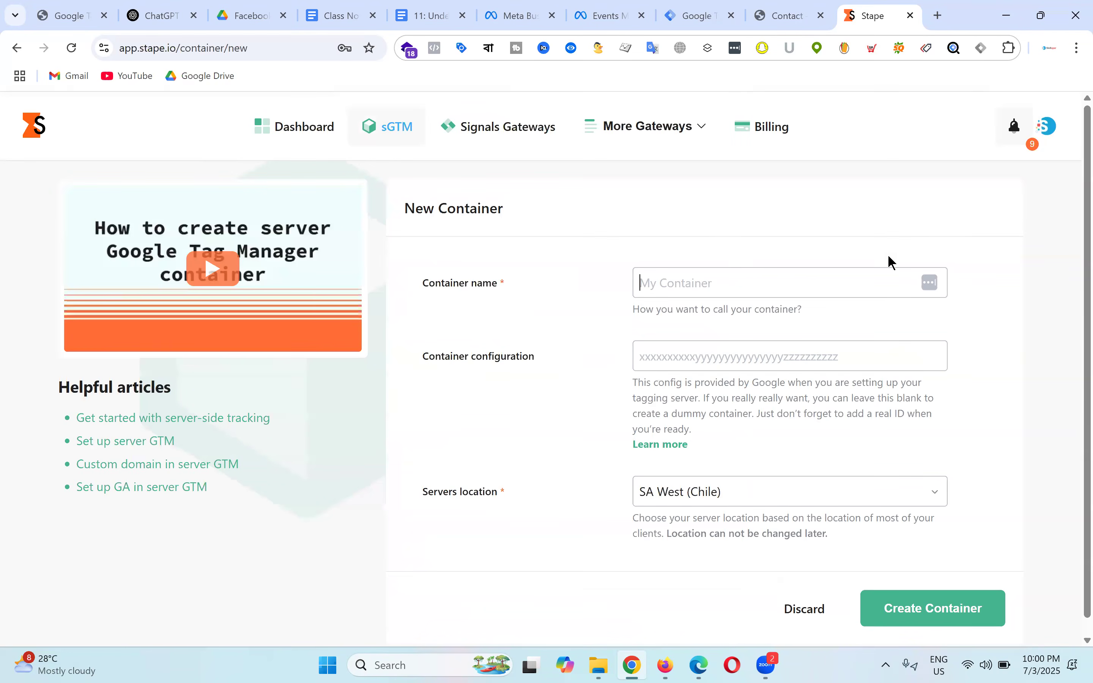
click(734, 272)
text(Artimas - Batch-19)
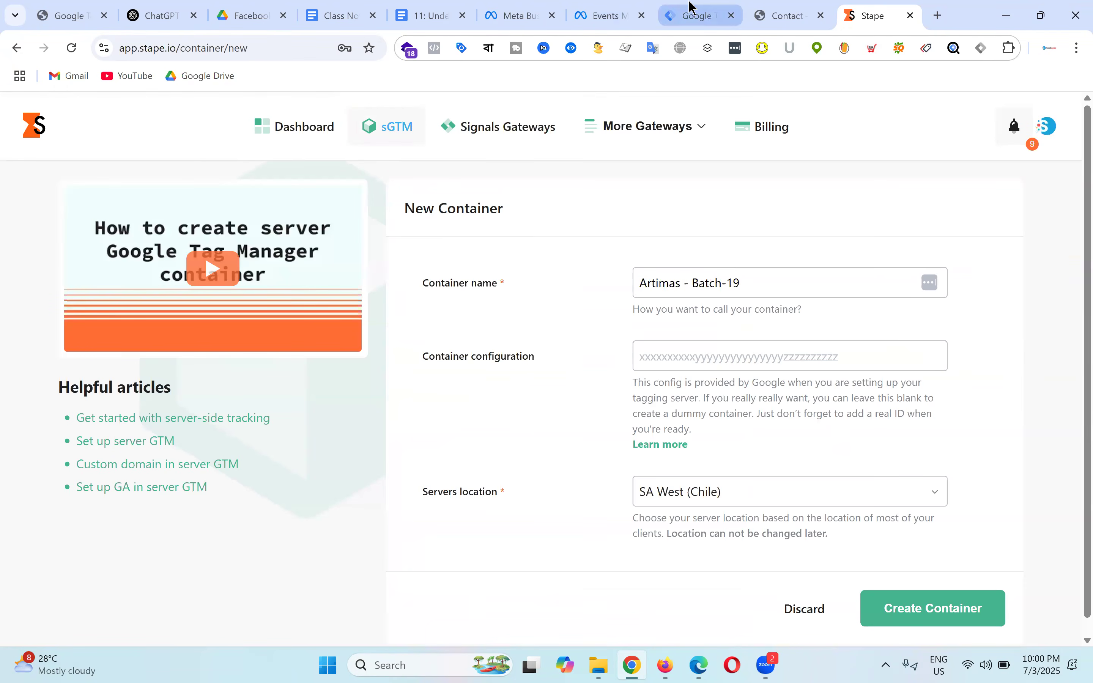
Step: Paste the container configuration string copied from Tag Manager into the form
click(691, 14)
click(895, 12)
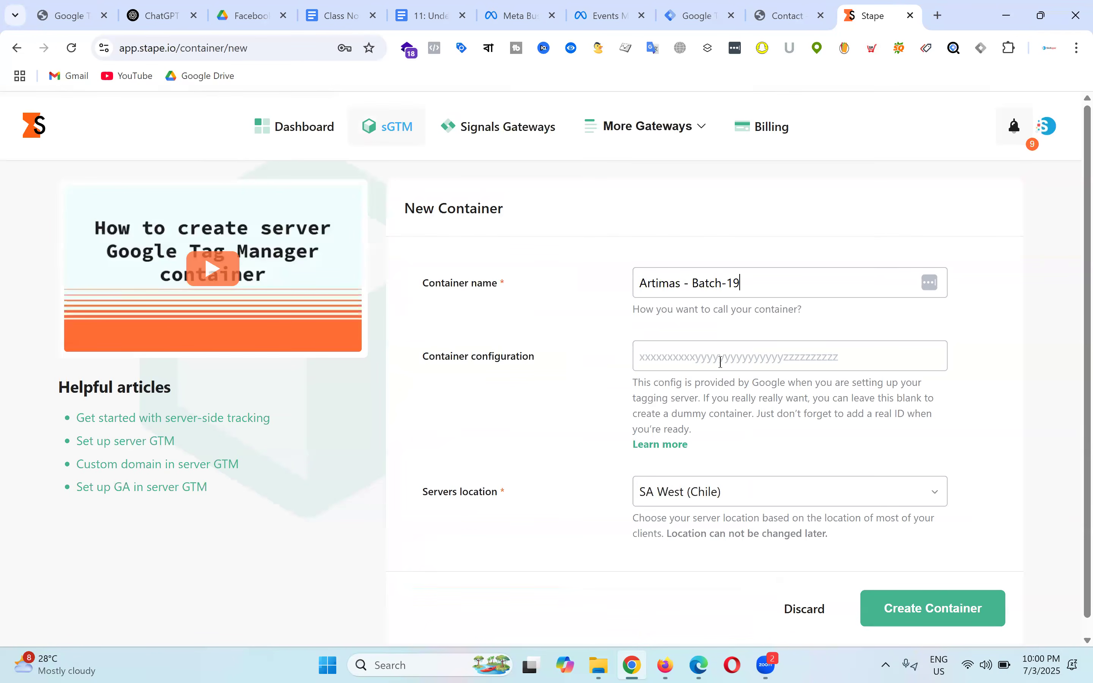
click(720, 362)
key(ctrl+v)
click(1007, 404)
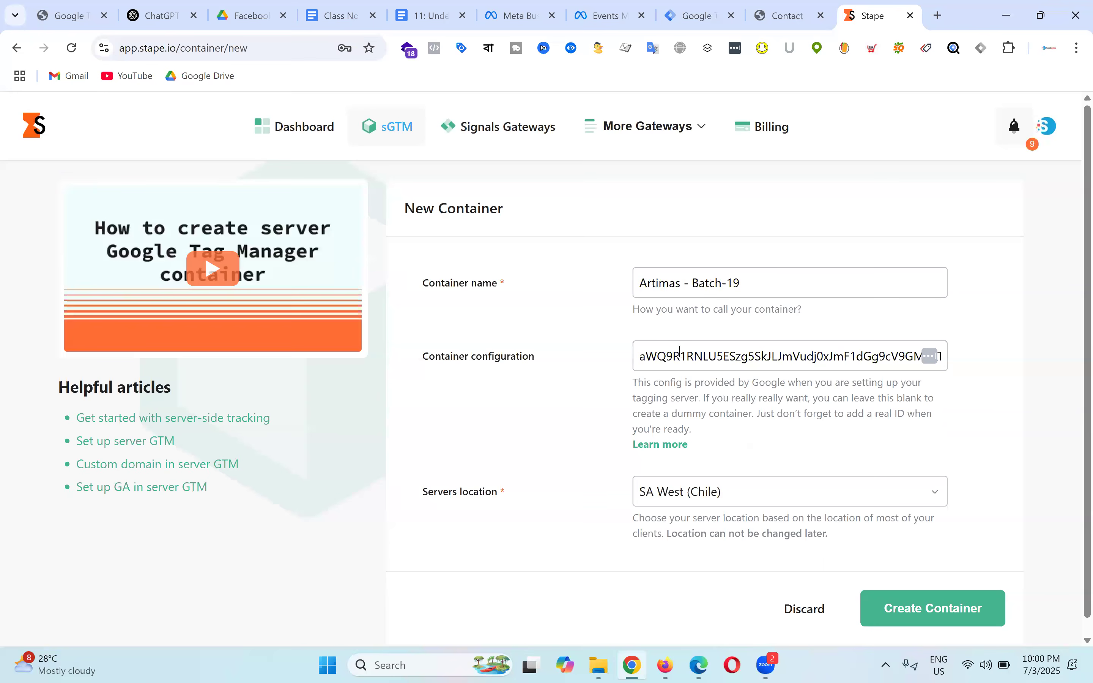
scroll(802, 342, down, 2)
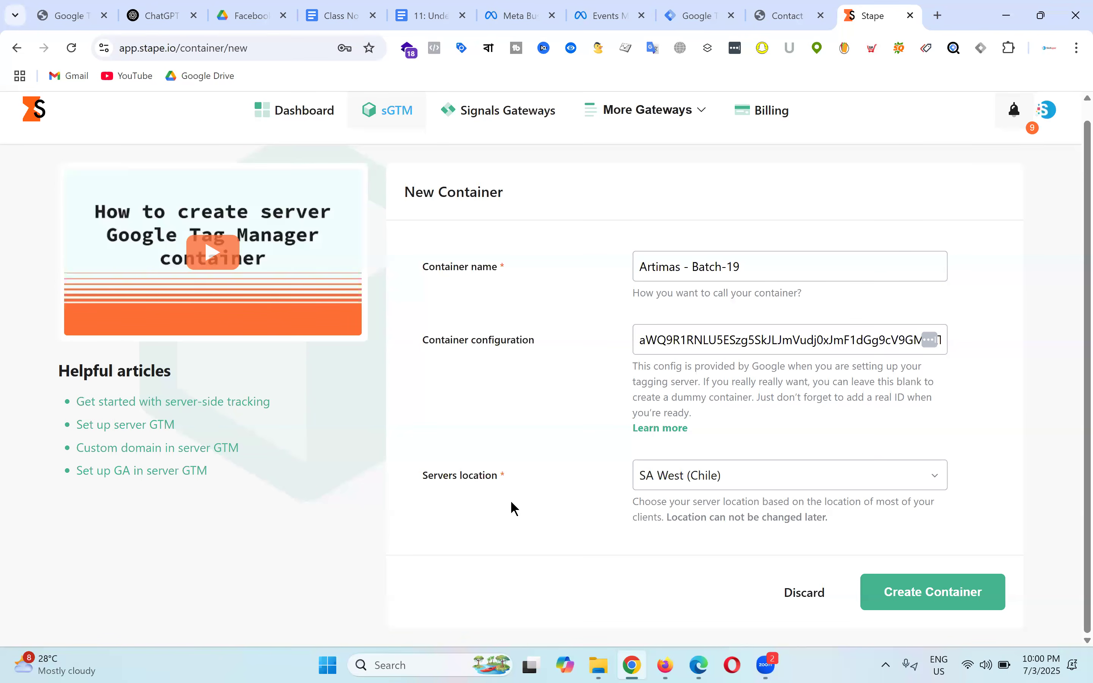
Step: Check the Artimas contact page and return to the new container form
click(777, 13)
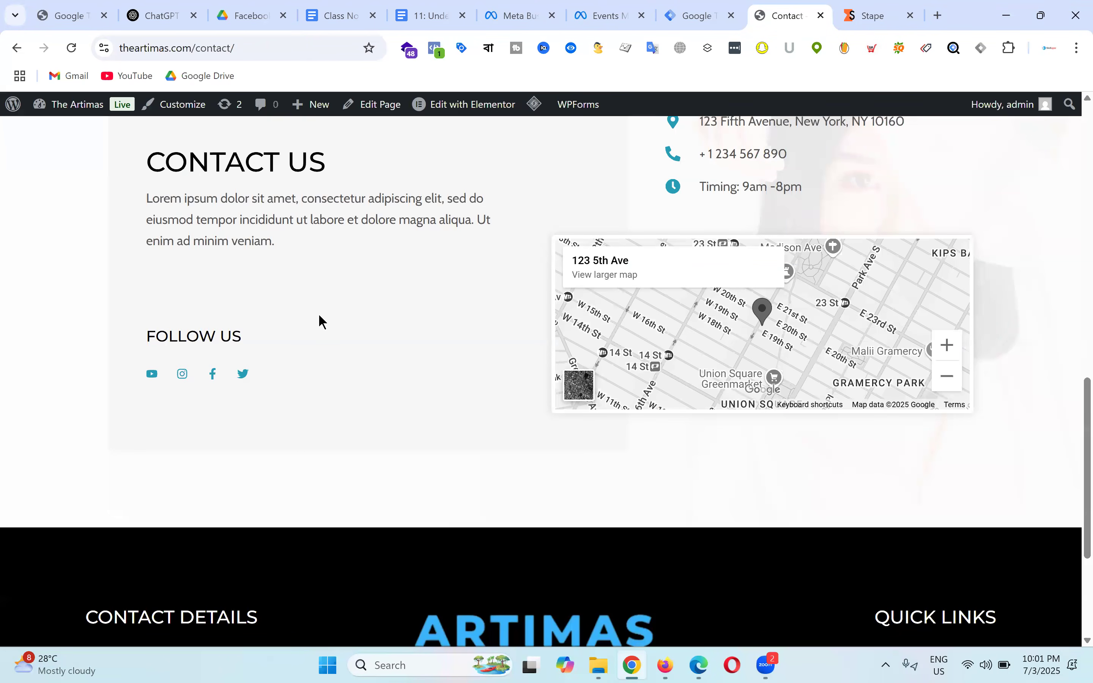
click(889, 8)
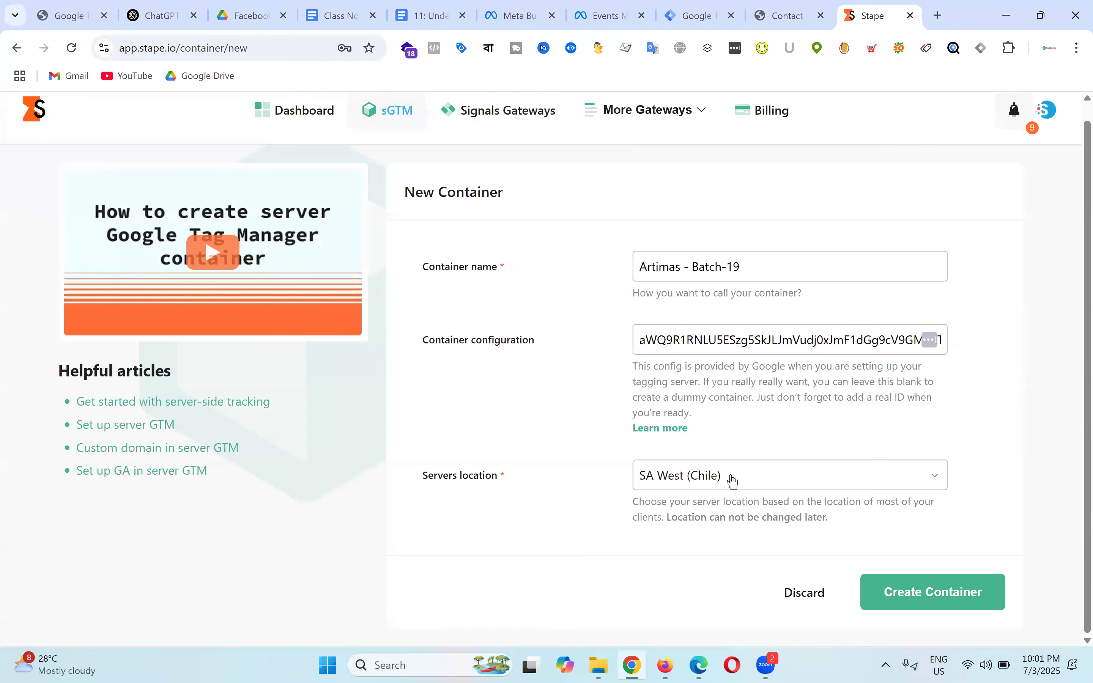
click(805, 8)
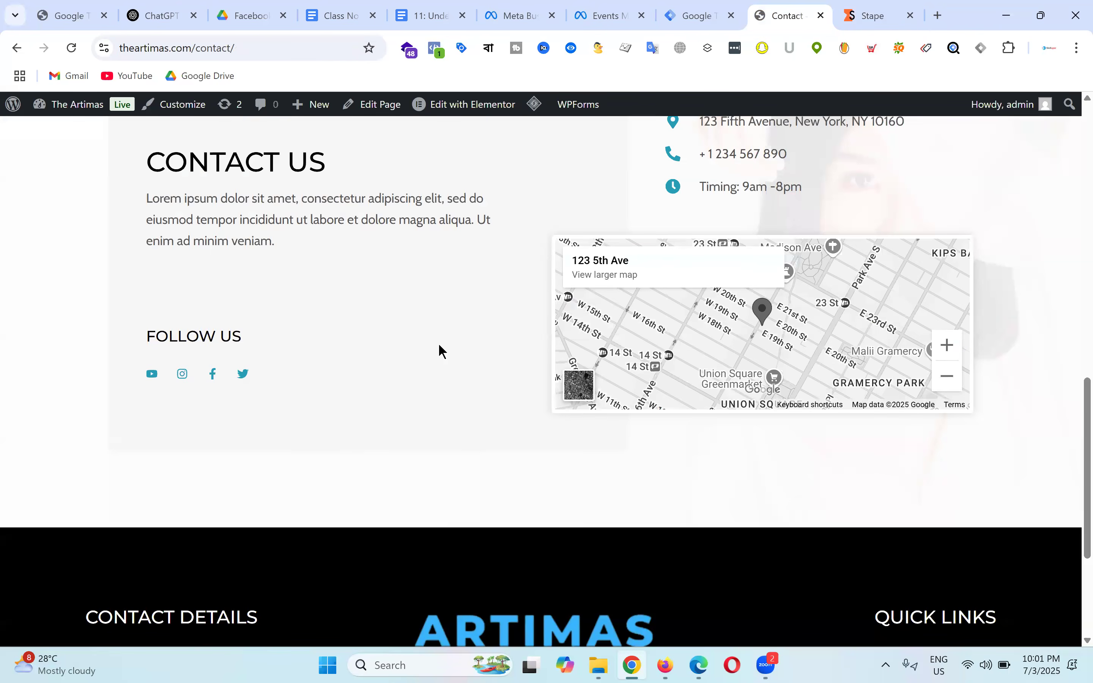
scroll(442, 339, up, 10)
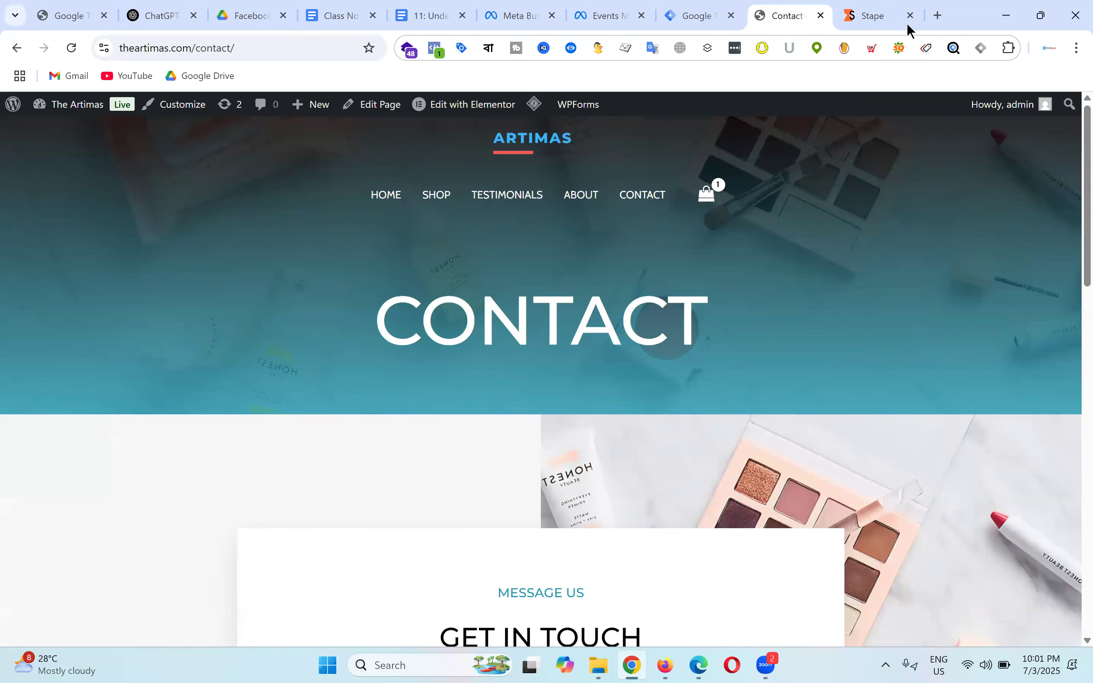
click(888, 9)
Step: Set the server location to AP South (India) and create the container
click(804, 476)
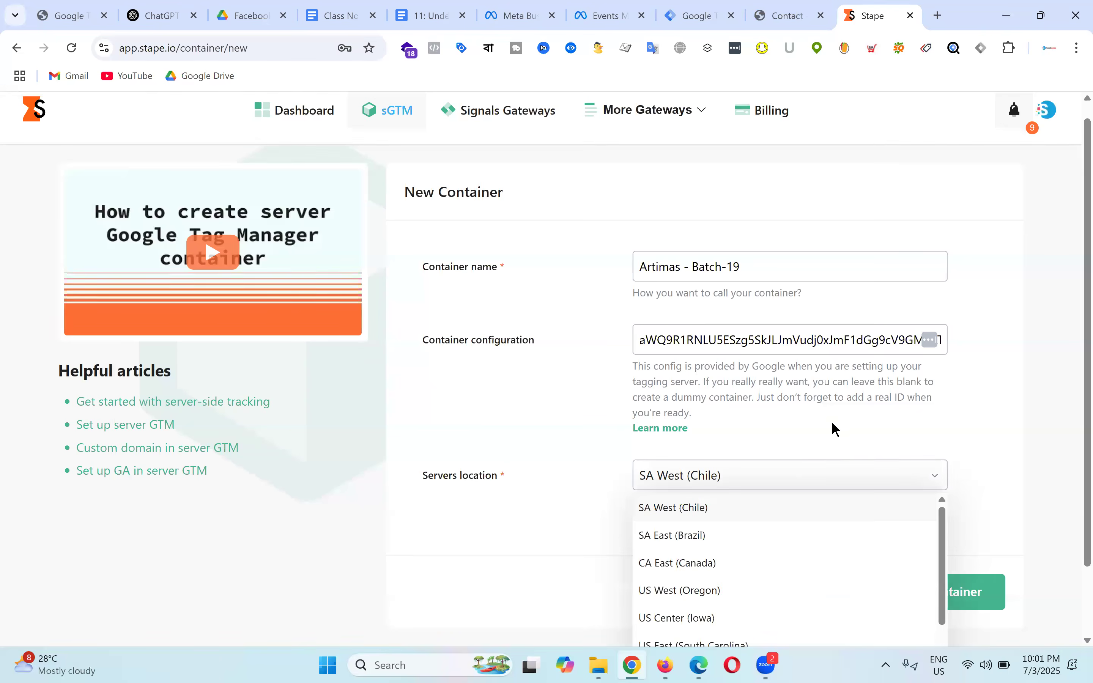
scroll(836, 429, down, 2)
scroll(797, 560, down, 4)
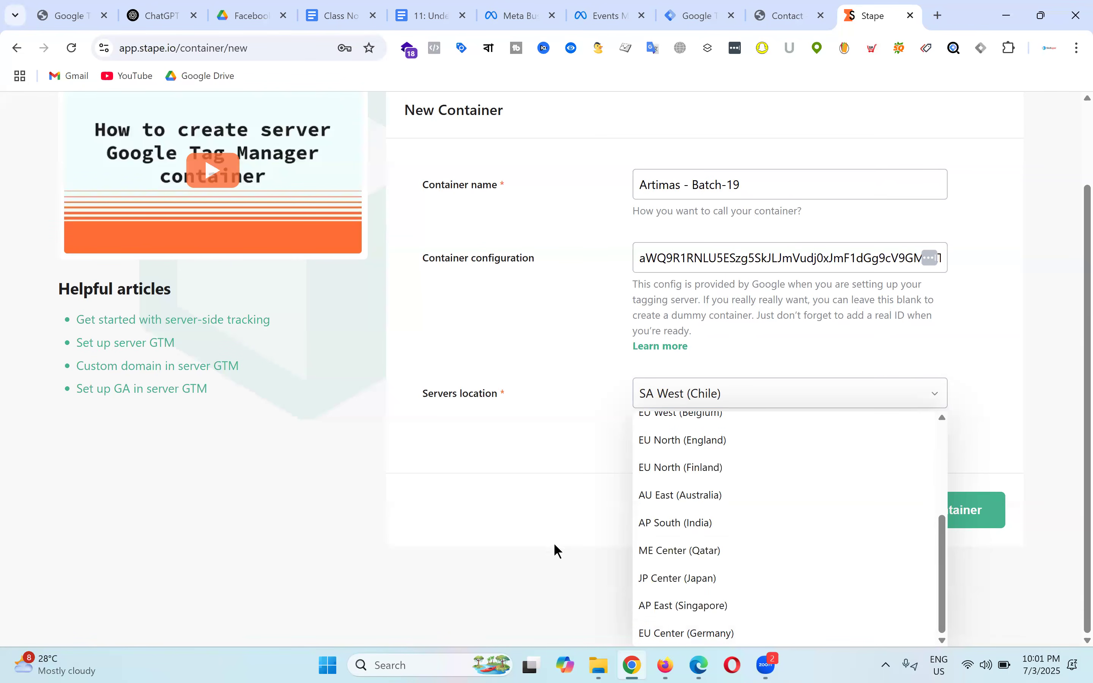
click(711, 525)
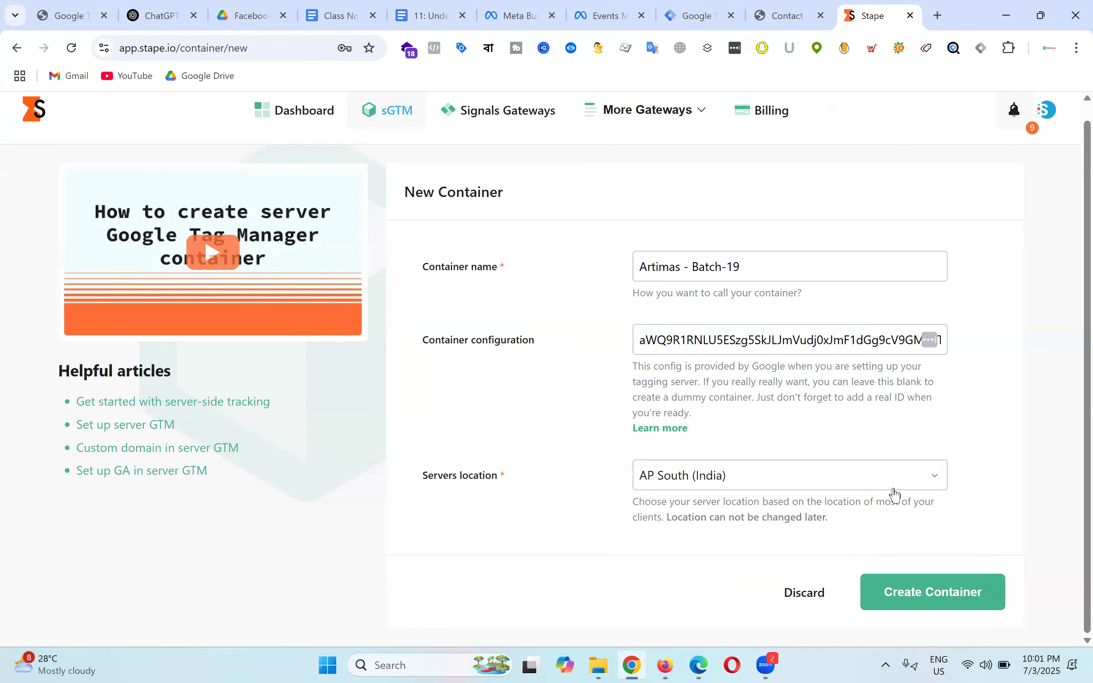
click(925, 605)
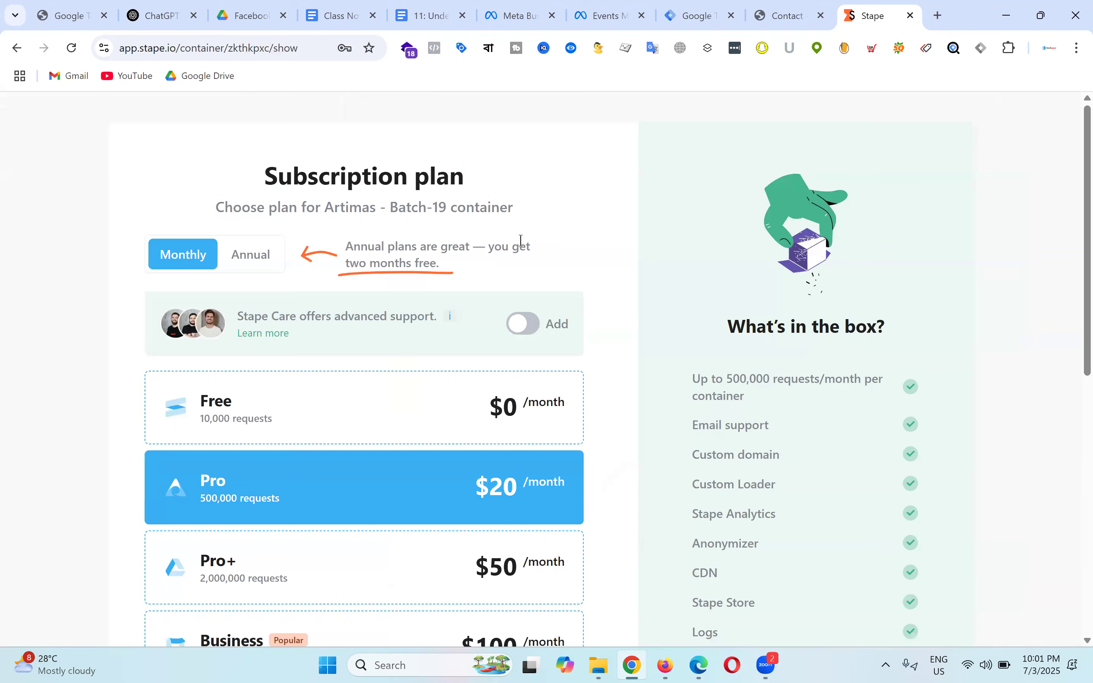
Step: Choose the Free plan with automatic tier upgrades turned off
scroll(227, 330, down, 2)
click(343, 335)
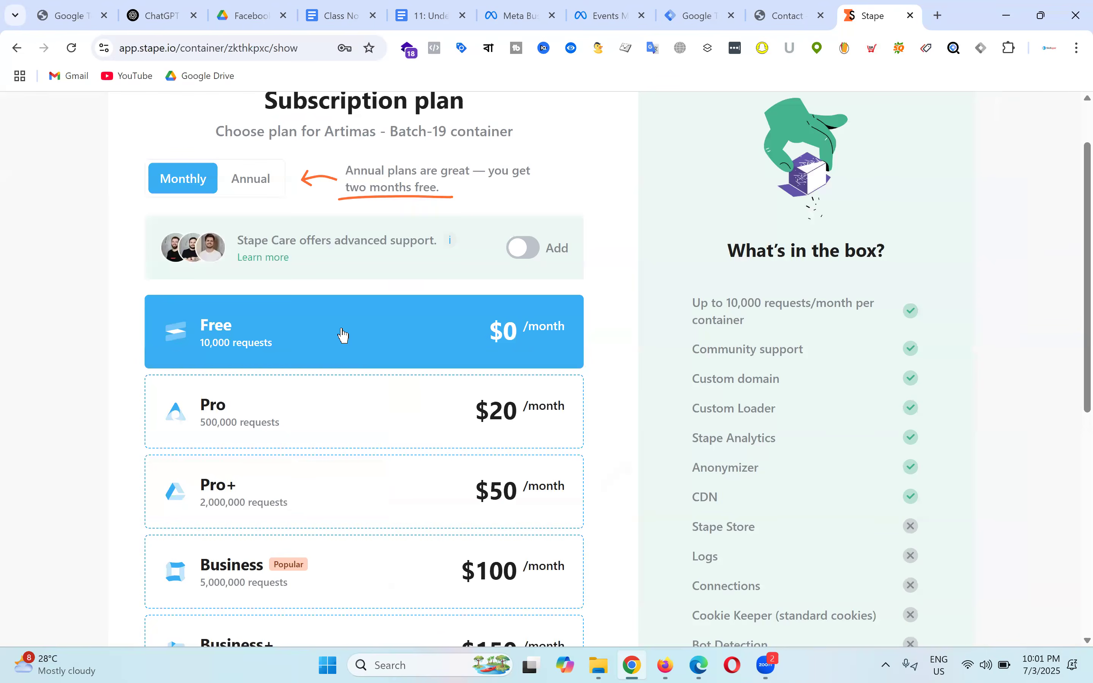
scroll(524, 346, down, 8)
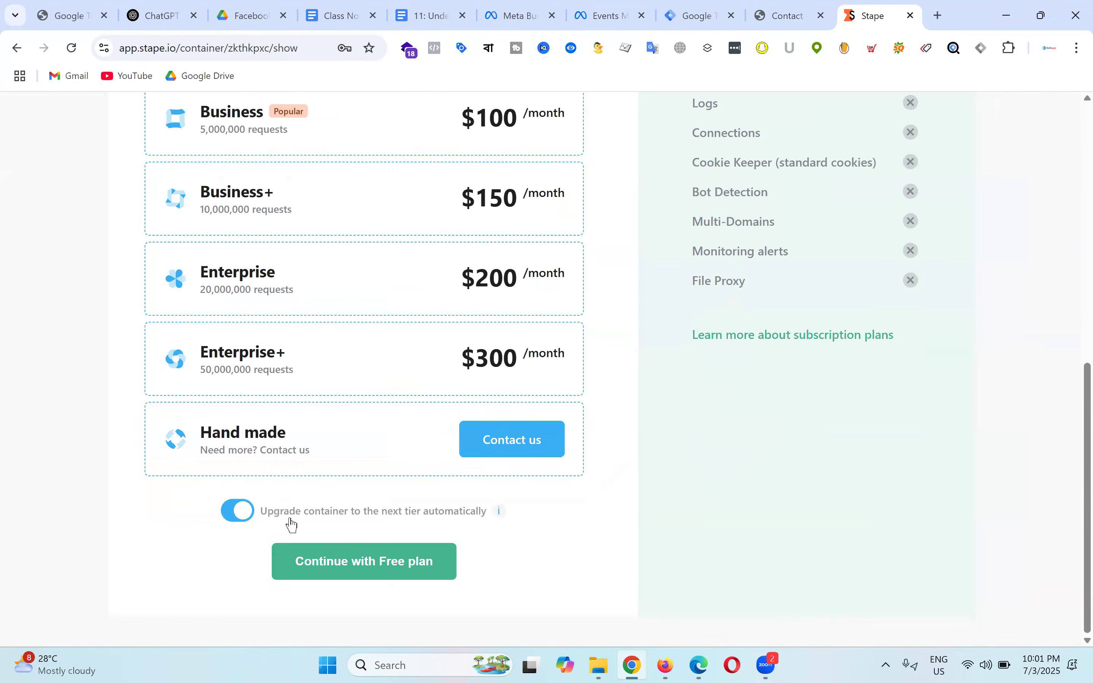
click(233, 516)
click(400, 571)
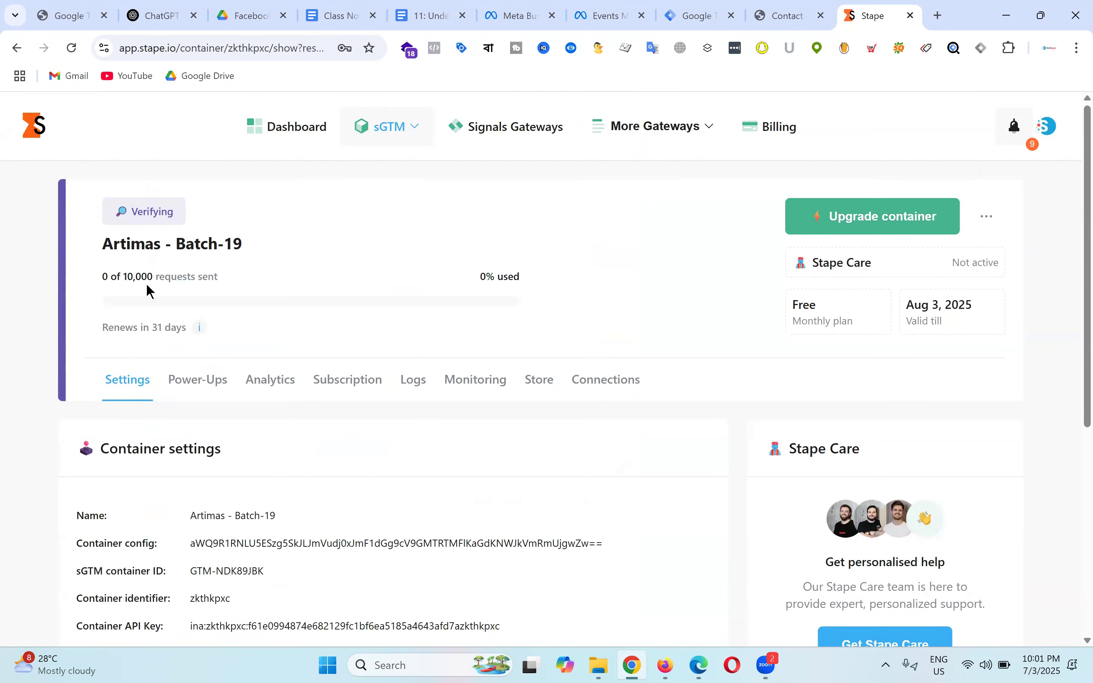
Step: Select the container's default tagging server URL on the Stape page
scroll(616, 258, down, 2)
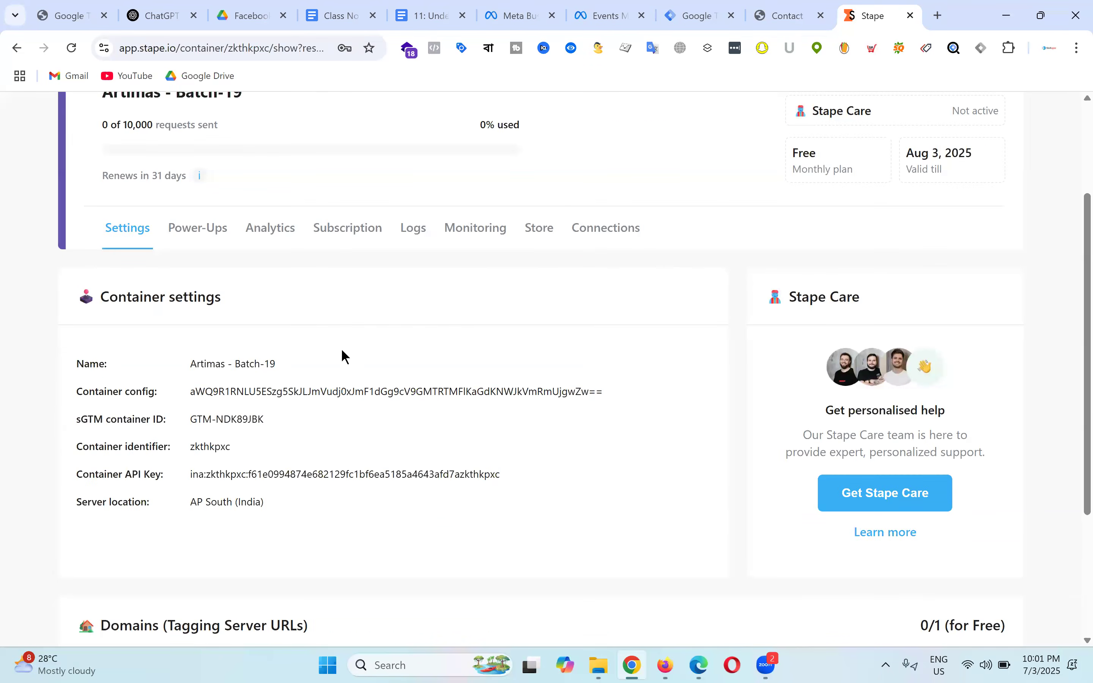
scroll(396, 334, down, 2)
scroll(561, 323, down, 1)
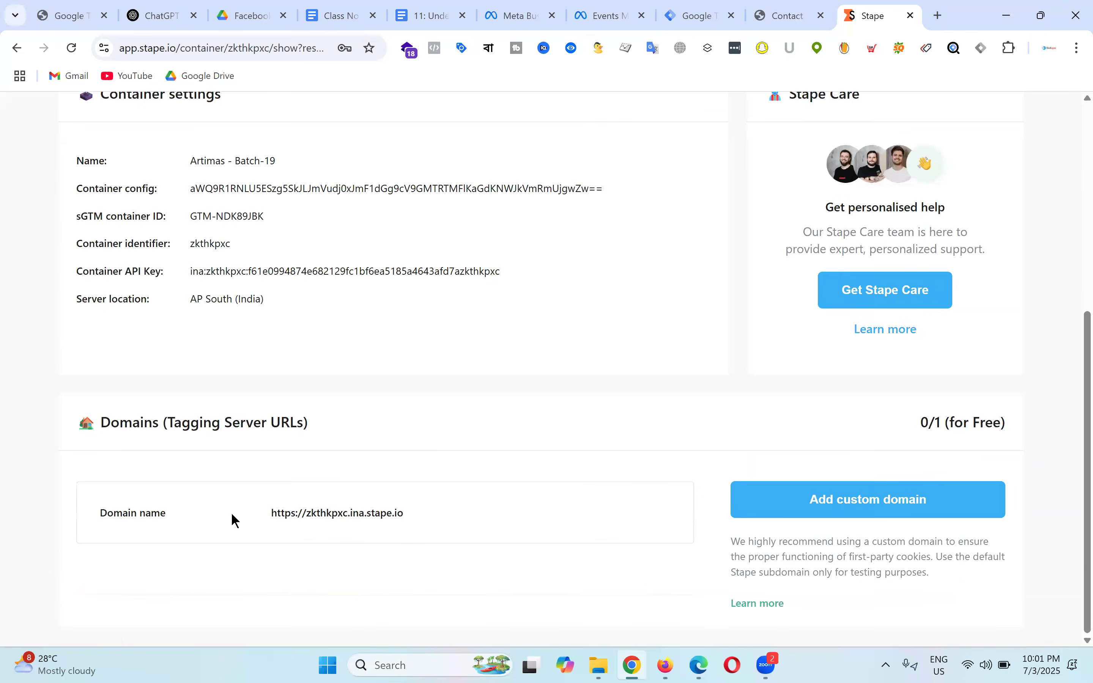
drag(270, 513, 434, 510)
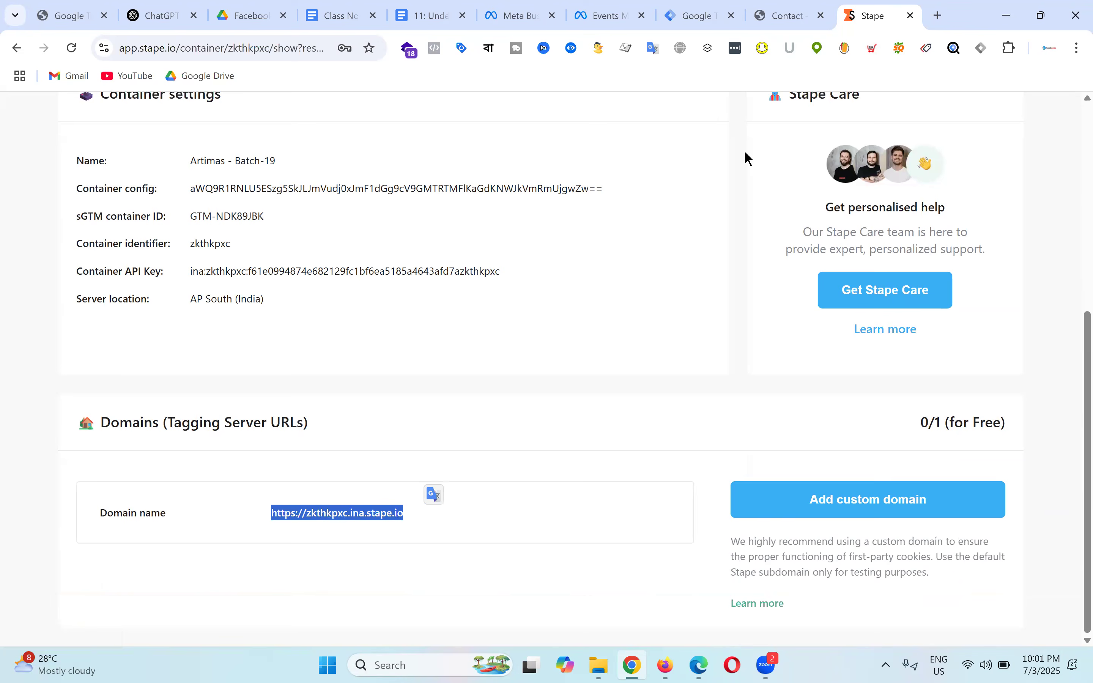
click(719, 14)
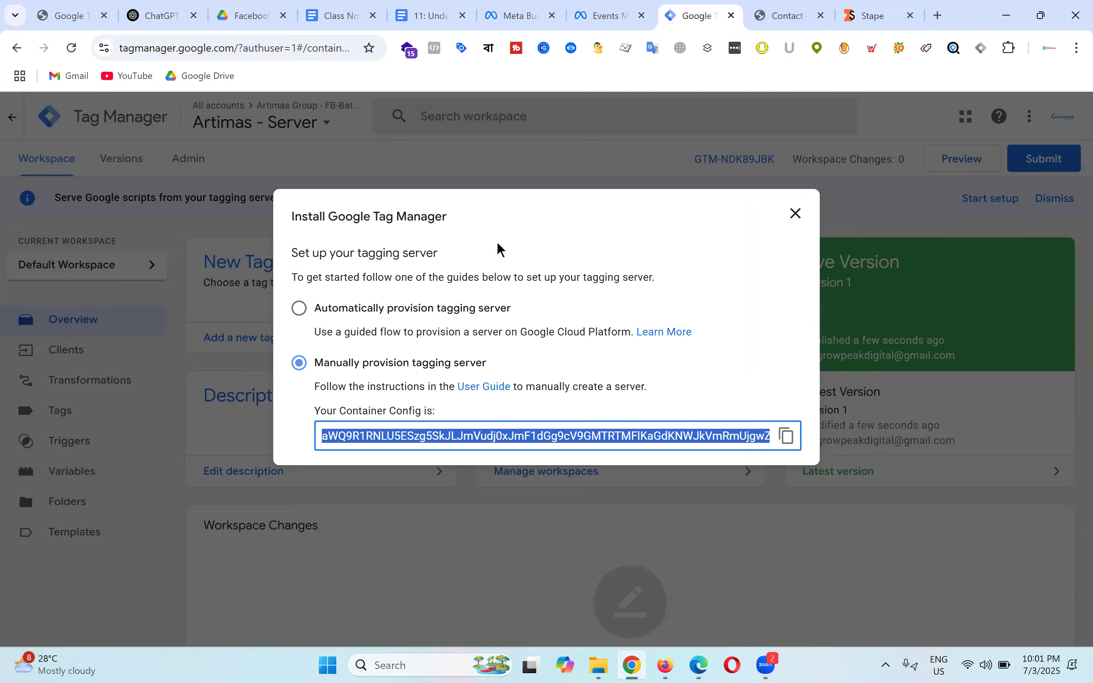
Step: Close the install dialog, dismiss the tagging-server banner, and open Container Settings
click(797, 214)
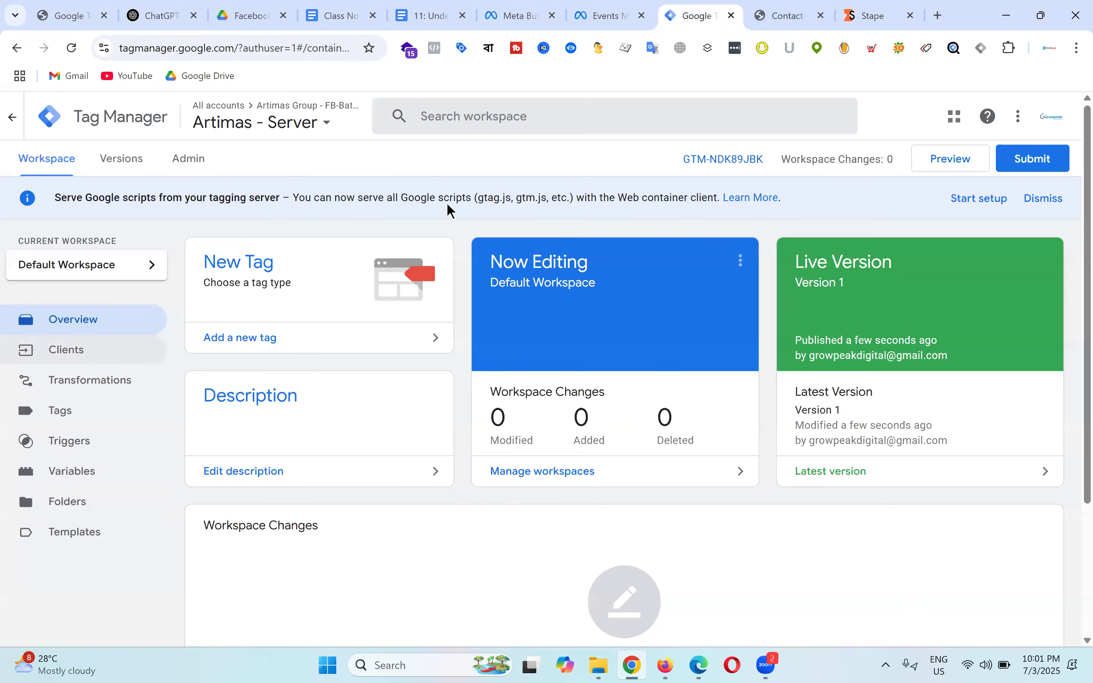
click(1046, 199)
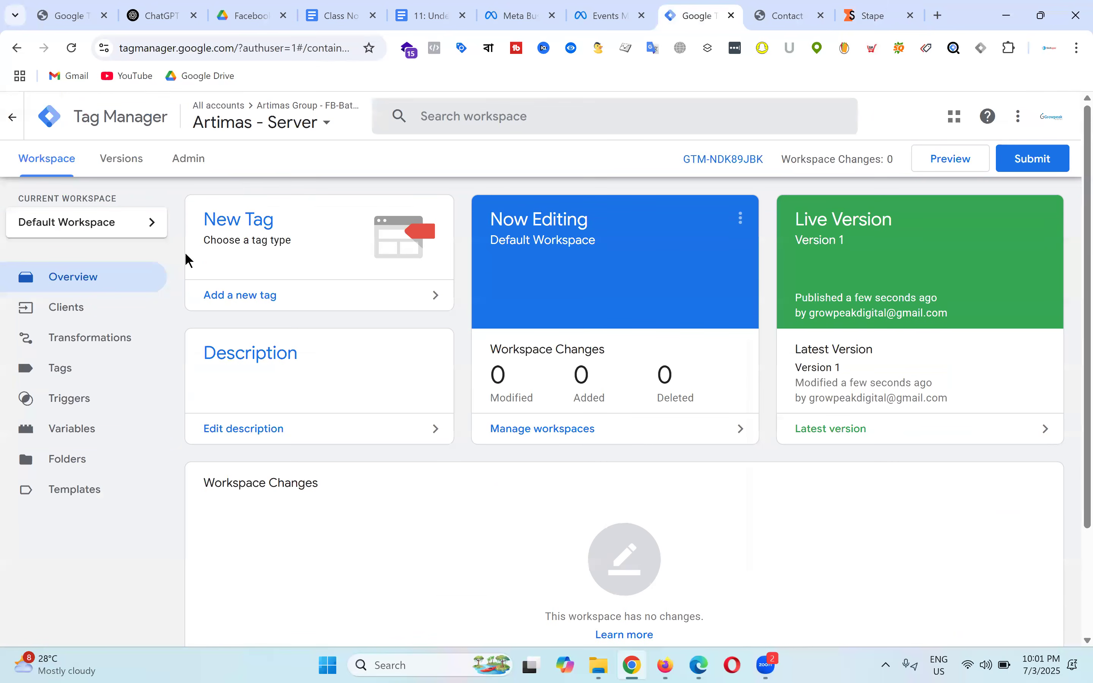
click(193, 165)
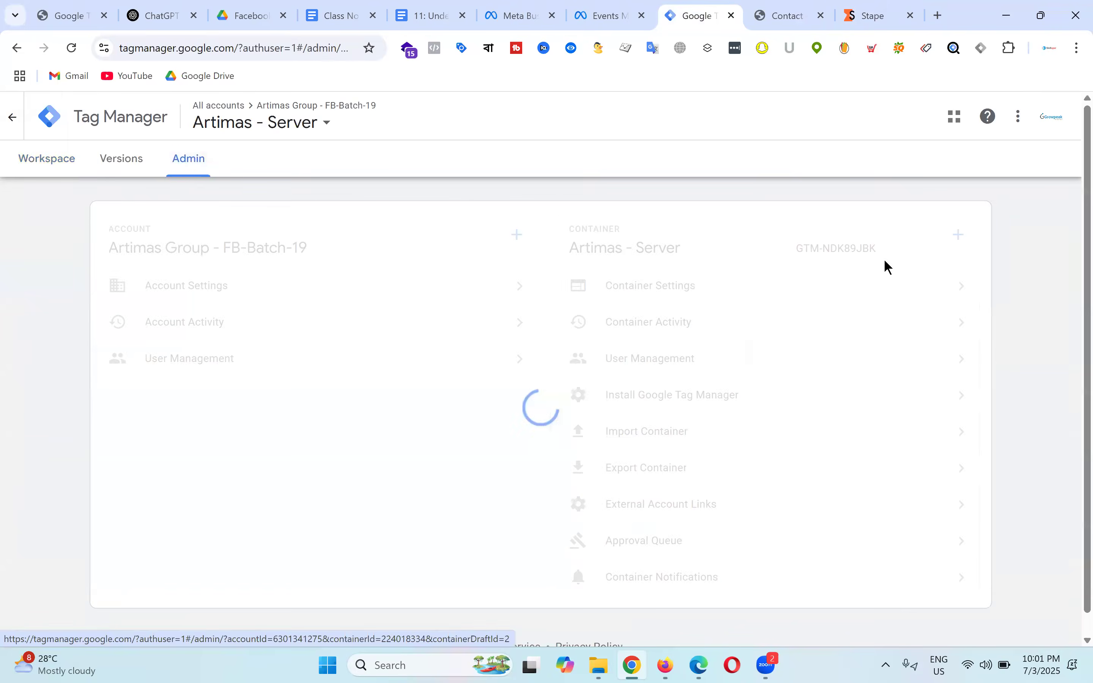
click(665, 291)
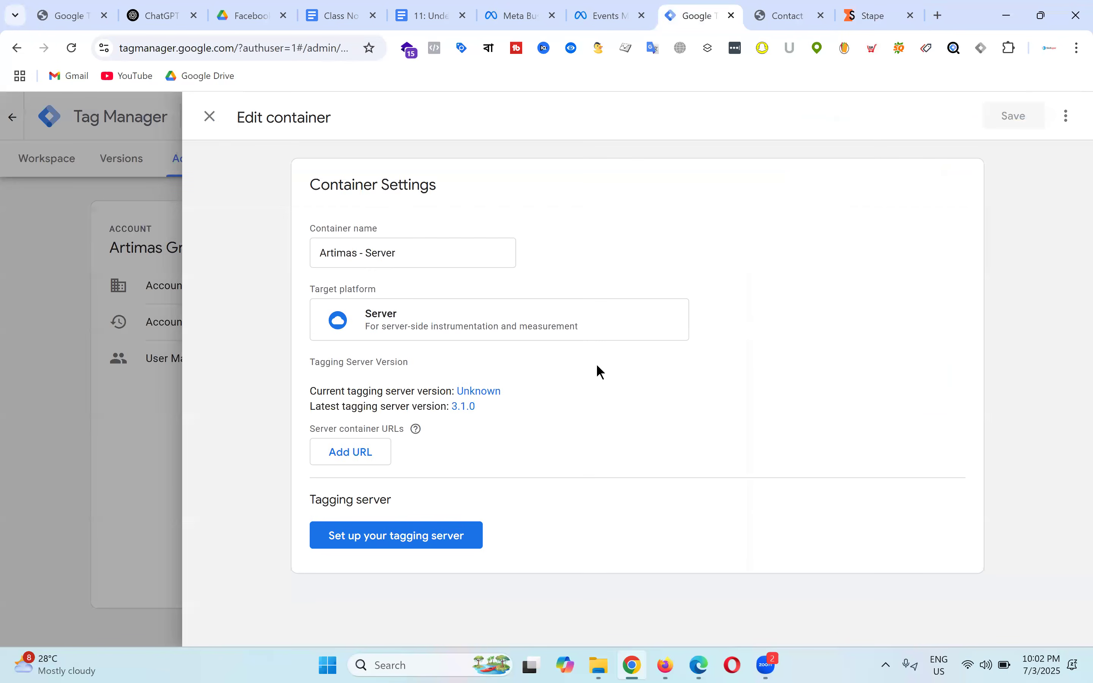
Step: Close and reopen the server container settings, then view the Meta Pixel notes
click(209, 117)
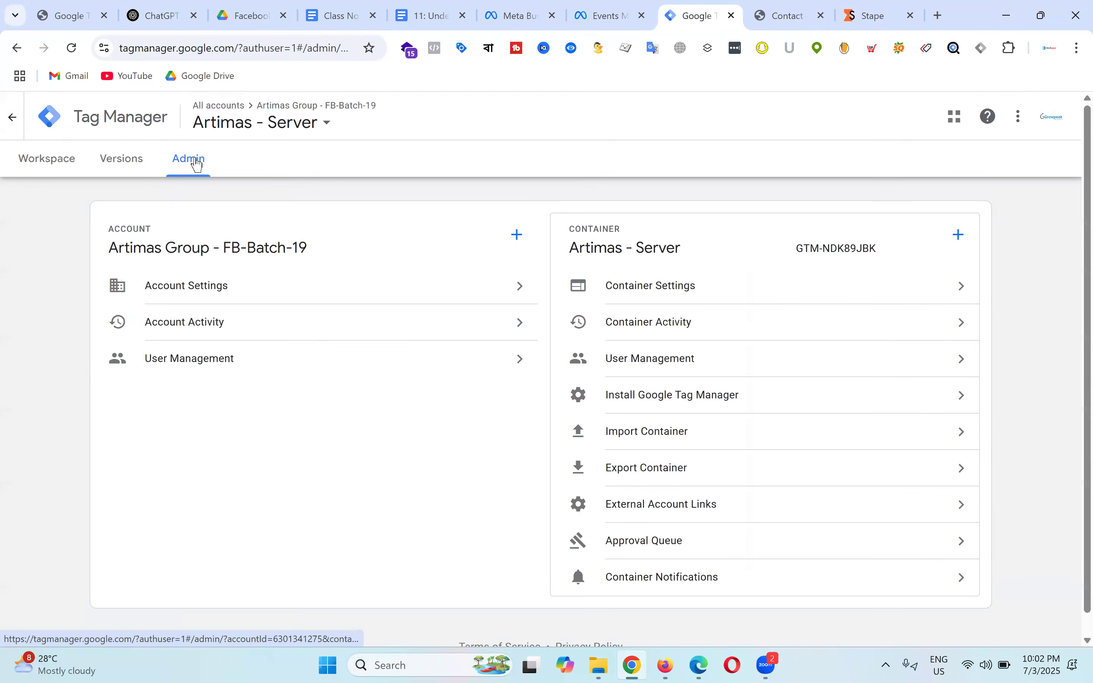
click(716, 284)
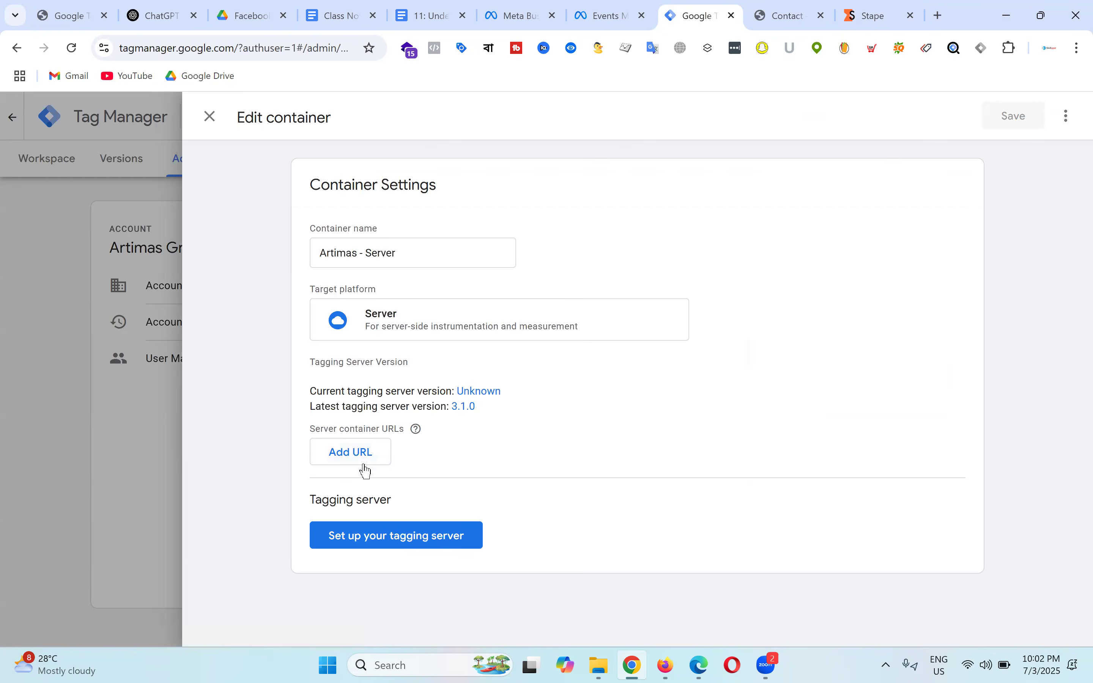
click(437, 9)
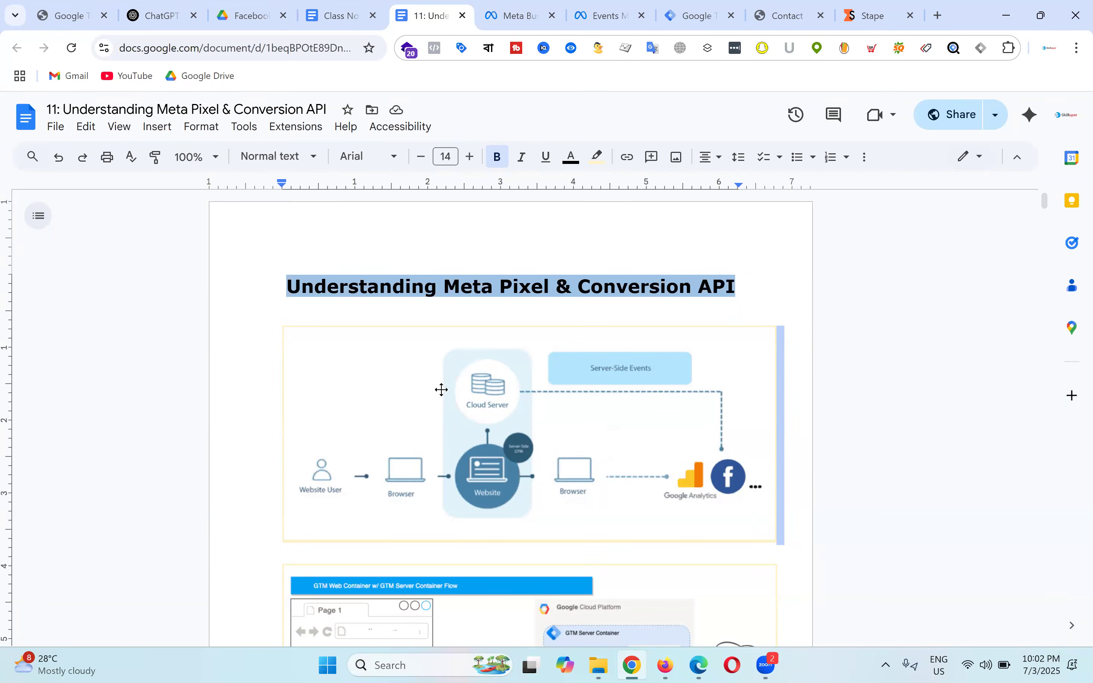
Step: Compare the Stape container page with the Meta Pixel notes diagram
click(864, 13)
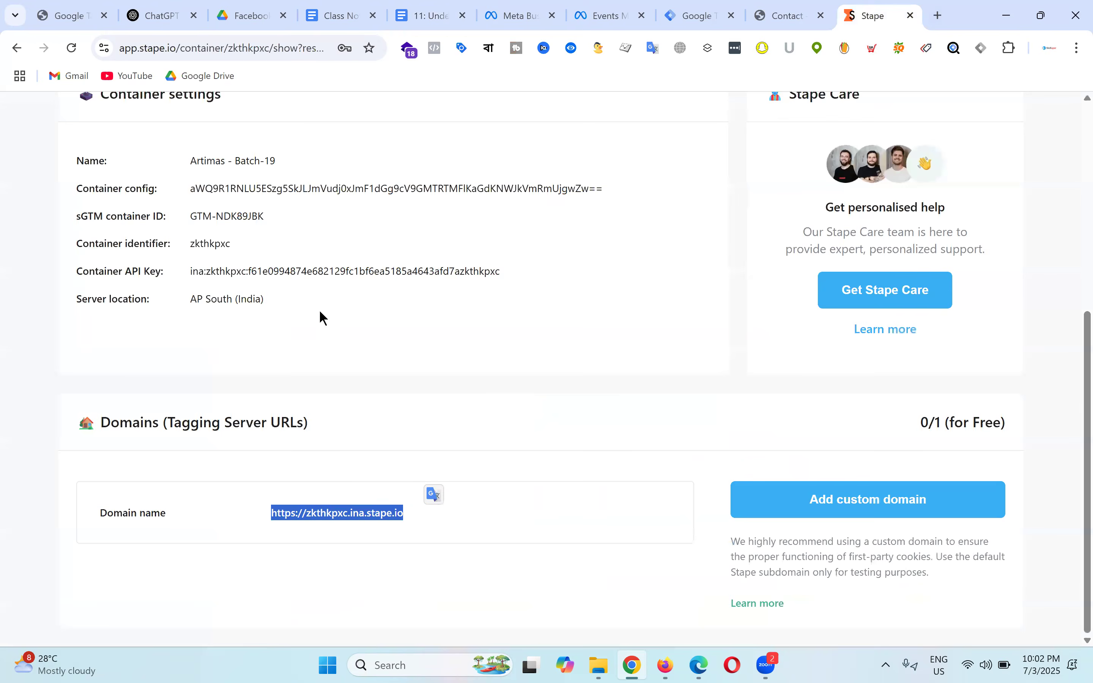
click(680, 237)
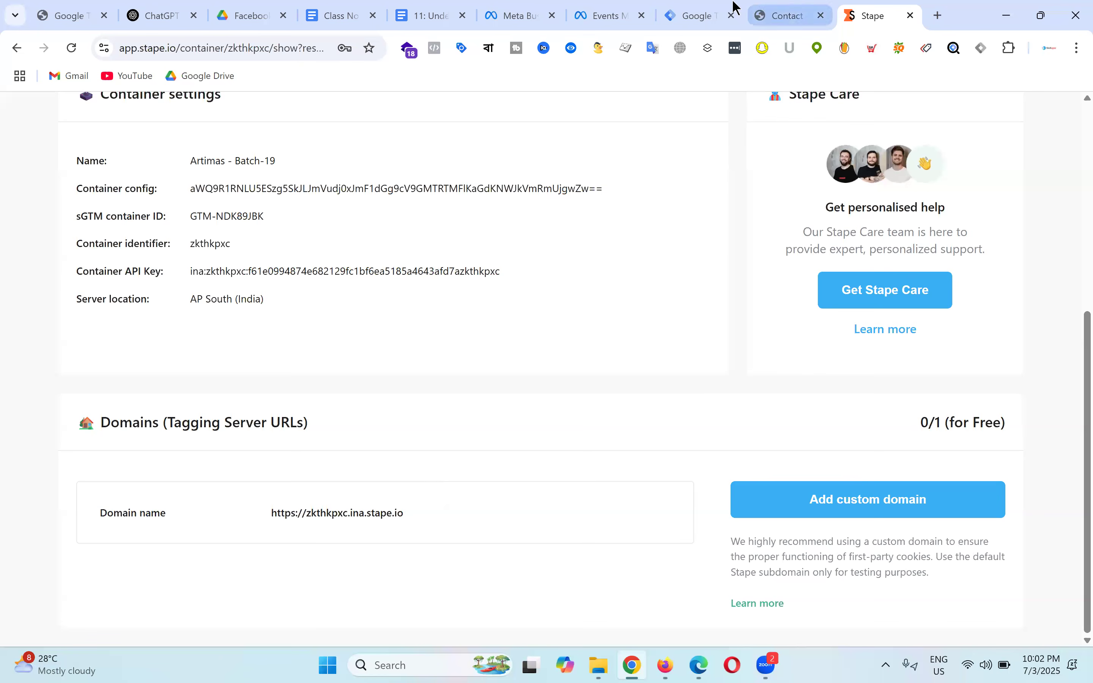
click(421, 16)
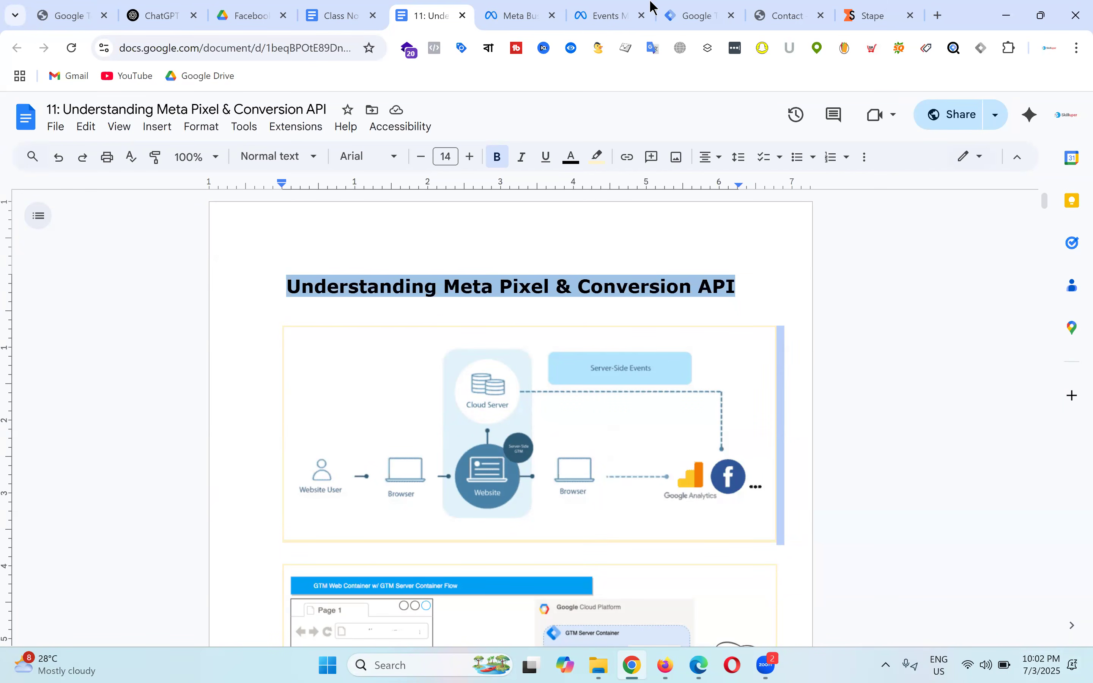
click(873, 14)
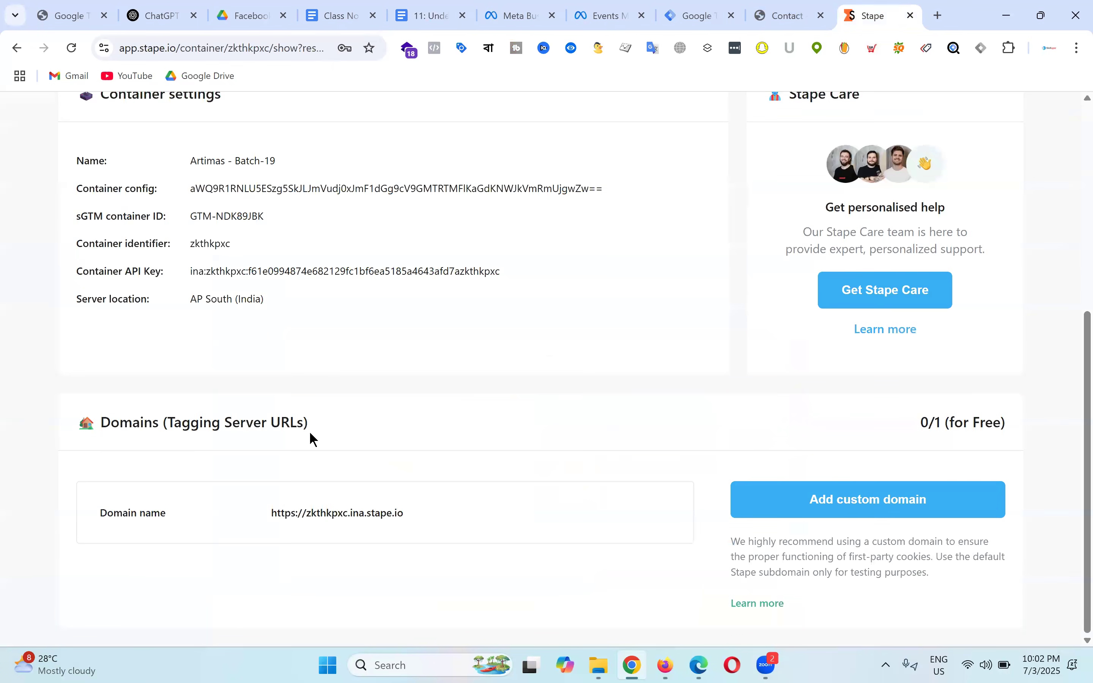
drag(264, 512, 404, 513)
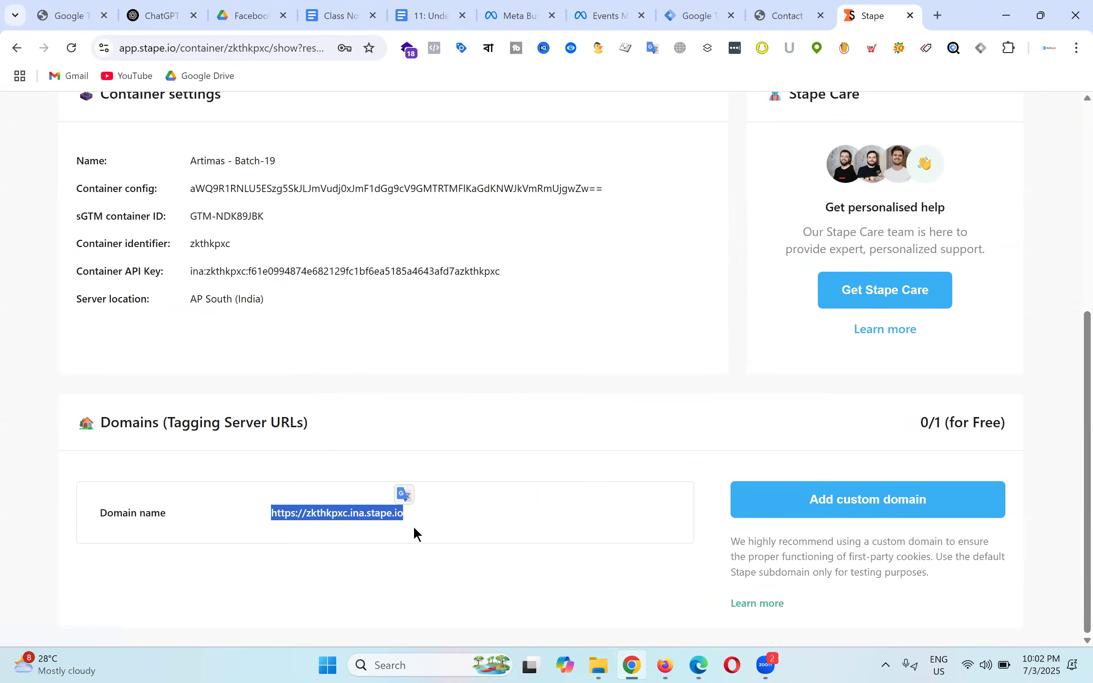
click(413, 516)
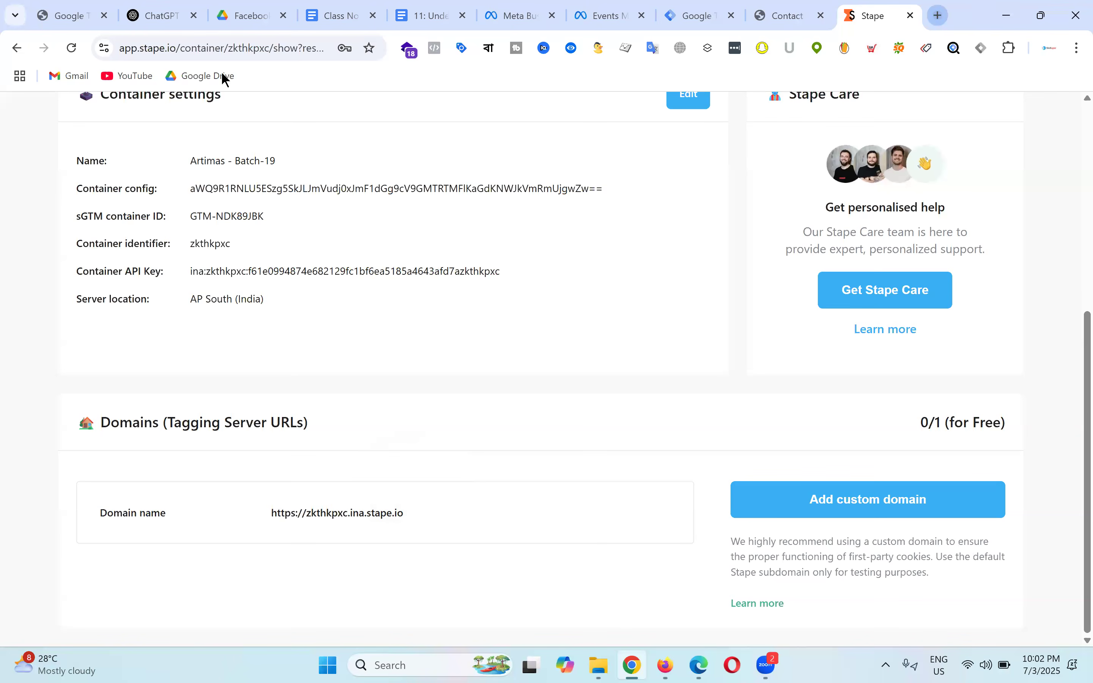
key(ctrl+t)
Step: Search 'dns propagation' and open the whatsmydns.net checker
text(dn)
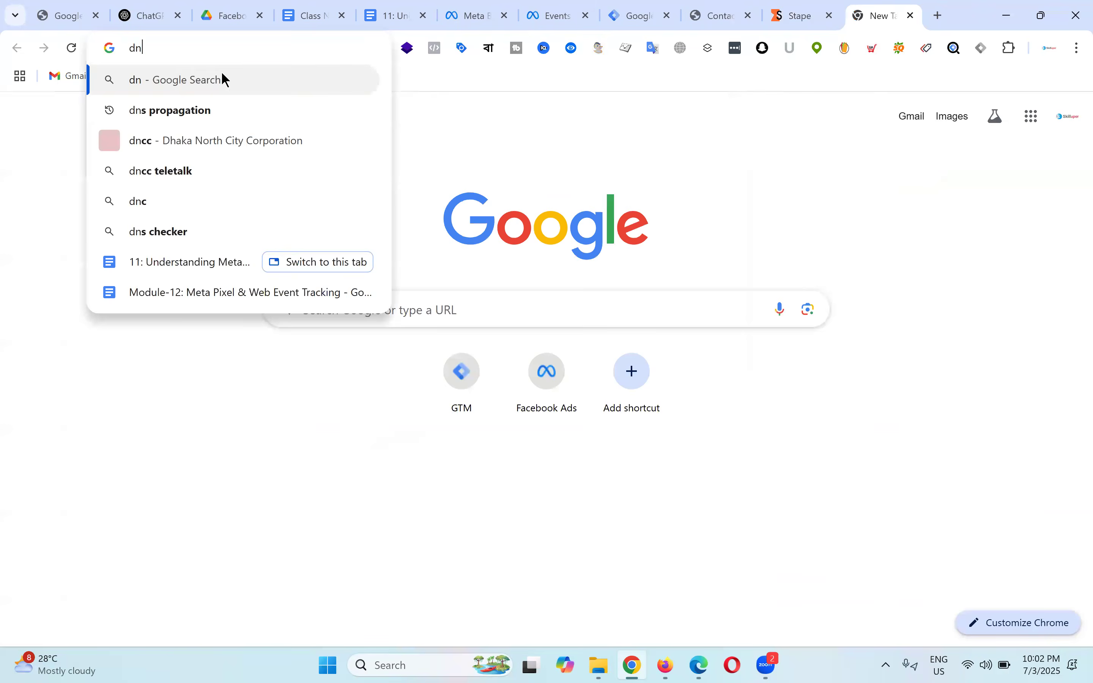
text(s pro)
key(Return)
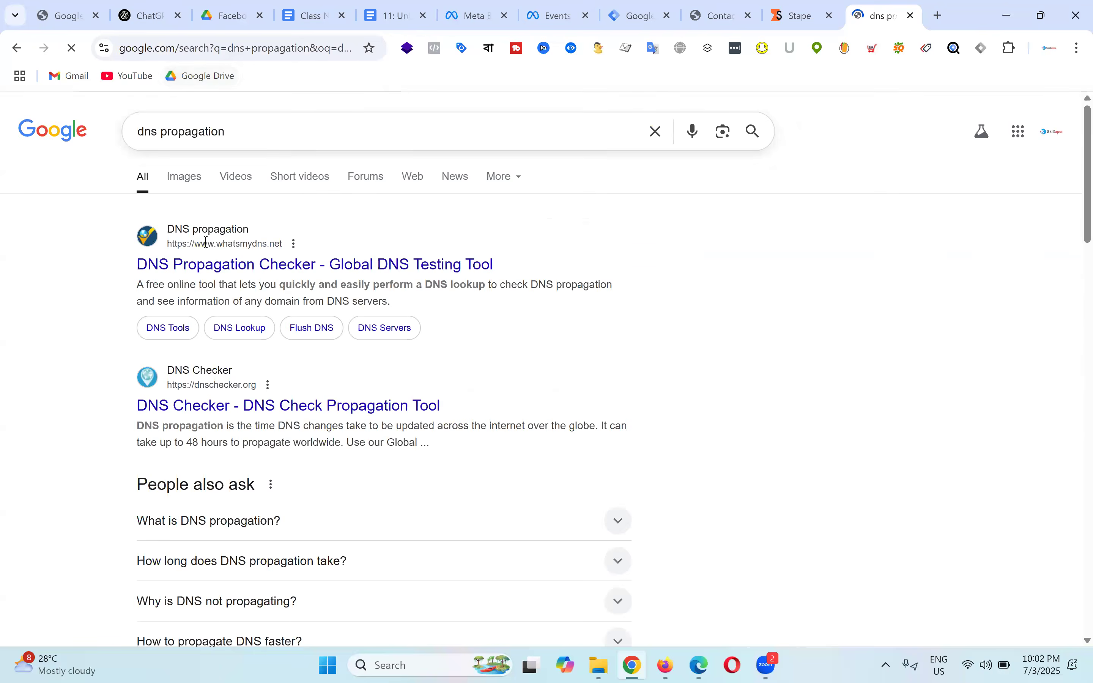
click(233, 266)
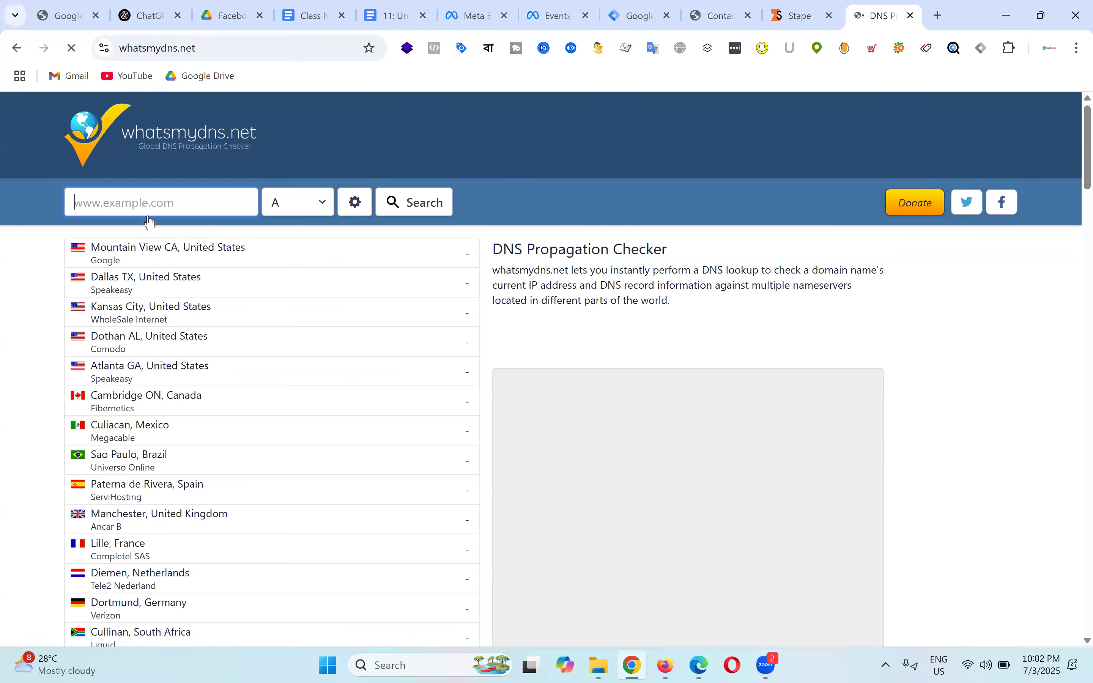
Step: Look up zkthkpxc.ina.stape.io and confirm it resolves to 34.131.138.15
key(ctrl+v)
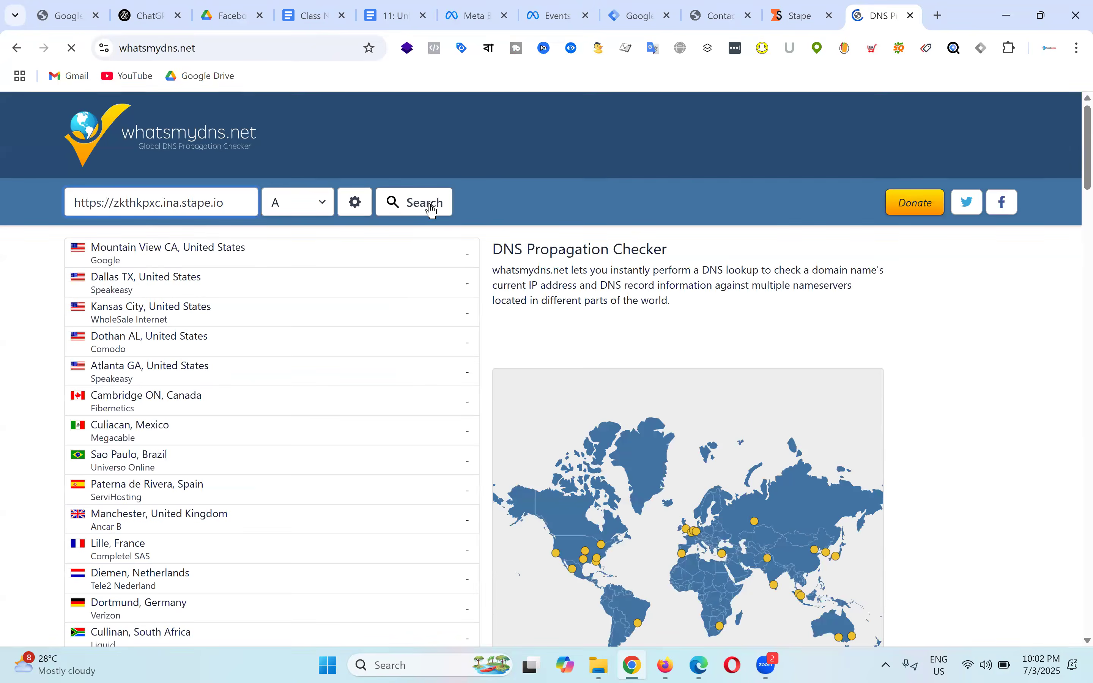
click(432, 209)
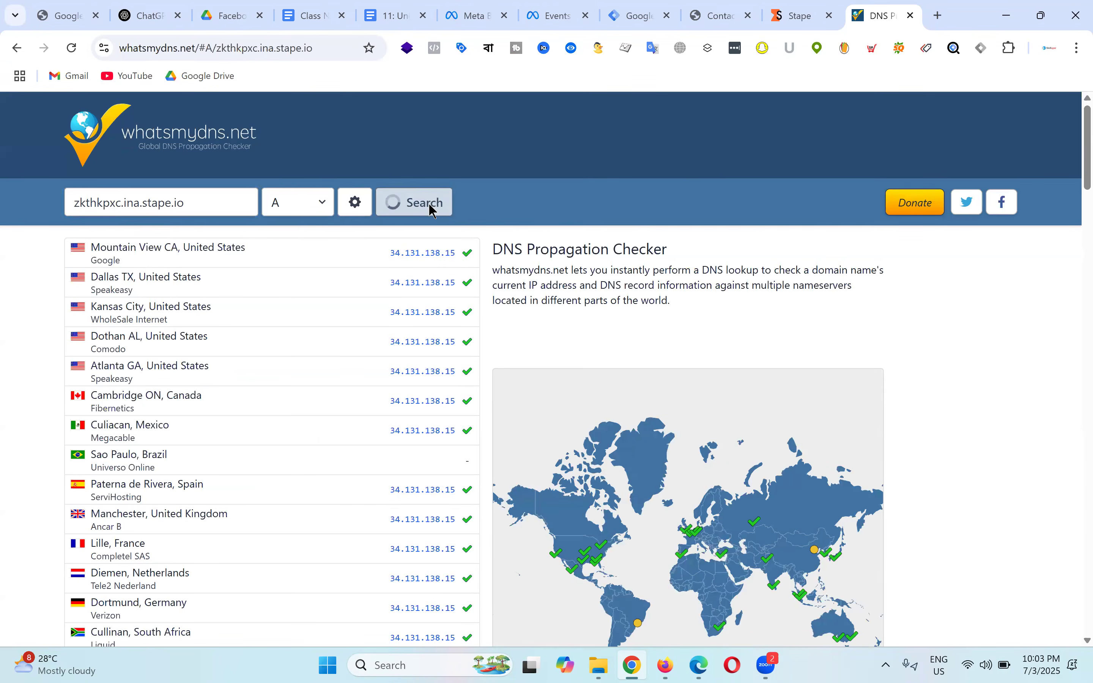
drag(73, 202, 190, 203)
drag(391, 254, 461, 255)
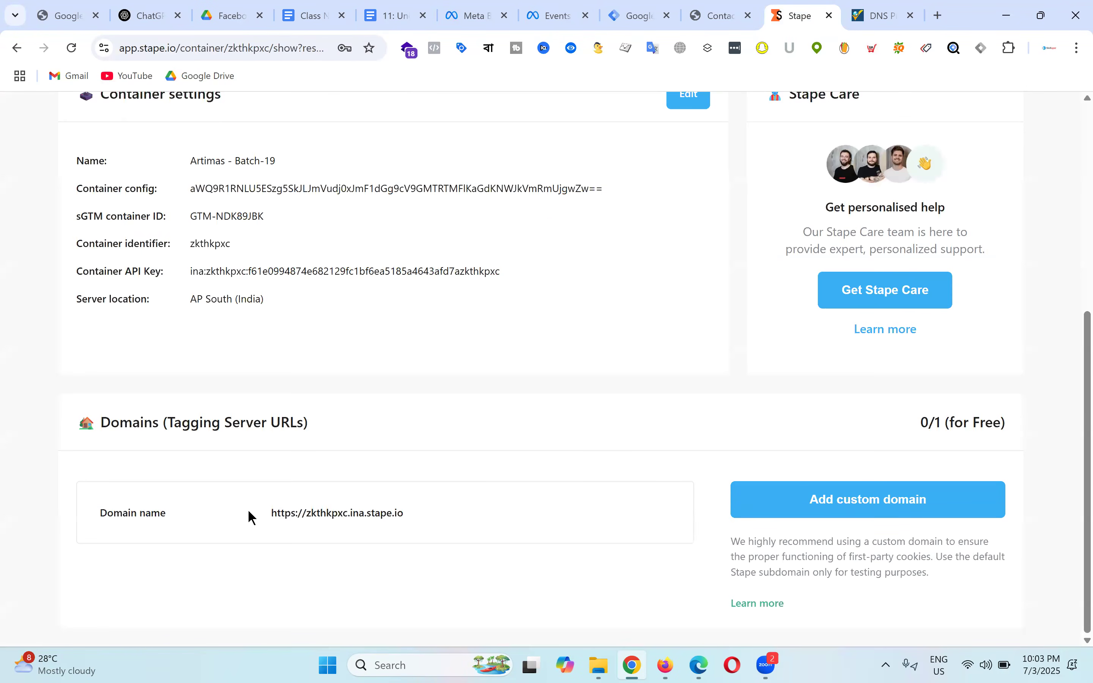
drag(271, 512, 403, 511)
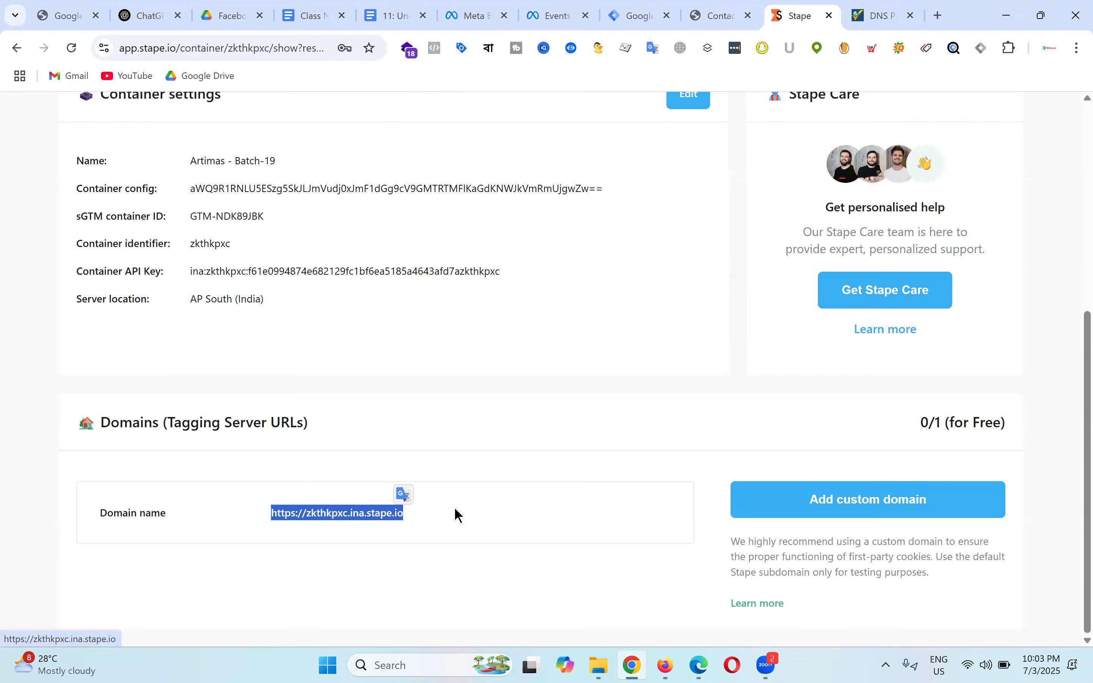
click(412, 516)
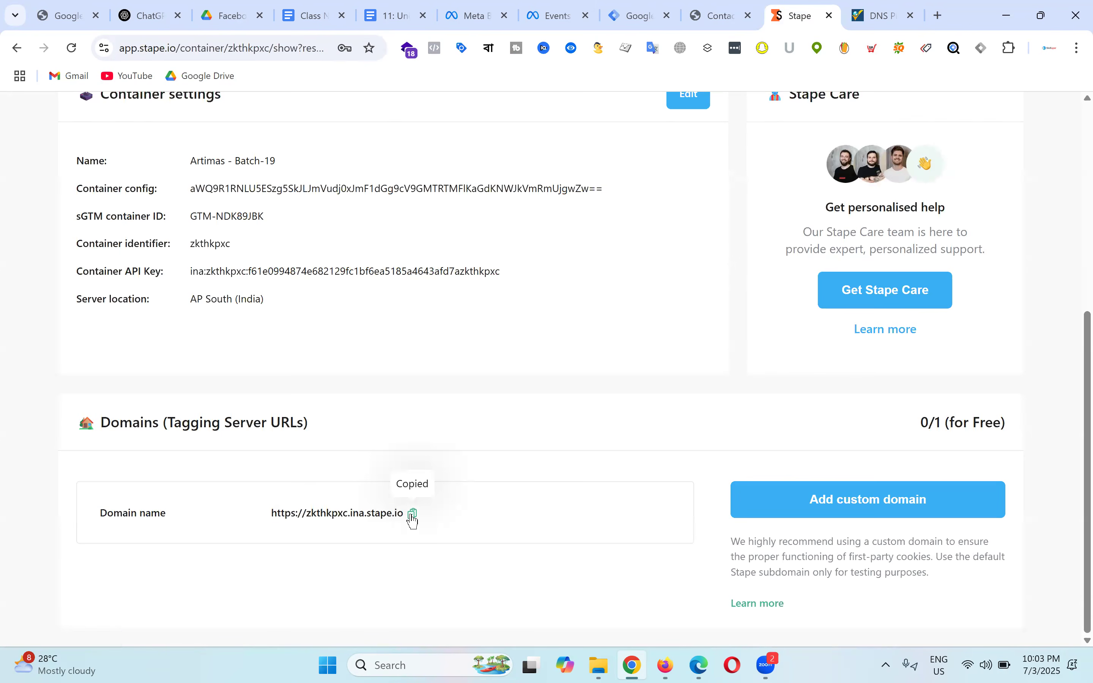
click(646, 9)
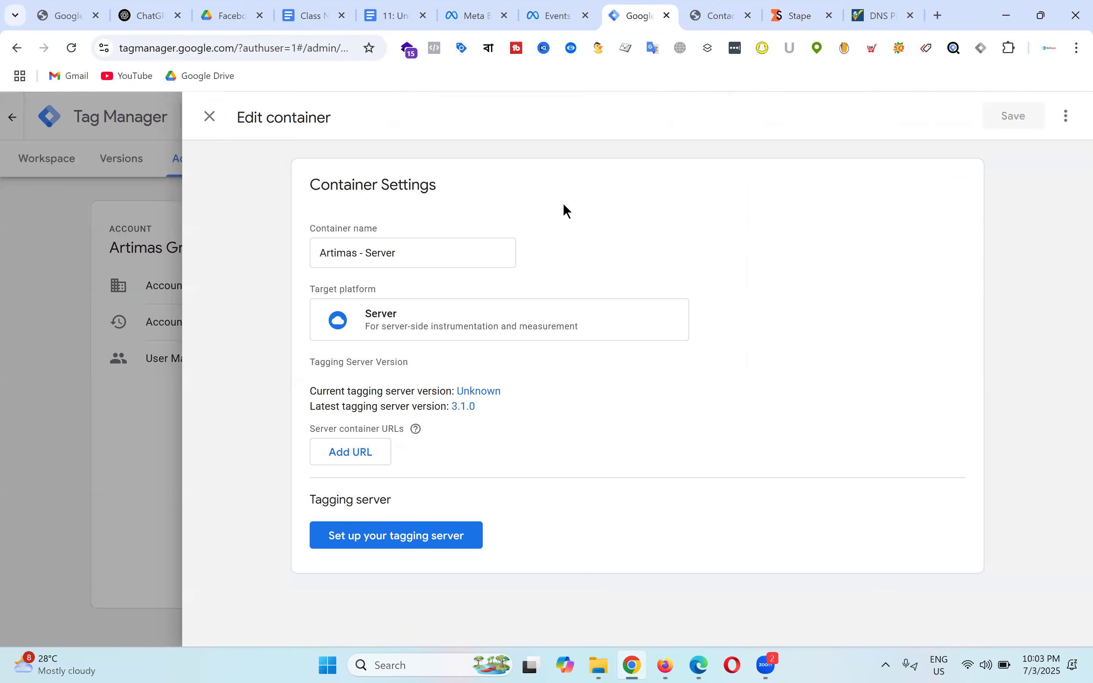
click(368, 445)
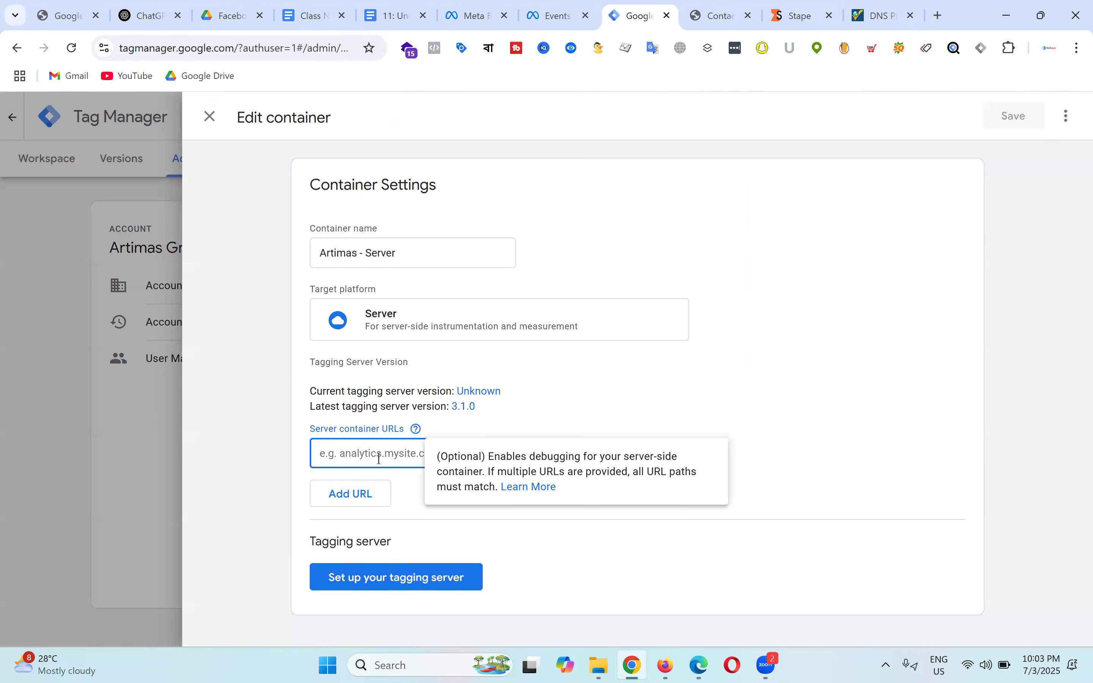
key(ctrl+v)
Step: Save the container settings and reopen them to verify the saved server URL
click(427, 586)
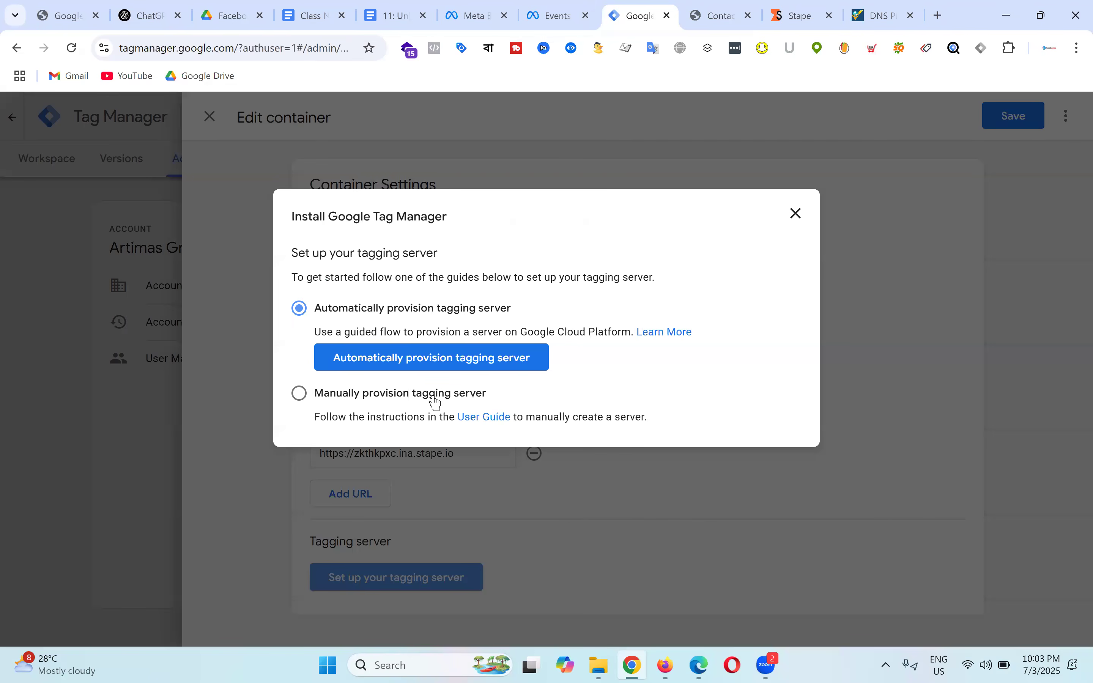
click(794, 216)
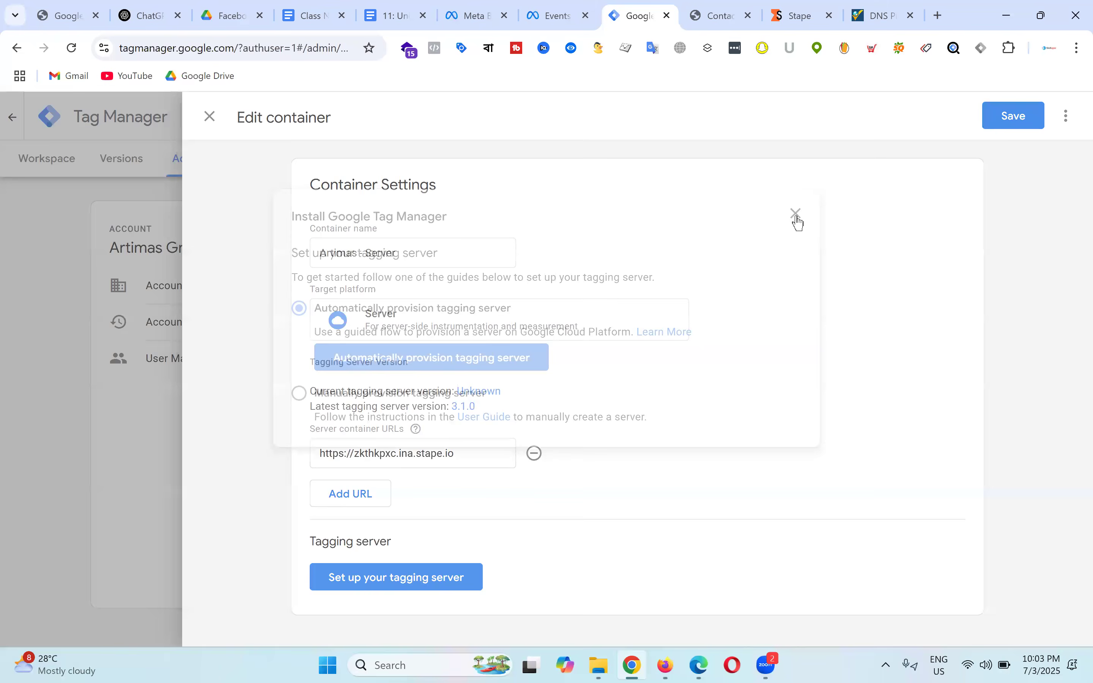
click(1026, 123)
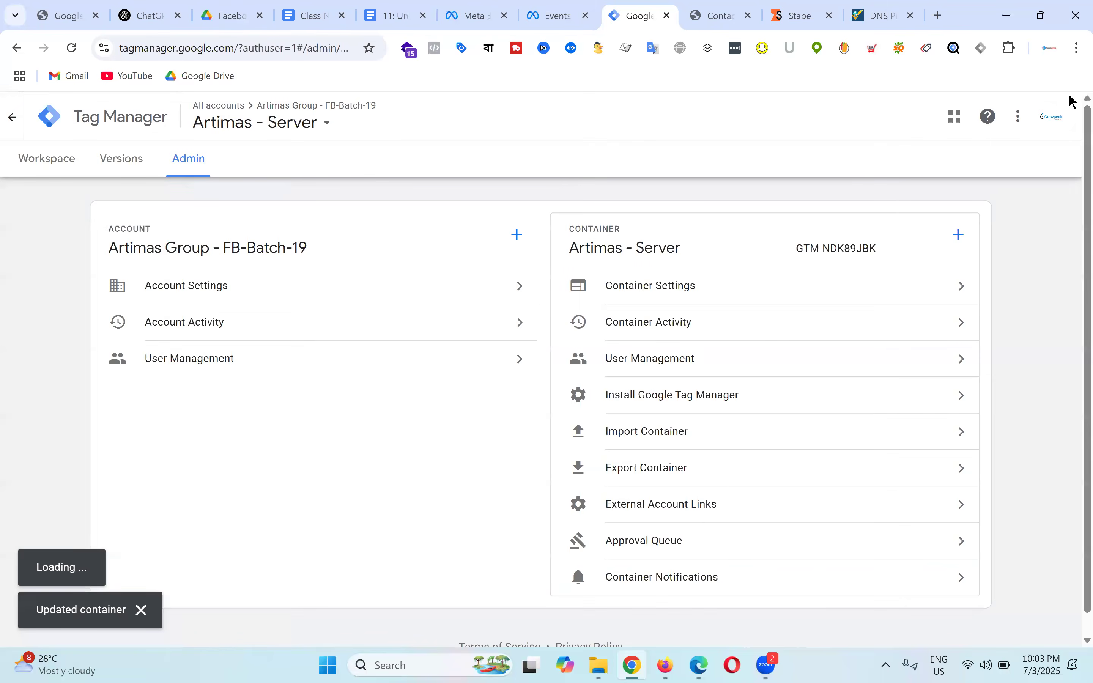
click(673, 298)
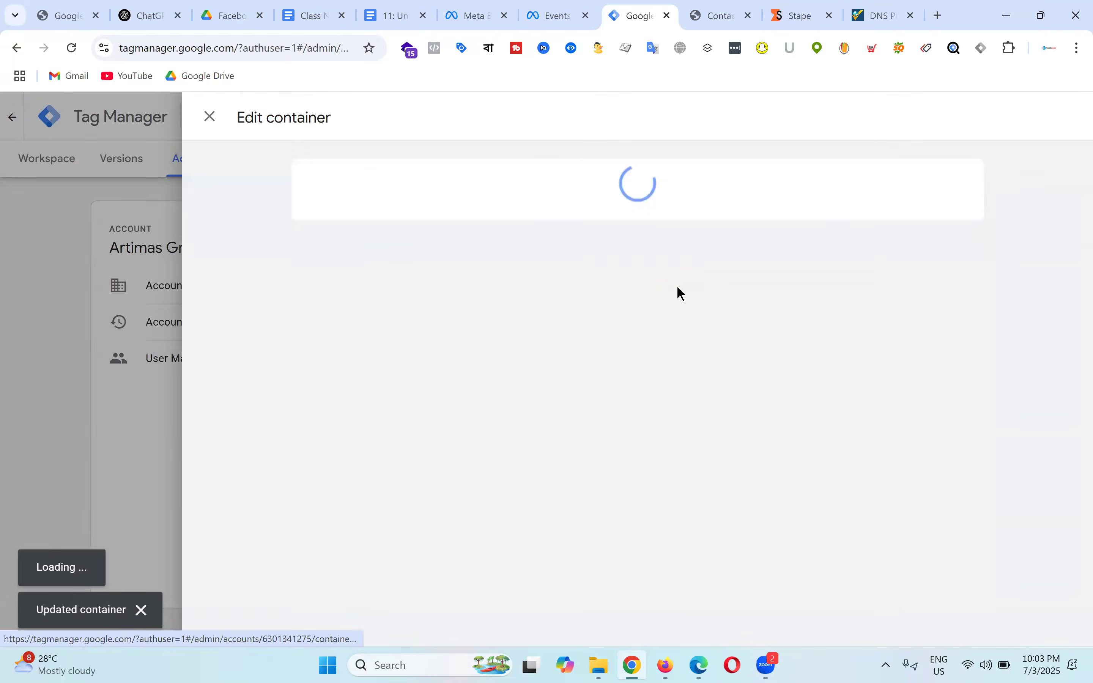
scroll(494, 367, down, 2)
triple_click(345, 385)
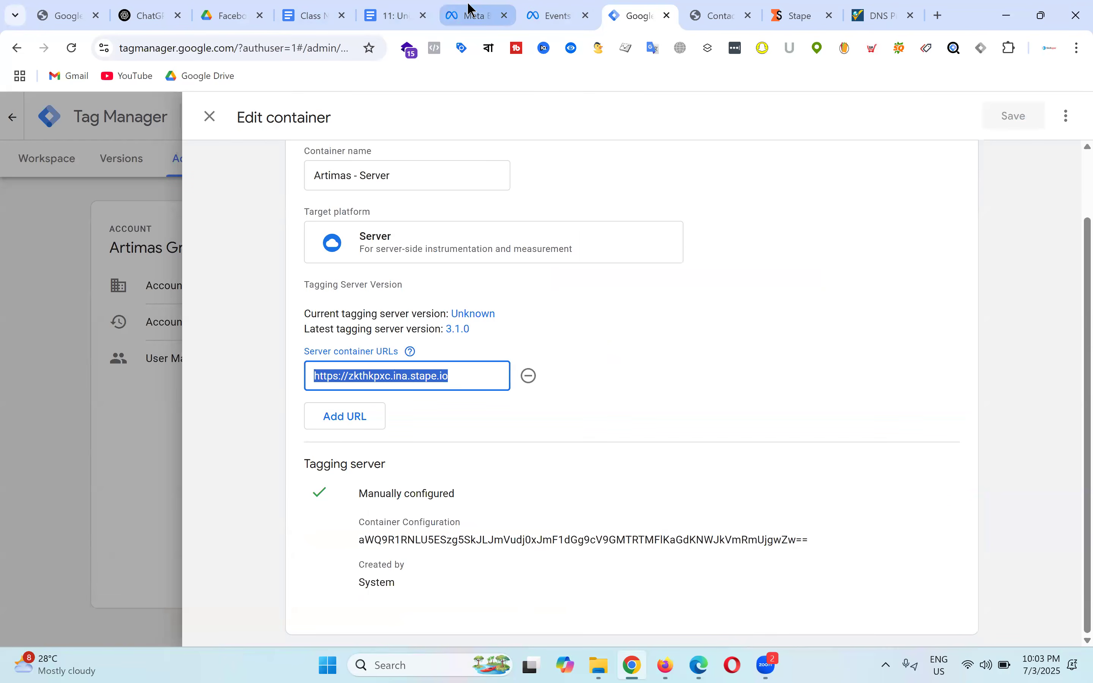
click(409, 14)
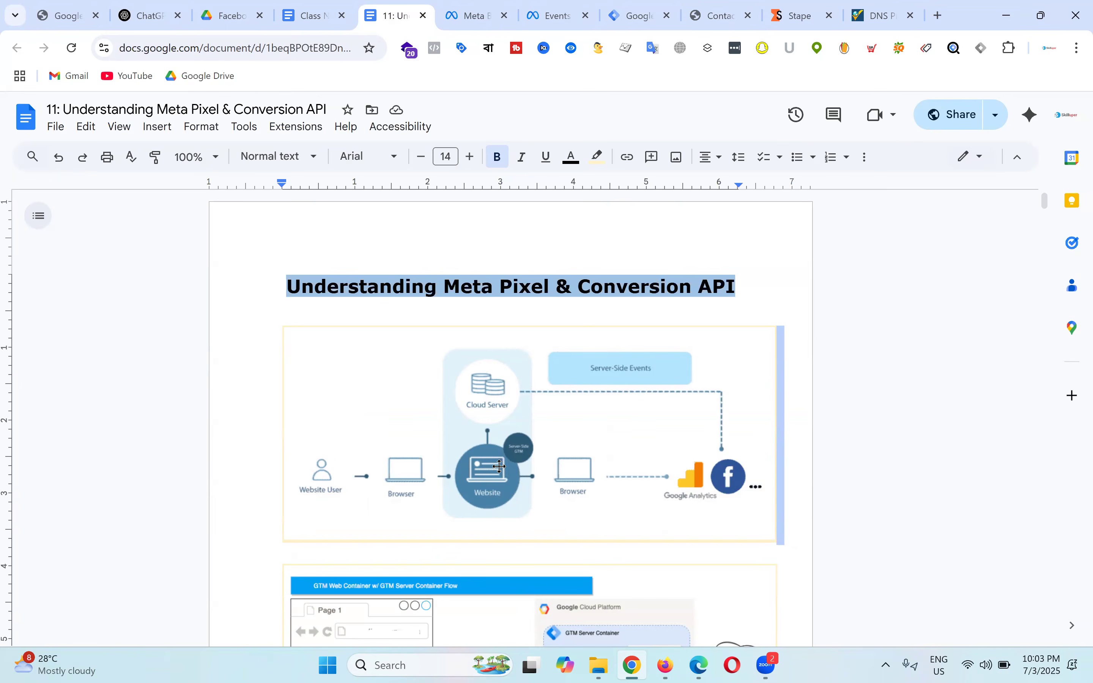
Step: Review the server-side diagrams in the Meta Pixel lesson document
click(637, 15)
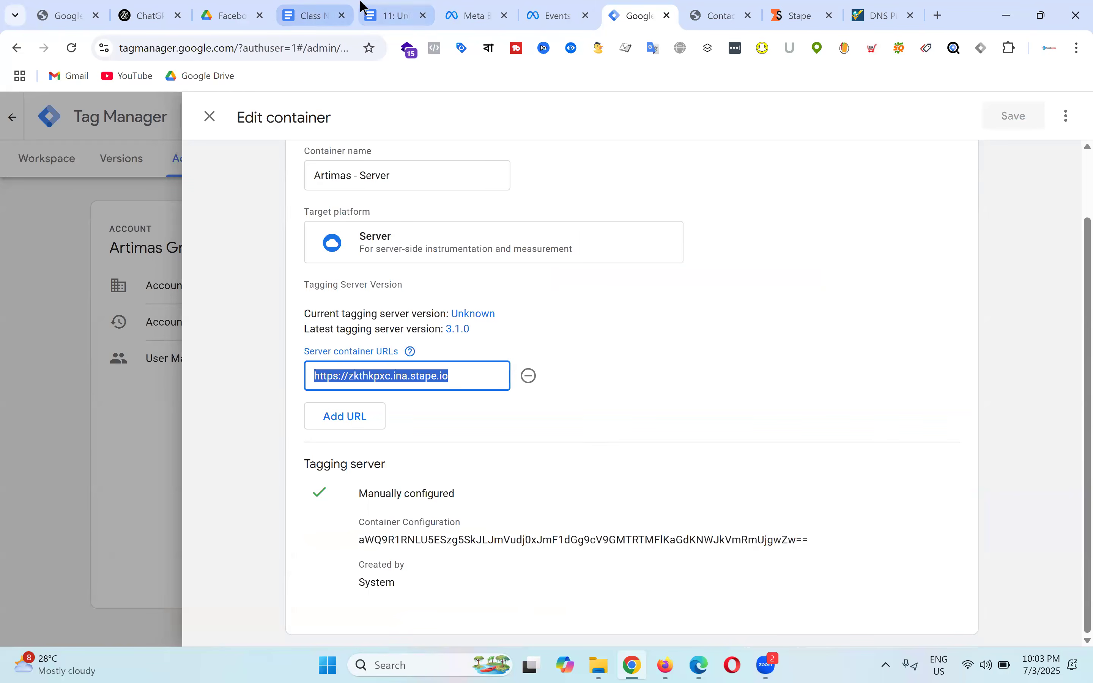
click(394, 14)
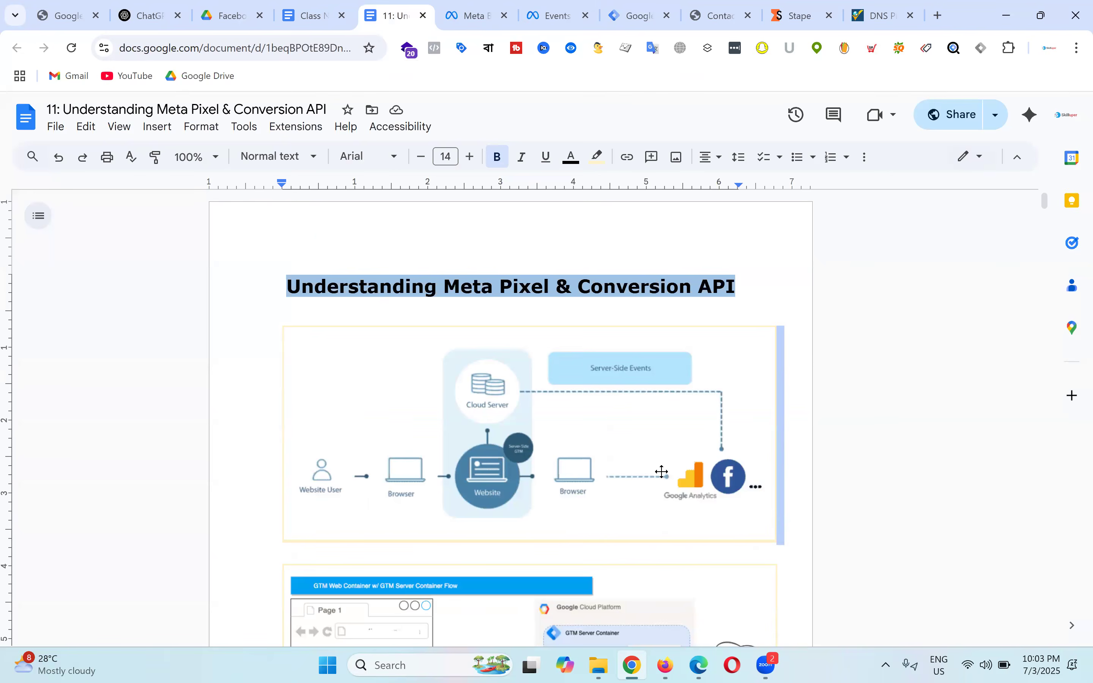
scroll(662, 472, down, 5)
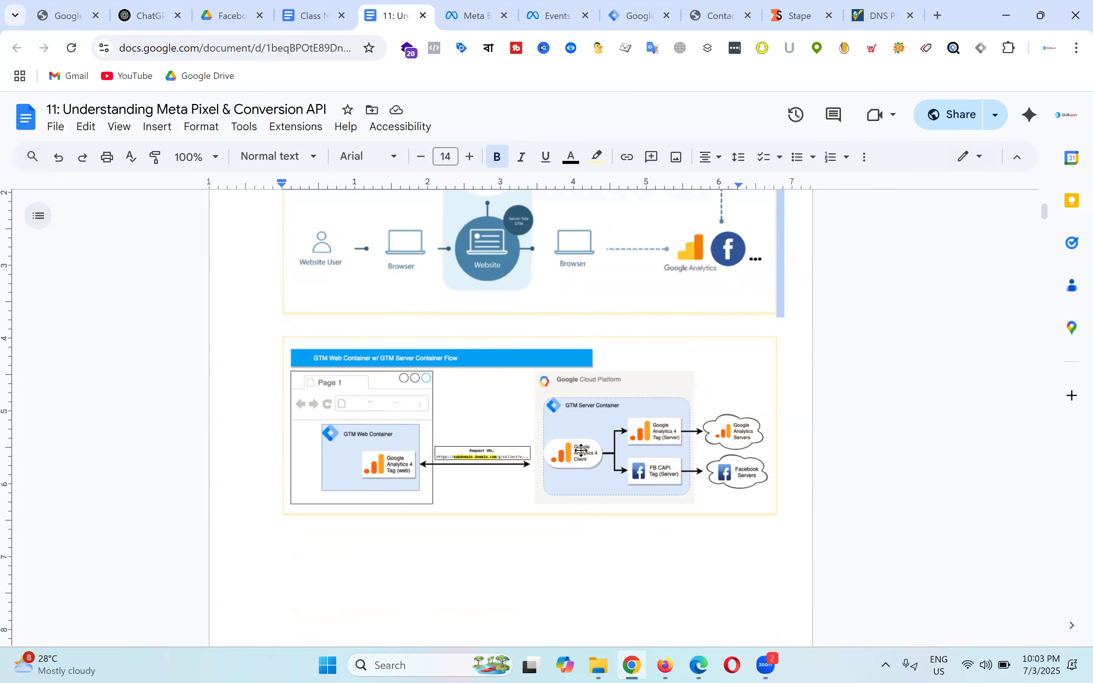
scroll(591, 612, up, 3)
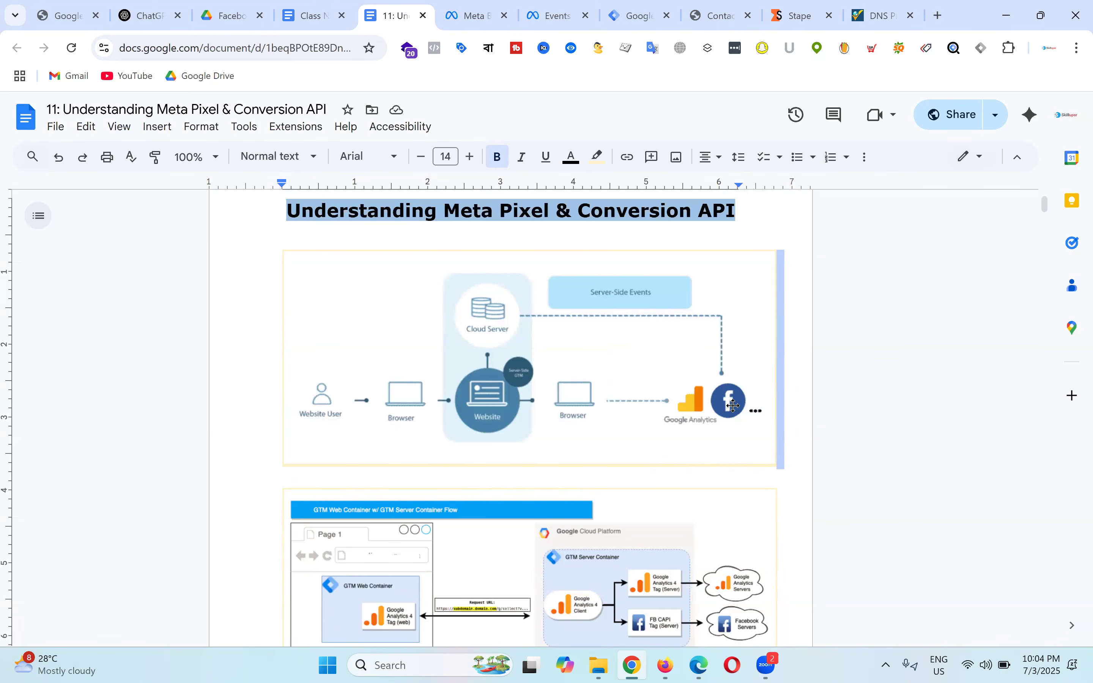
scroll(736, 409, down, 2)
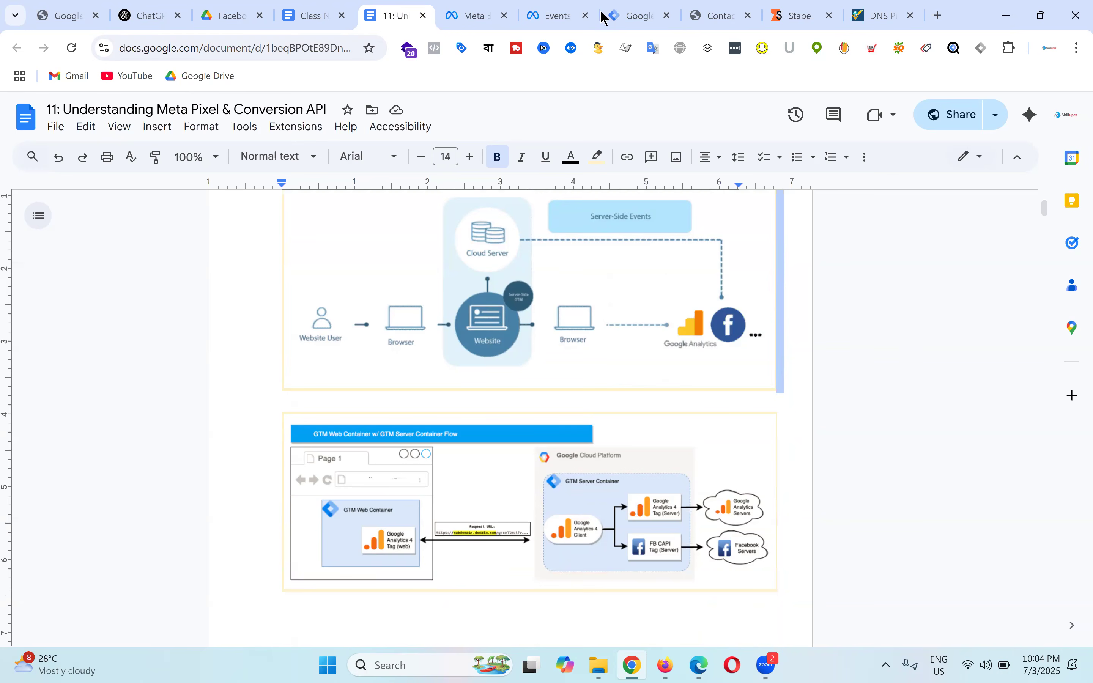
scroll(621, 434, up, 4)
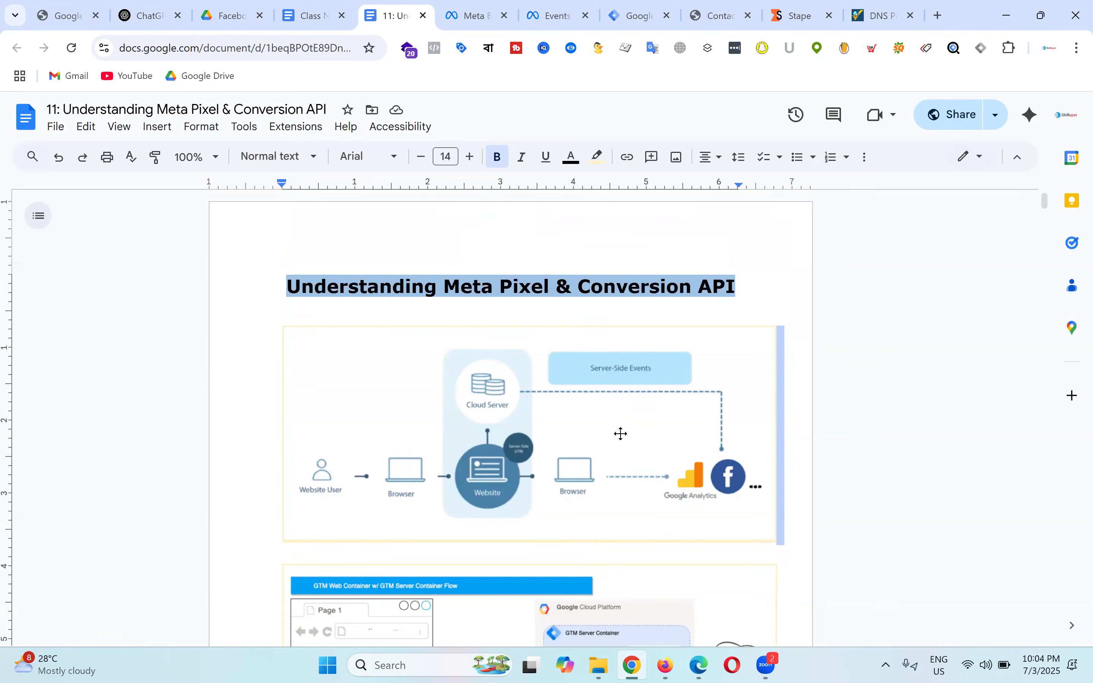
Step: Check the Stape and DNS results, close the DNS checker, and open the server workspace overview
click(794, 19)
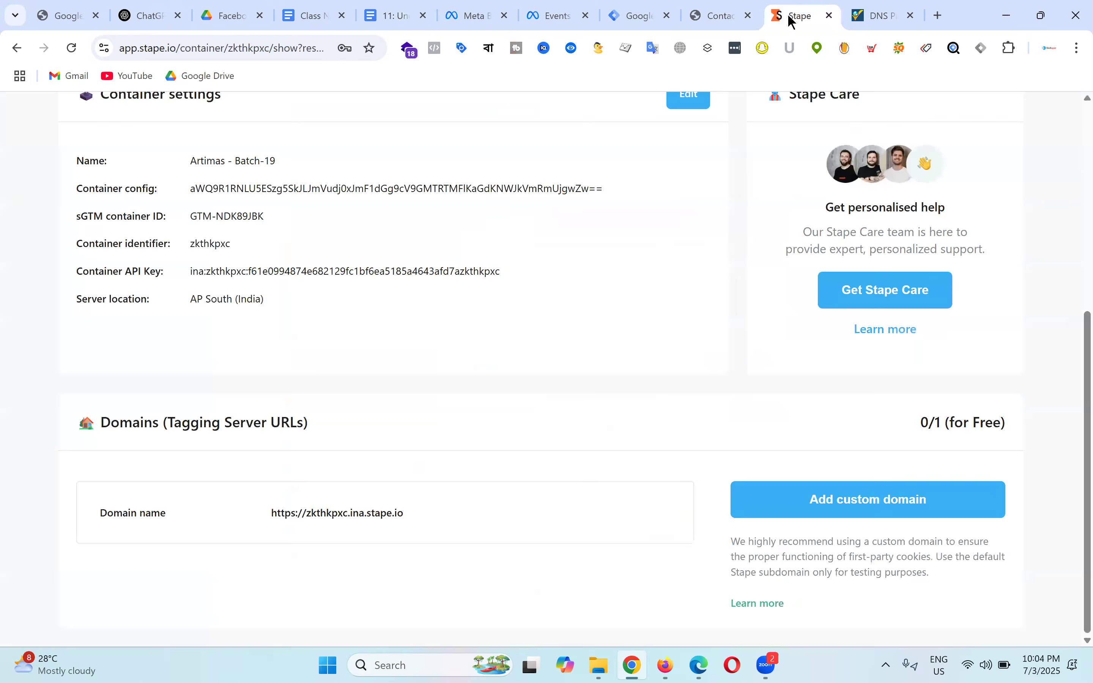
scroll(485, 278, up, 3)
scroll(490, 283, down, 3)
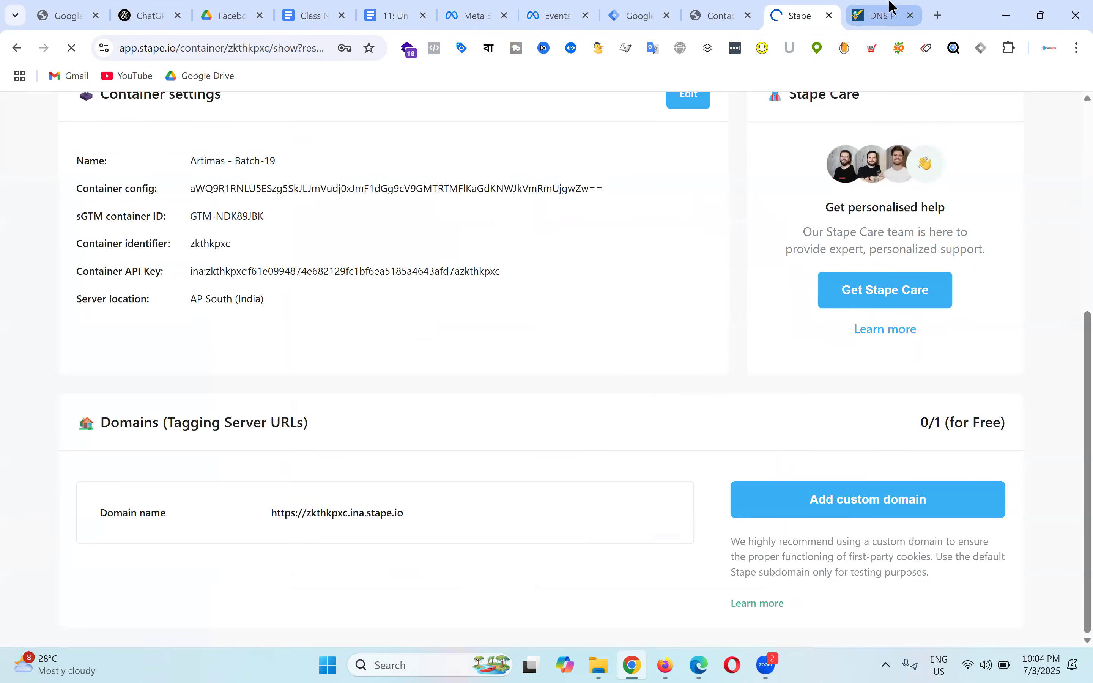
click(897, 14)
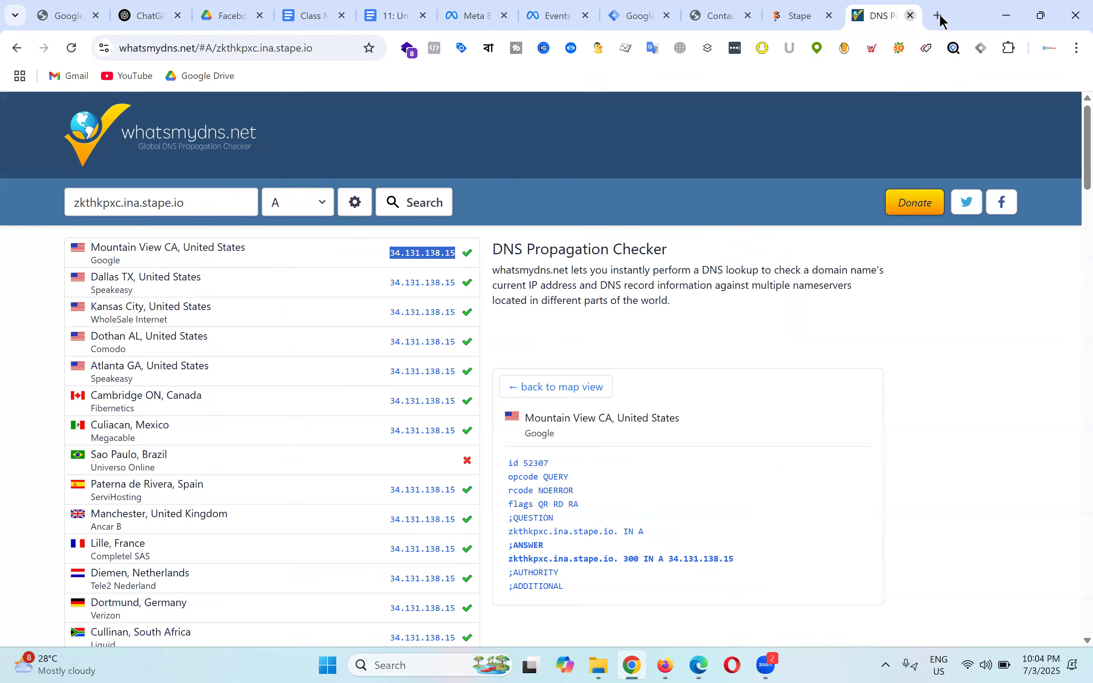
key(ctrl+w)
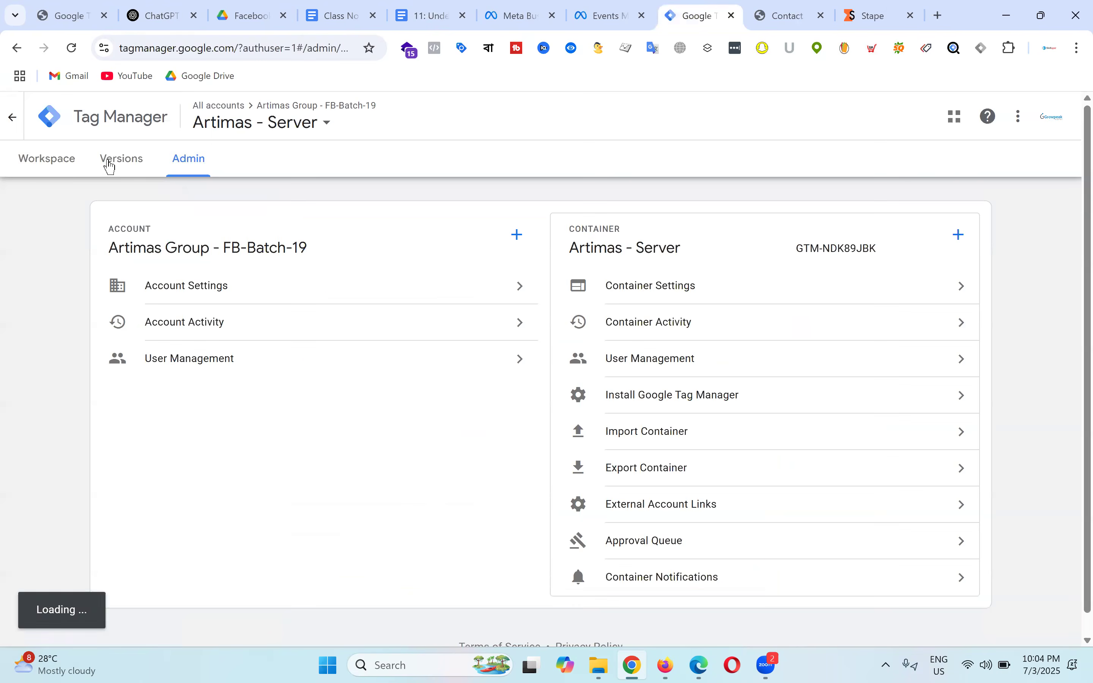
click(63, 166)
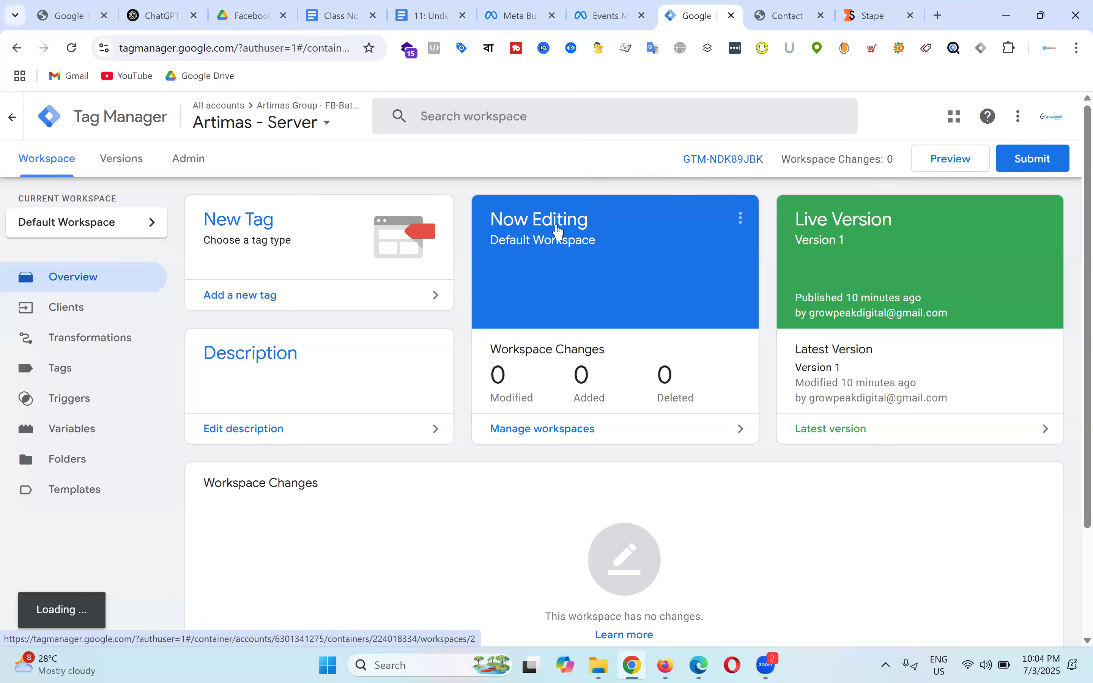
click(800, 10)
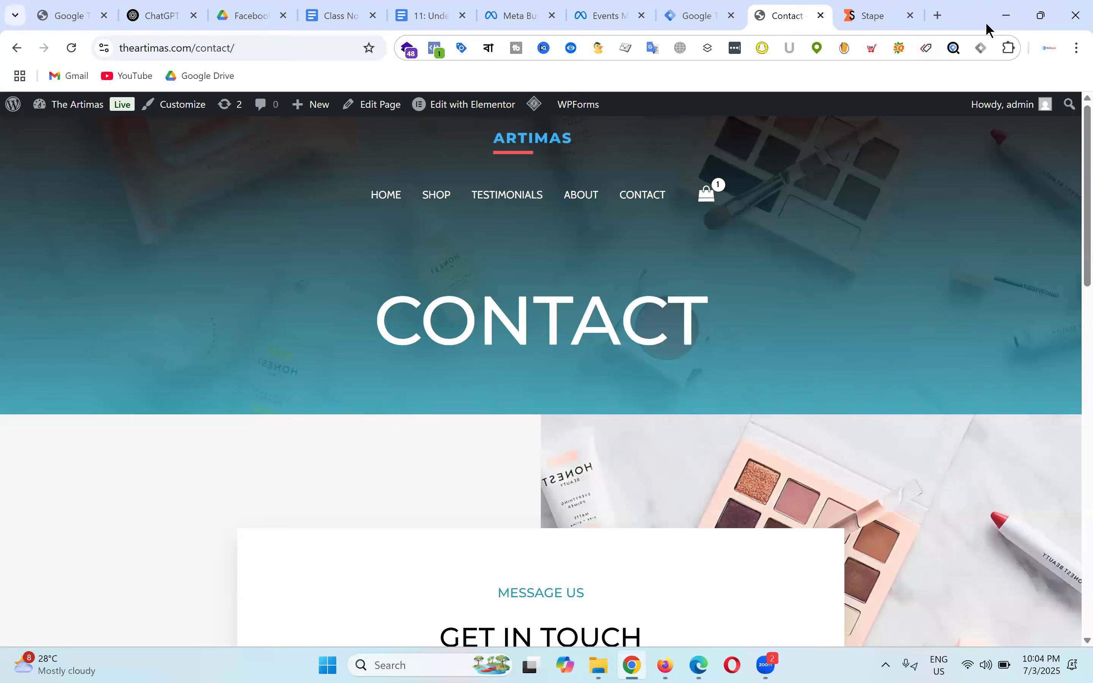
Step: Open a new tab, try the Stape URL with '?=sham' appended, then clear it and return to the lesson
click(938, 15)
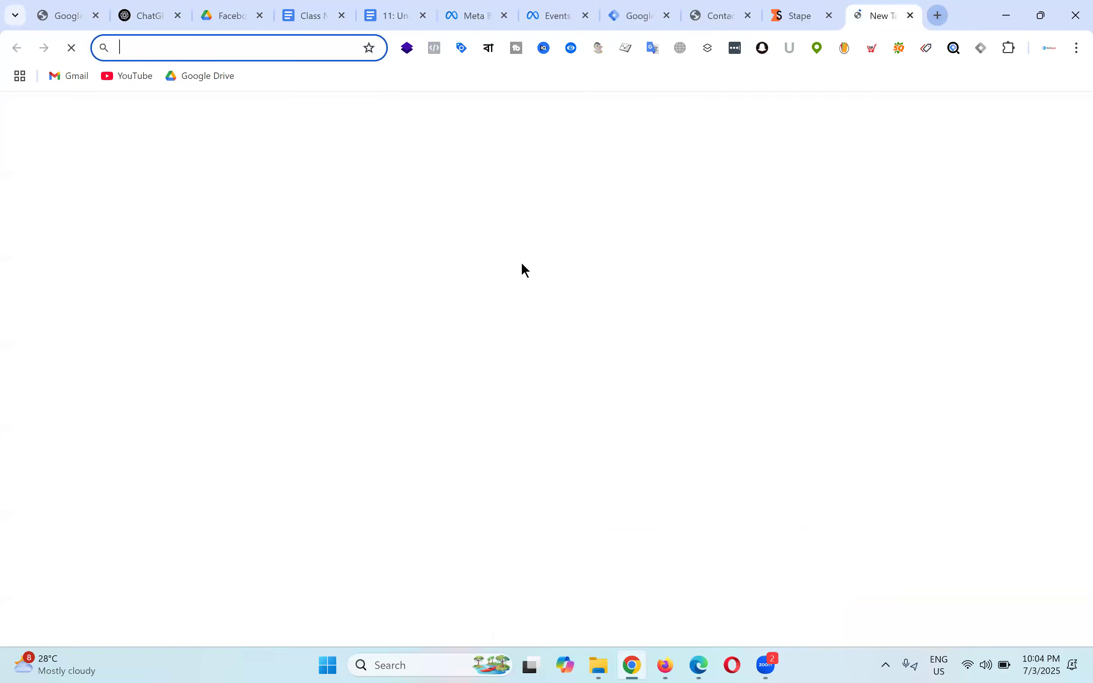
text(https://zkthkpxc.ina.stape.io)
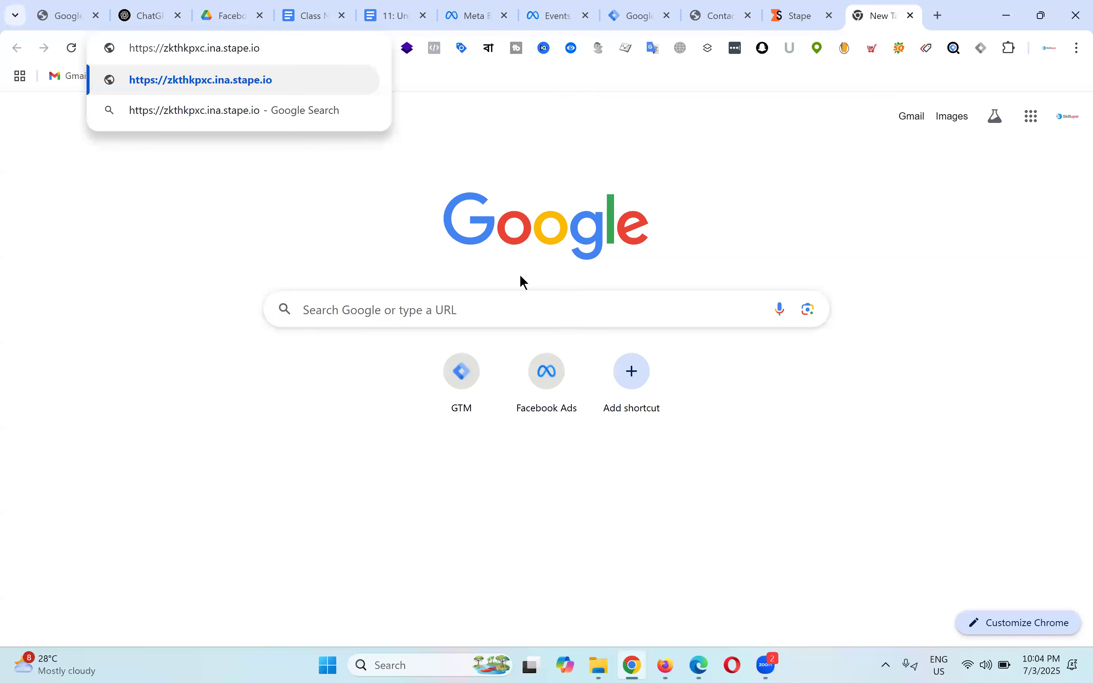
text(?=)
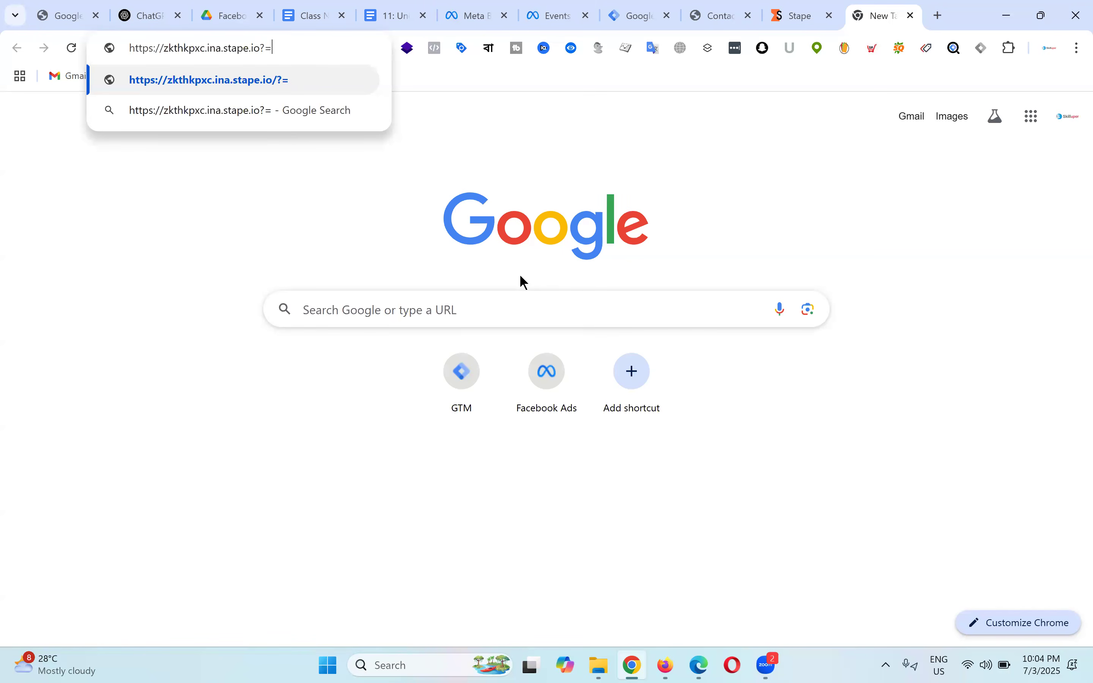
text(sham)
key(BackSpace)
key(BackSpace)
key(BackSpace)
key(BackSpace)
key(BackSpace)
key(BackSpace)
key(BackSpace)
key(BackSpace)
key(BackSpace)
key(BackSpace)
key(BackSpace)
key(BackSpace)
key(BackSpace)
key(BackSpace)
key(BackSpace)
key(BackSpace)
key(BackSpace)
key(BackSpace)
key(BackSpace)
key(BackSpace)
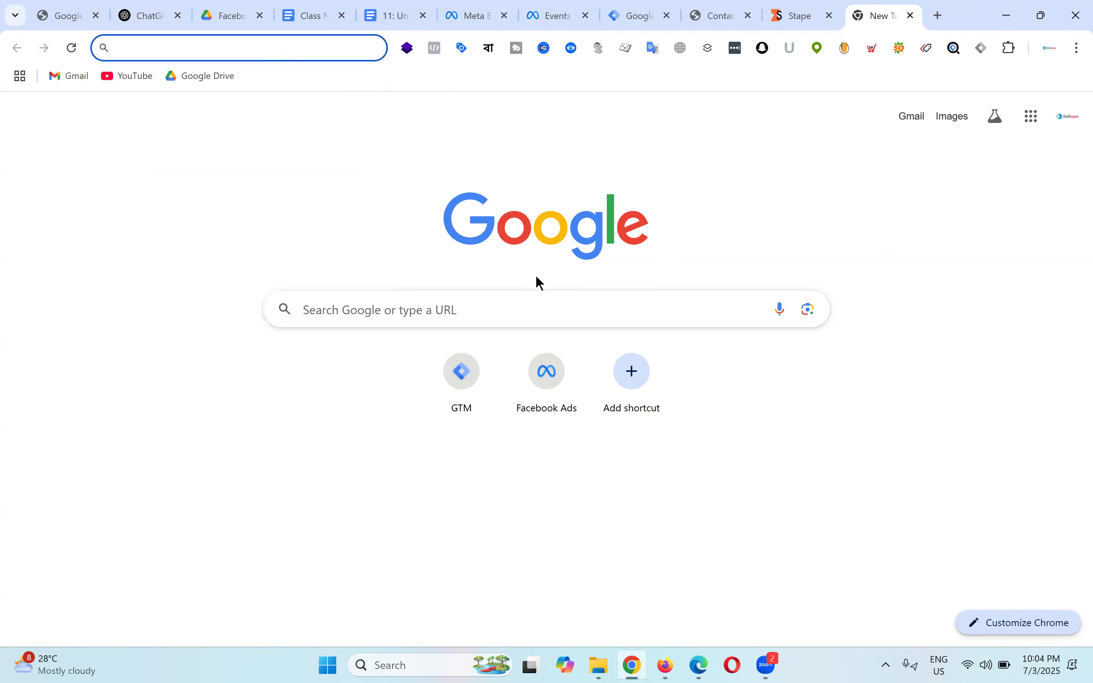
click(644, 16)
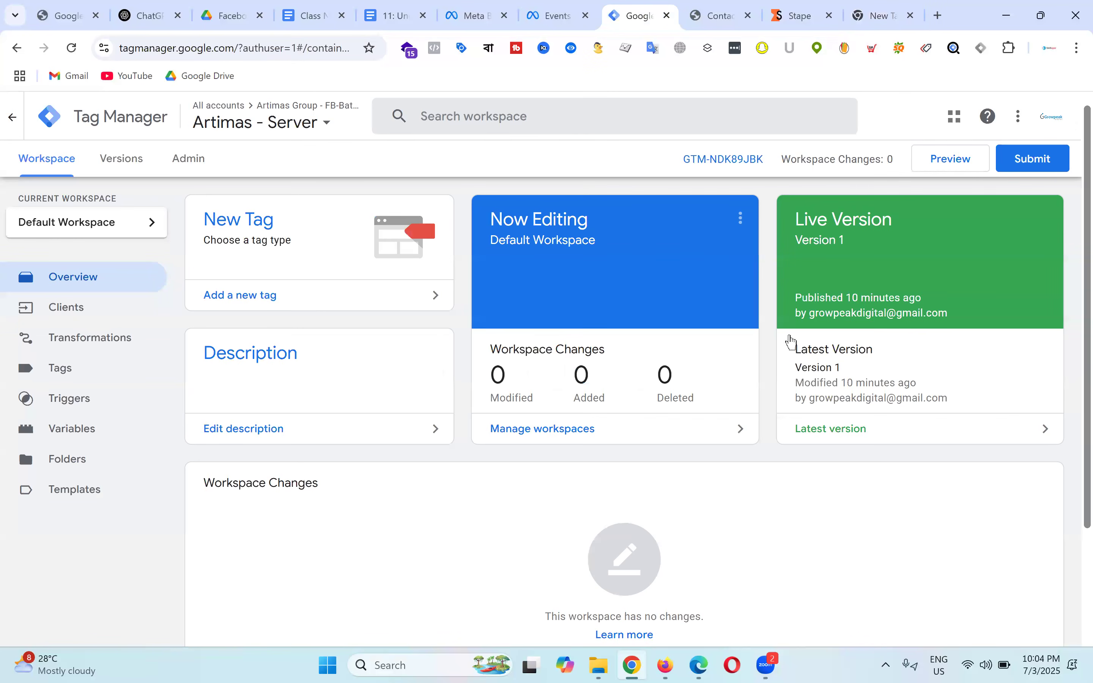
click(387, 10)
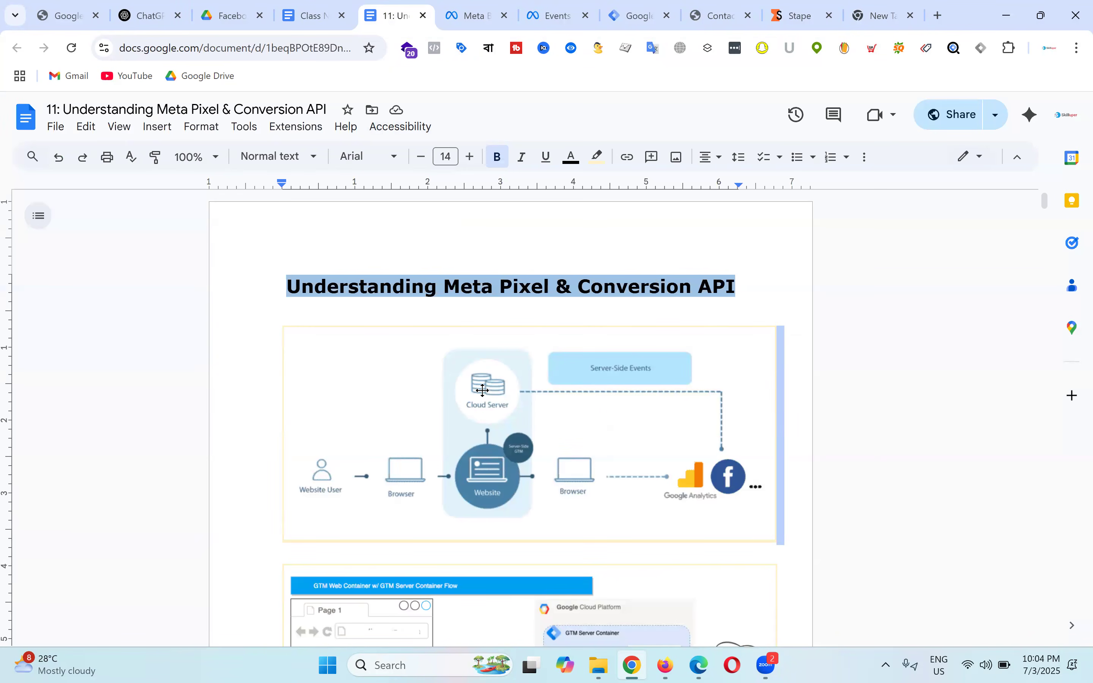
Step: Review the server-side diagrams in the course notes, then return to the Artimas - Server container
scroll(492, 383, down, 2)
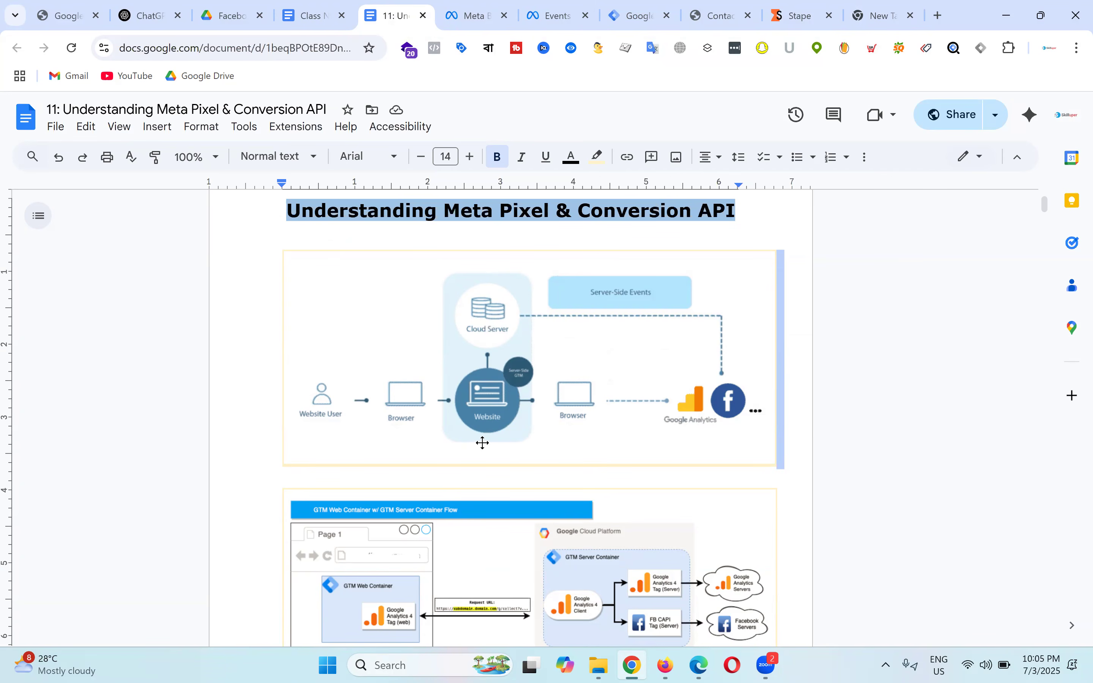
scroll(483, 443, down, 5)
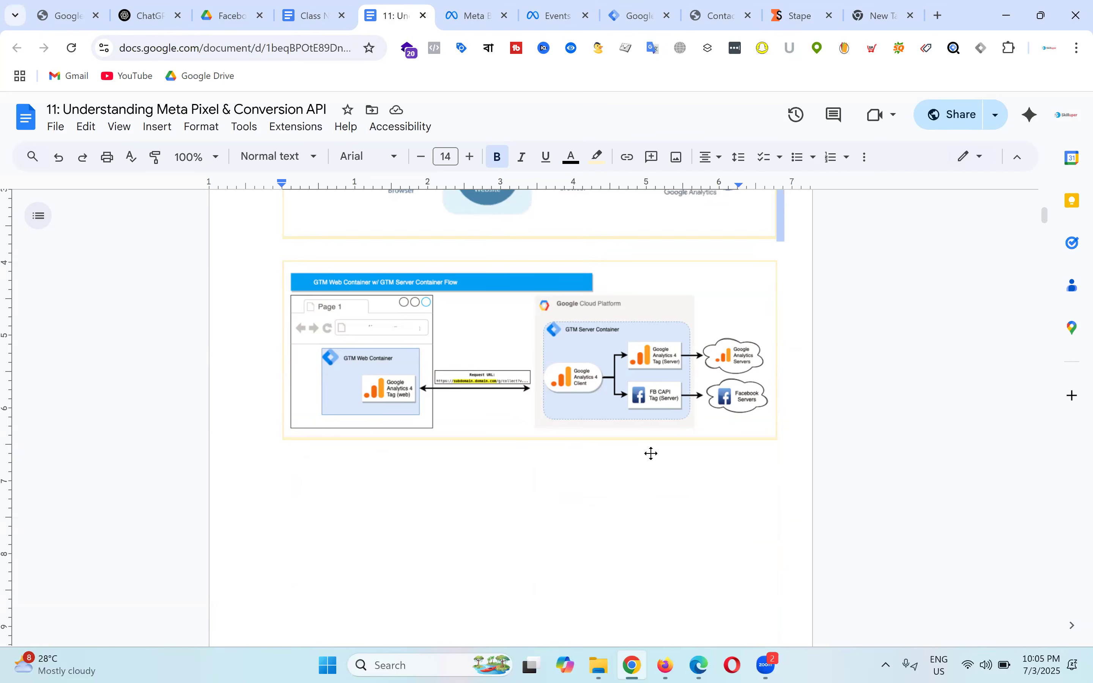
scroll(650, 452, up, 7)
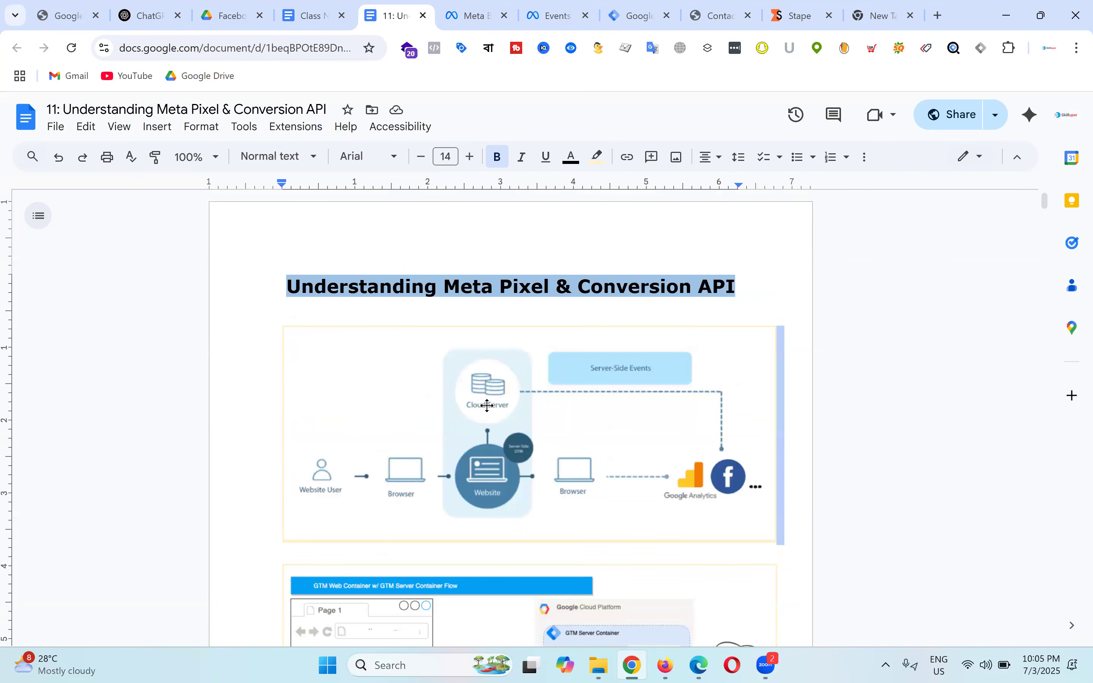
scroll(472, 405, down, 3)
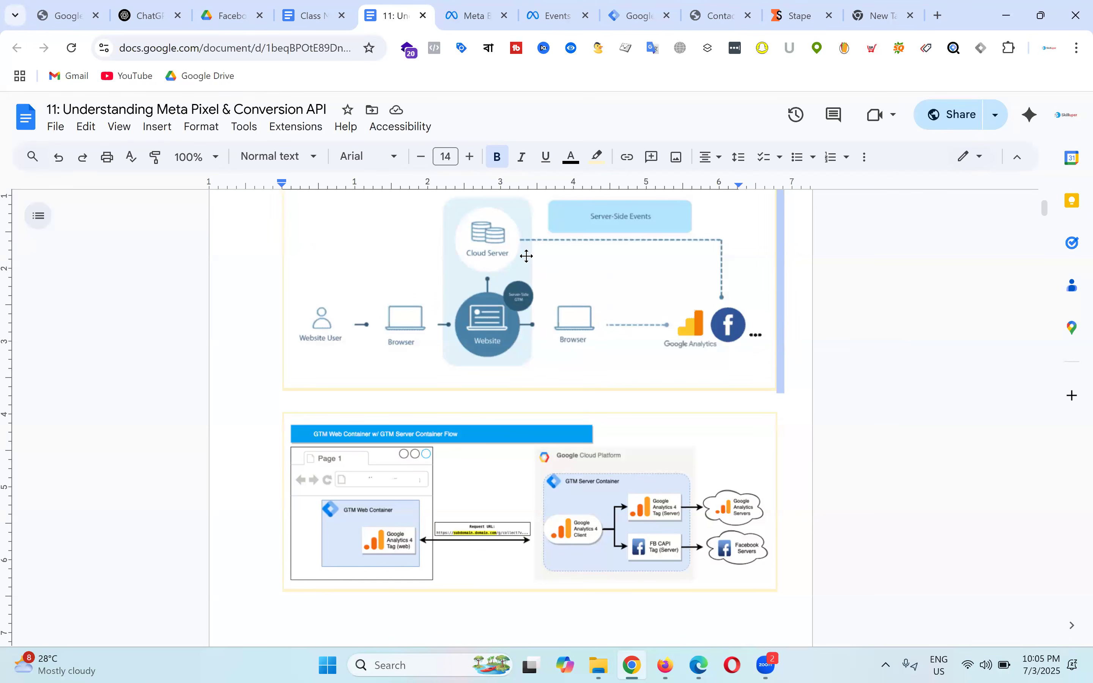
click(640, 12)
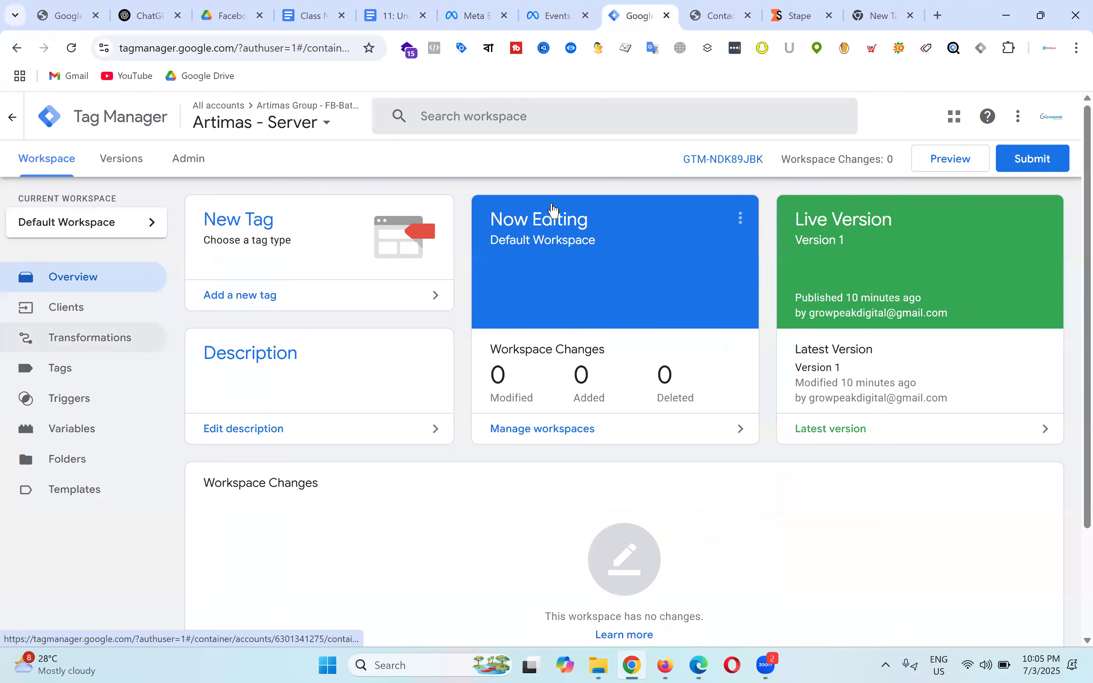
Step: Open the Artimas - Web container in a new tab and show its Tags list
click(326, 122)
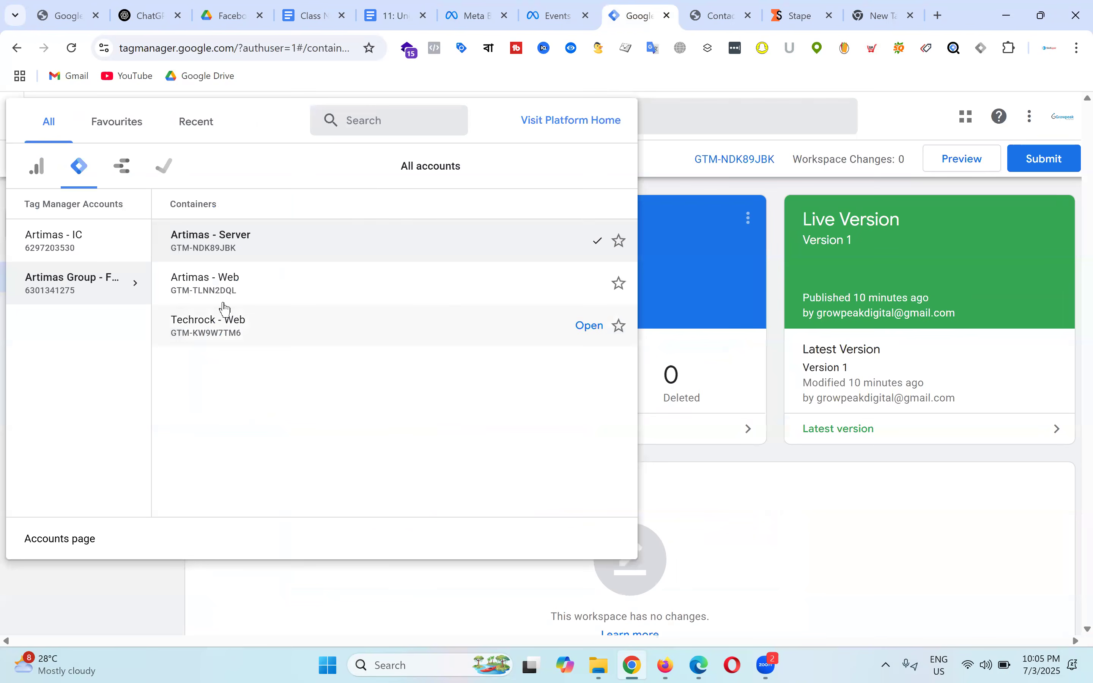
right_click(226, 290)
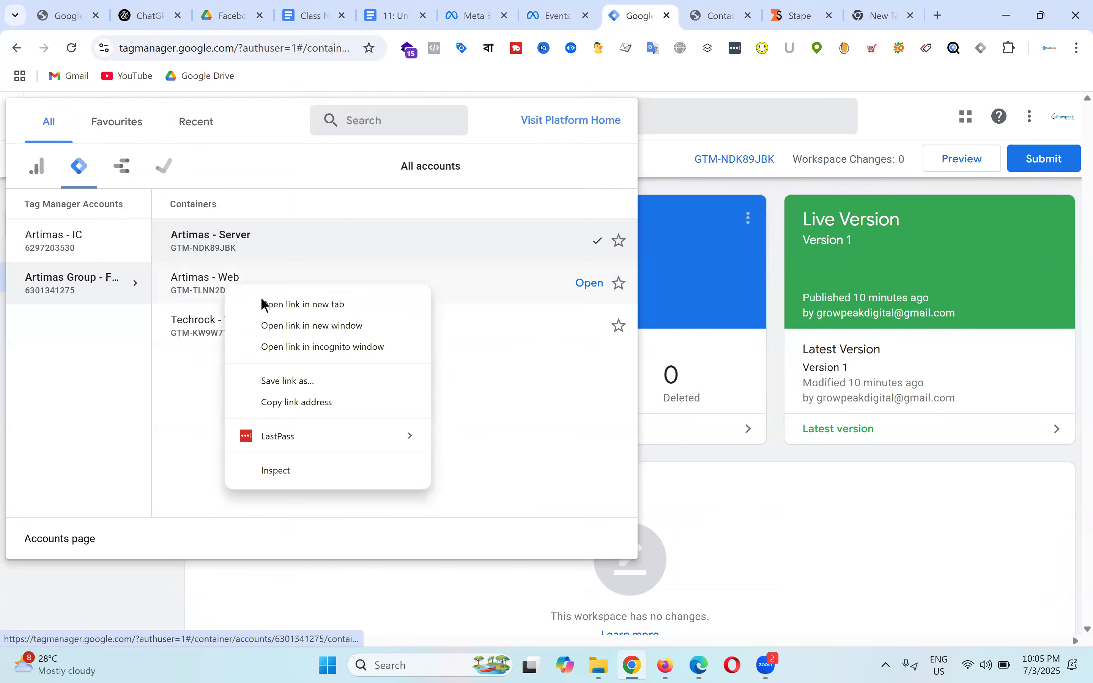
click(313, 300)
drag(666, 8, 583, 7)
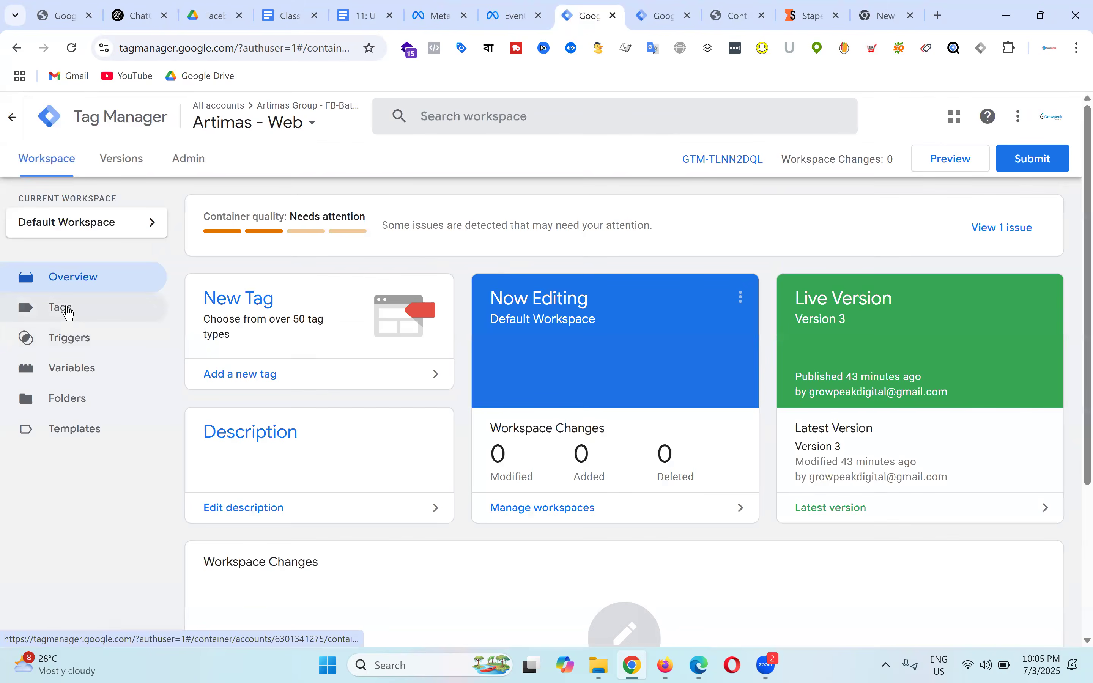
click(67, 309)
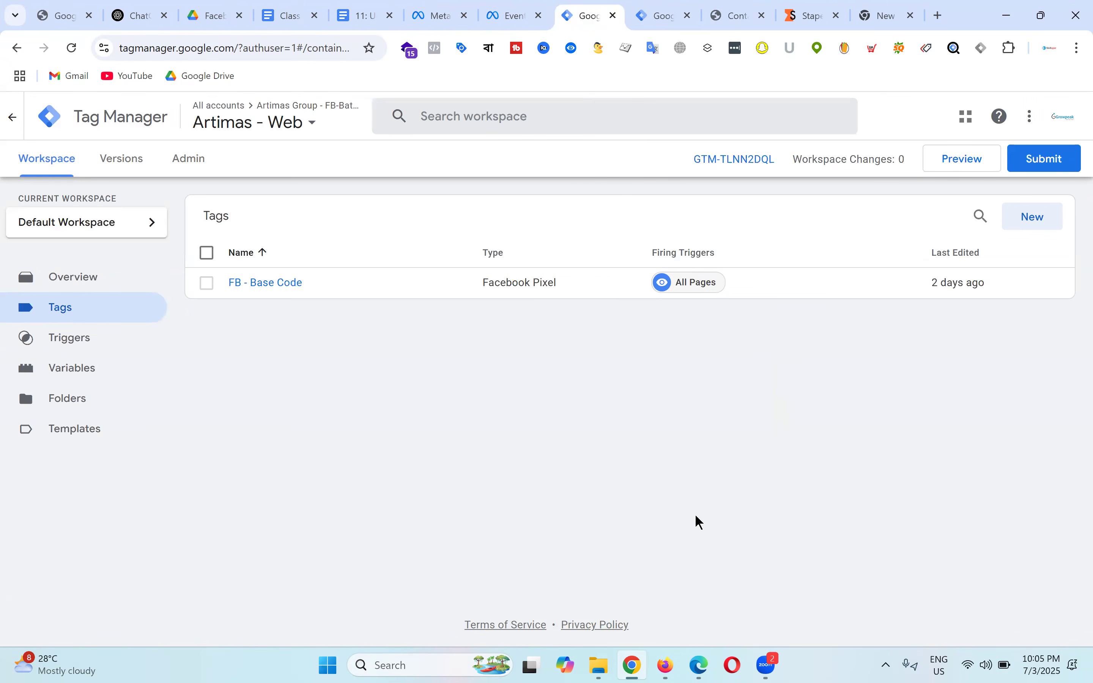
Step: Compare it with the server container tab, then bring the course document back
key(ctrl+Tab)
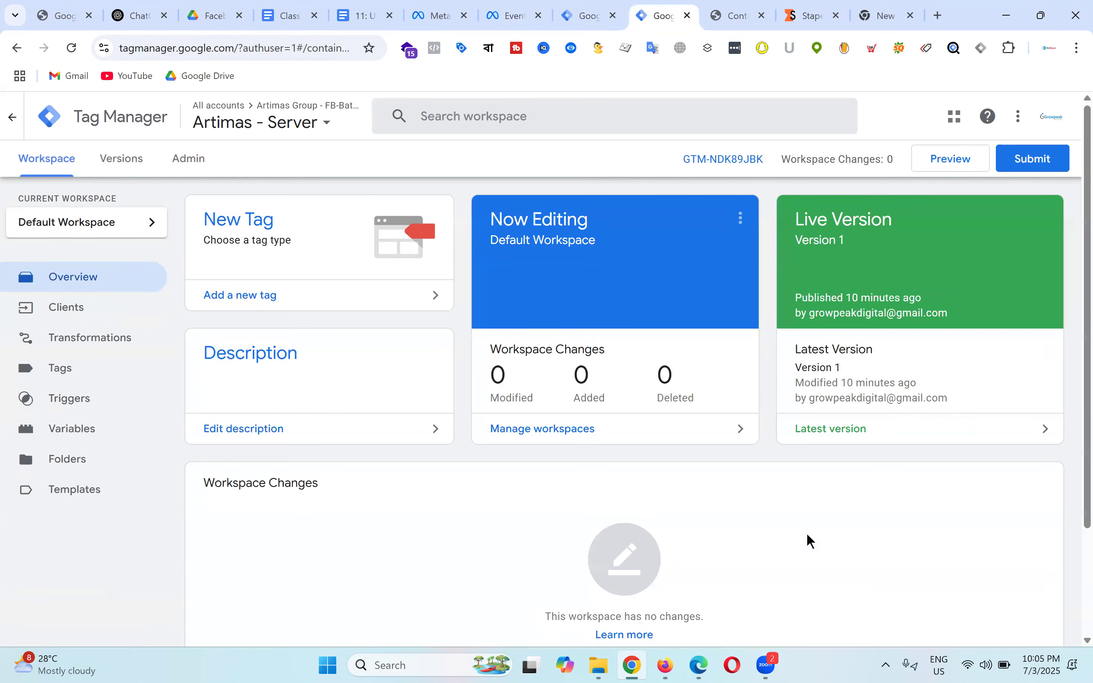
click(586, 3)
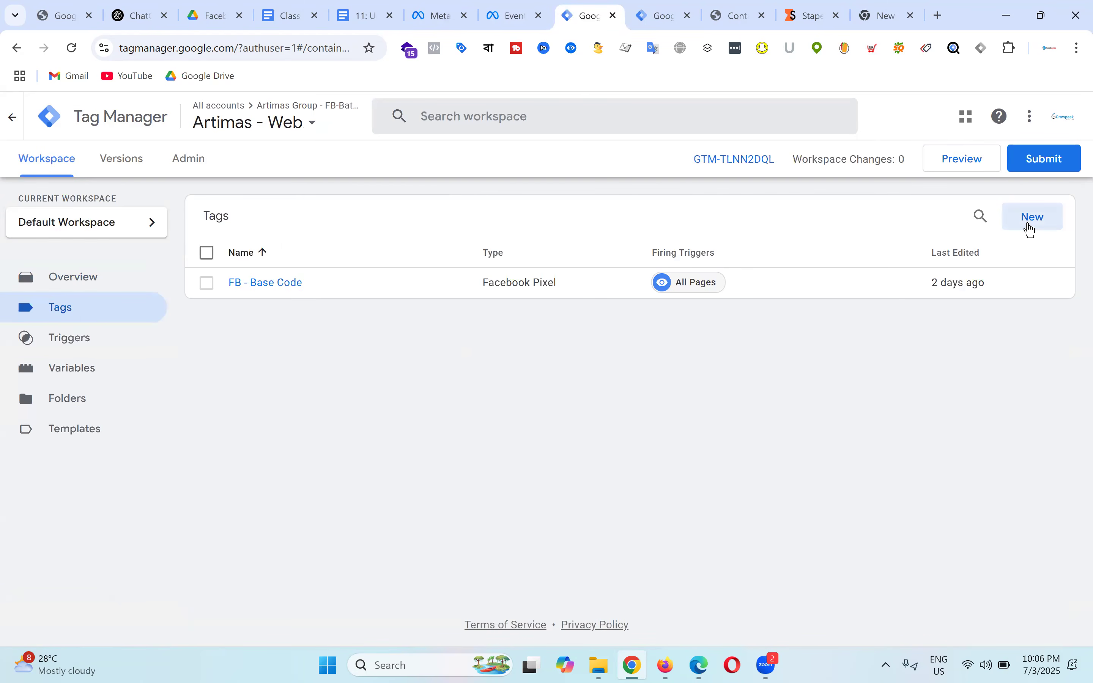
click(378, 8)
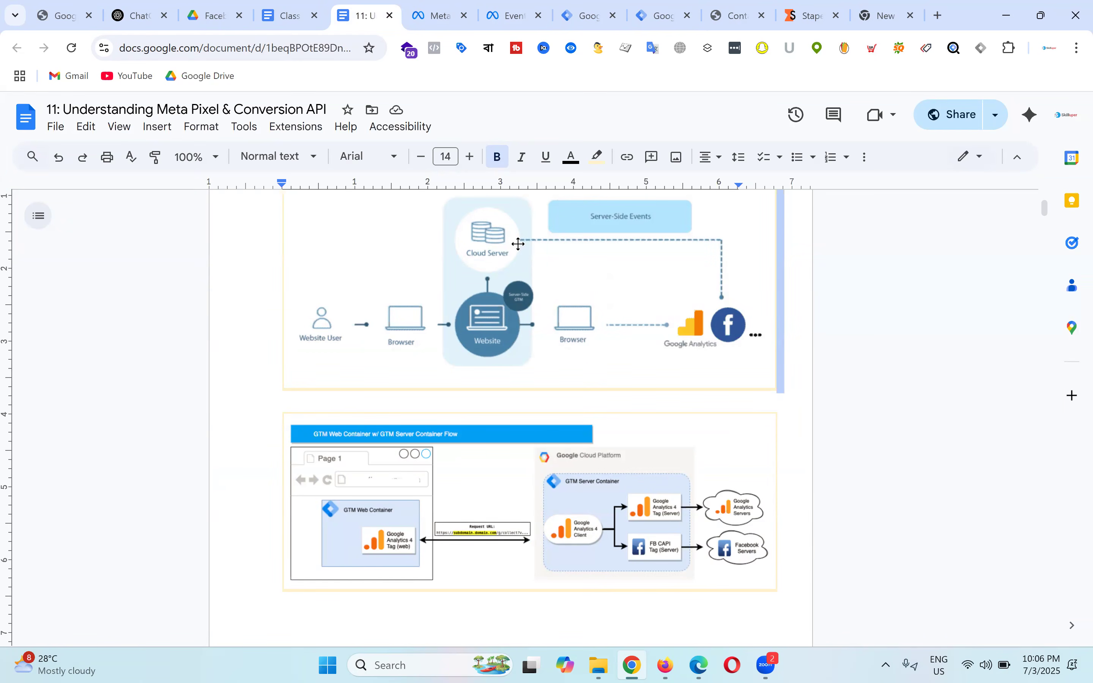
Step: Check the Stape Artimas - Batch-19 dashboard (0 of 10,000 requests) and the Artimas contact page
click(816, 7)
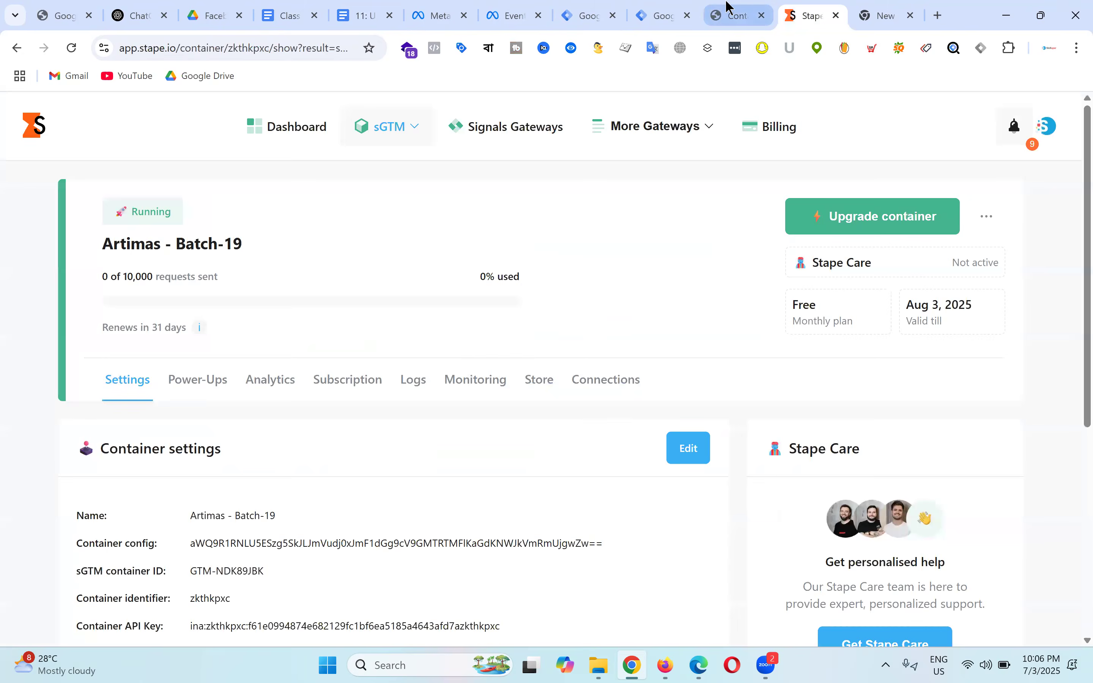
click(722, 11)
click(807, 14)
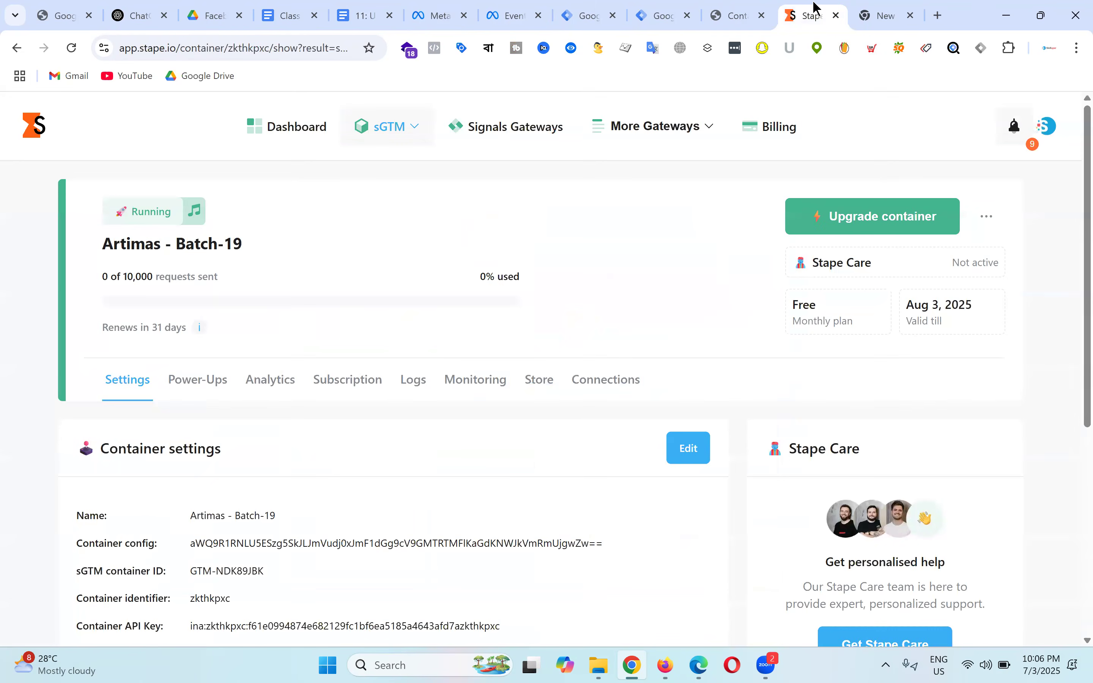
click(773, 7)
click(818, 15)
click(598, 9)
Step: Create a new web-container tag of type Google Analytics > Google Tag
click(1050, 223)
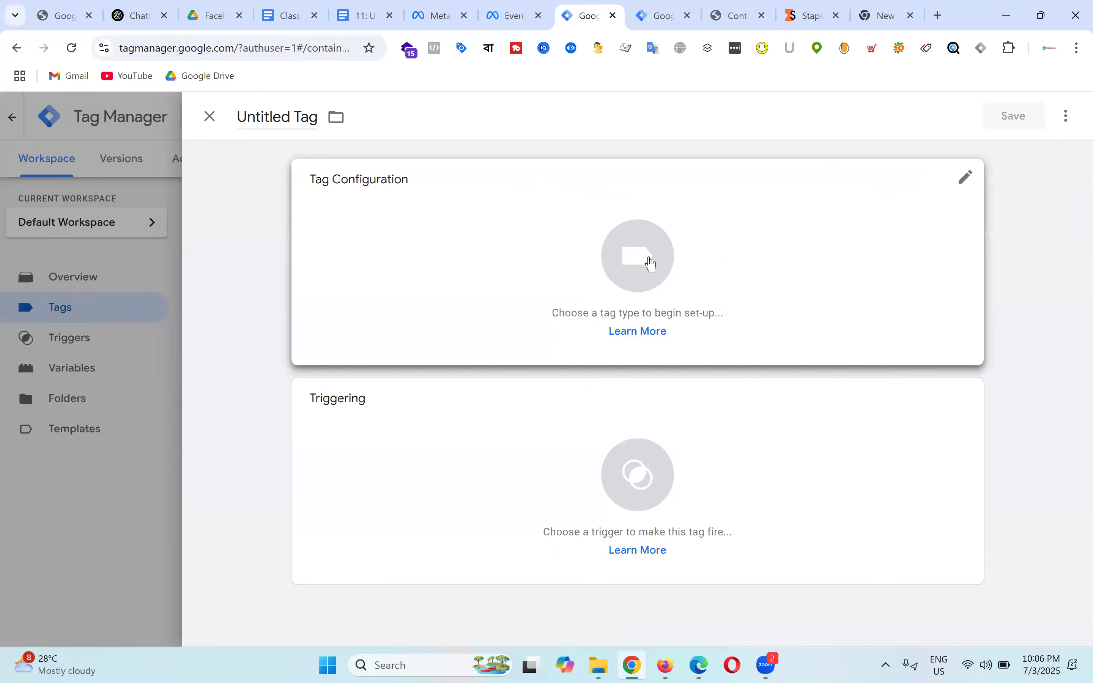
click(652, 264)
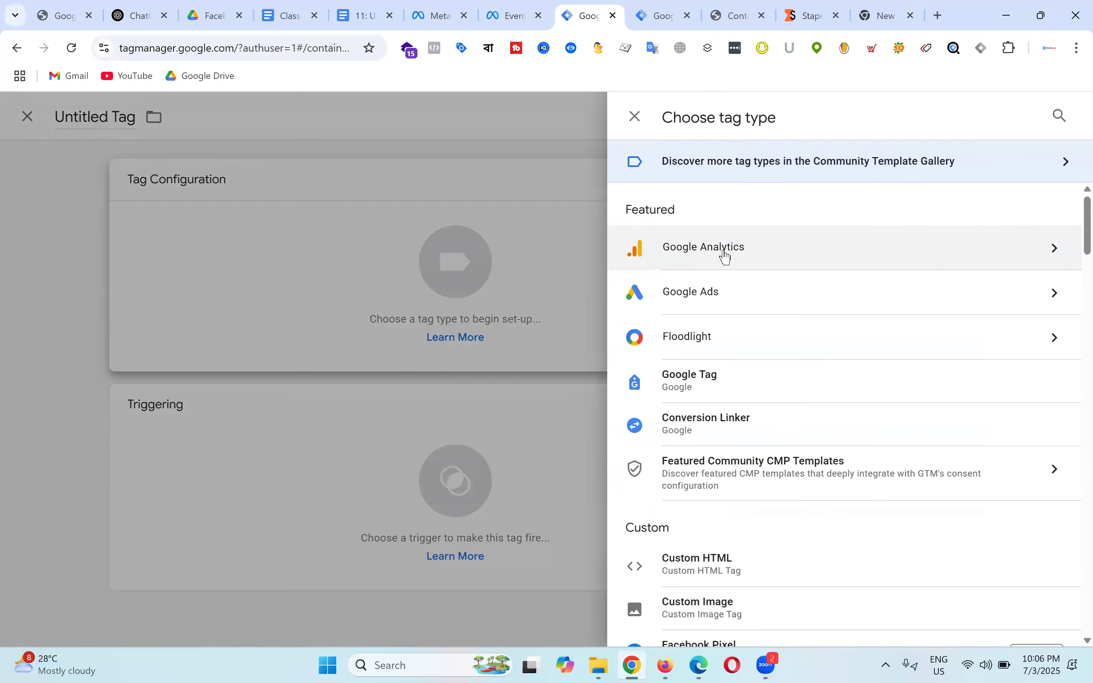
click(747, 254)
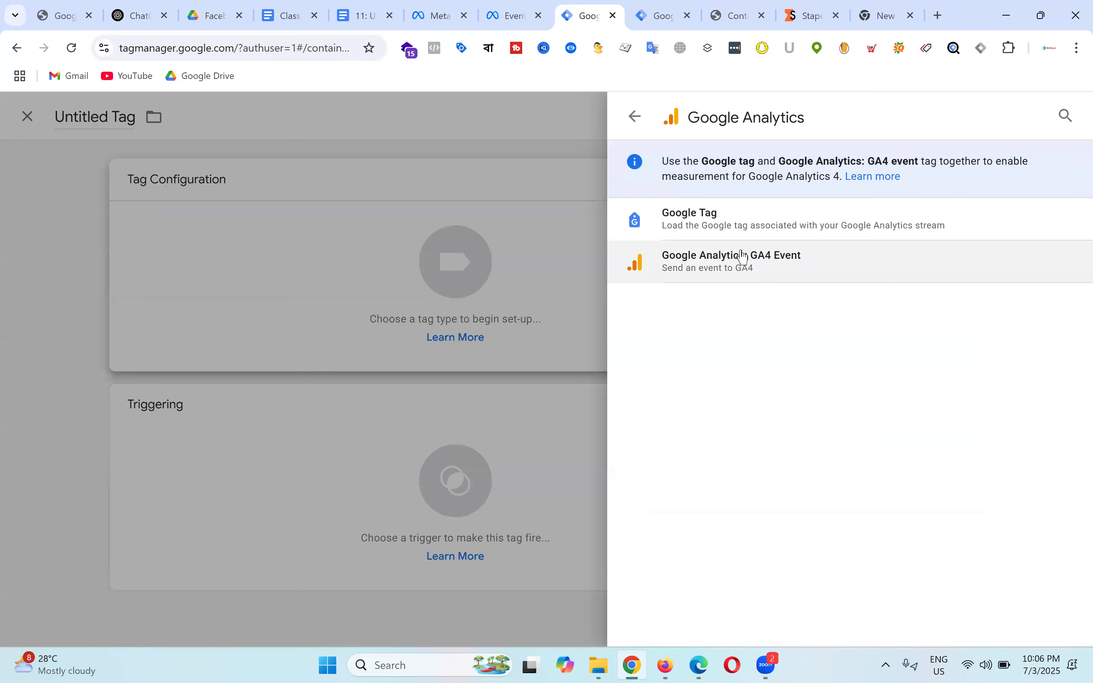
click(734, 227)
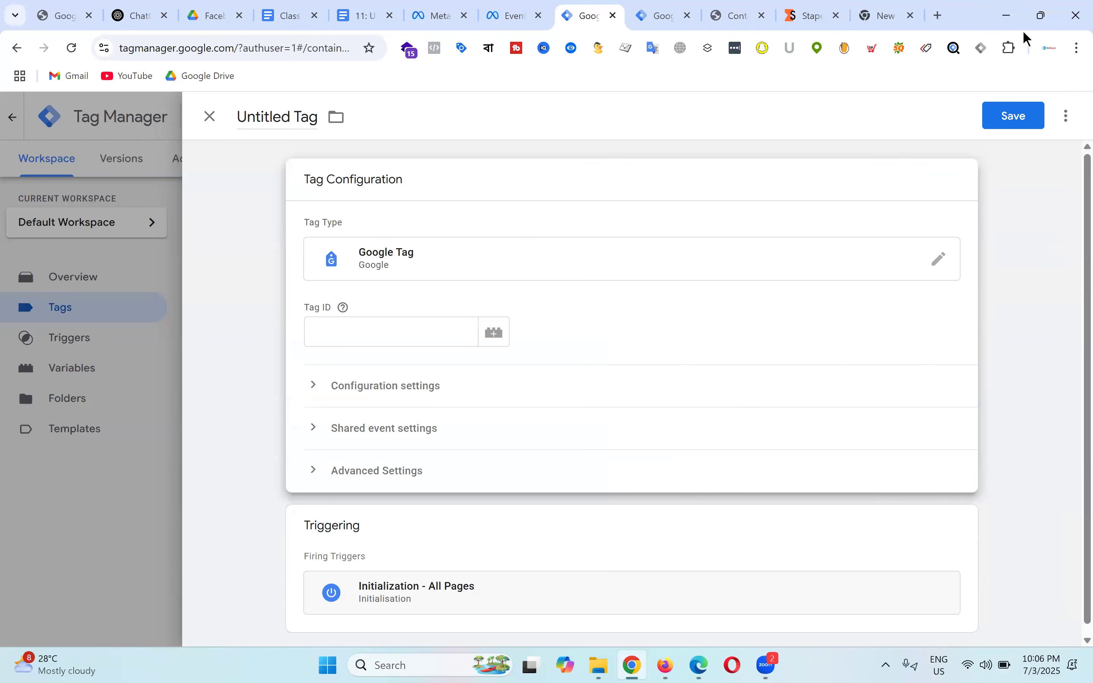
Step: Open Google Analytics in a new tab and go to its Admin settings
key(ctrl+t)
text(ana)
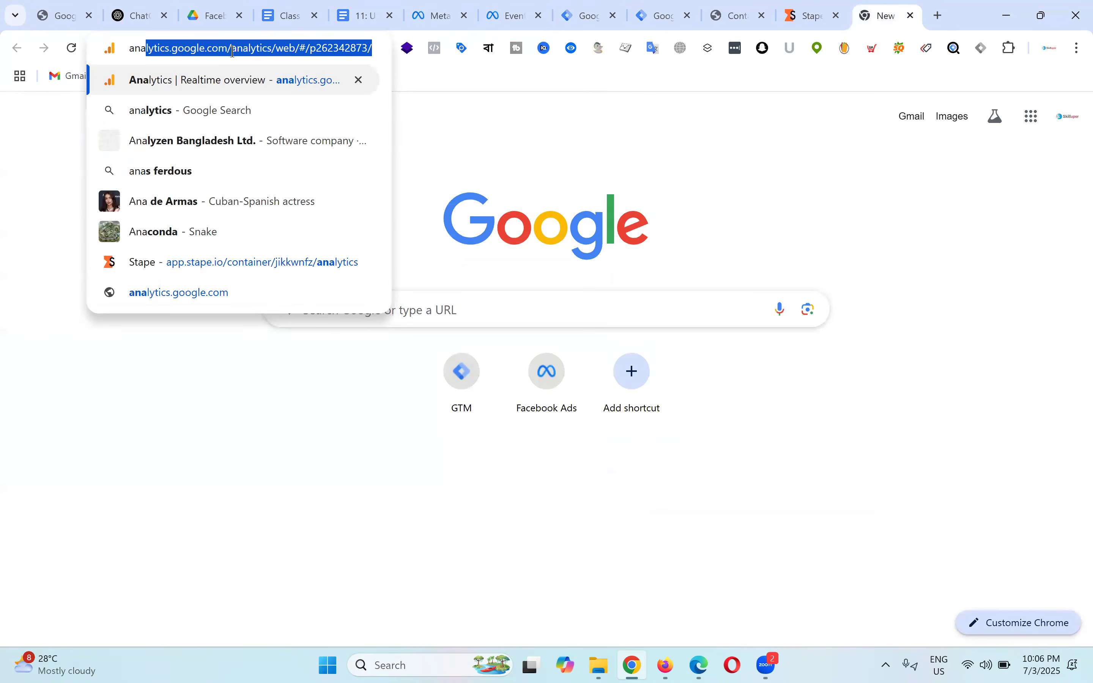
key(Return)
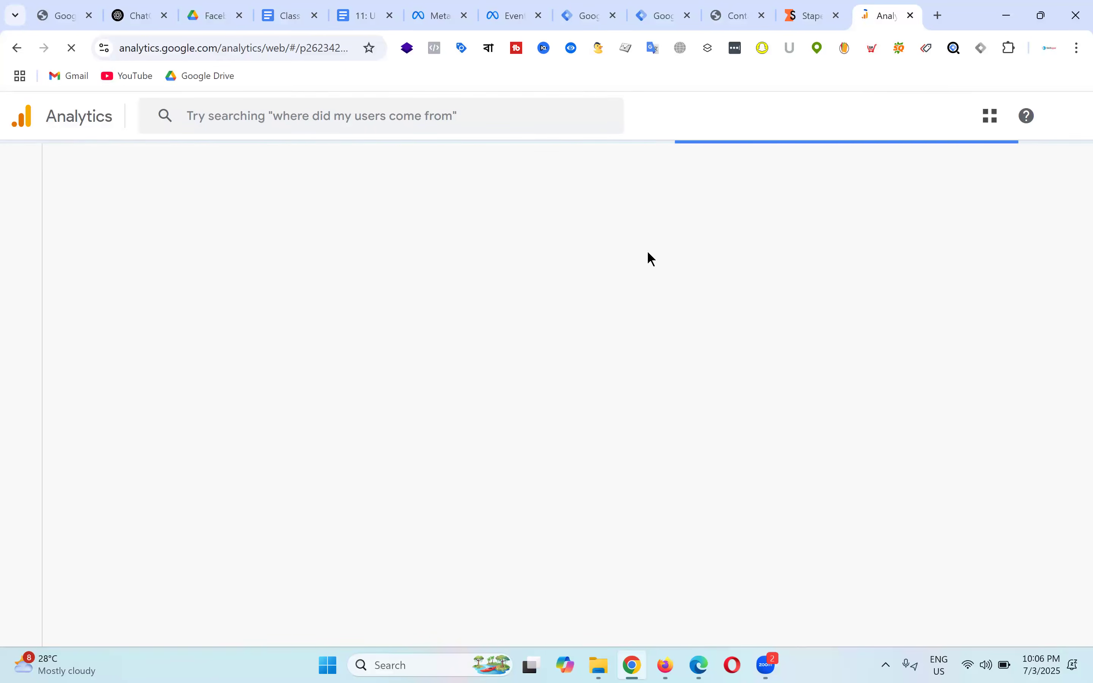
scroll(140, 553, down, 2)
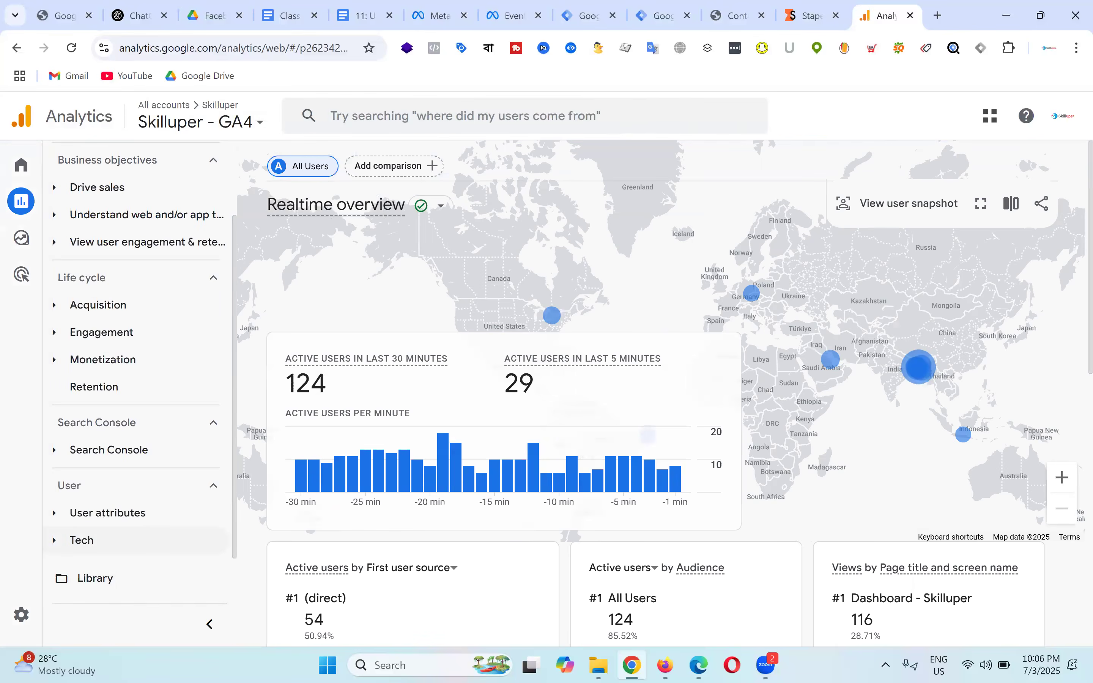
mouse_move(23, 619)
click(60, 615)
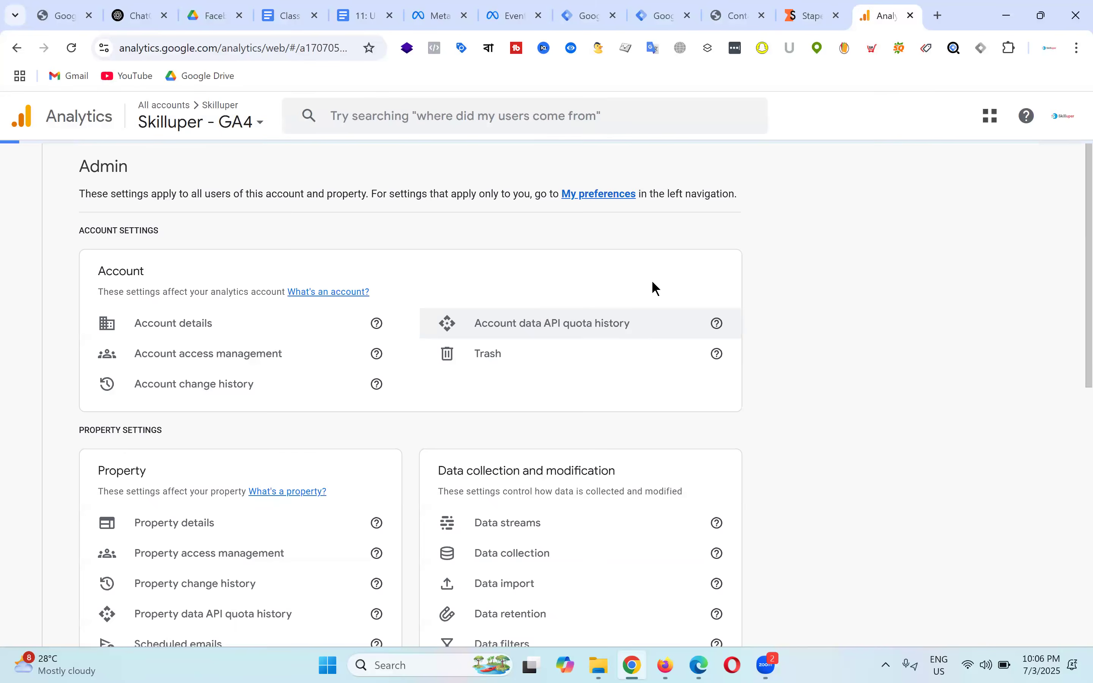
Step: Open the Skilluper - GA4 web stream and select its measurement ID
scroll(827, 367, down, 1)
scroll(832, 373, down, 3)
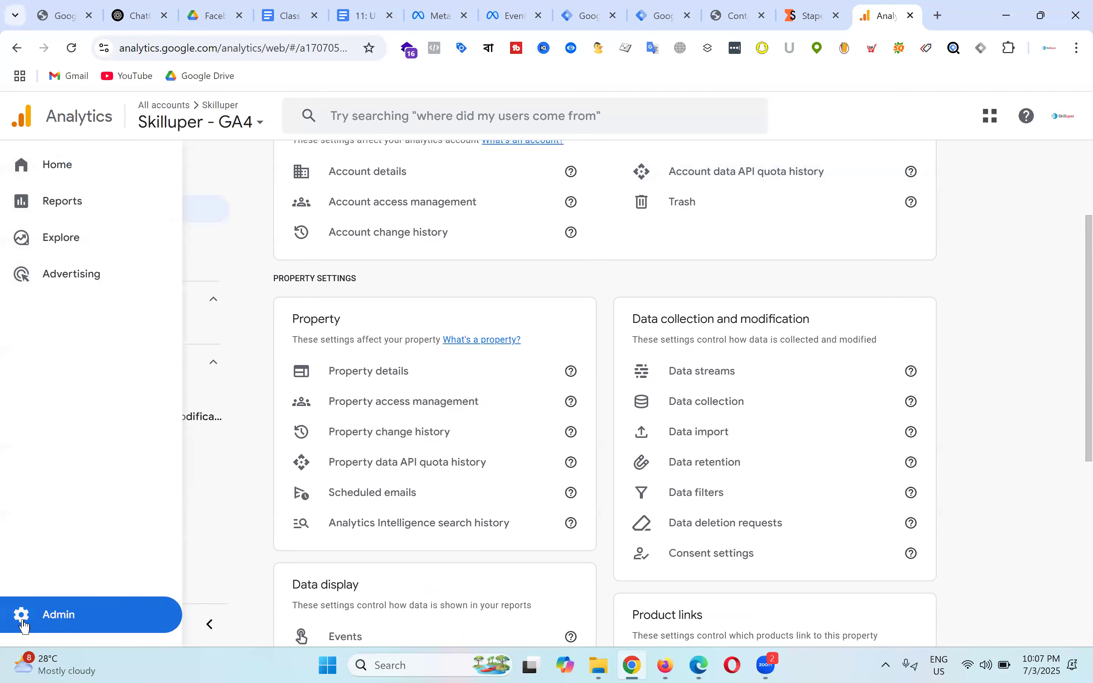
click(721, 377)
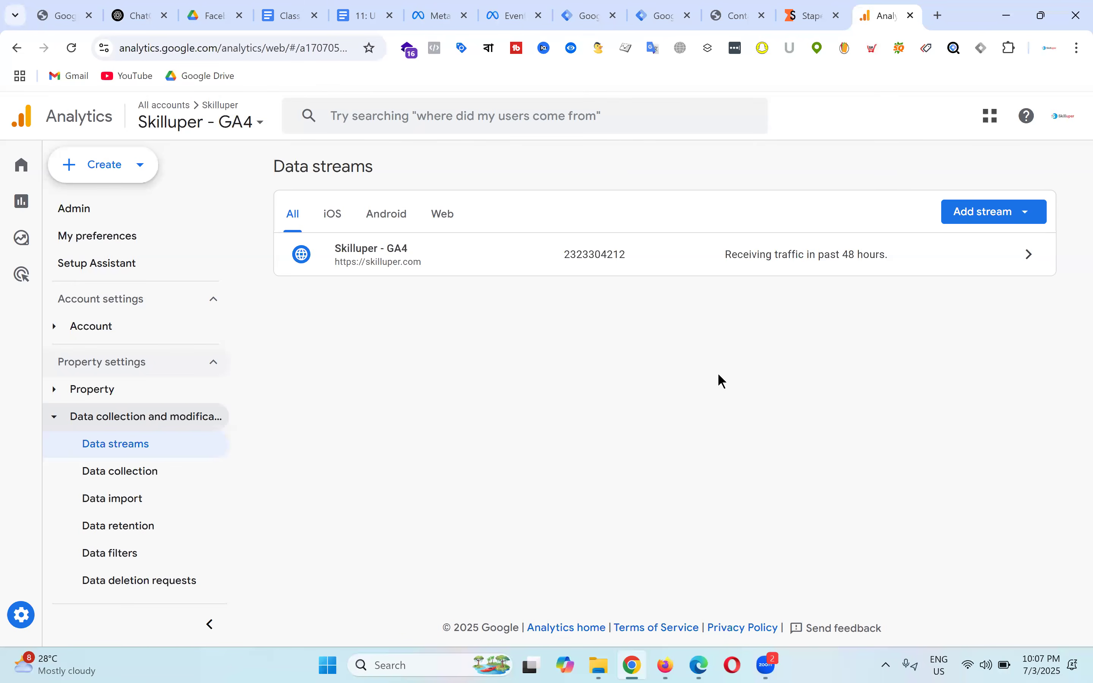
click(454, 260)
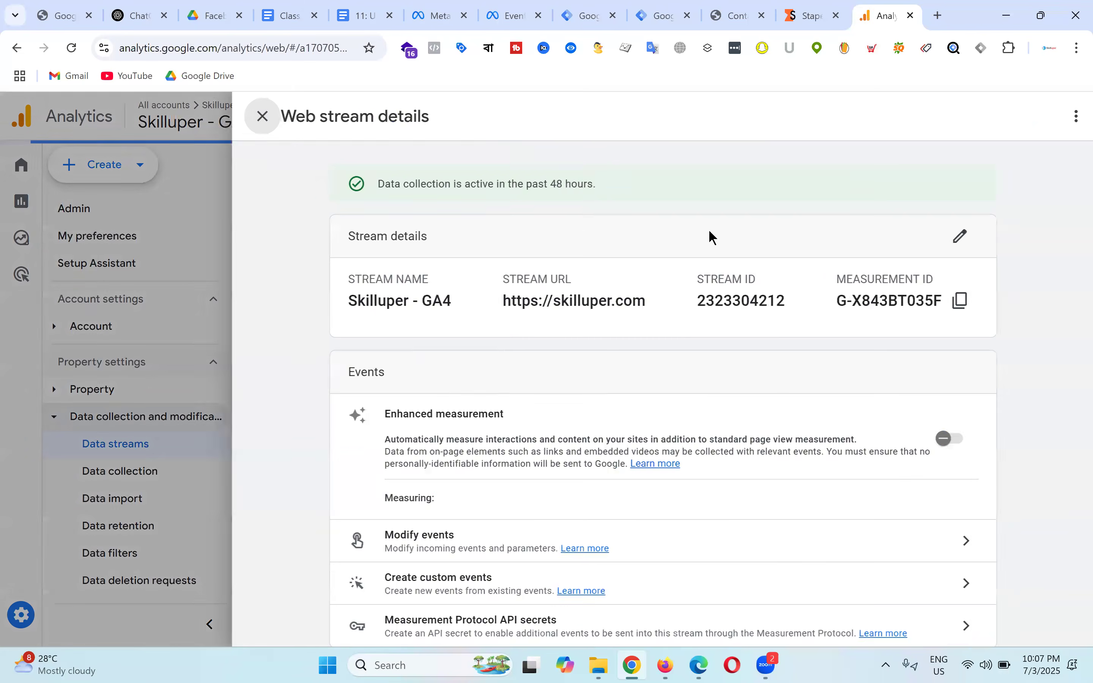
drag(826, 302, 929, 301)
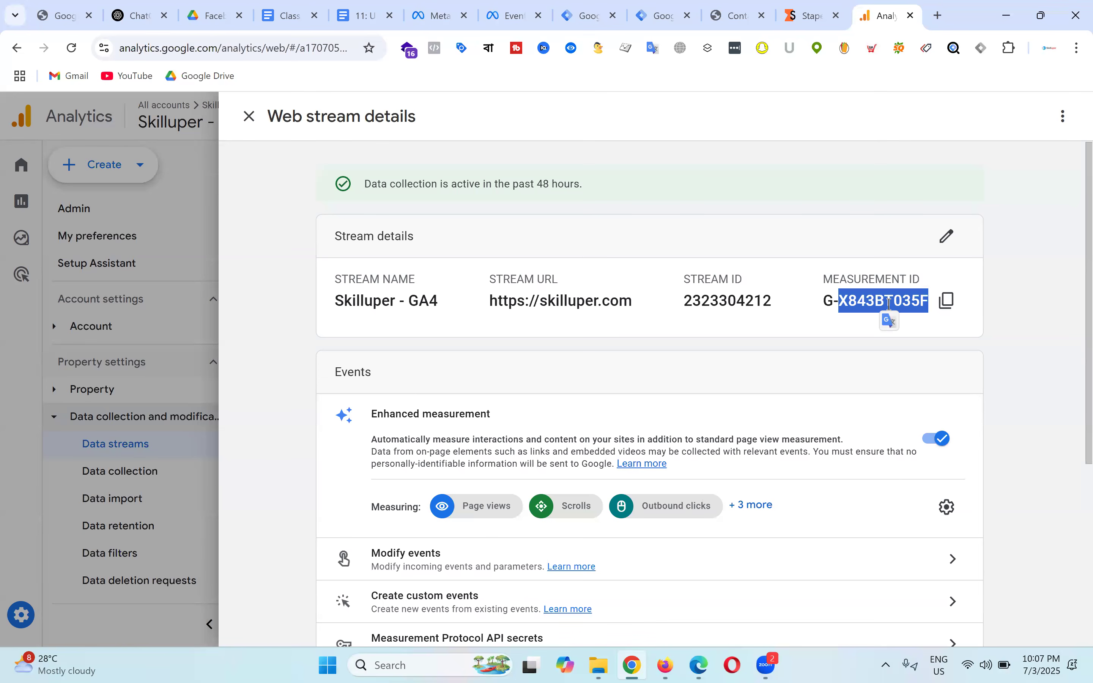
click(596, 7)
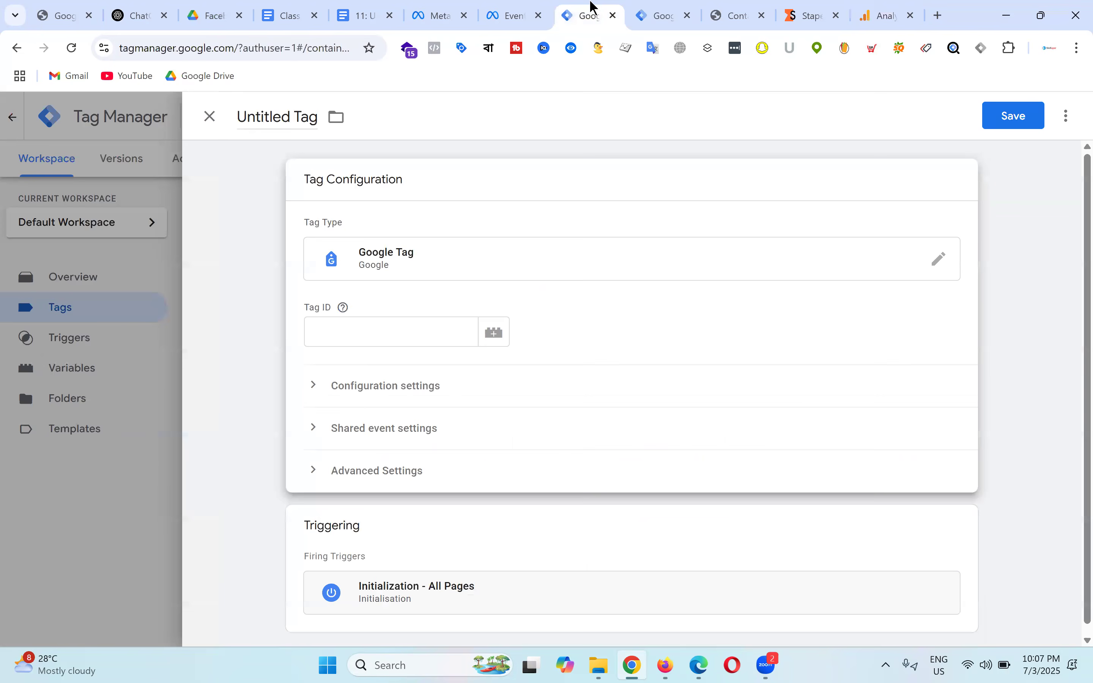
click(338, 332)
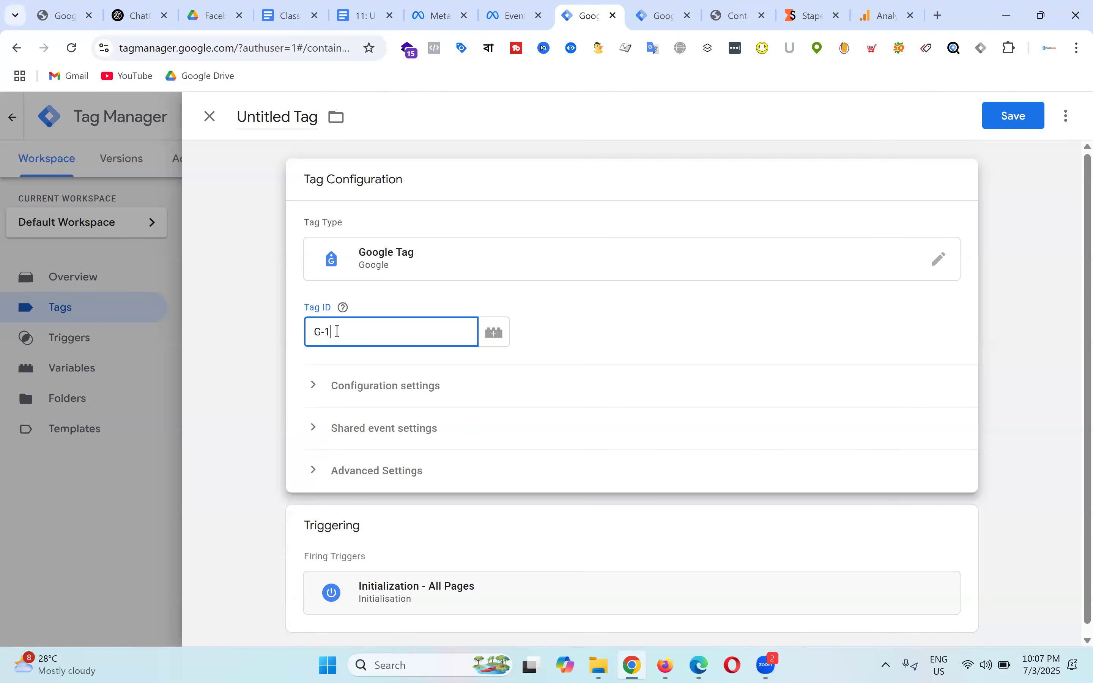
text(G-1122334455)
drag(364, 337, 326, 337)
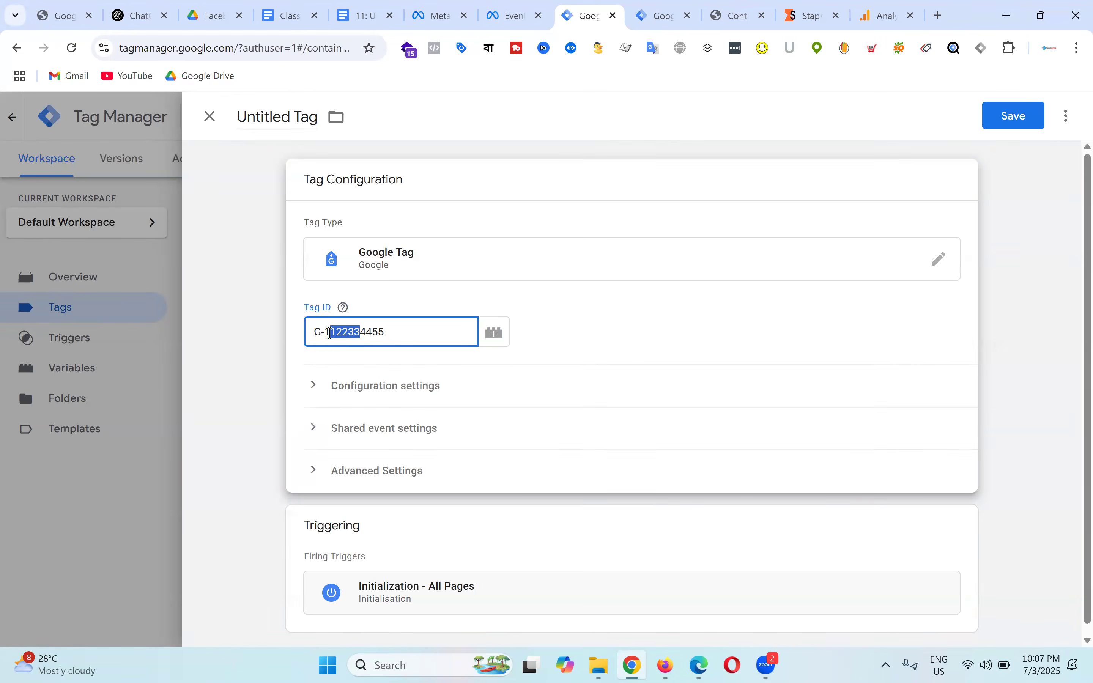
click(645, 336)
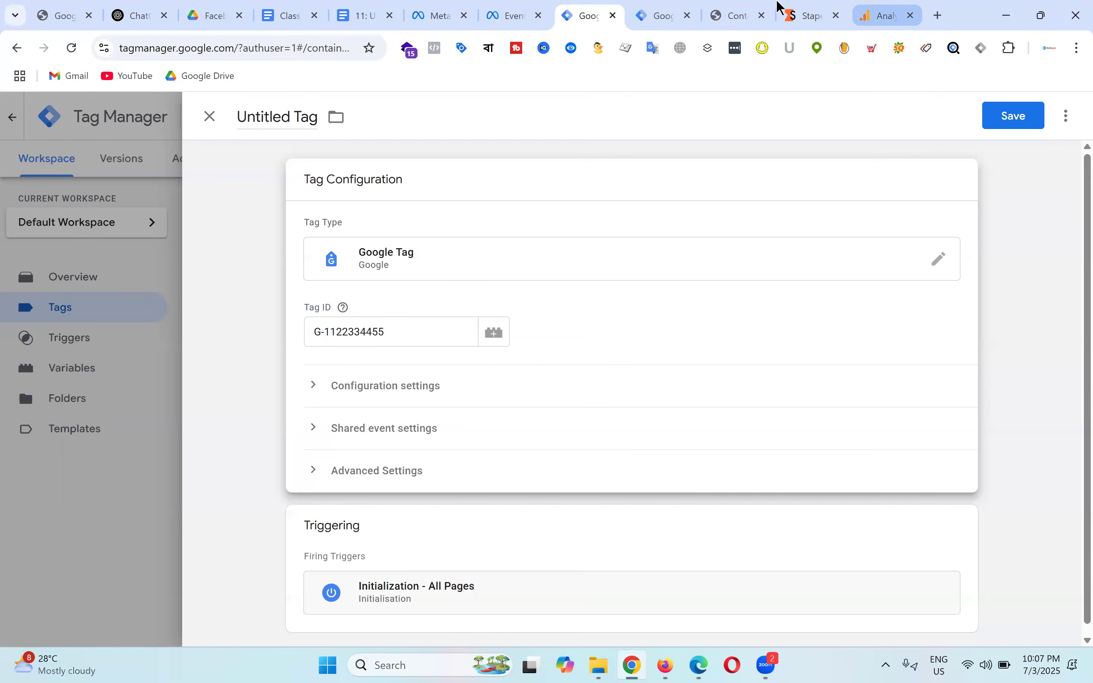
Step: Select the full measurement ID in the Skilluper - GA4 stream details
click(885, 7)
click(907, 327)
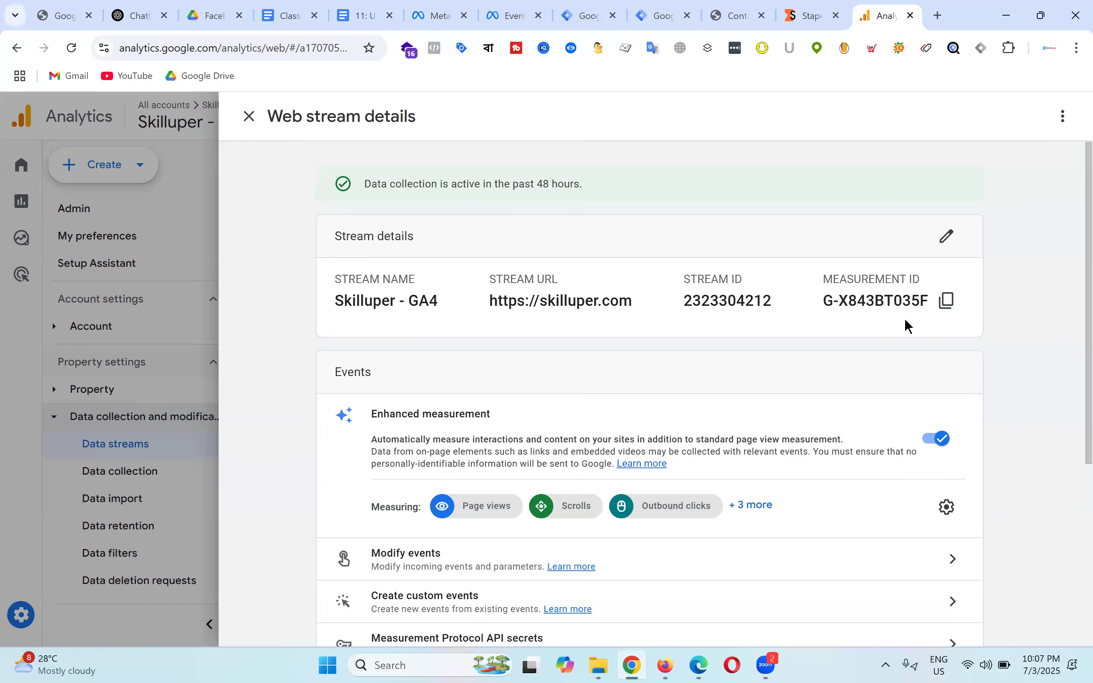
drag(824, 300, 936, 304)
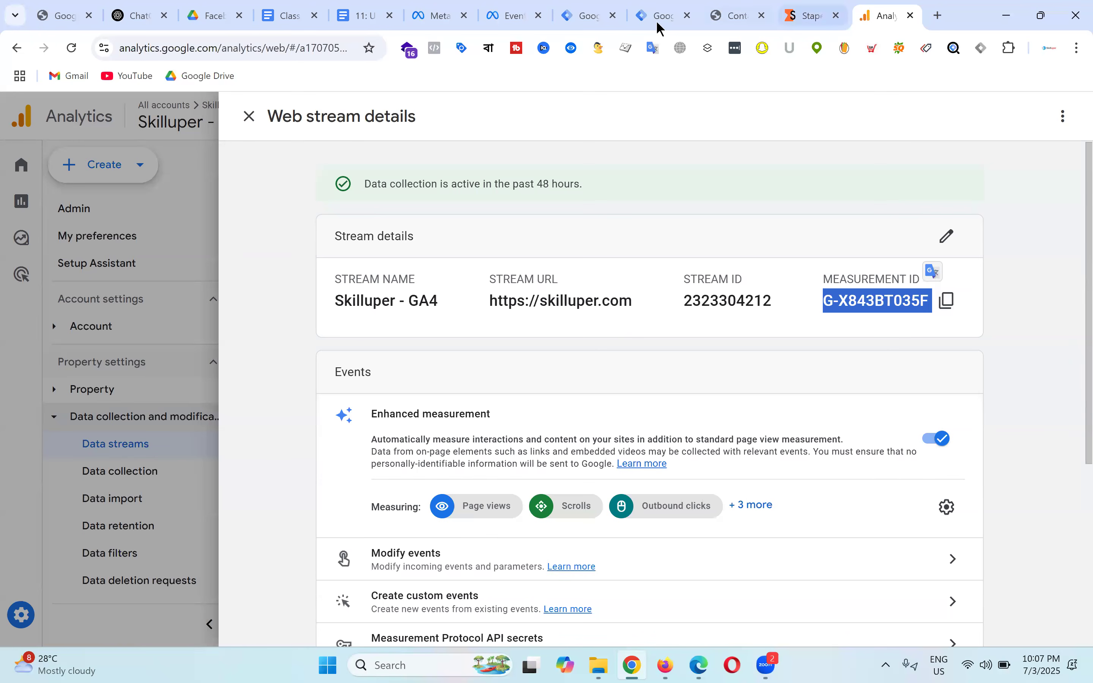
Step: Add the All Pages trigger to the Google Tag alongside Initialization - All Pages
drag(823, 300, 845, 298)
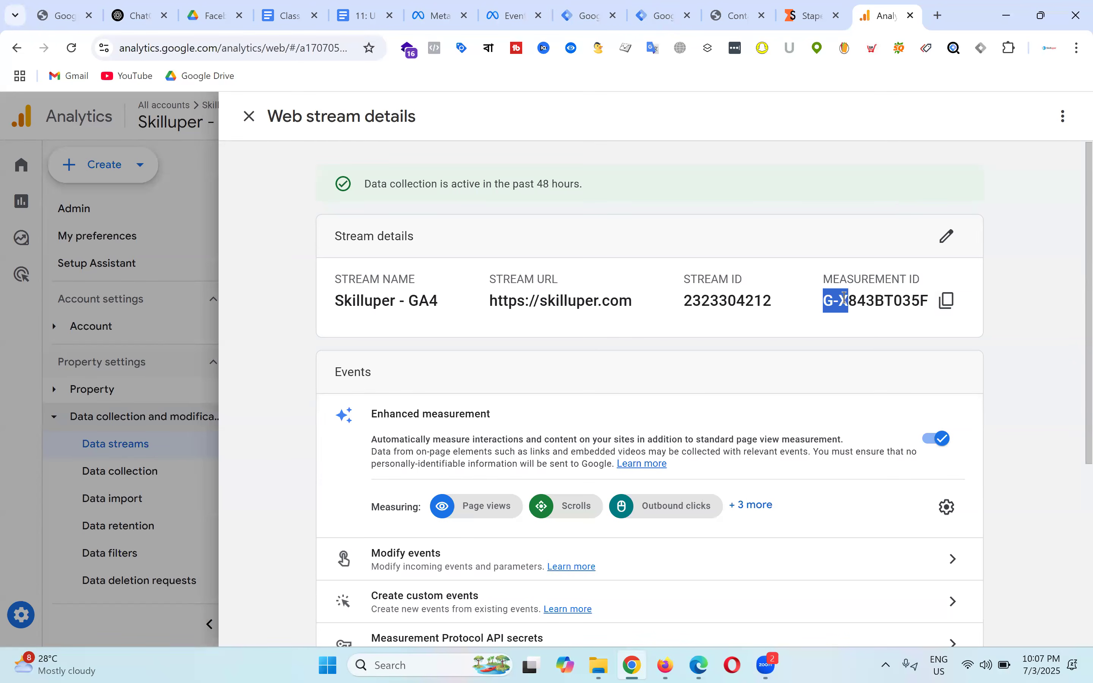
click(663, 10)
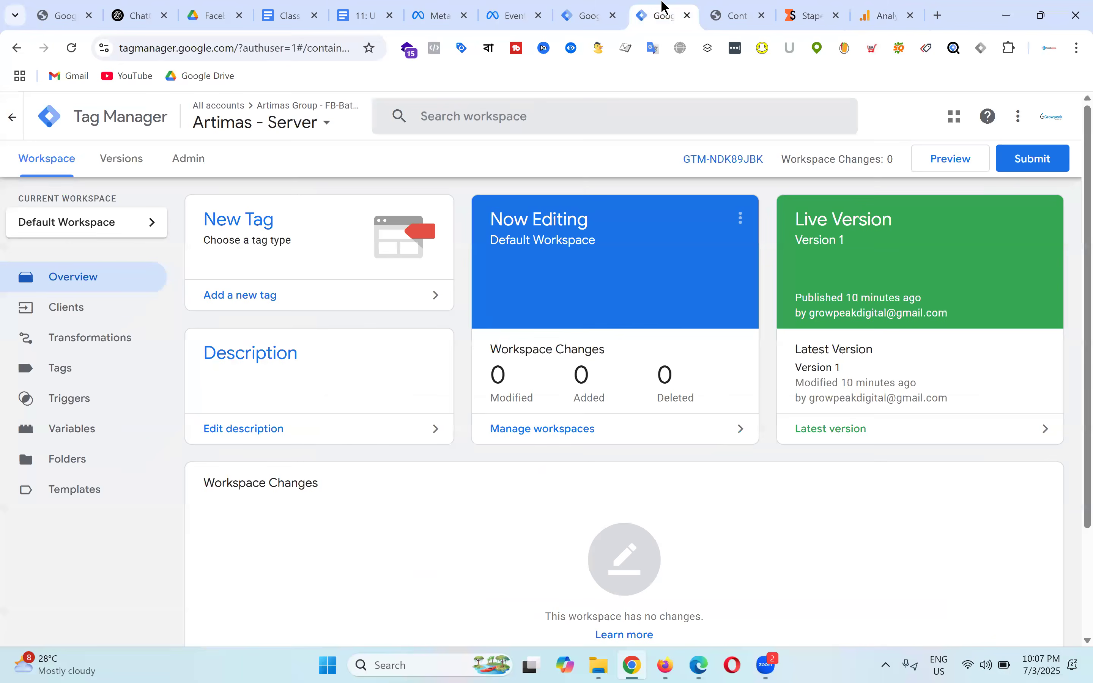
click(573, 6)
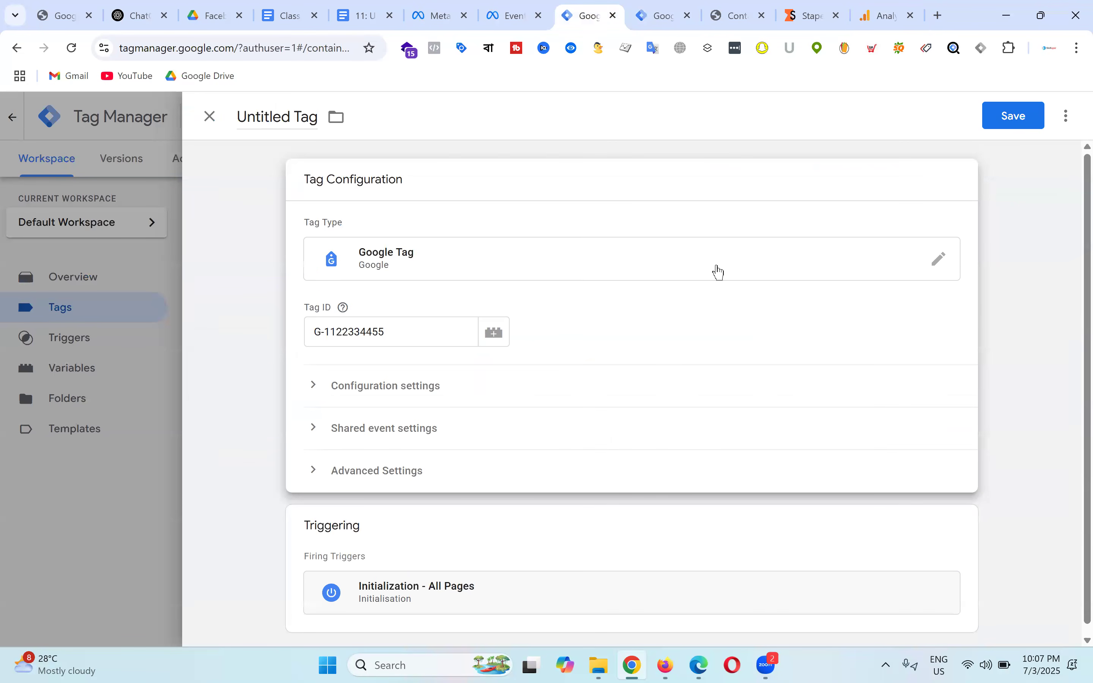
scroll(723, 271, down, 1)
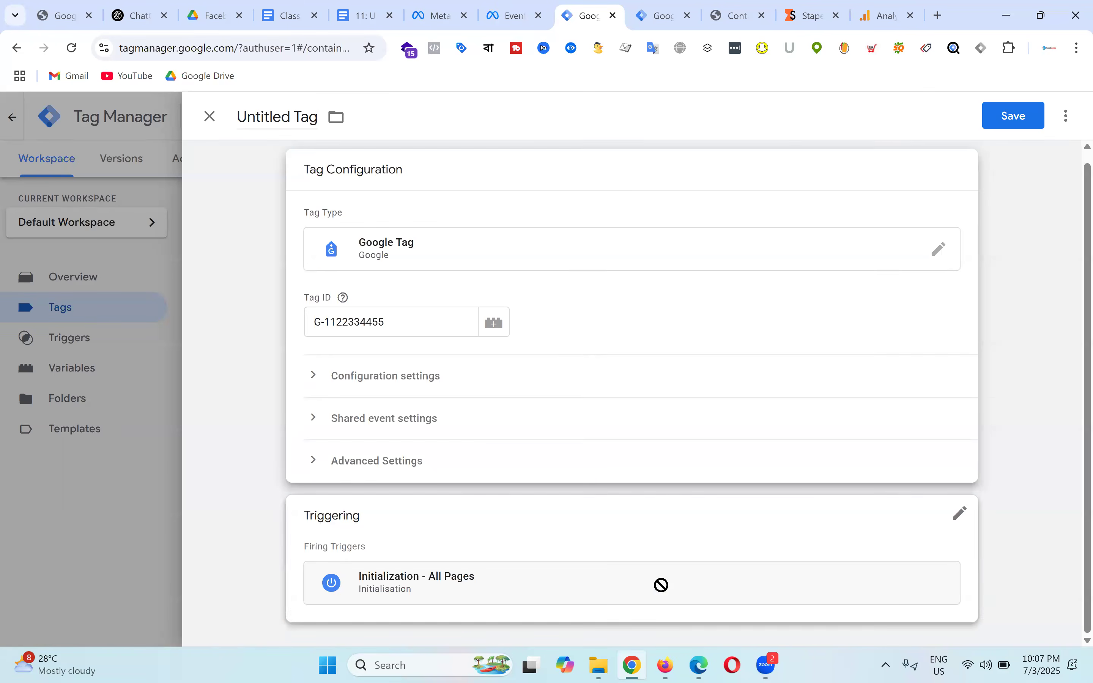
click(651, 551)
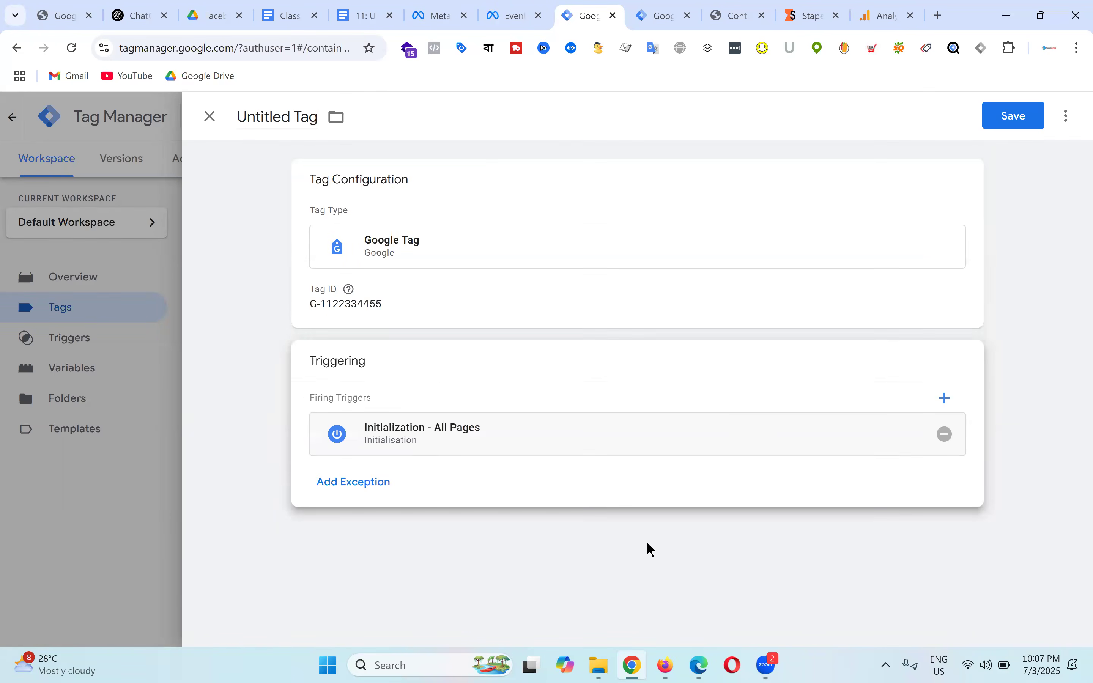
click(948, 400)
click(271, 184)
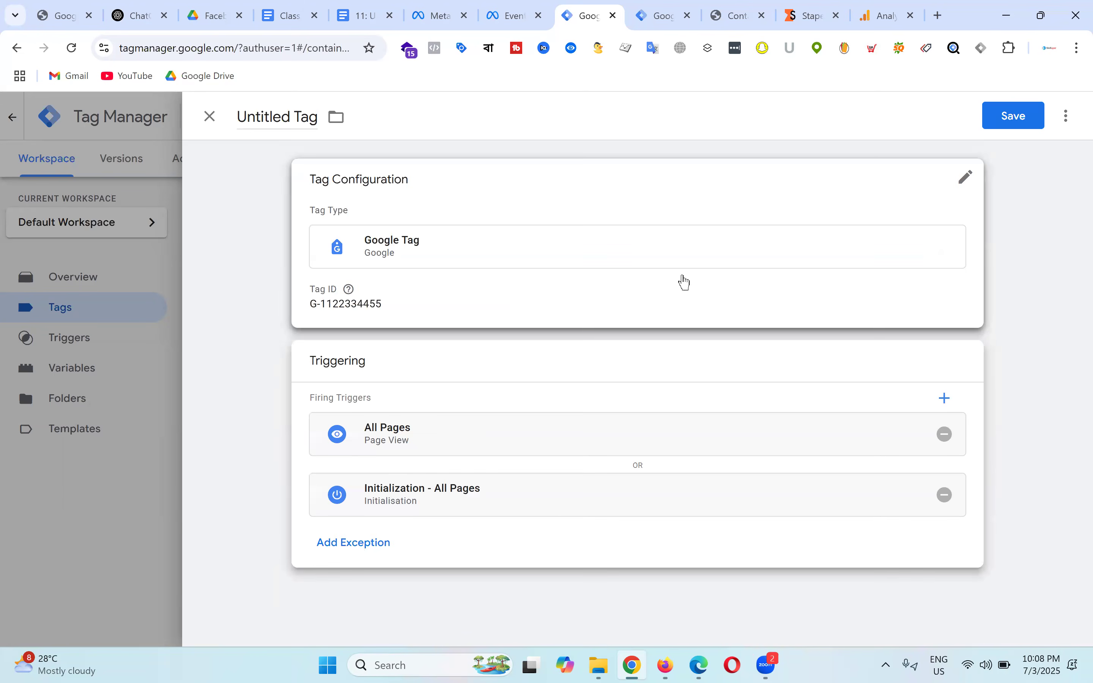
Step: Rename the Untitled Tag to 'GA4 - SS - Measurement ID'
click(277, 113)
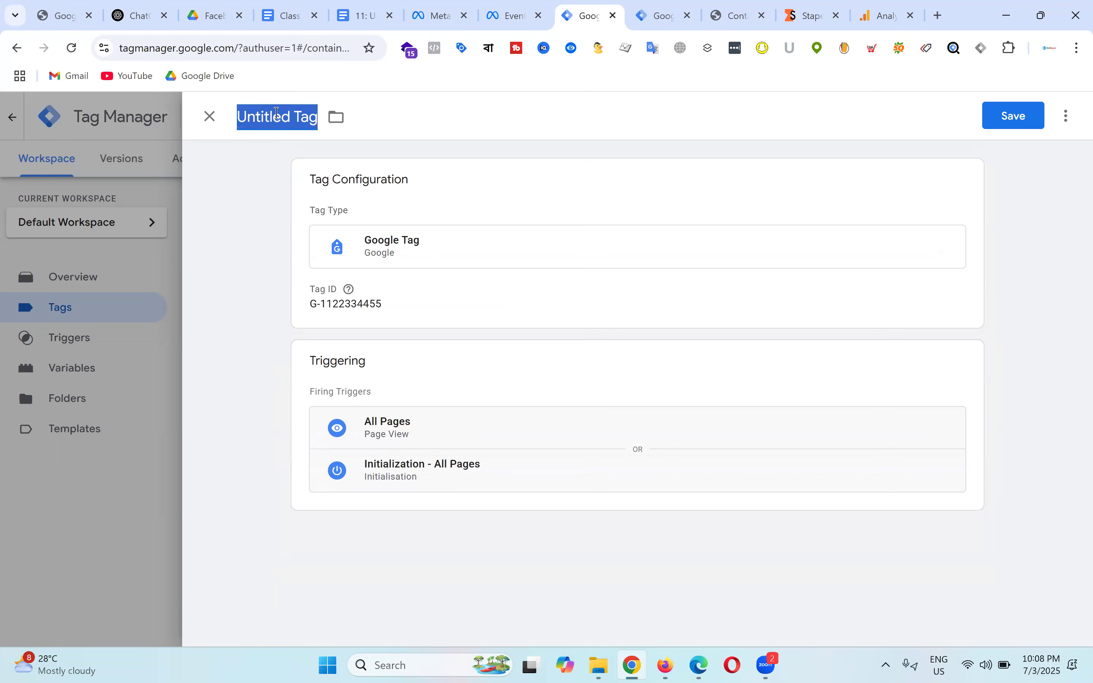
text(GA4 )
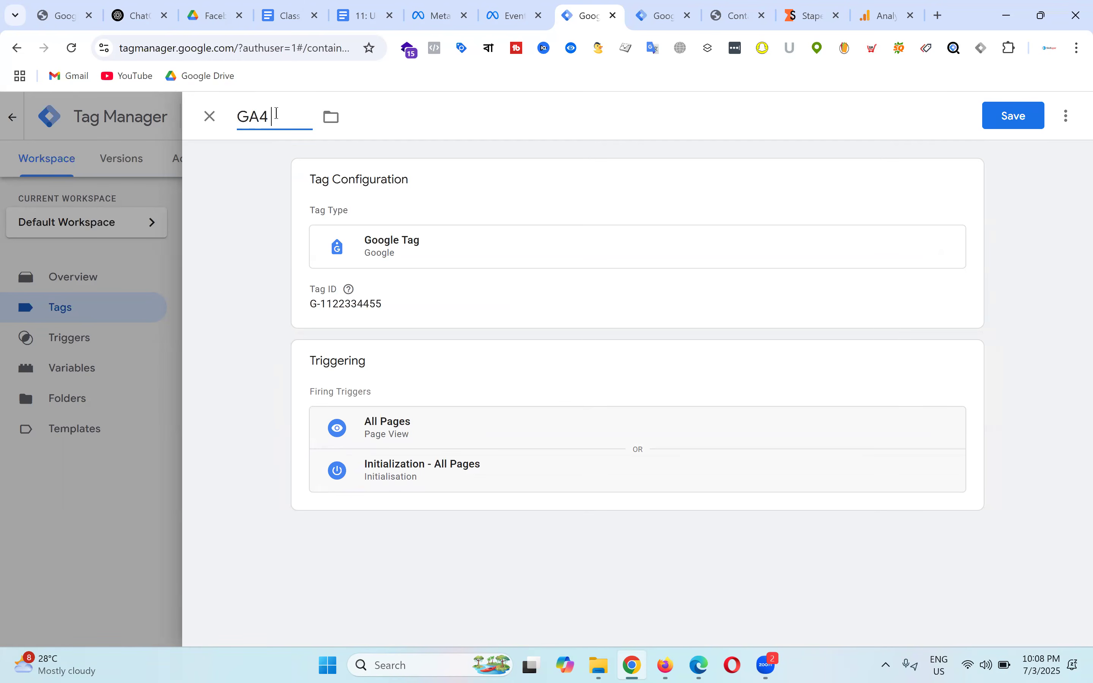
text(- SS)
text(- Measurement ID)
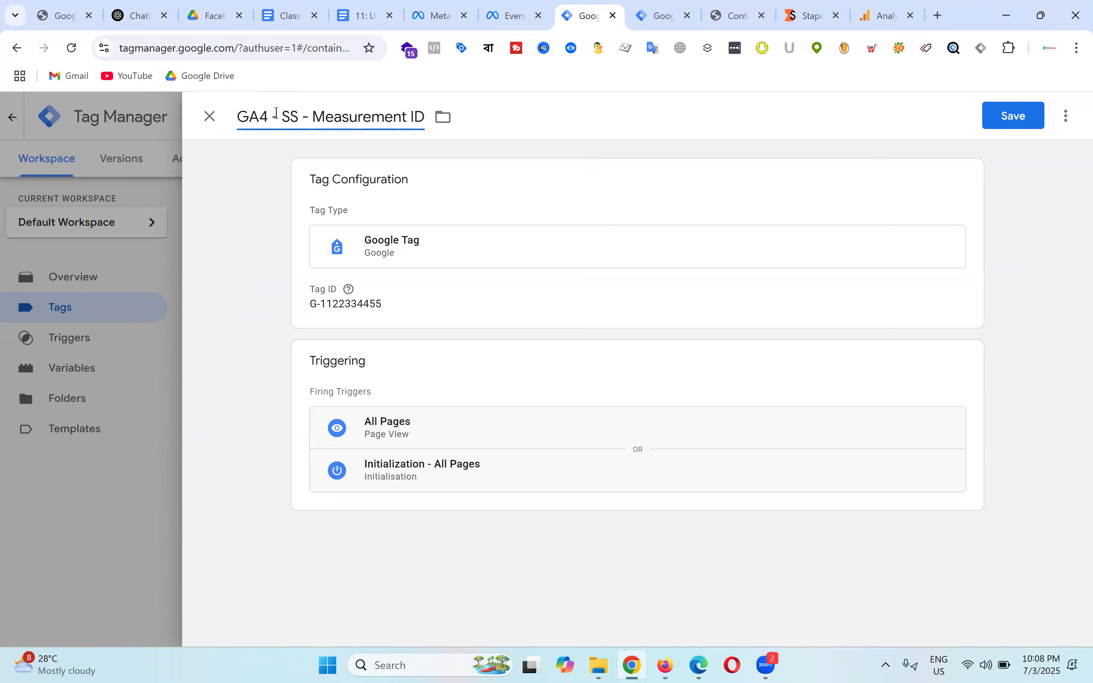
click(517, 289)
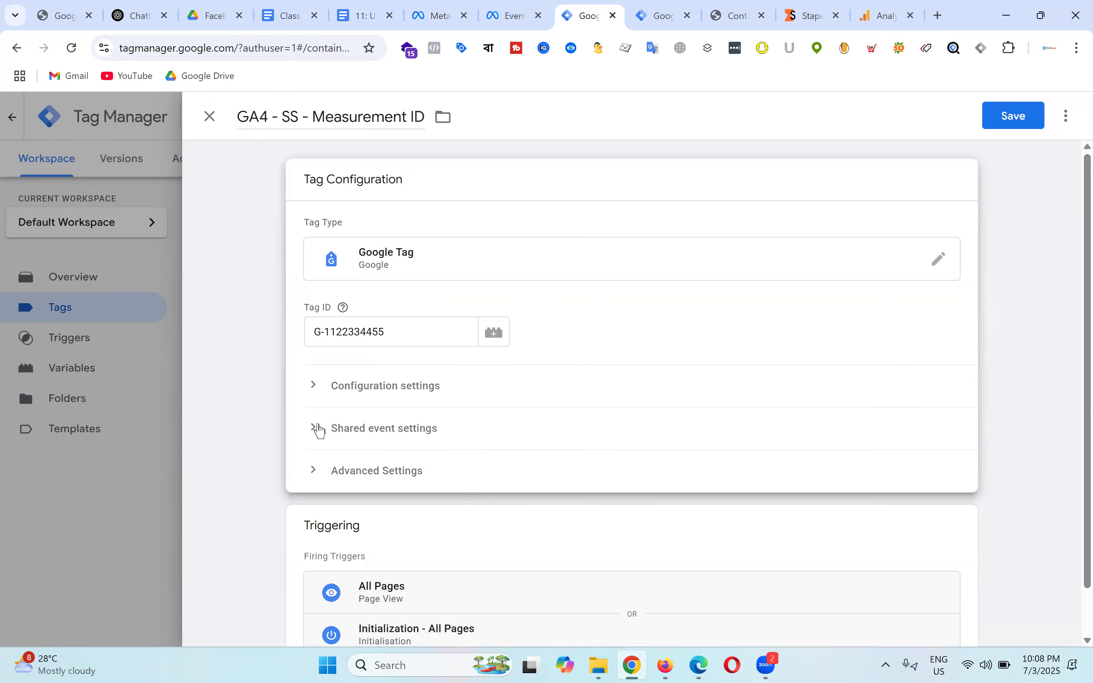
Step: Expand the tag's Configuration settings and add one empty parameter row
click(316, 391)
scroll(768, 362, down, 3)
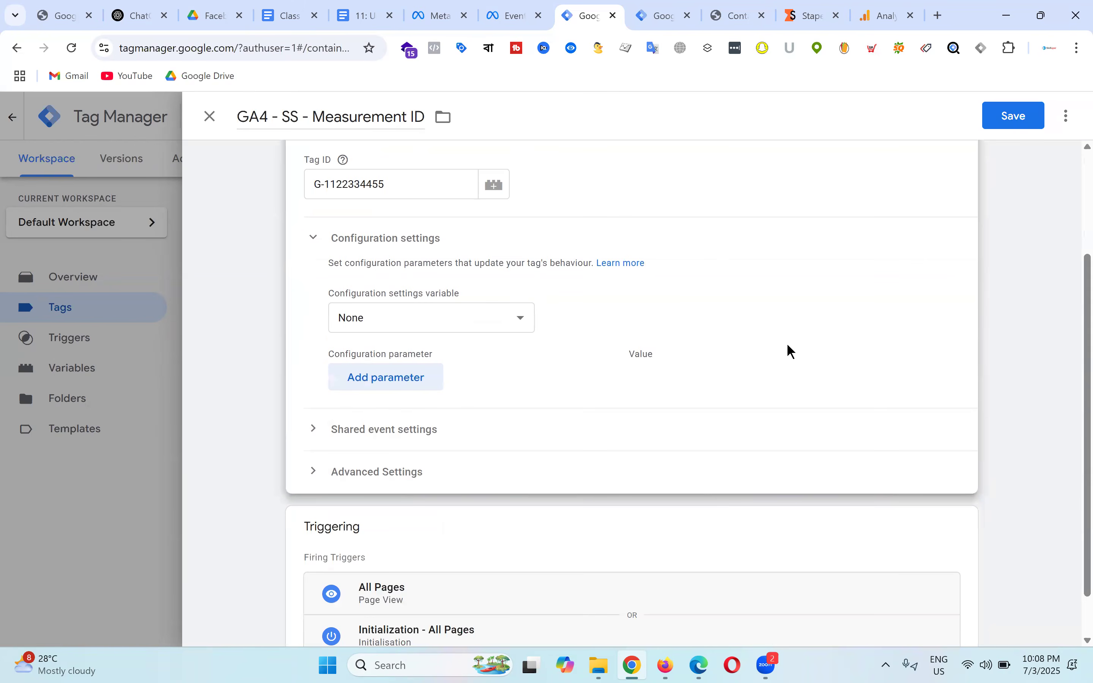
scroll(796, 316, up, 2)
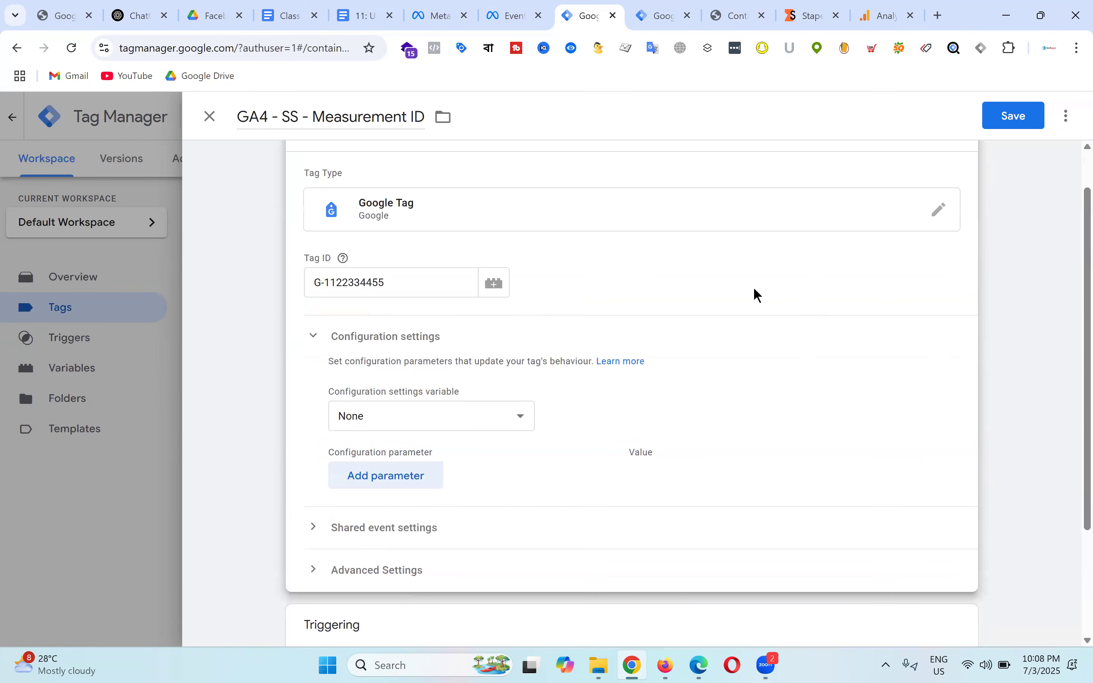
scroll(678, 303, down, 3)
click(406, 330)
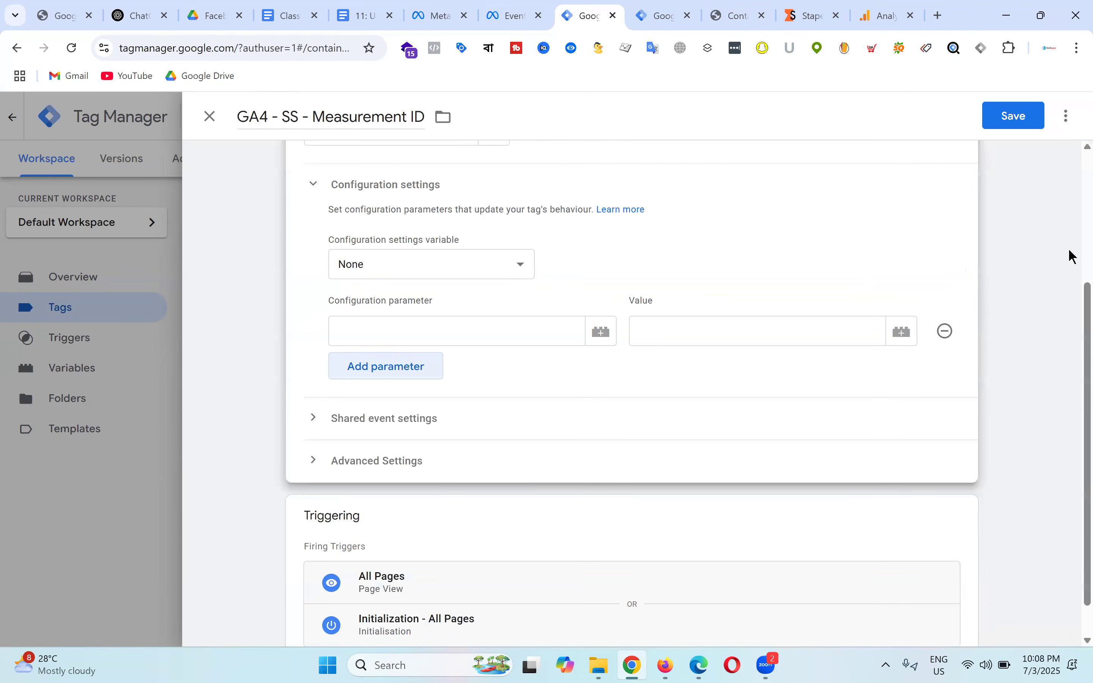
scroll(806, 231, up, 4)
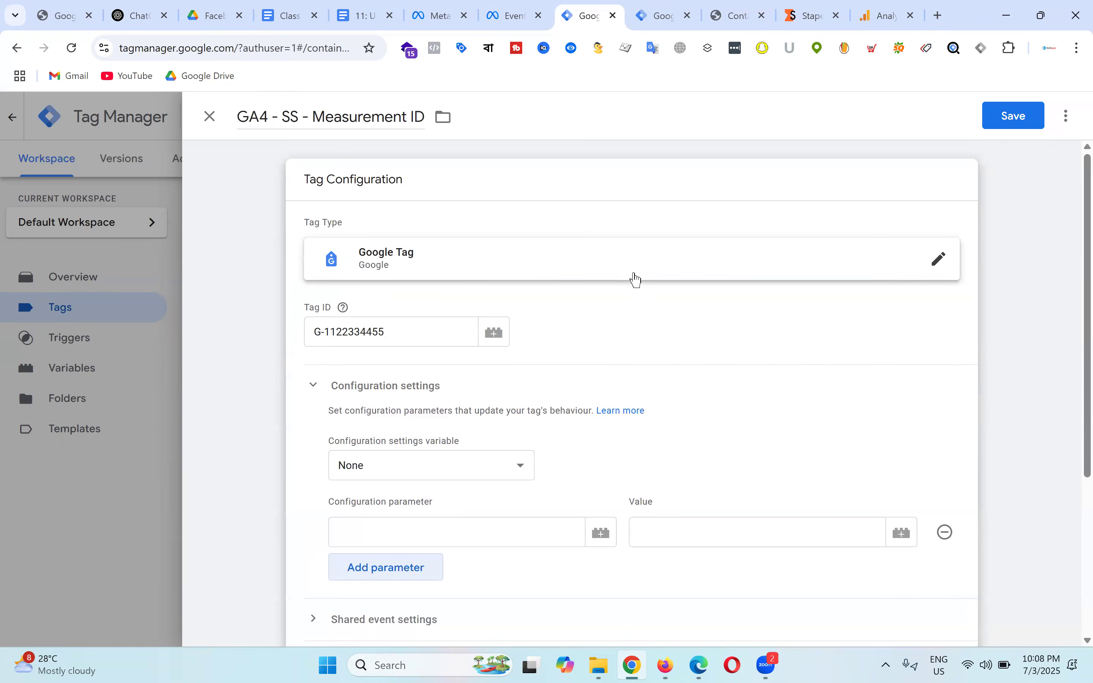
scroll(651, 277, down, 3)
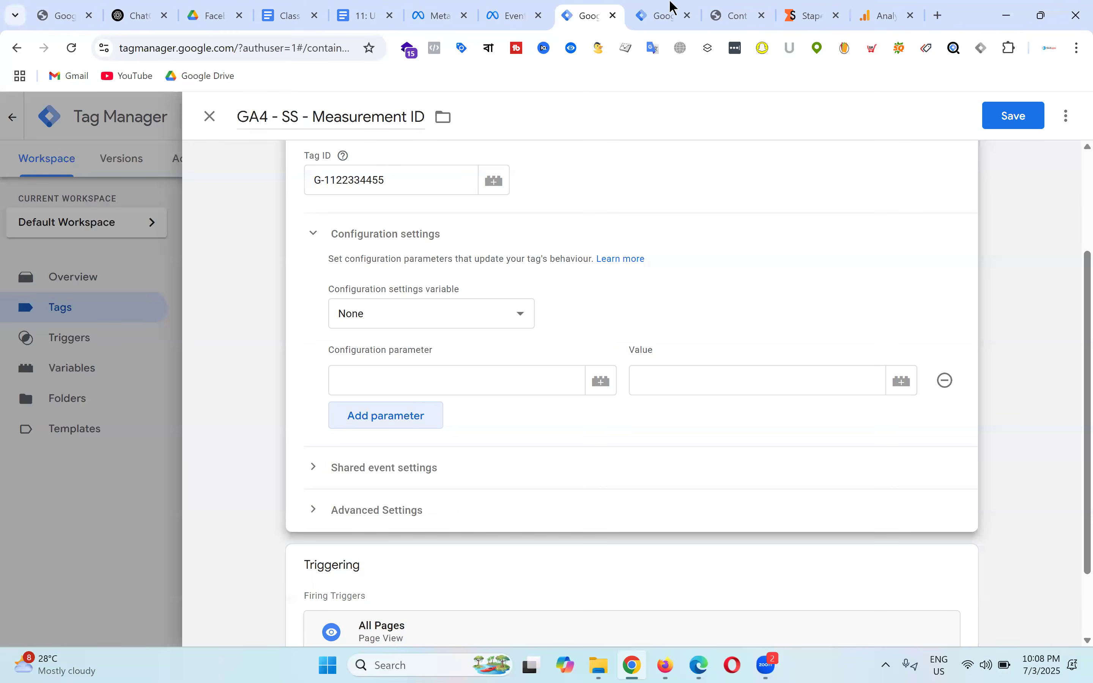
Step: Review the flow diagram in the '11: Understanding Meta Pixel' notes, then return to Stape
mouse_move(452, 7)
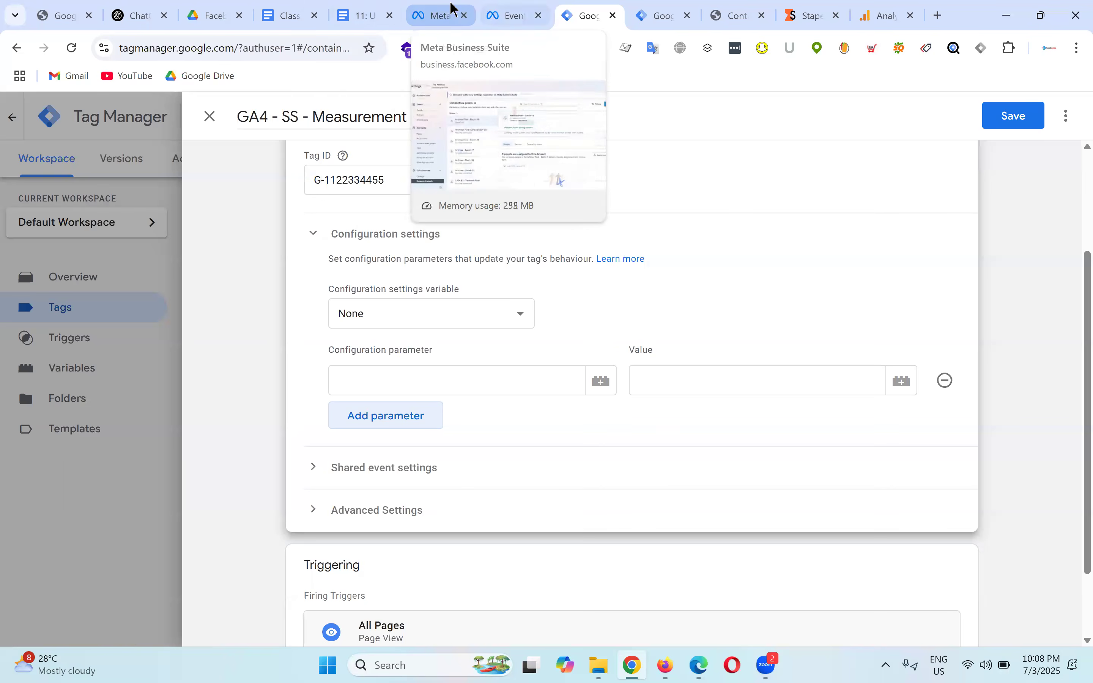
click(359, 8)
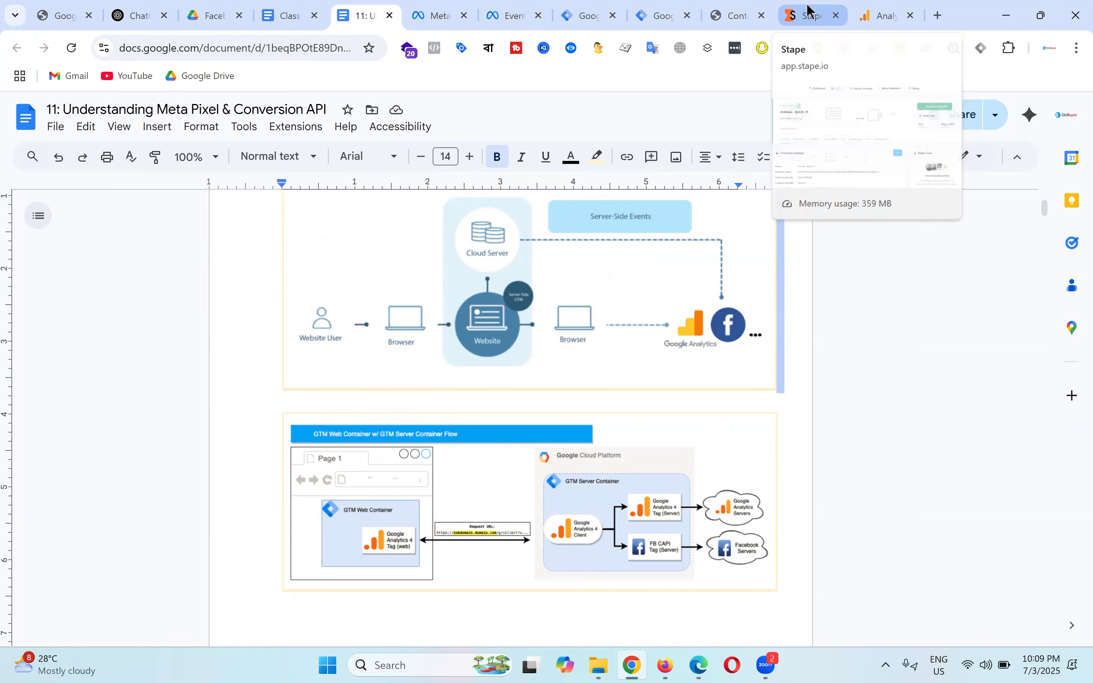
click(809, 11)
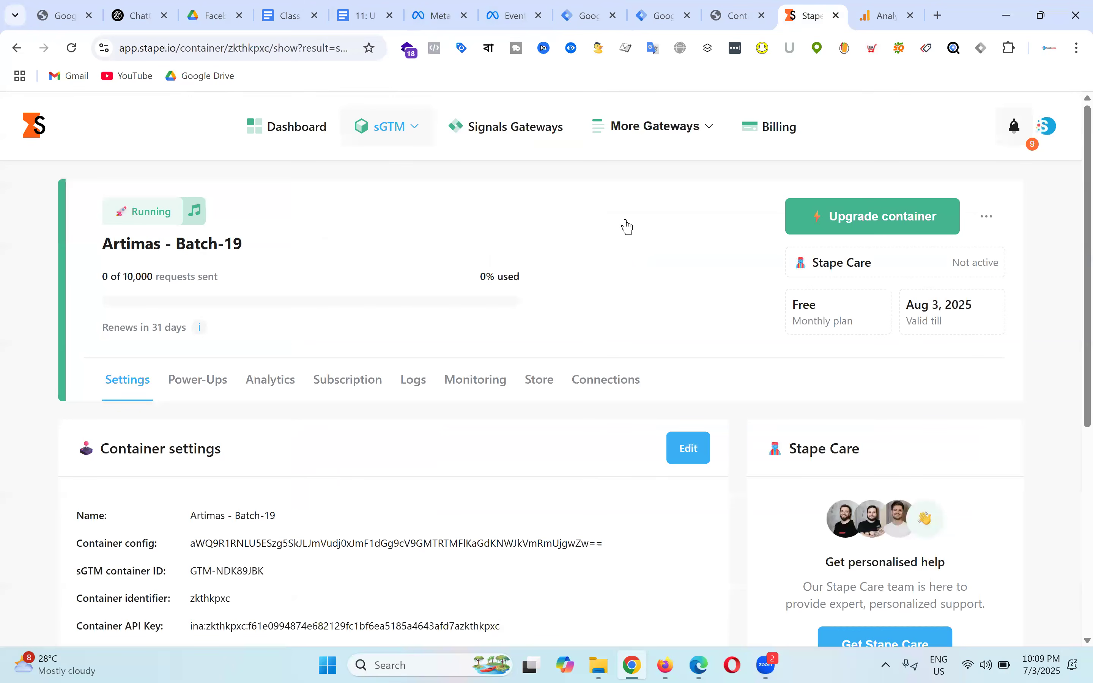
Step: Compare the server container's Container Settings with the Stape server URL, then return to the GA4 tag
key(ctrl+shift+Tab)
key(ctrl+shift+Tab)
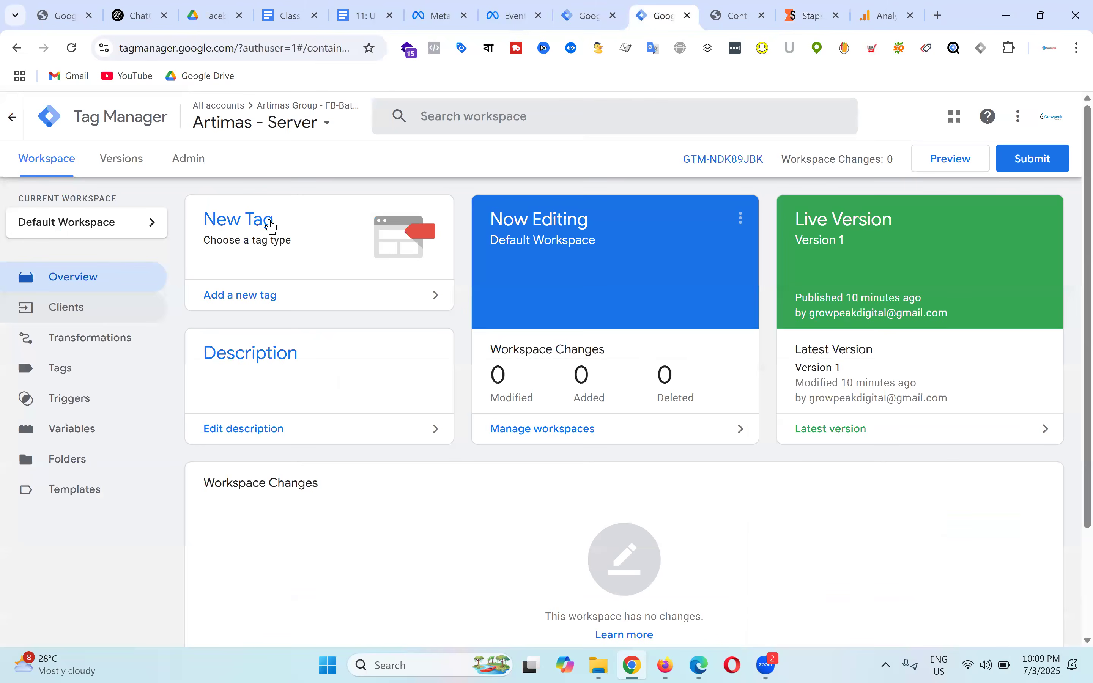
click(201, 165)
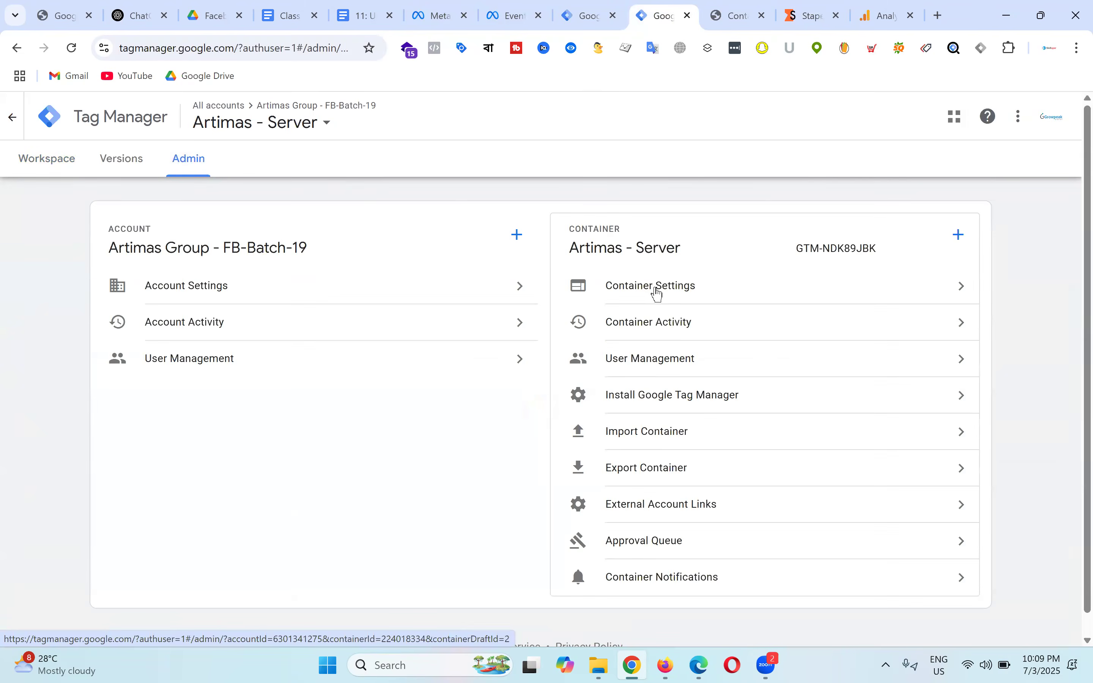
click(656, 289)
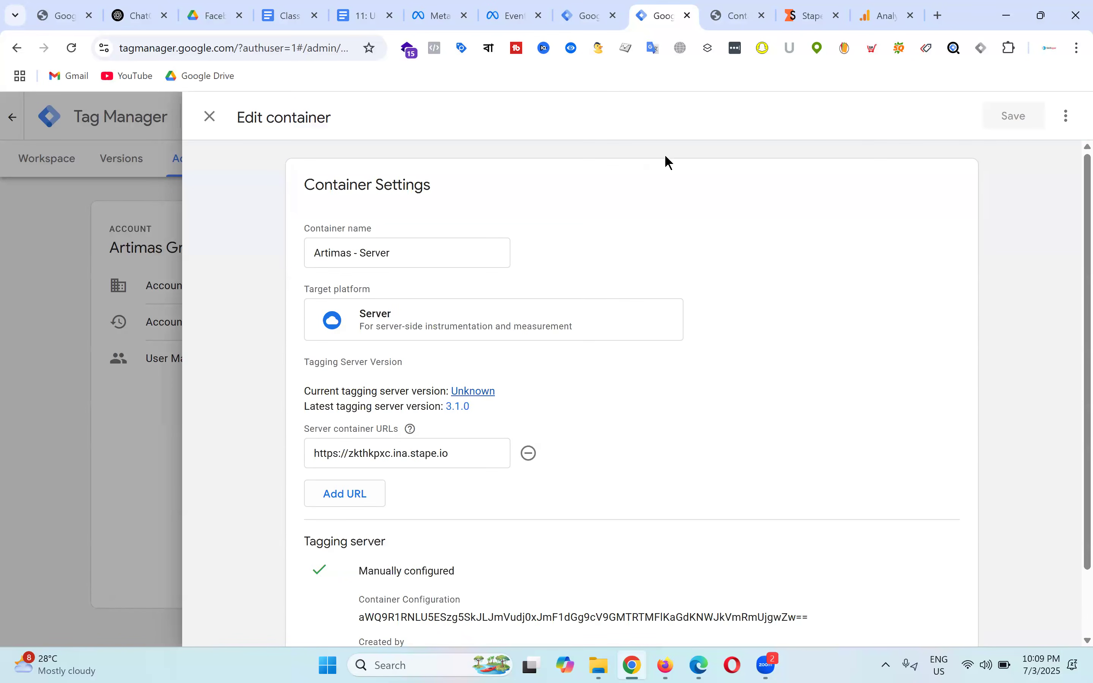
click(822, 7)
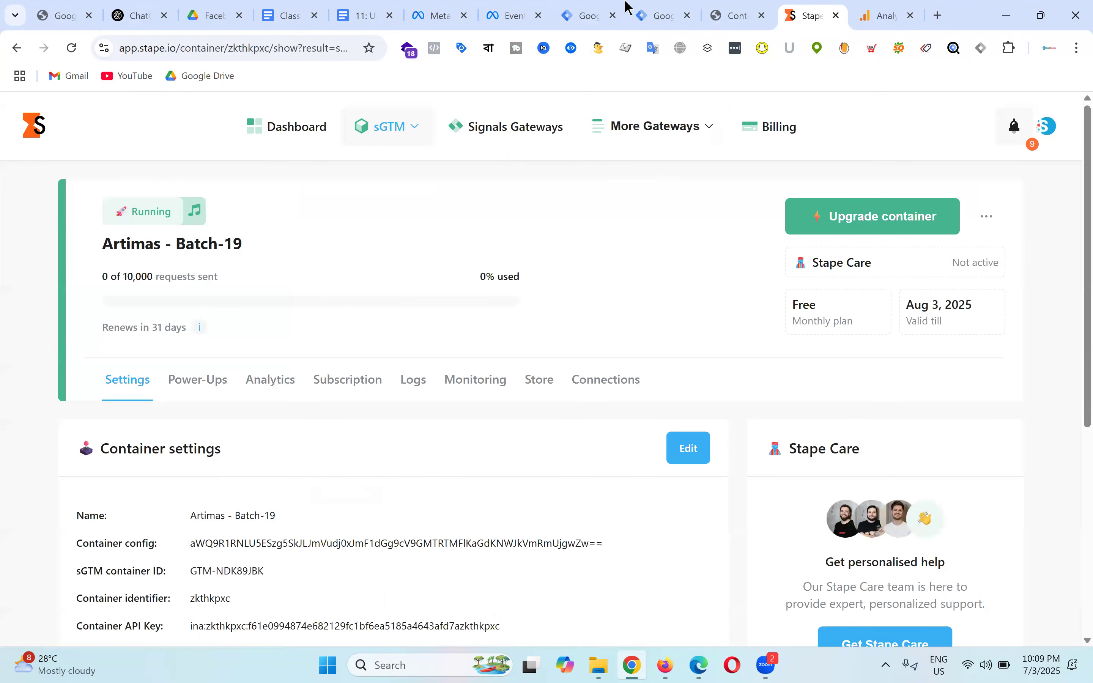
click(593, 7)
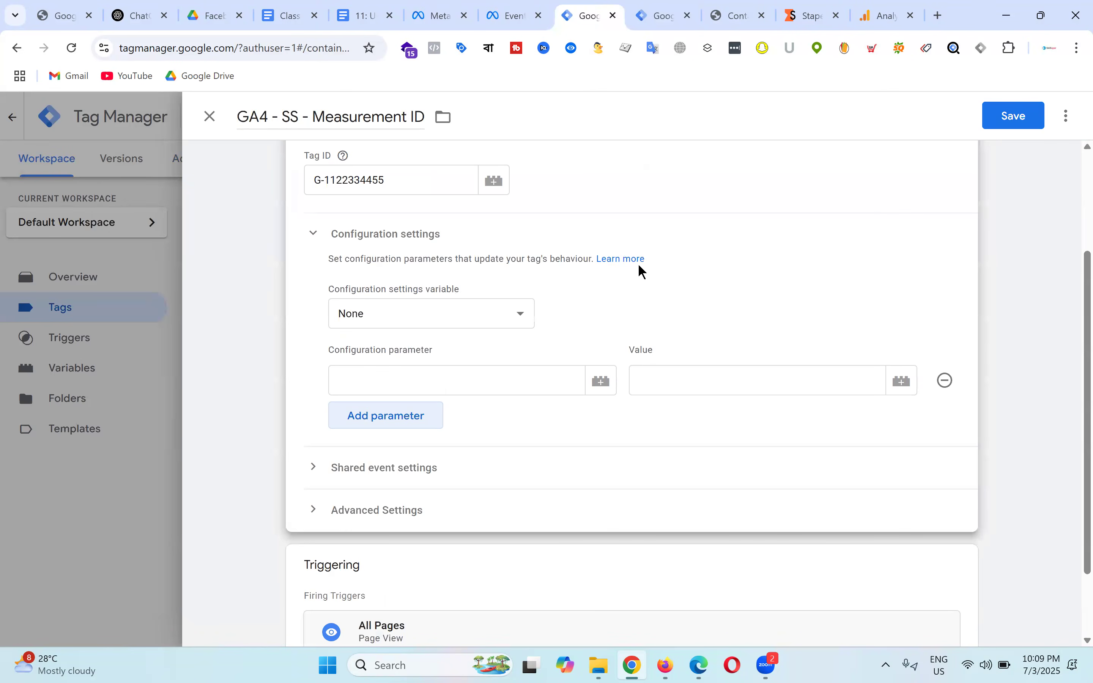
click(445, 383)
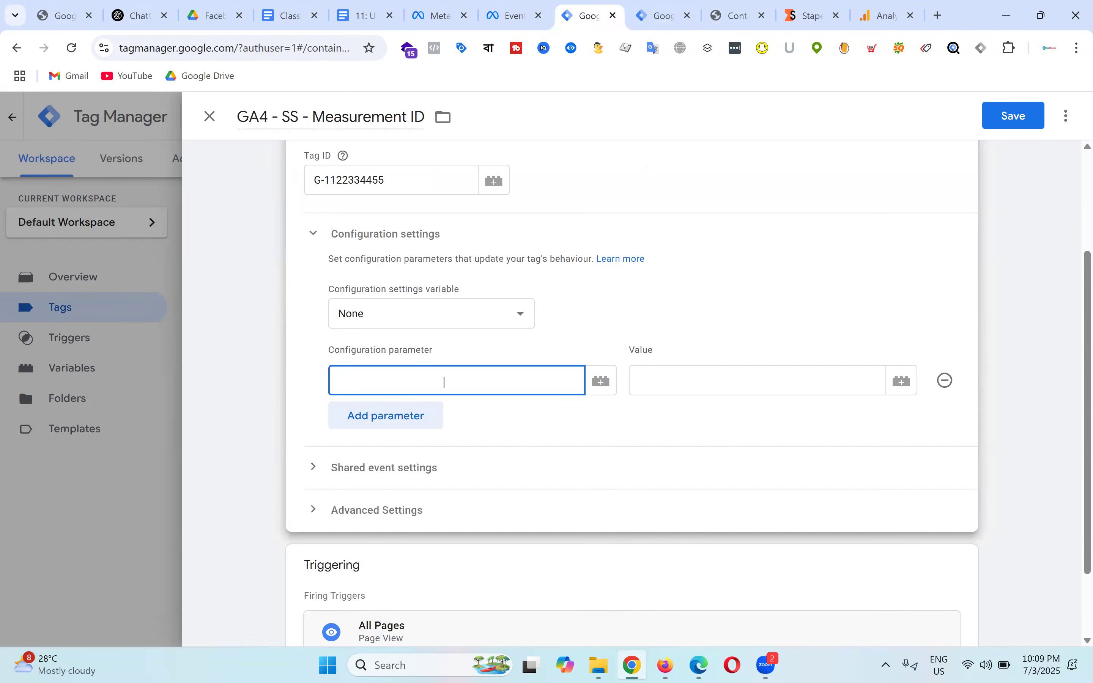
text(sere)
key(BackSpace)
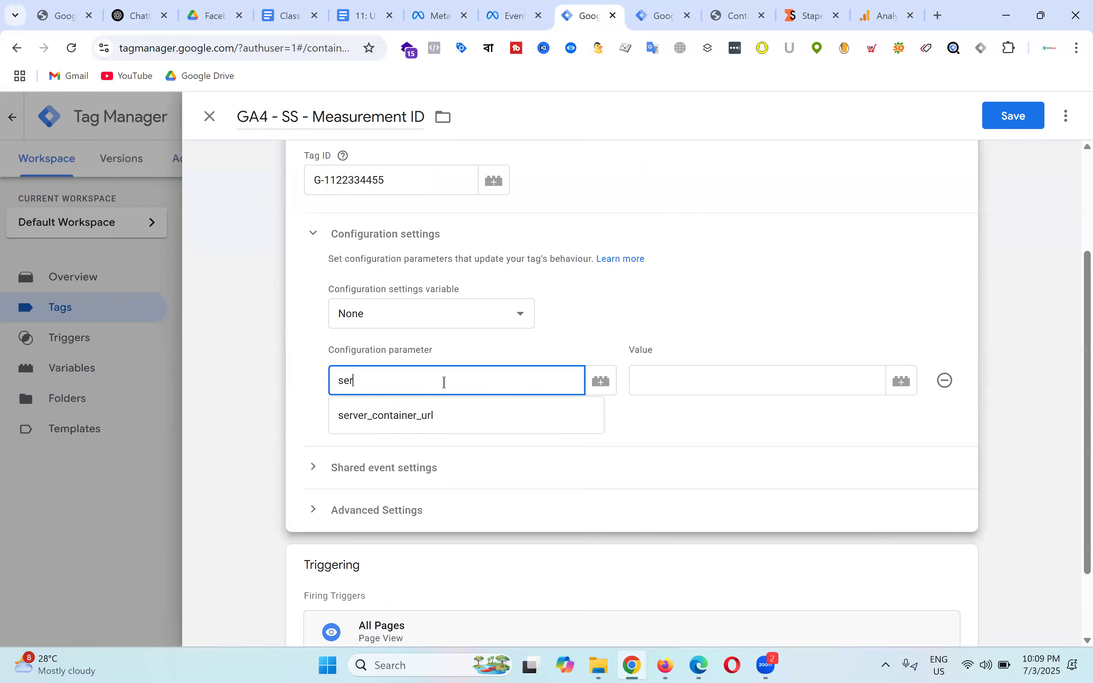
click(404, 414)
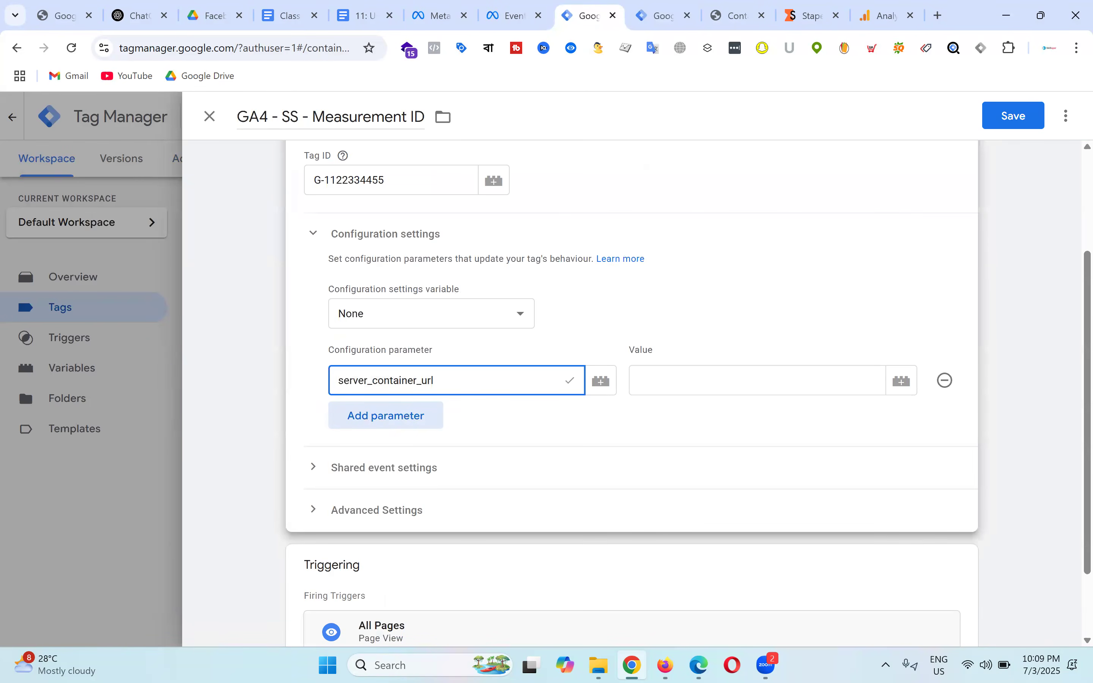
click(810, 7)
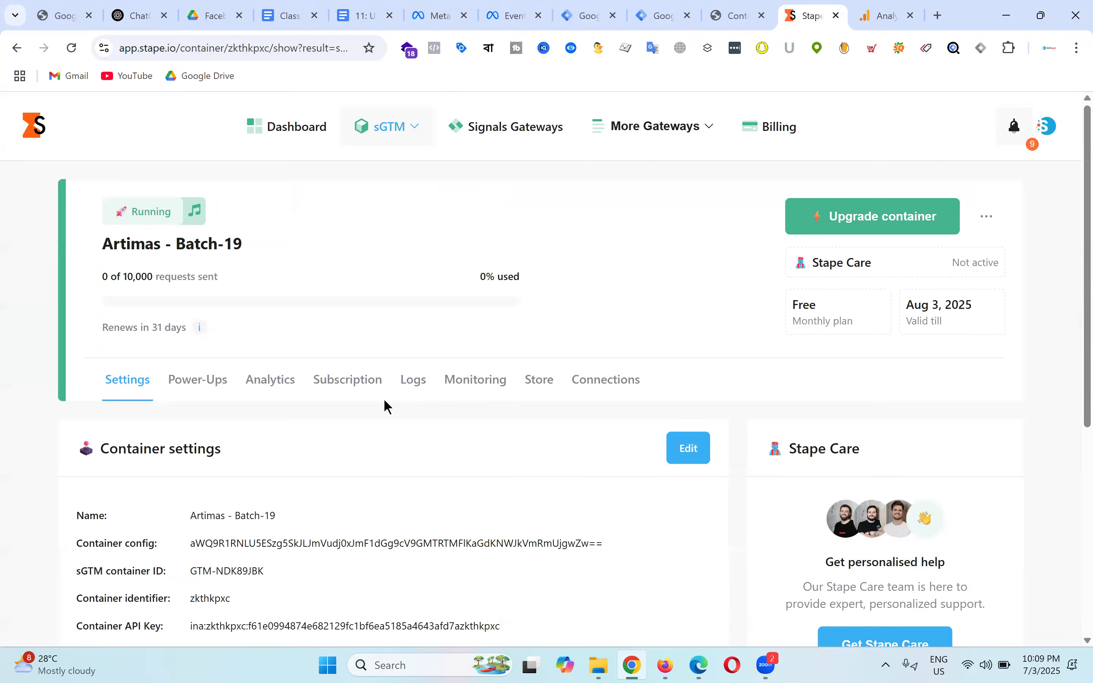
scroll(460, 356, down, 6)
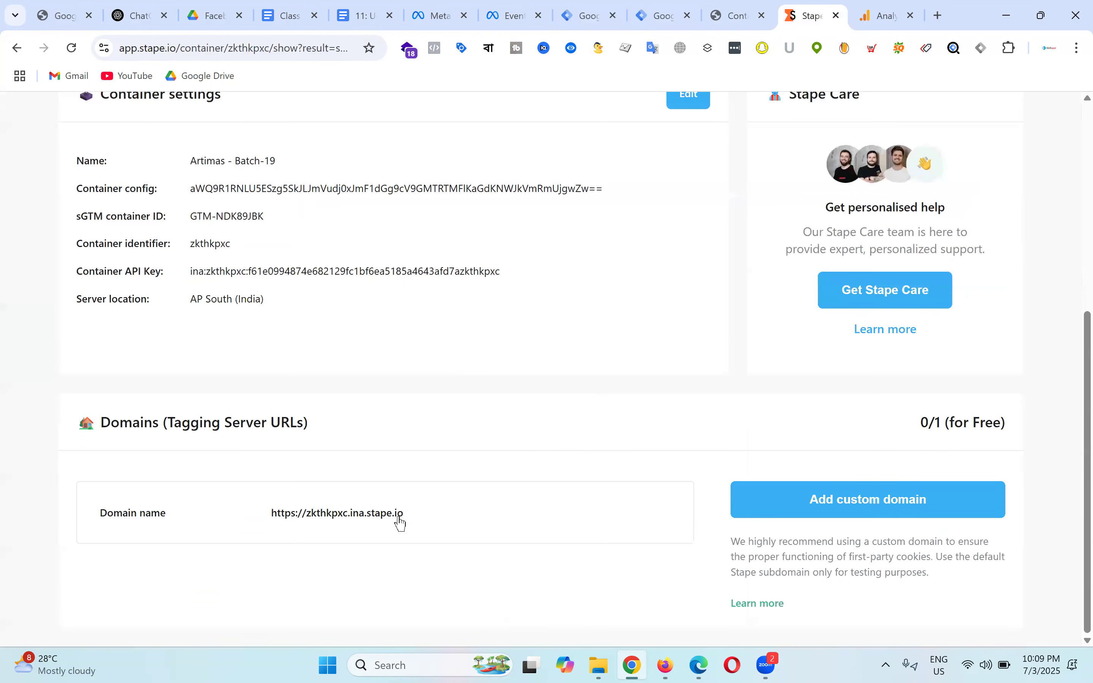
click(413, 515)
click(622, 7)
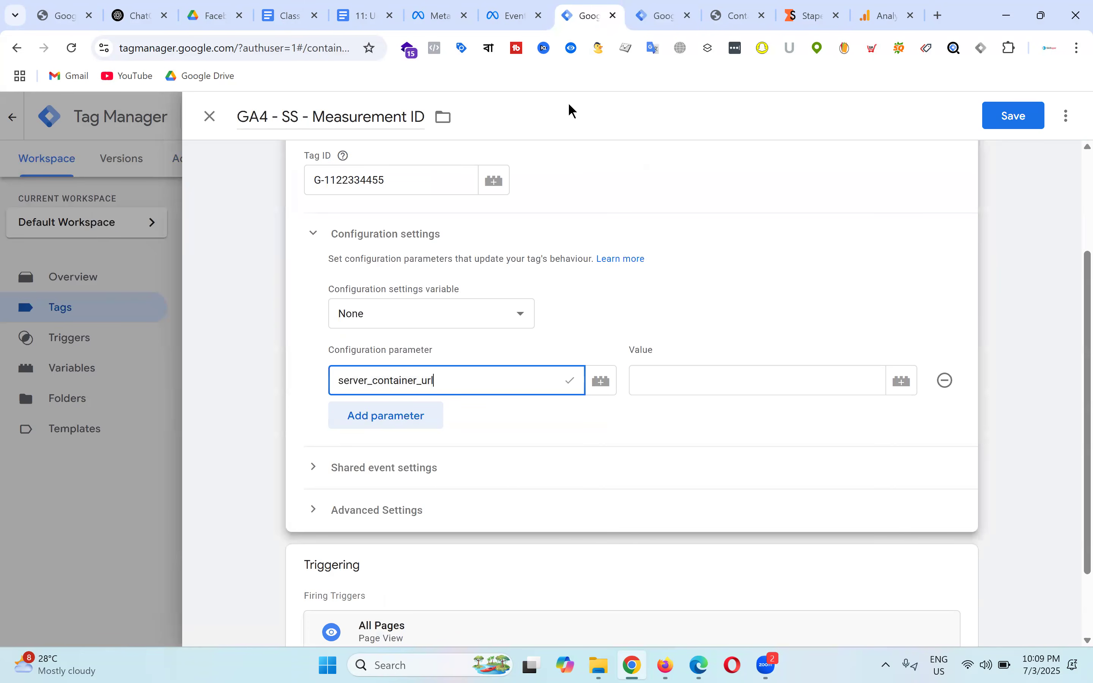
click(700, 379)
key(ctrl+v)
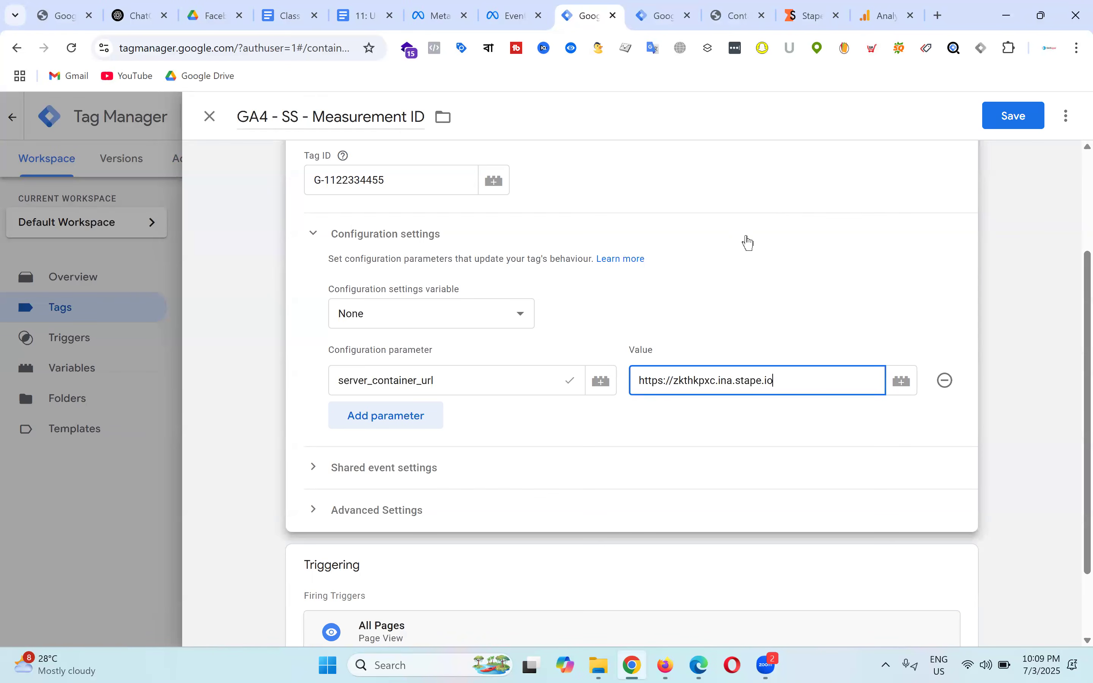
Step: Try saving the GA4 tag, get the stale-data error, and close the tag editor
scroll(820, 252, down, 2)
click(1019, 119)
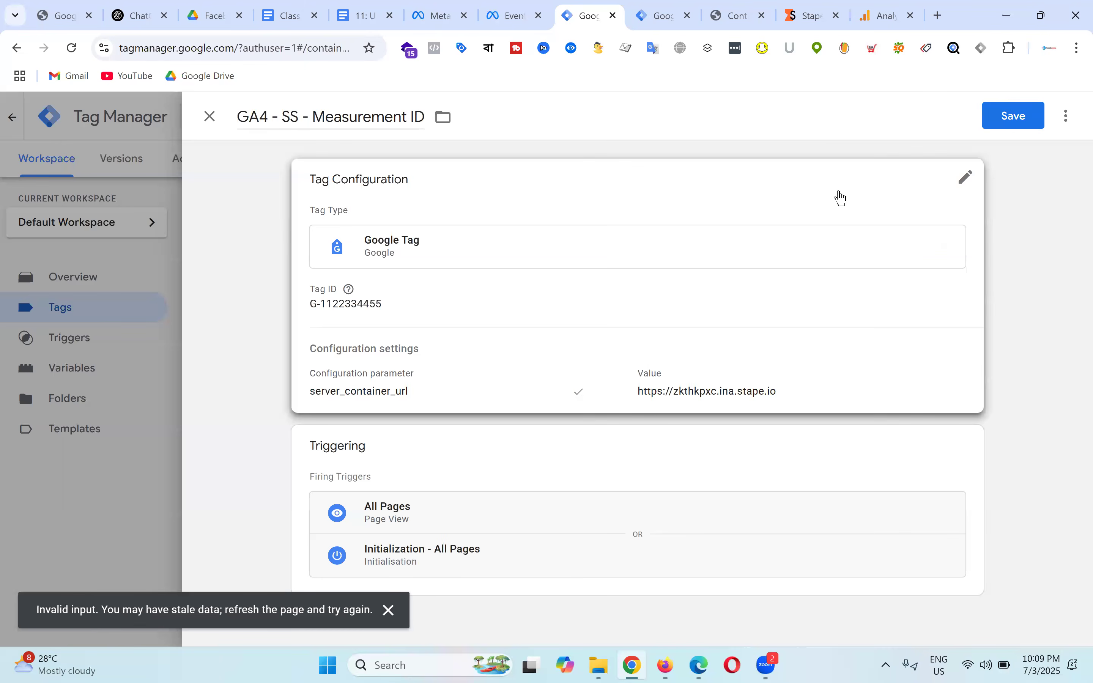
click(210, 118)
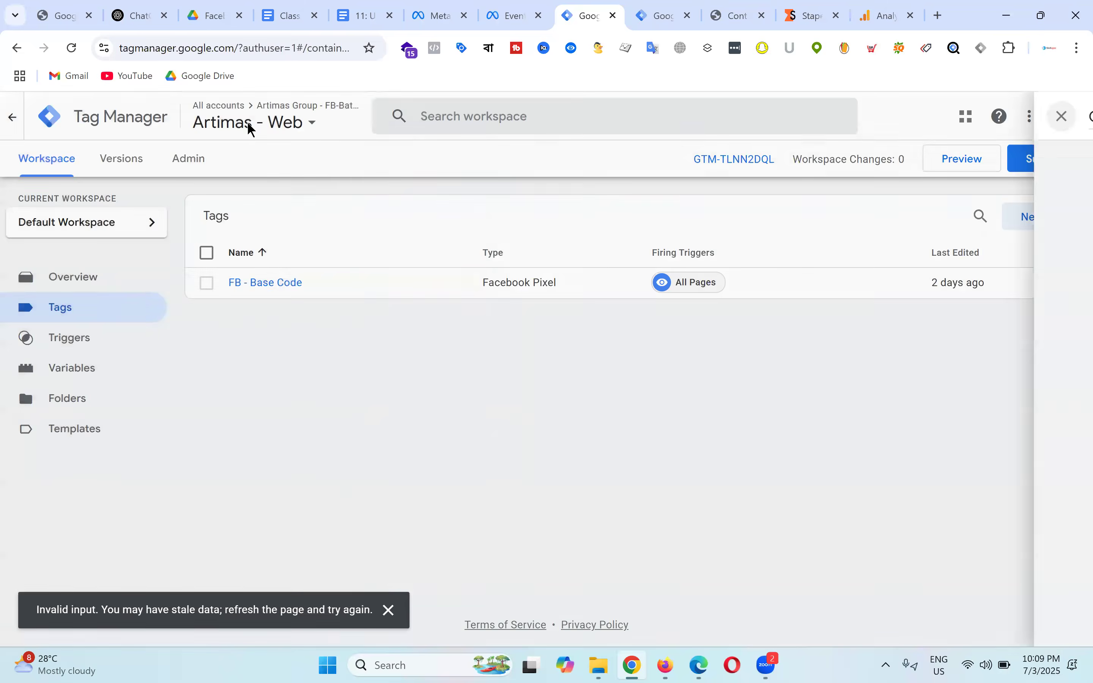
click(71, 48)
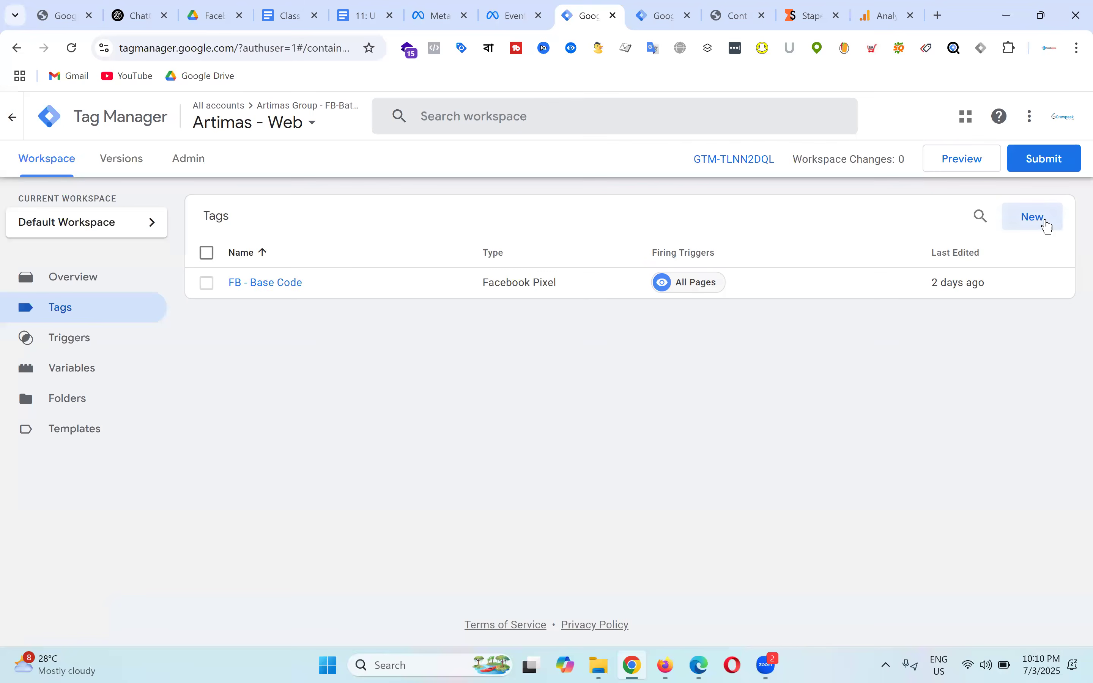
click(1034, 216)
click(641, 273)
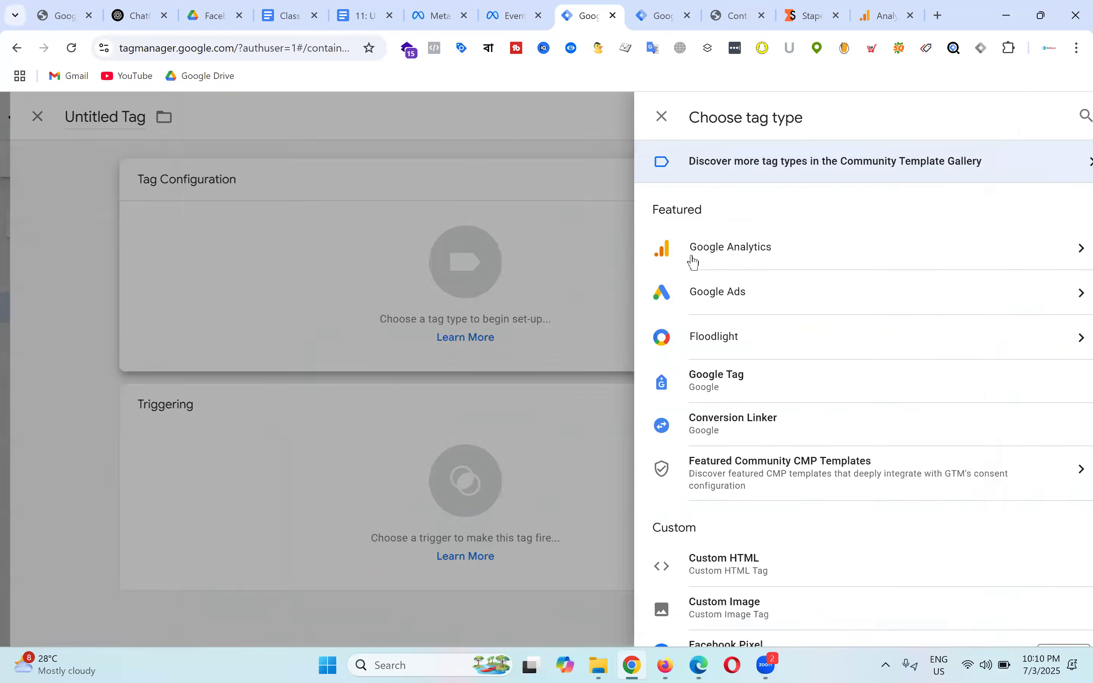
click(751, 263)
click(748, 227)
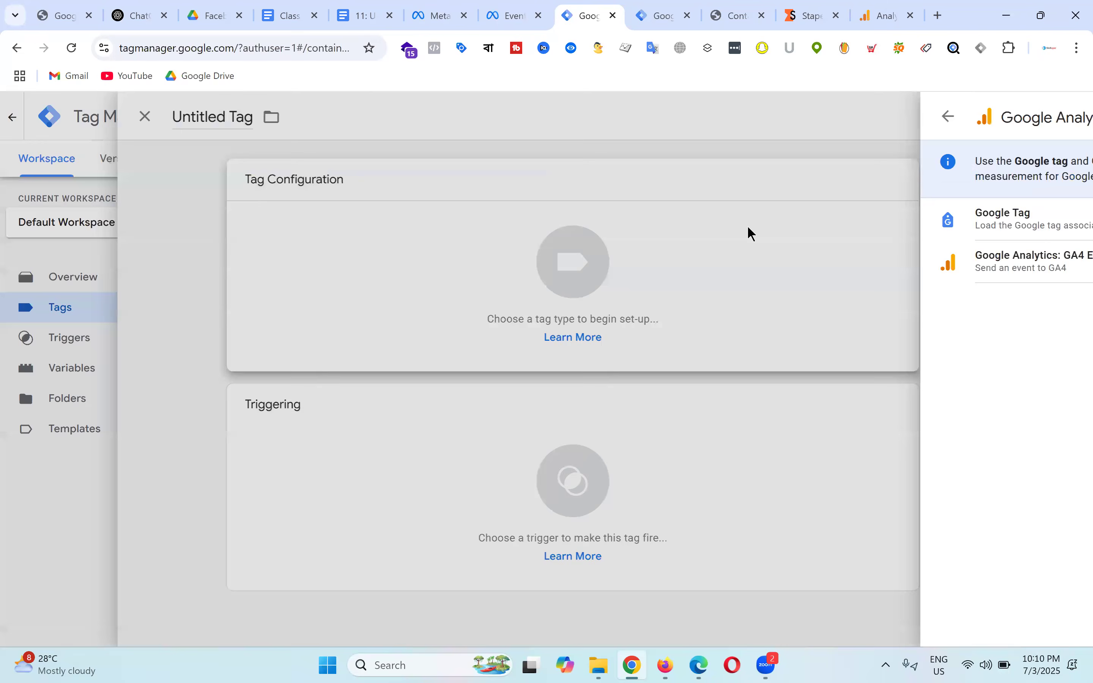
click(362, 332)
text(G-1122)
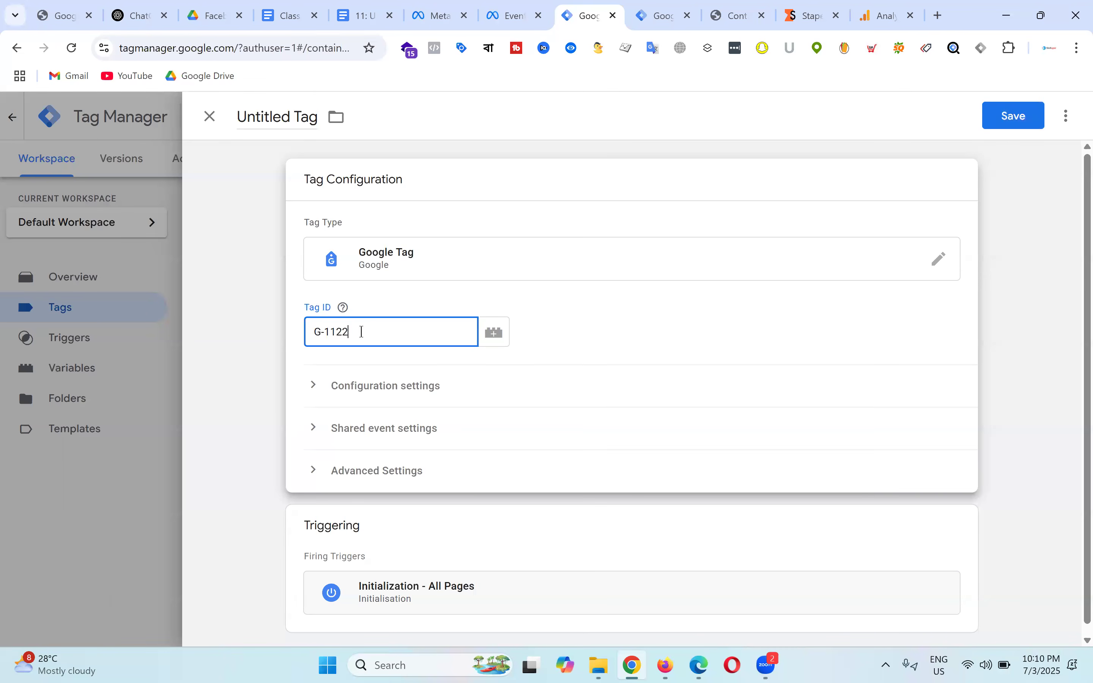
text(334455)
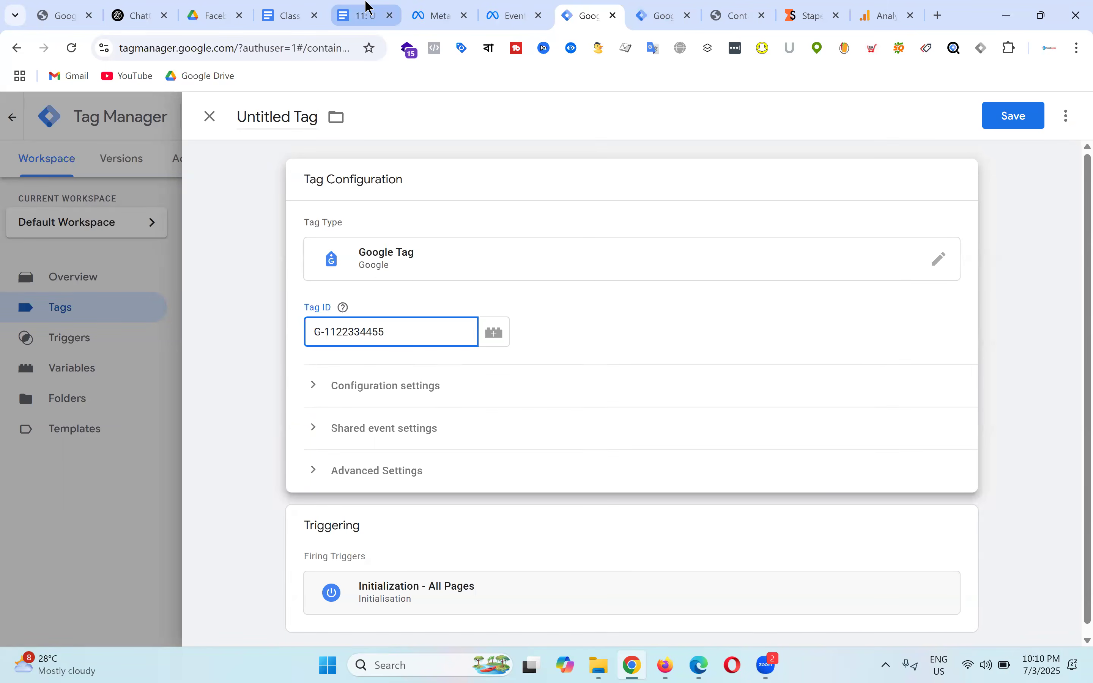
Step: Look up the full measurement ID G-X843BT035F in the Analytics web stream details
click(365, 14)
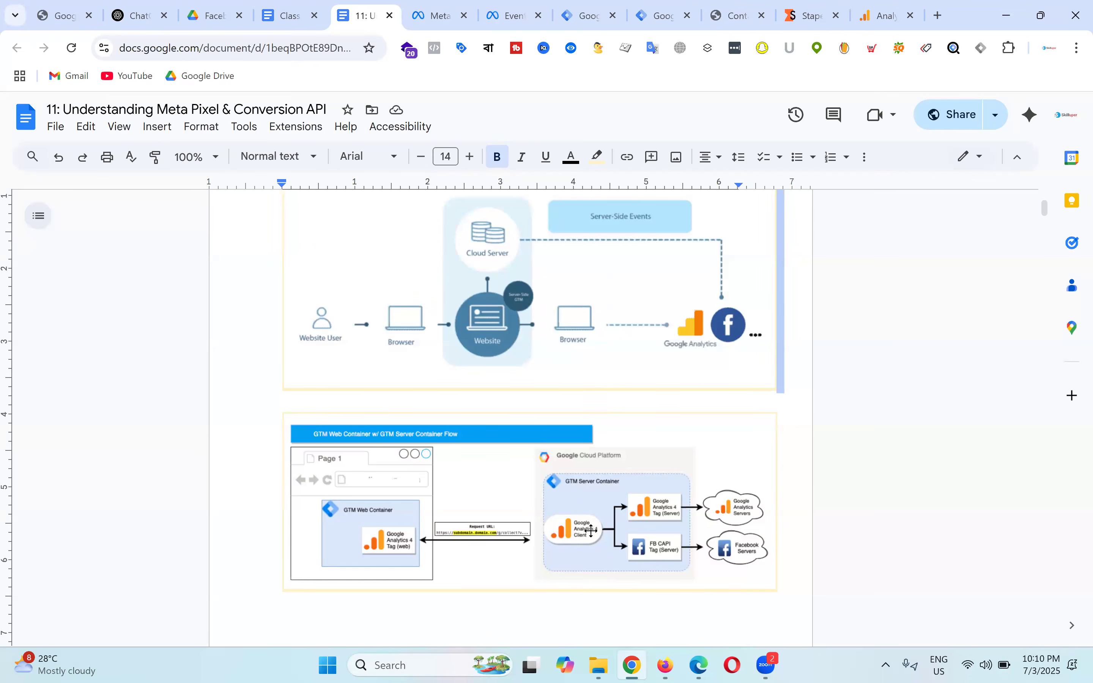
click(885, 13)
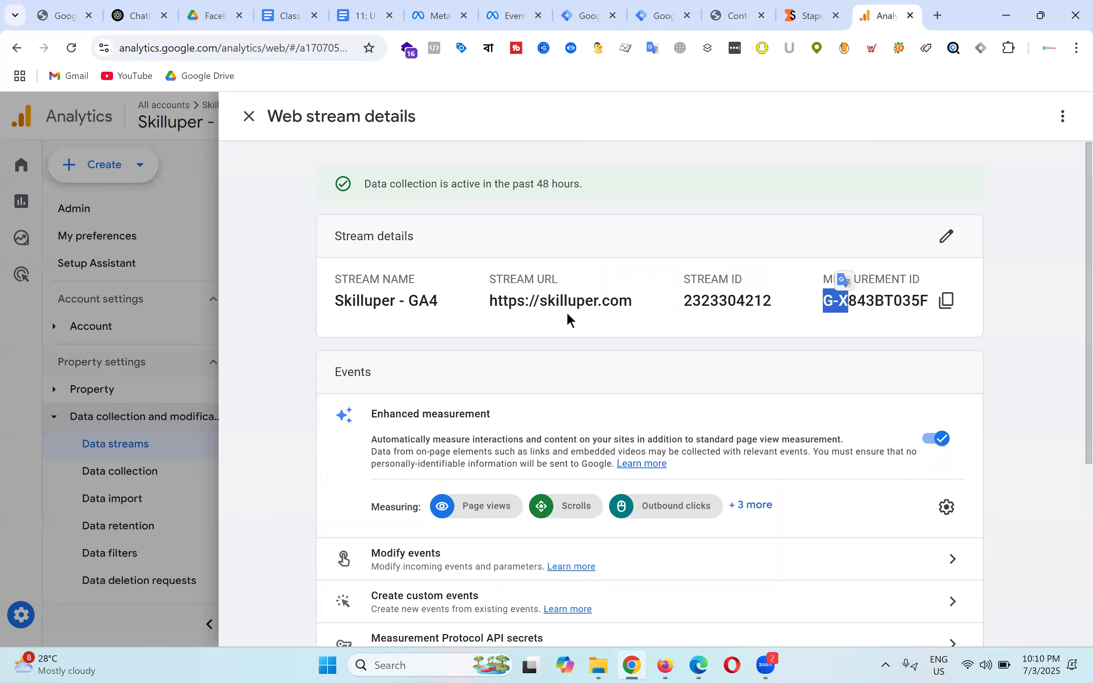
click(876, 300)
drag(823, 300, 939, 303)
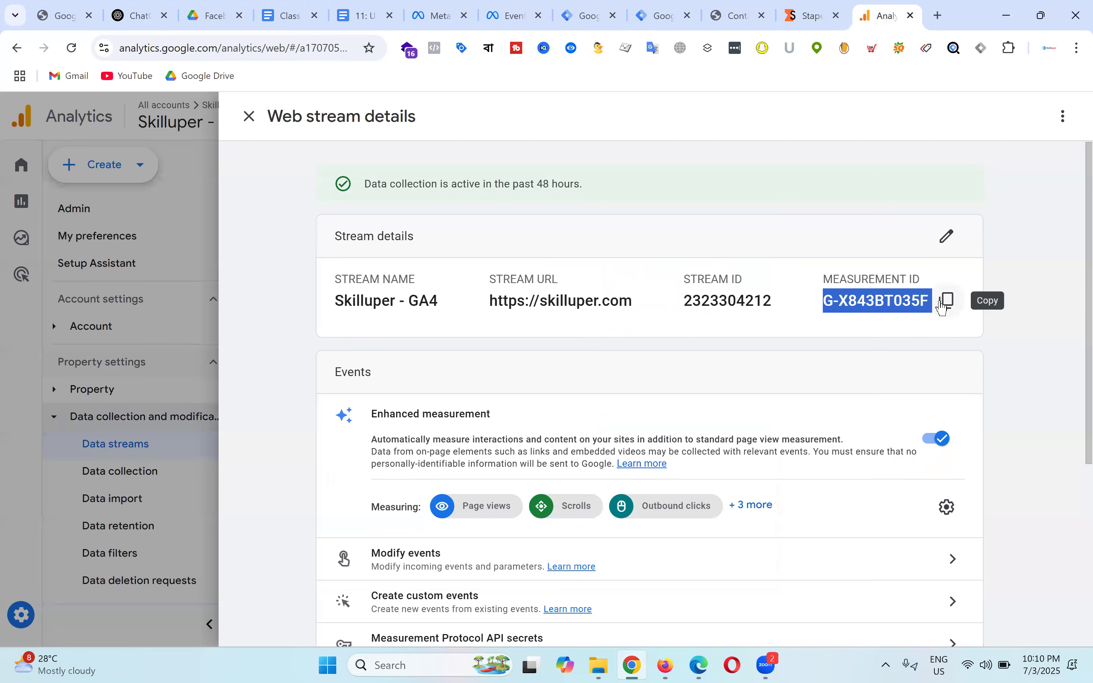
click(370, 6)
click(602, 7)
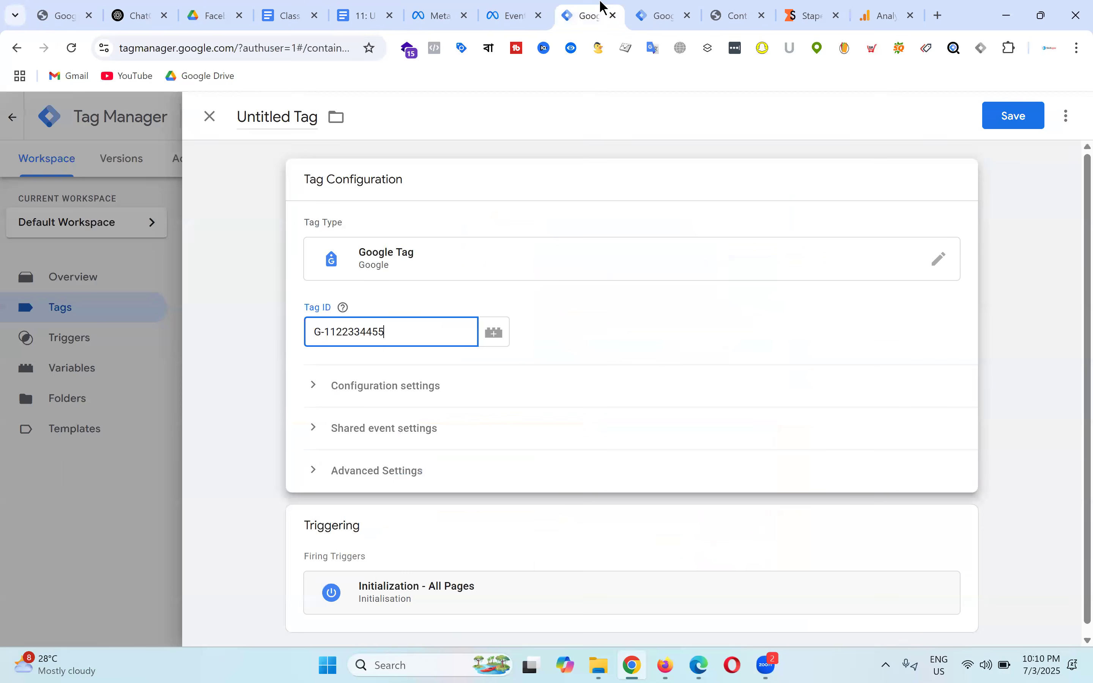
scroll(388, 407, down, 1)
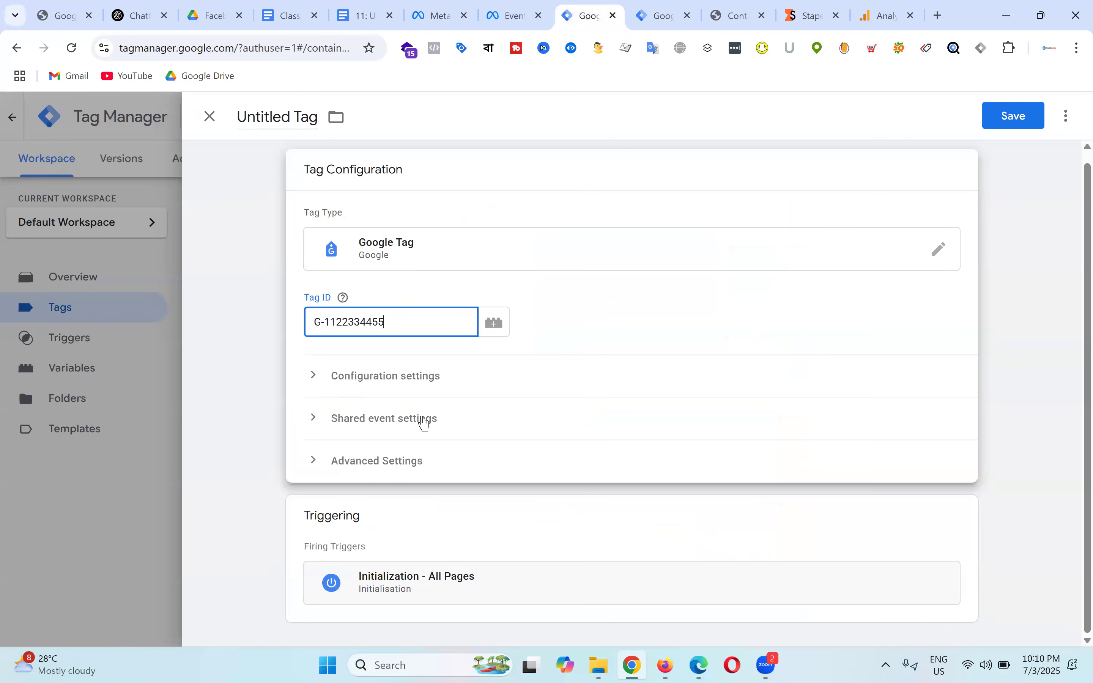
click(367, 387)
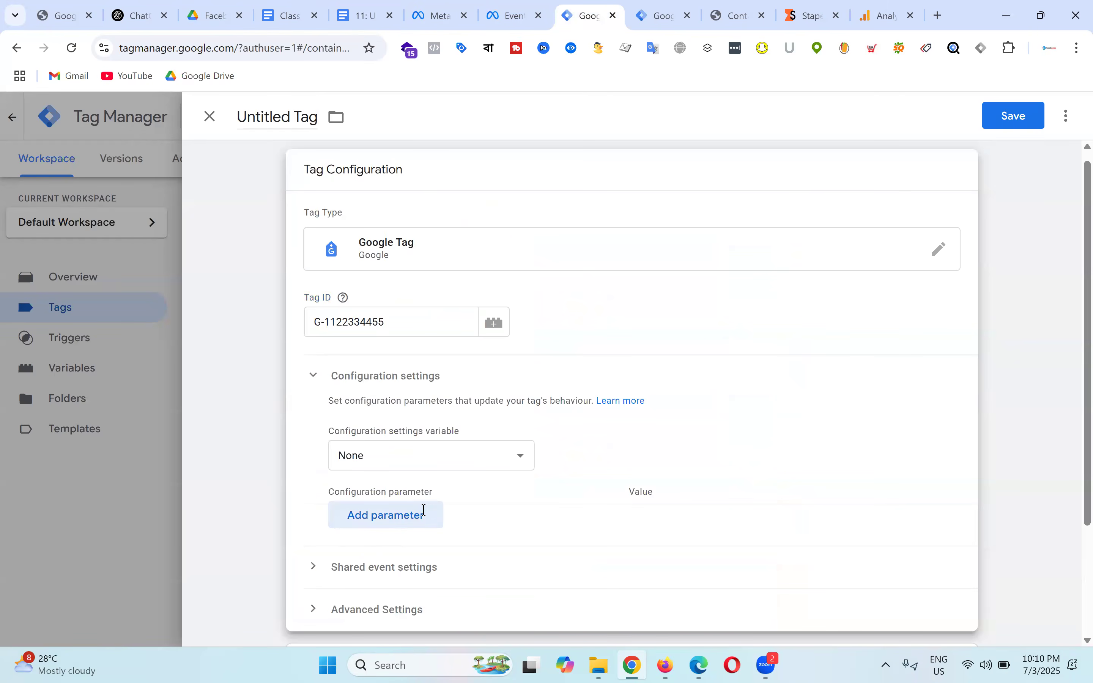
click(424, 516)
text(serve)
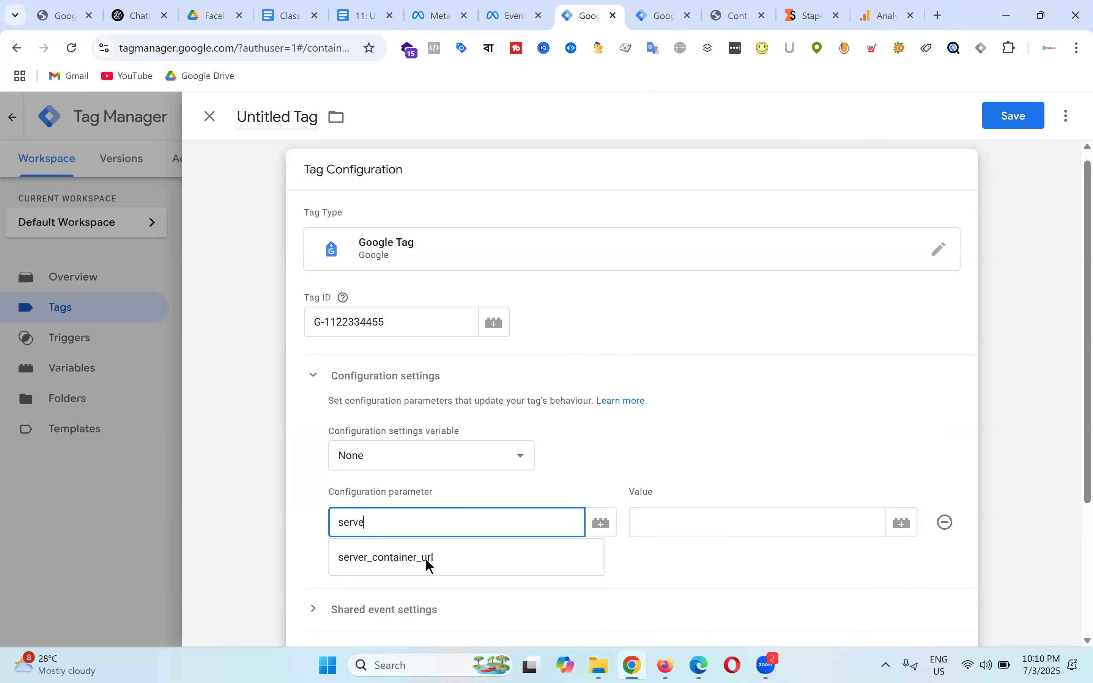
click(429, 559)
click(690, 515)
key(ctrl+v)
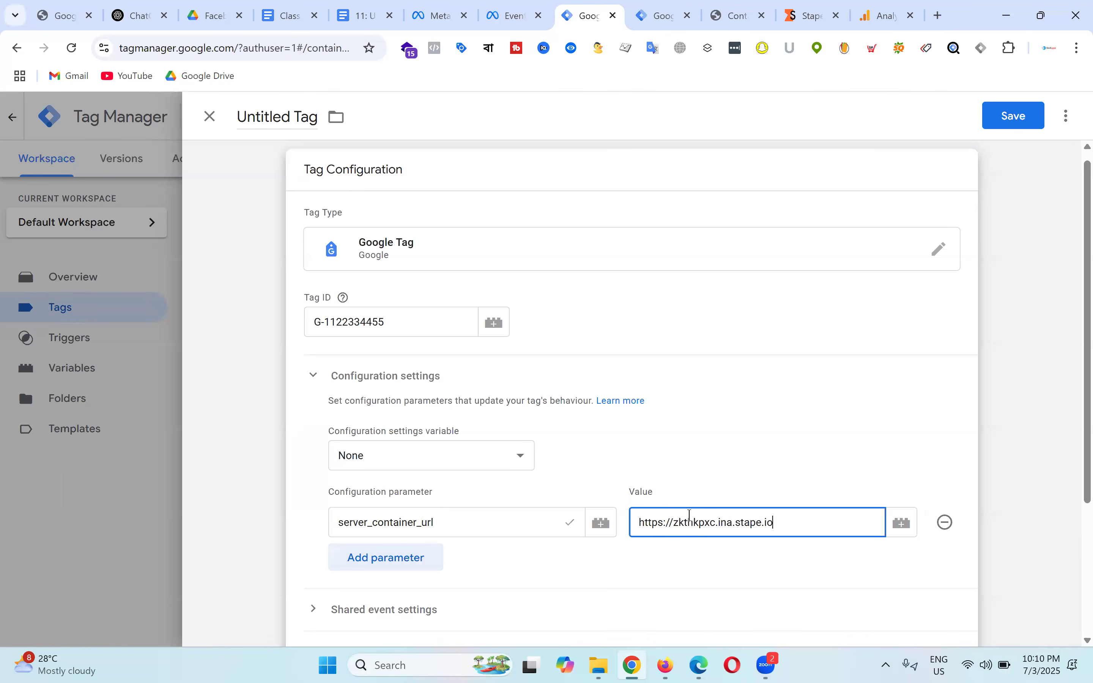
Step: Check the URL against the Stape container details and open the tag's Triggering section
click(803, 3)
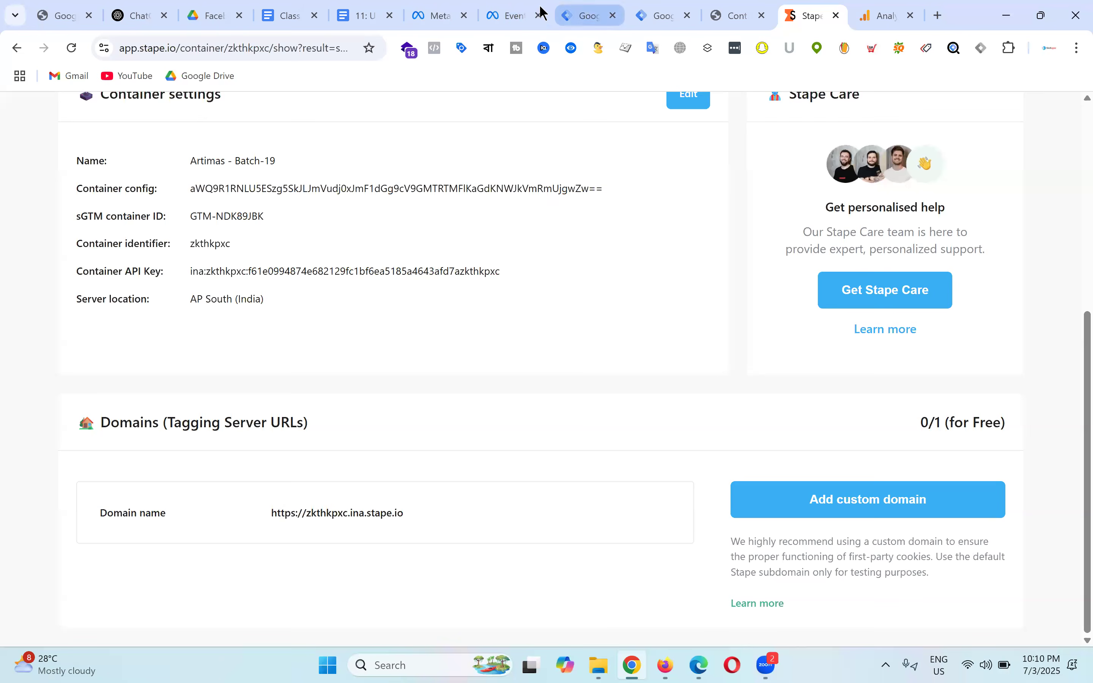
click(589, 18)
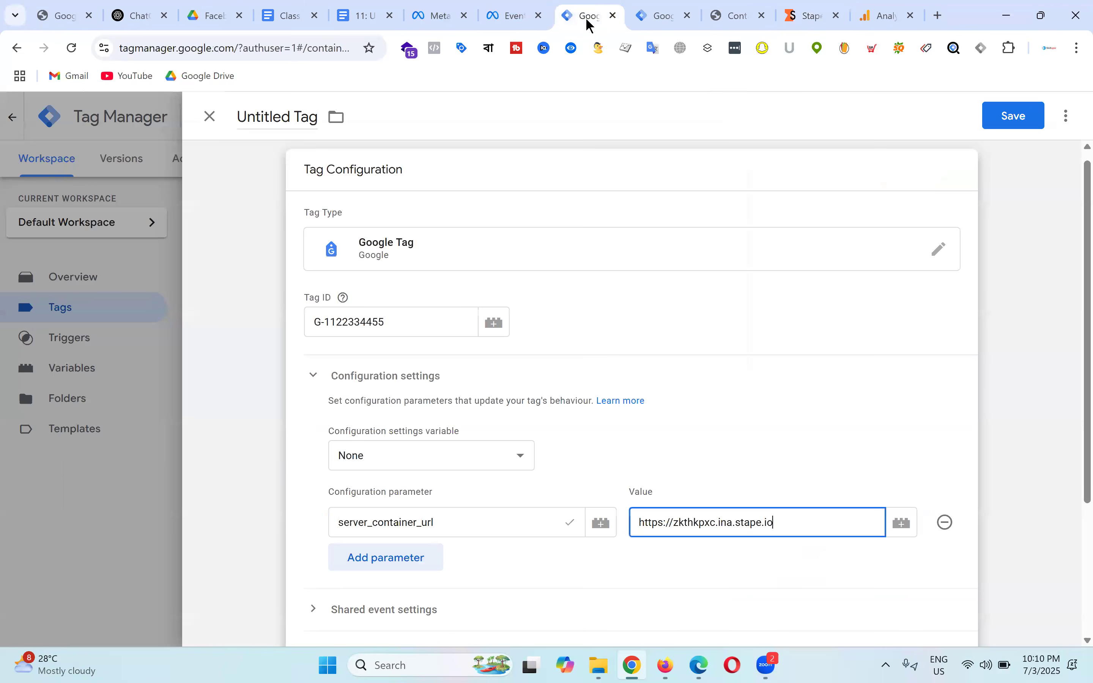
scroll(610, 429, down, 4)
click(627, 534)
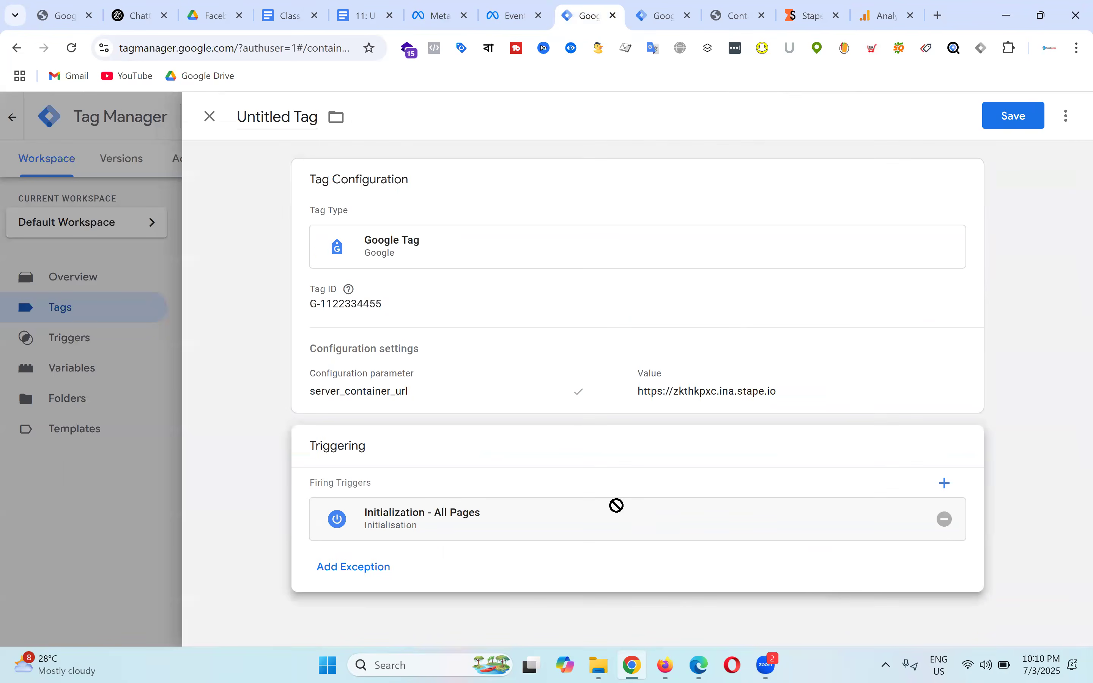
Step: Add the All Pages trigger, name the tag 'GA4 - SS - Measurement ID', and save it
click(945, 483)
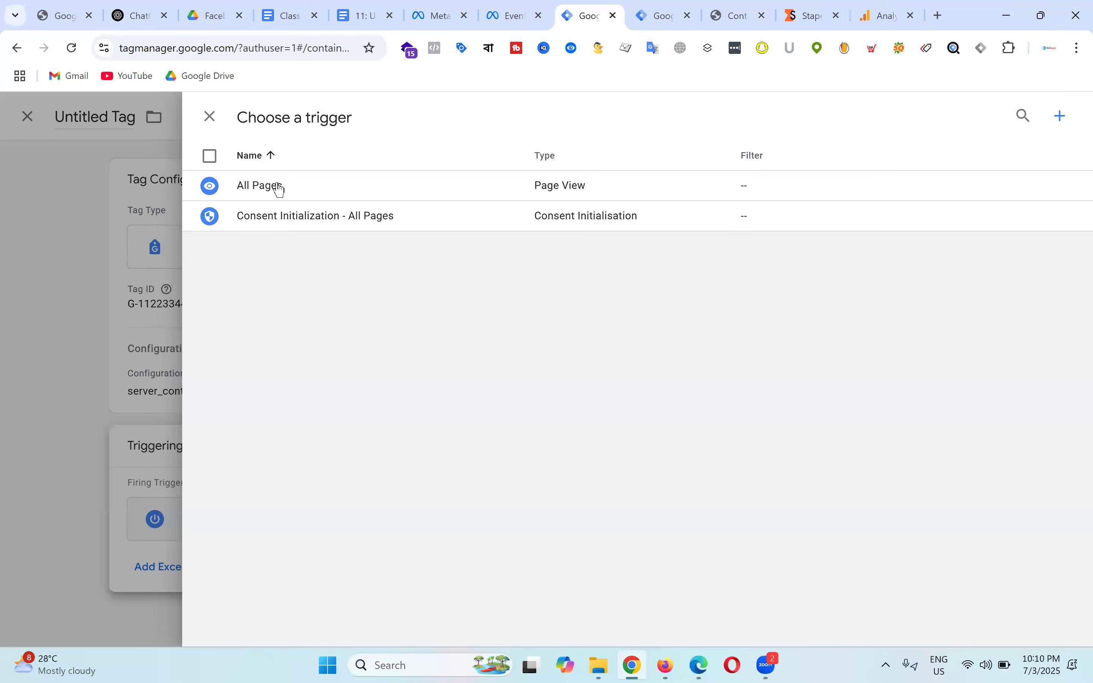
click(276, 185)
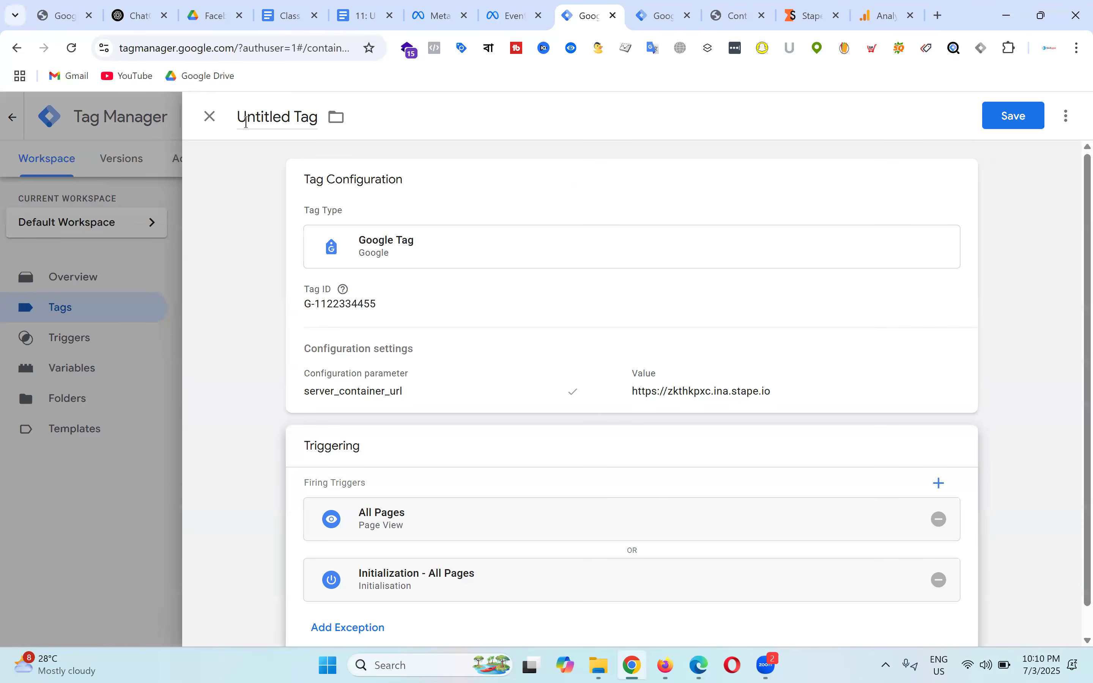
click(248, 118)
key(ctrl+a)
text(G)
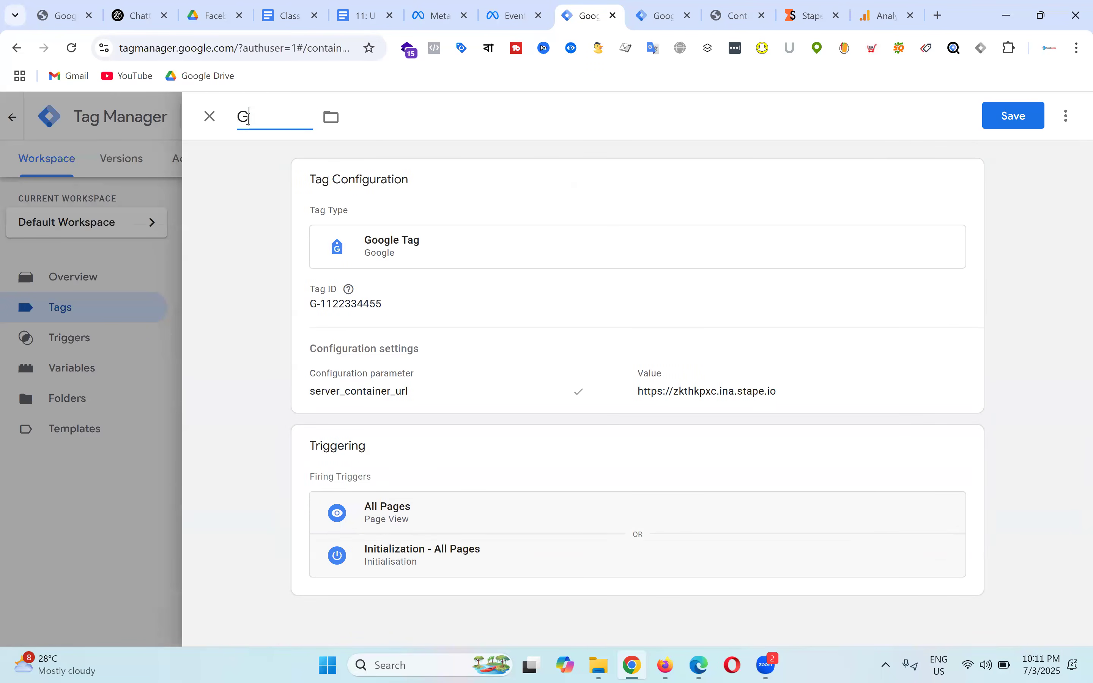
text(A4 - SS - FB -)
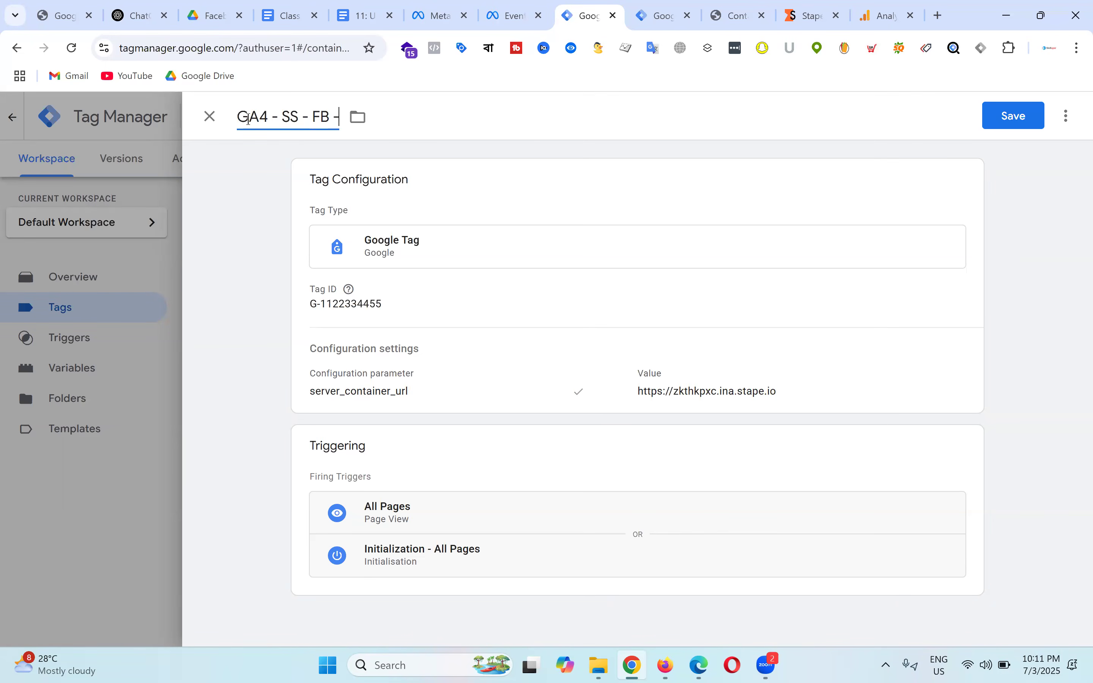
text( Measurement ID)
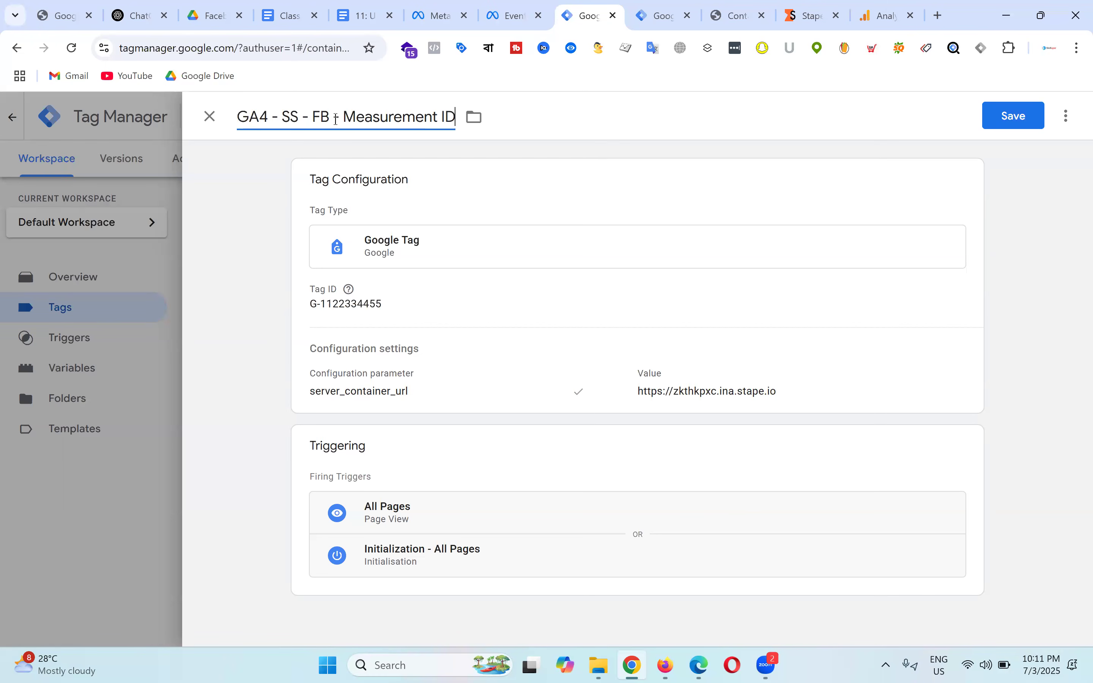
drag(330, 116, 313, 116)
key(BackSpace)
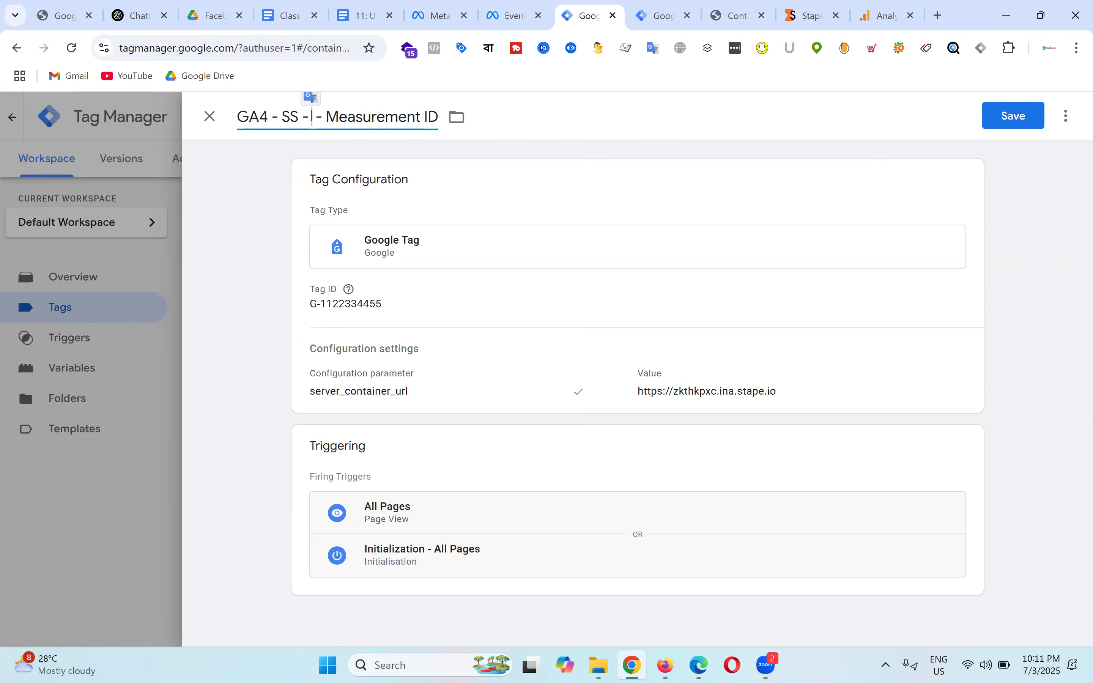
key(Delete)
key(Delete)
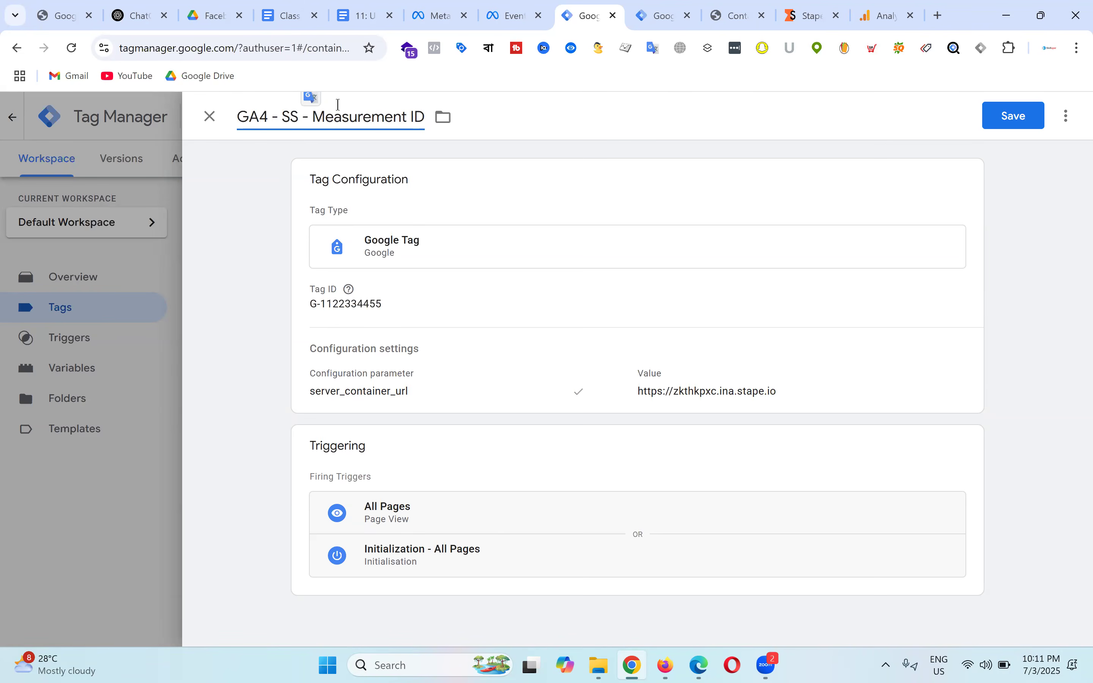
click(1013, 118)
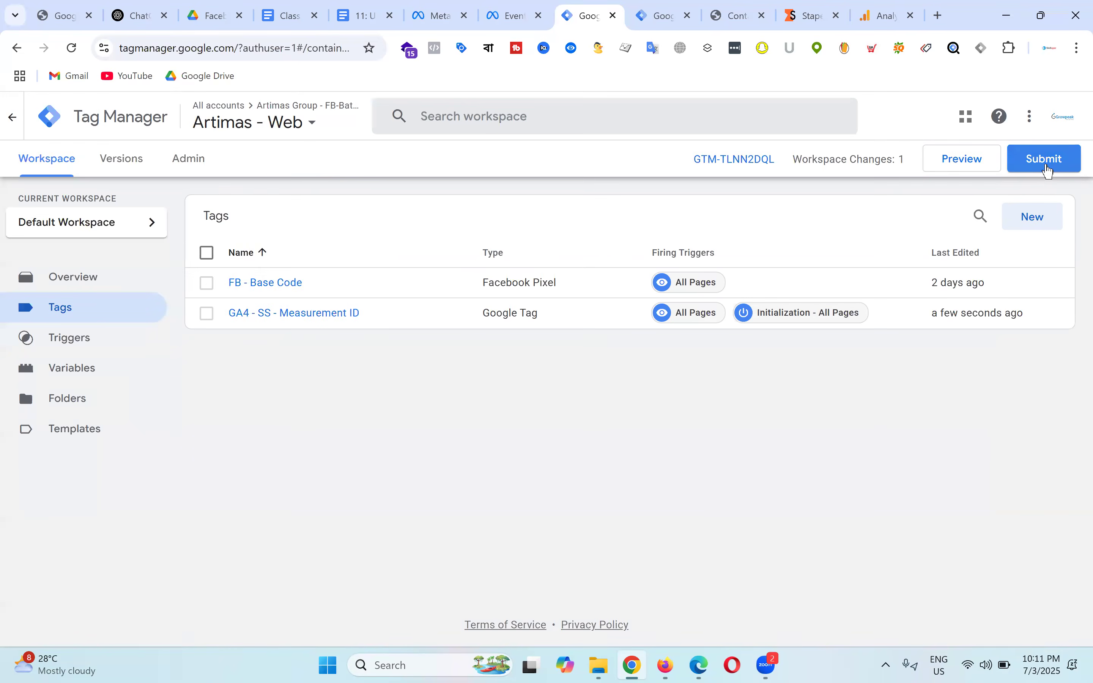
Step: Publish the web container as Version 4 without a version description, then view the course notes
click(1048, 160)
click(1032, 123)
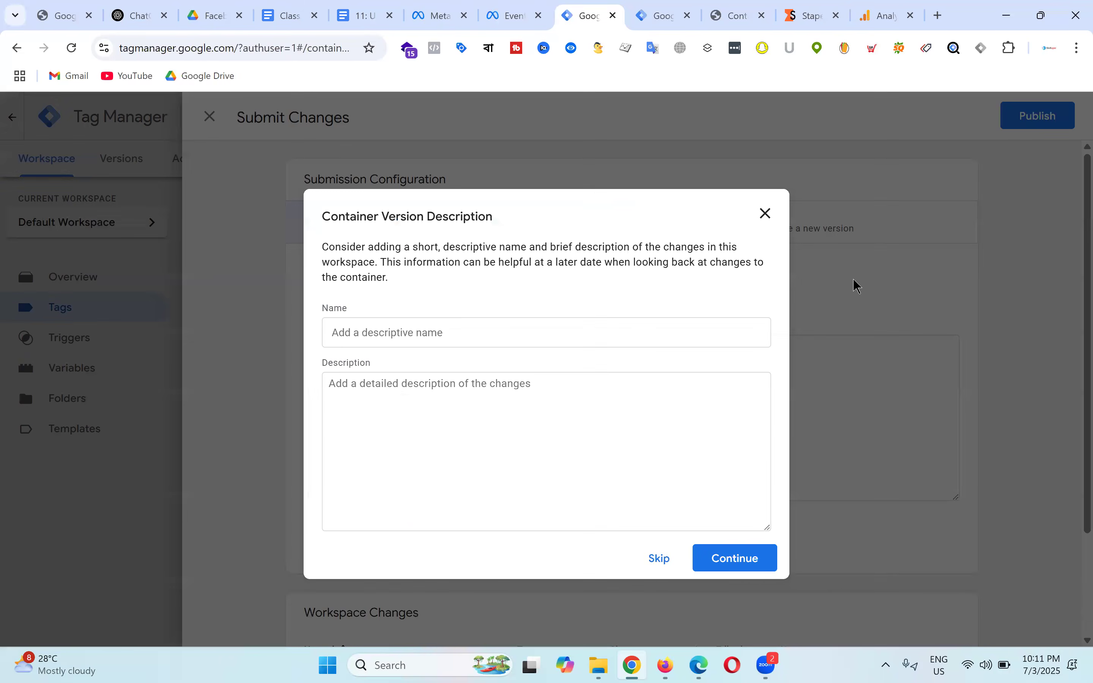
click(735, 560)
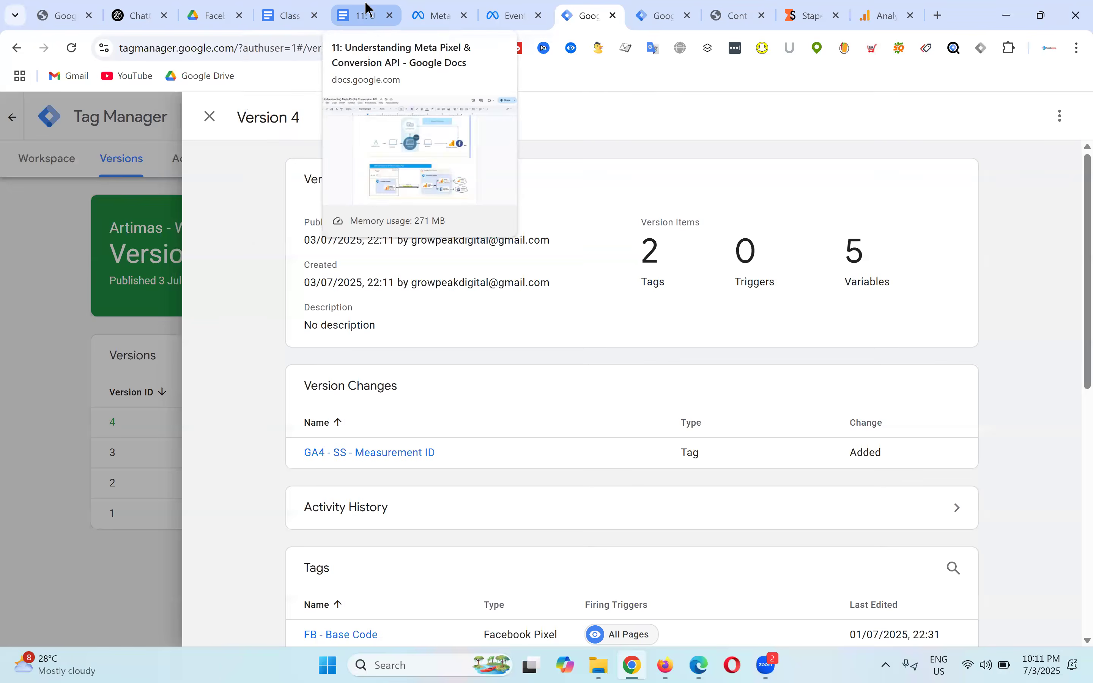
click(368, 15)
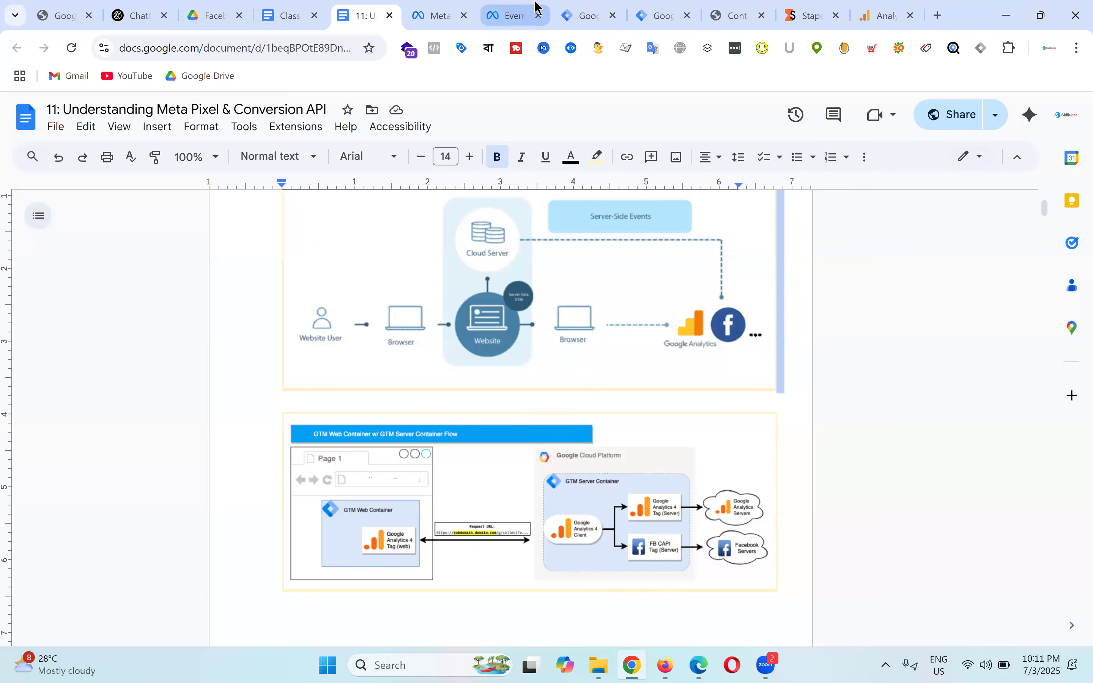
Step: Close the server container's settings panel and go to its workspace overview
click(653, 15)
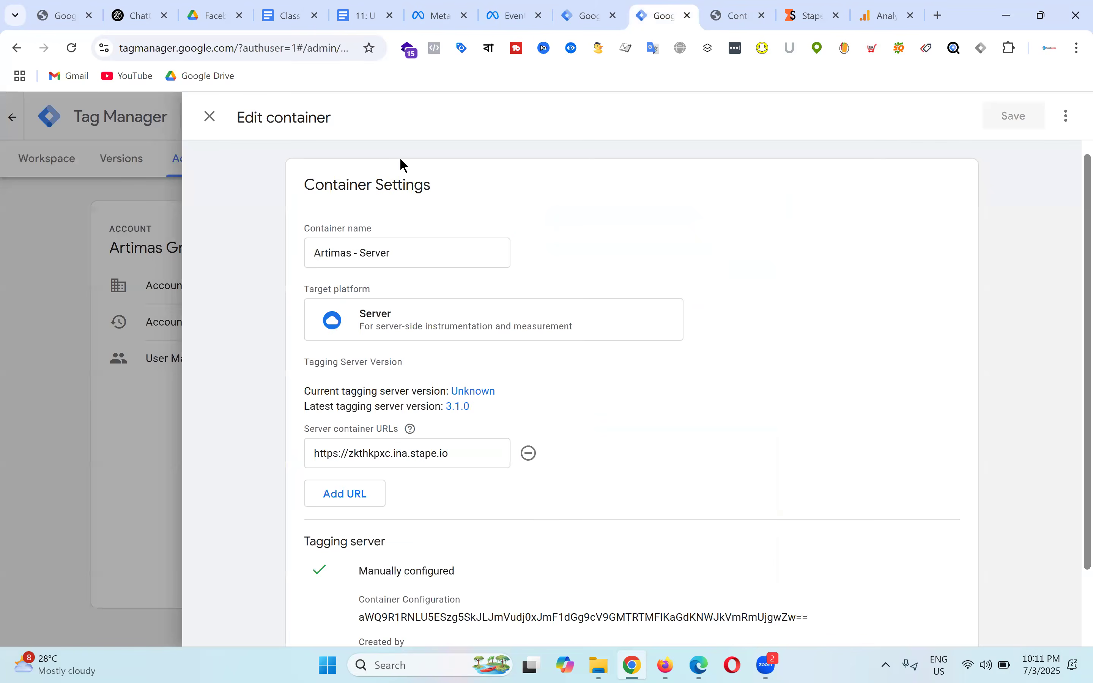
click(210, 116)
click(45, 158)
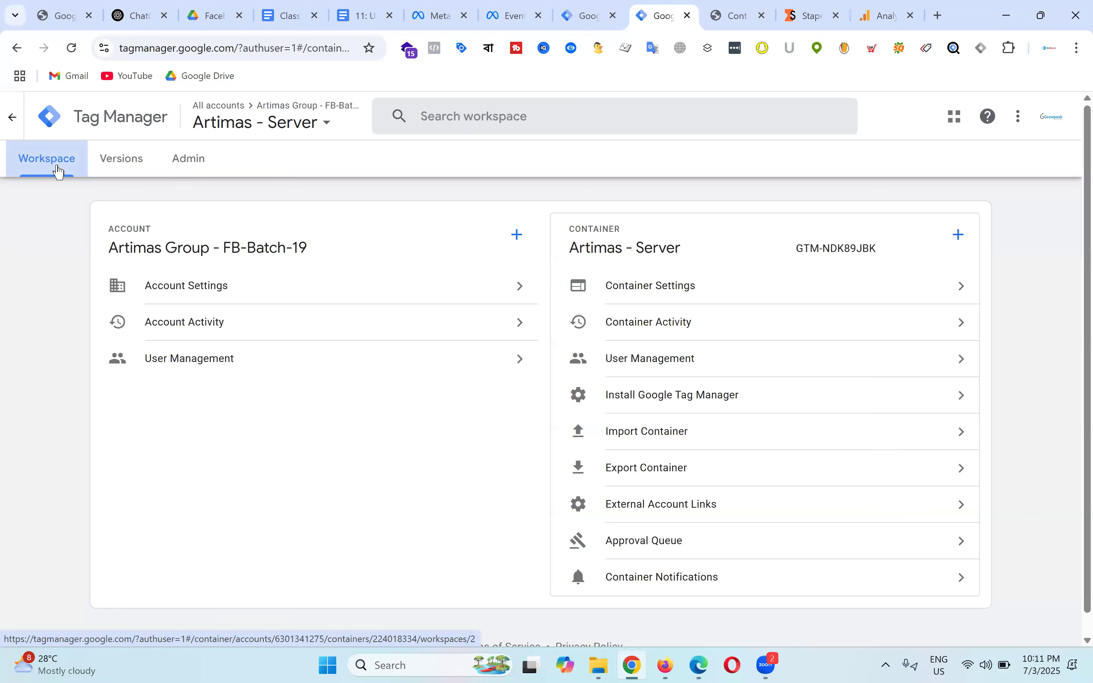
click(185, 164)
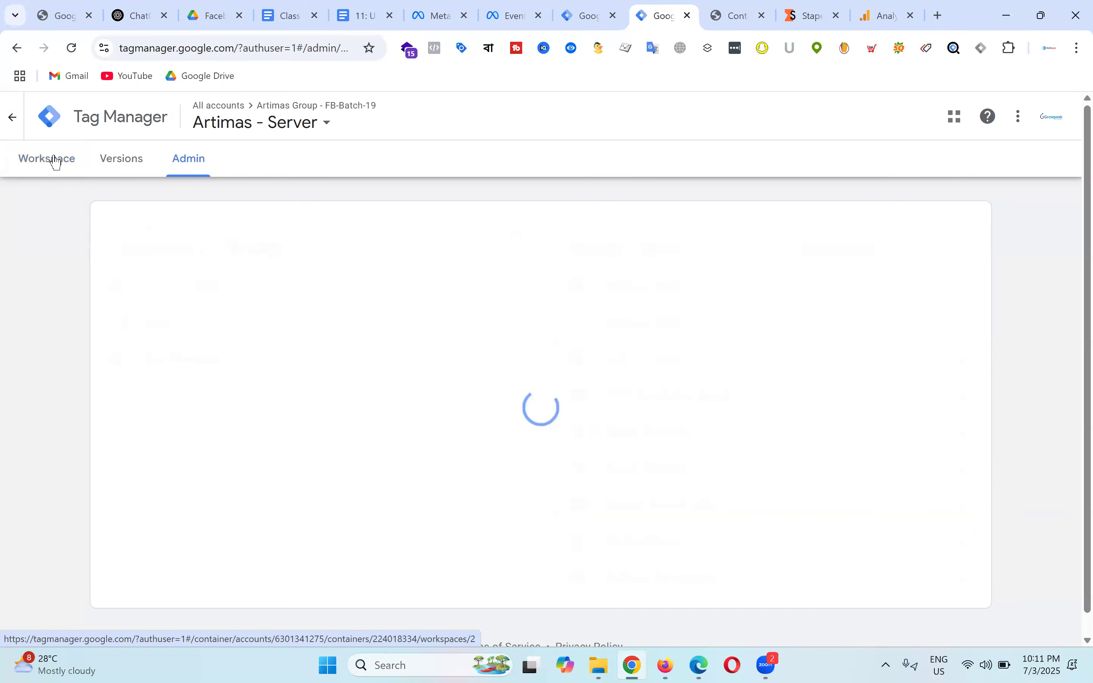
click(55, 160)
Step: Publish Artimas - Server as Version 2 without a description and launch its preview
click(1032, 160)
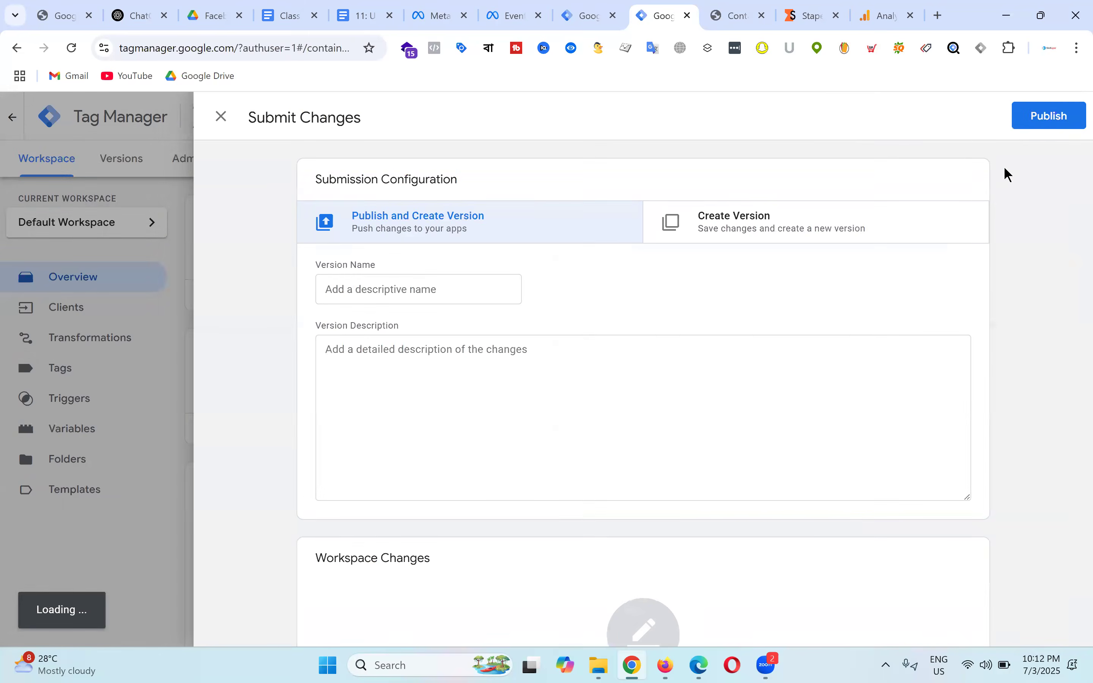
click(1037, 119)
click(768, 558)
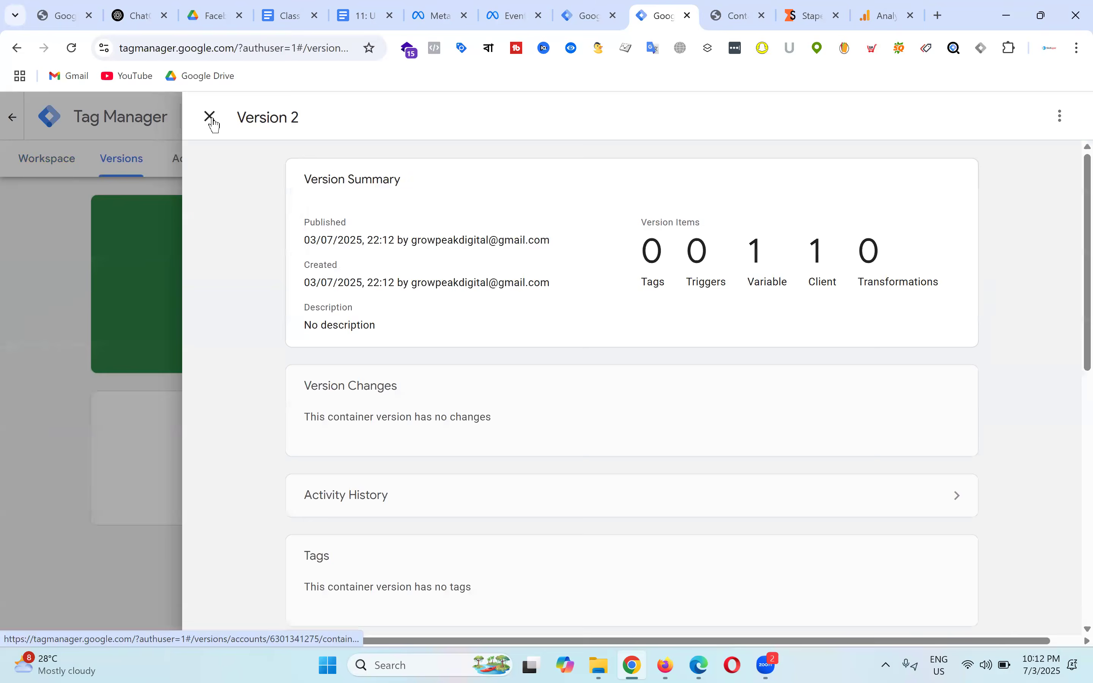
click(210, 118)
click(47, 171)
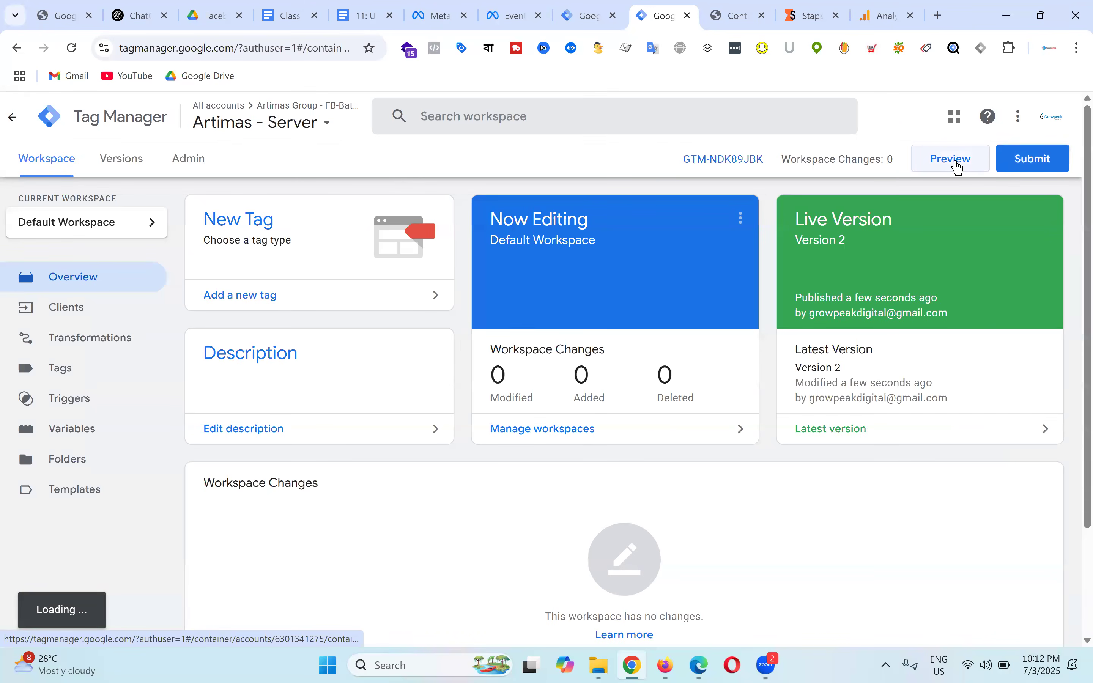
click(958, 167)
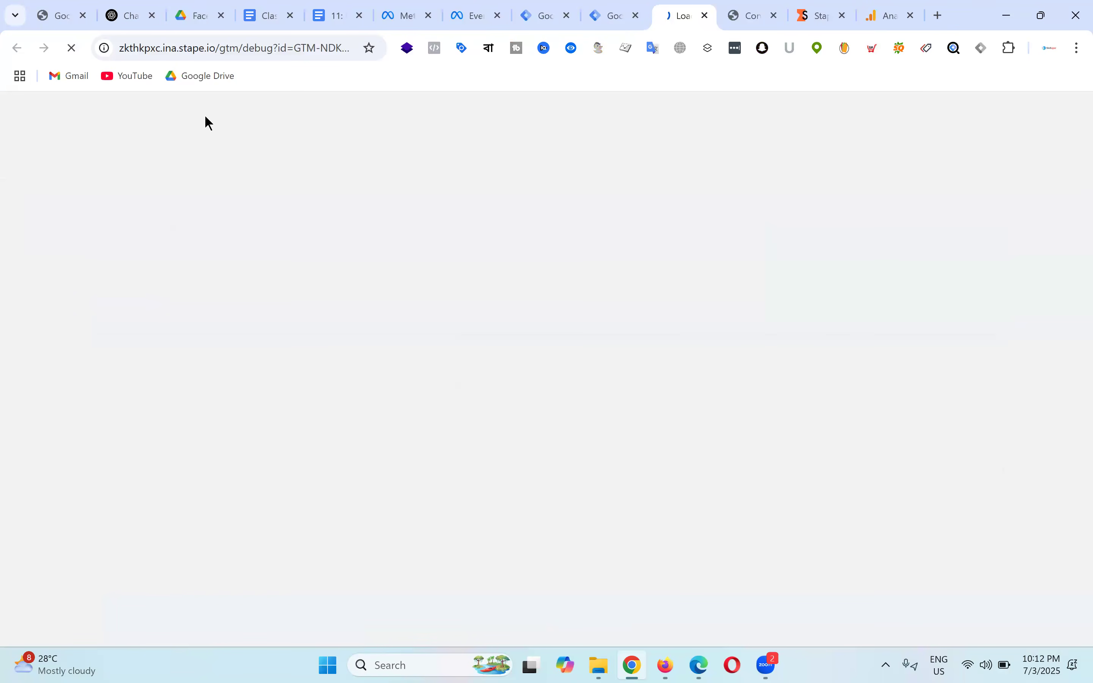
Step: Look up the tagging server URL on the Stape container page while server preview loads
click(546, 15)
click(34, 164)
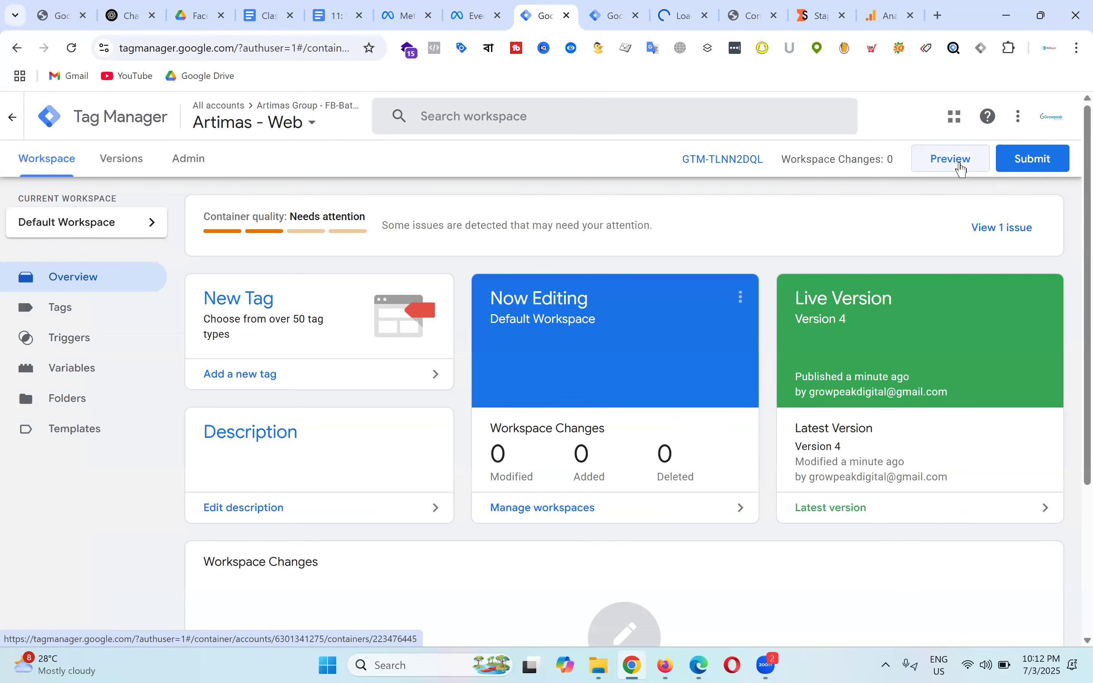
click(687, 10)
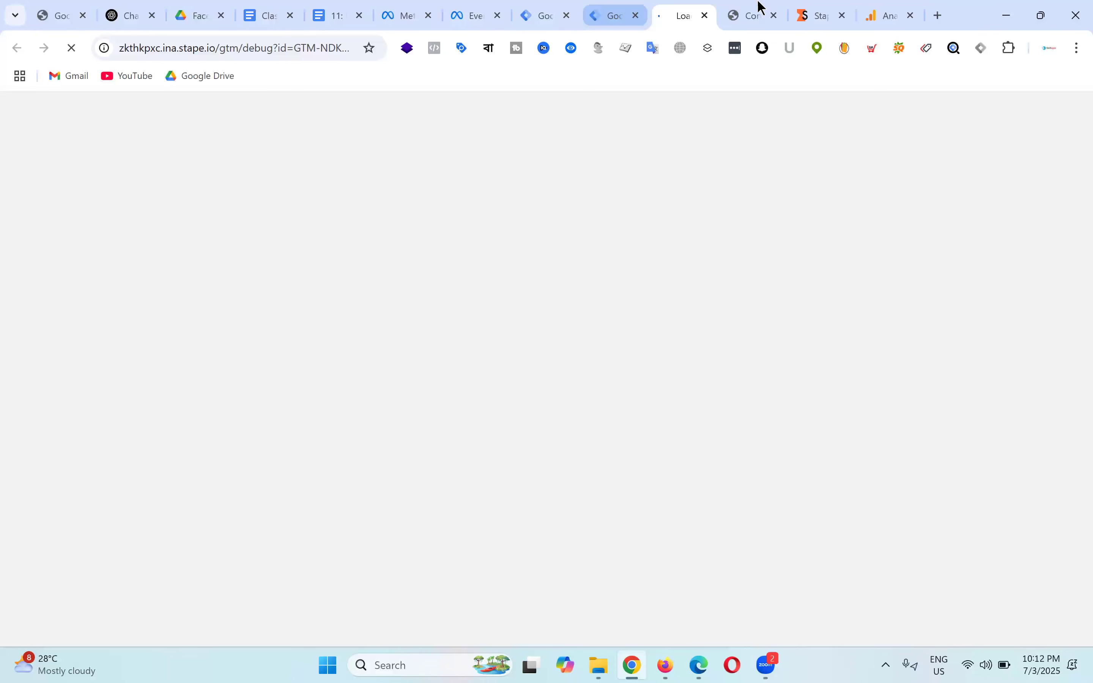
click(830, 10)
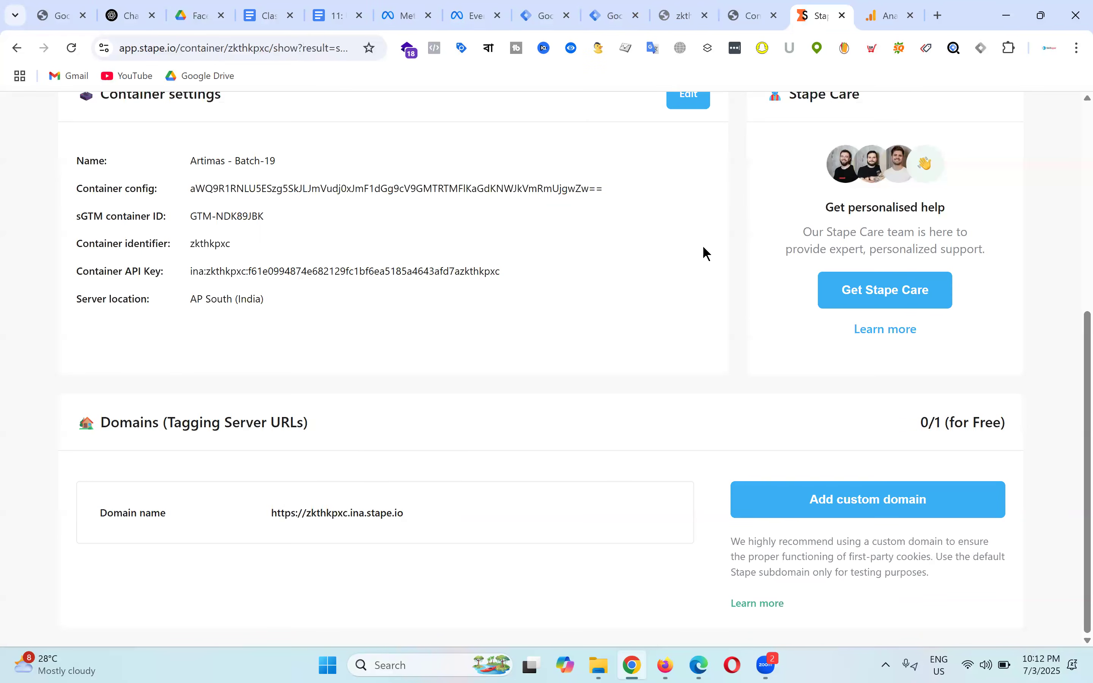
Step: Send a test request to the Stape tagging server URL with a test query string
click(944, 16)
text(https://zkthkpxc.ina.stape.io)
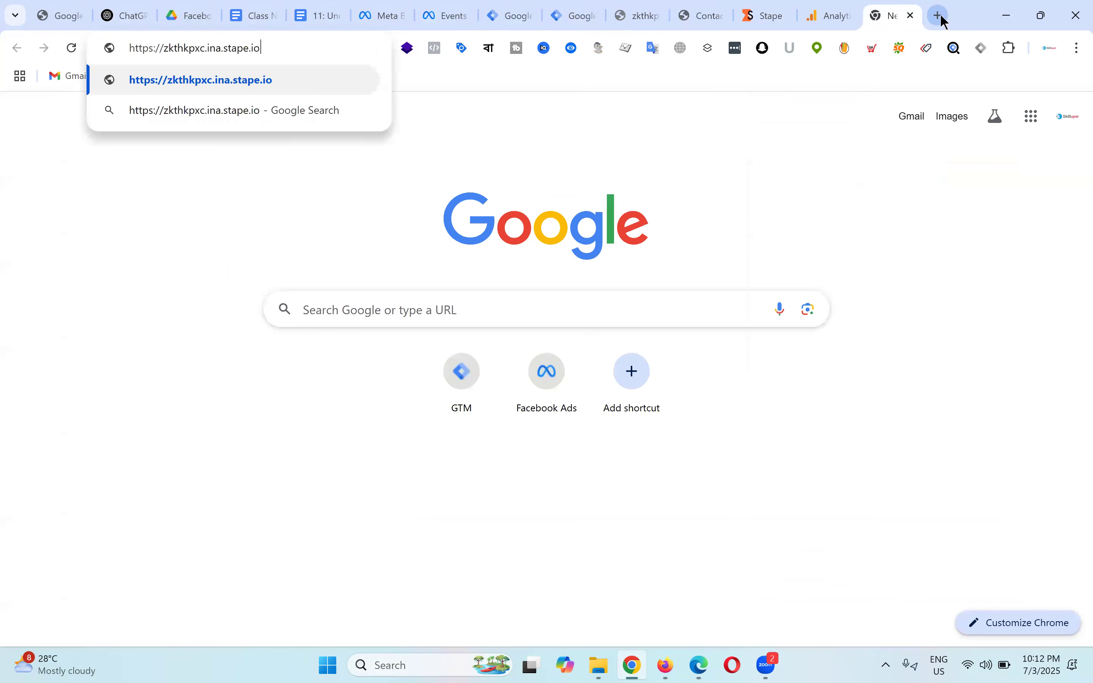
text(?=shamim)
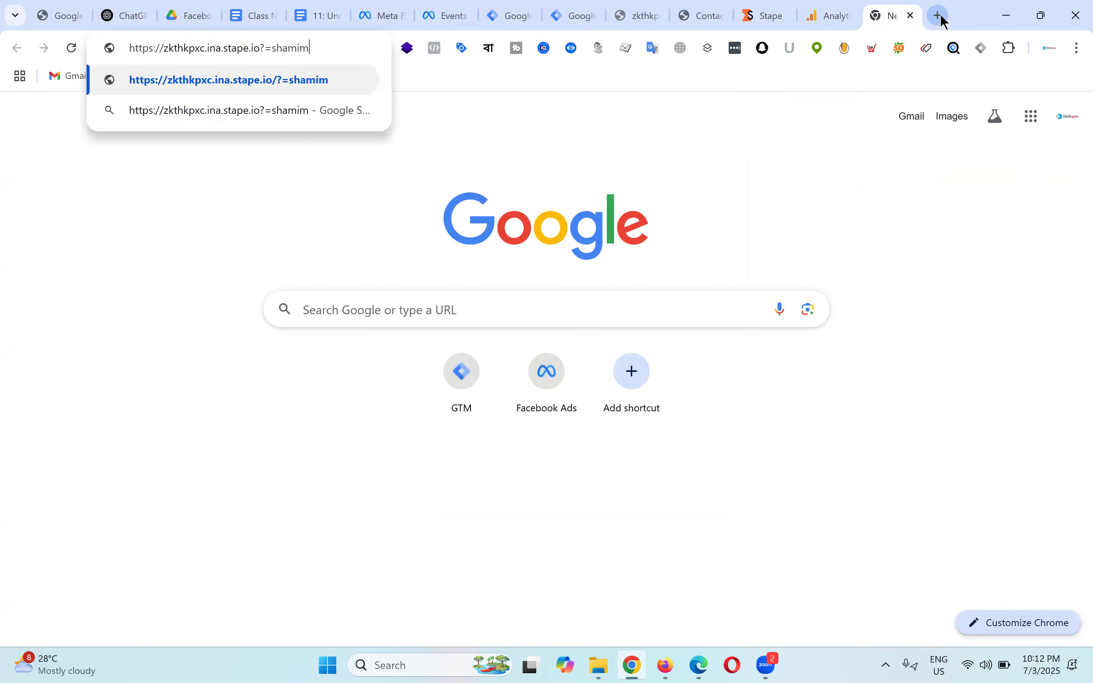
key(Return)
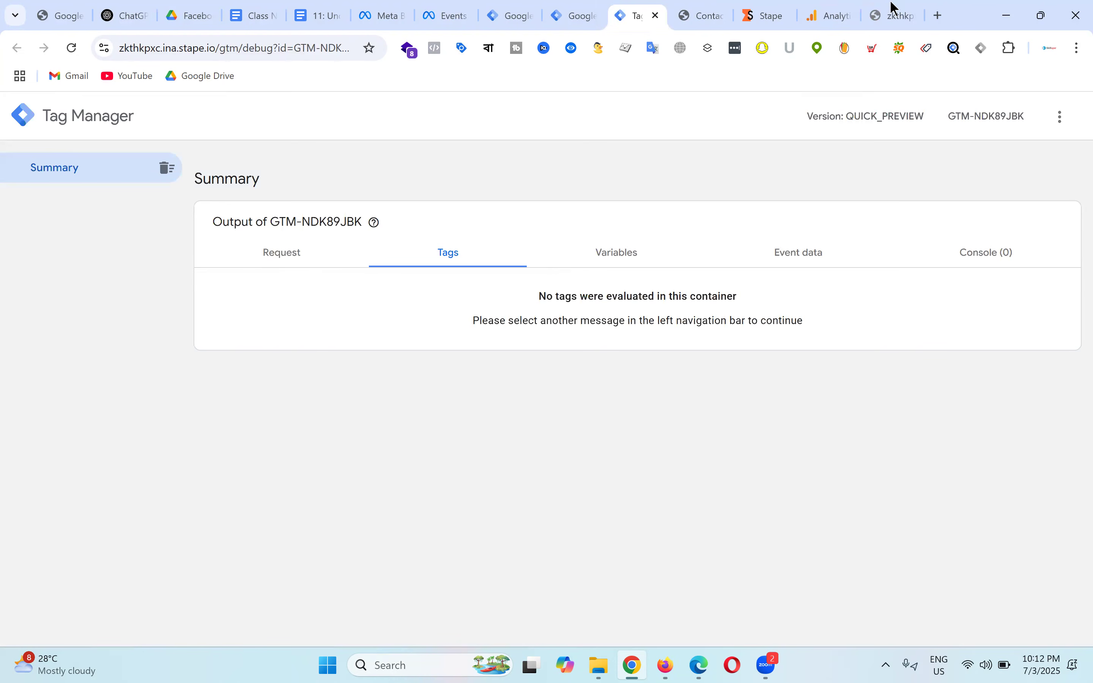
click(288, 45)
key(Return)
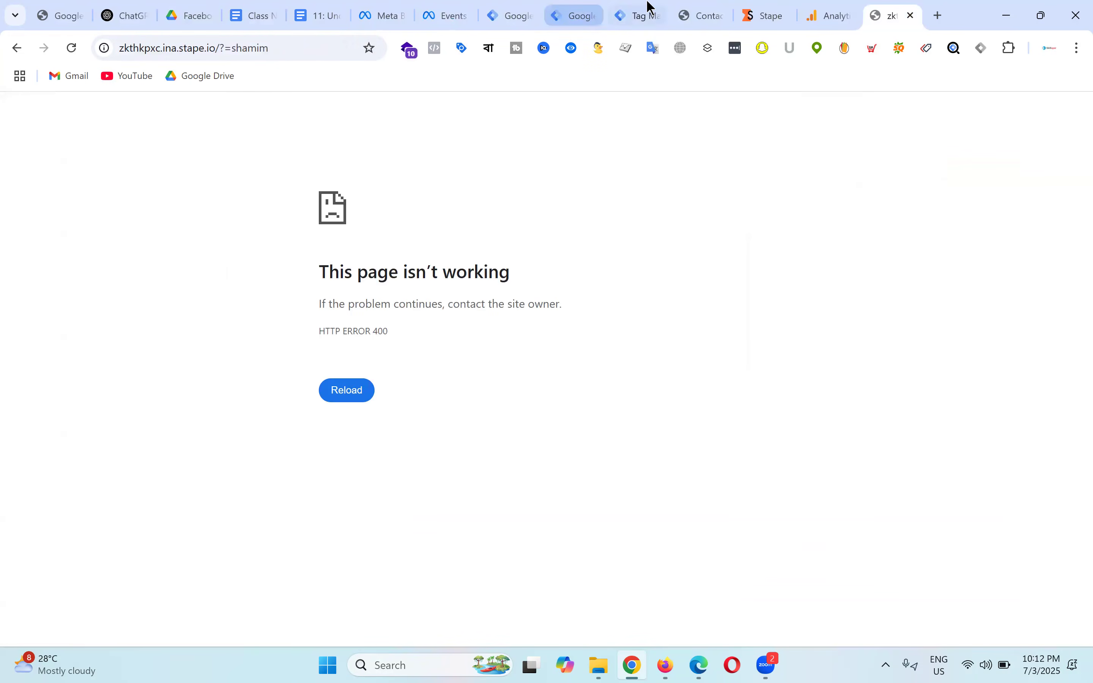
click(647, 3)
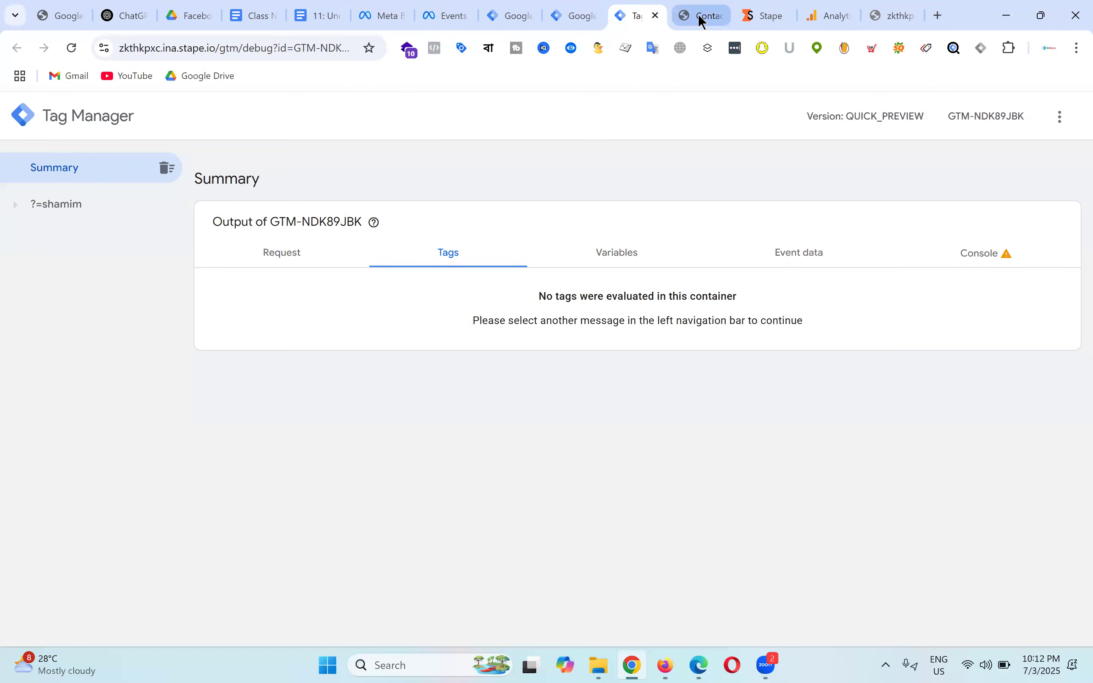
Step: Review the lesson's data-flow diagrams and return to the server preview Summary
click(317, 15)
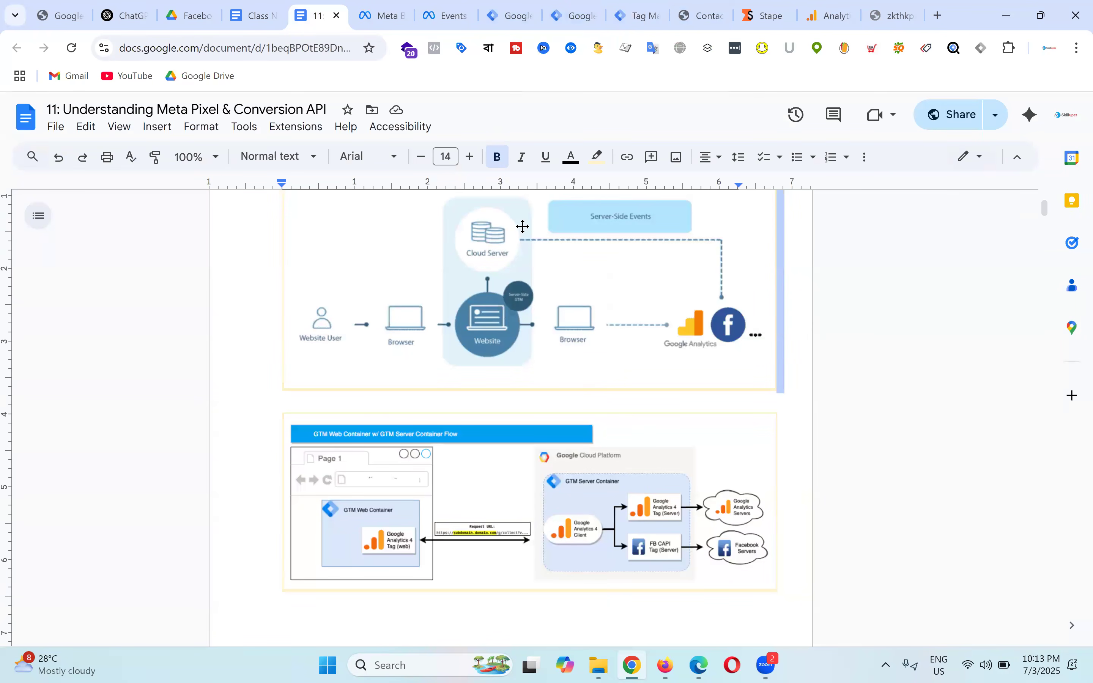
click(705, 10)
click(637, 7)
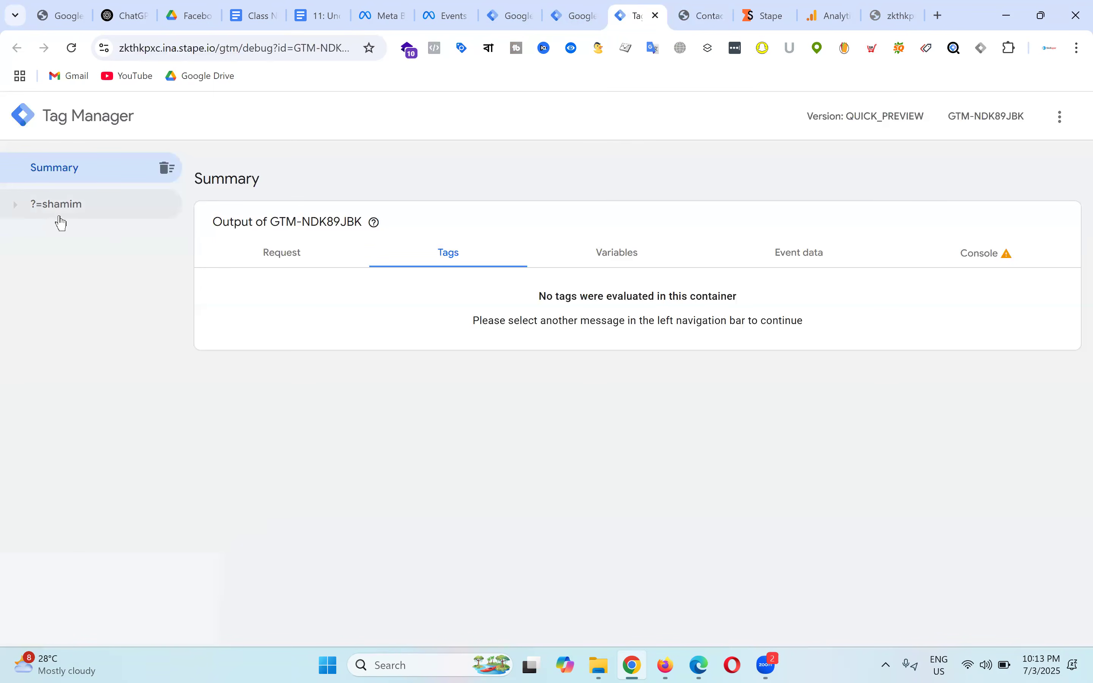
click(511, 12)
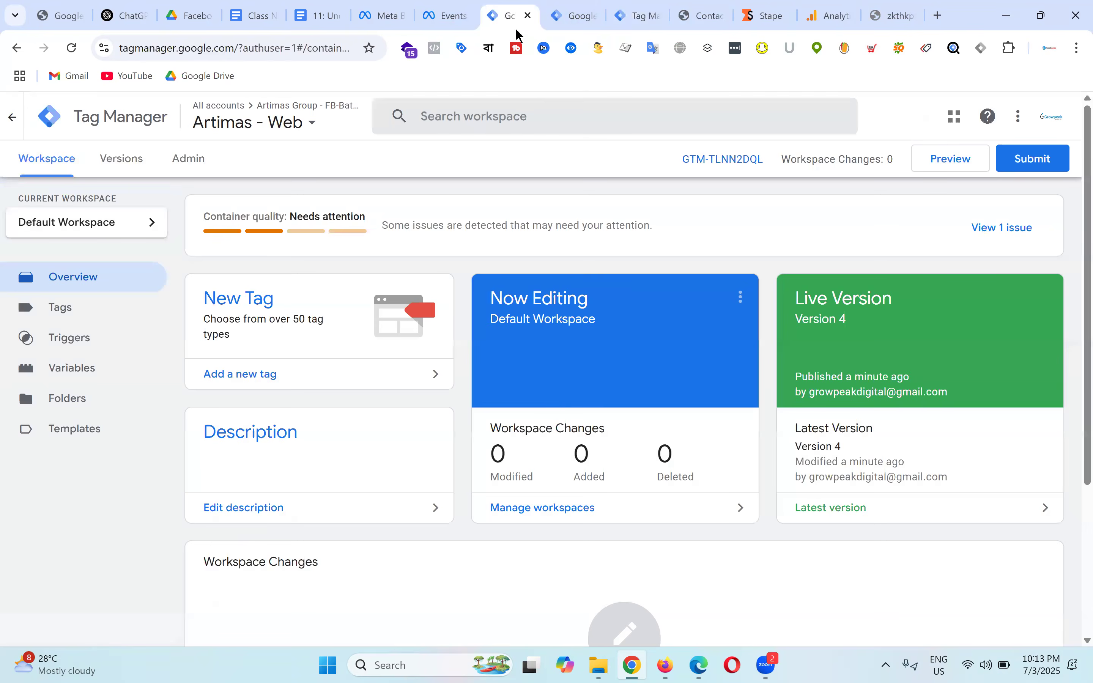
click(951, 161)
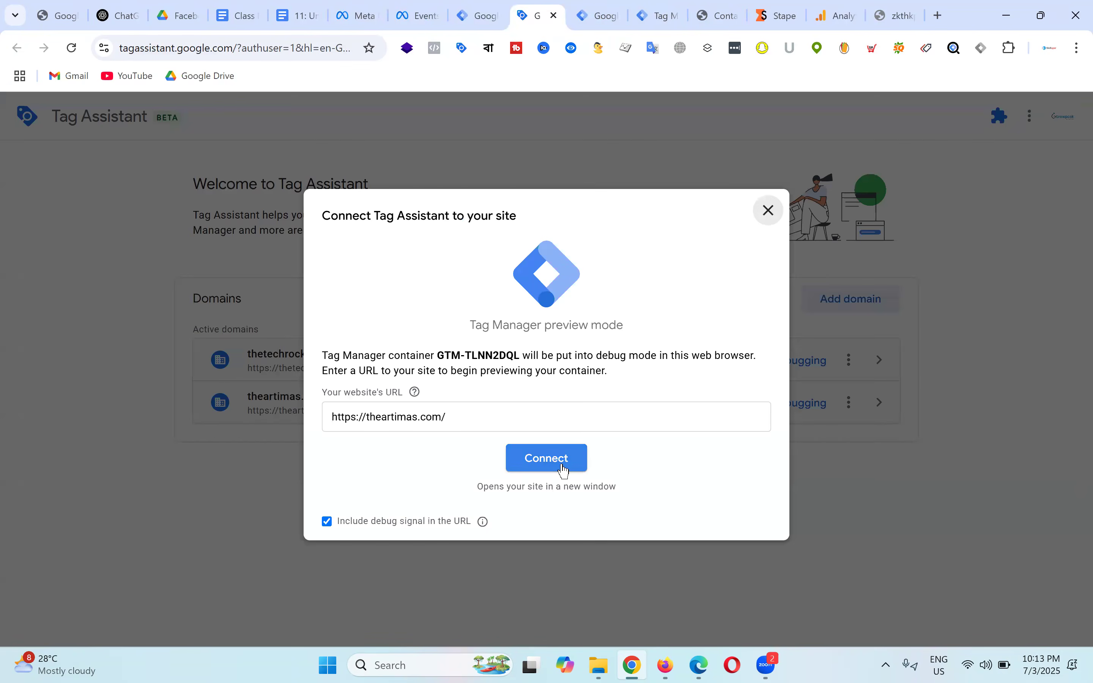
click(565, 473)
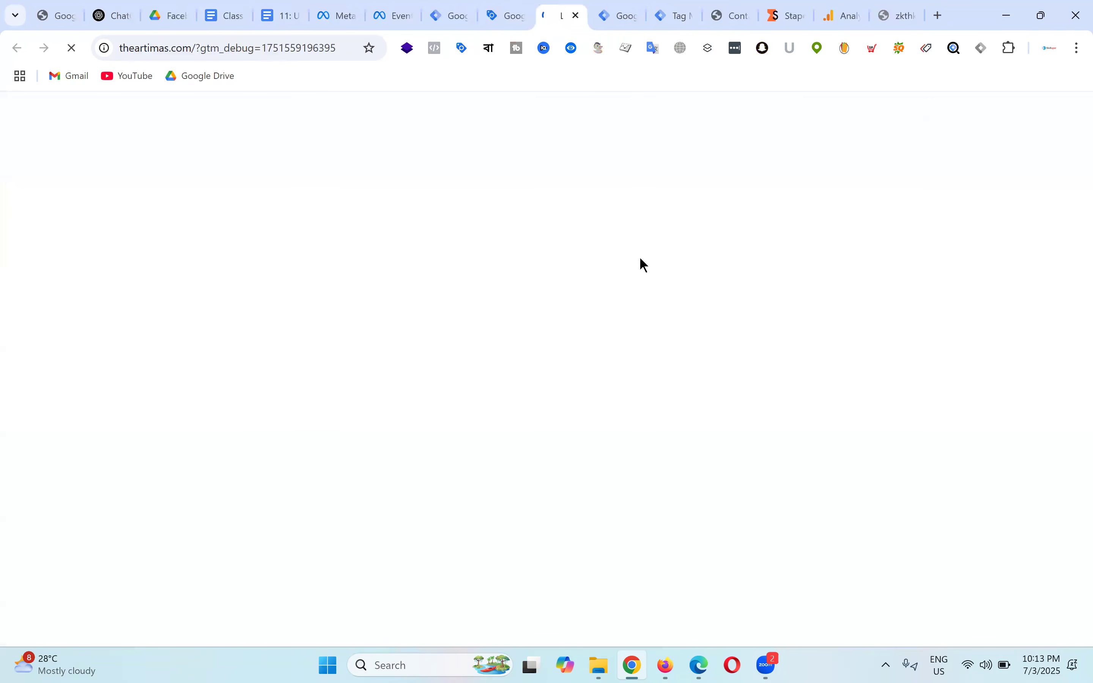
click(625, 6)
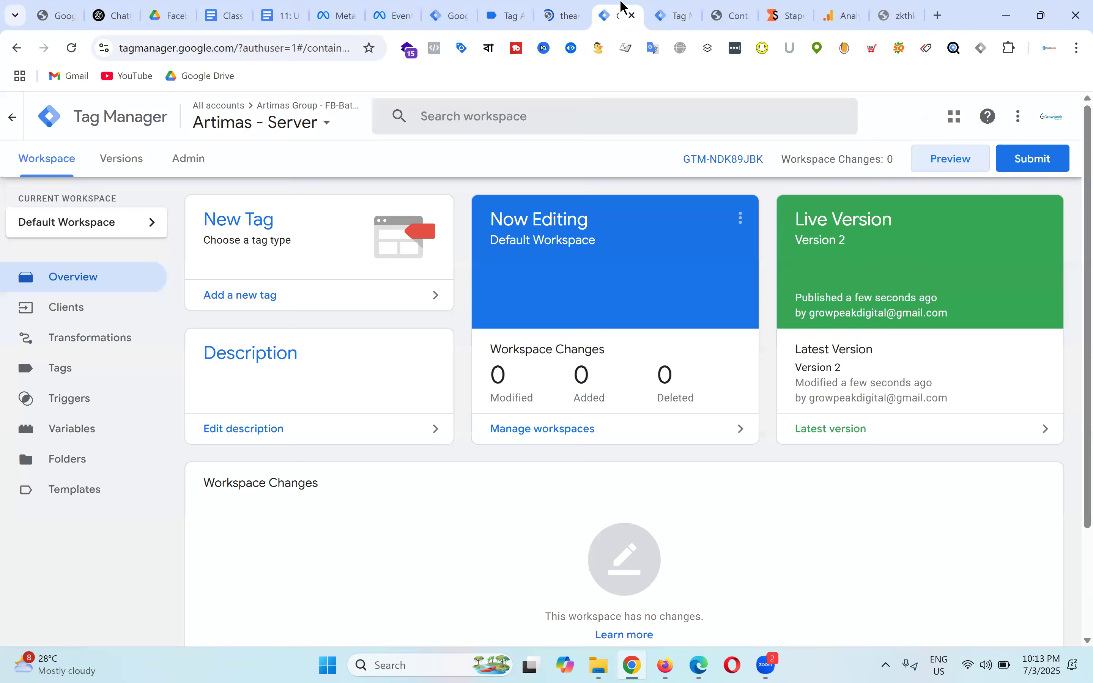
click(669, 10)
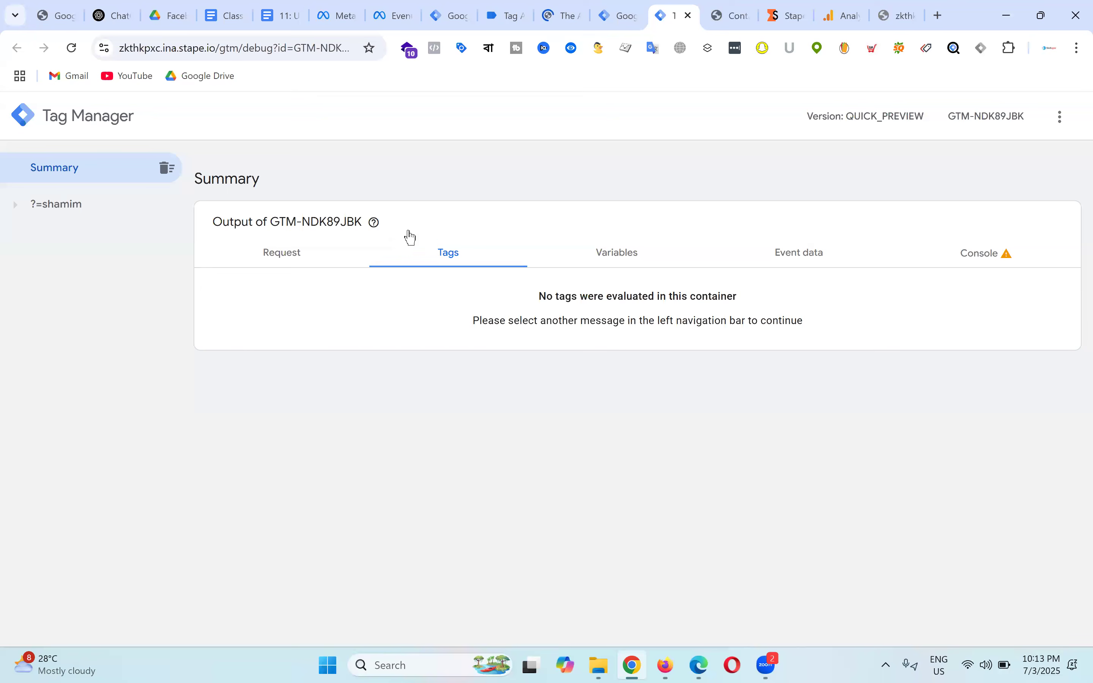
Step: Browse to the COCO BODY OIL product page and confirm page_view hits in server preview
click(567, 8)
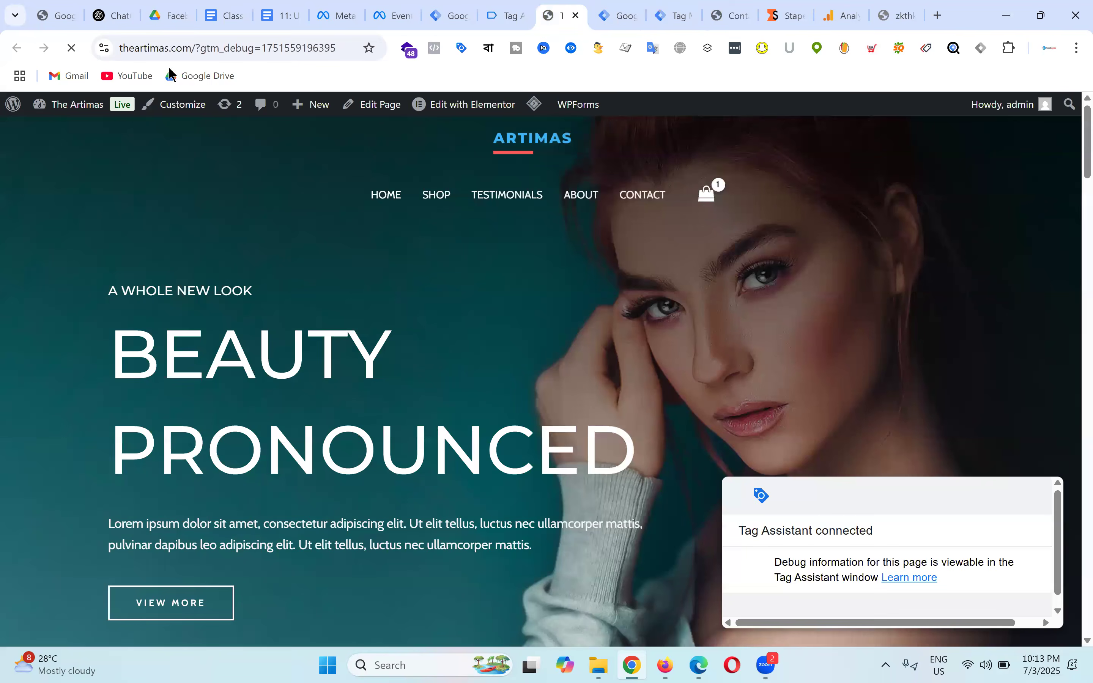
scroll(556, 380, down, 10)
click(388, 477)
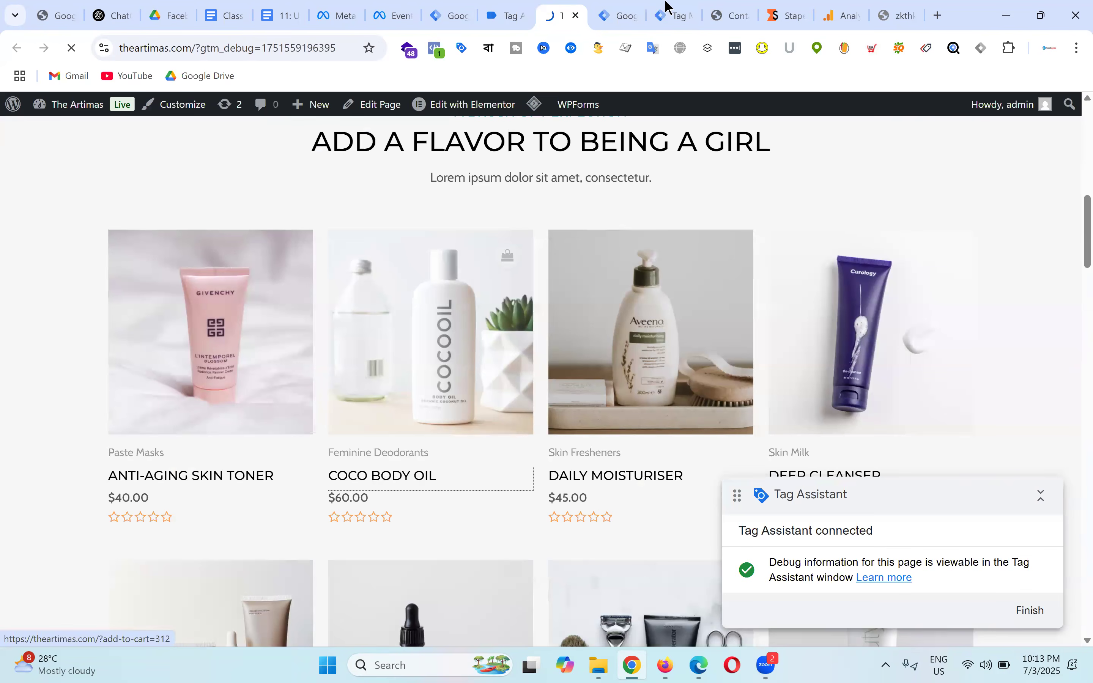
click(623, 8)
click(683, 8)
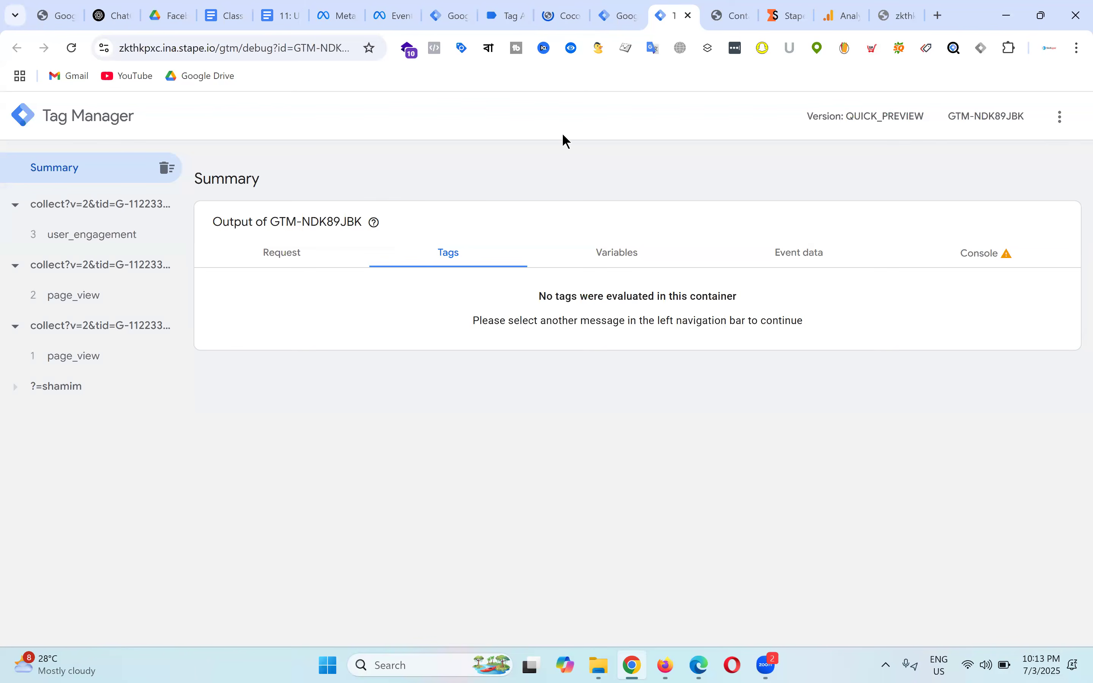
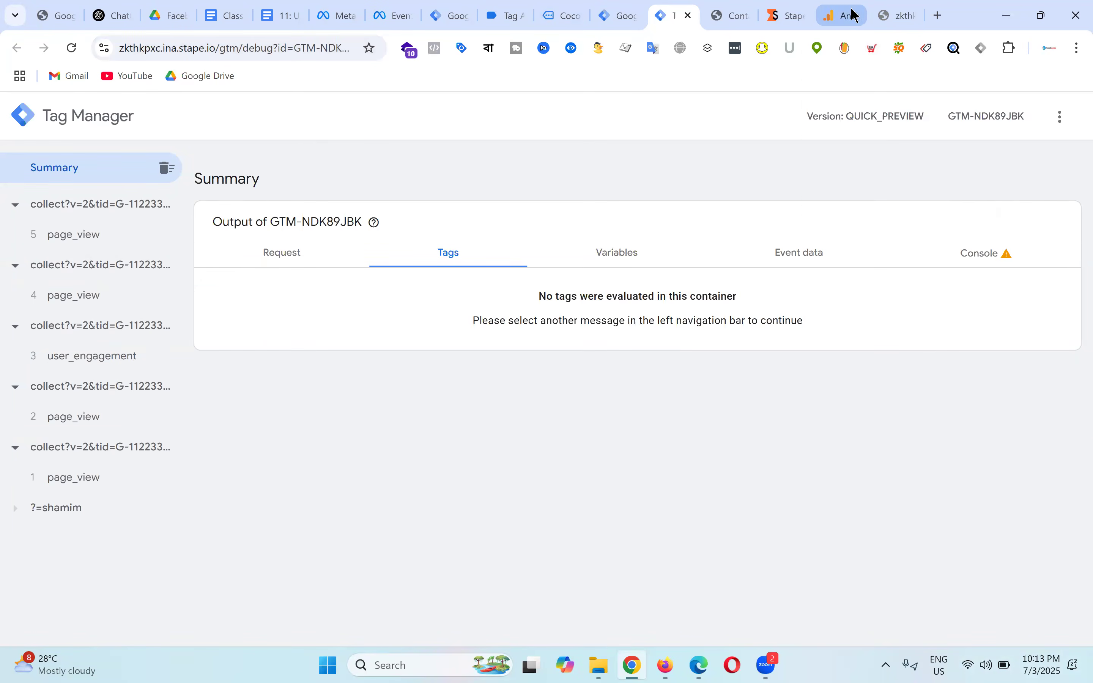
Step: Switch to Meta Events Manager to view the Artimas Pixel - Batch-19 overview
click(400, 15)
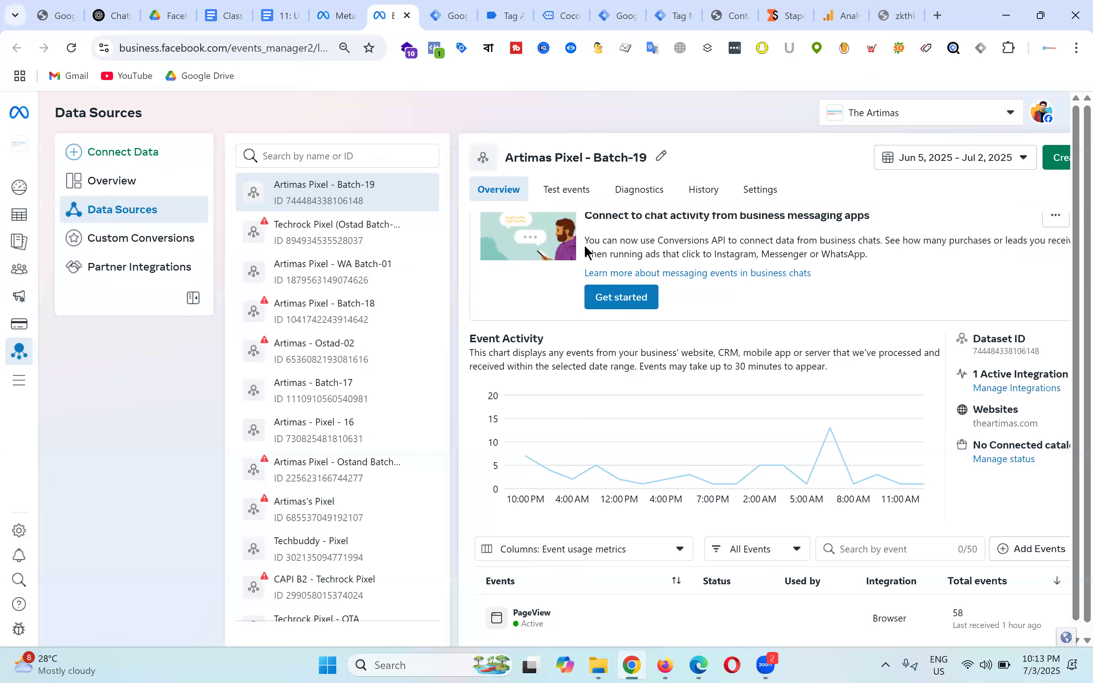
Step: Open the pixel's Test events page and expand the website events test instructions
click(568, 190)
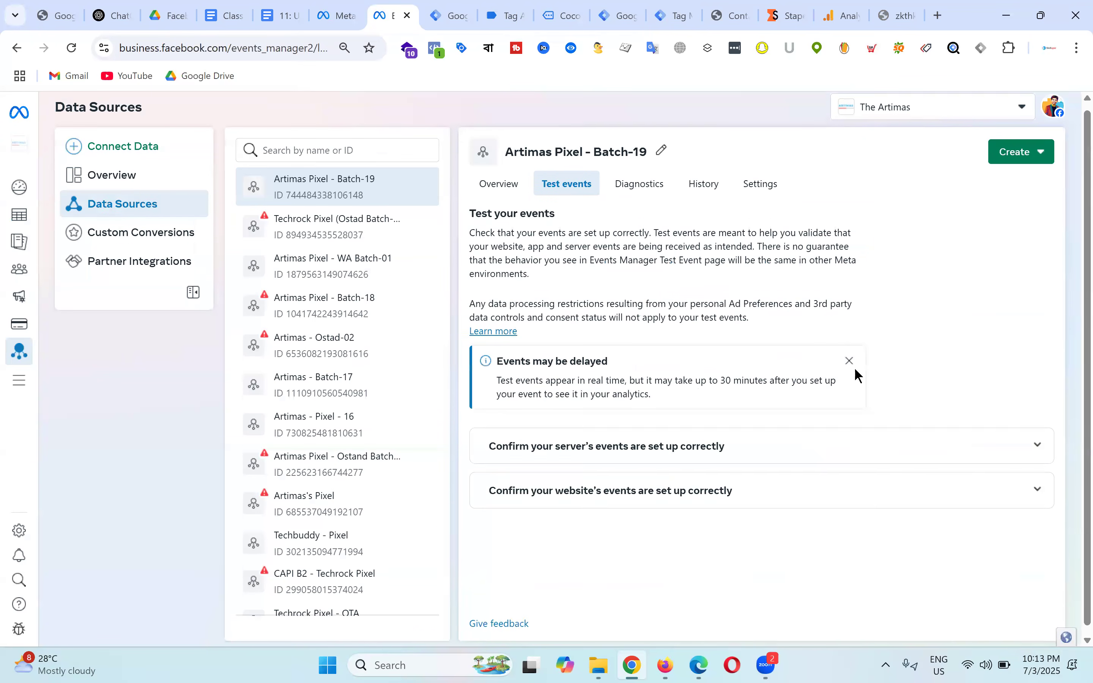
scroll(805, 461, down, 1)
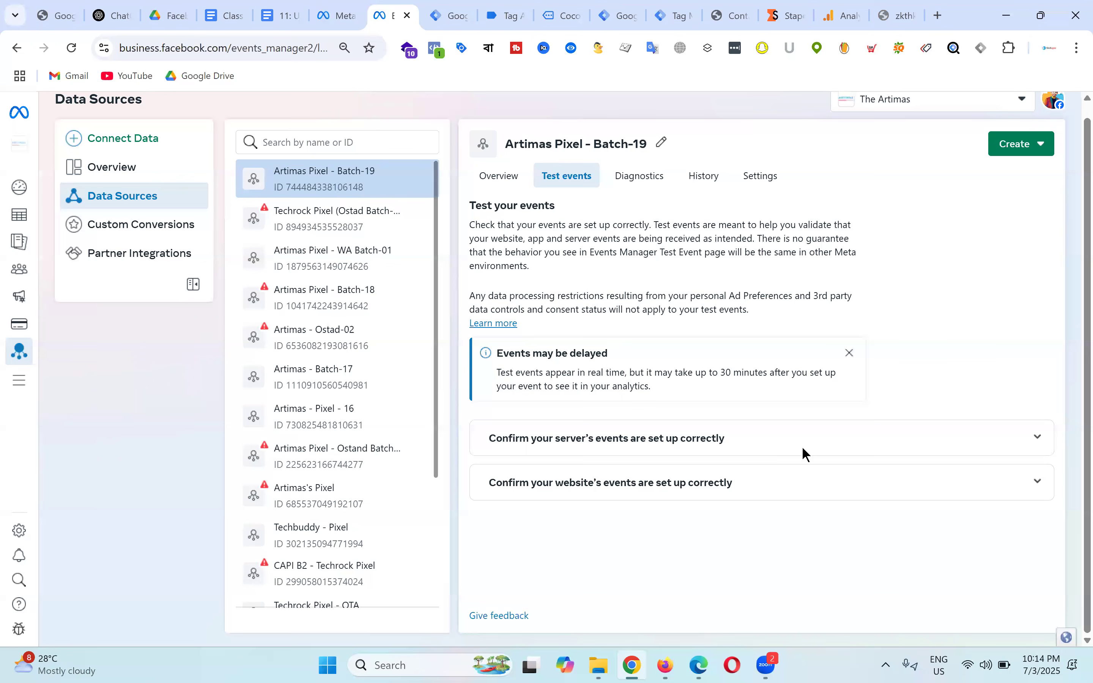
click(839, 485)
scroll(845, 406, down, 1)
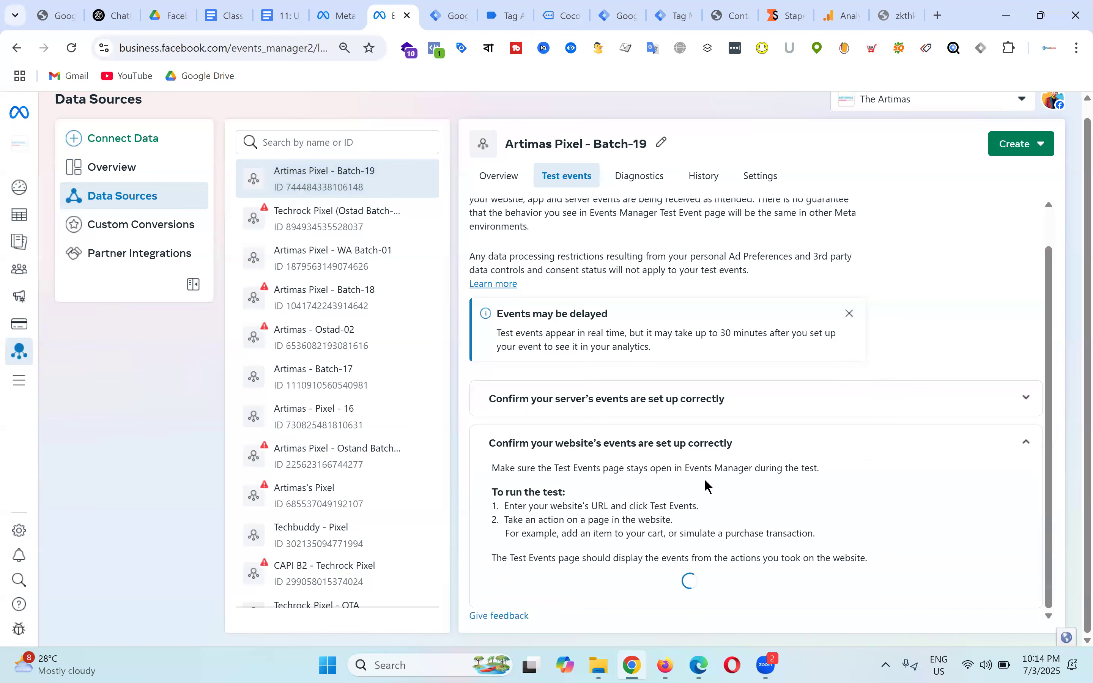
scroll(764, 481, down, 1)
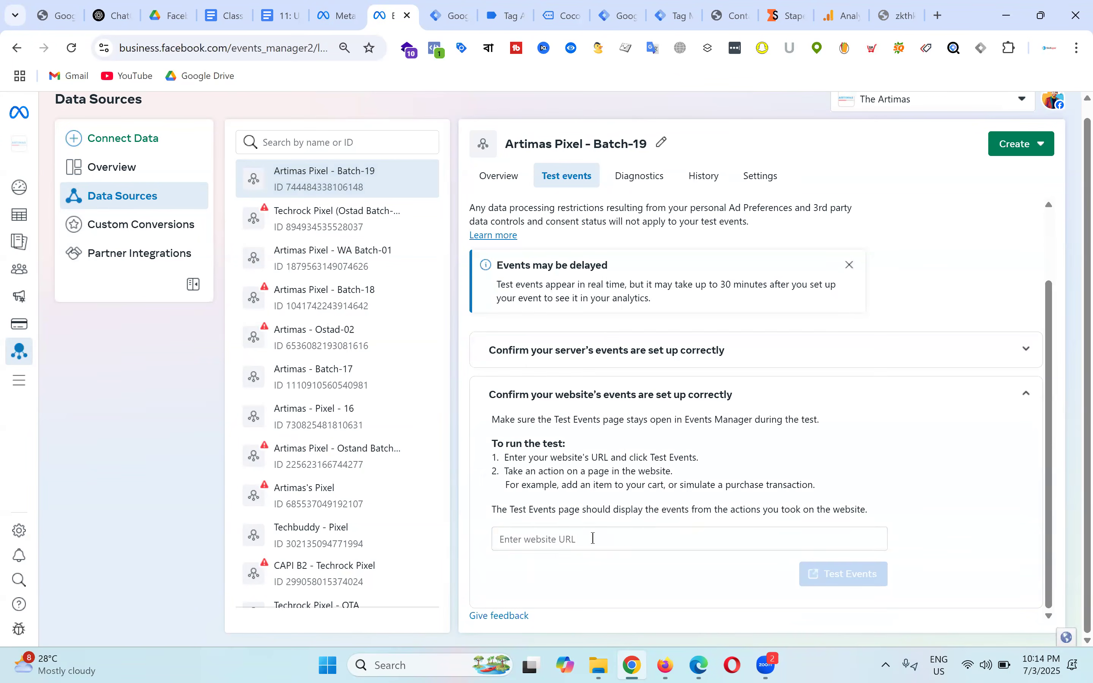
Step: Run a test on theartimas.com to log a PageView, then return to the lesson document
click(593, 539)
click(570, 482)
click(849, 577)
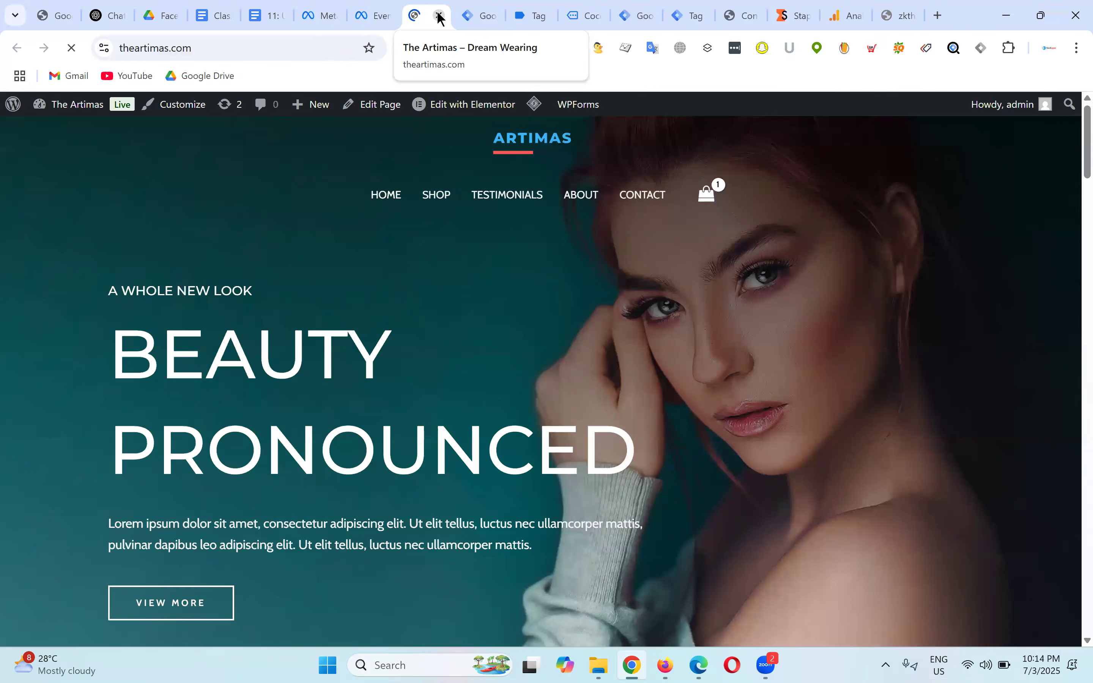
click(438, 16)
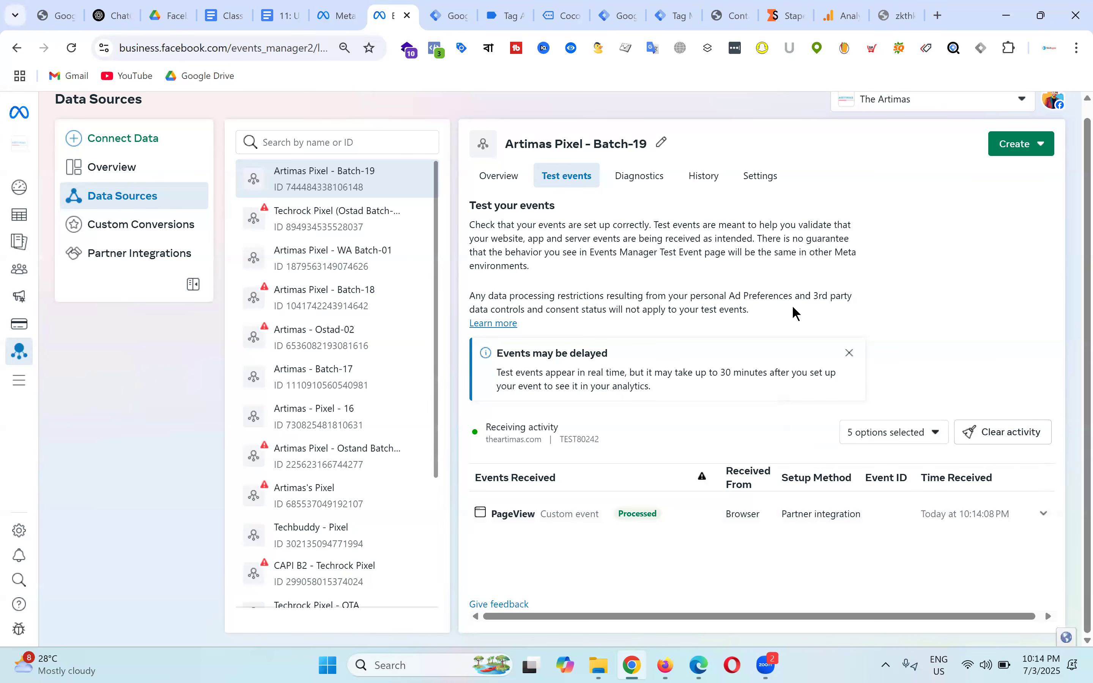
click(279, 6)
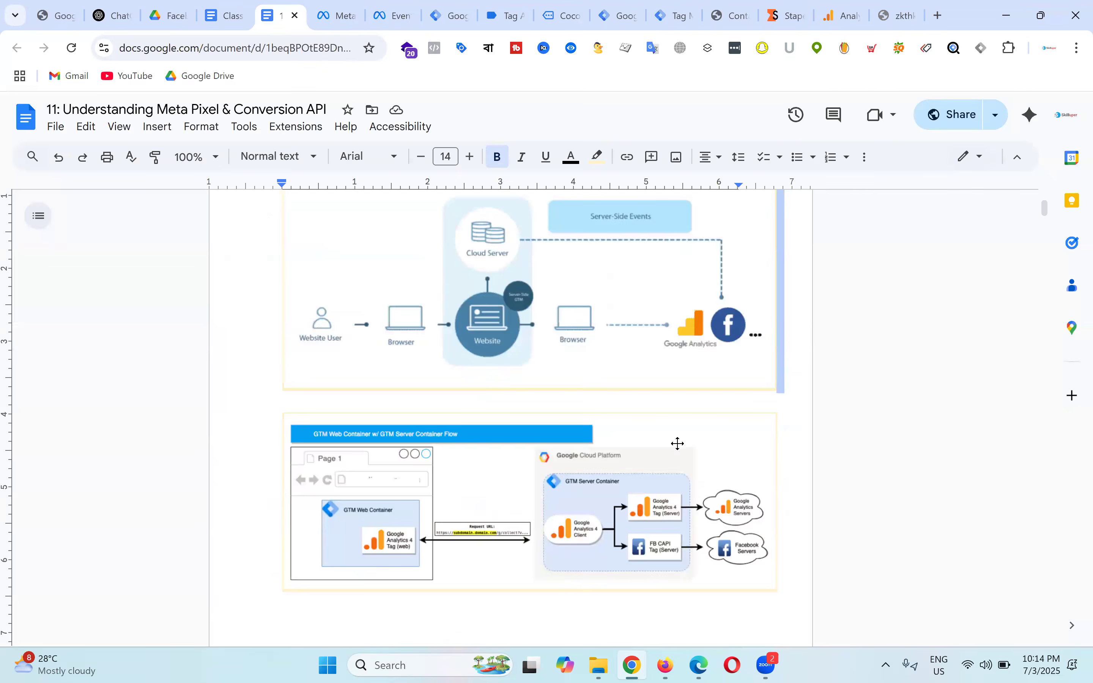
Step: Review the Conversion API diagrams in the lesson doc, then return to the Artimas - Web container
scroll(442, 521, up, 3)
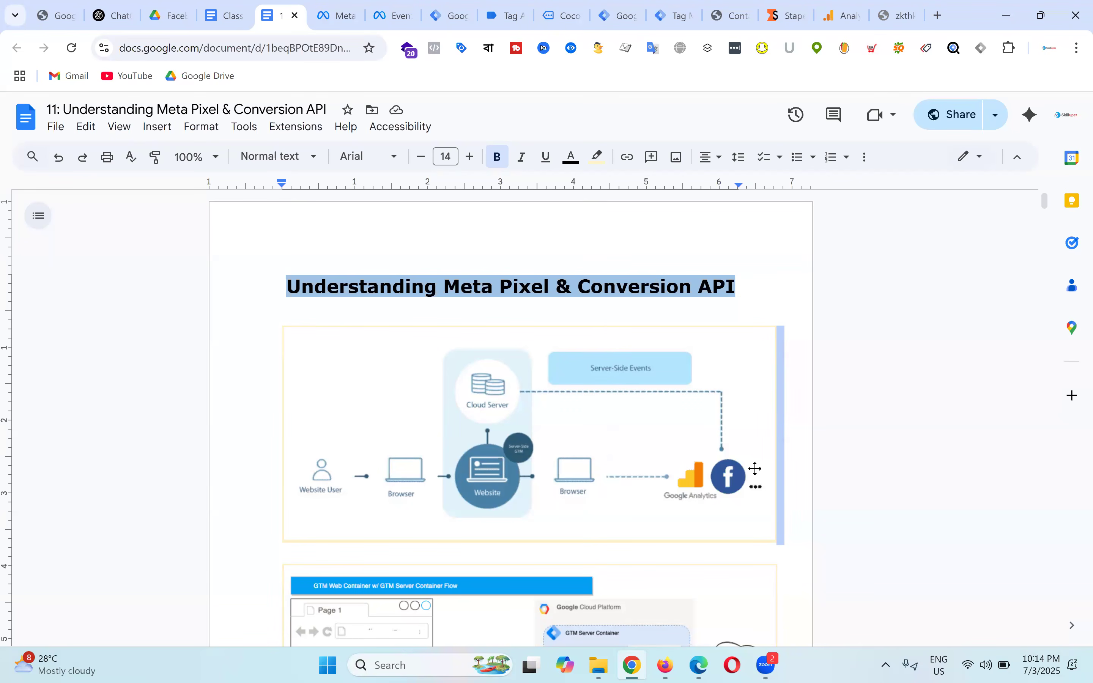
drag(580, 288, 807, 298)
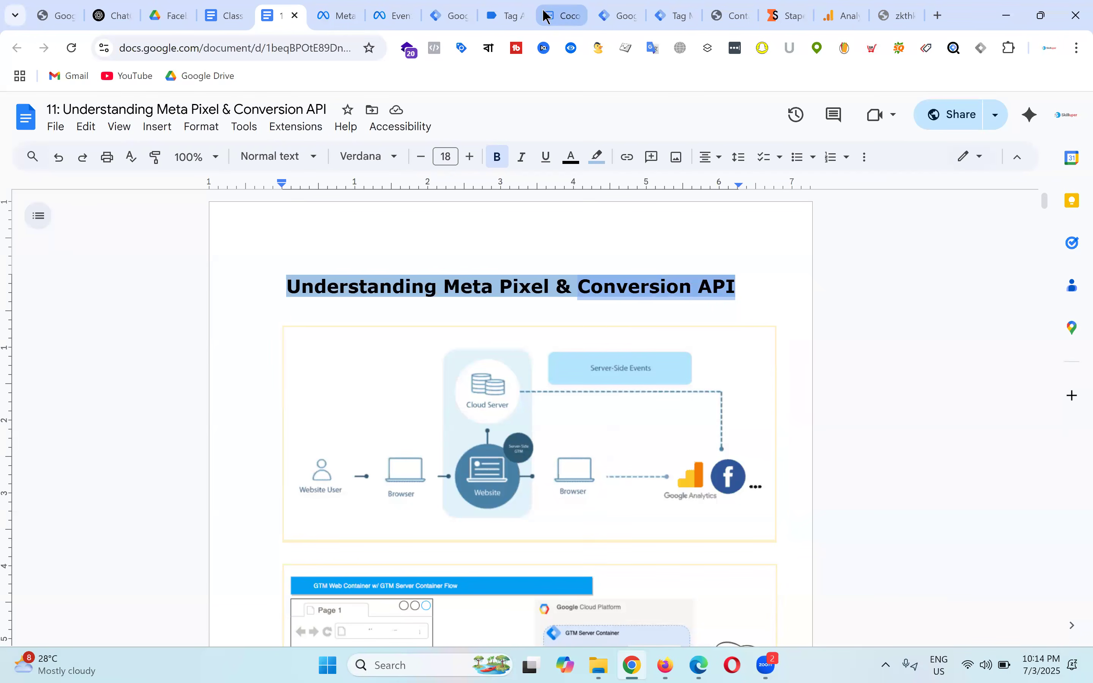
click(442, 5)
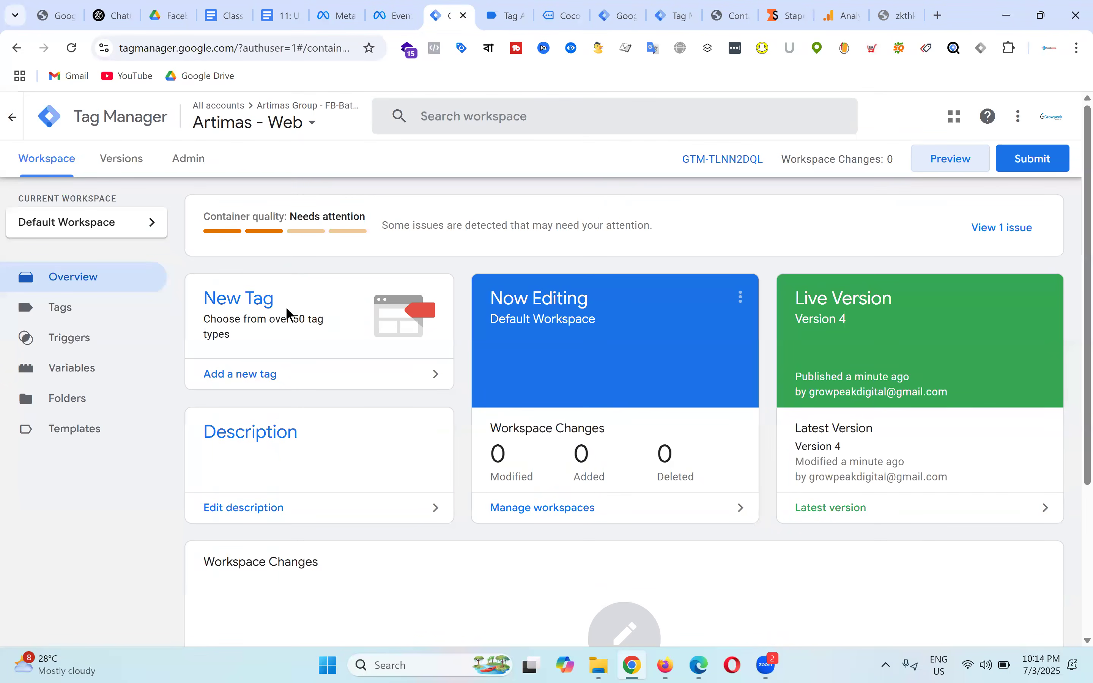
Step: Check the server container, its debug summary and Meta test events, then view Datasets & pixels settings
click(619, 15)
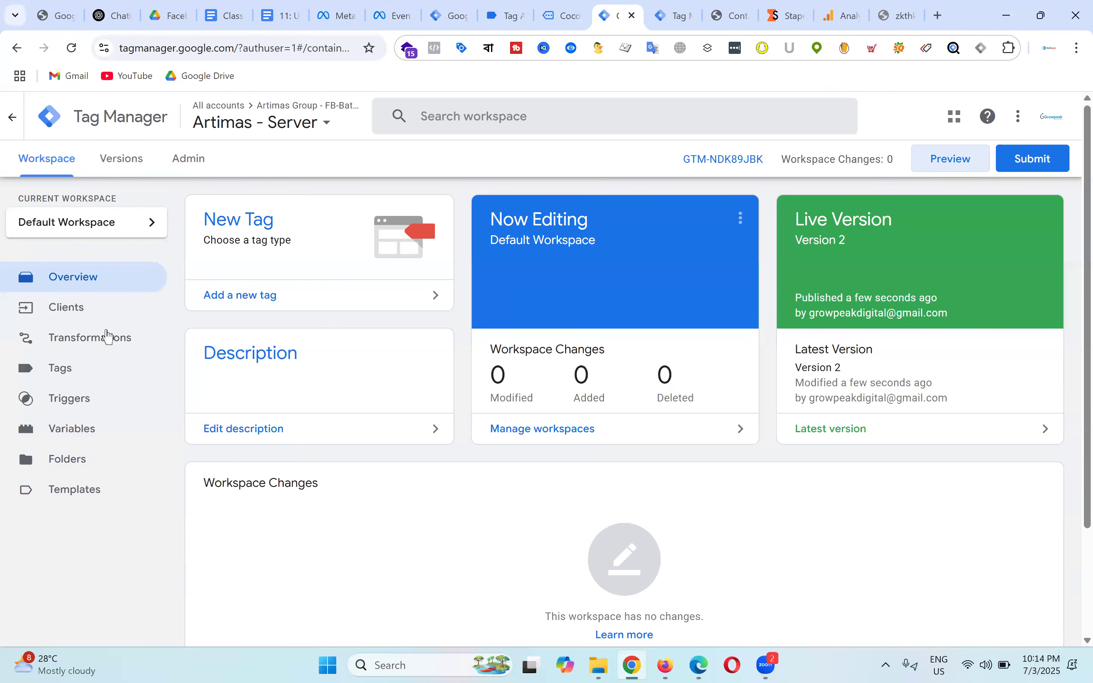
key(ctrl+Tab)
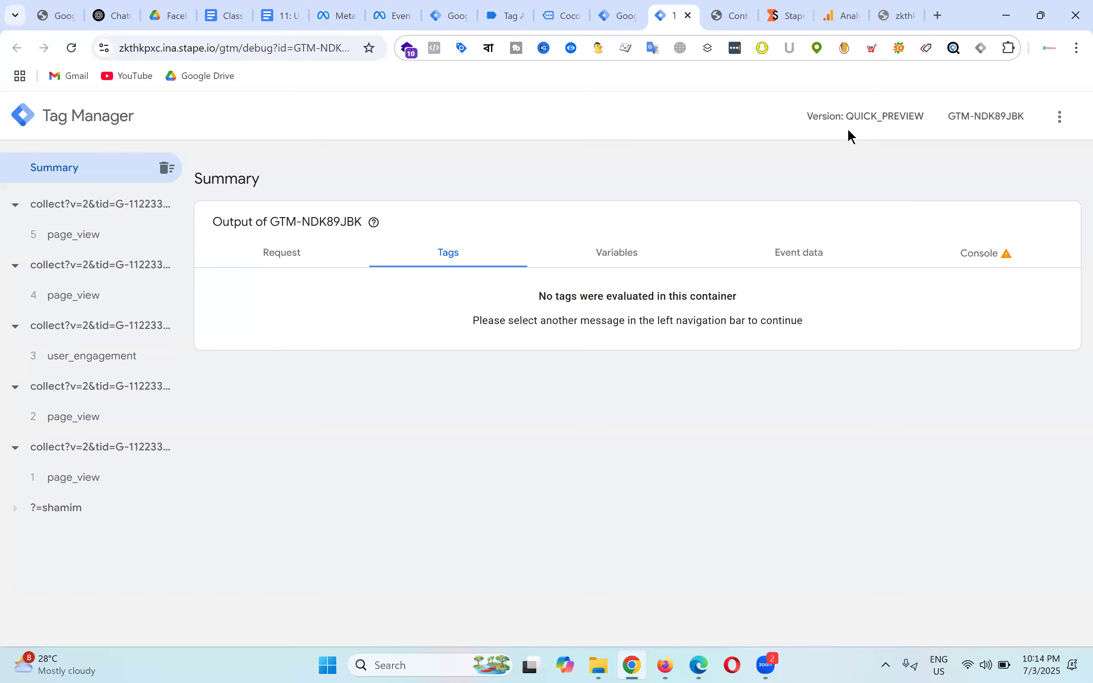
click(398, 14)
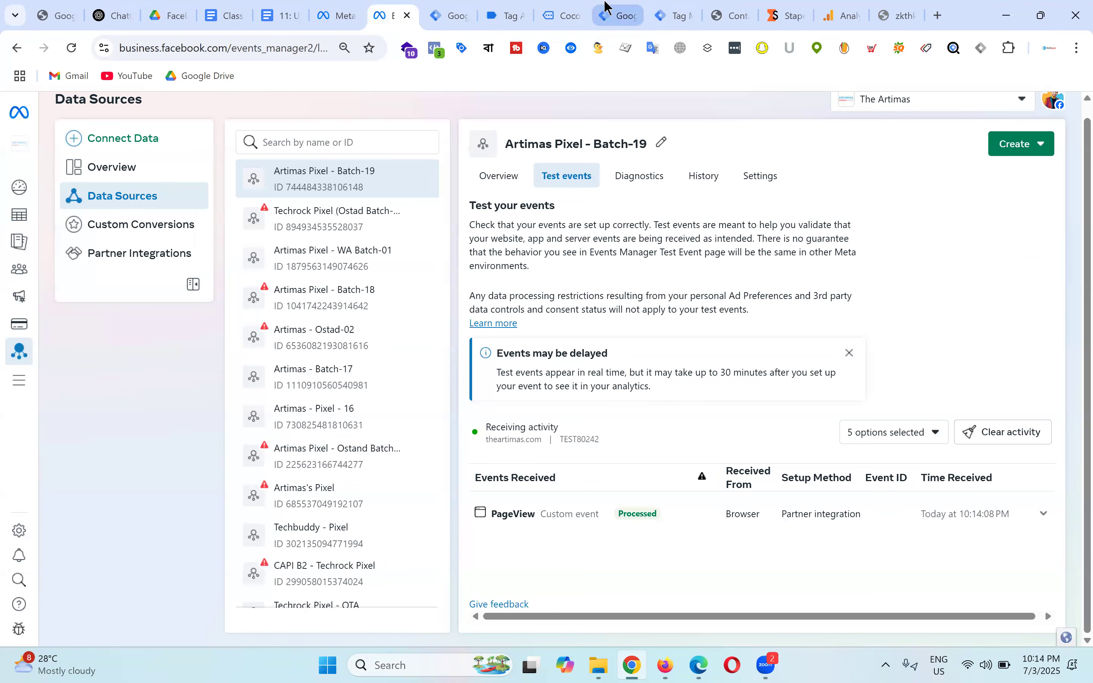
click(667, 14)
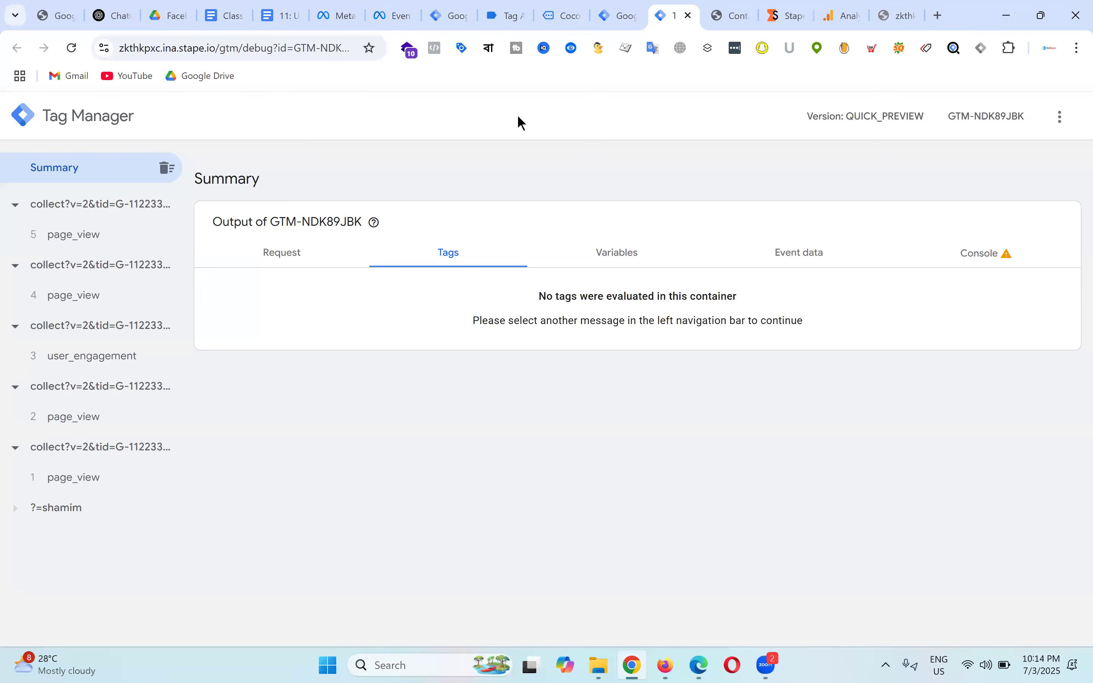
click(626, 12)
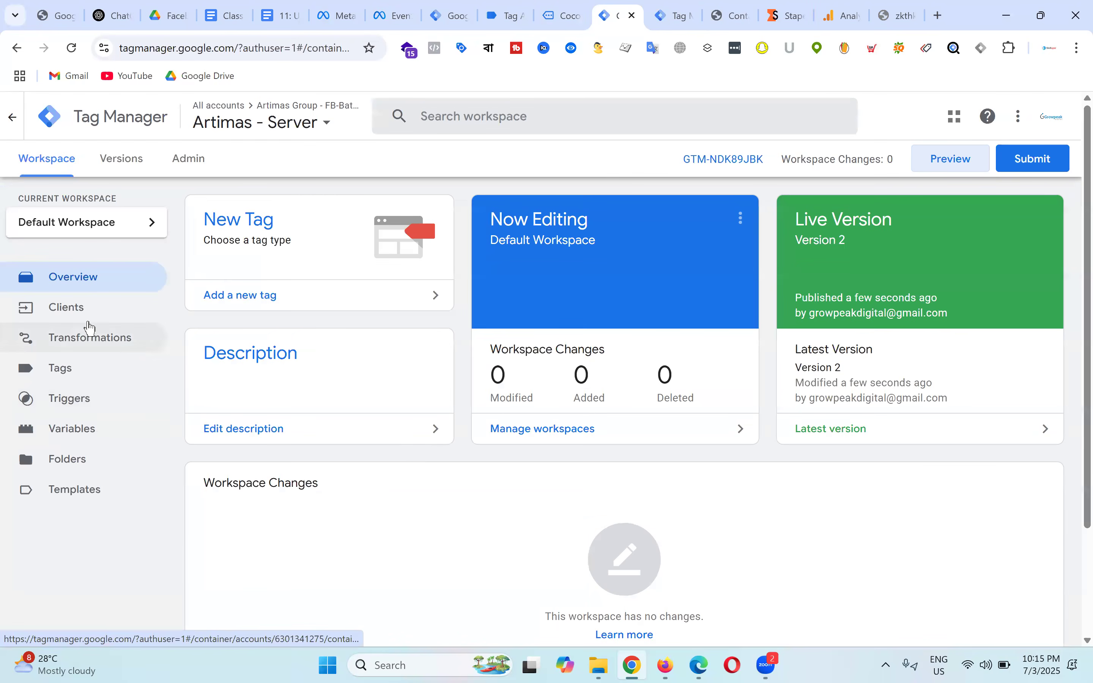
click(339, 15)
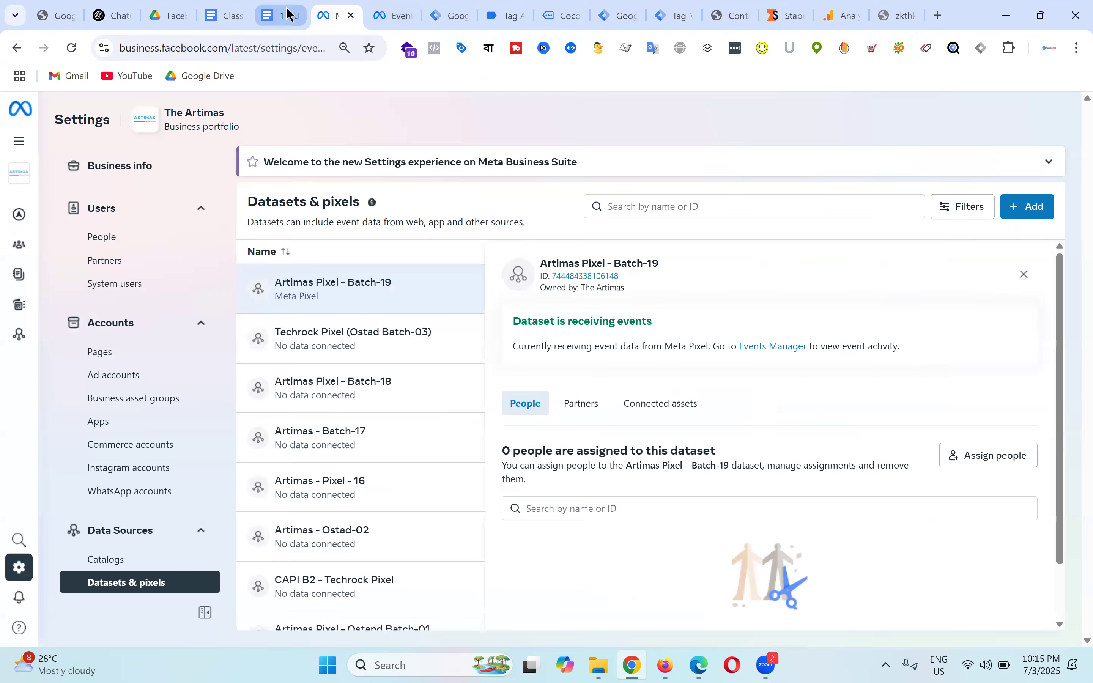
Step: Review the lesson notes and Stape container's tagging server domain, then return to Artimas - Server
click(279, 15)
scroll(483, 534, down, 3)
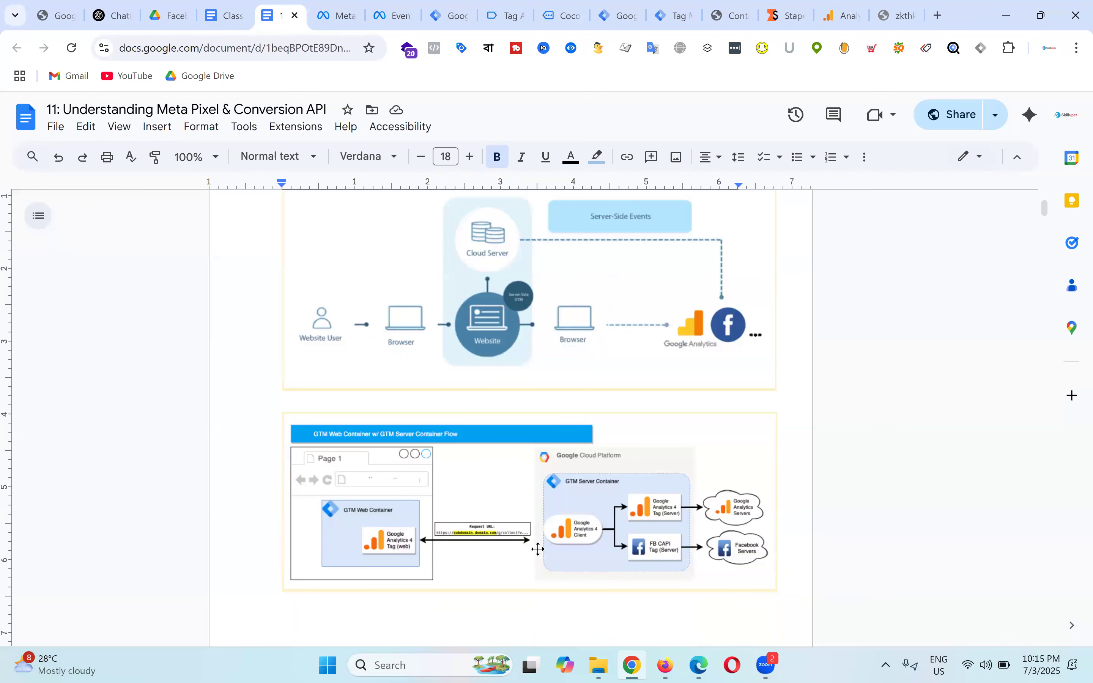
click(791, 10)
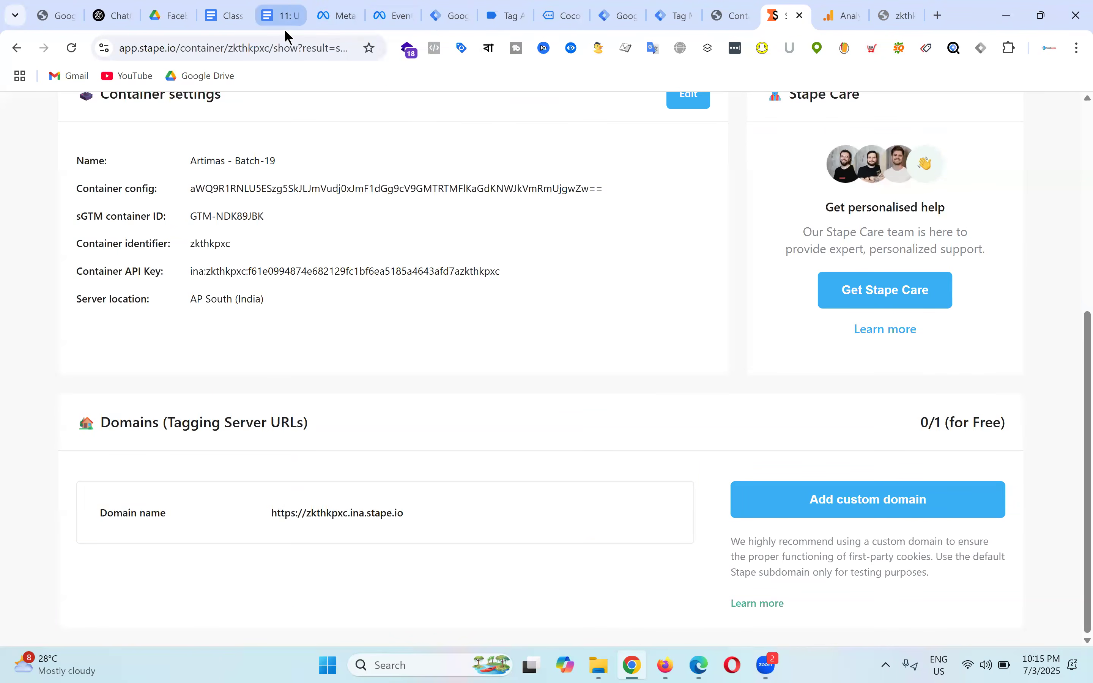
click(285, 15)
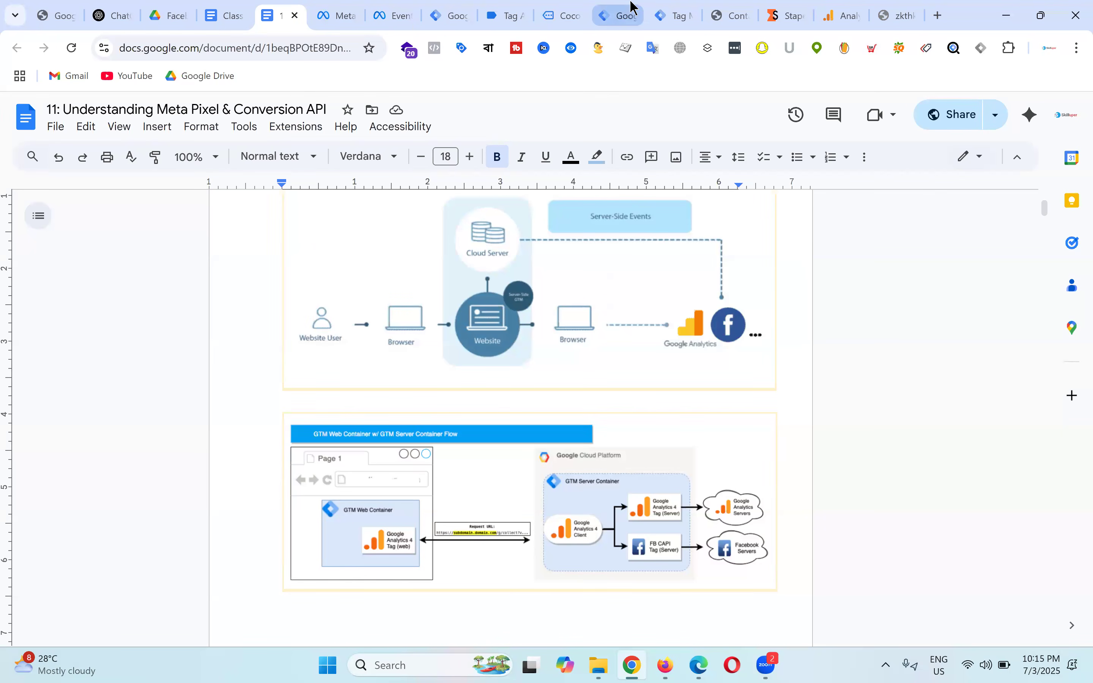
click(615, 15)
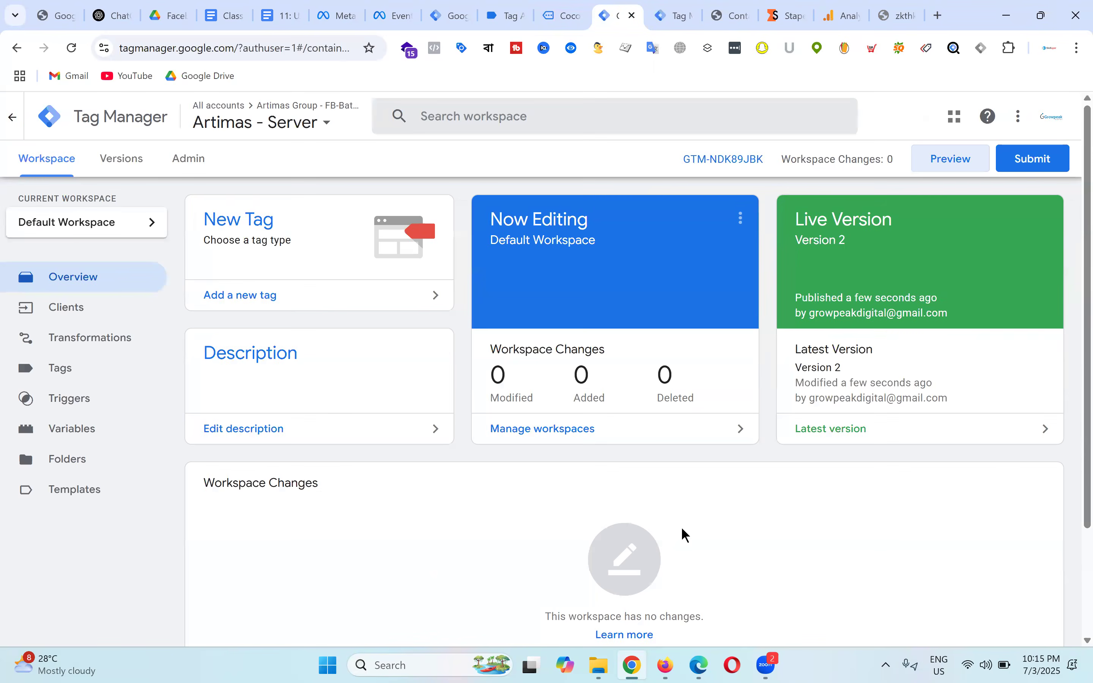
Step: Enable the Client Name built-in variable under Utilities in the Artimas - Server container
click(109, 311)
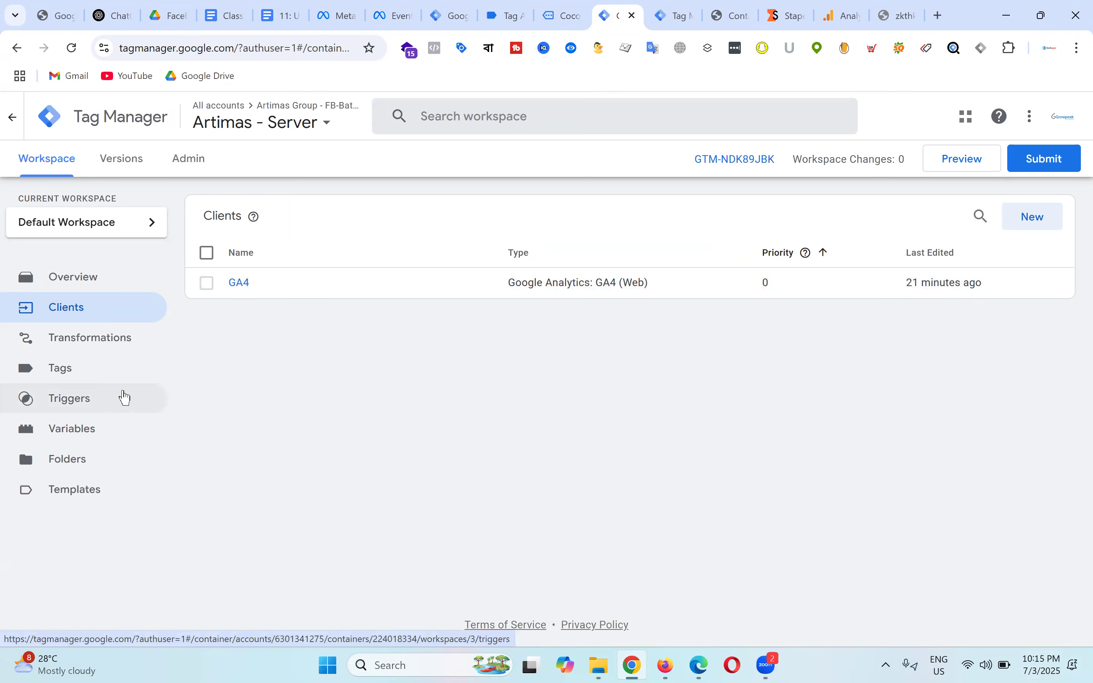
click(93, 442)
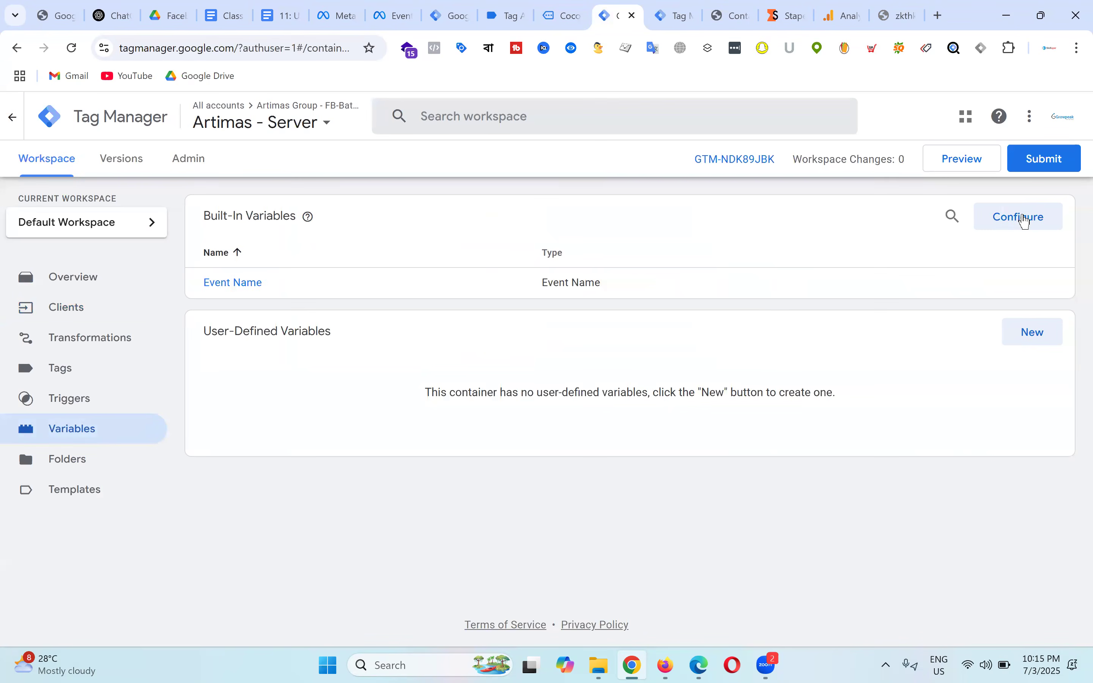
click(1027, 222)
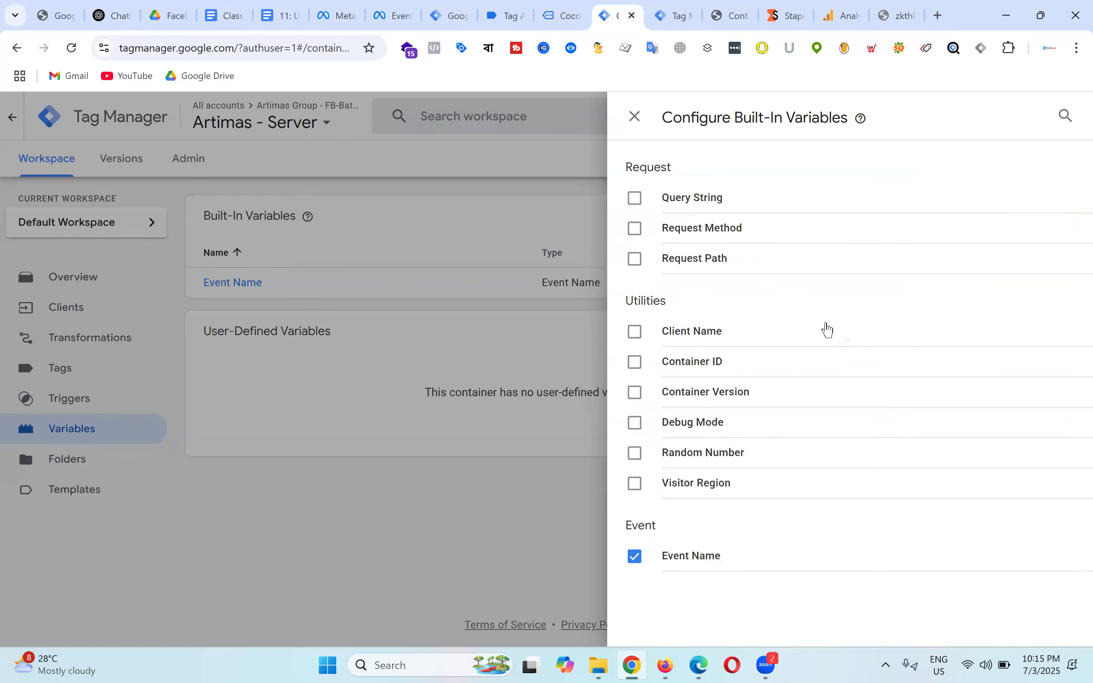
click(695, 337)
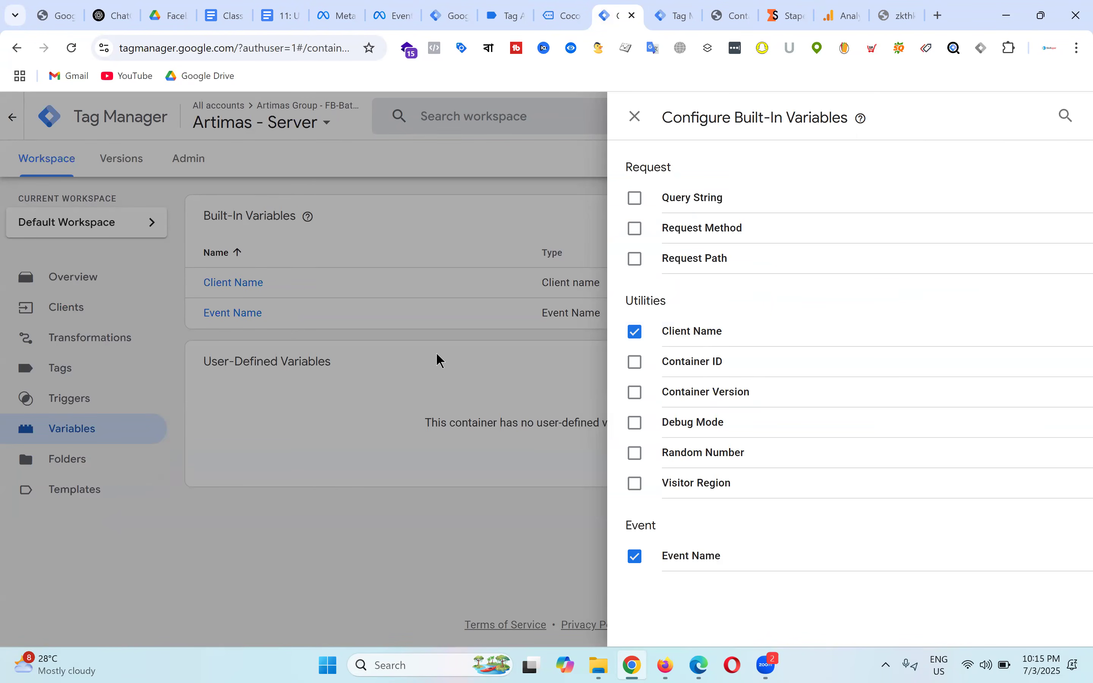
click(276, 327)
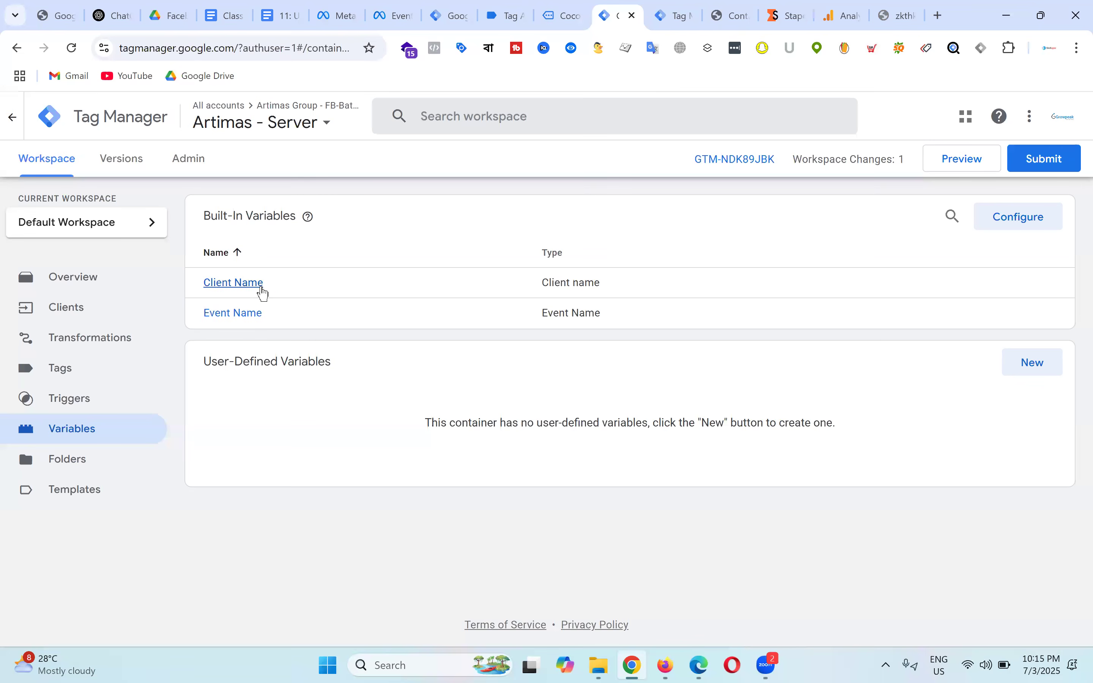
click(1008, 216)
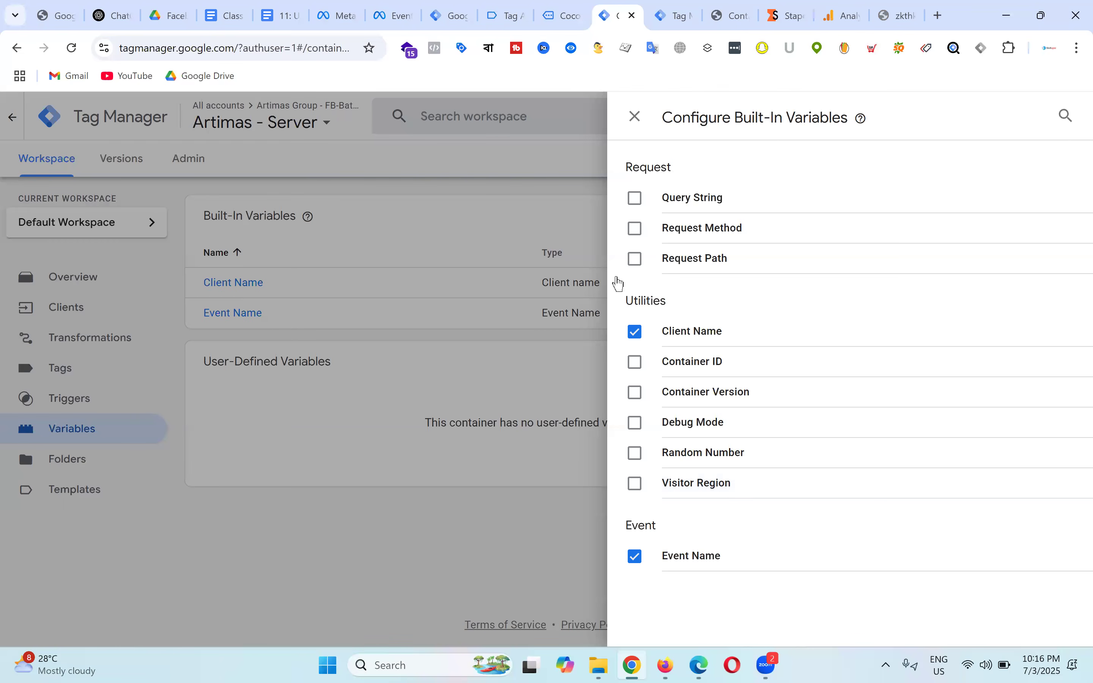
click(634, 116)
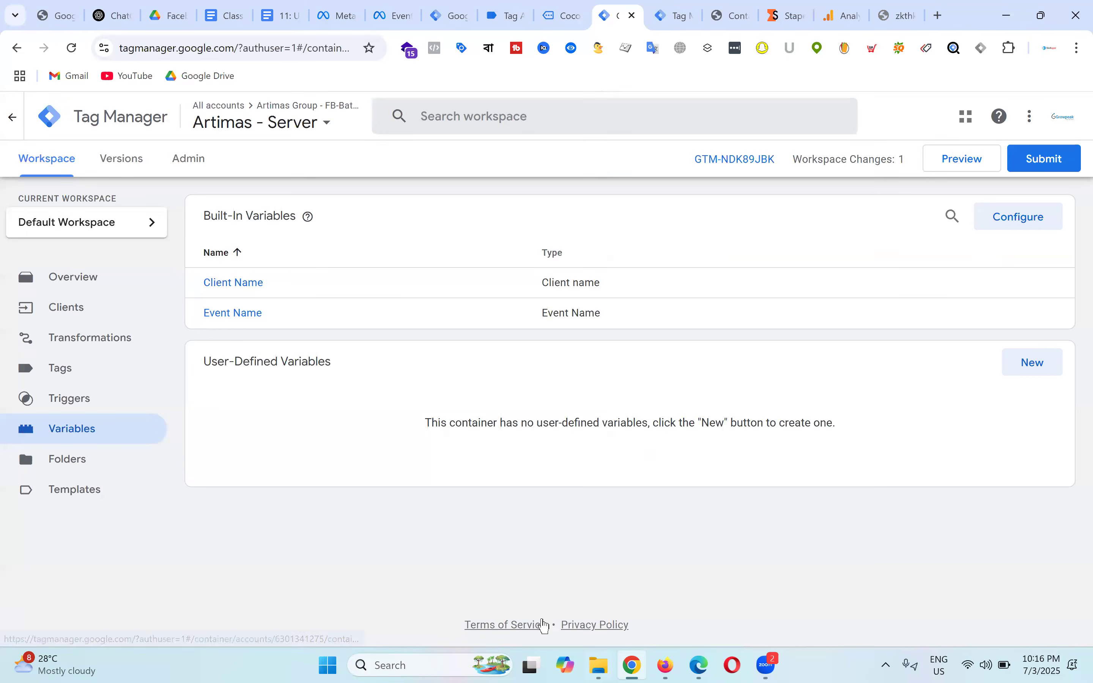
click(78, 315)
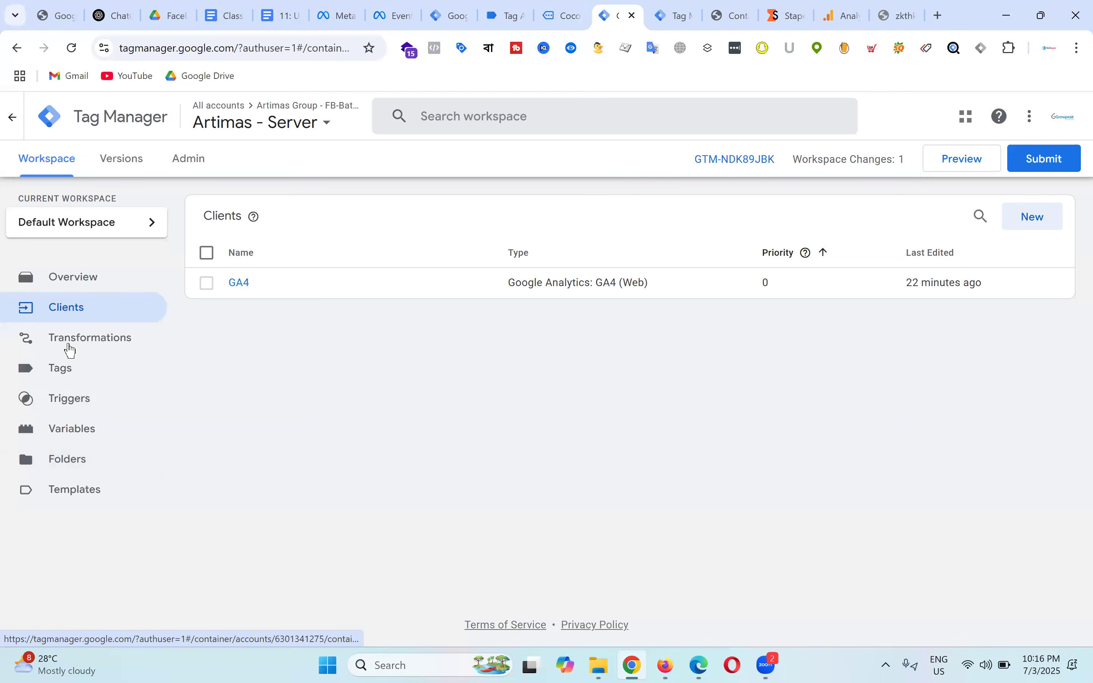
Step: Create a new Custom trigger in the server container that fires on some events
click(73, 409)
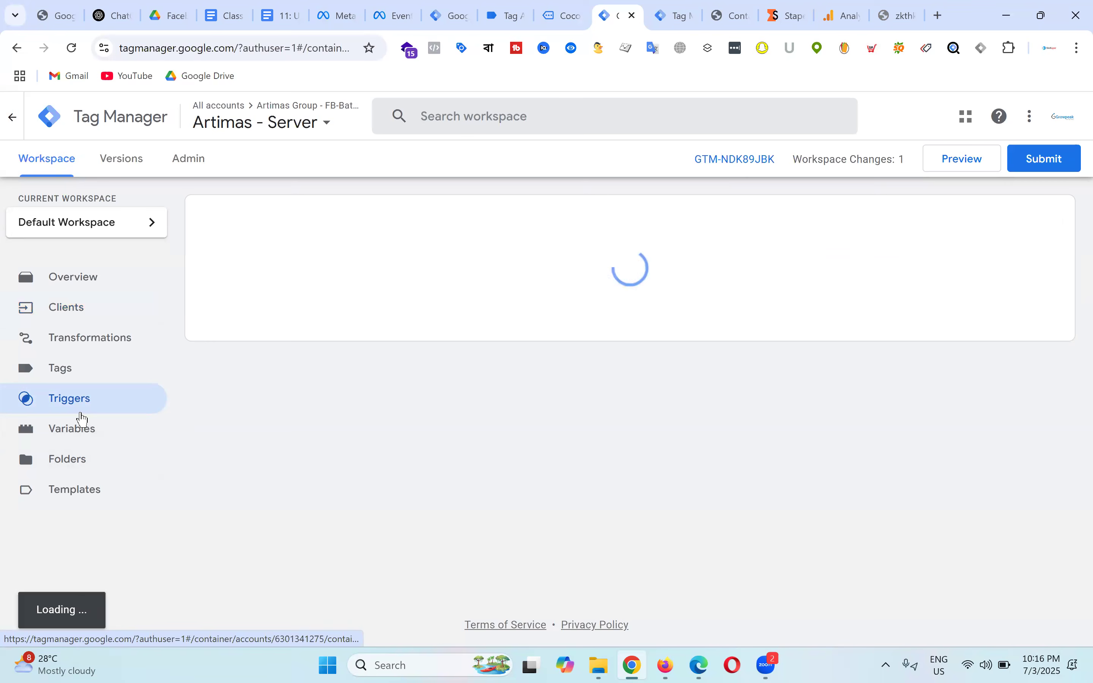
click(1041, 221)
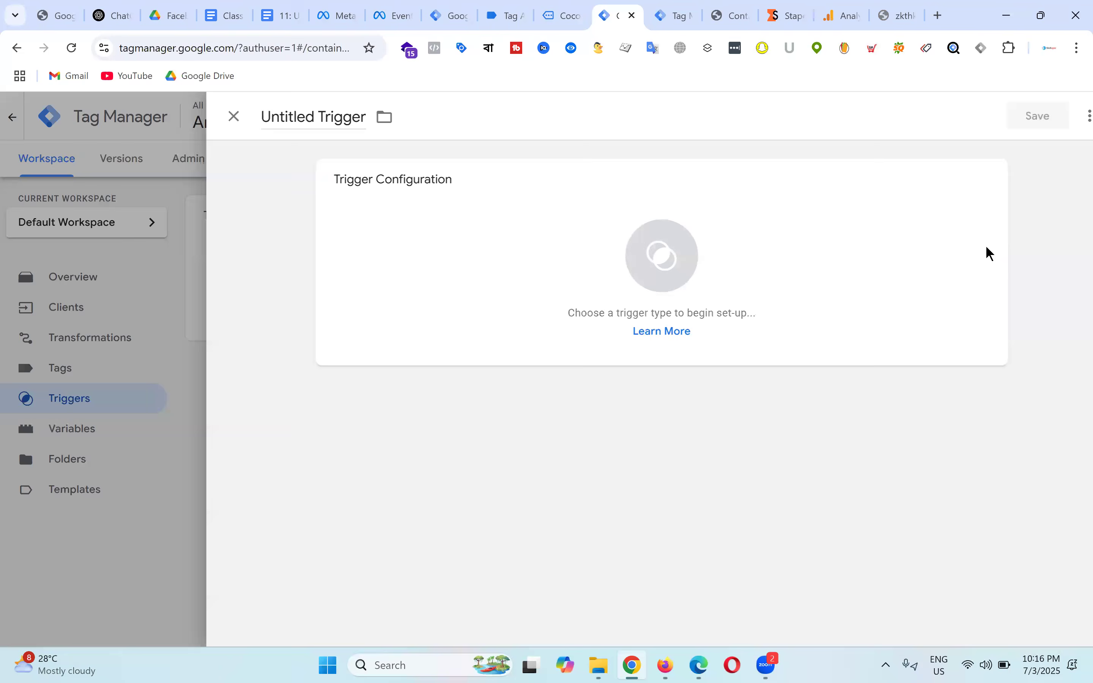
click(641, 268)
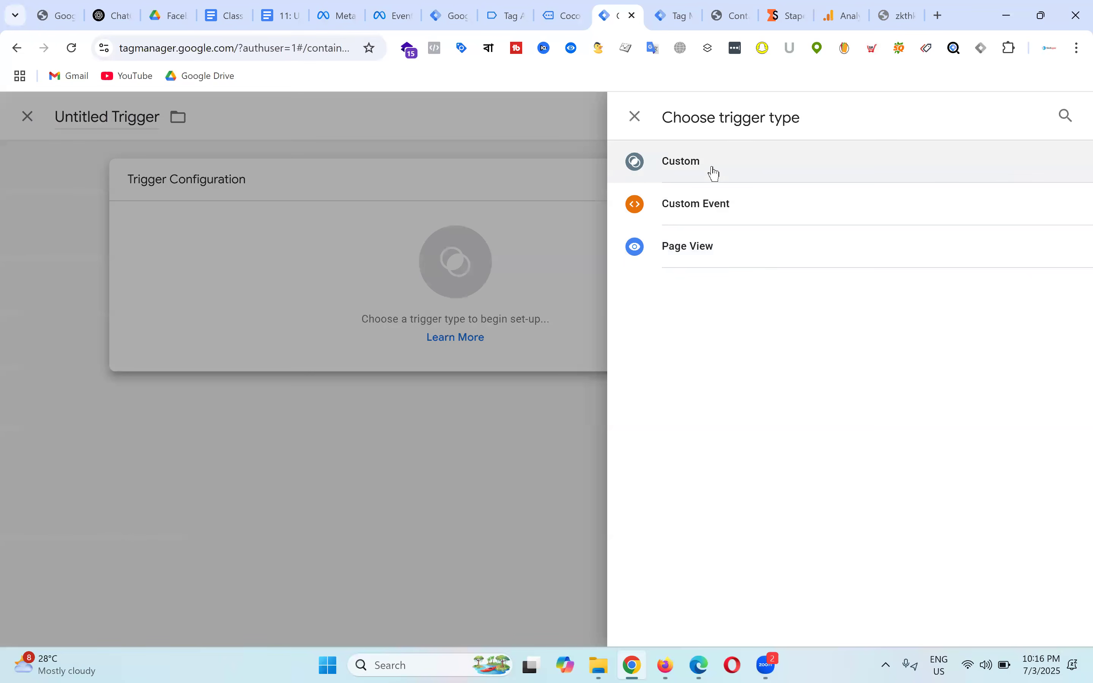
click(682, 168)
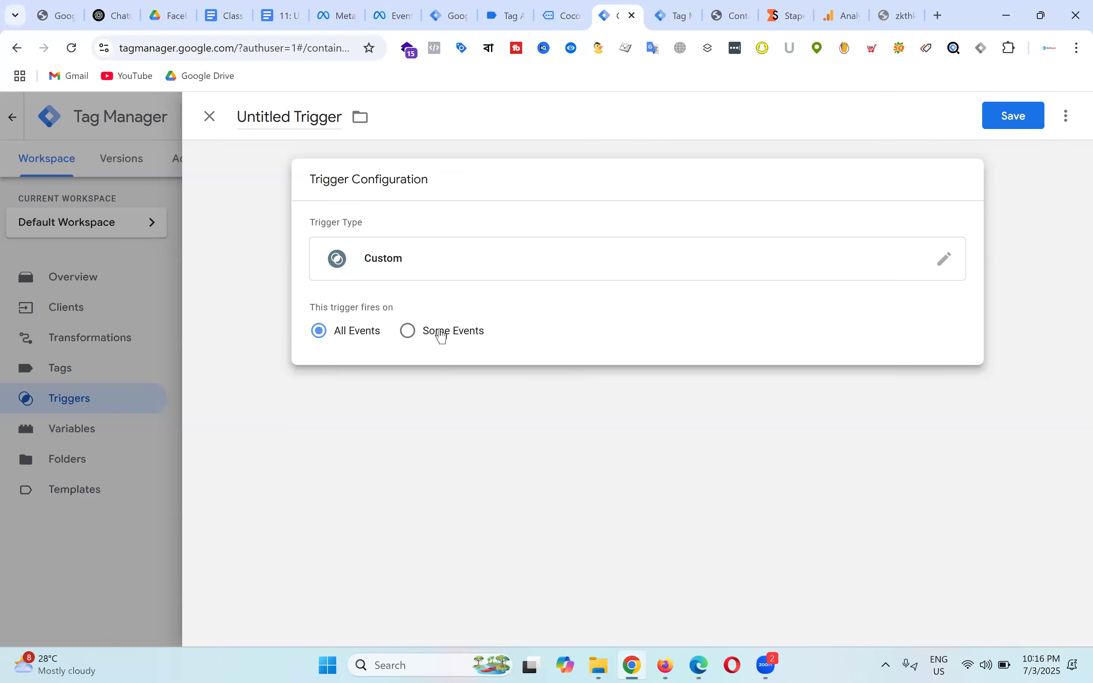
click(442, 336)
Step: Base the trigger's condition on the {{Client Name}} variable and review the operator options
click(427, 394)
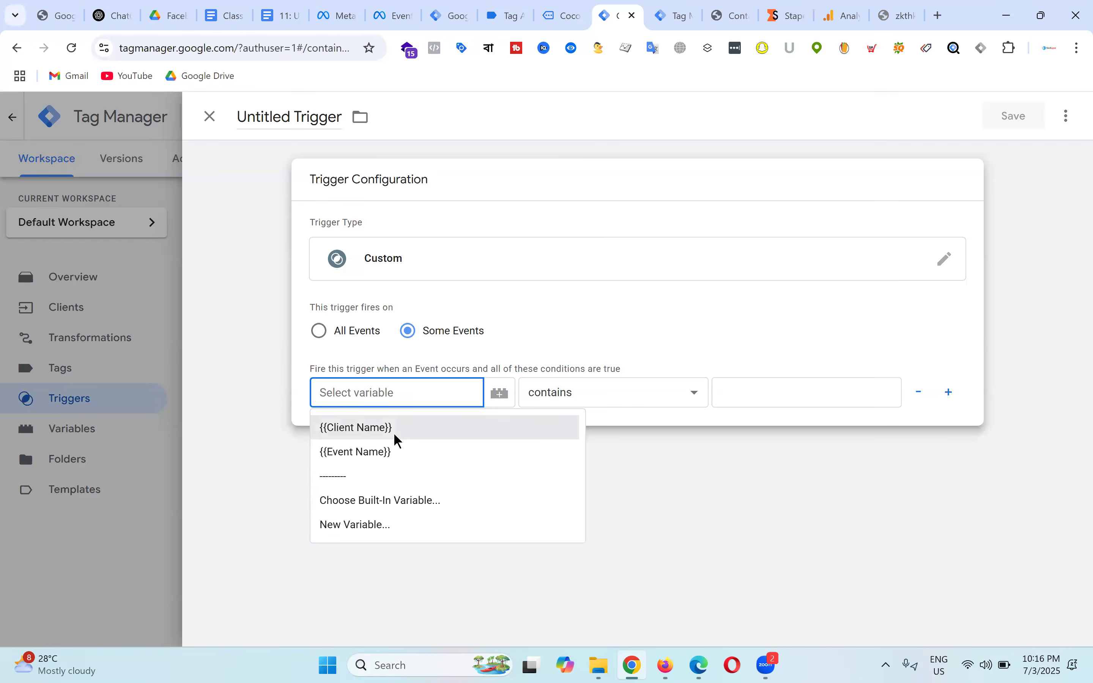
click(395, 429)
click(593, 394)
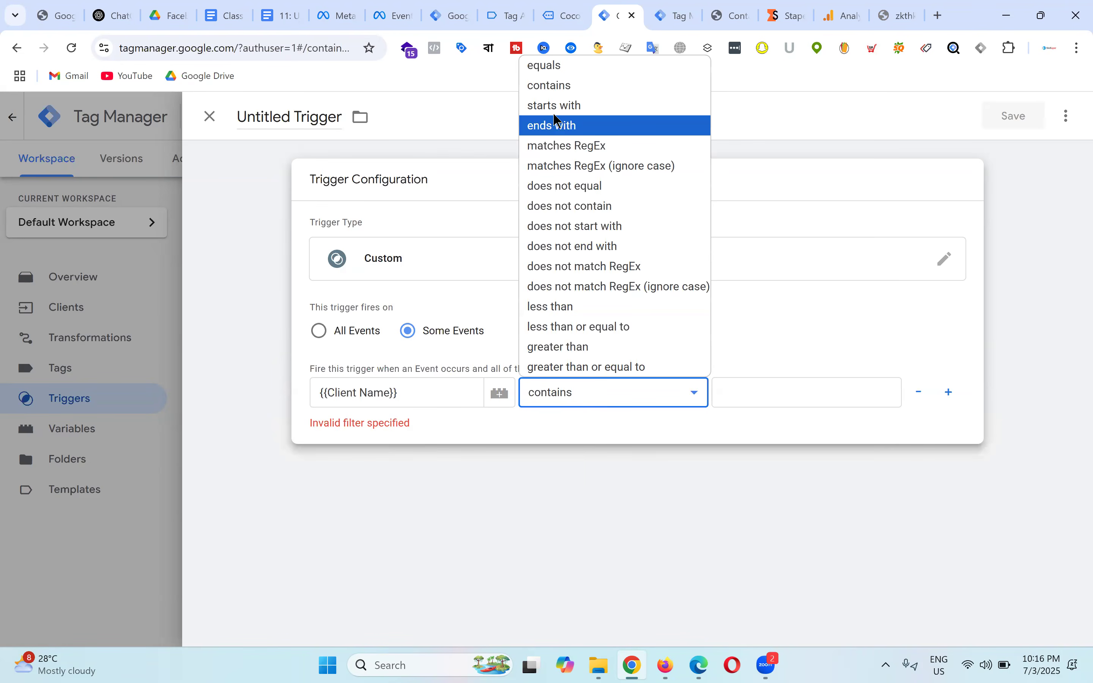
click(579, 393)
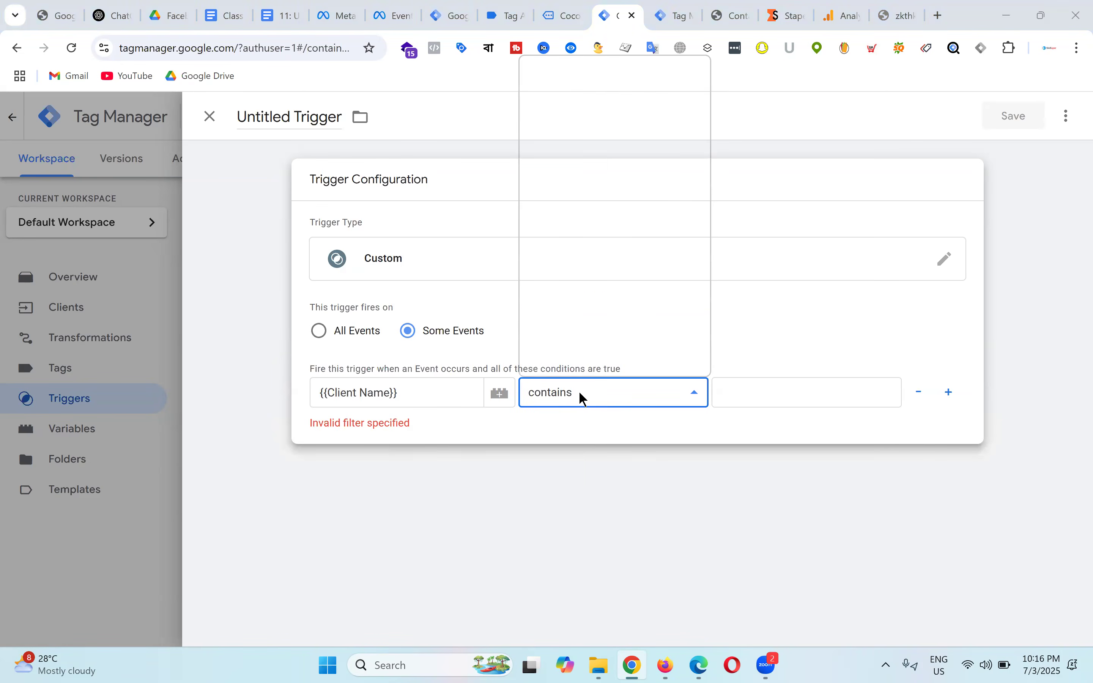
click(581, 394)
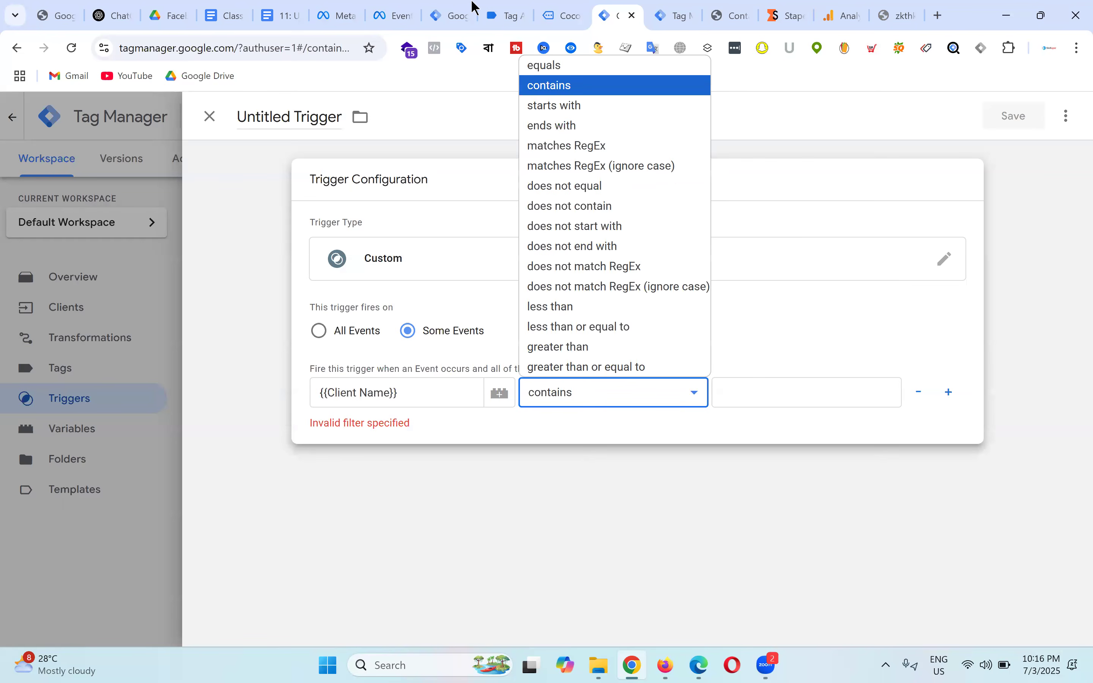
mouse_move(801, 15)
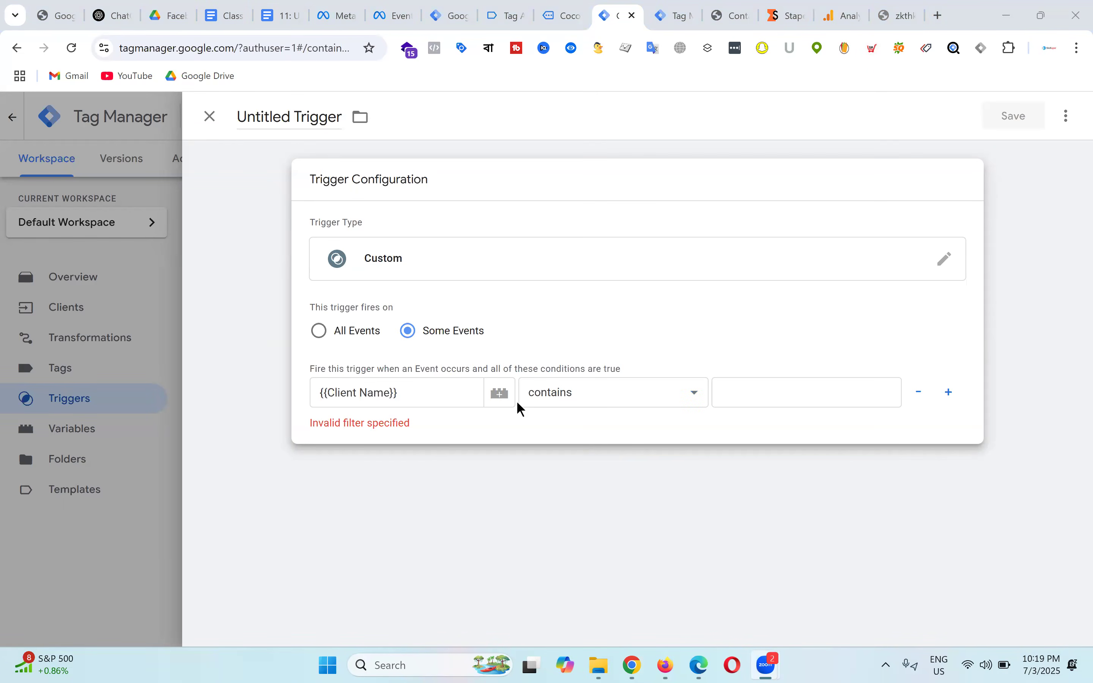
click(635, 392)
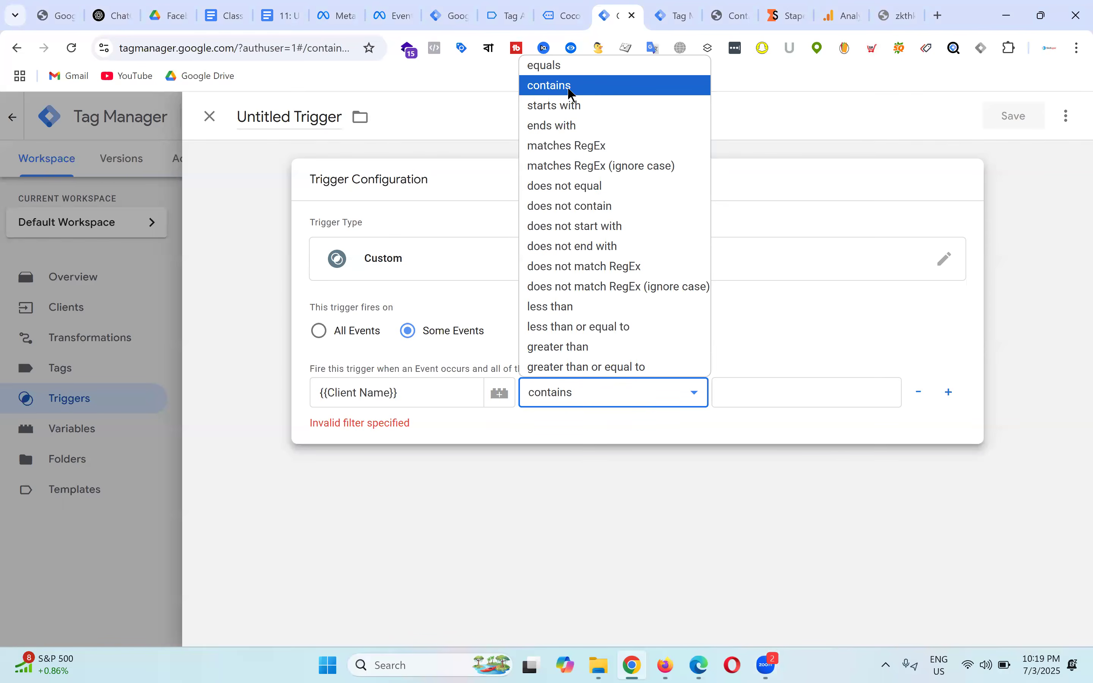
click(673, 7)
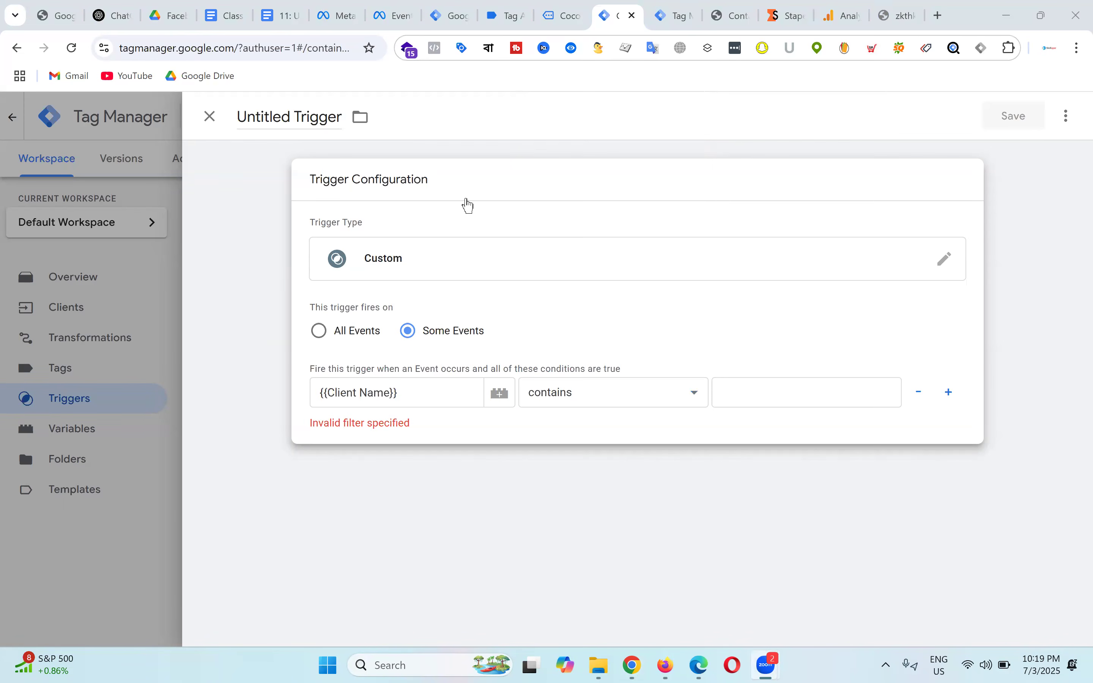
Step: Set the trigger condition to Client Name equals GA4
click(591, 61)
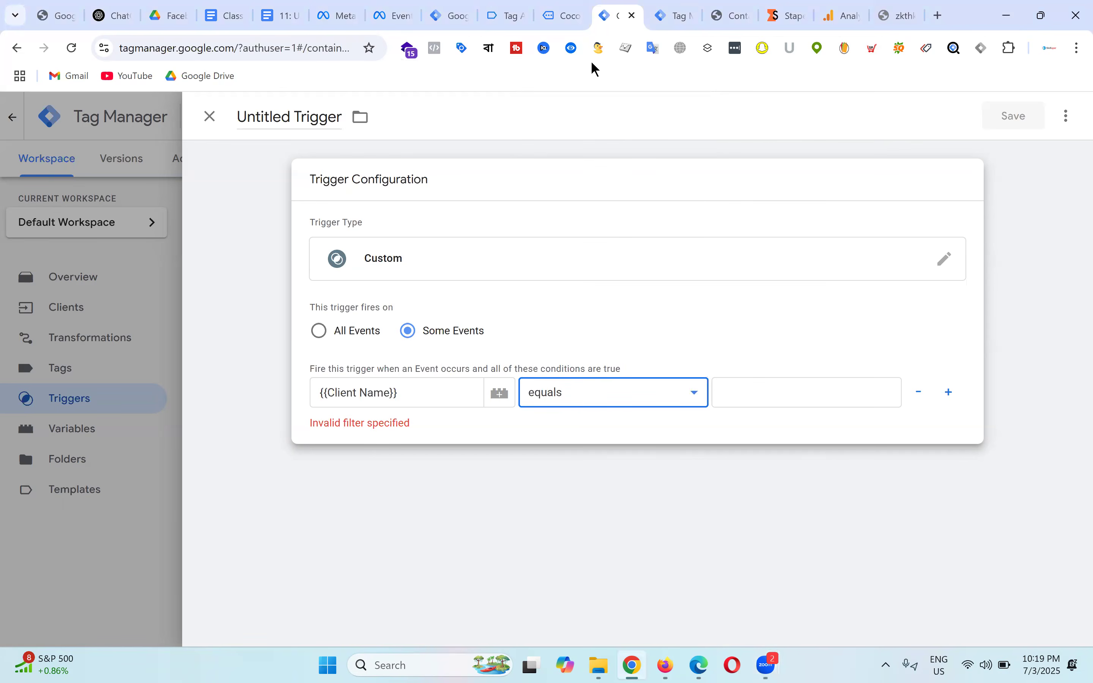
click(783, 399)
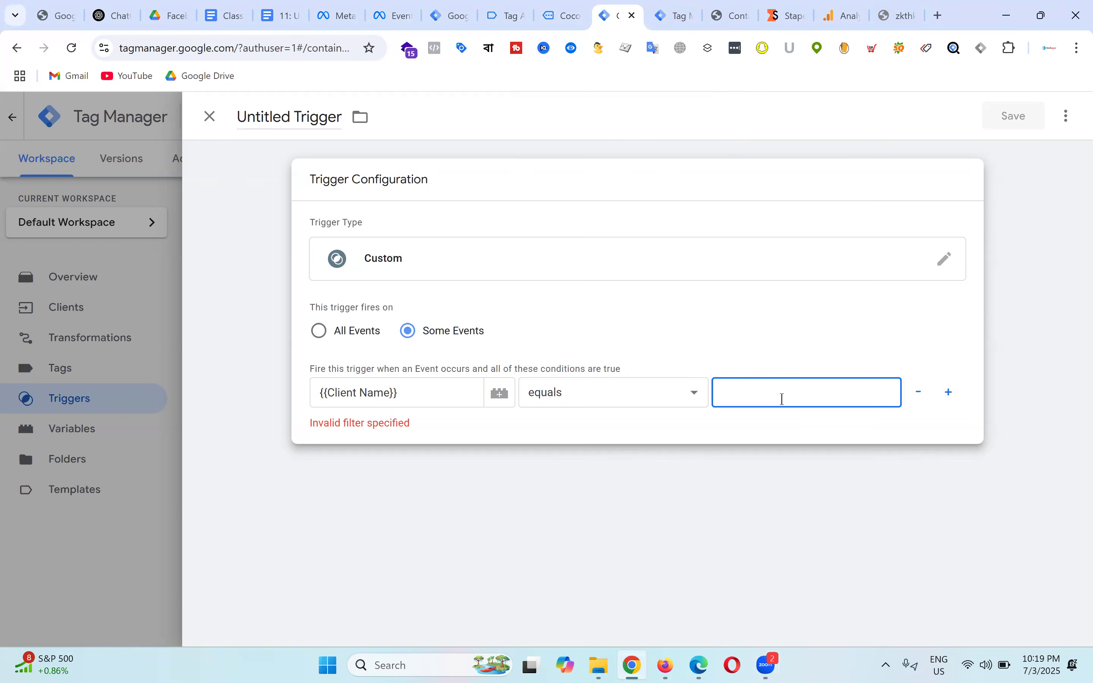
text(GA4)
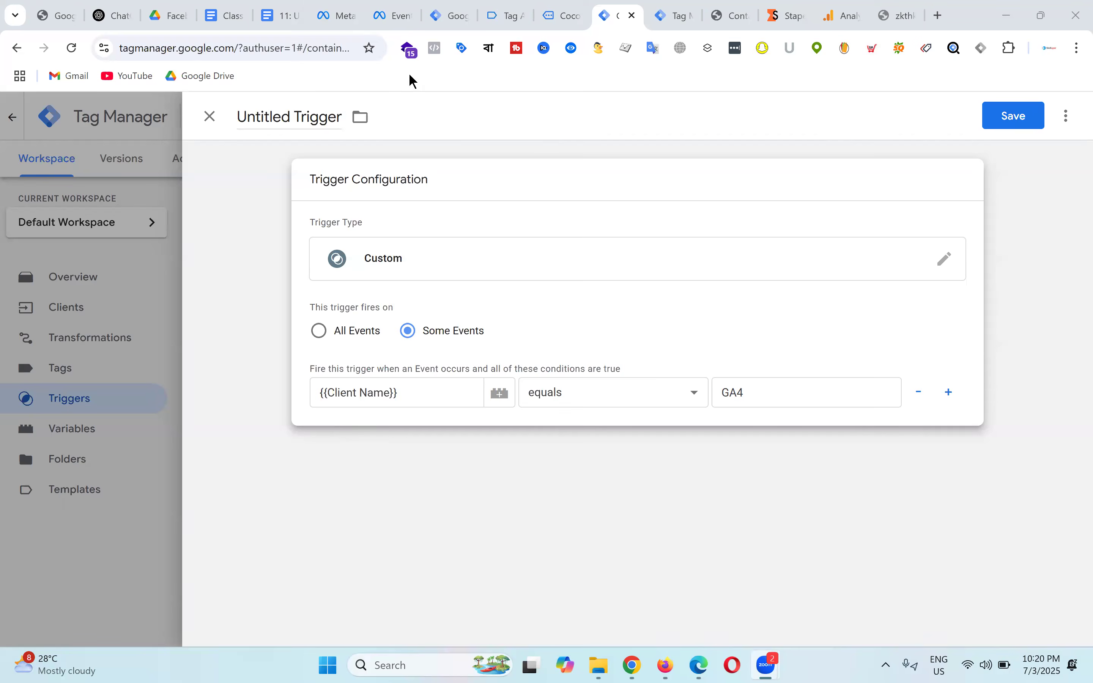
click(287, 13)
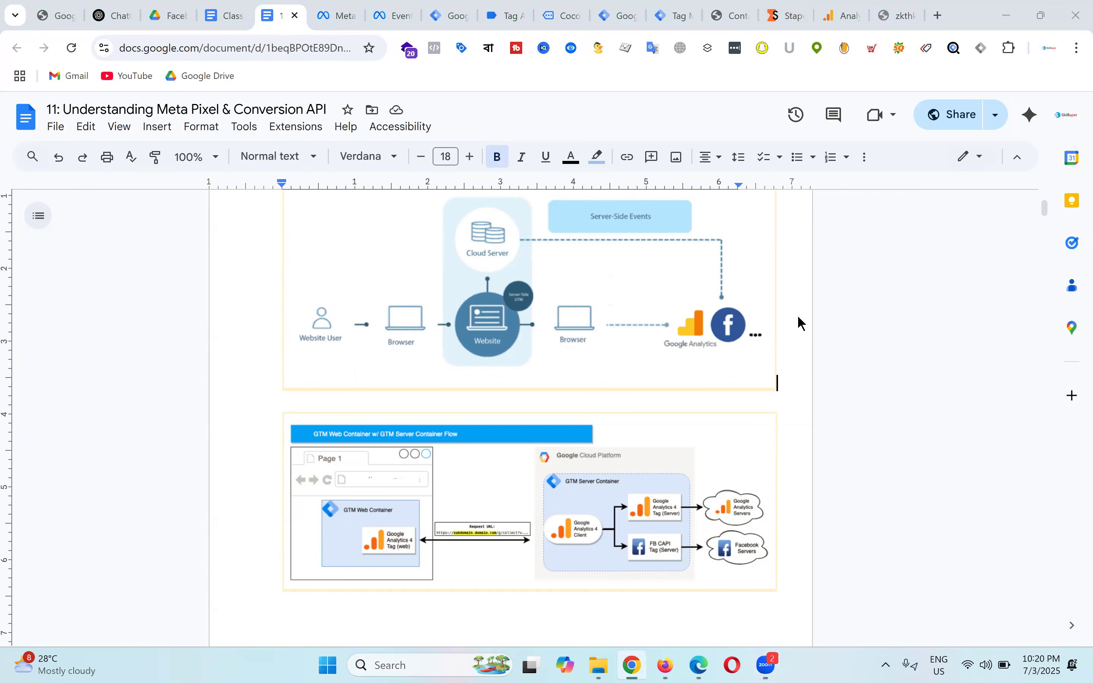
click(670, 7)
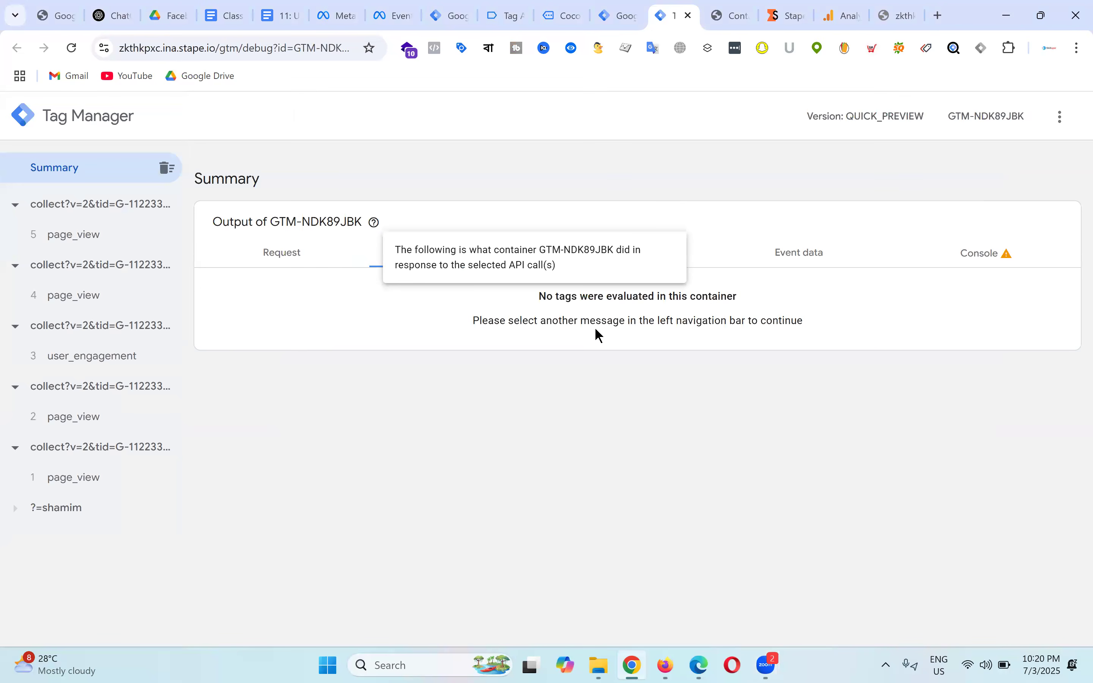
key(ctrl+shift+Tab)
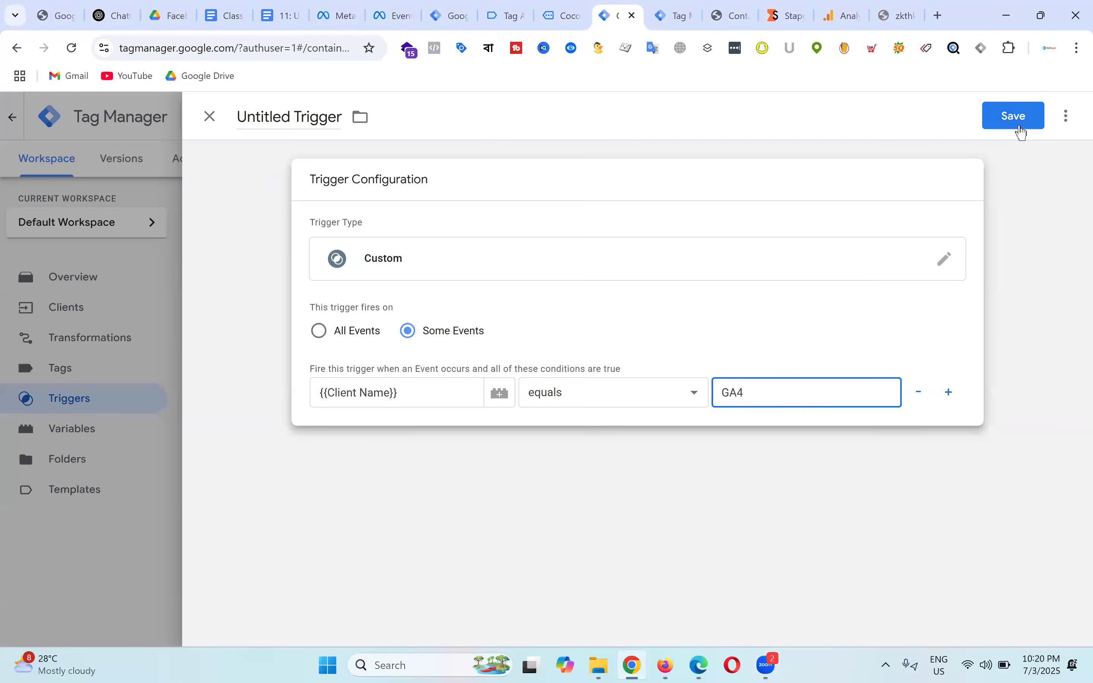
Step: Name the trigger 'Client Name - GA4' and save it
click(299, 115)
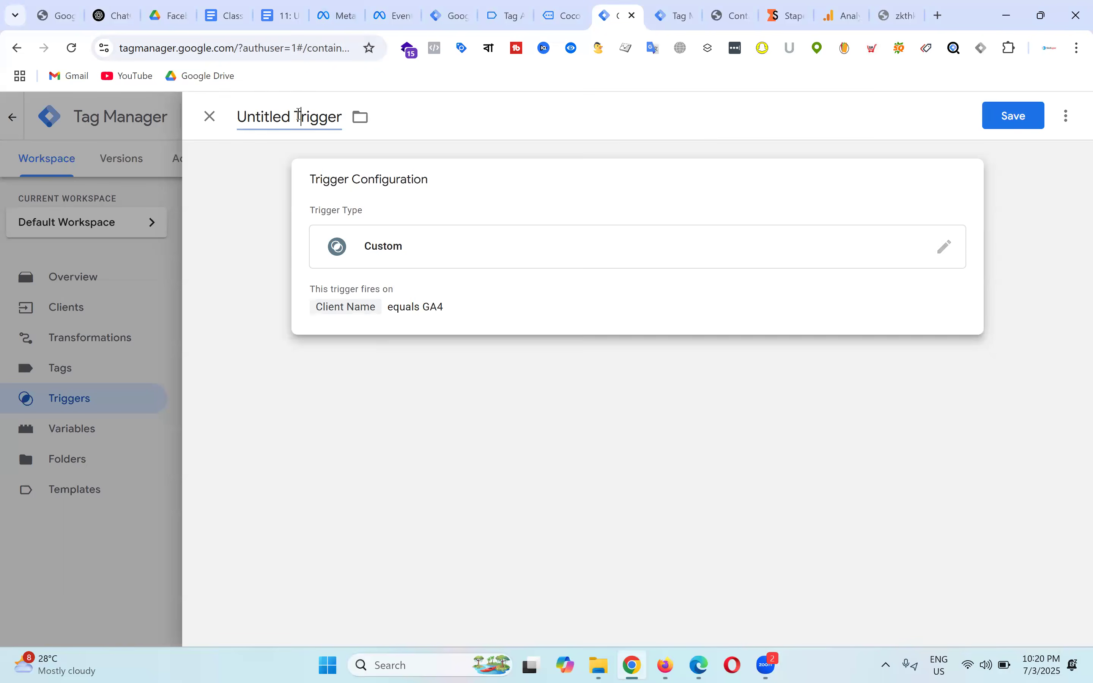
text(Client Name - GA4)
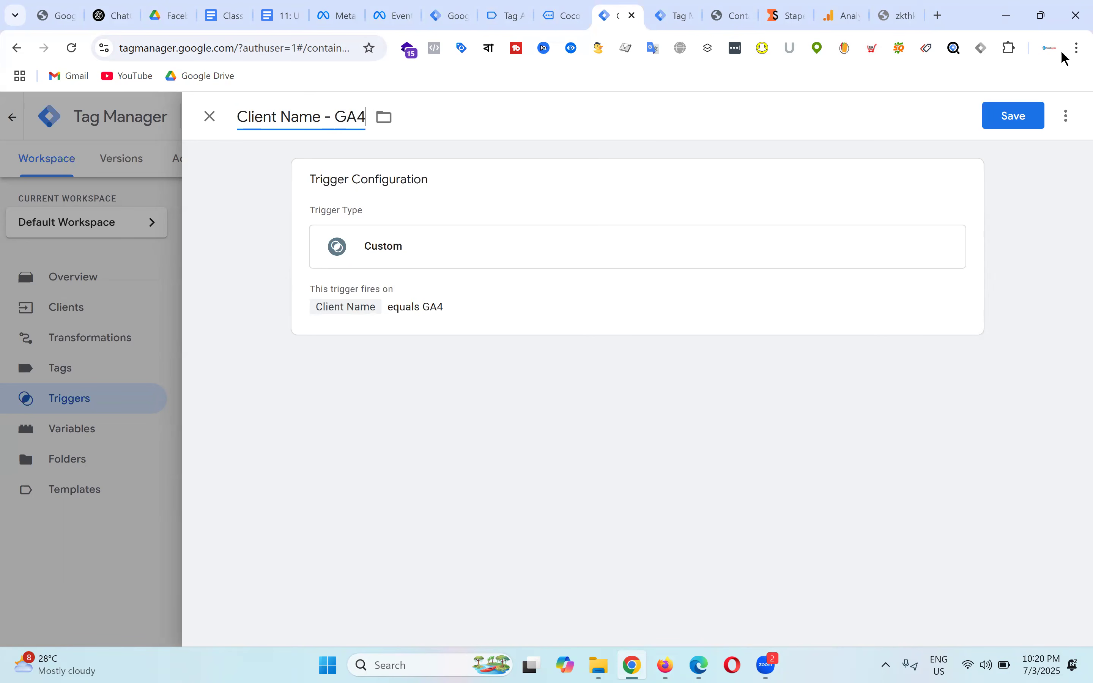
click(572, 202)
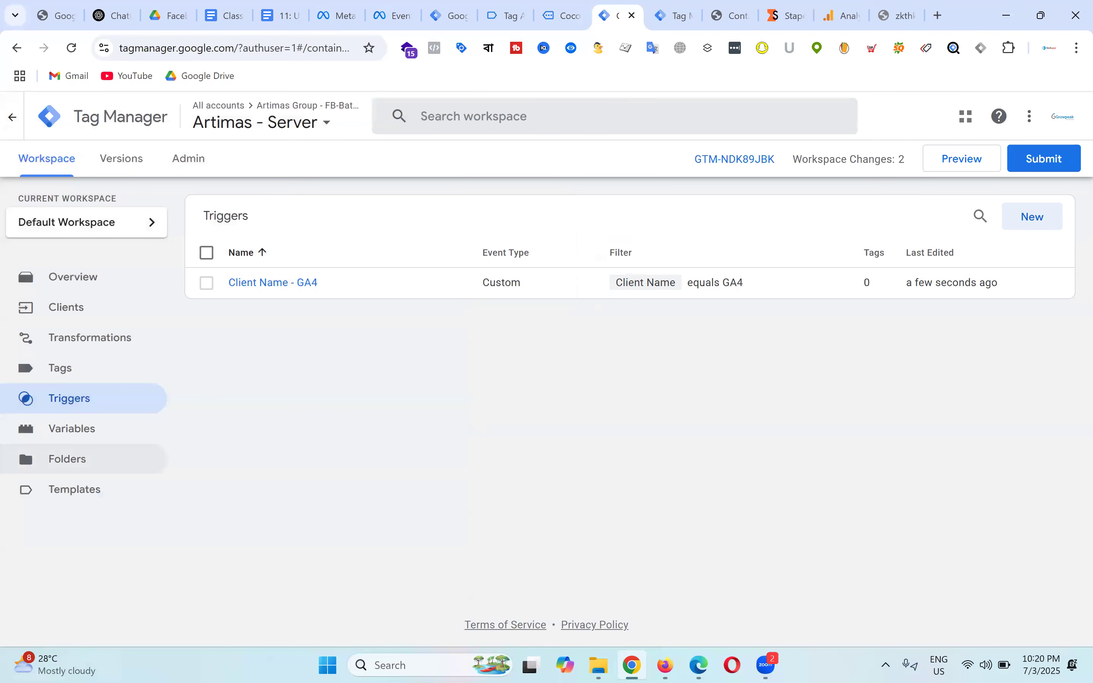
click(90, 310)
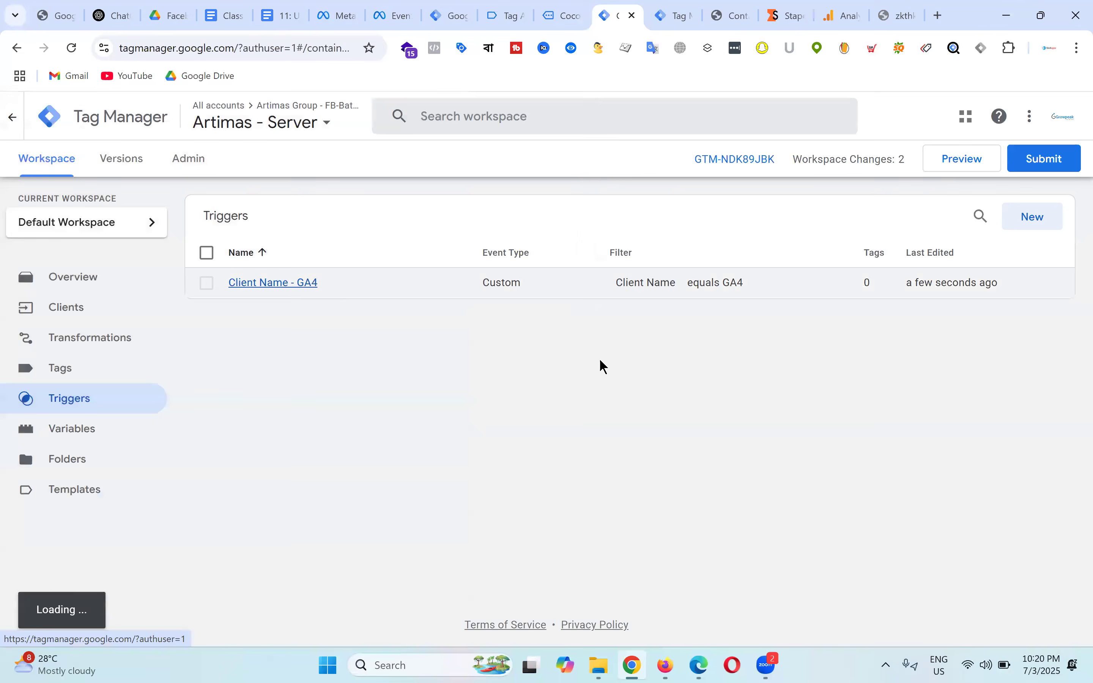
click(88, 406)
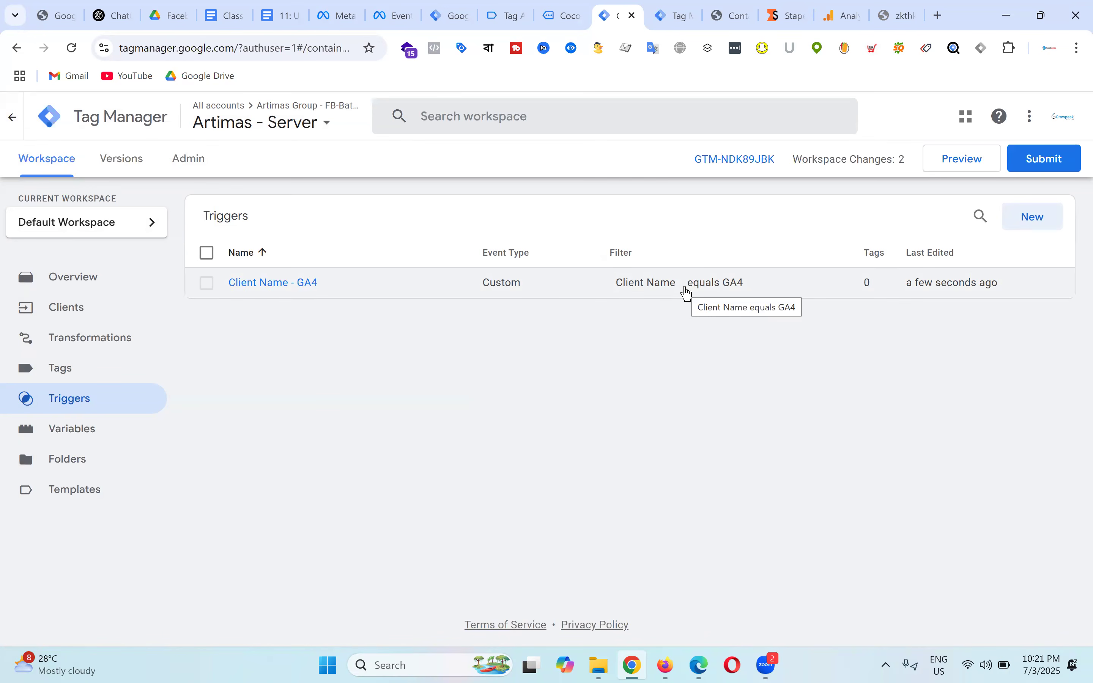
Step: Consult the course document, then view the server container's empty Tags list
click(294, 13)
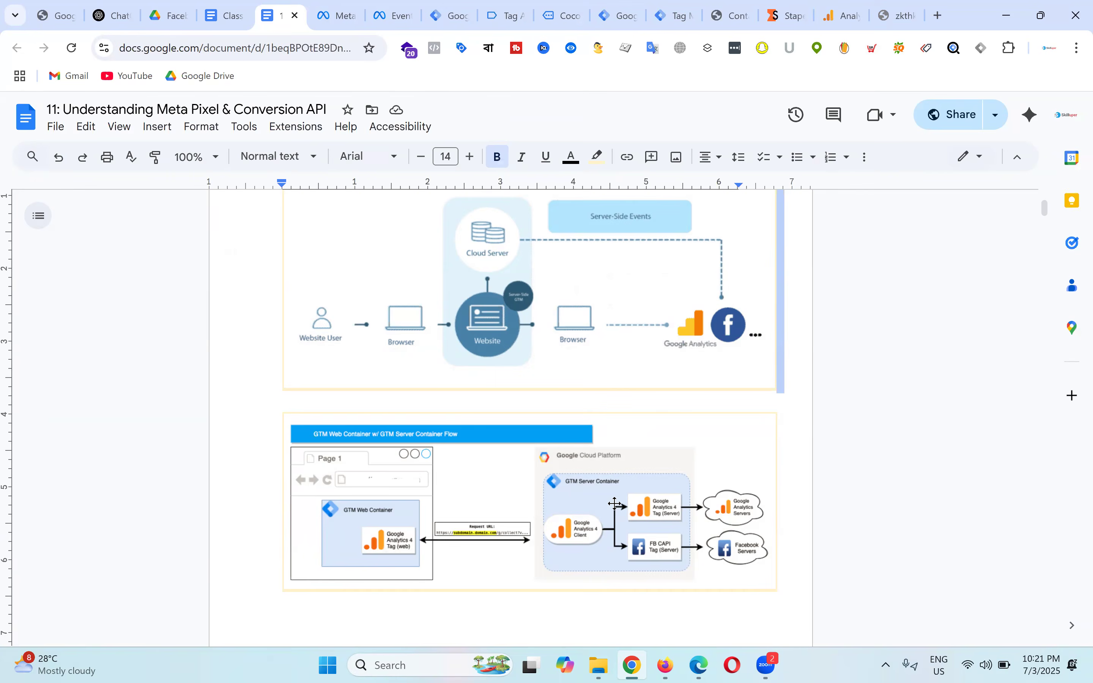
scroll(669, 371, up, 3)
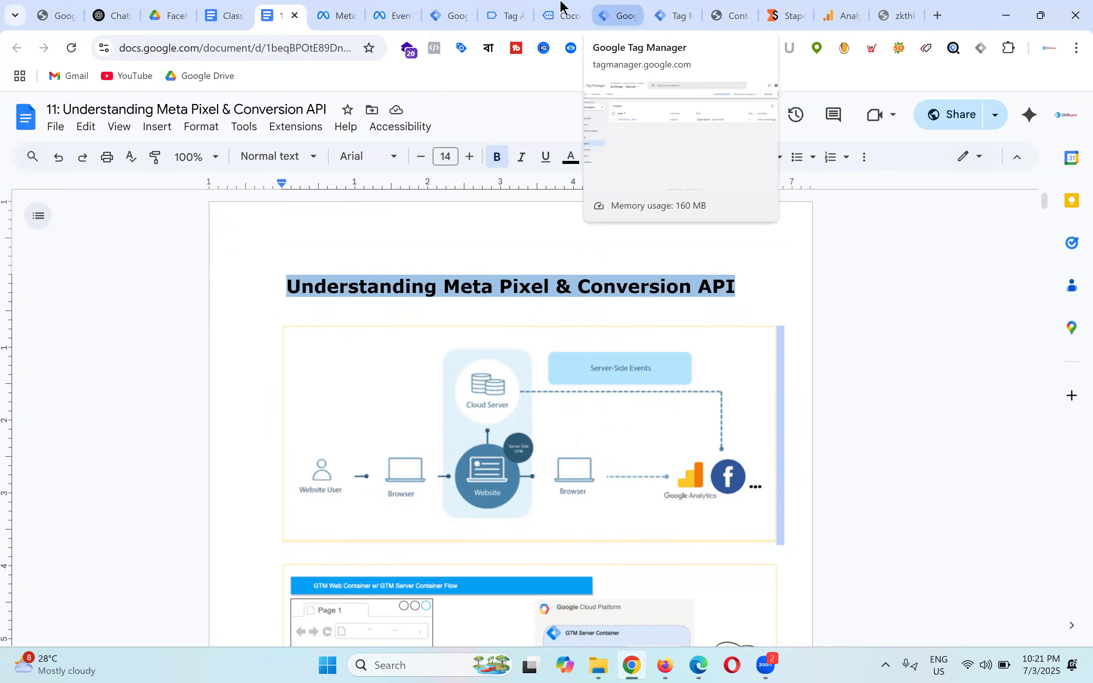
click(602, 8)
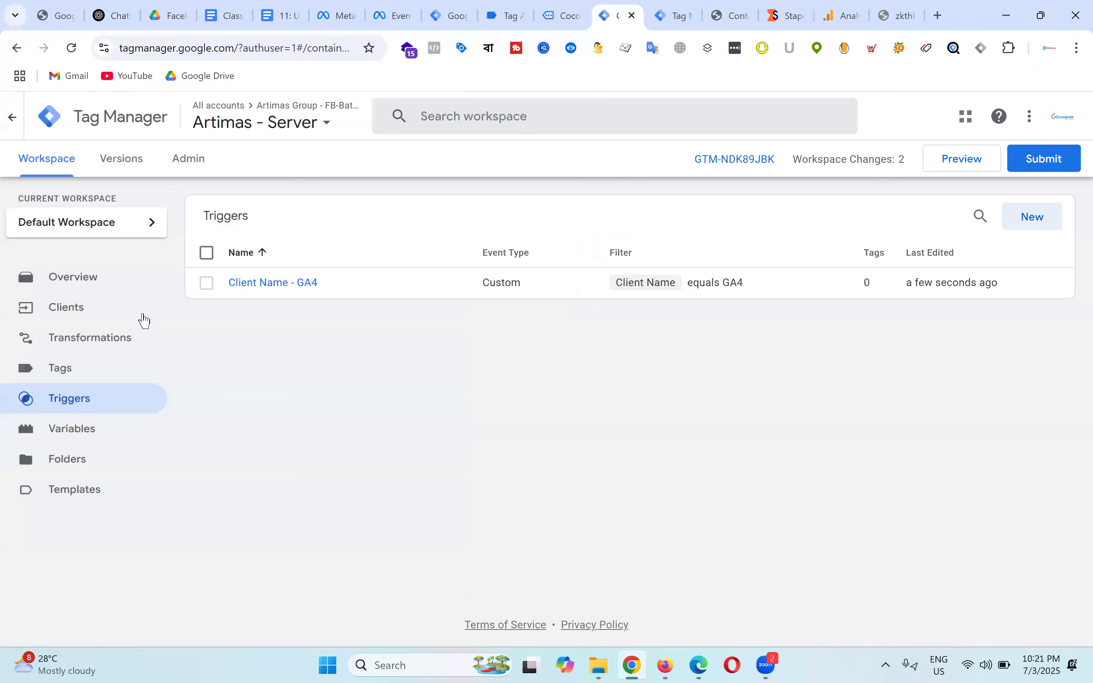
click(81, 375)
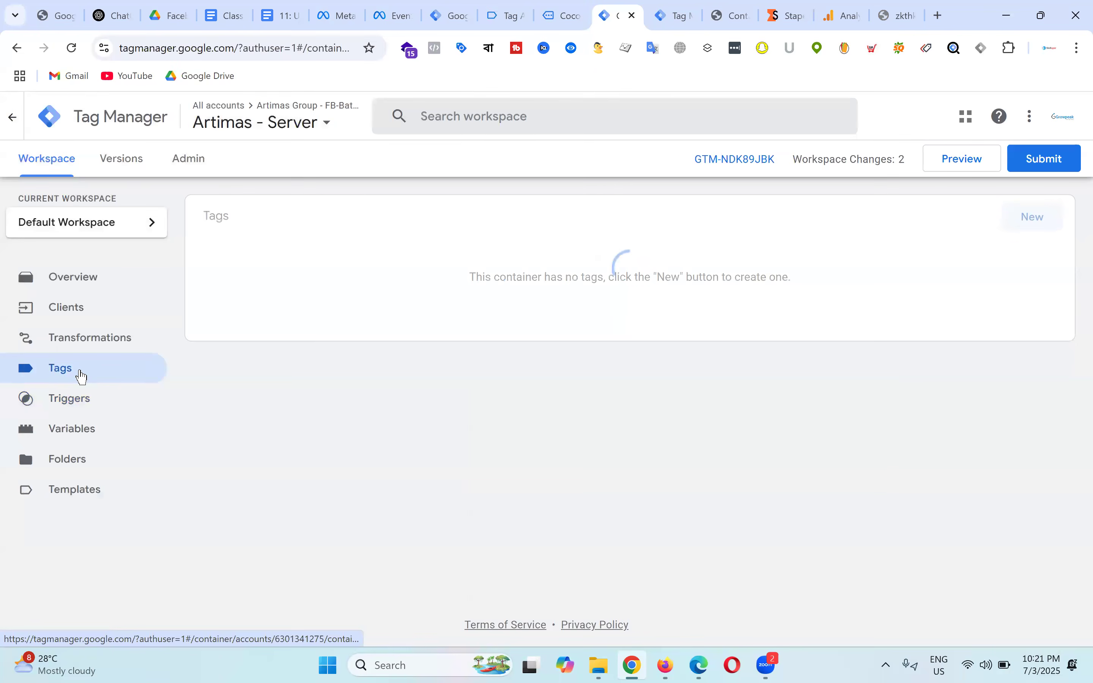
Step: Search the gallery for 'facebook' and add the community Conversions API Tag template to the workspace
click(85, 494)
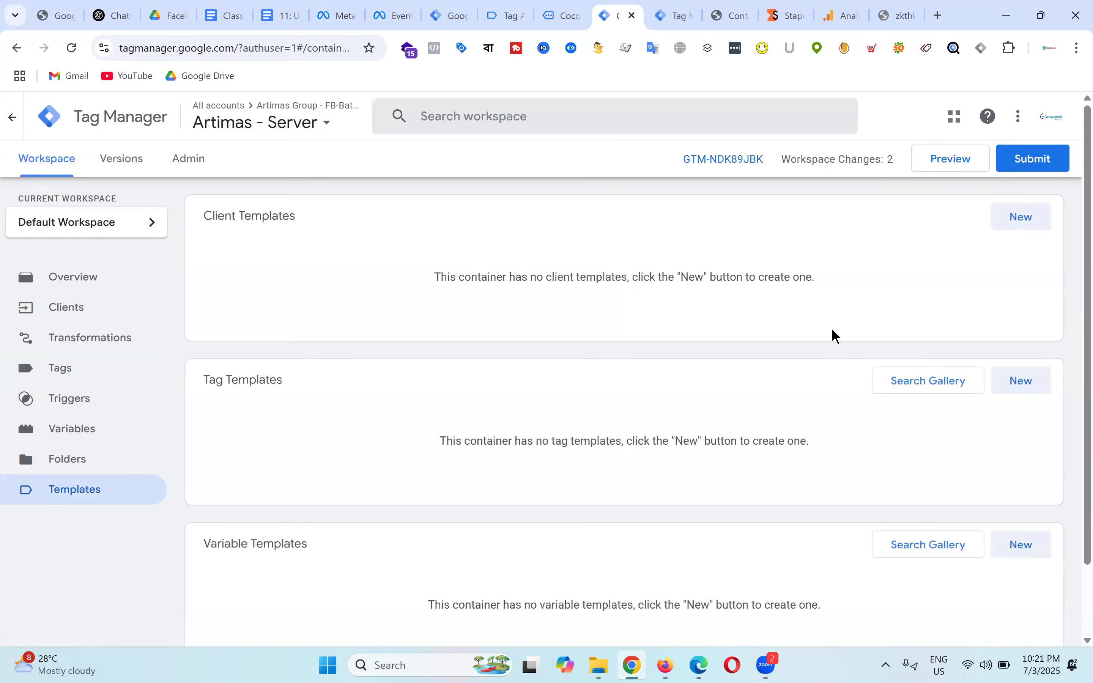
click(945, 389)
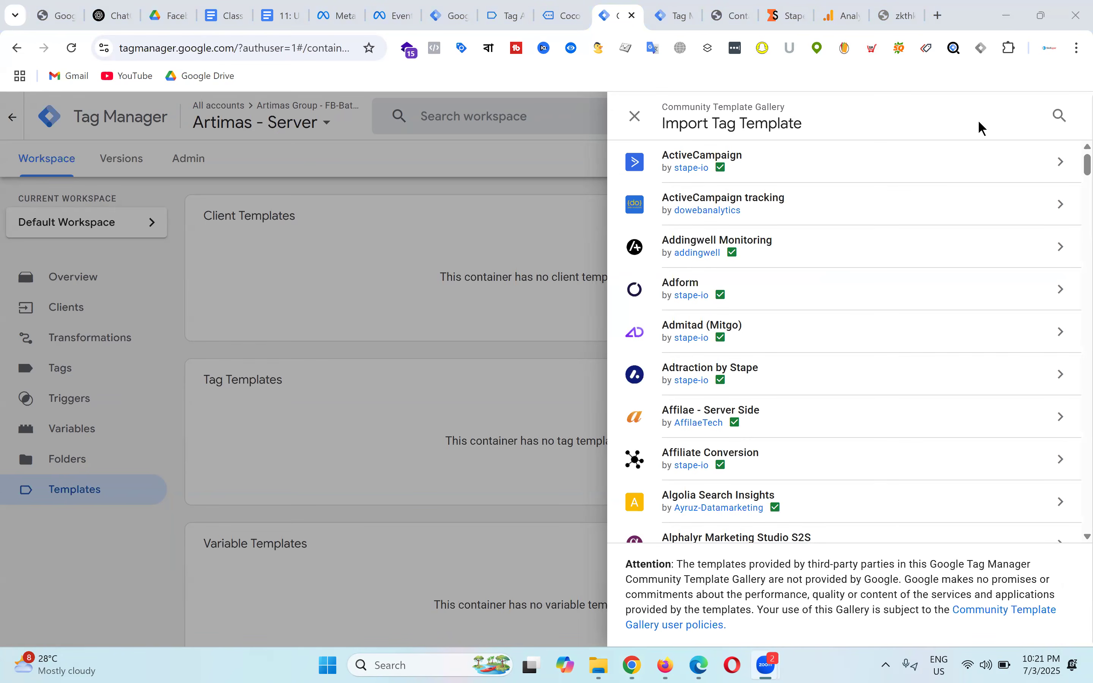
click(1062, 118)
text(f)
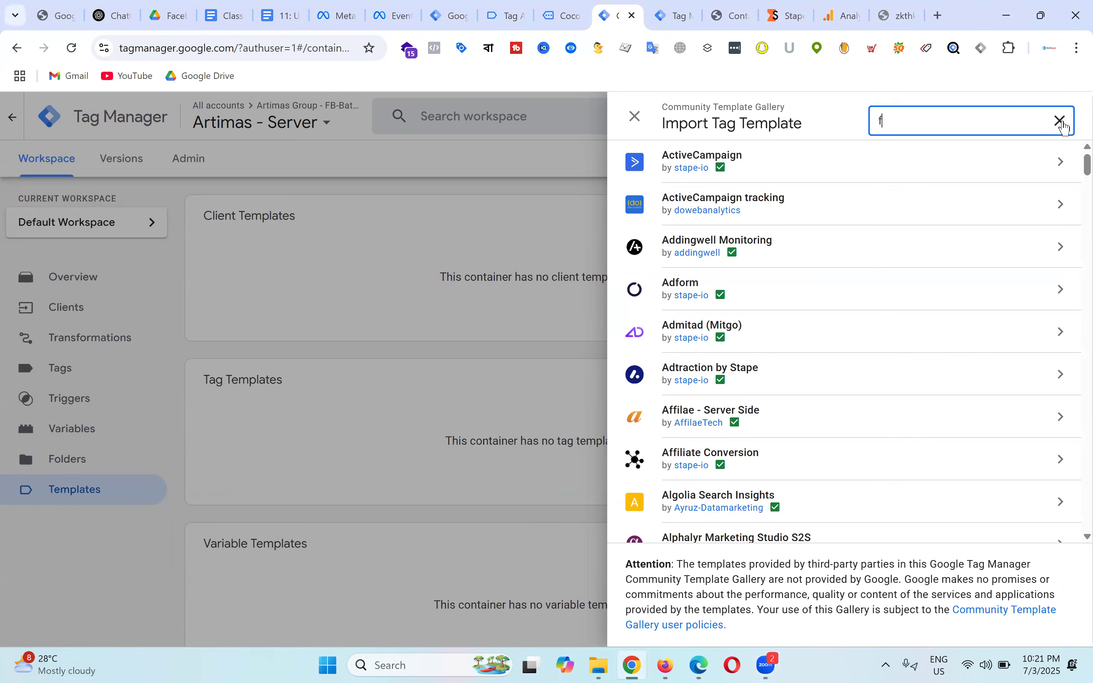
text(acebook)
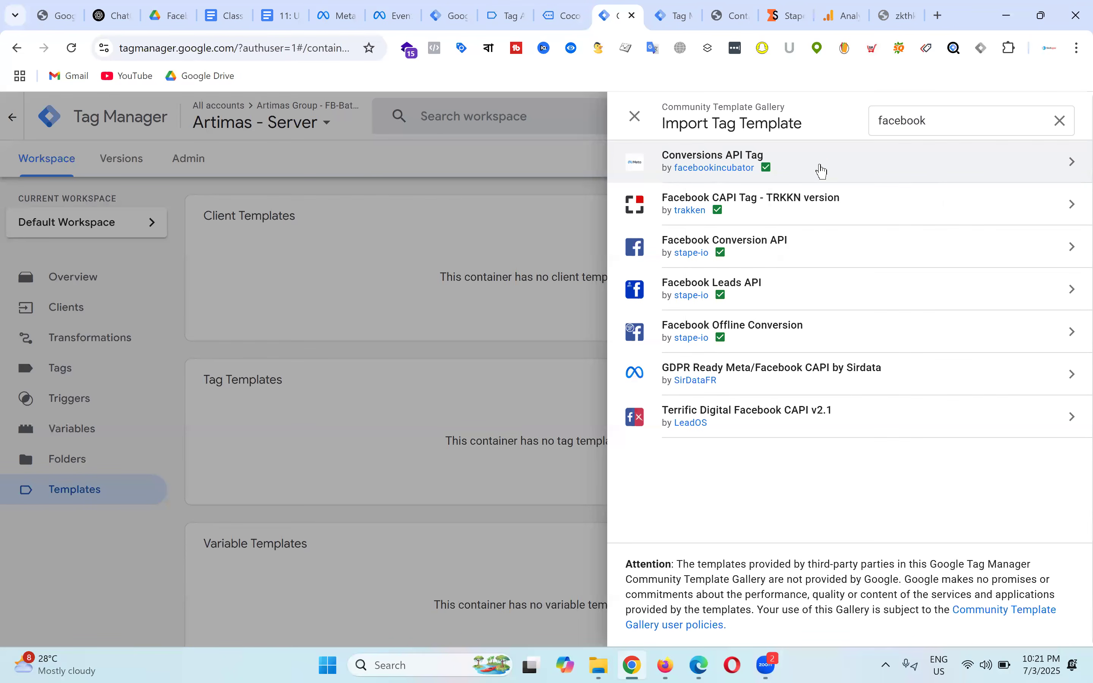
click(1075, 165)
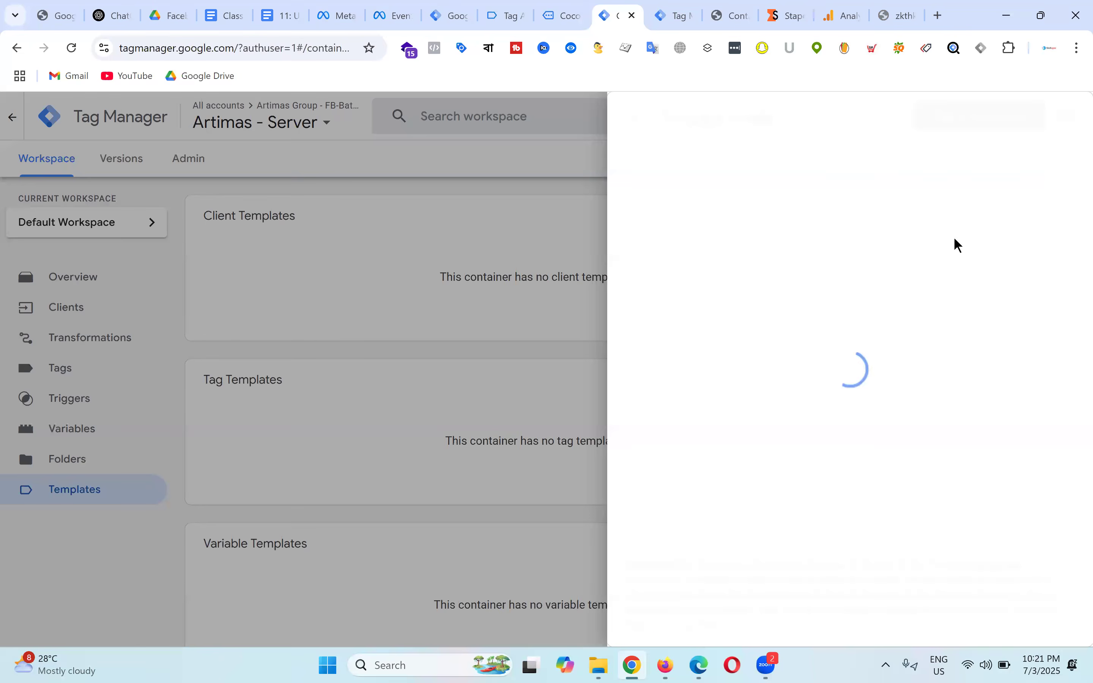
click(983, 126)
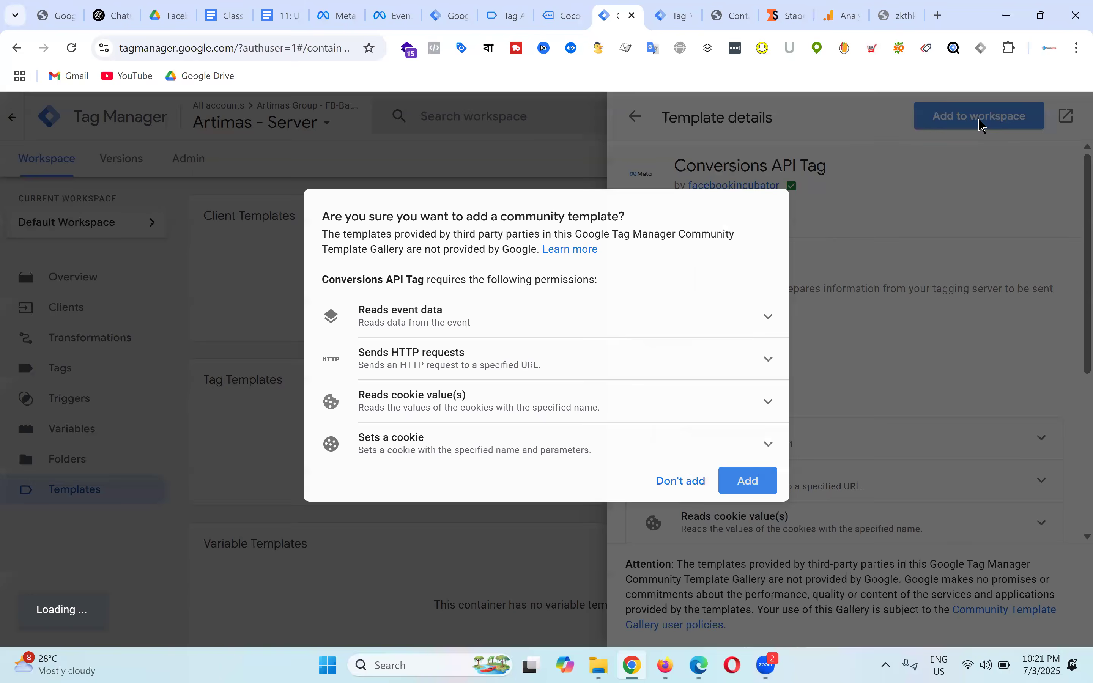
click(750, 480)
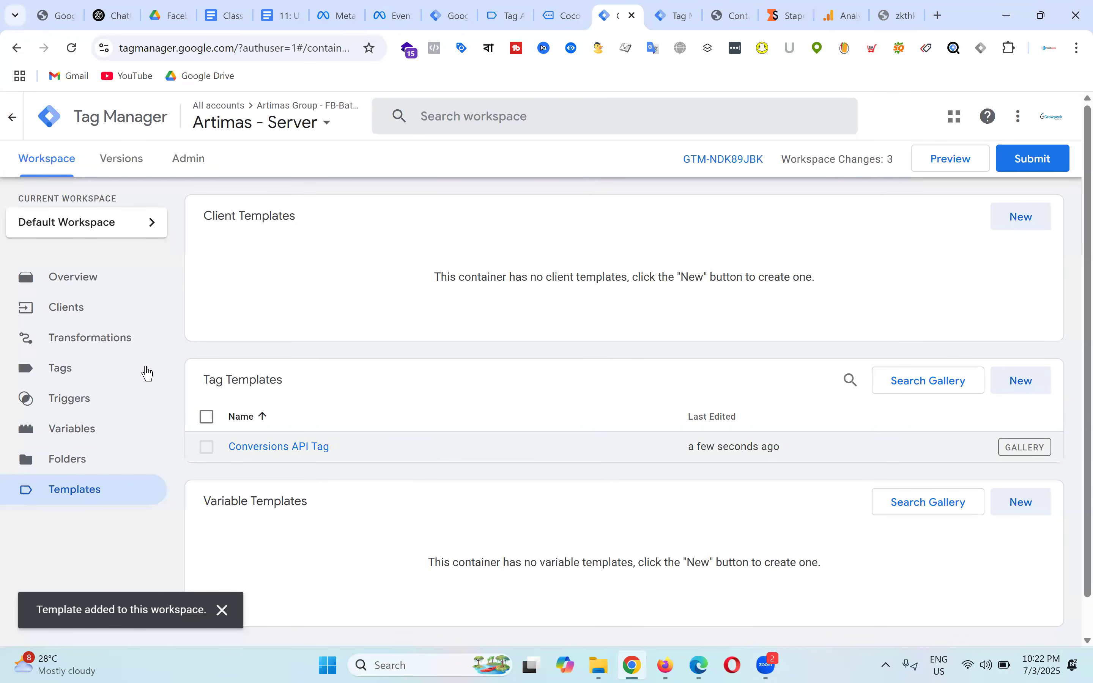
Step: Create a new server tag of type Conversions API Tag
click(89, 375)
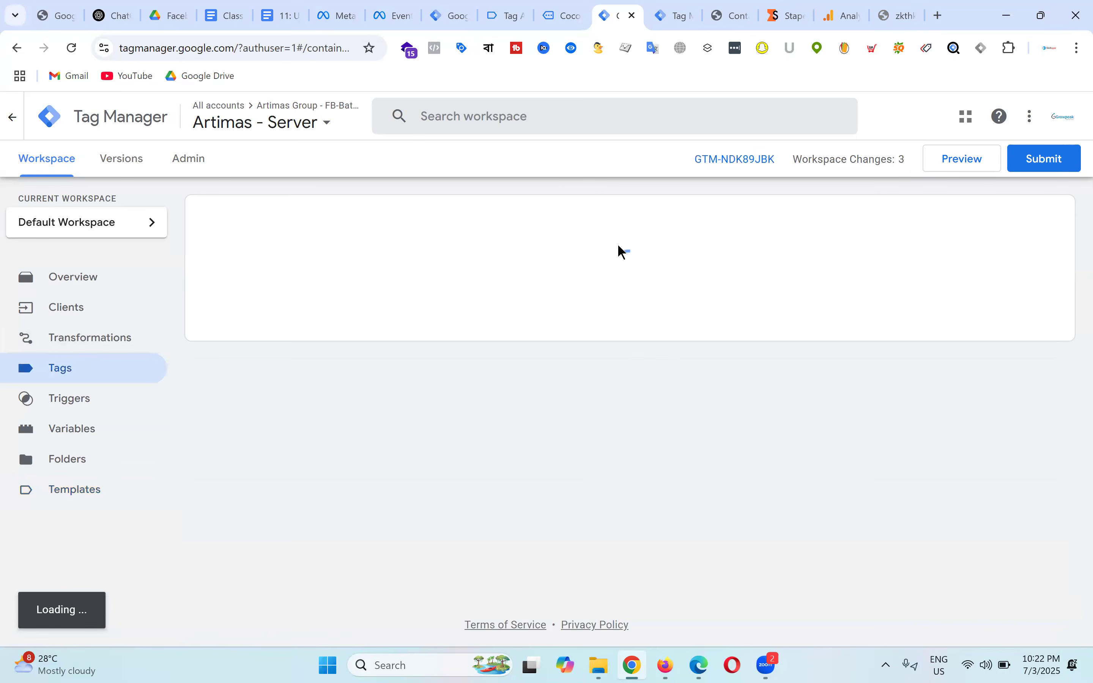
click(276, 10)
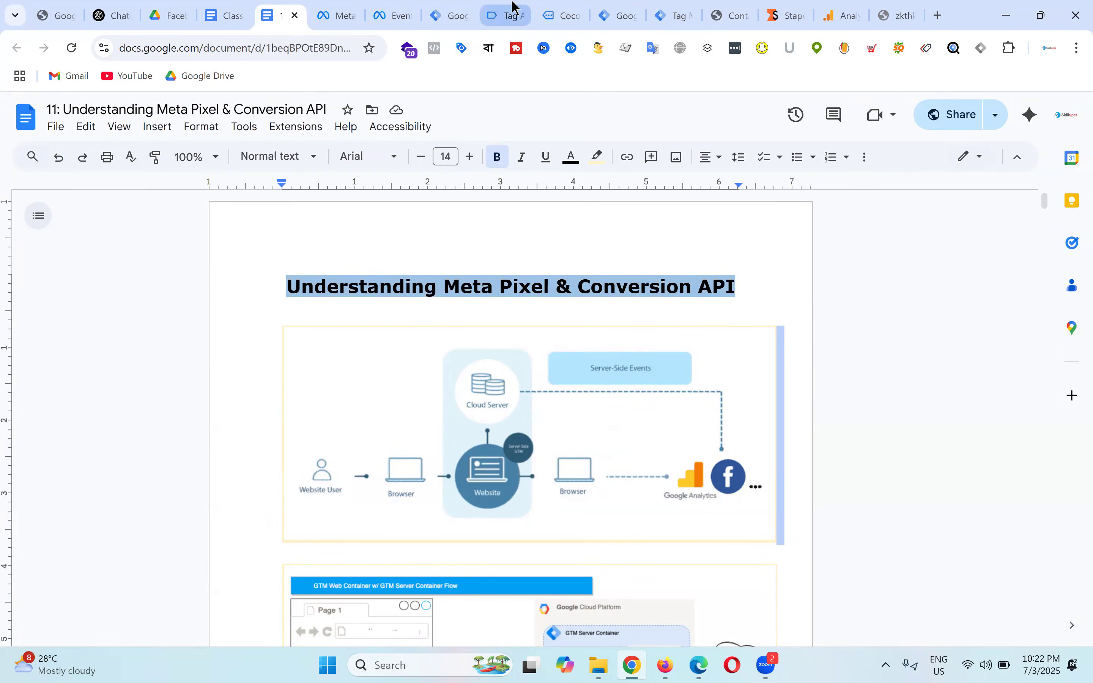
click(619, 14)
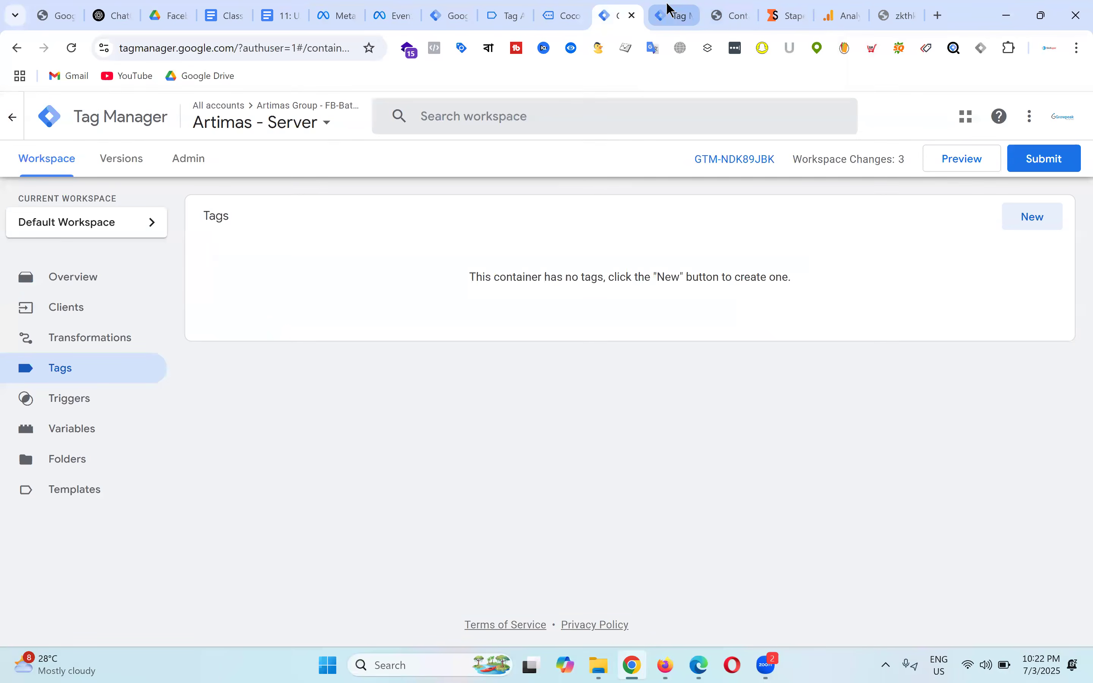
click(1042, 226)
click(618, 275)
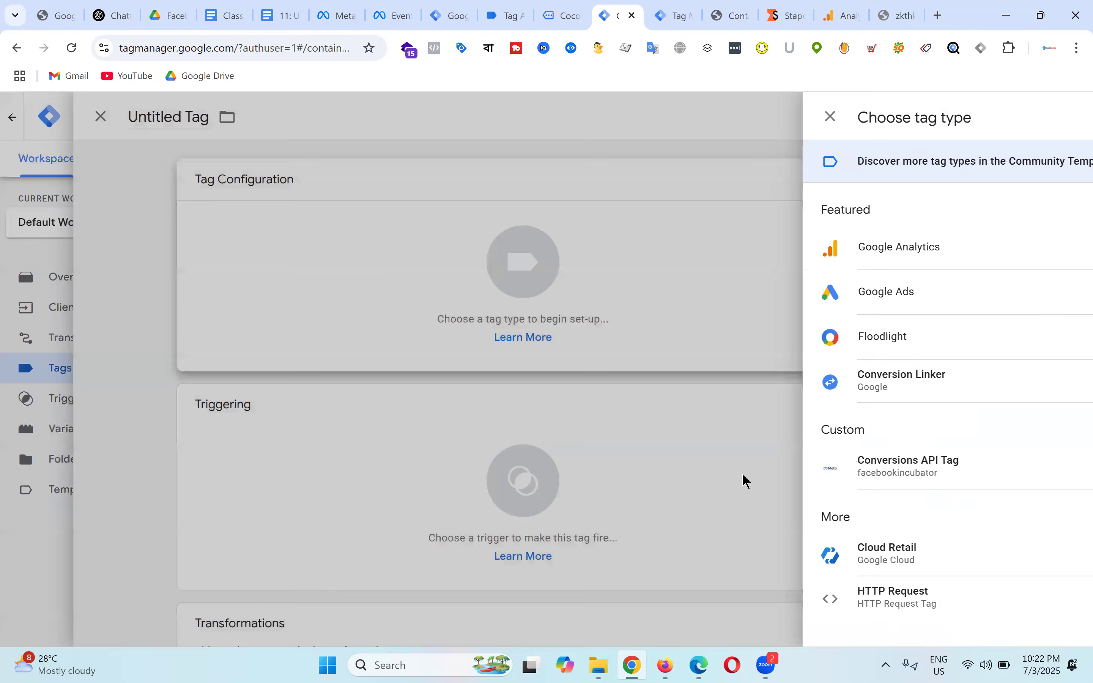
click(744, 480)
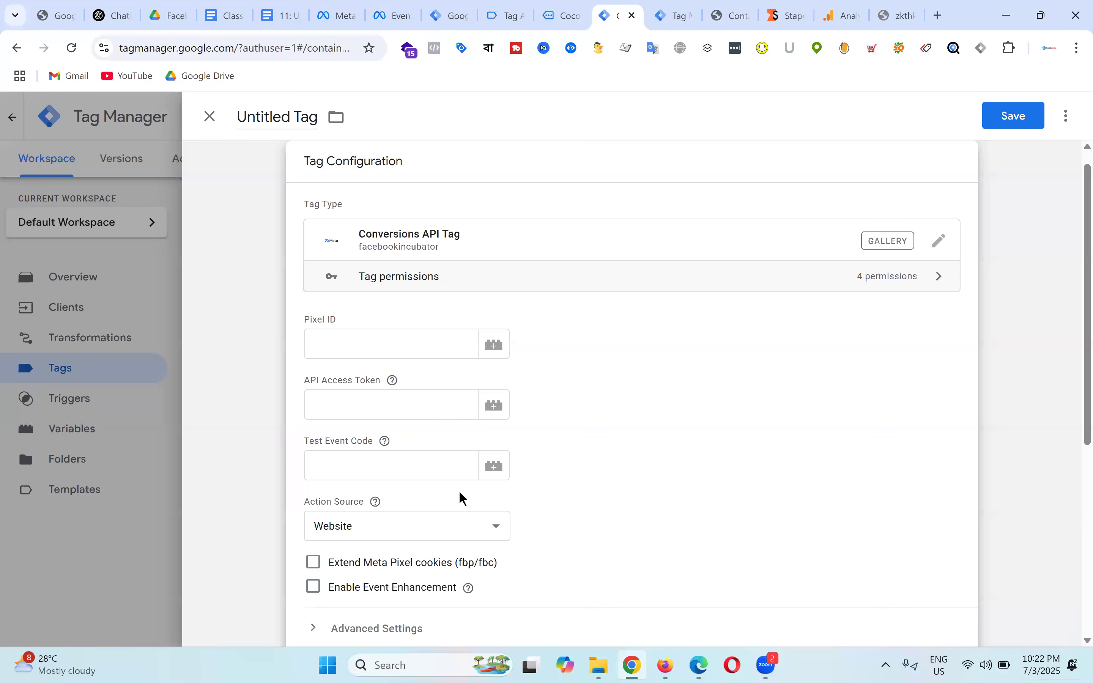
click(374, 346)
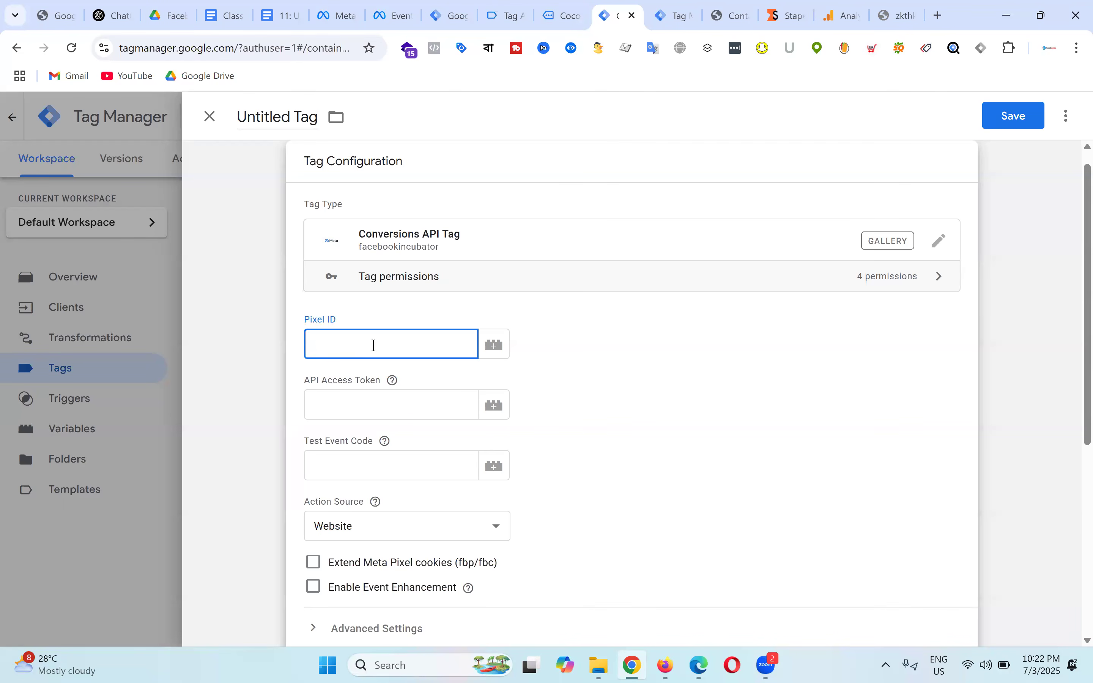
Step: Copy the Batch-19 dataset ID from Events Manager settings into the tag's Pixel ID field
click(405, 6)
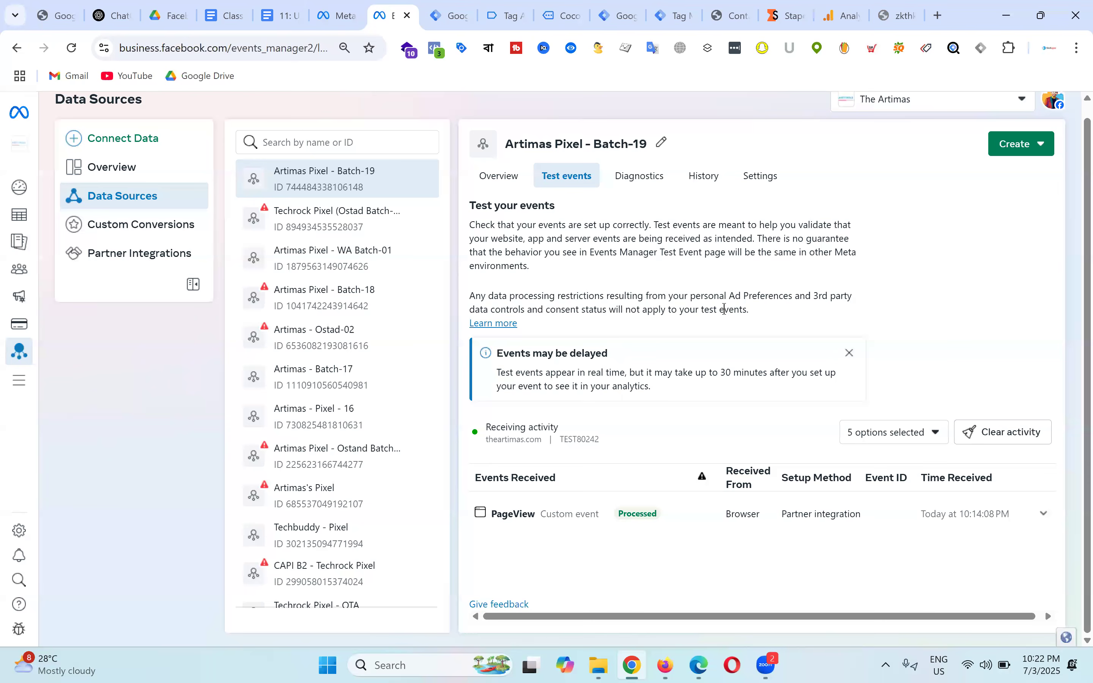
click(506, 176)
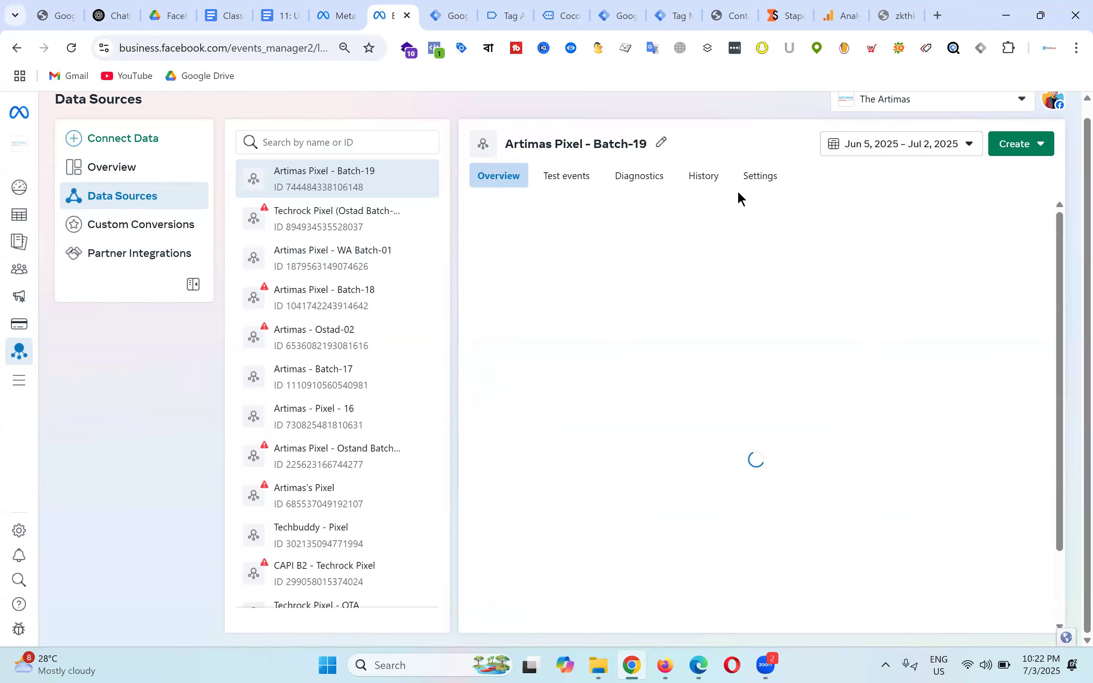
click(772, 181)
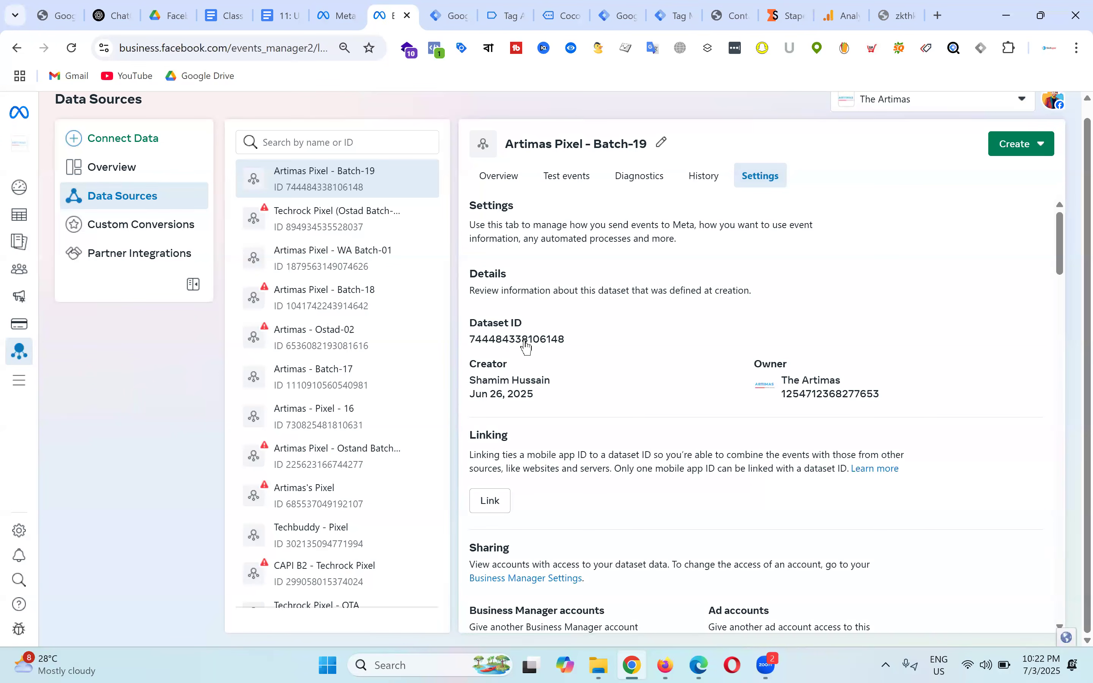
click(530, 344)
click(627, 8)
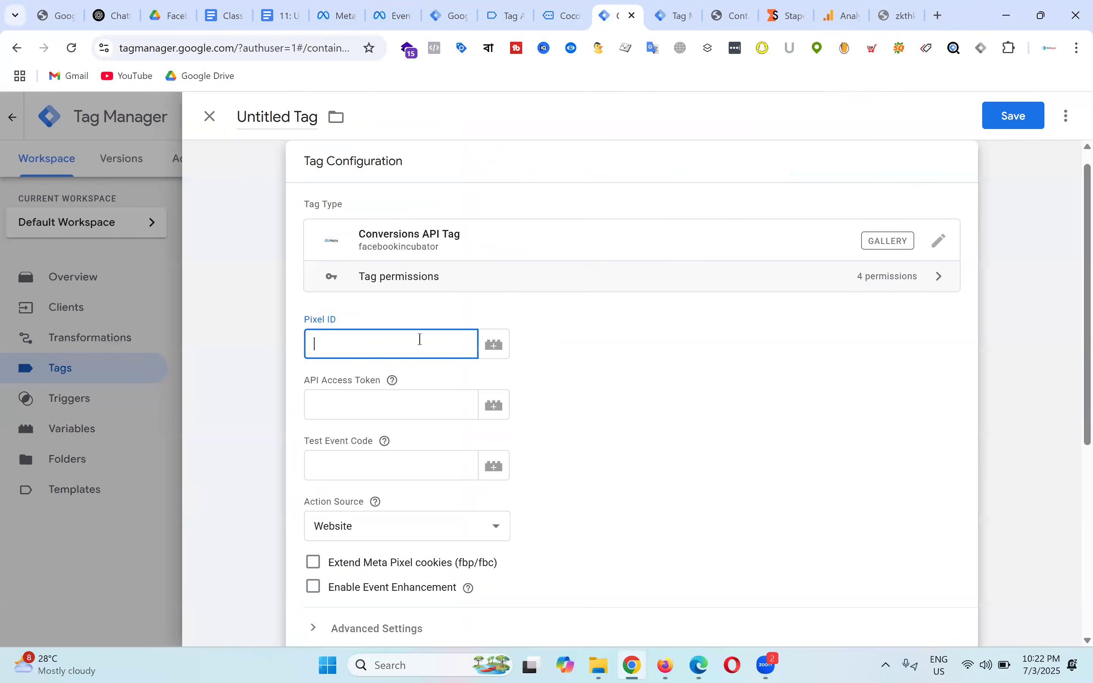
key(ctrl+v)
key(Tab)
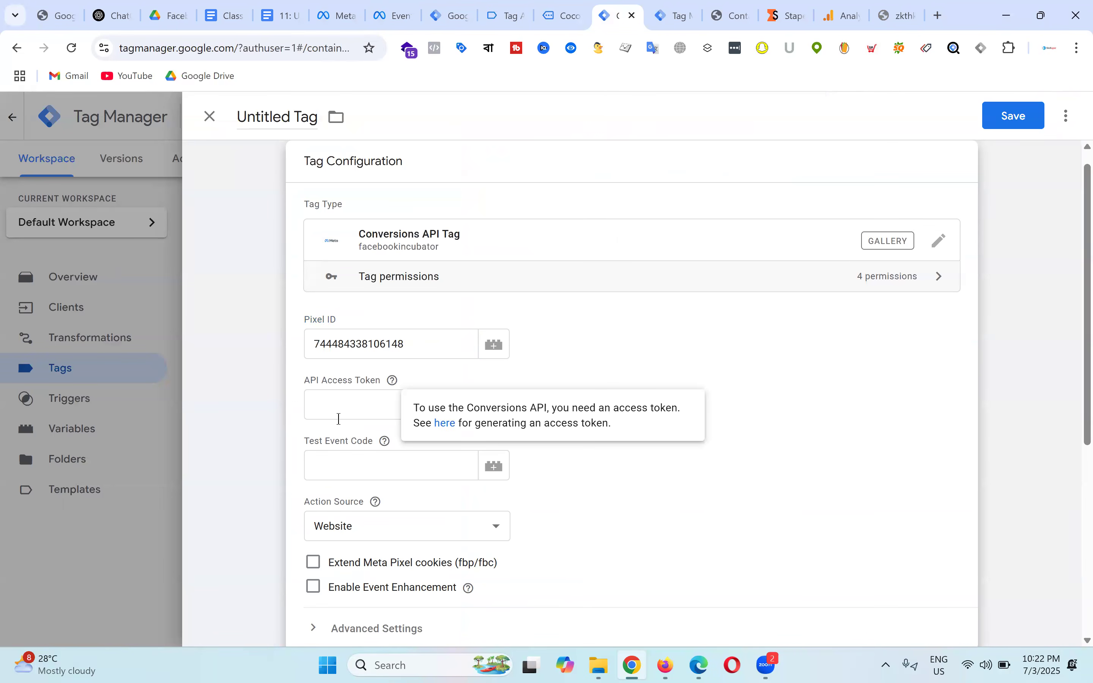
click(611, 379)
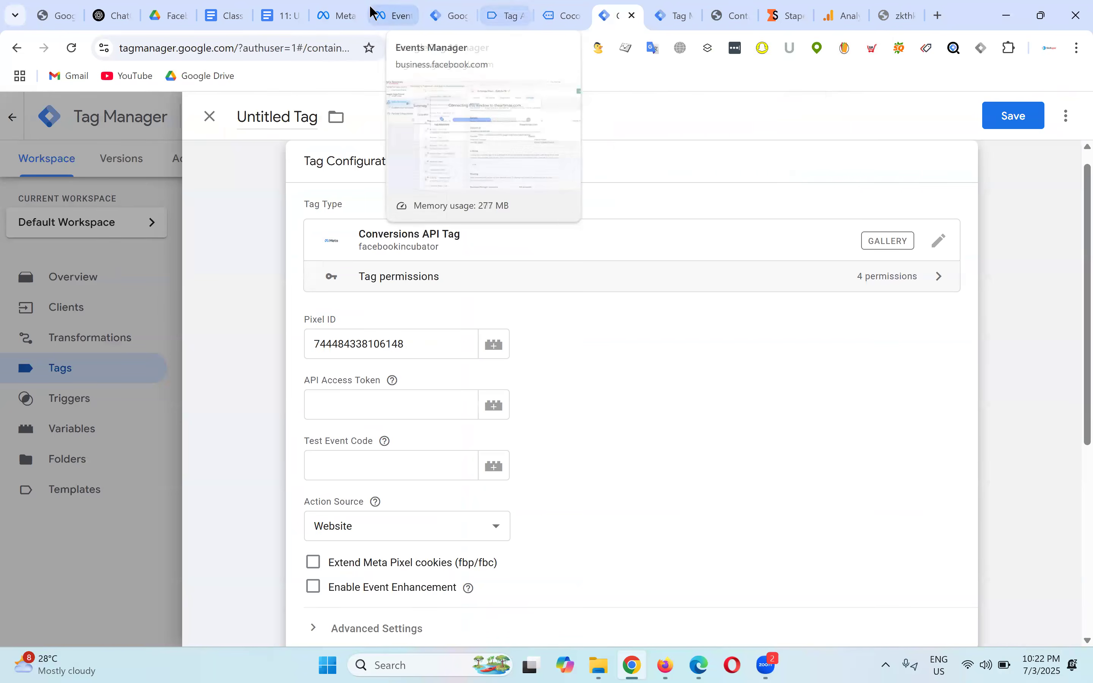
Step: Return to Batch-19's Events Manager settings and expand its customer information parameters, all On
click(397, 6)
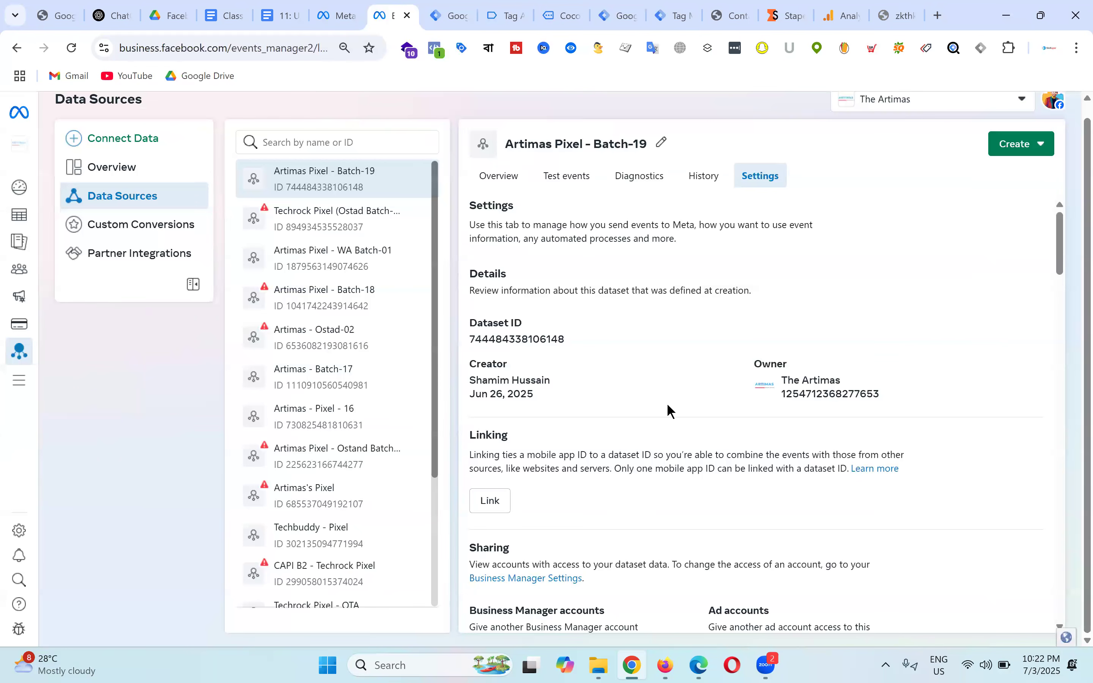
scroll(728, 317, down, 5)
scroll(729, 318, down, 7)
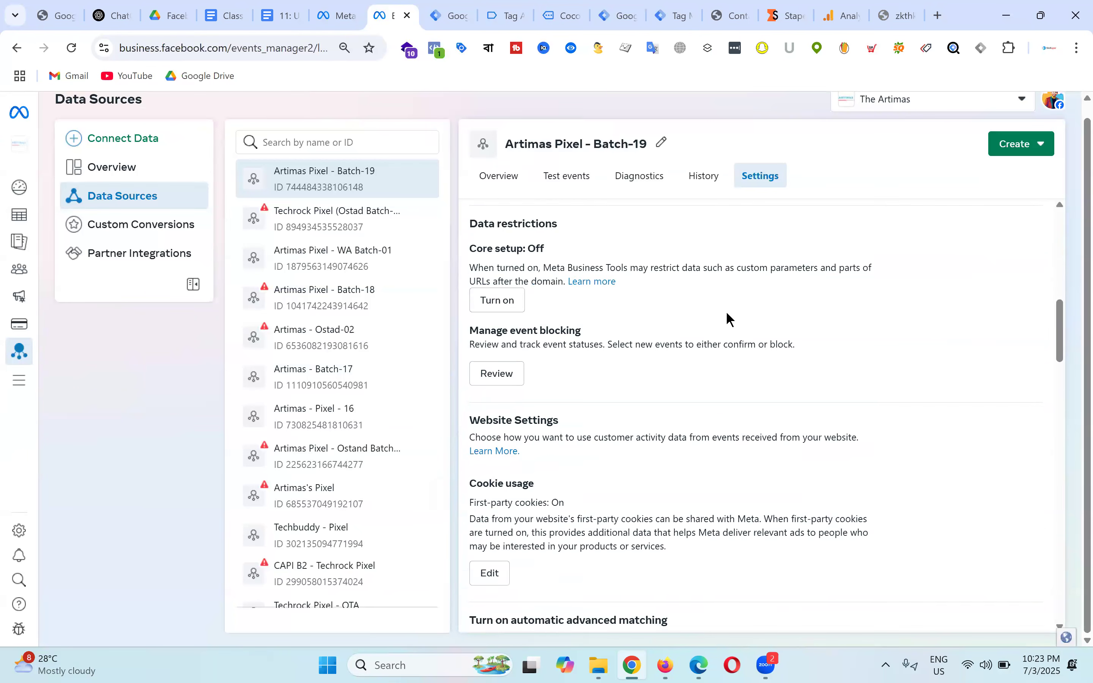
scroll(728, 317, down, 3)
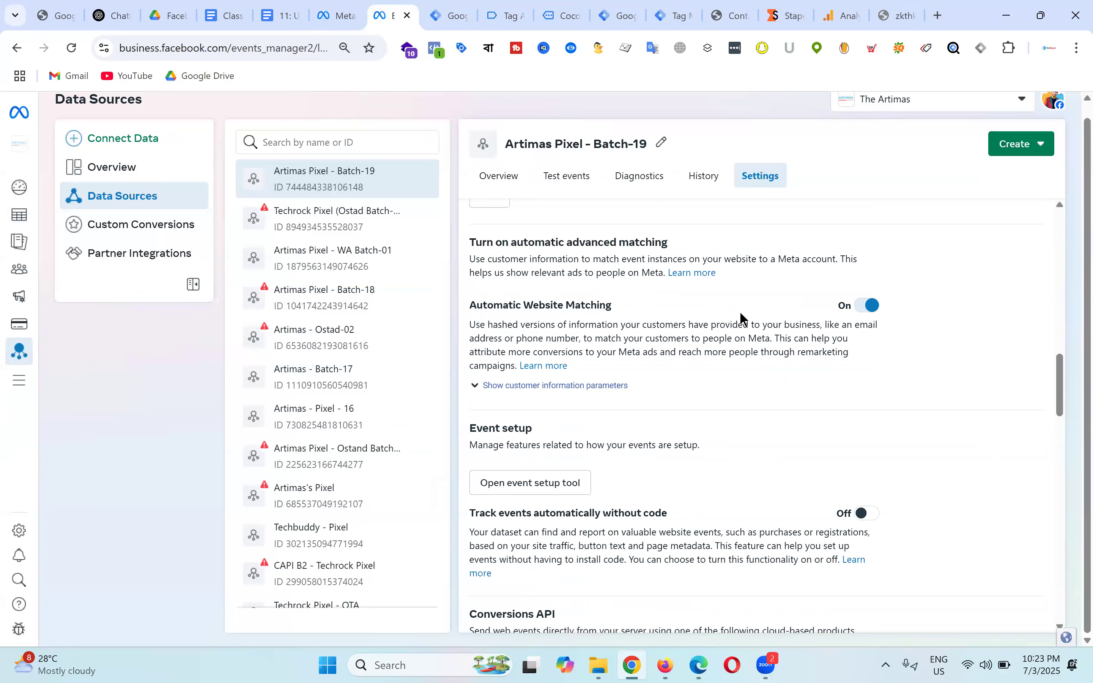
click(559, 385)
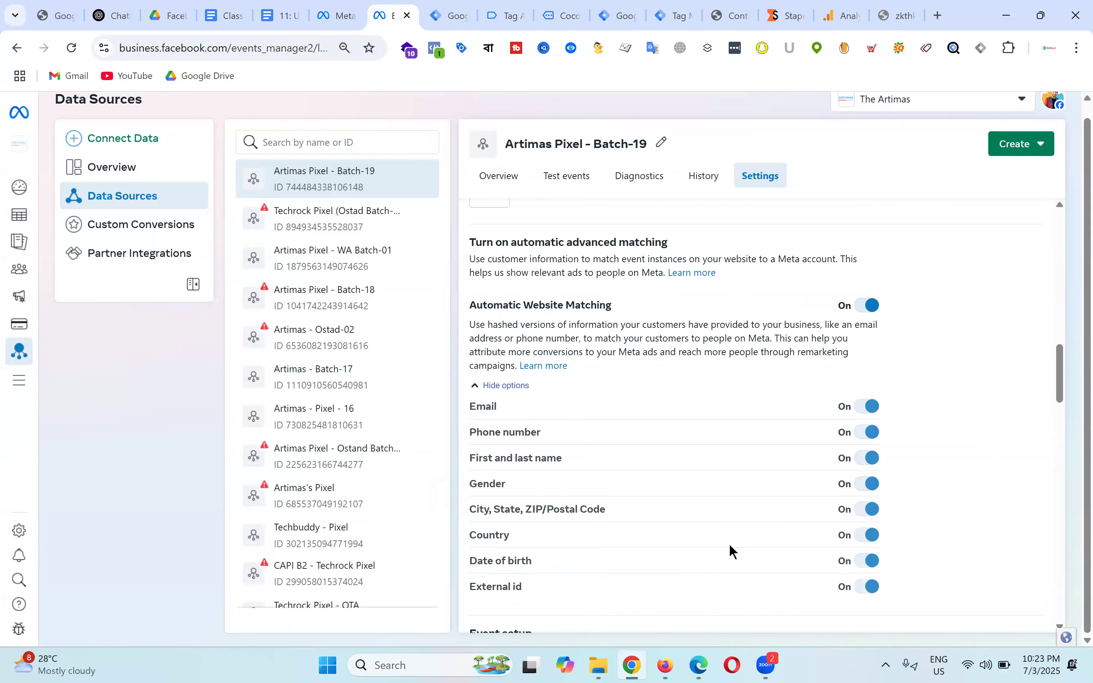
scroll(739, 398, down, 5)
scroll(746, 355, down, 3)
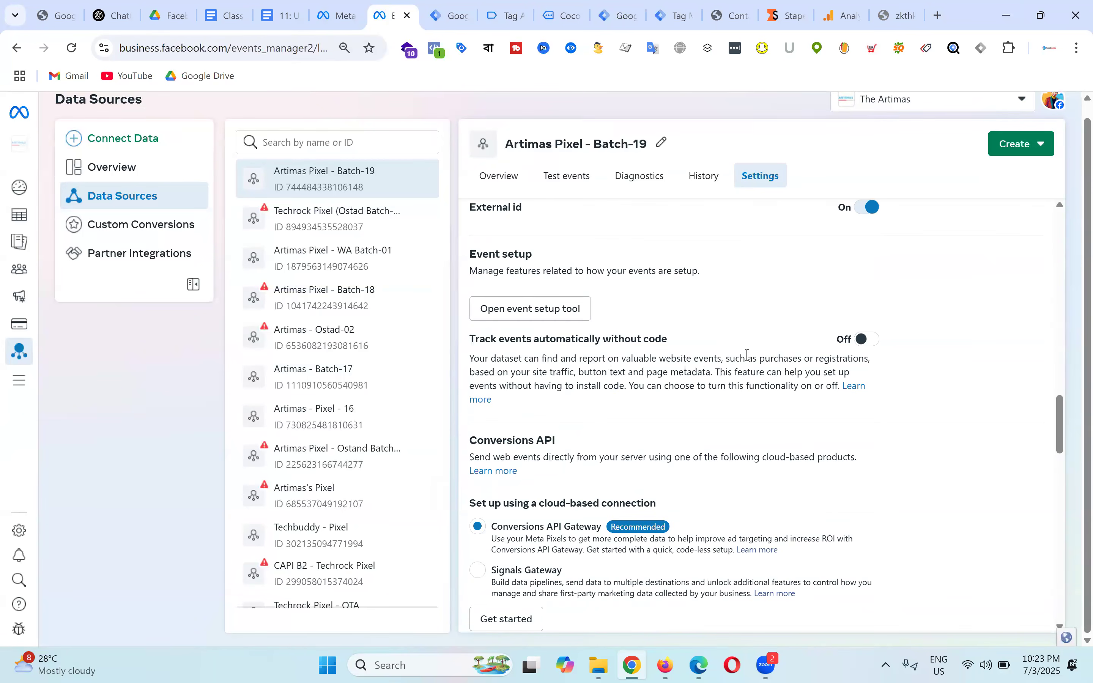
scroll(748, 355, up, 6)
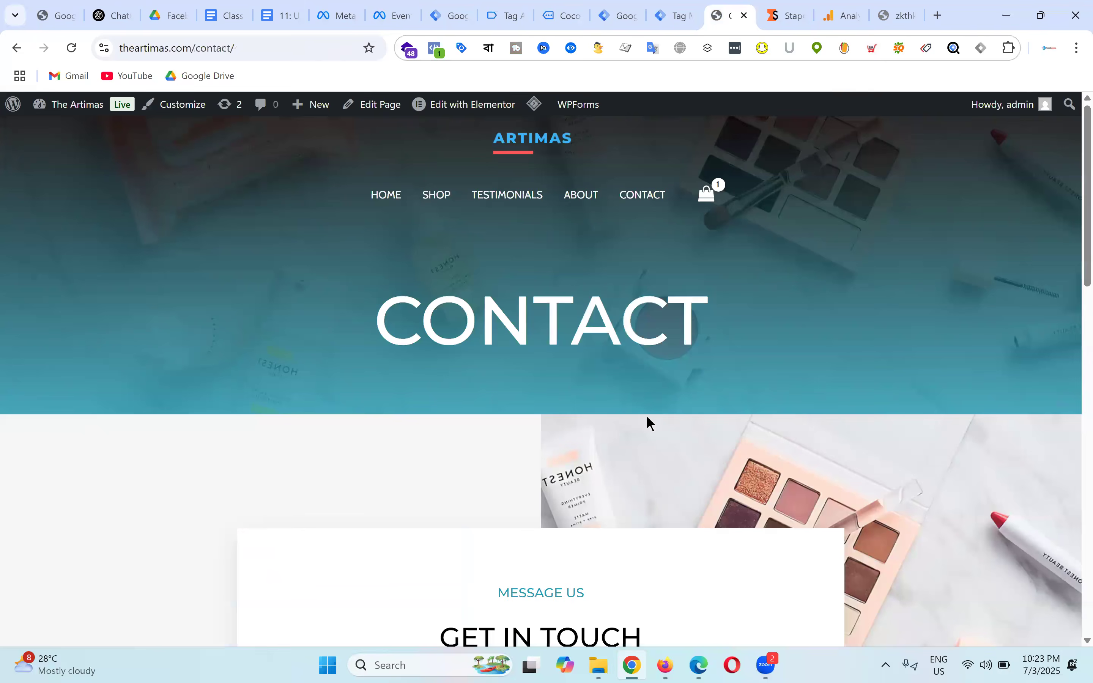
scroll(732, 453, down, 5)
scroll(713, 520, up, 20)
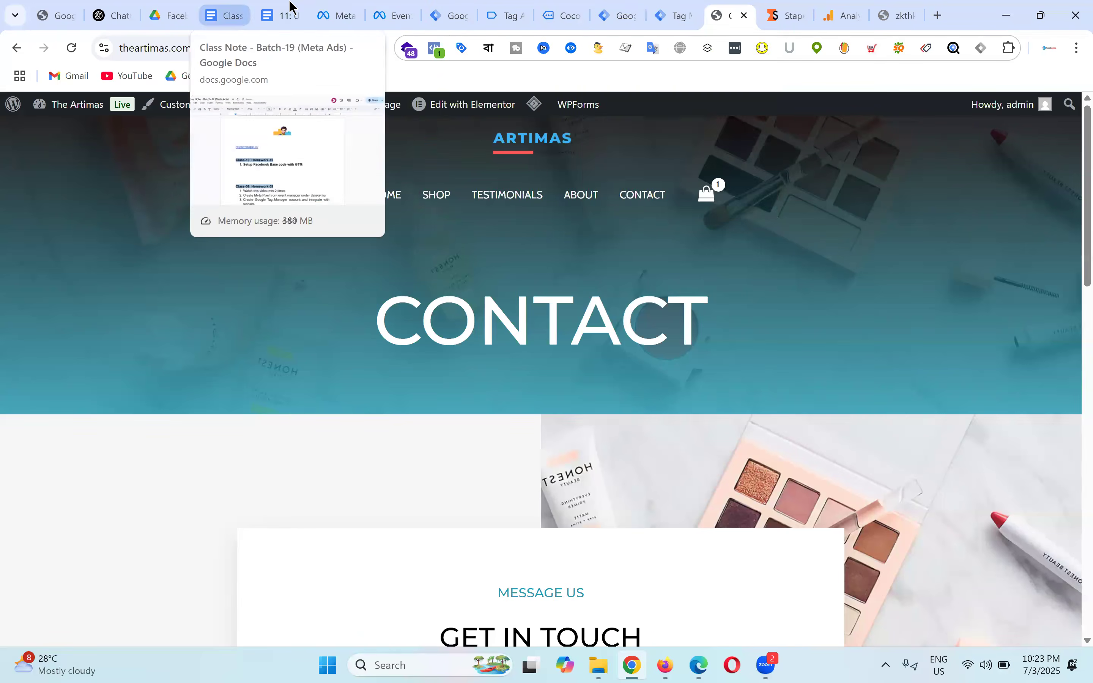
Step: Check the dataset in Business Suite, then scroll Events Manager to the Conversions API direct integration section
click(348, 6)
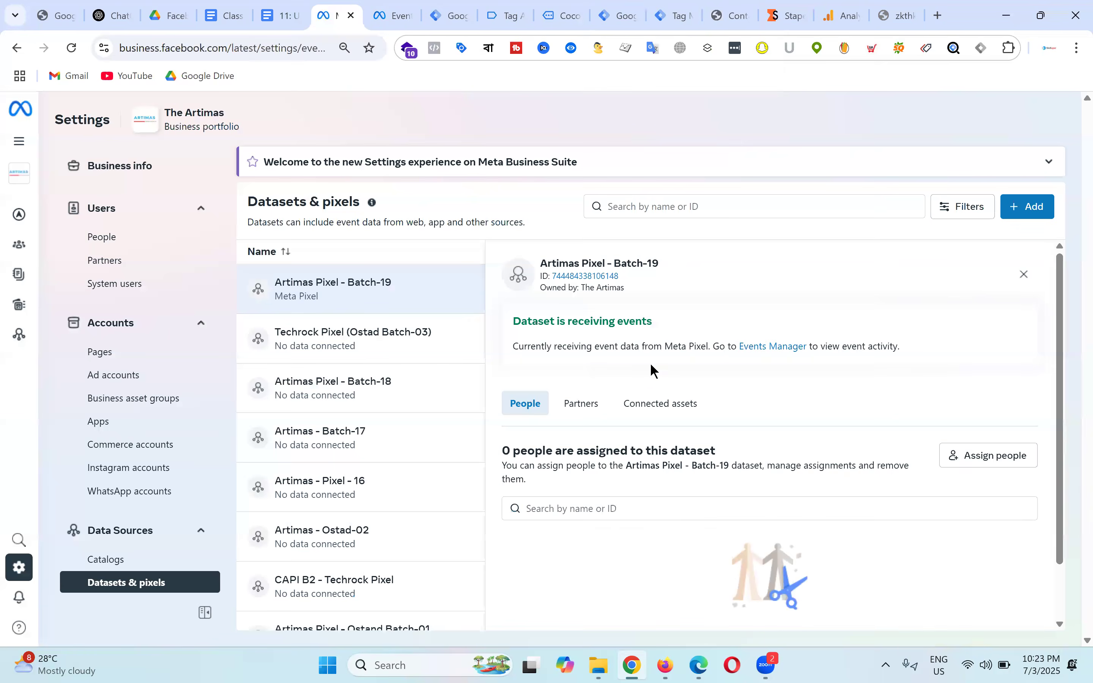
click(394, 12)
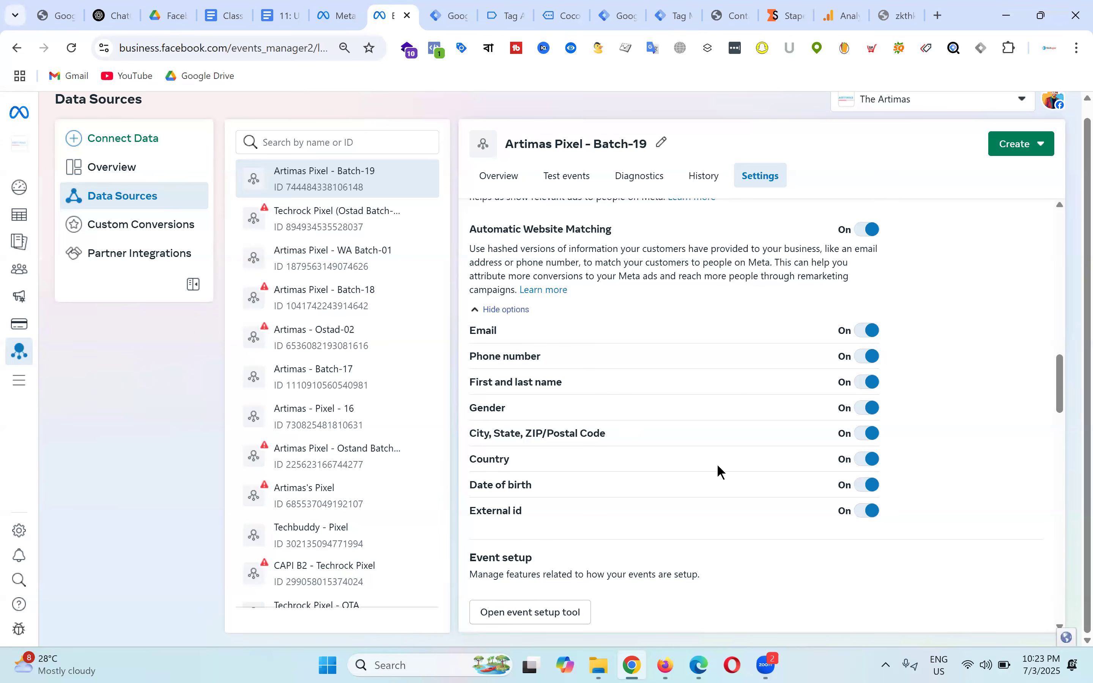
scroll(763, 326, down, 8)
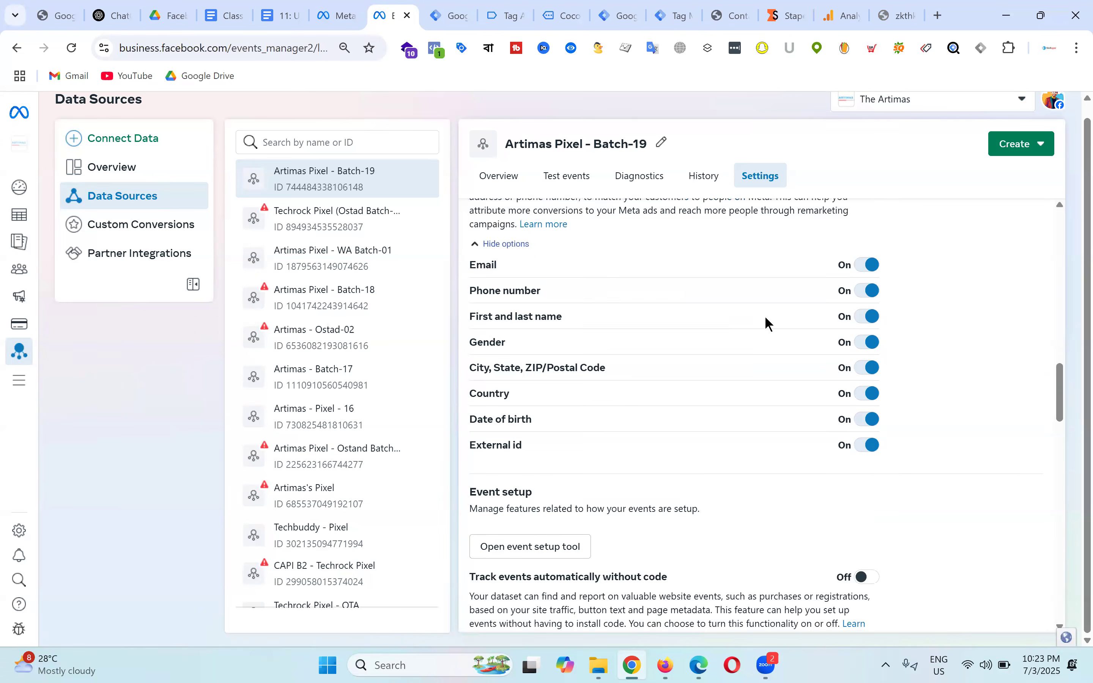
scroll(777, 334, down, 2)
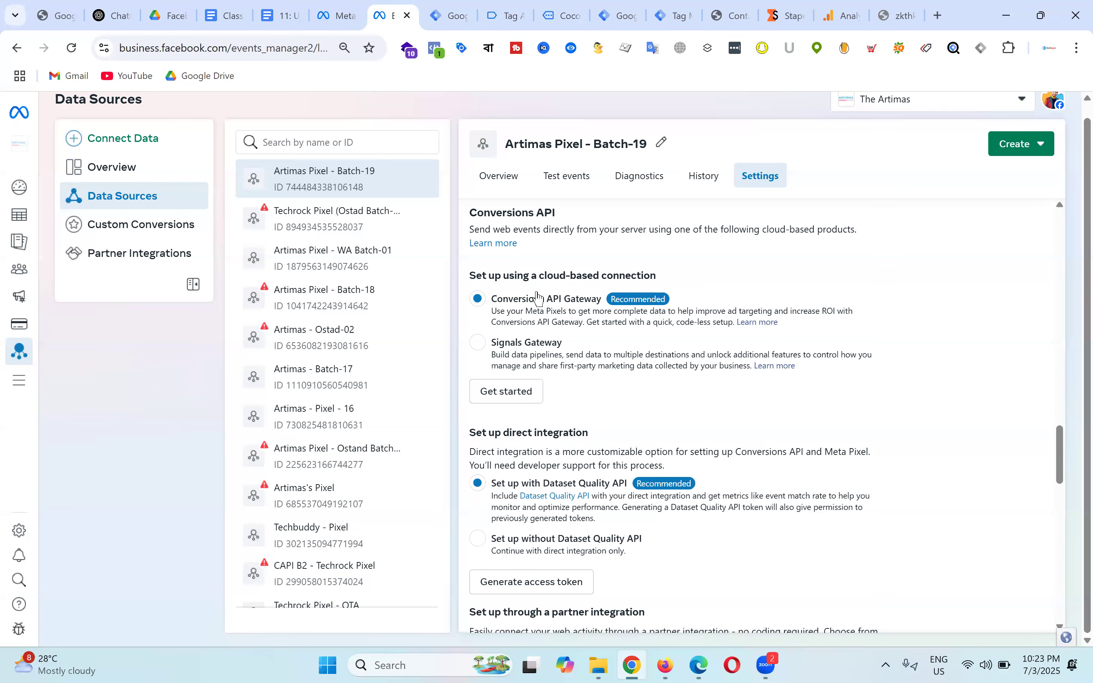
scroll(763, 292, down, 3)
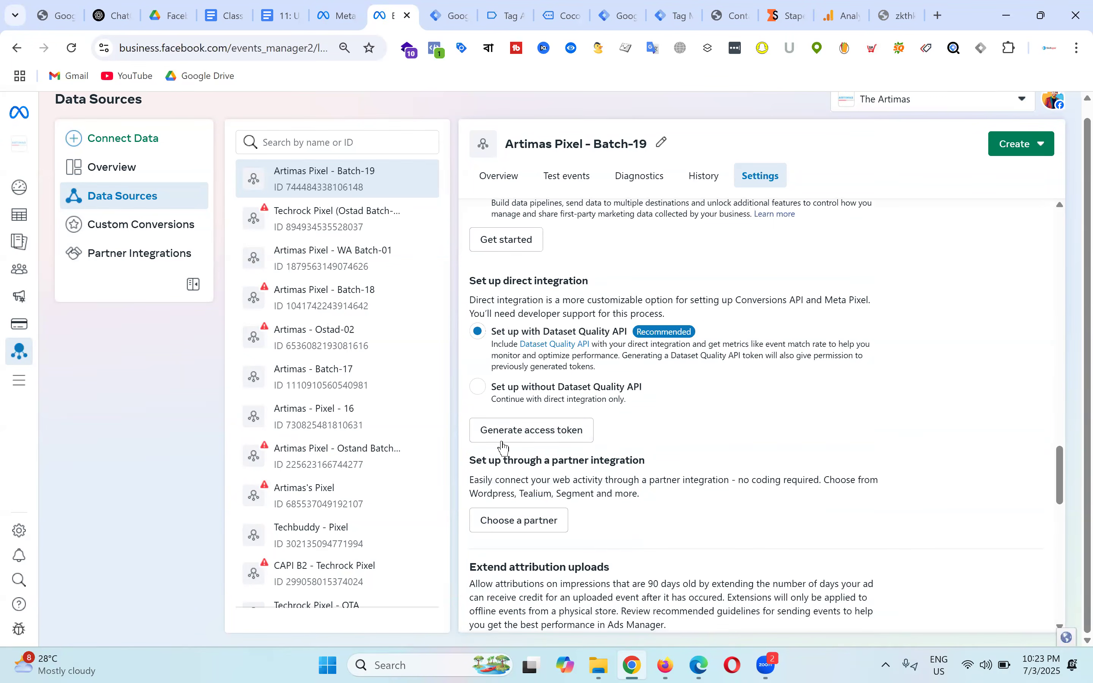
Step: Try generating a Conversions API access token, but the Select dataset list stays empty
click(558, 438)
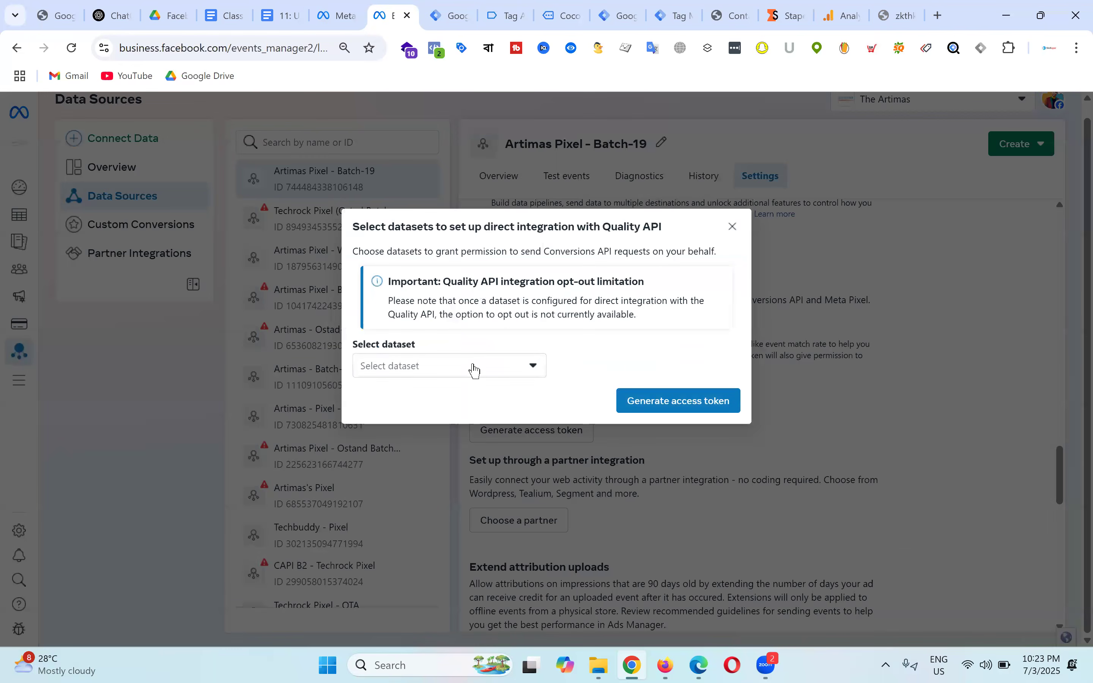
click(473, 368)
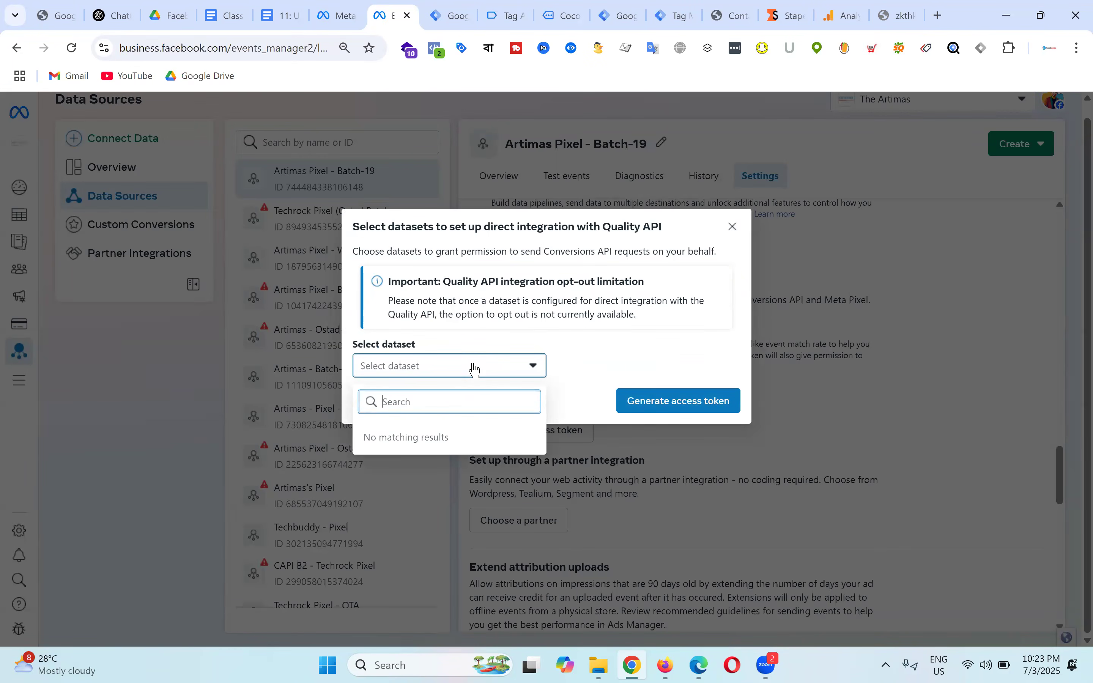
click(612, 361)
click(457, 364)
click(596, 355)
click(459, 373)
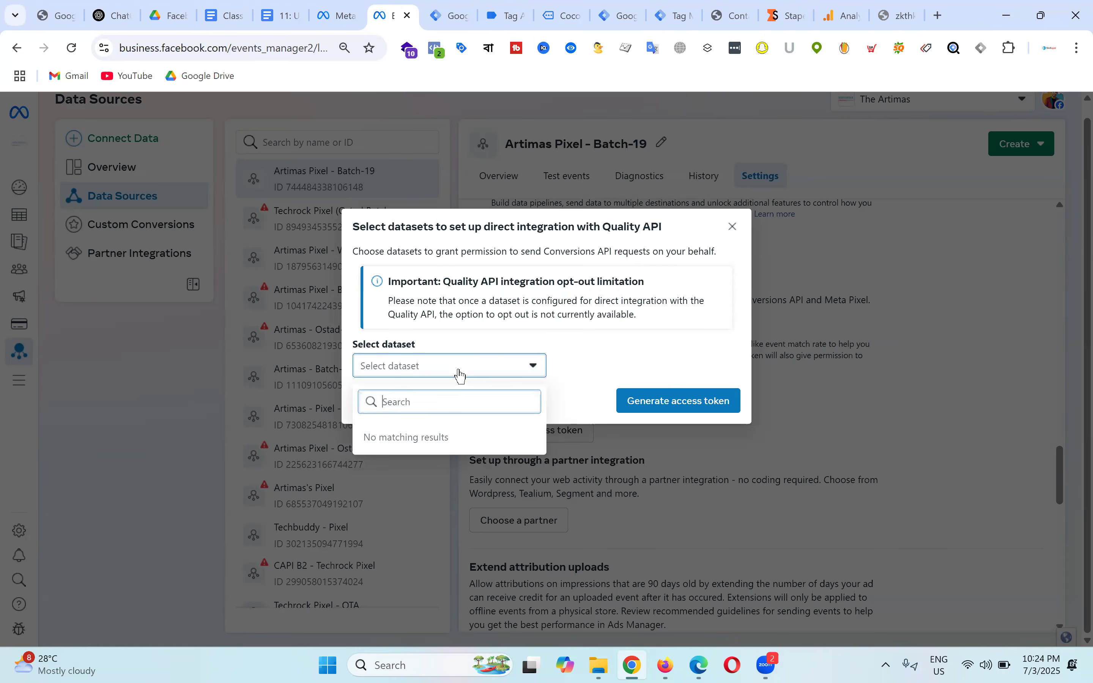
click(599, 365)
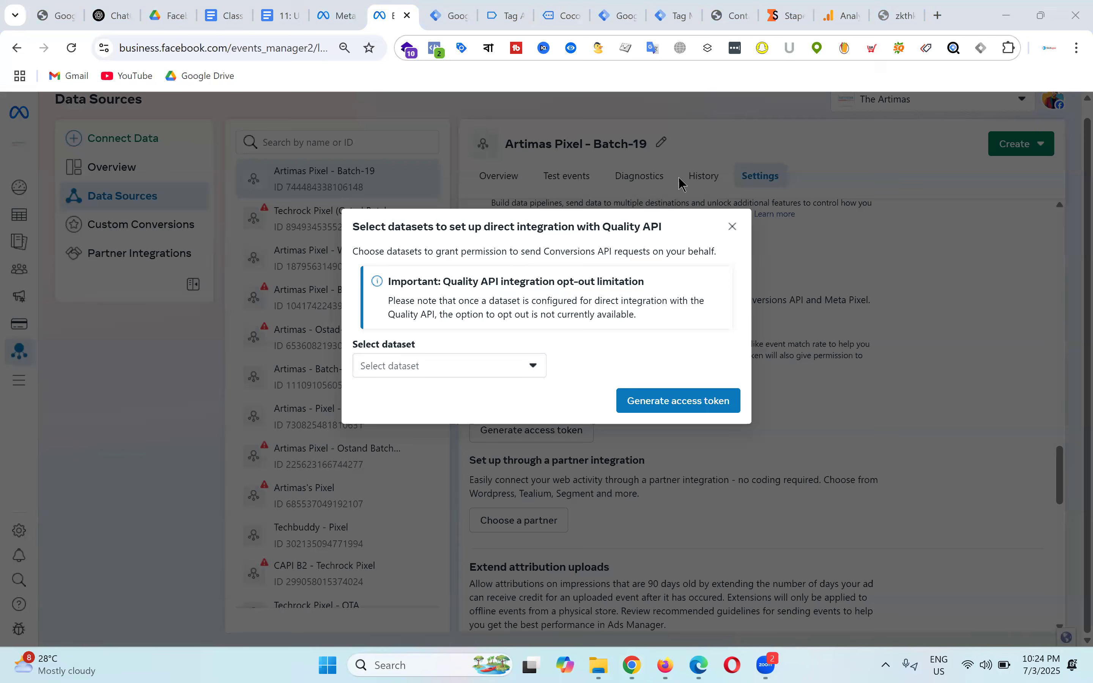
click(462, 375)
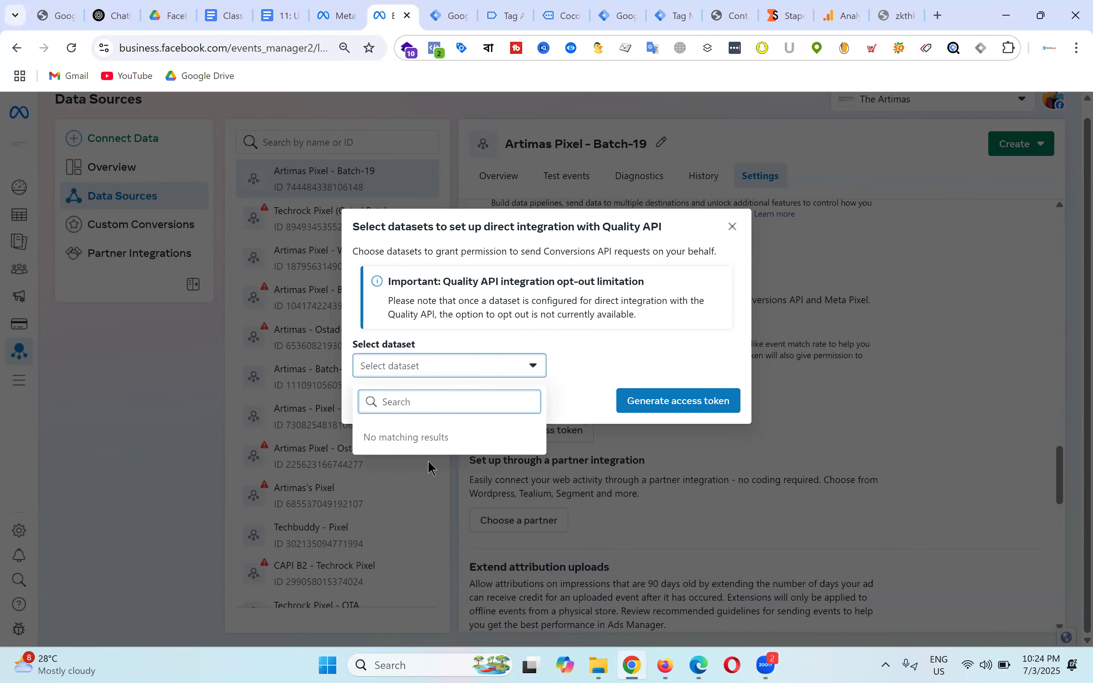
click(595, 368)
click(440, 369)
click(600, 363)
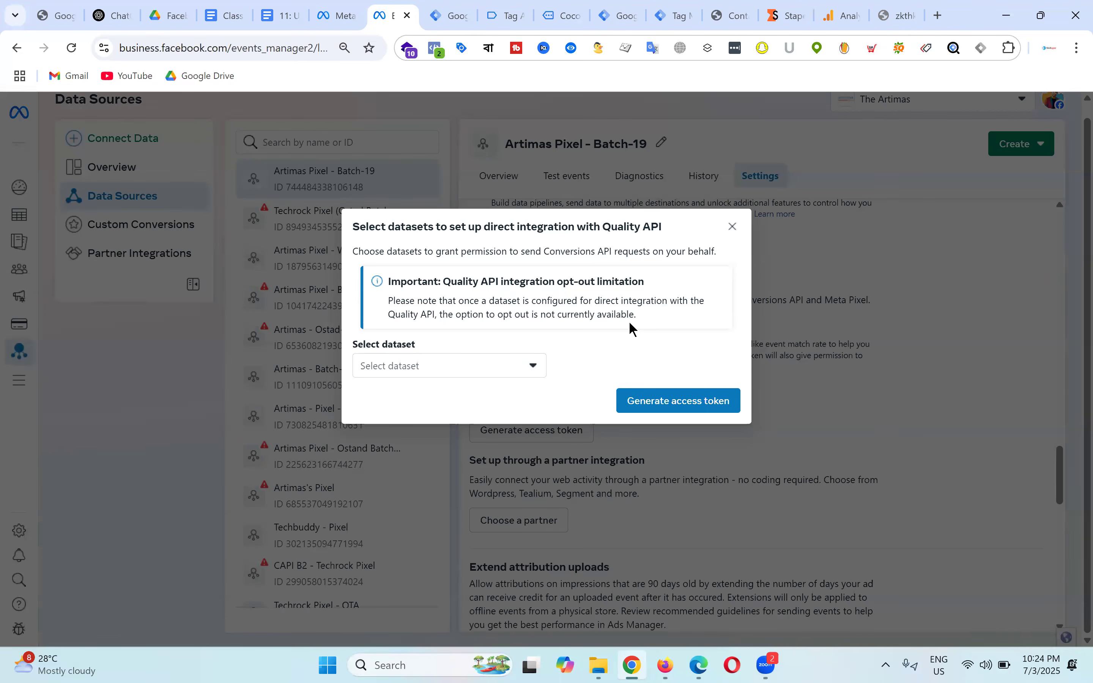
click(466, 375)
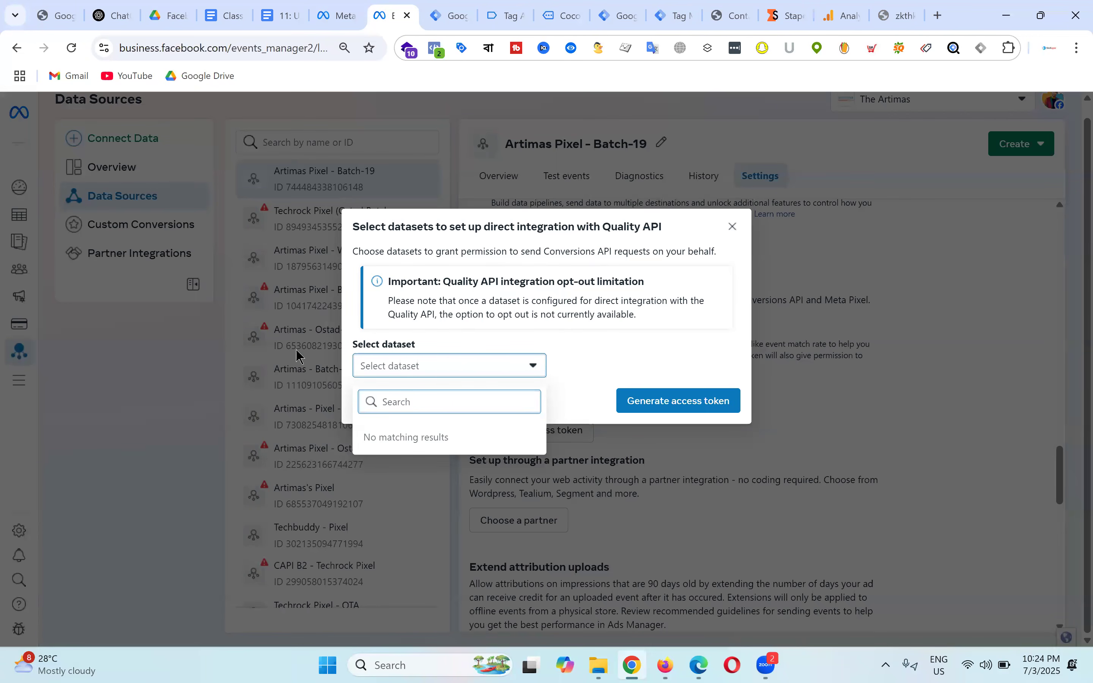
click(733, 227)
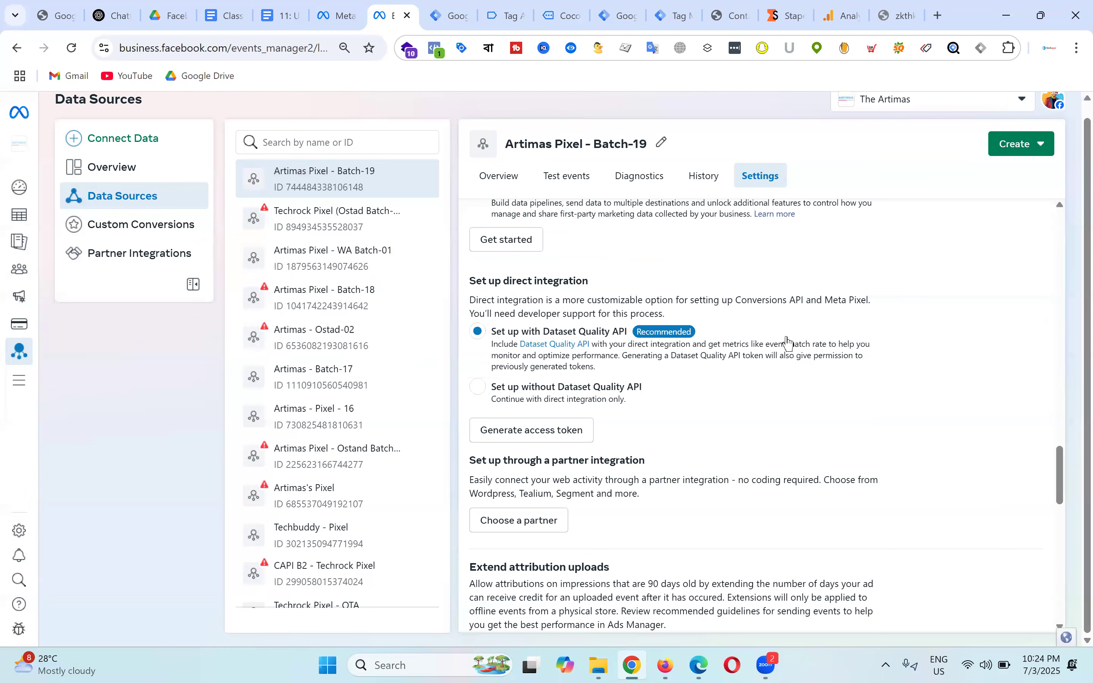
Step: Close the token dialog without generating anything and go to Business Settings' Datasets & pixels page
click(553, 434)
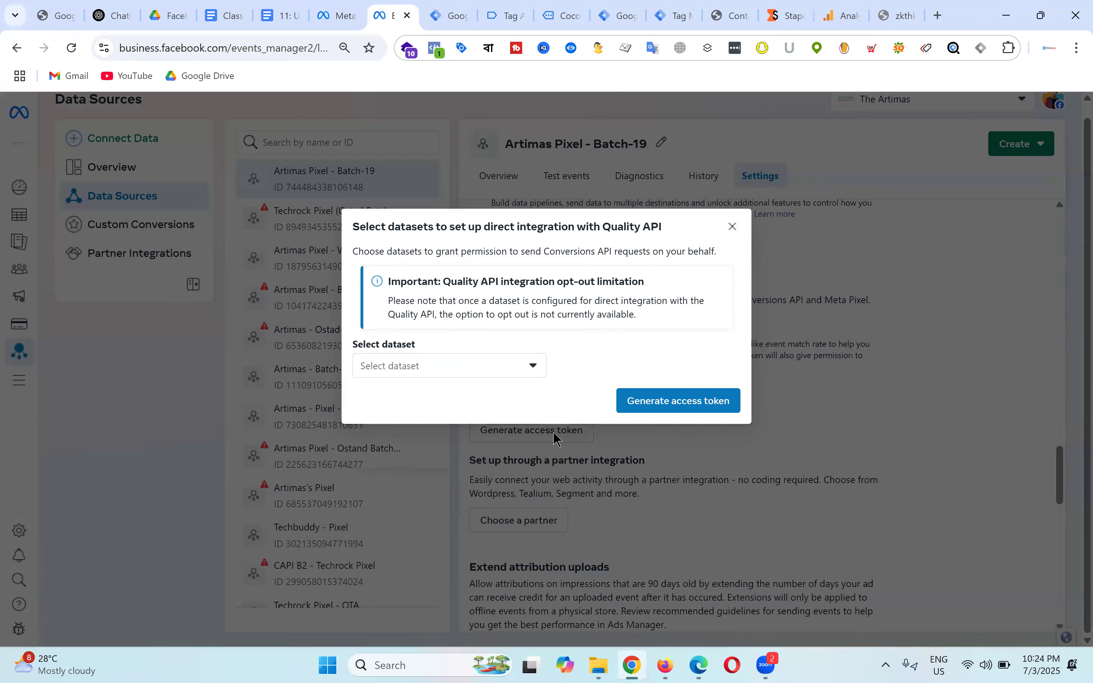
click(478, 371)
click(732, 227)
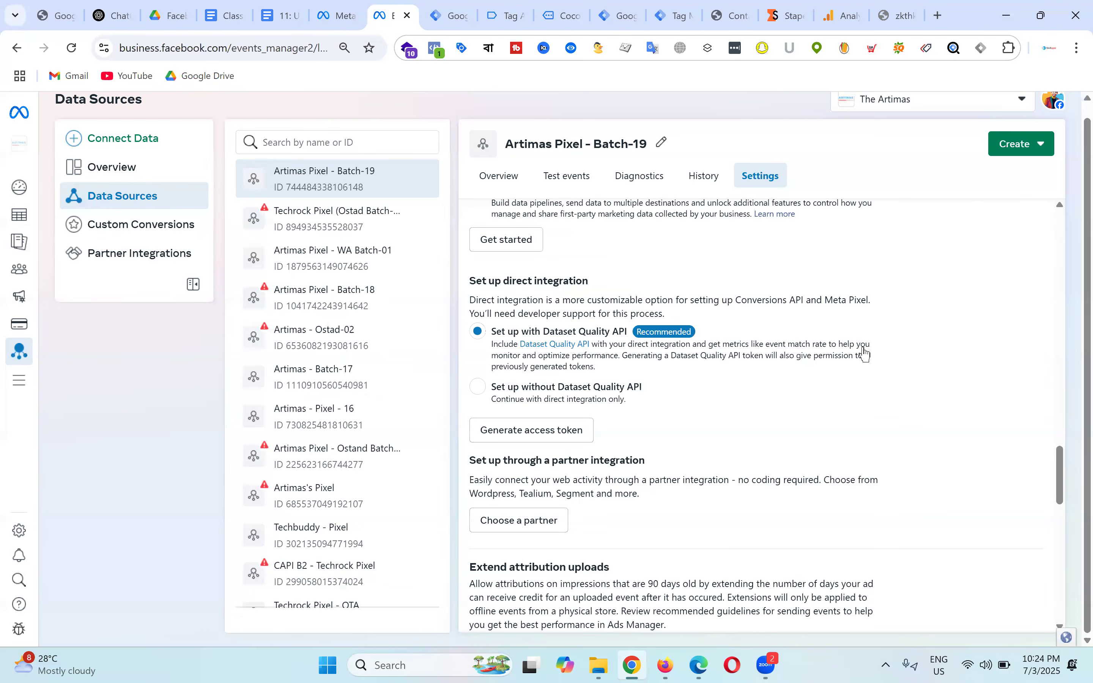
scroll(837, 280, down, 3)
scroll(723, 309, down, 6)
scroll(734, 309, down, 5)
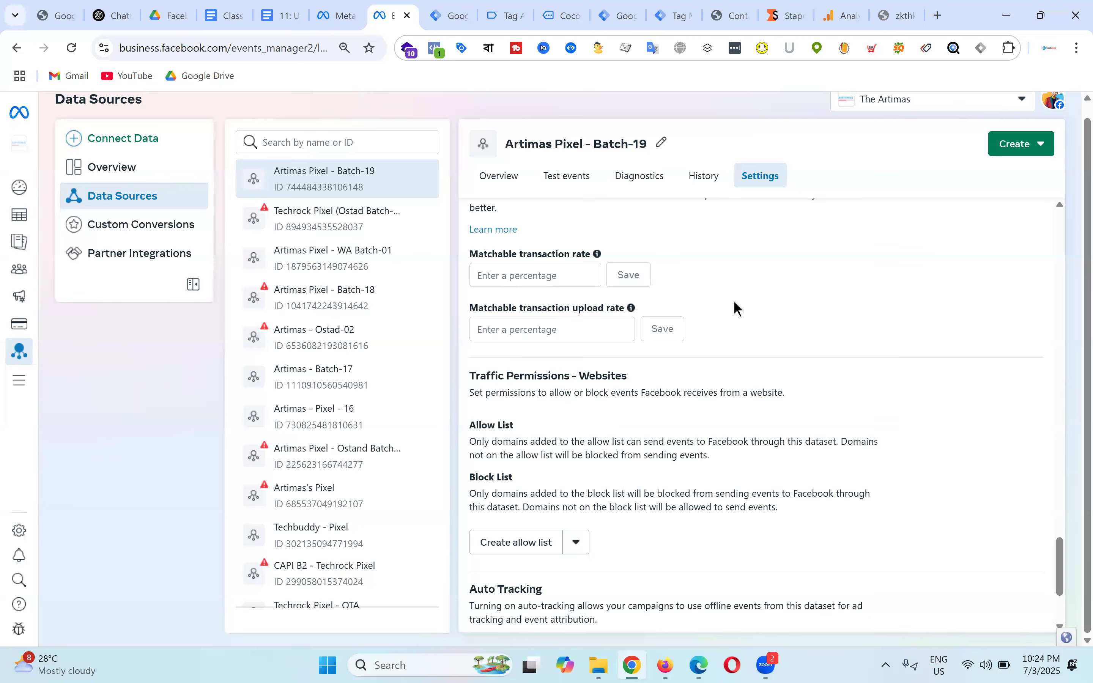
scroll(736, 309, down, 3)
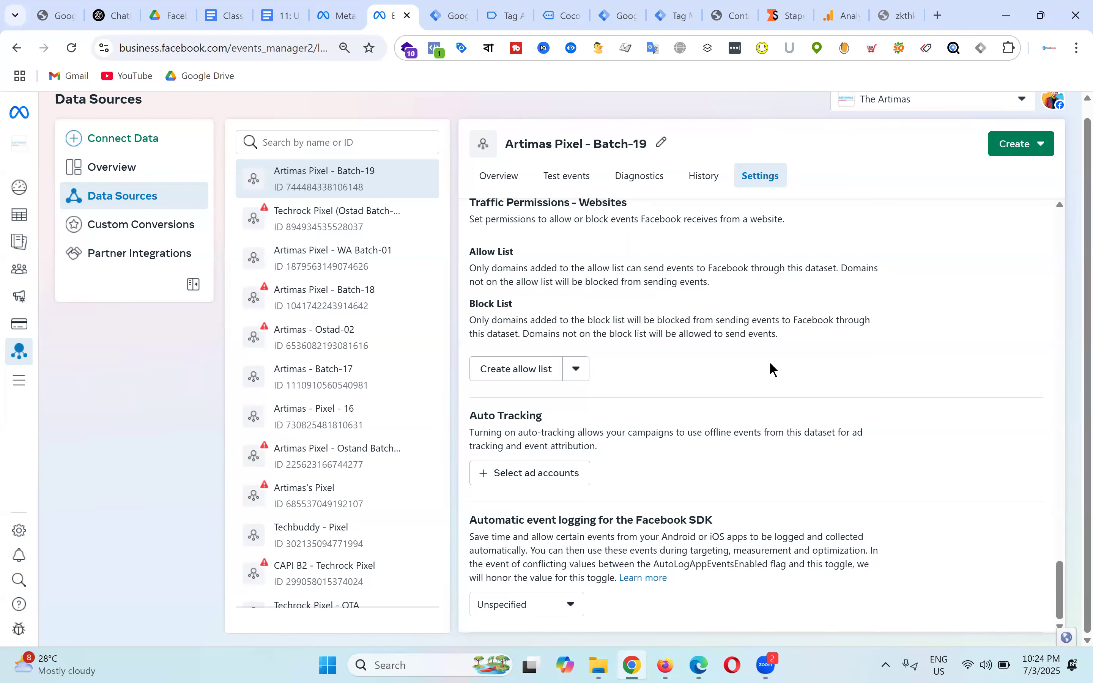
scroll(773, 370, up, 4)
scroll(773, 370, up, 10)
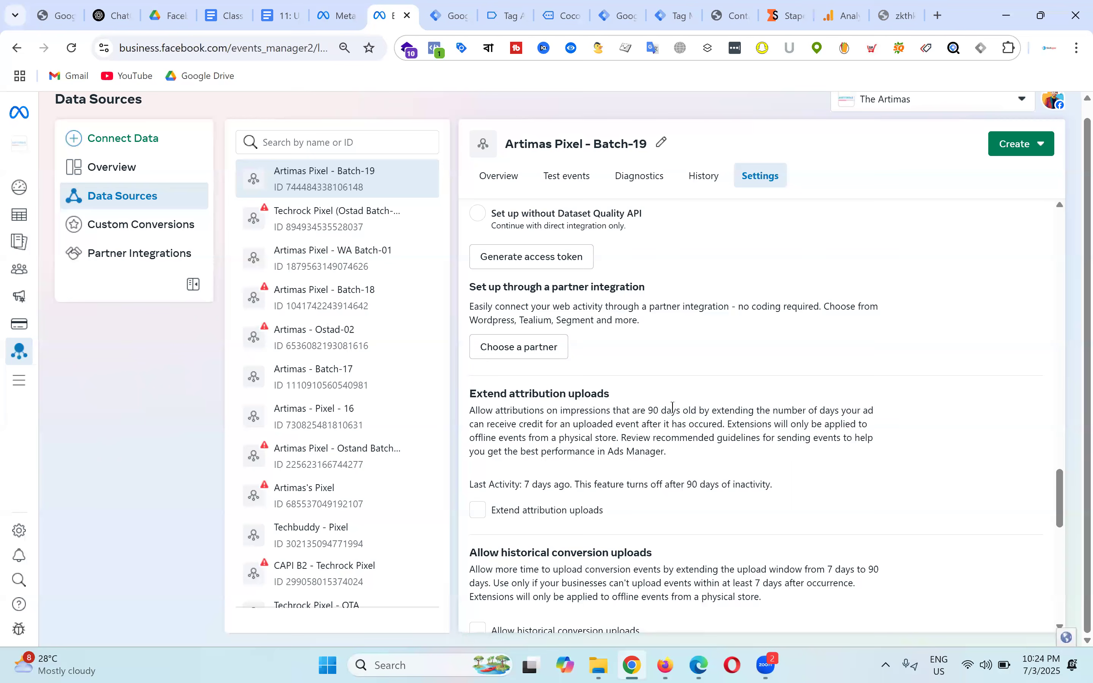
scroll(712, 370, up, 2)
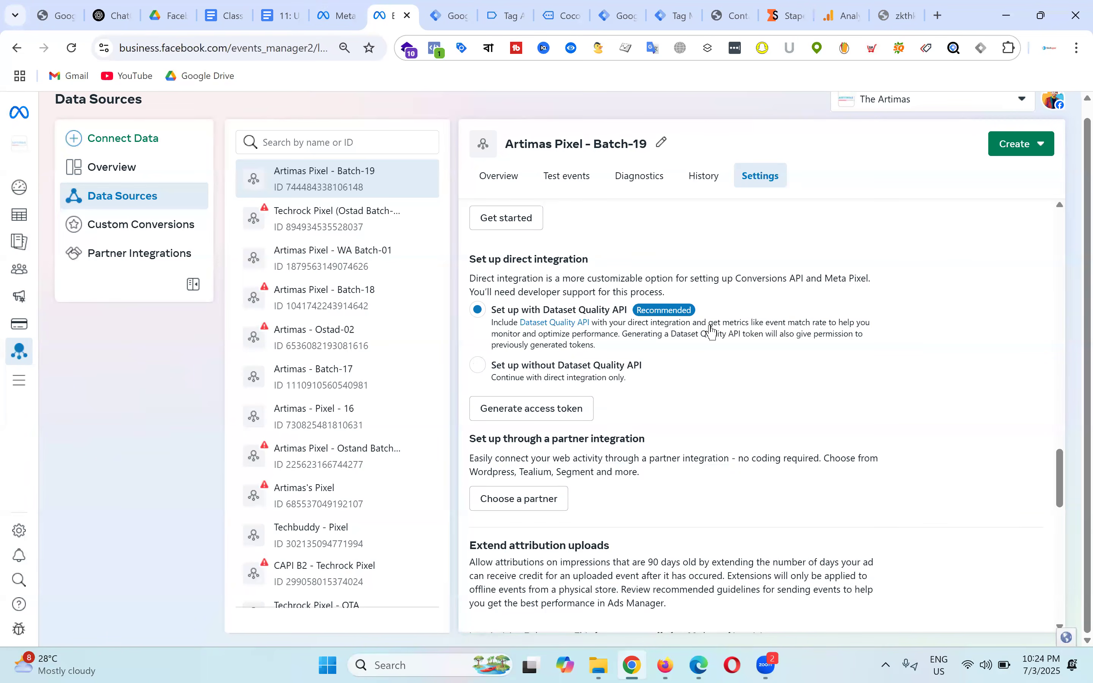
click(335, 6)
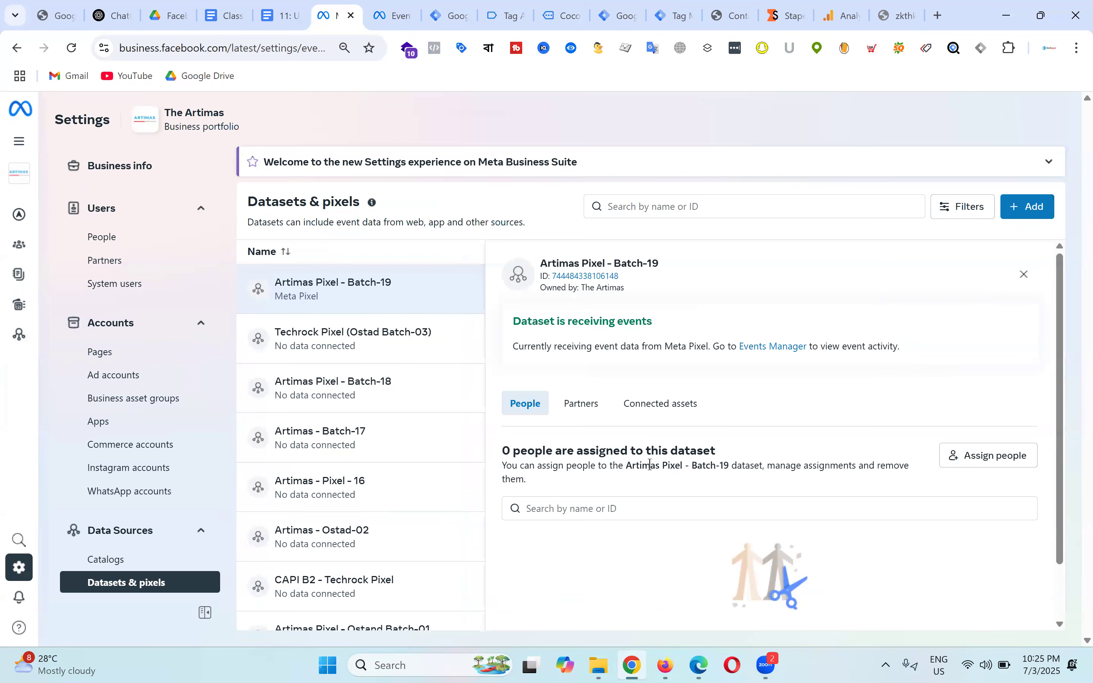
Step: Assign two people full control of Artimas Pixel - Batch-19 with Manage events on, then return to Events Manager
scroll(877, 417, down, 2)
click(1006, 396)
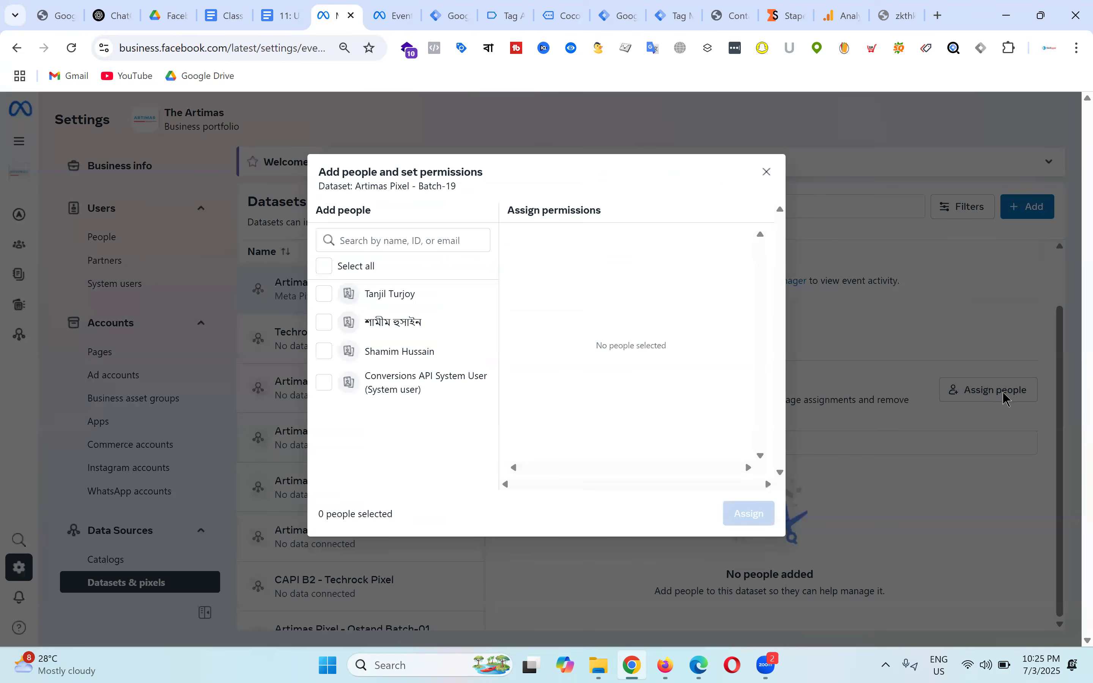
click(382, 329)
click(387, 360)
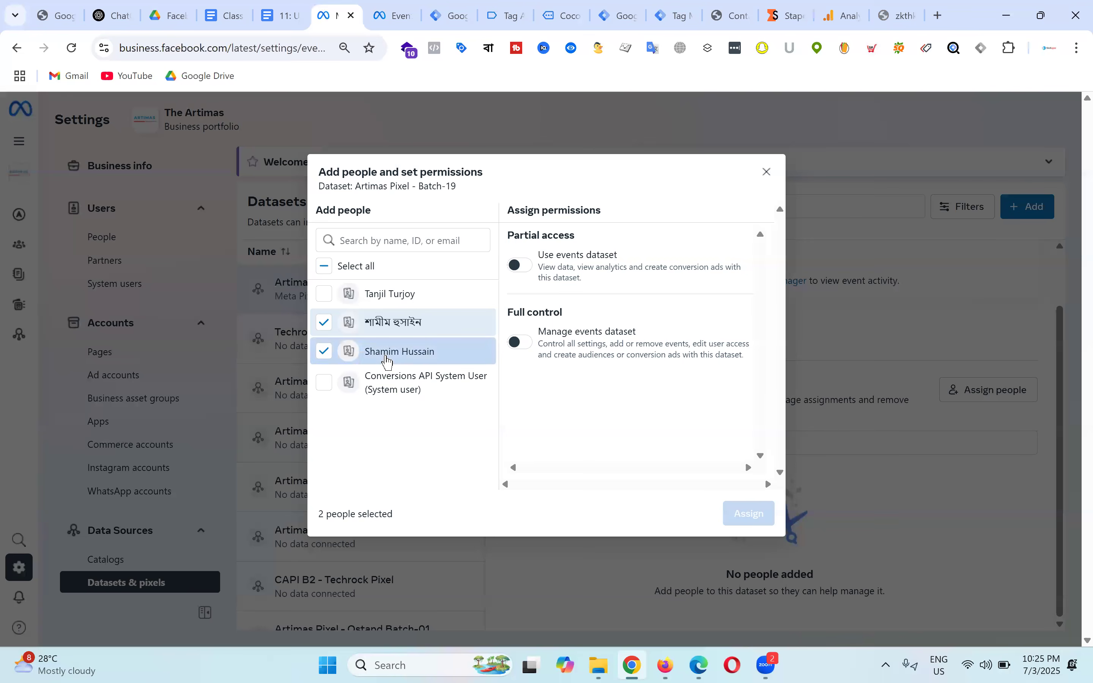
click(523, 348)
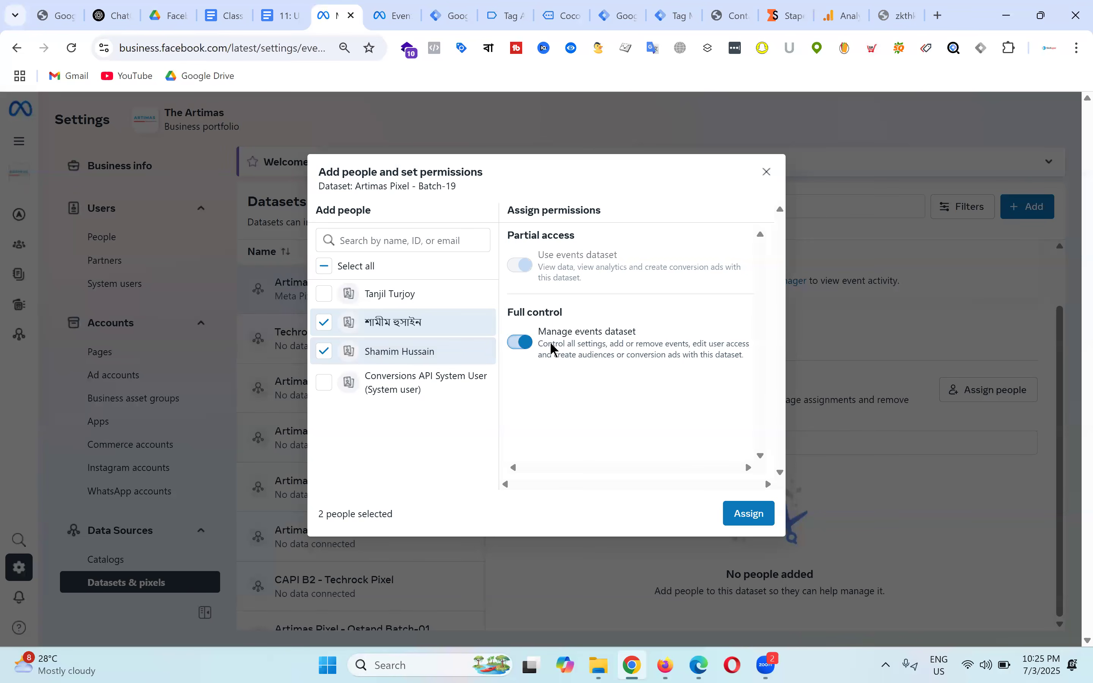
click(749, 513)
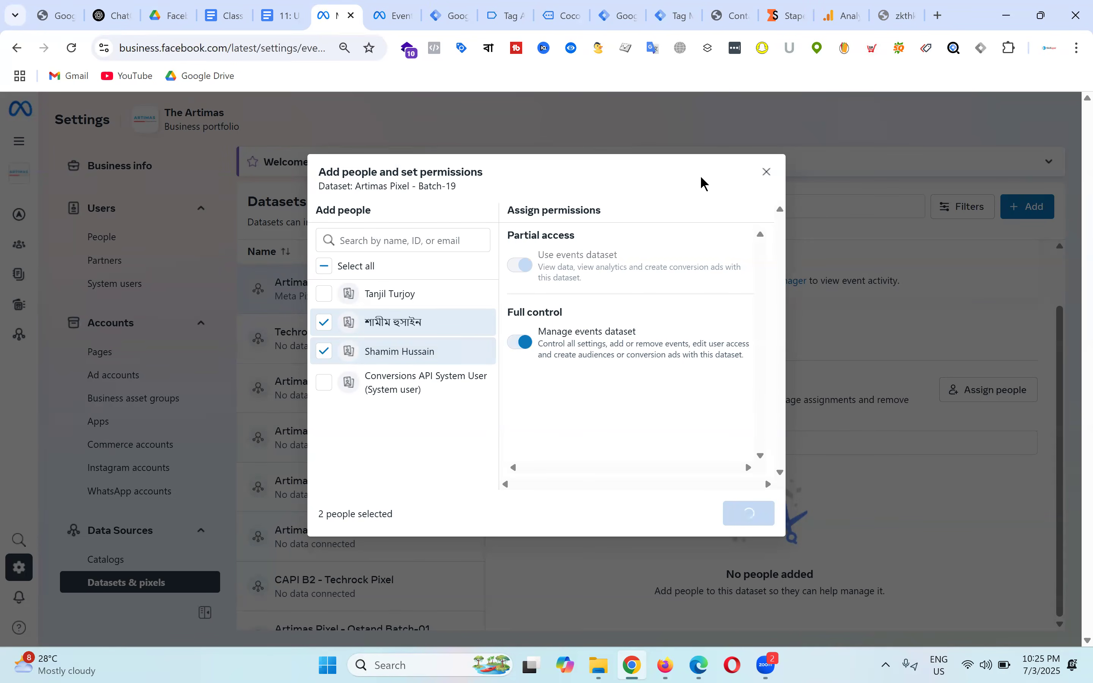
click(731, 462)
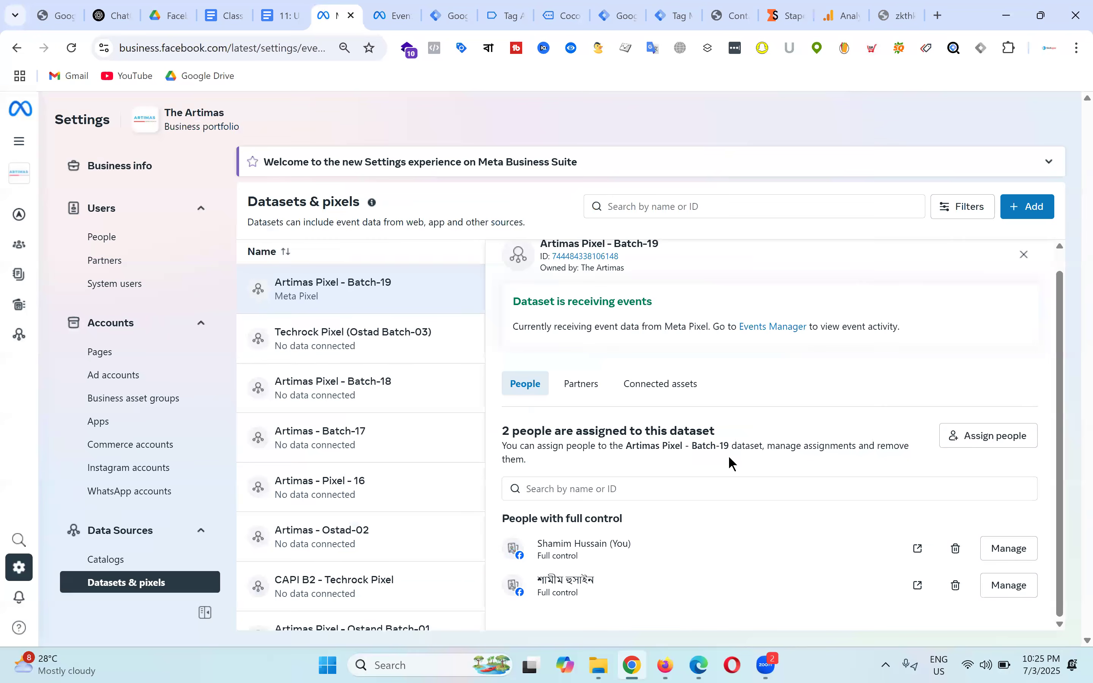
scroll(587, 294, up, 1)
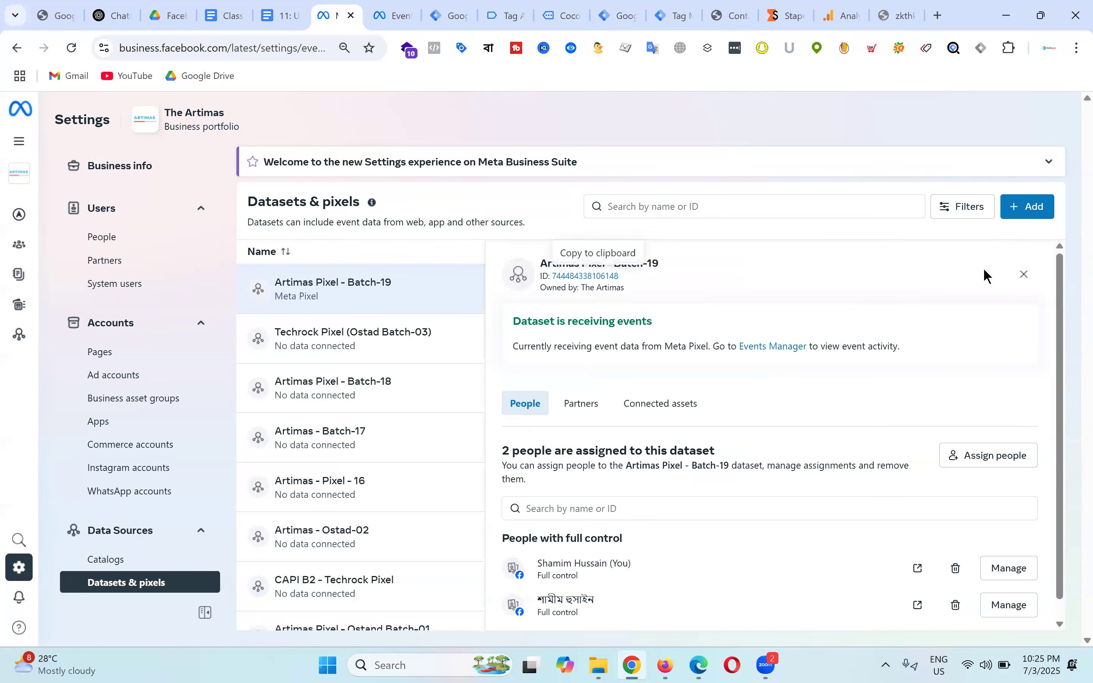
click(394, 15)
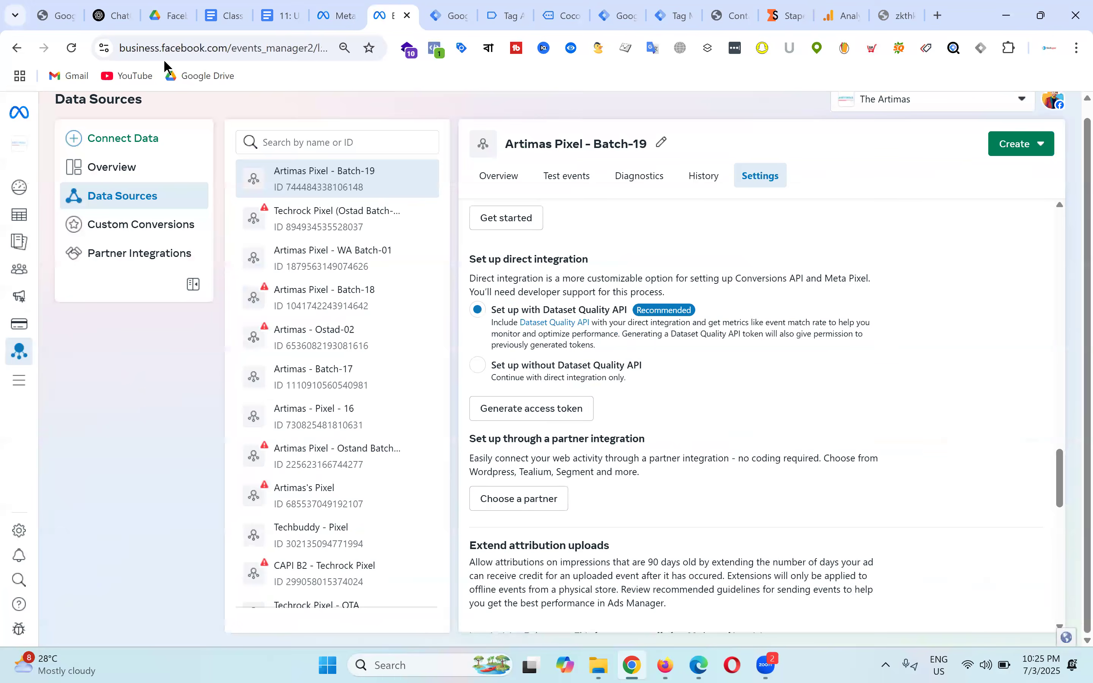
Step: Reload Events Manager, skip the still-empty dataset list, and generate a token without Dataset Quality API
click(71, 48)
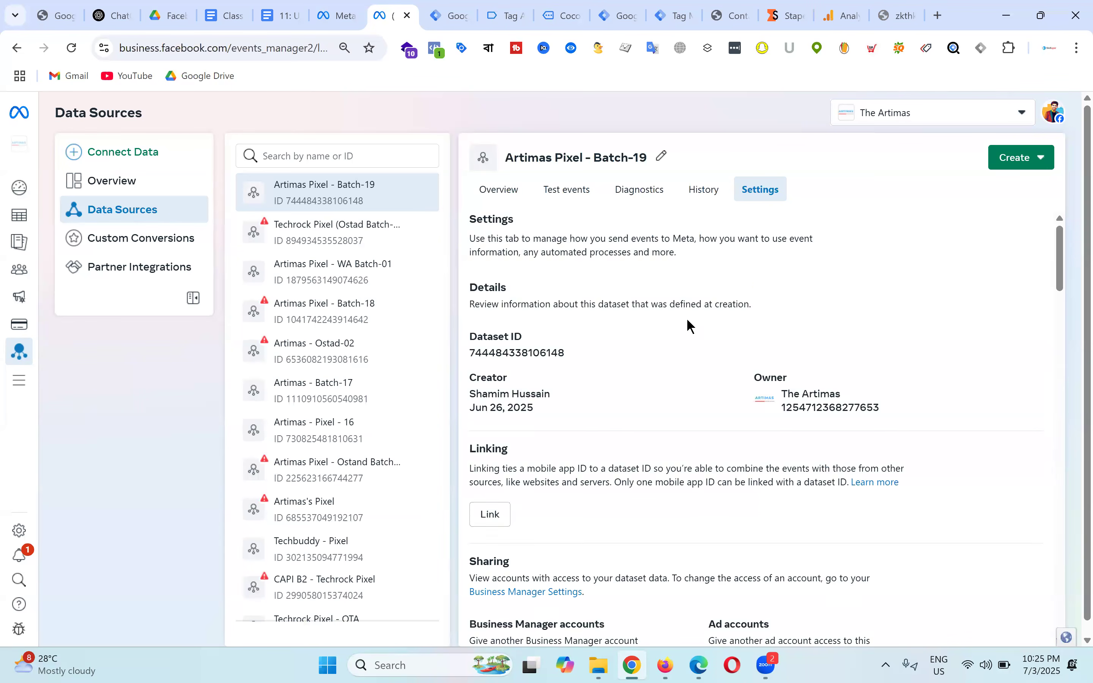
scroll(688, 325, down, 10)
scroll(686, 325, down, 5)
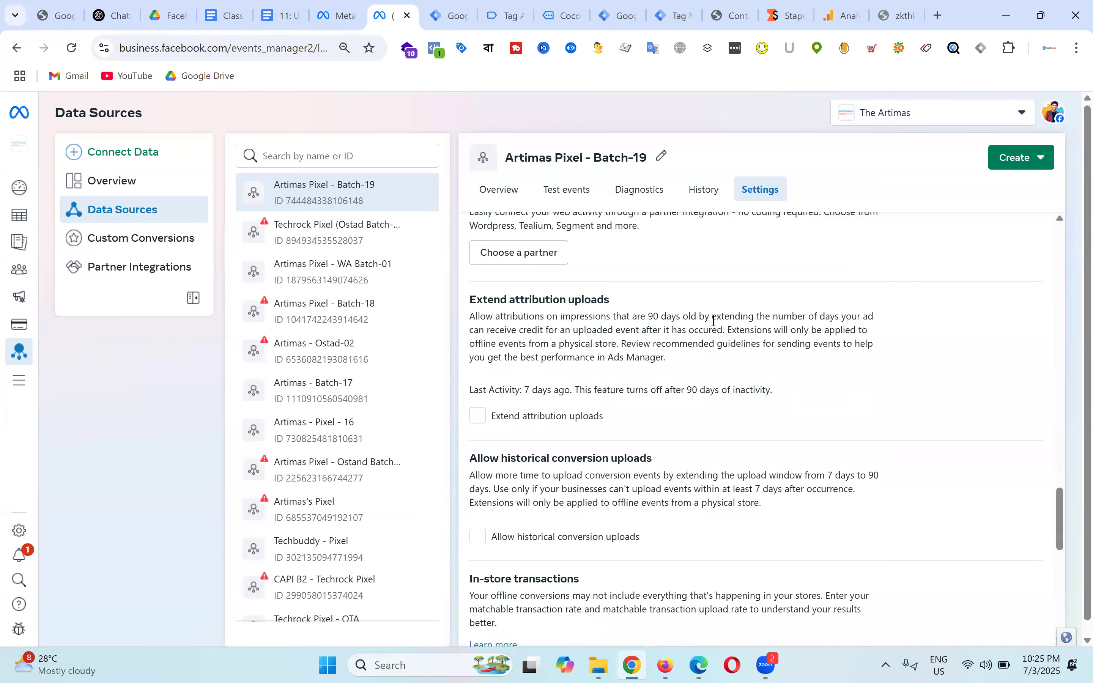
scroll(714, 321, up, 5)
click(571, 395)
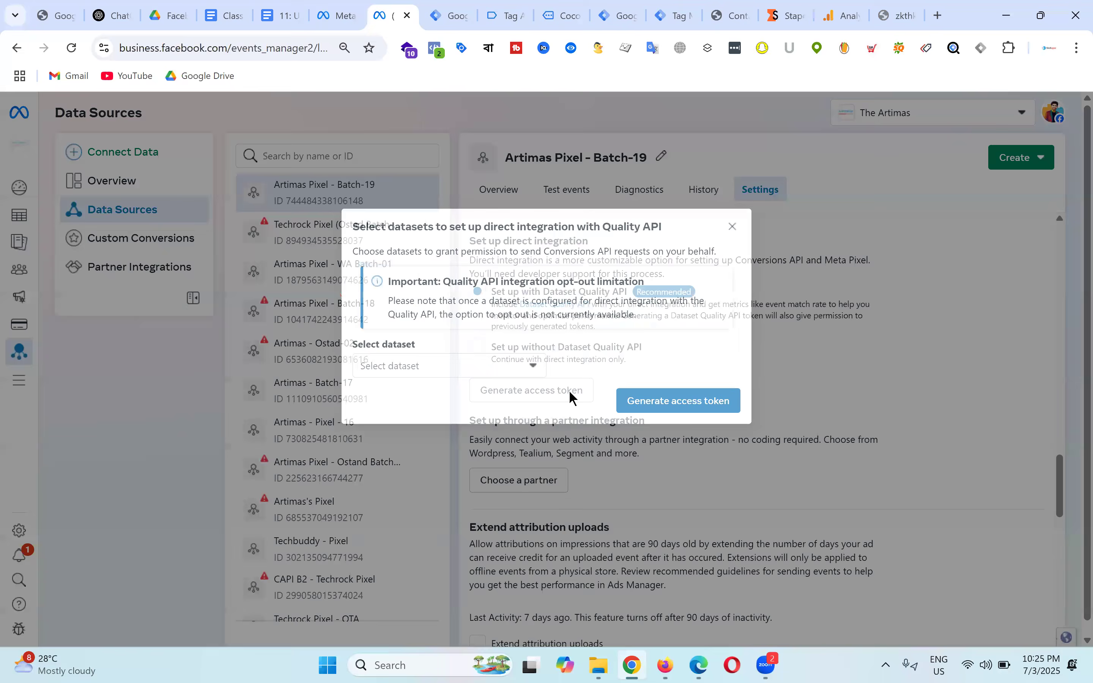
click(490, 372)
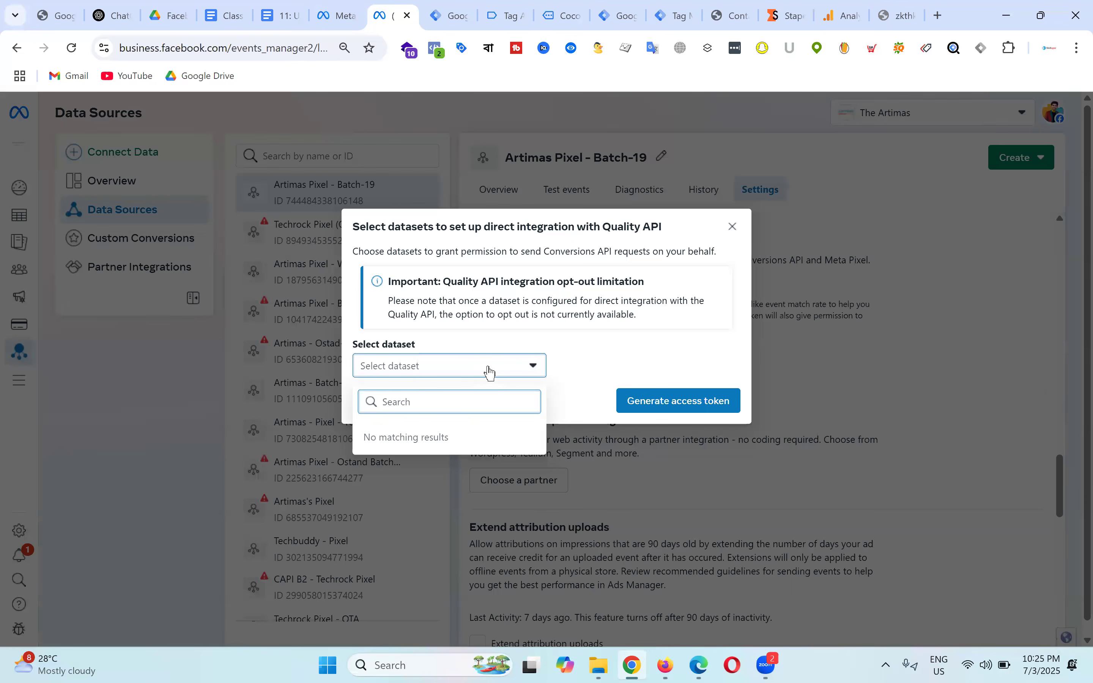
text(h)
key(BackSpace)
click(733, 226)
click(733, 227)
click(480, 349)
click(545, 392)
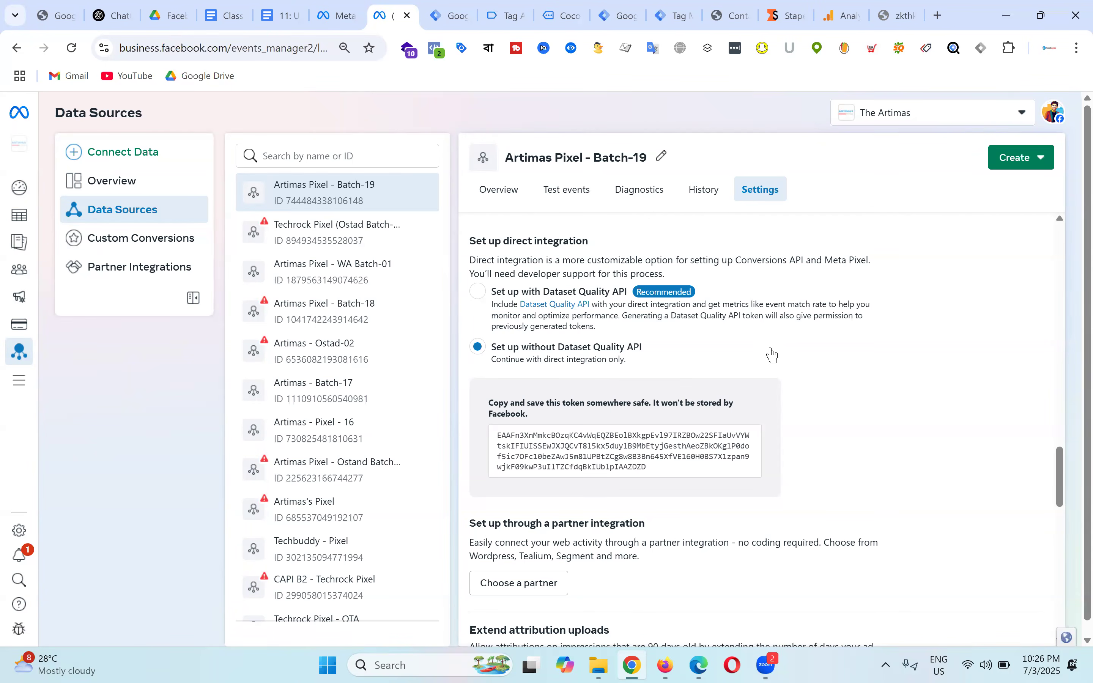
Step: Leave direct integration set to without Dataset Quality API and reload the page
drag(615, 332, 463, 299)
click(594, 333)
drag(594, 332, 478, 298)
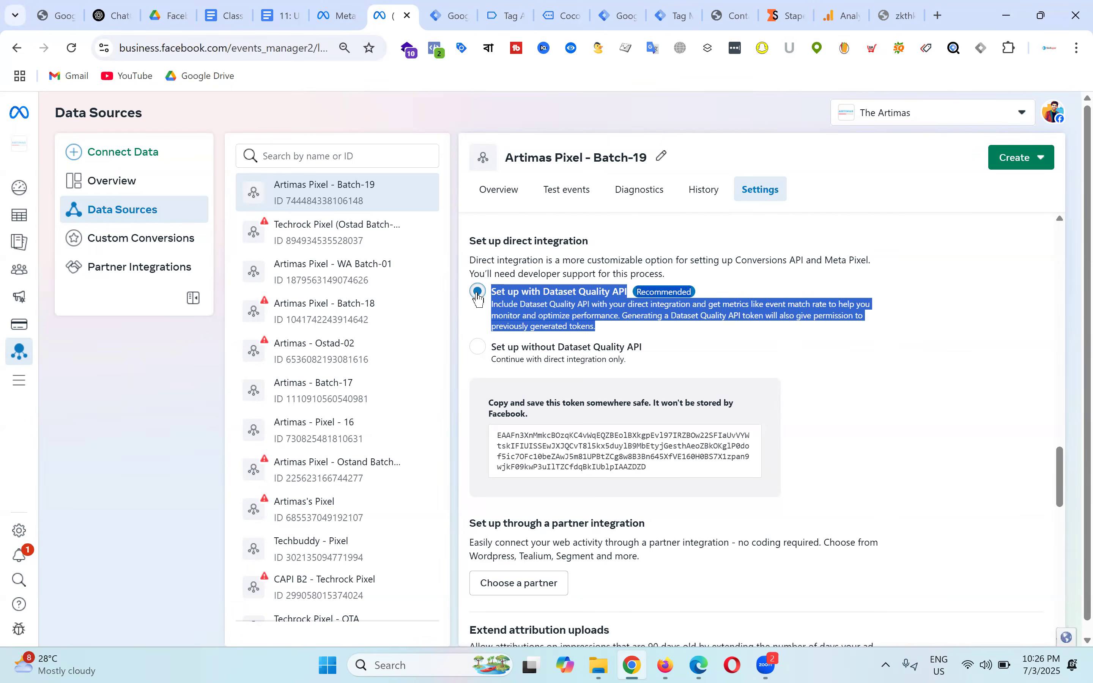
click(478, 347)
click(71, 47)
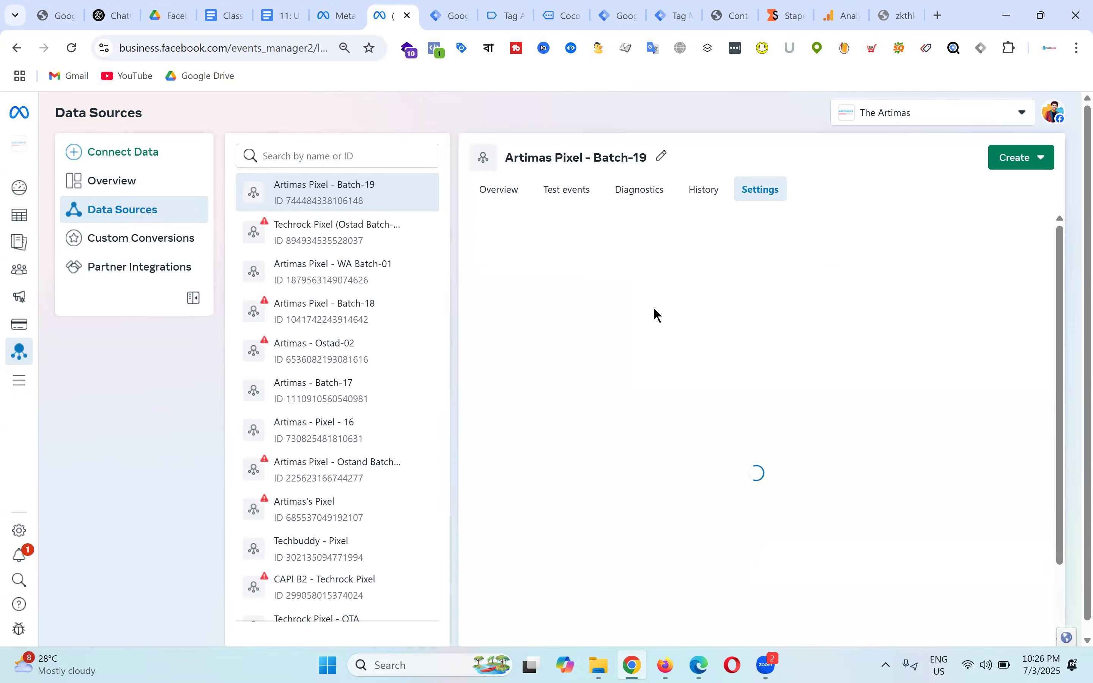
scroll(673, 346, down, 10)
scroll(673, 345, down, 15)
scroll(680, 353, up, 5)
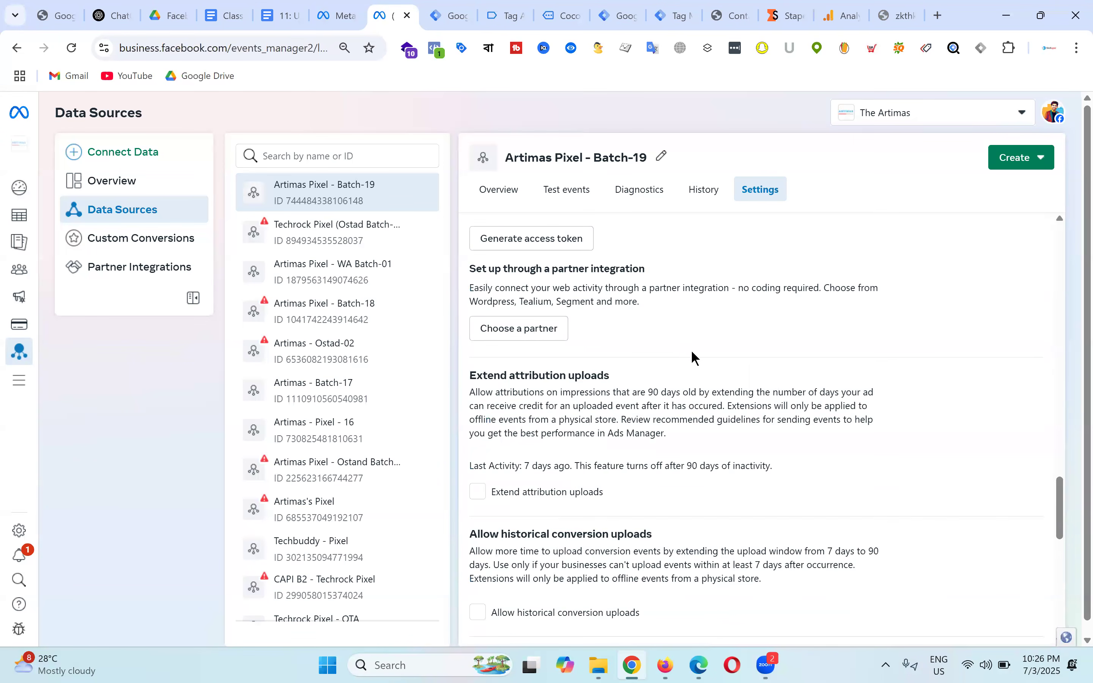
scroll(694, 357, up, 5)
Step: Generate a Dataset Quality API access token for the Artimas Pixel - Batch-19 dataset
click(546, 473)
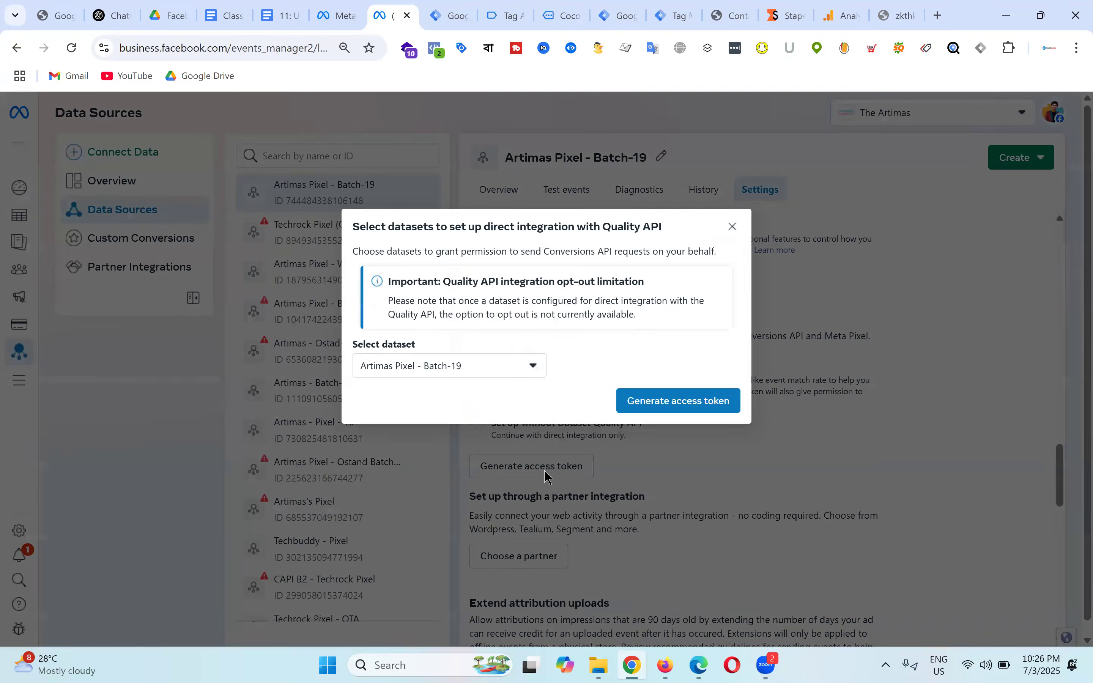
click(490, 372)
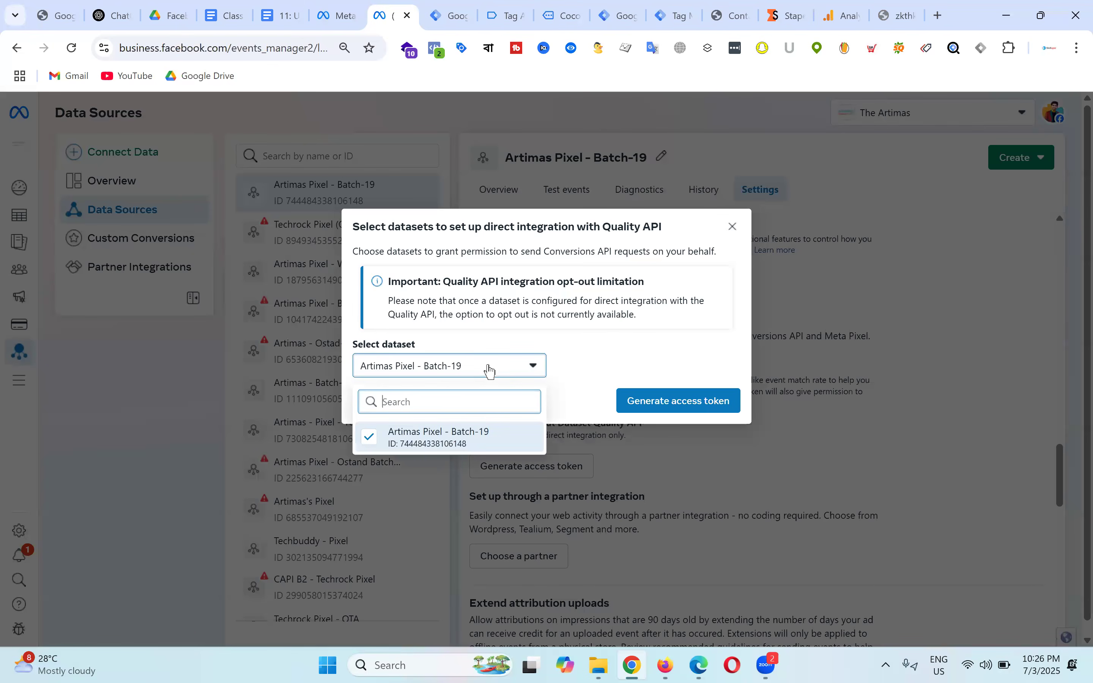
click(606, 362)
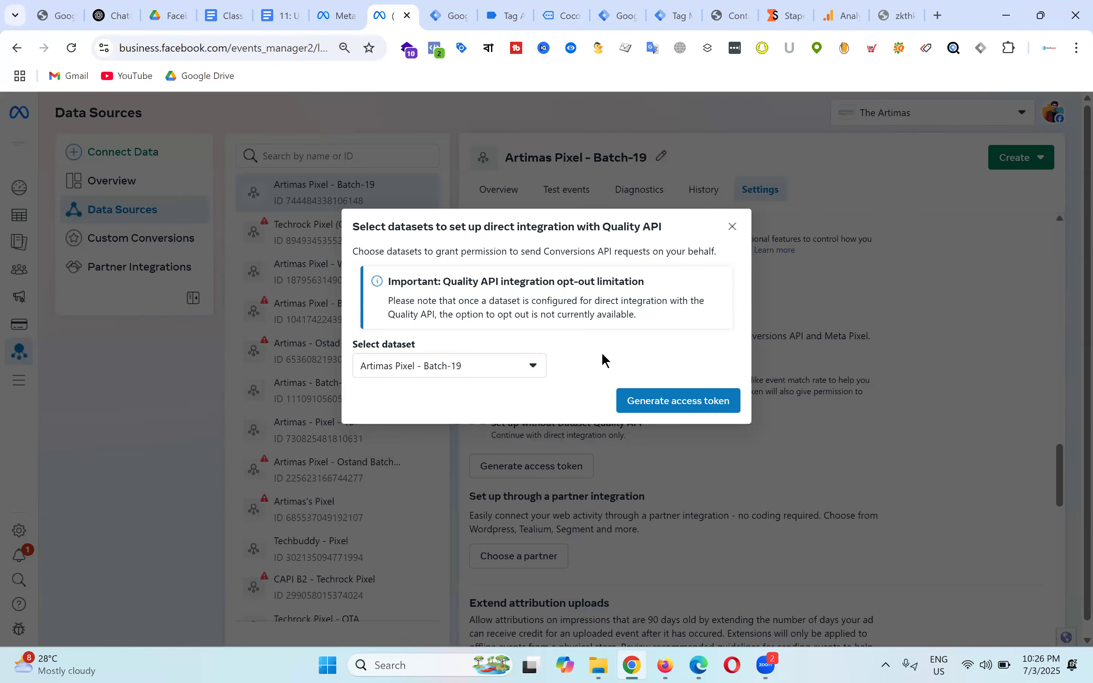
click(693, 409)
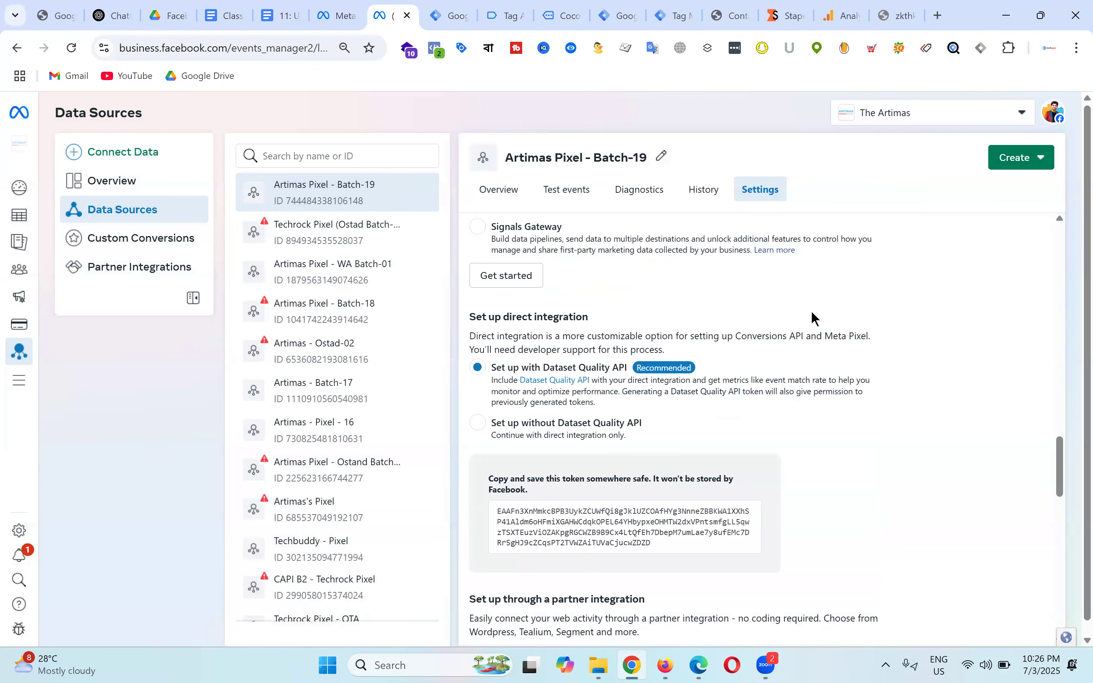
scroll(591, 373, down, 5)
scroll(722, 427, up, 4)
Step: Copy the new access token into the GTM Conversions API Tag's API Access Token field, then return to Events Manager
click(635, 448)
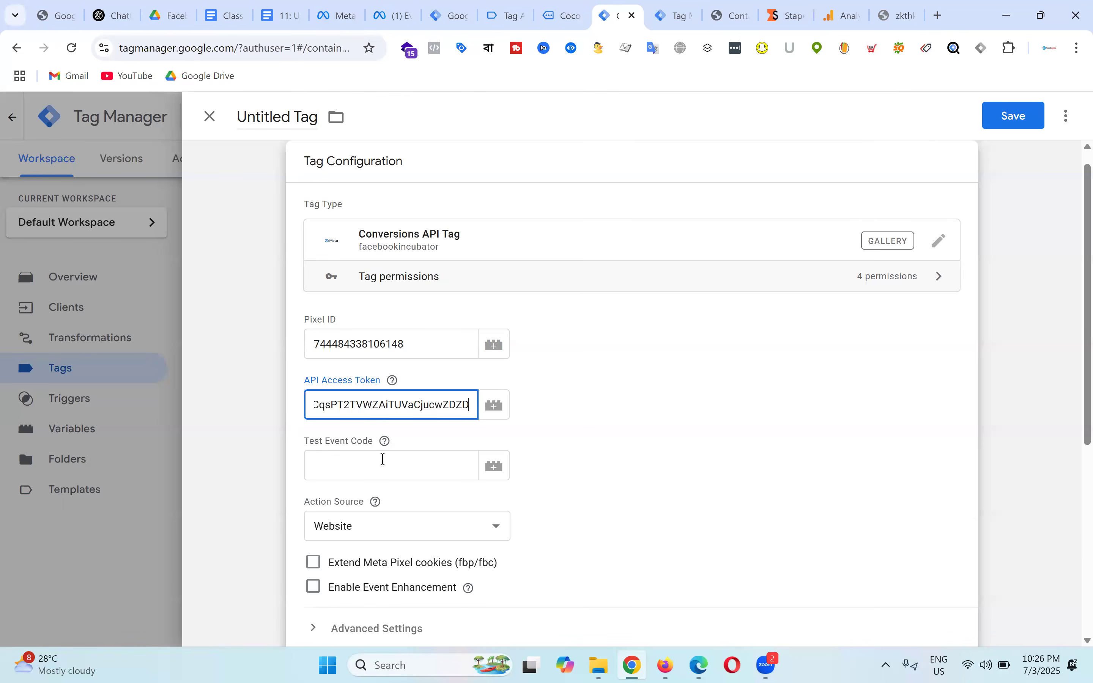
click(399, 9)
scroll(749, 341, down, 10)
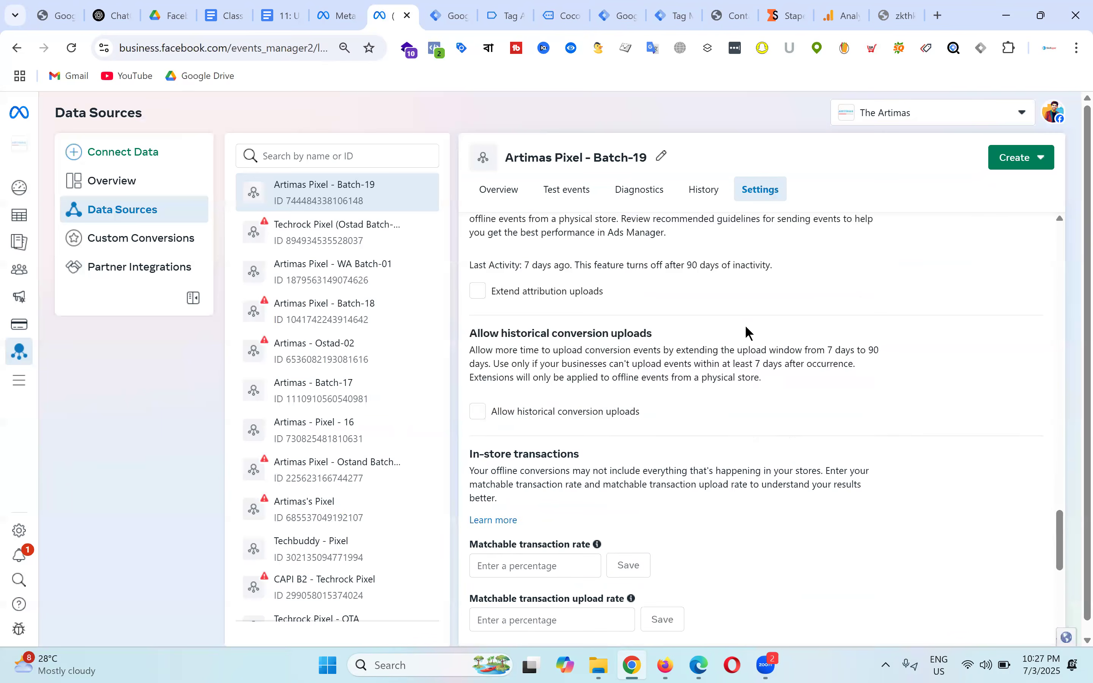
scroll(764, 353, up, 12)
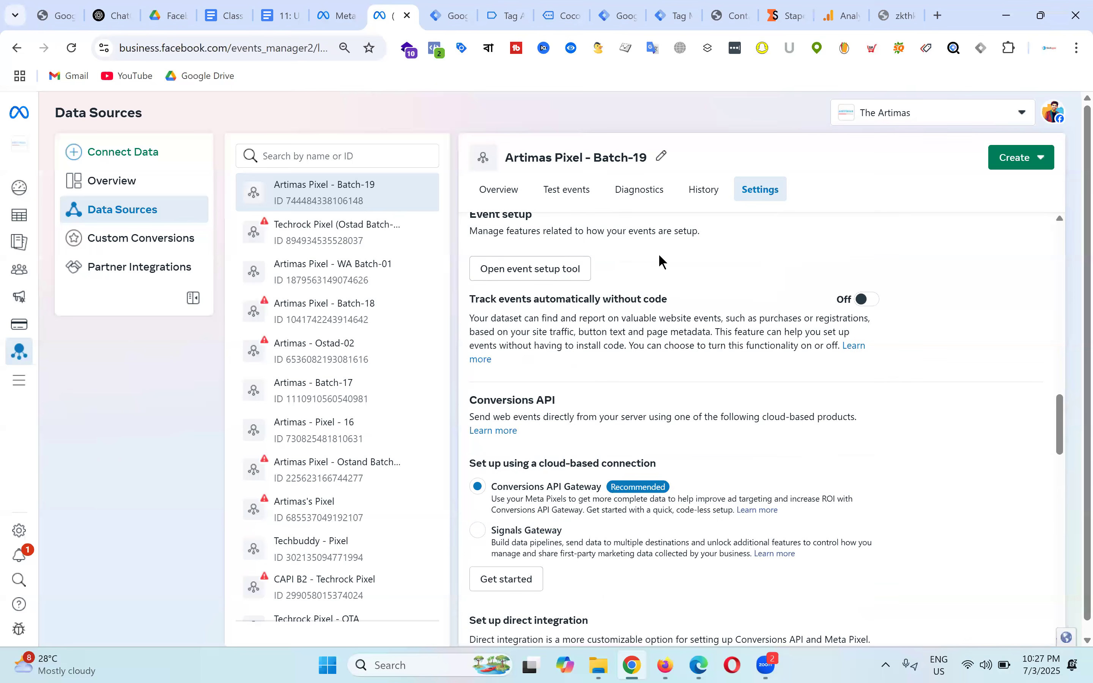
Step: Open Batch-19's Test events and clear the recorded test session activity
click(566, 190)
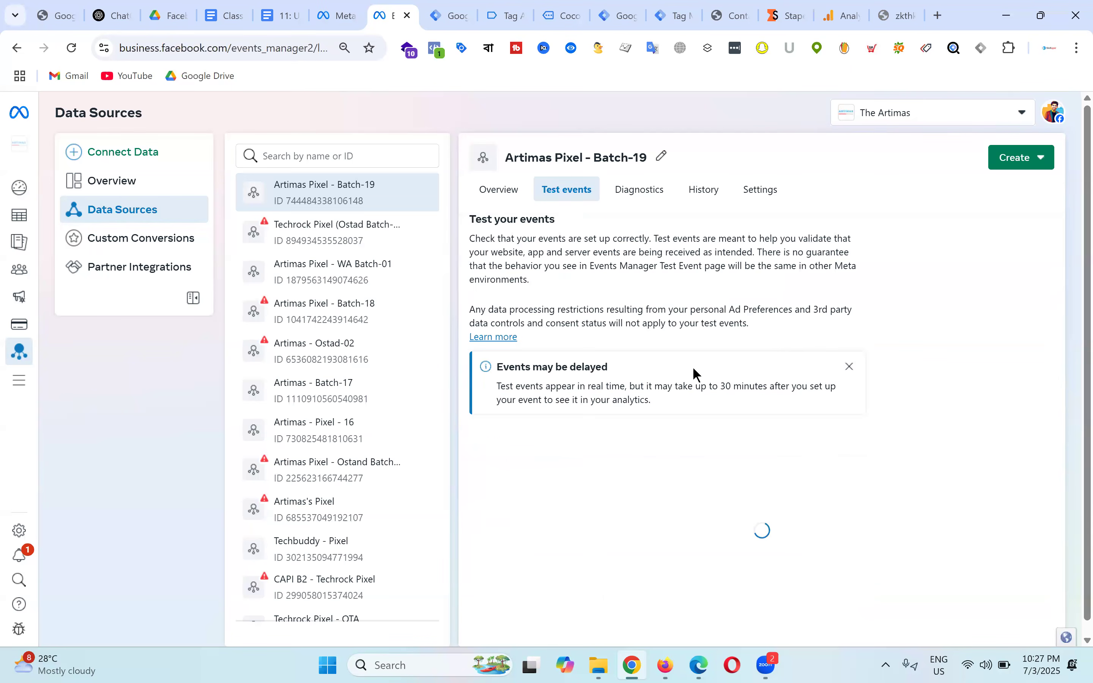
scroll(770, 331, down, 3)
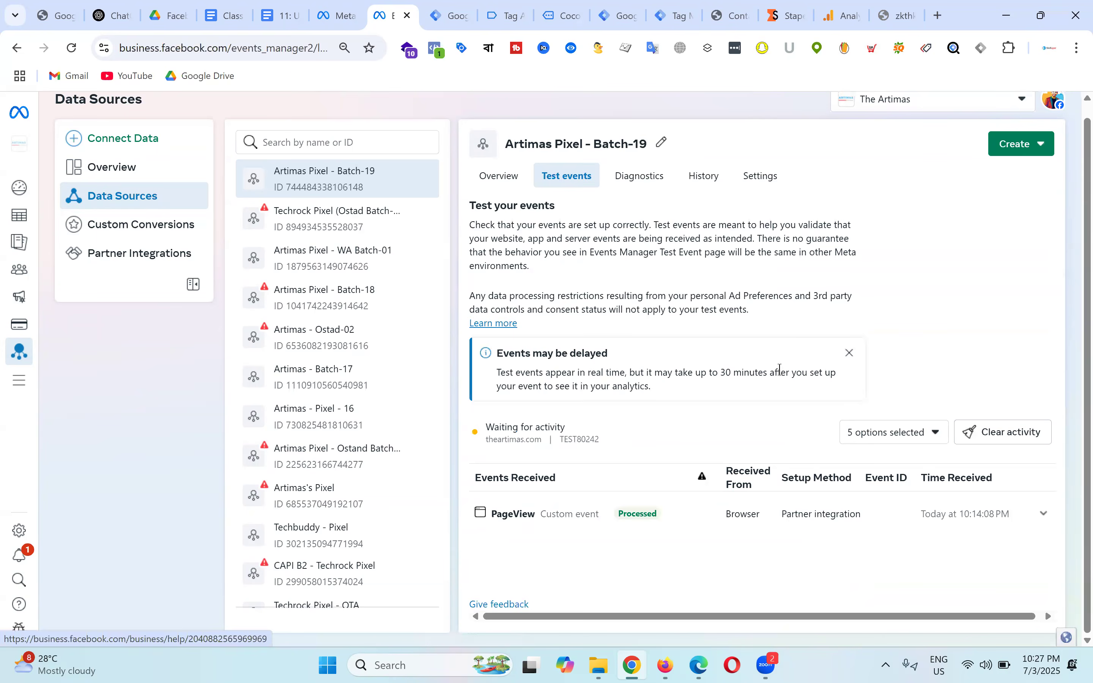
click(849, 353)
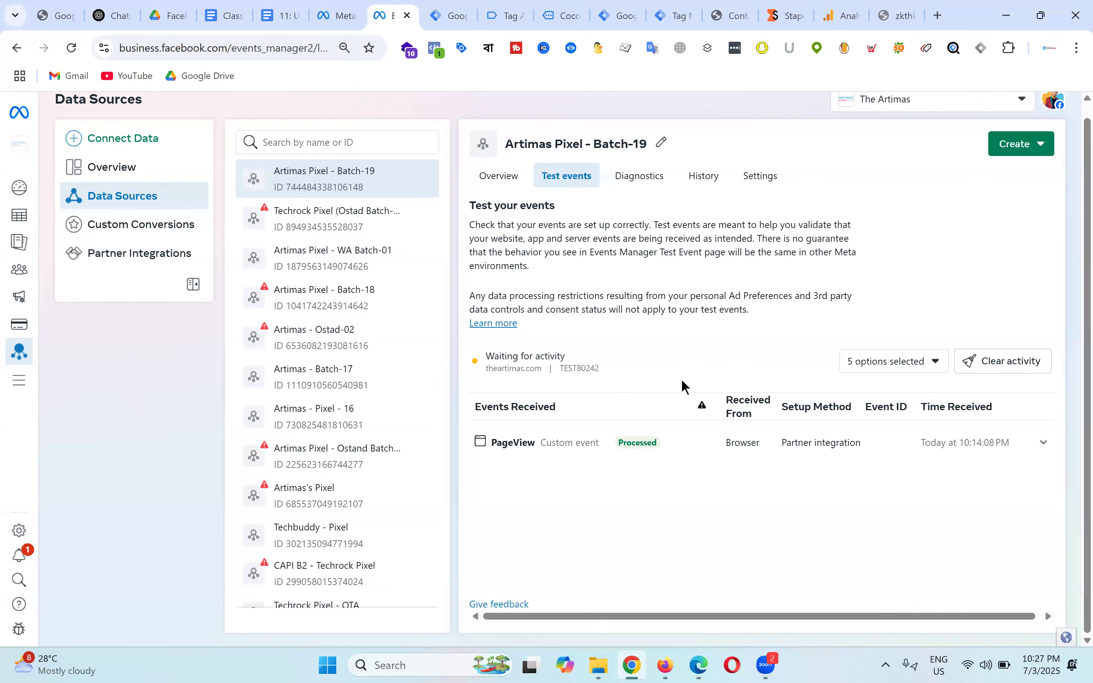
drag(560, 372, 610, 371)
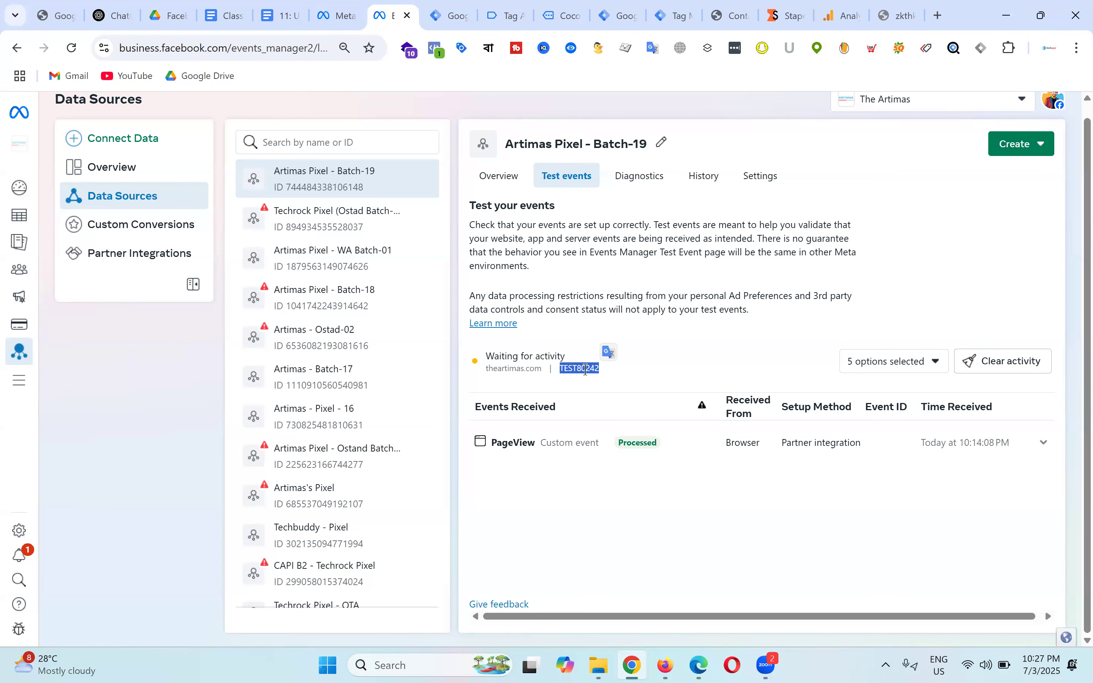
click(929, 362)
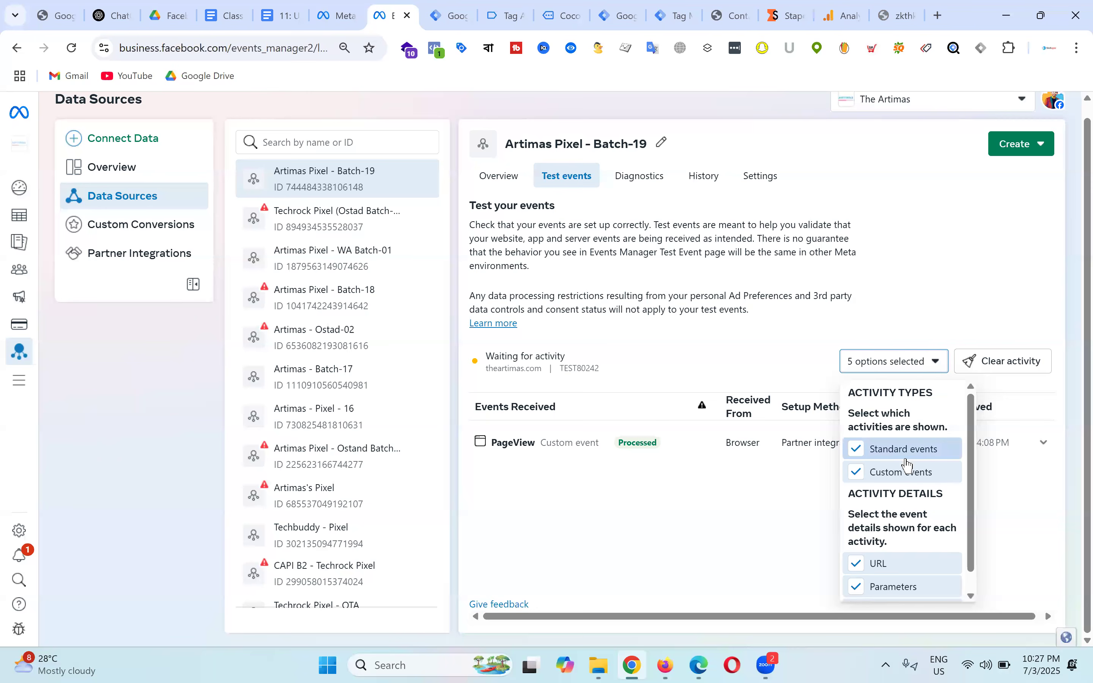
click(1025, 370)
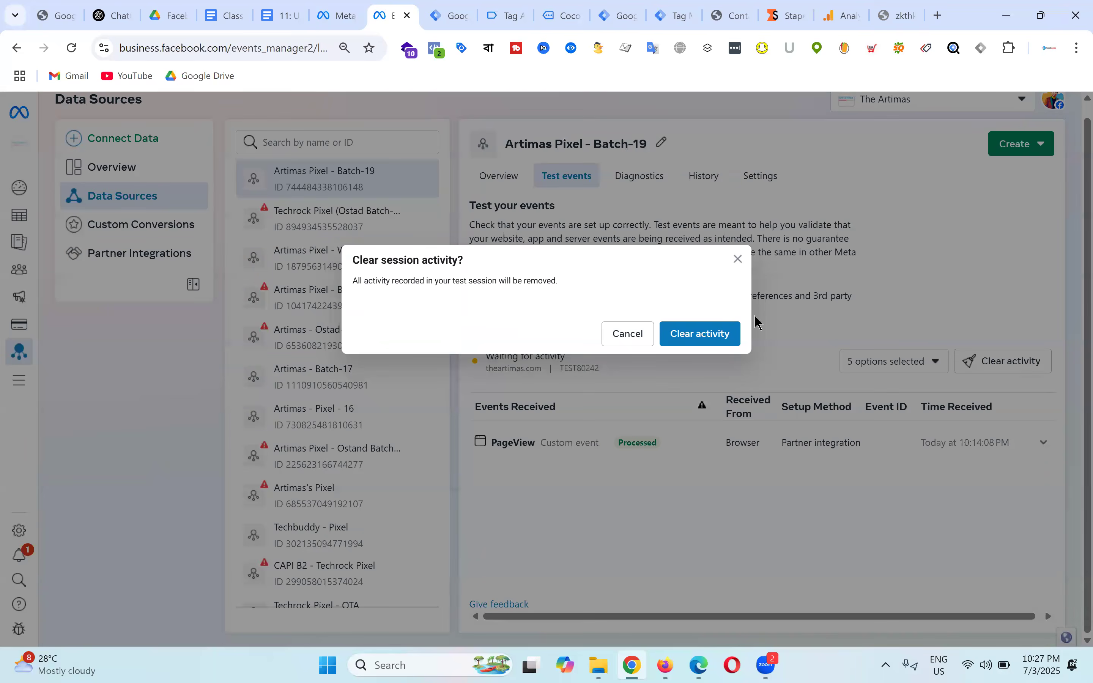
click(715, 334)
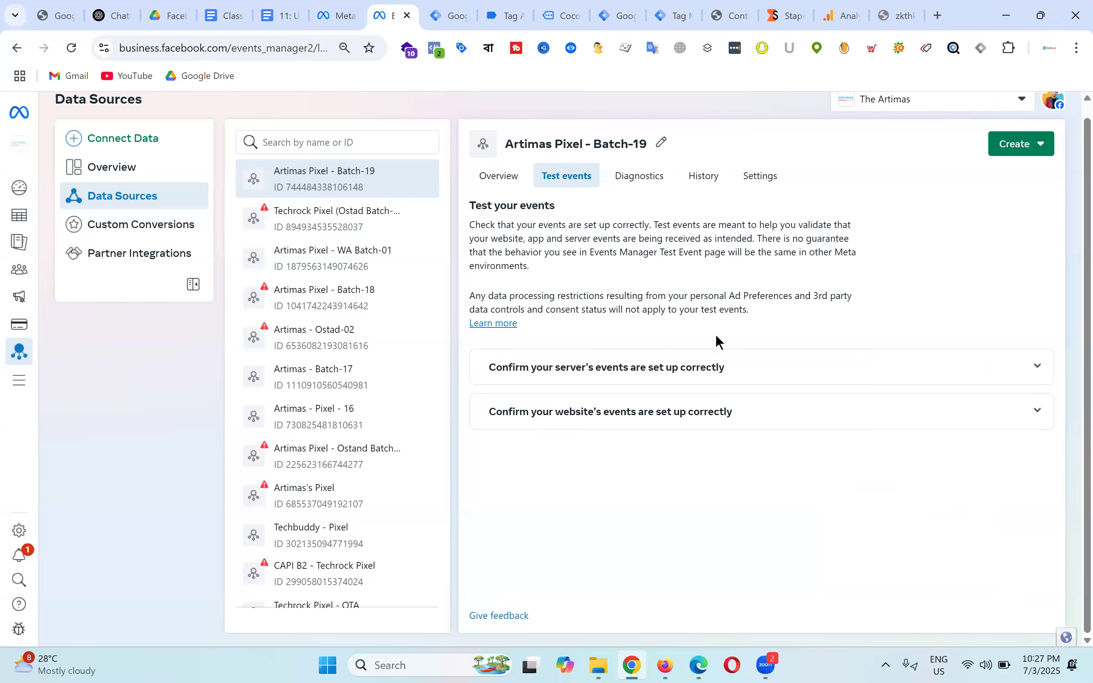
Step: Expand the server and website events testing instructions
click(694, 369)
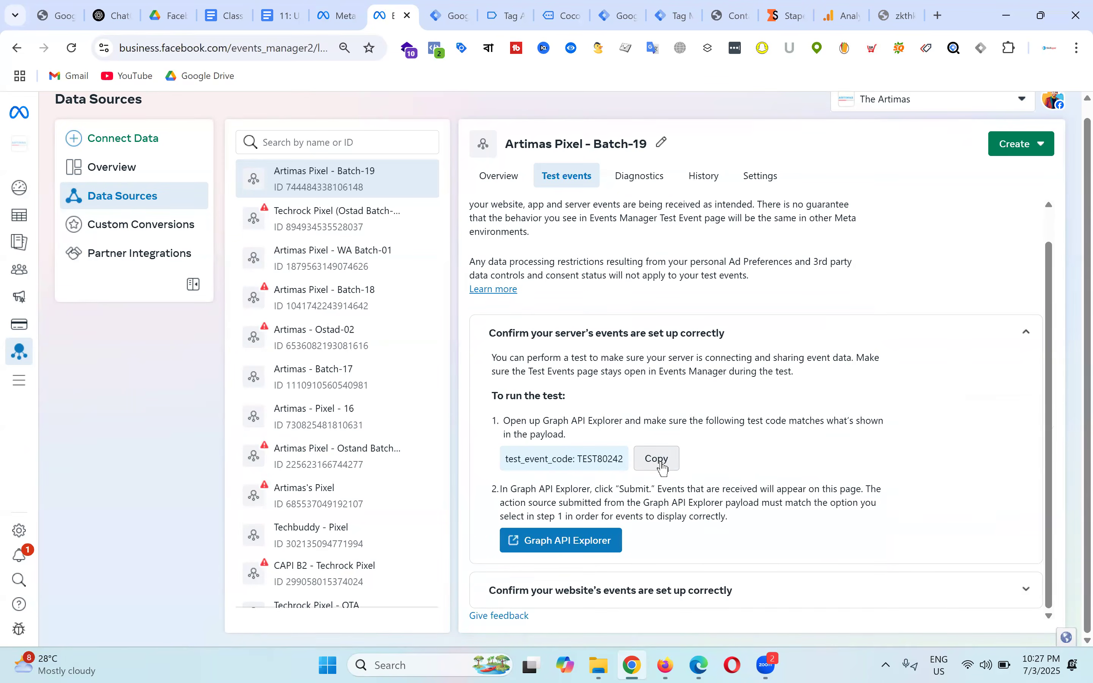
scroll(692, 363, up, 1)
scroll(694, 364, down, 1)
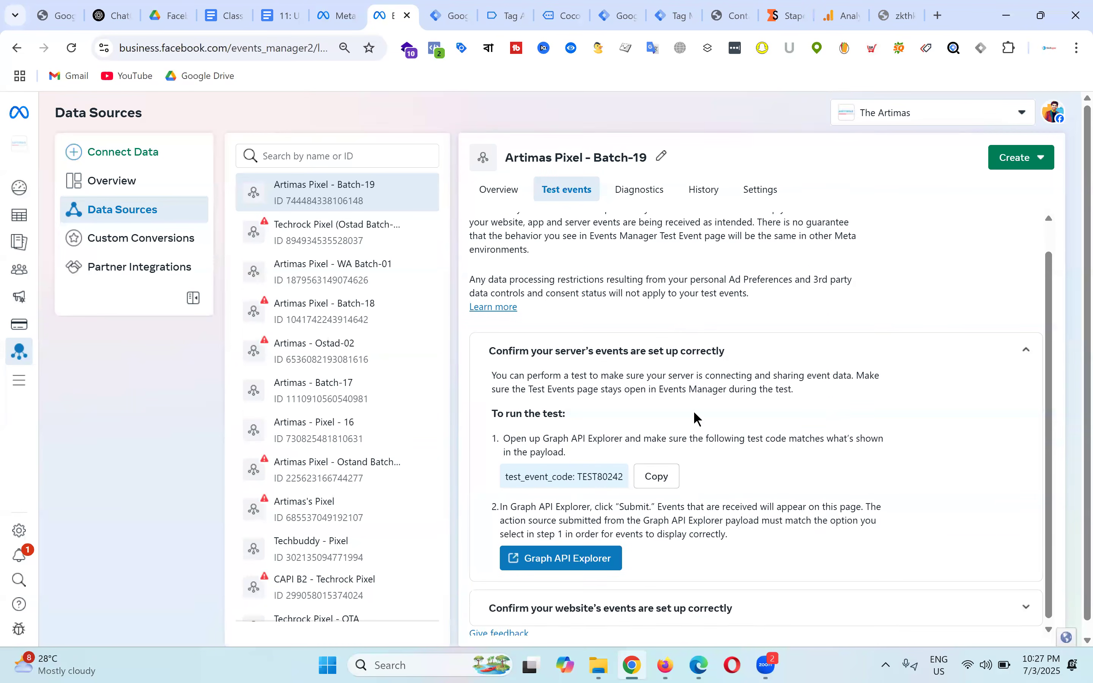
click(671, 591)
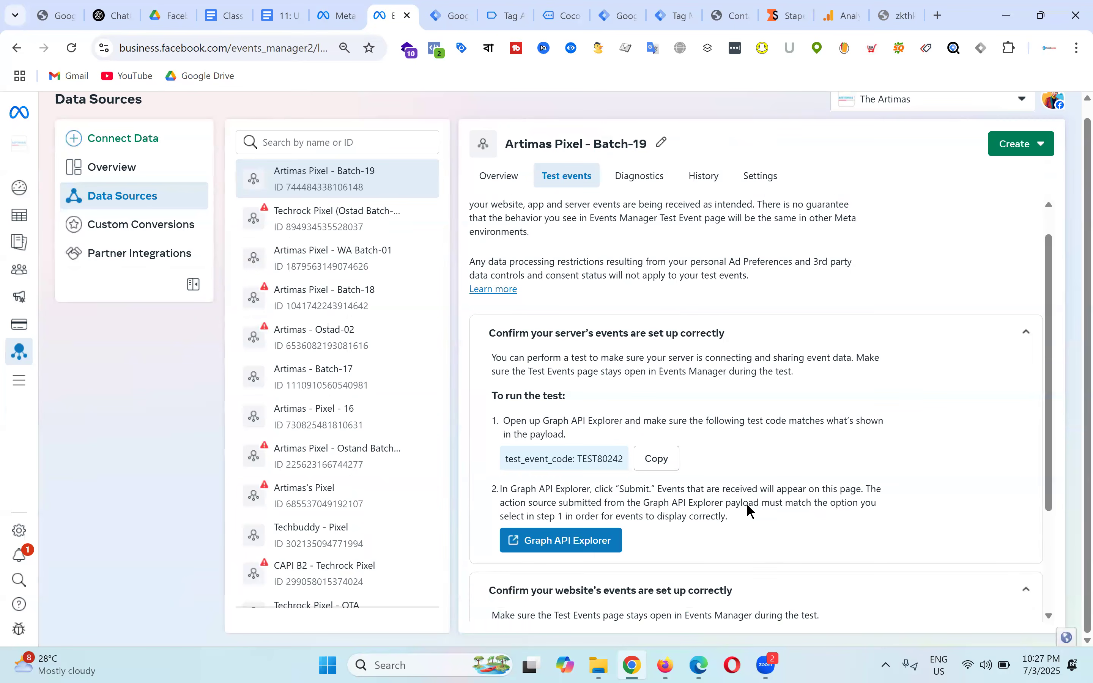
scroll(691, 351, up, 5)
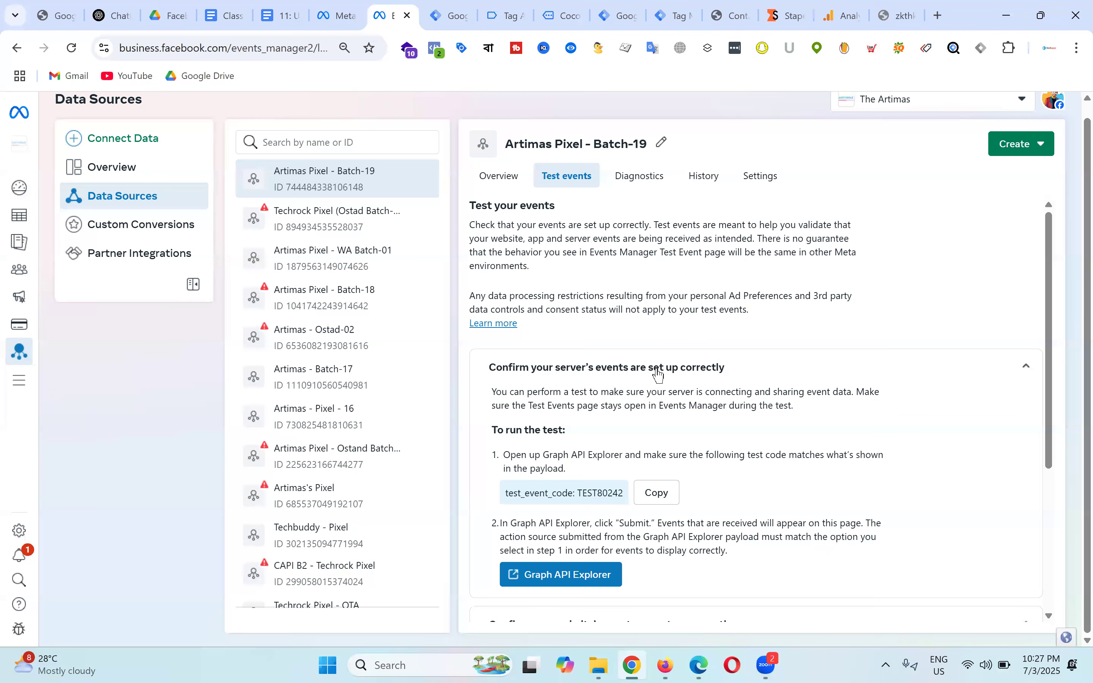
scroll(779, 366, down, 5)
scroll(732, 356, up, 3)
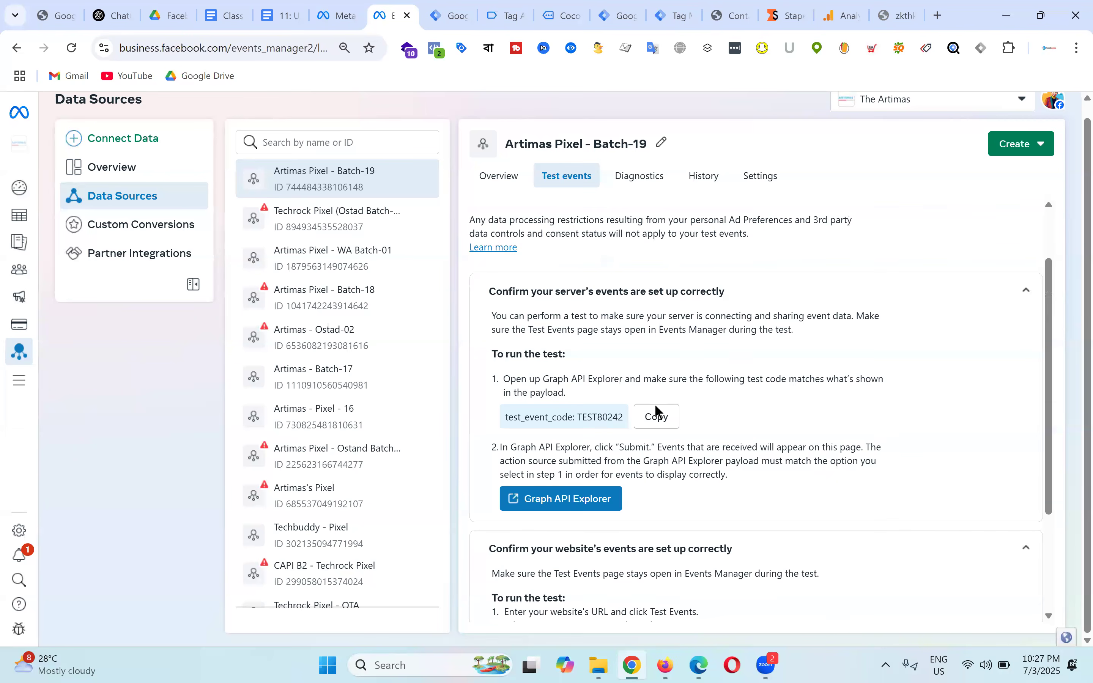
Step: Paste server test code TEST80242 into the Conversions API tag's Test Event Code field
click(666, 427)
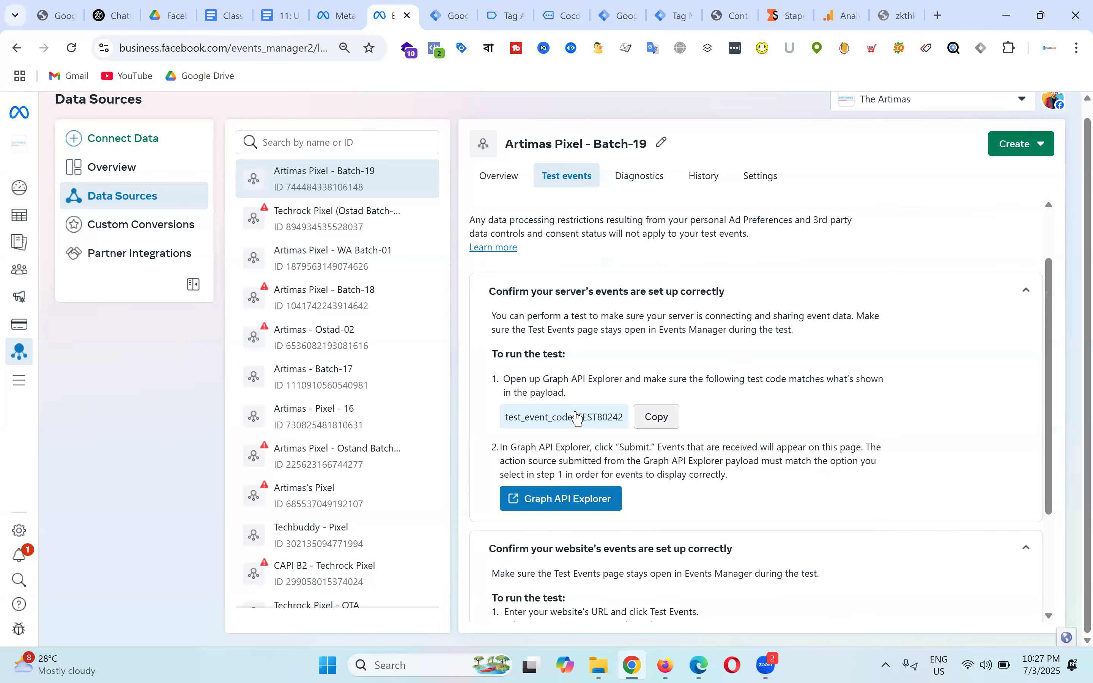
click(628, 16)
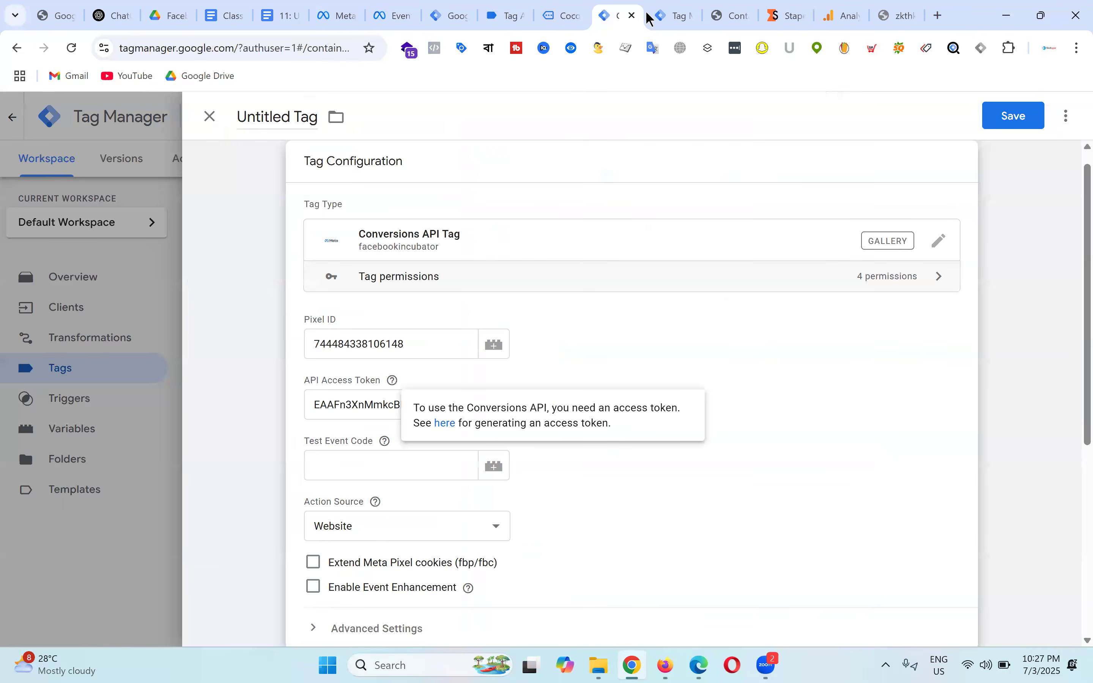
click(355, 465)
key(ctrl+v)
click(769, 384)
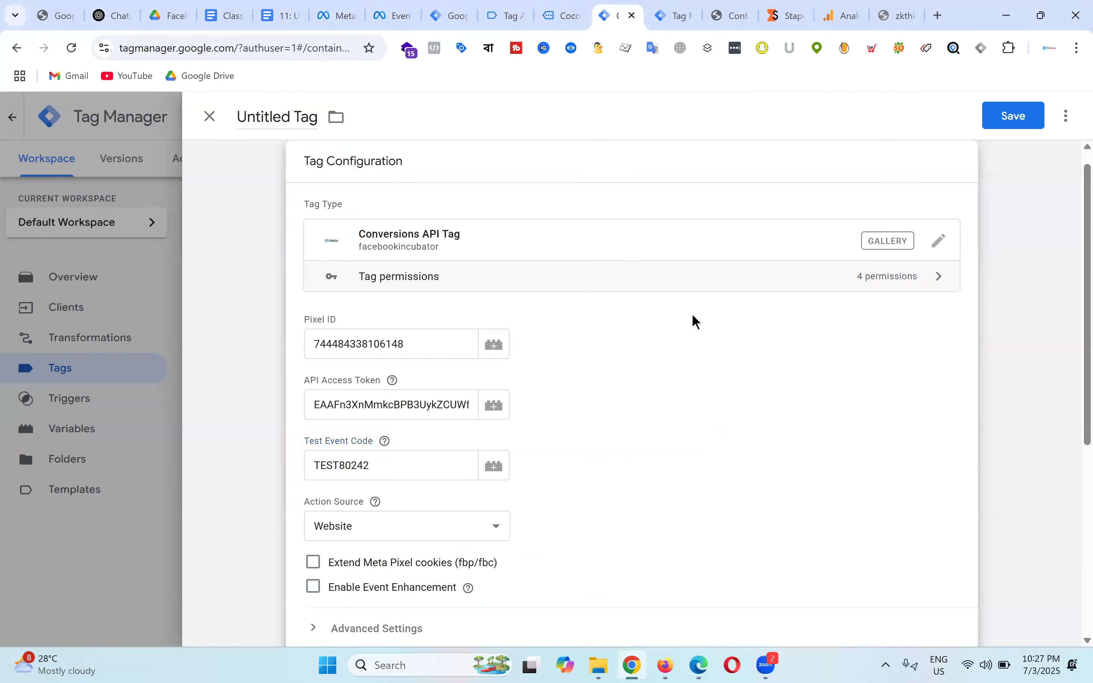
scroll(693, 320, down, 5)
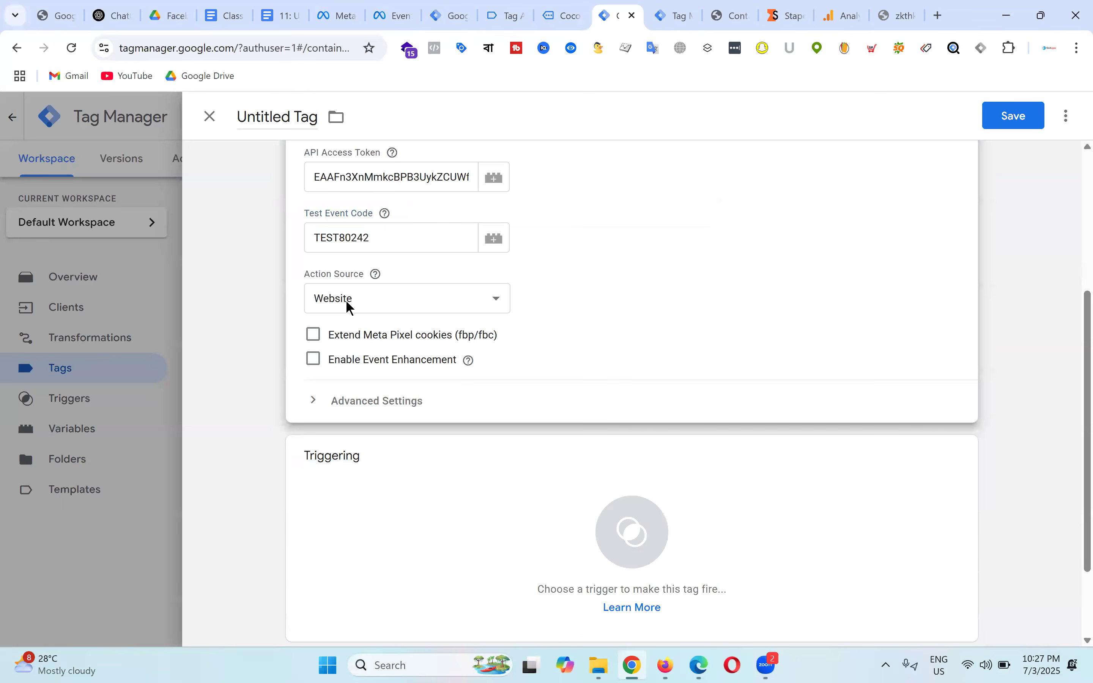
Step: Keep Action Source as Website, trigger on Client Name - GA4, and save as 'Conversions API Tag'
click(375, 299)
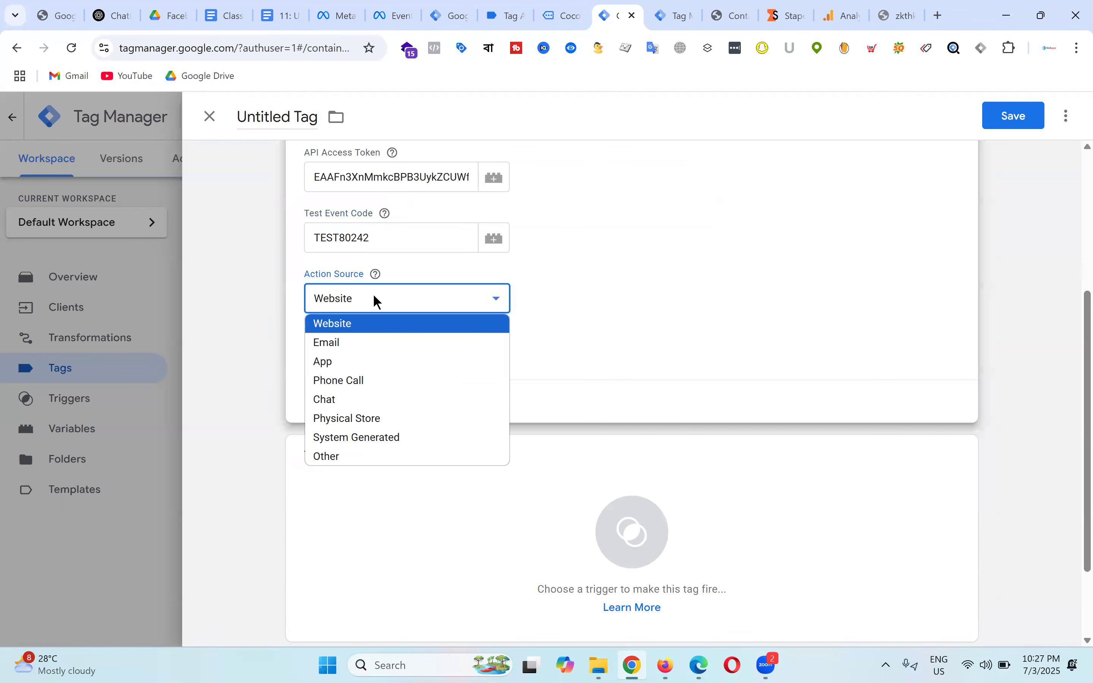
click(664, 298)
scroll(665, 300, down, 2)
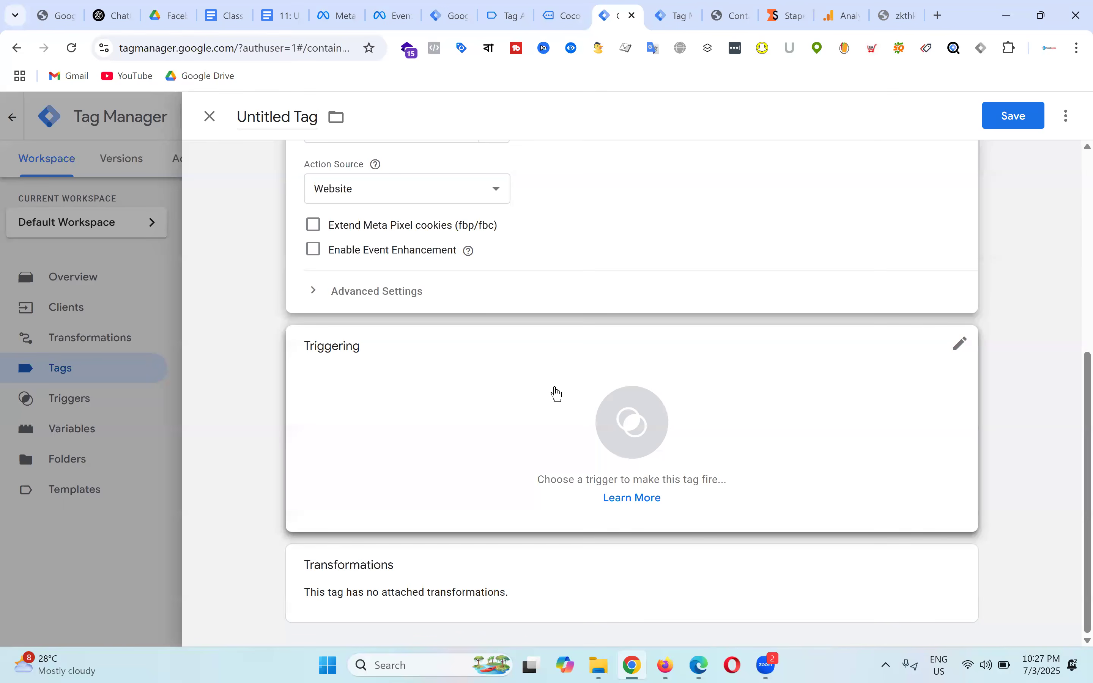
click(641, 424)
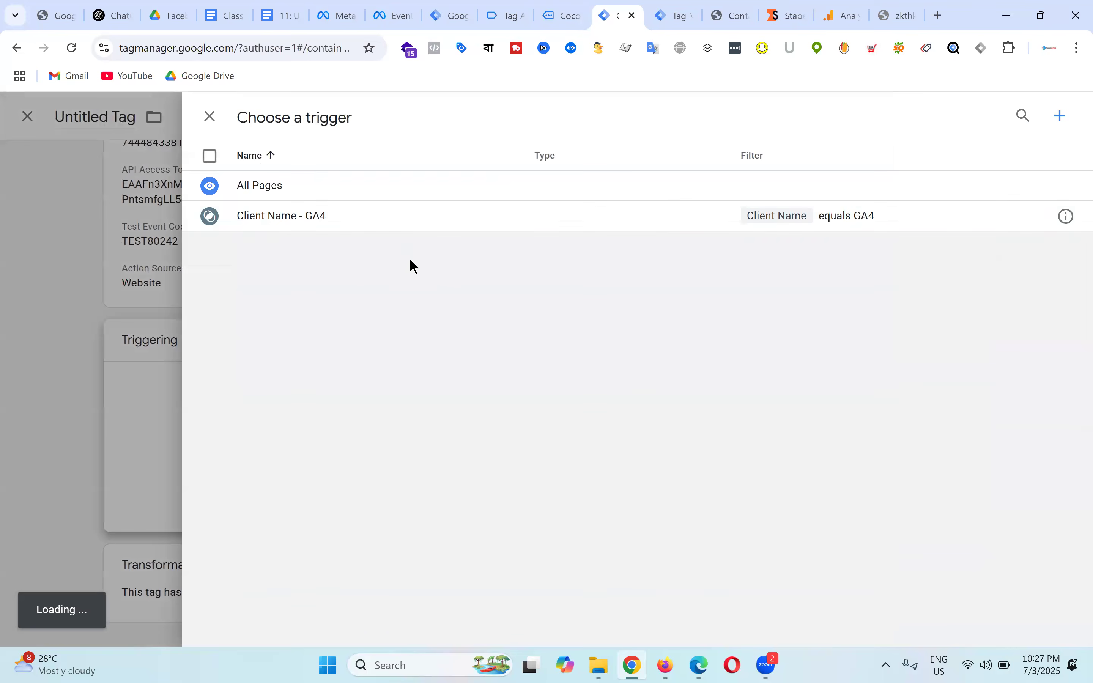
click(269, 219)
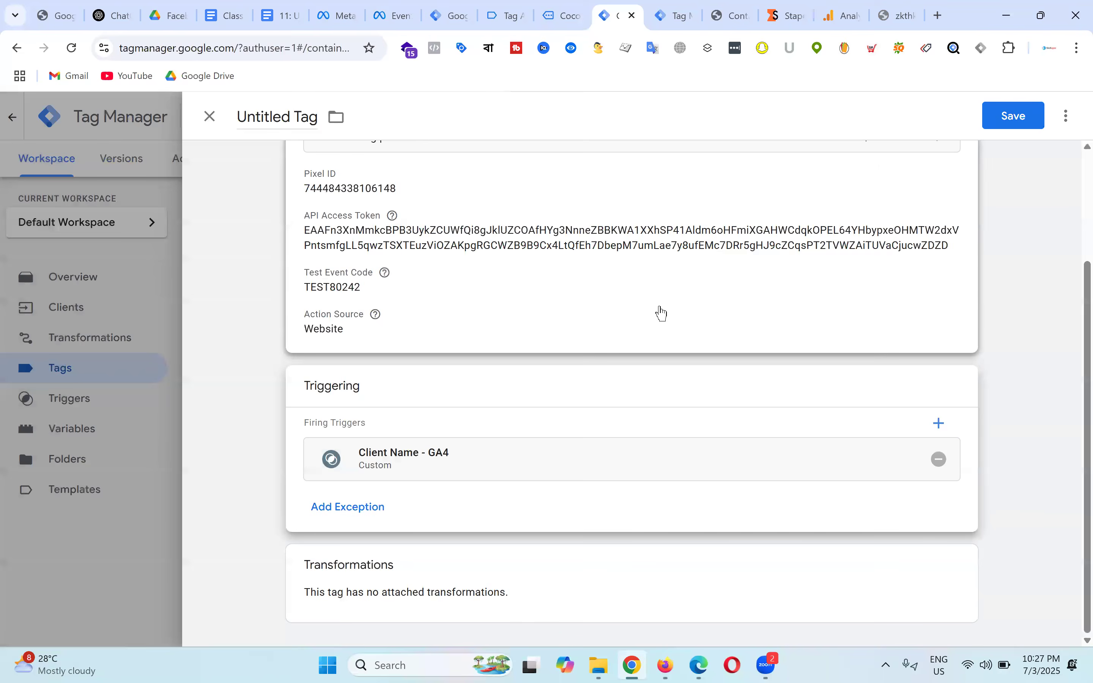
scroll(659, 312, up, 3)
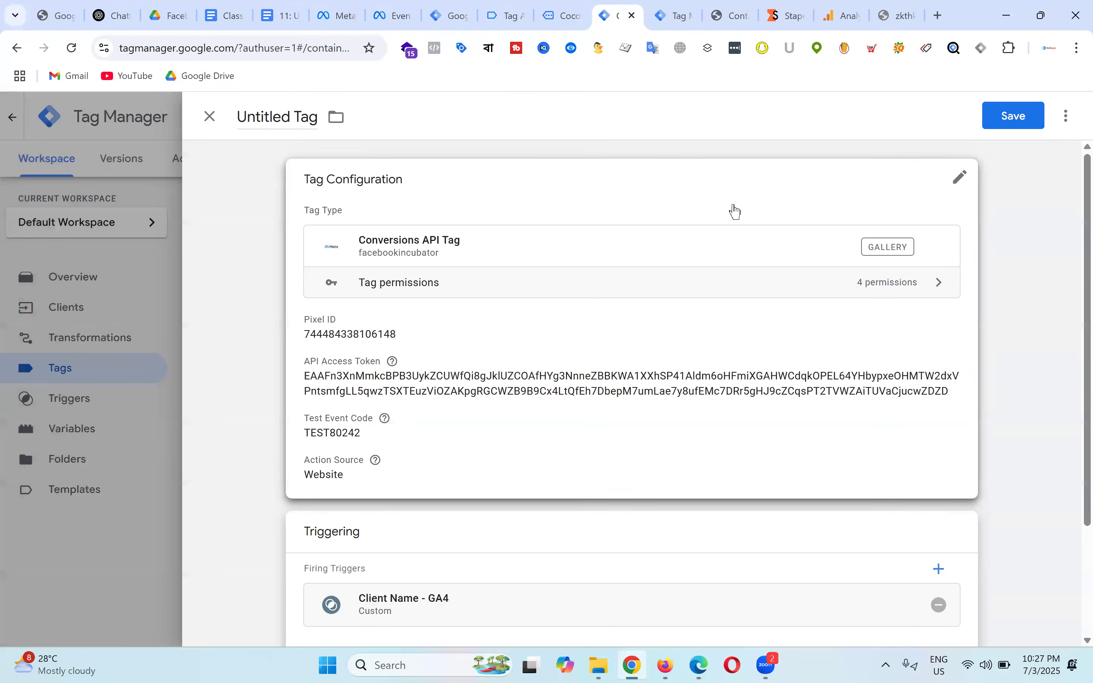
click(1019, 117)
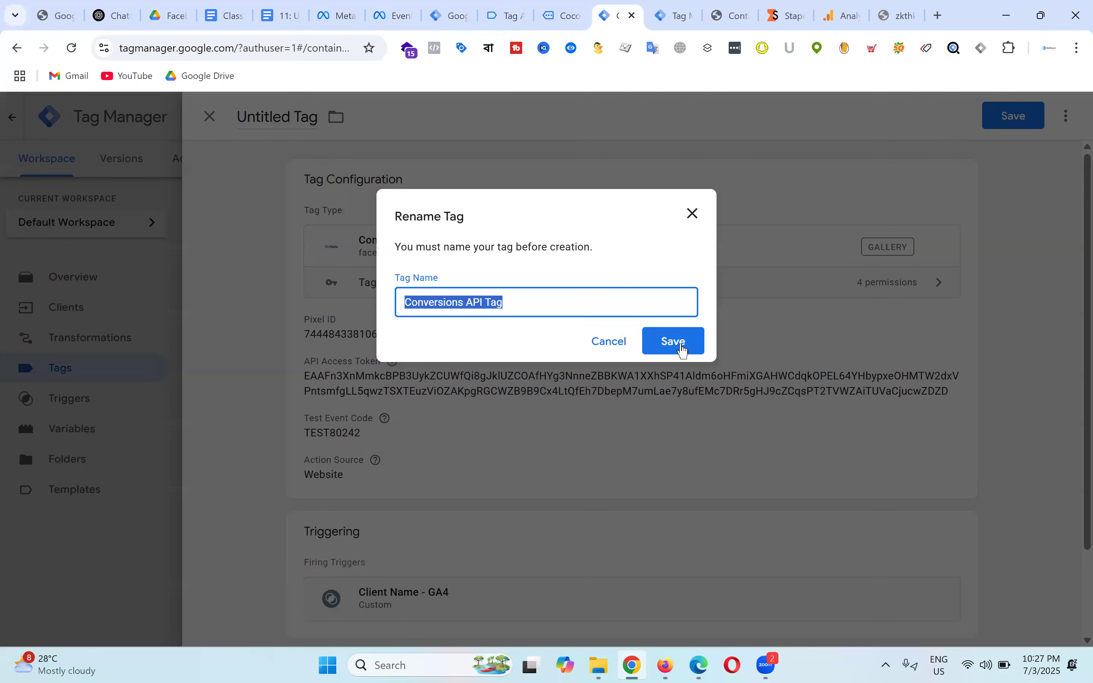
click(680, 346)
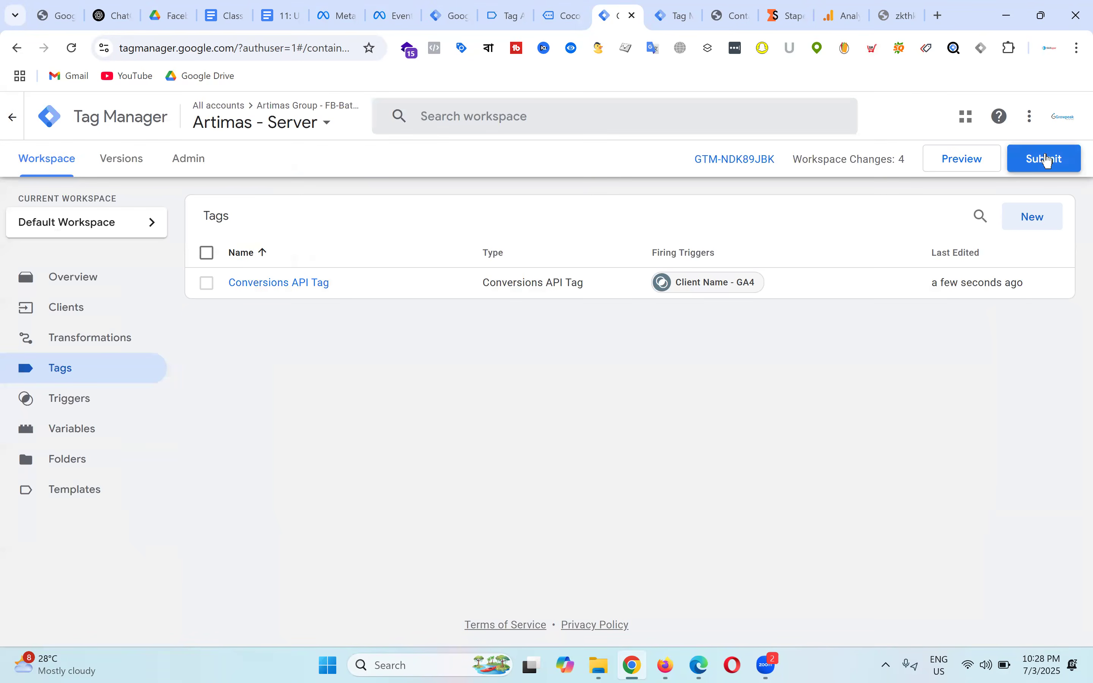
Step: Publish the server container changes without a version description
click(1049, 161)
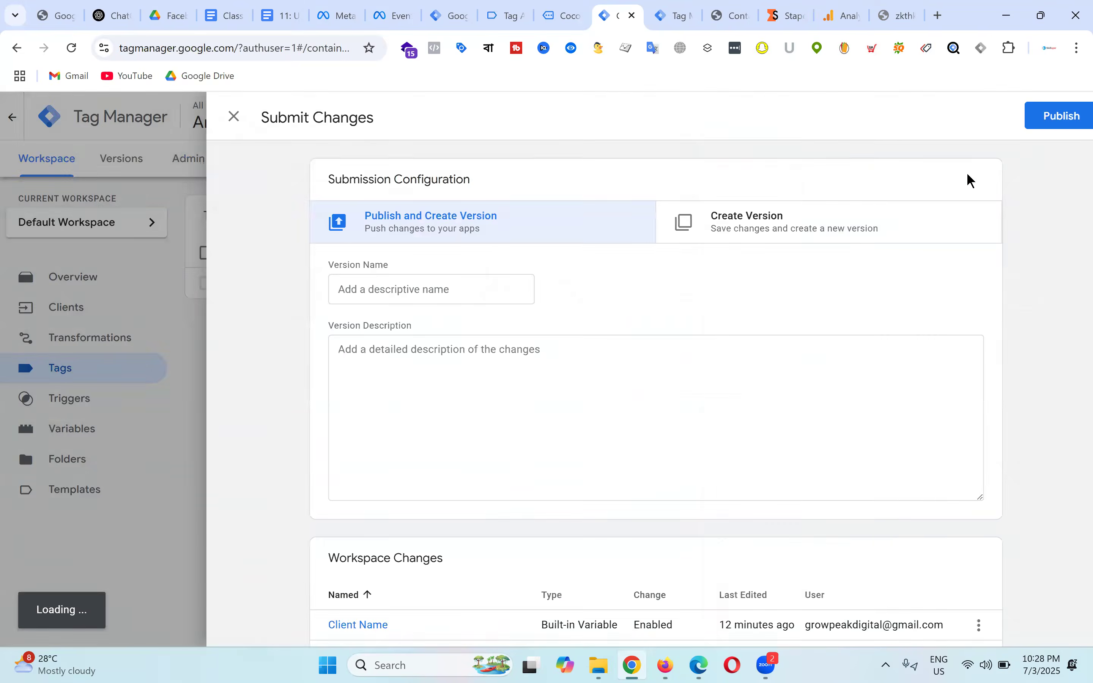
click(1037, 118)
click(735, 560)
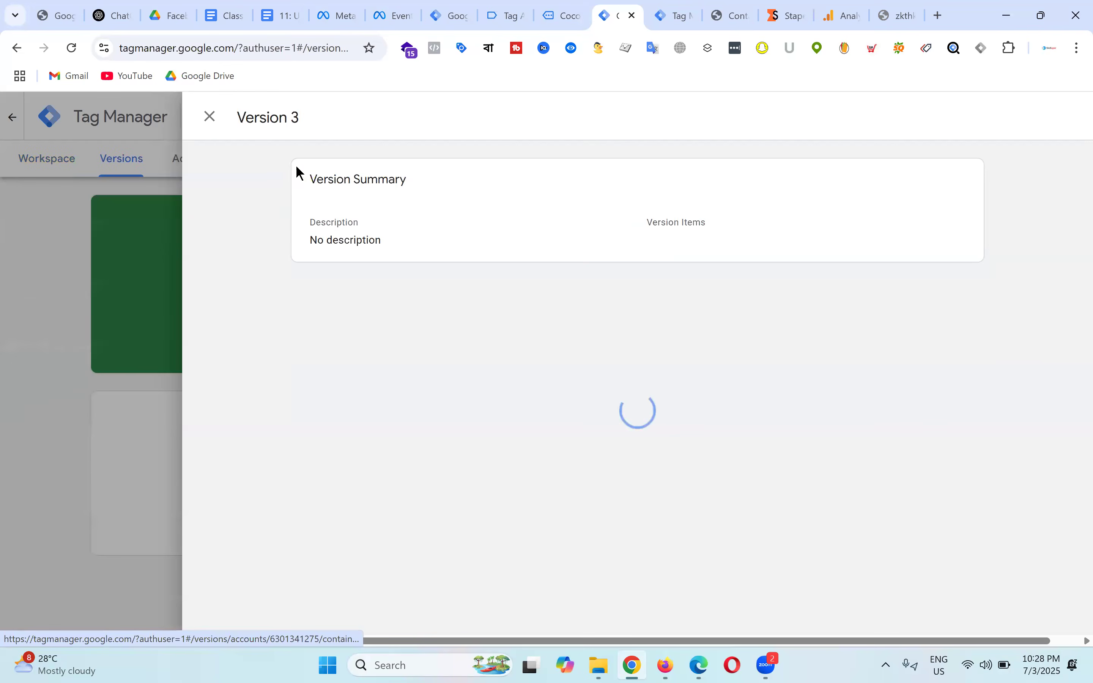
click(210, 117)
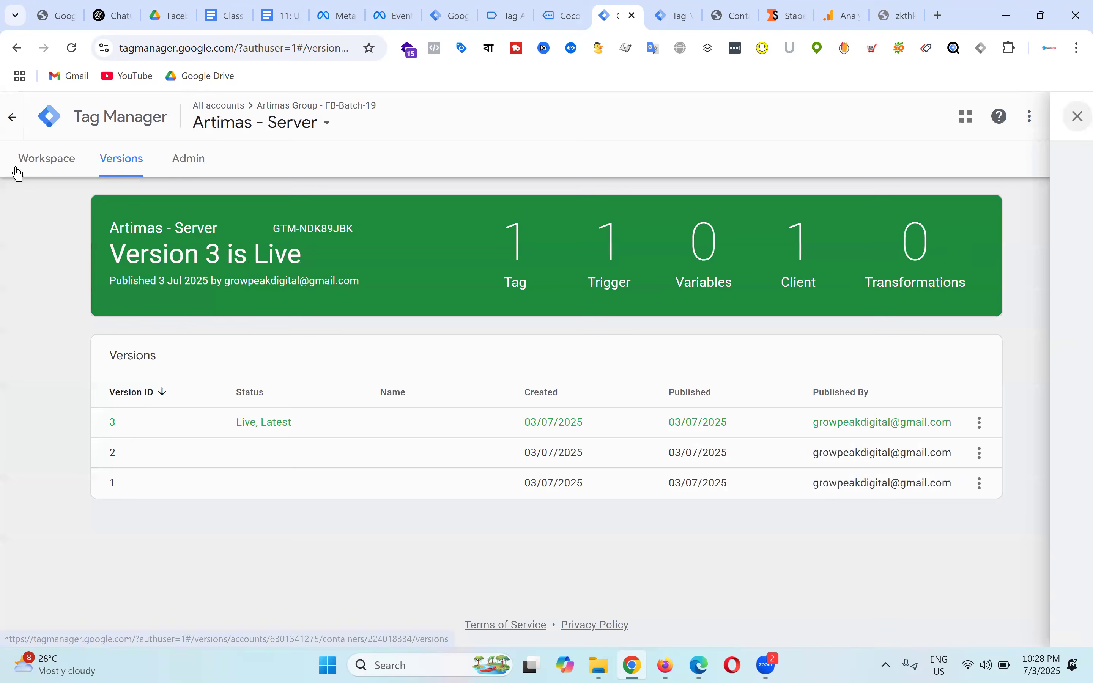
click(45, 164)
Step: Publish the Artimas - Web container changes as a new version
click(509, 14)
click(452, 15)
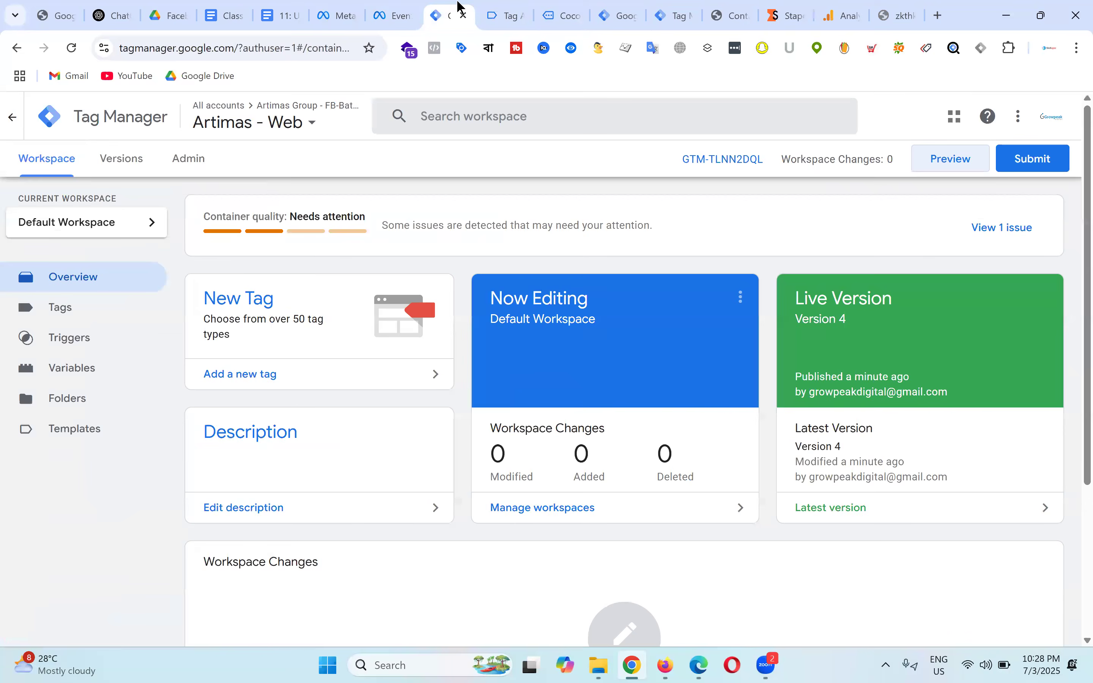
click(511, 14)
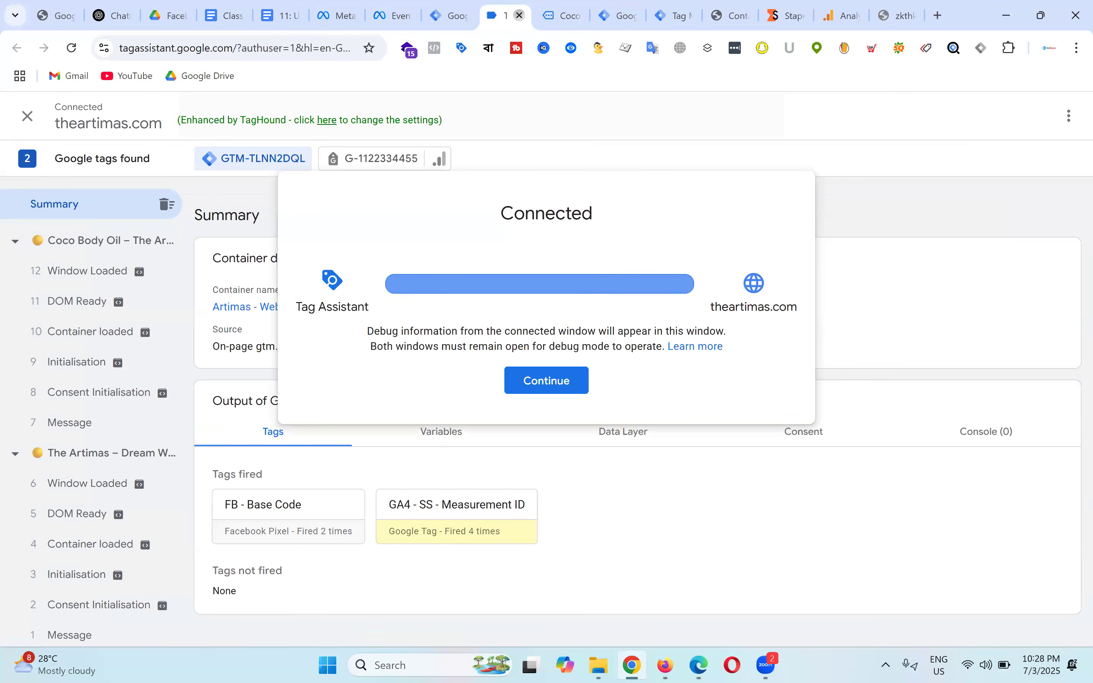
click(454, 7)
click(1030, 165)
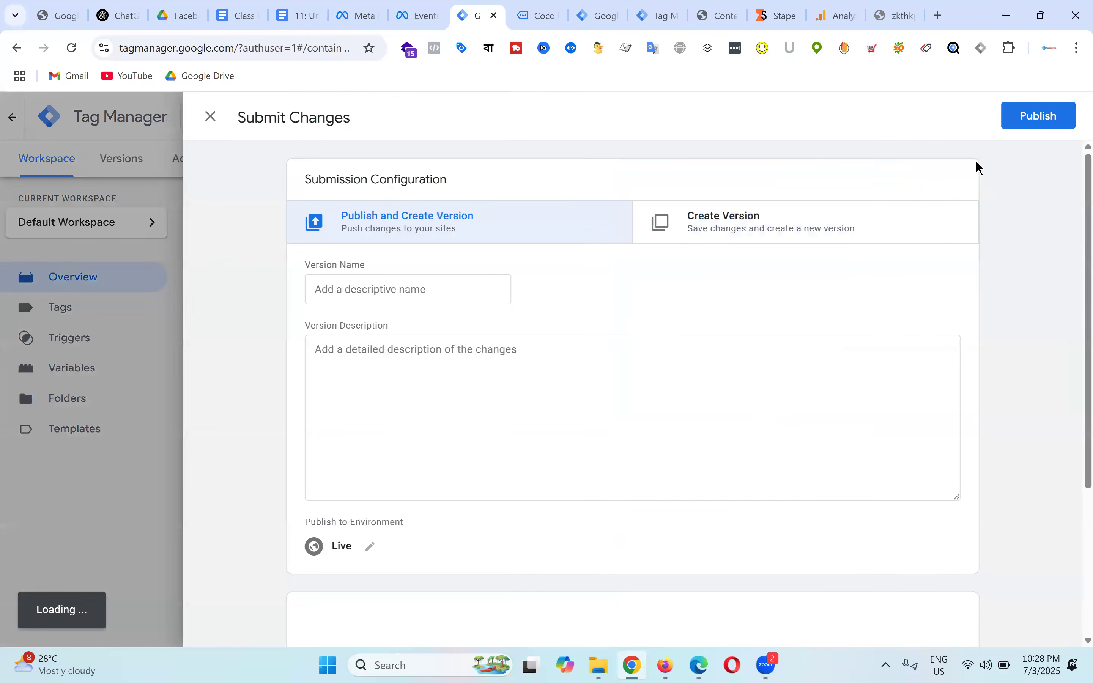
click(1017, 118)
click(739, 557)
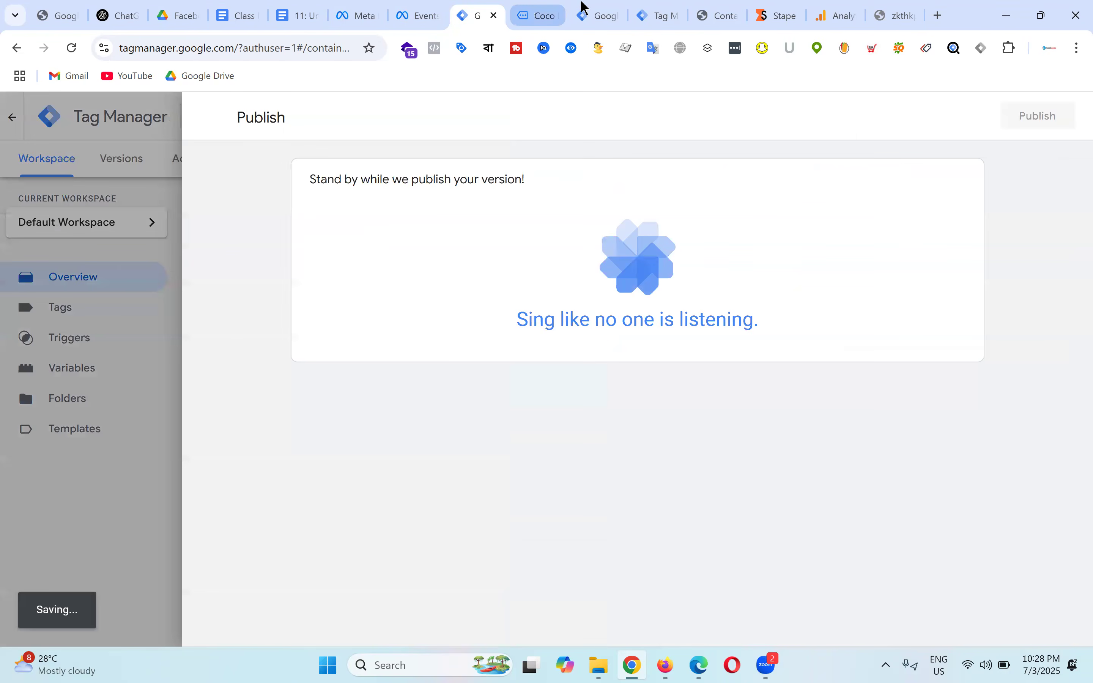
Step: Close the Coco Body Oil product page and the server debug tabs
click(544, 7)
click(488, 10)
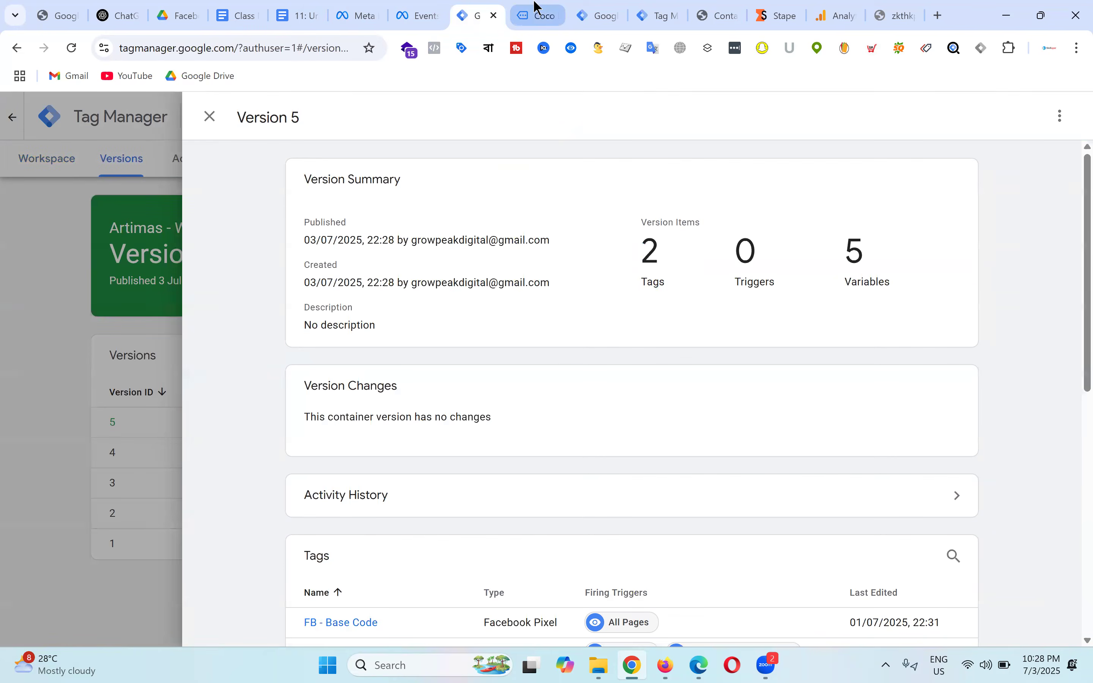
click(538, 11)
click(599, 7)
click(542, 13)
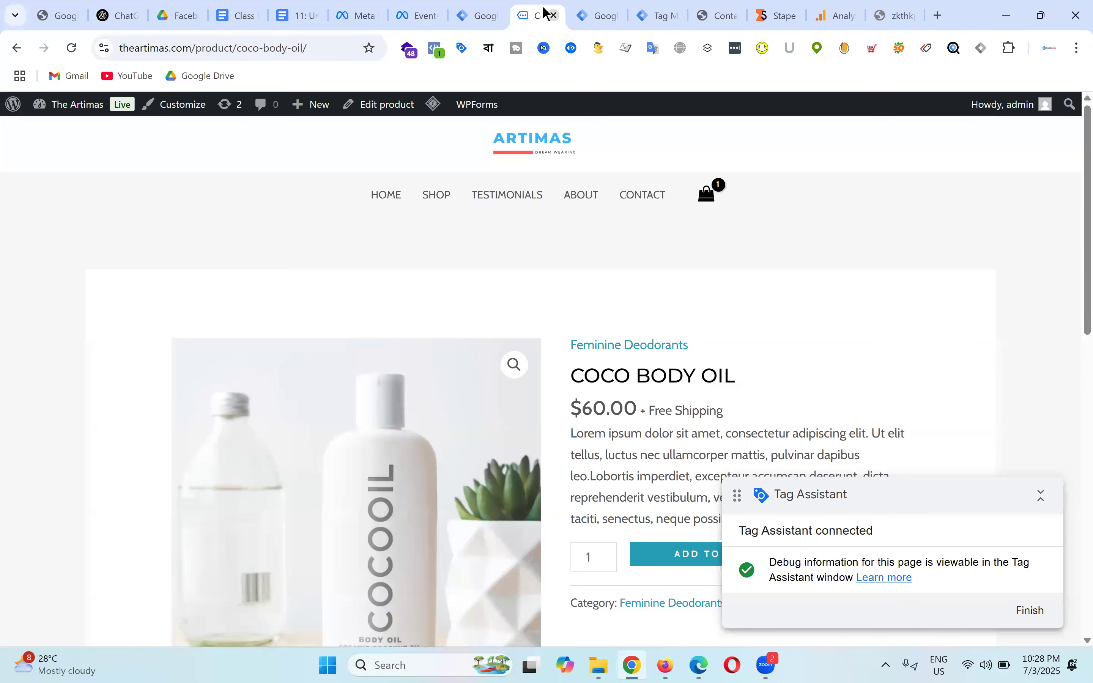
click(556, 16)
click(608, 8)
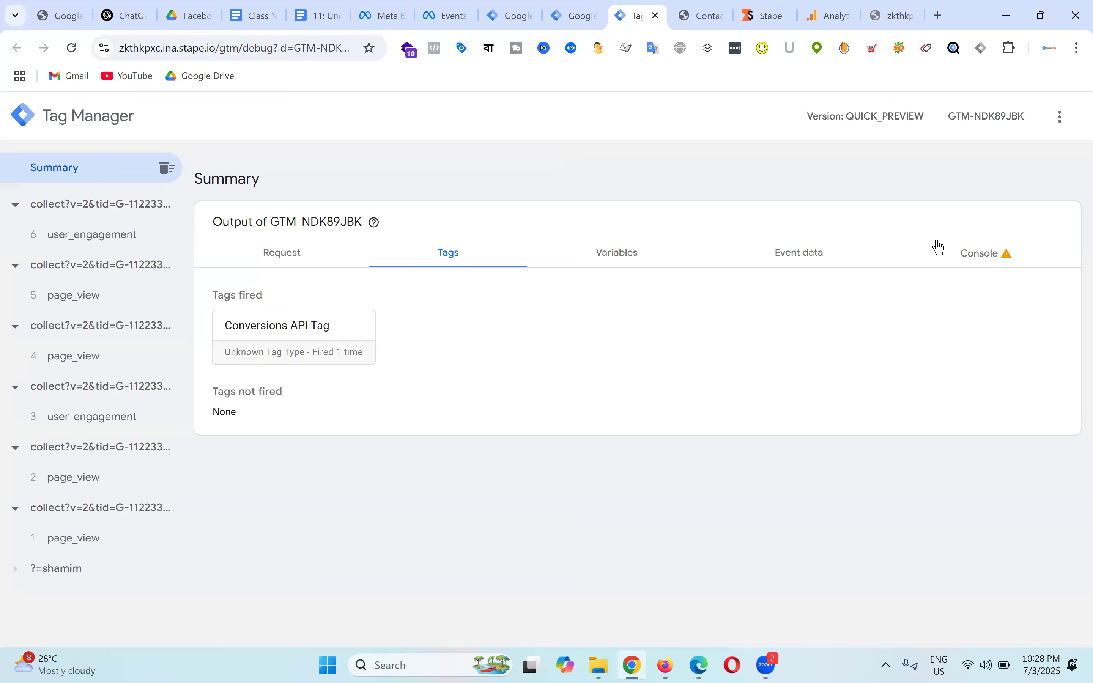
key(ctrl+w)
click(583, 10)
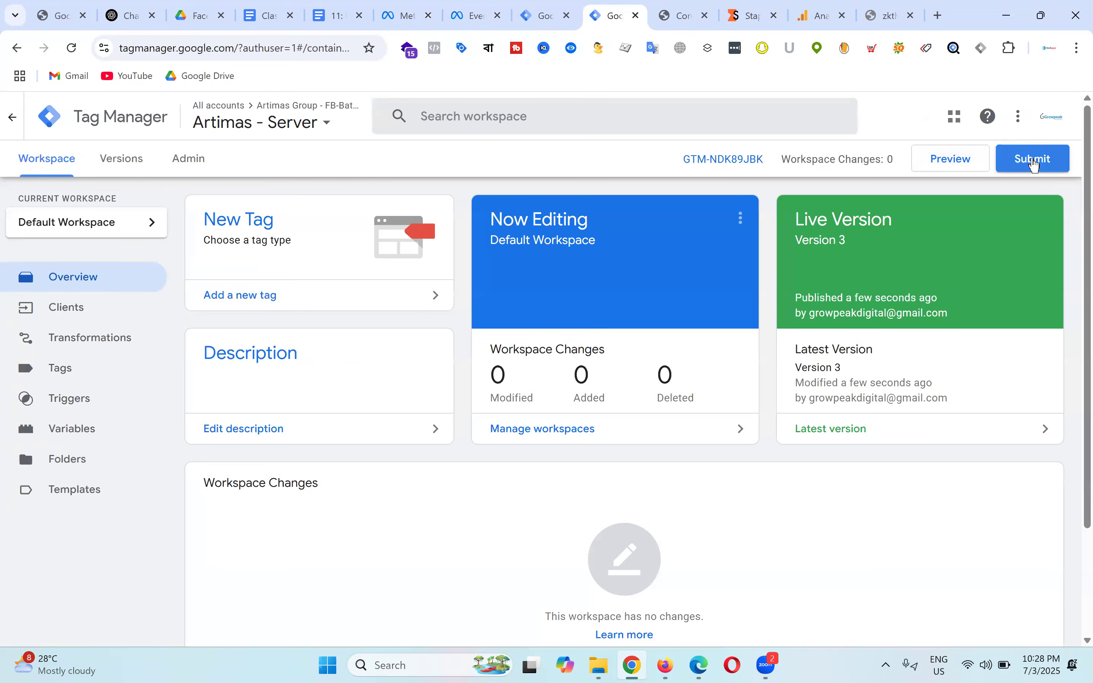
Step: Publish the Artimas - Server container again and start its preview
click(1032, 166)
click(1047, 129)
click(746, 562)
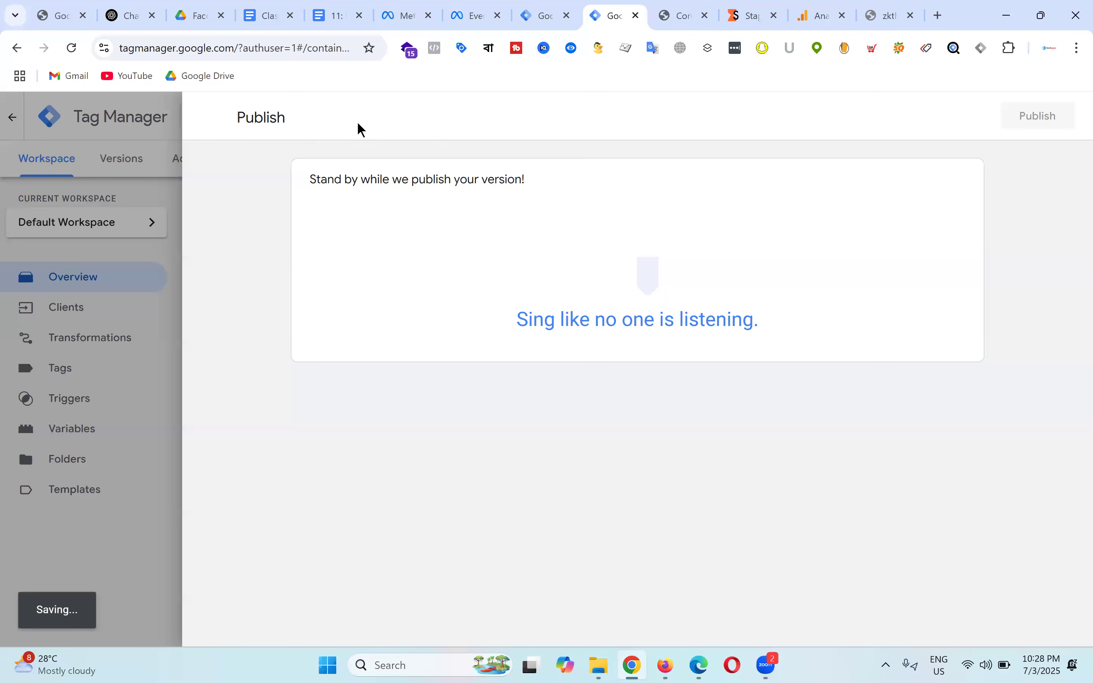
key(ctrl+shift+Tab)
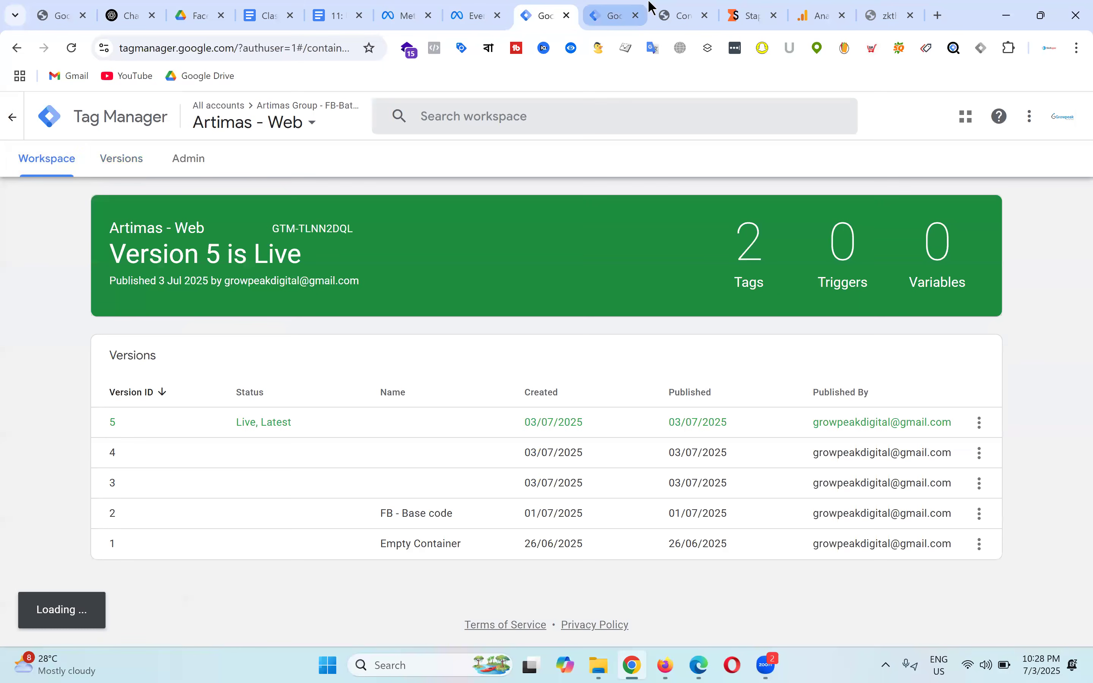
key(ctrl+Tab)
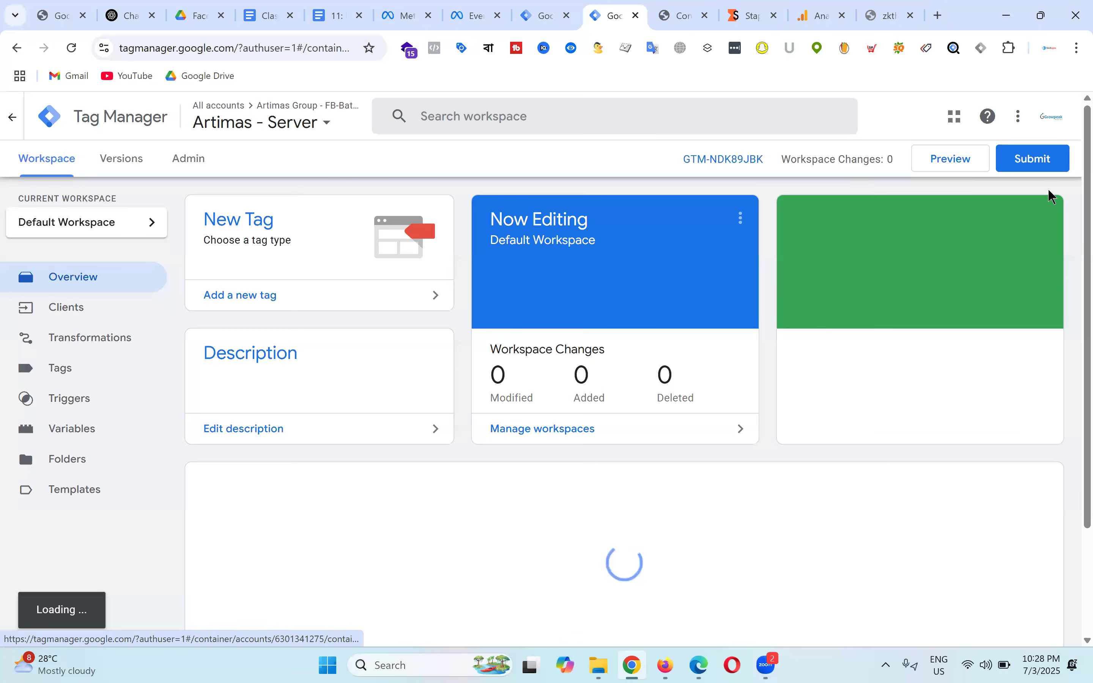
click(976, 160)
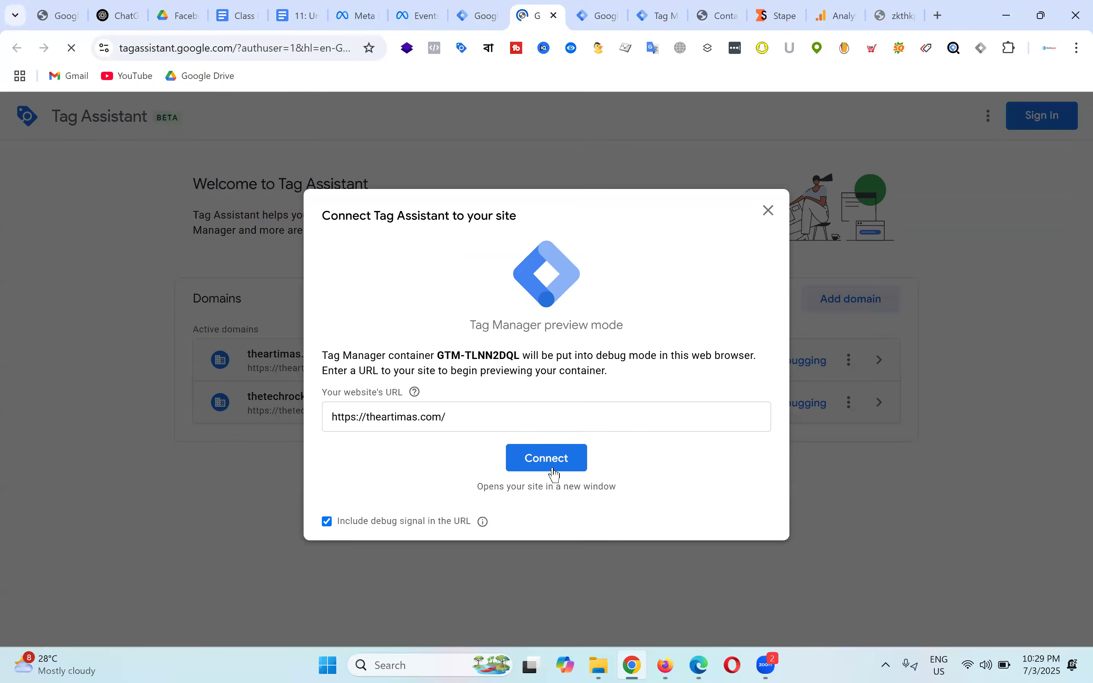
Step: Connect preview to theartimas.com, confirm Conversions API Tag fired 2 times, then open the course doc
click(555, 470)
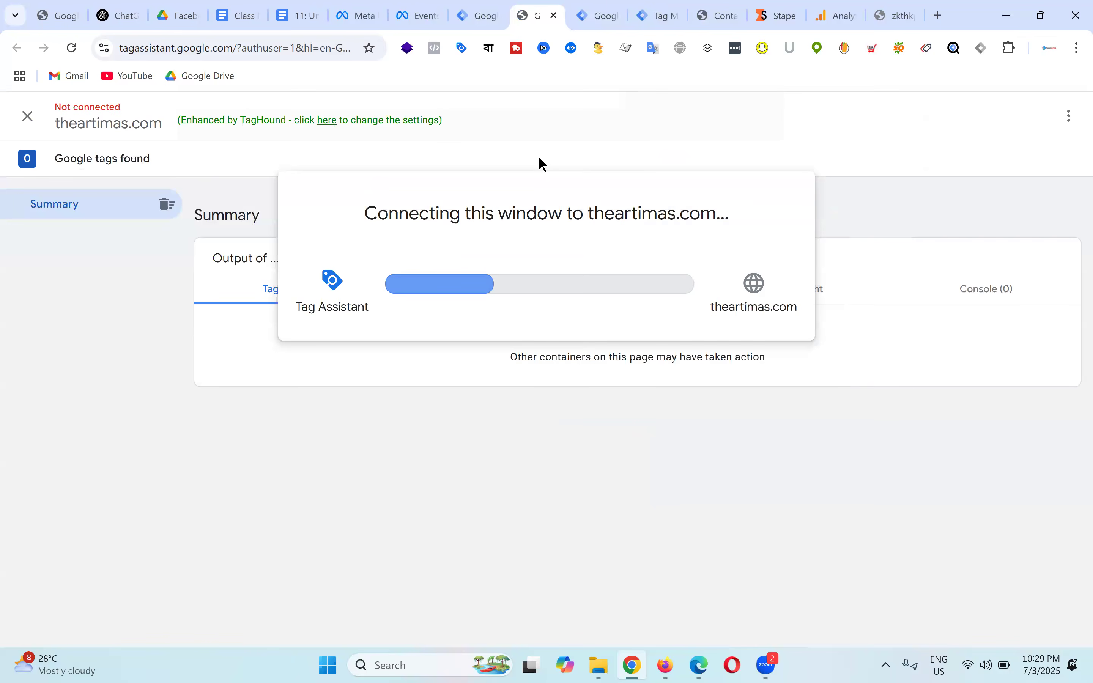
click(608, 2)
click(654, 3)
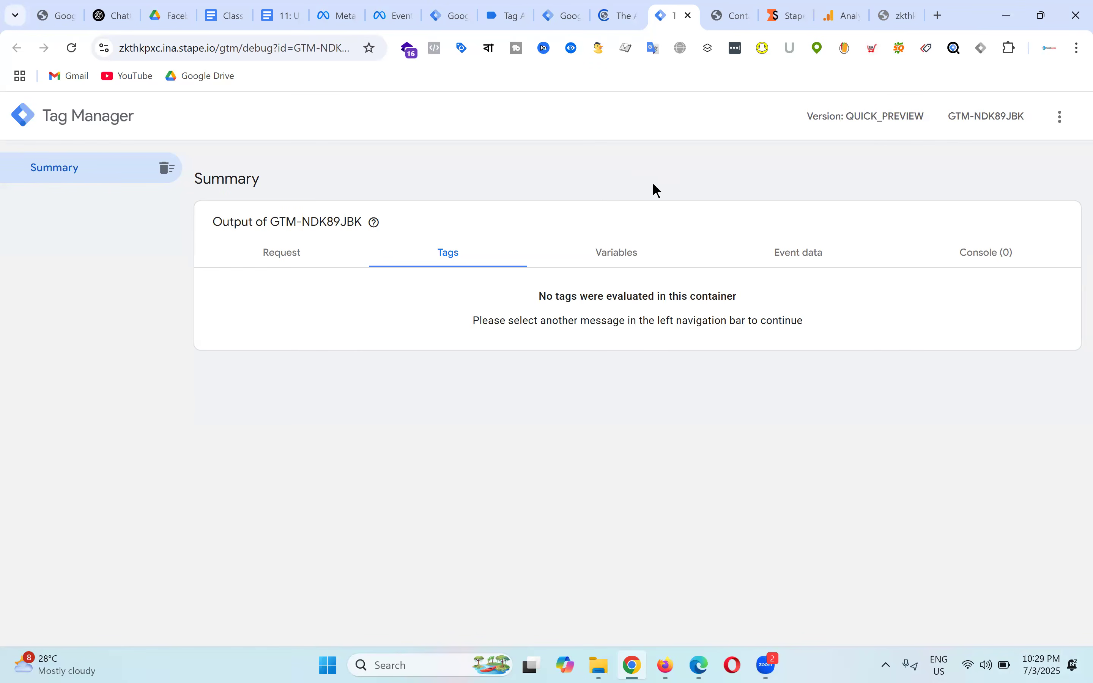
click(910, 12)
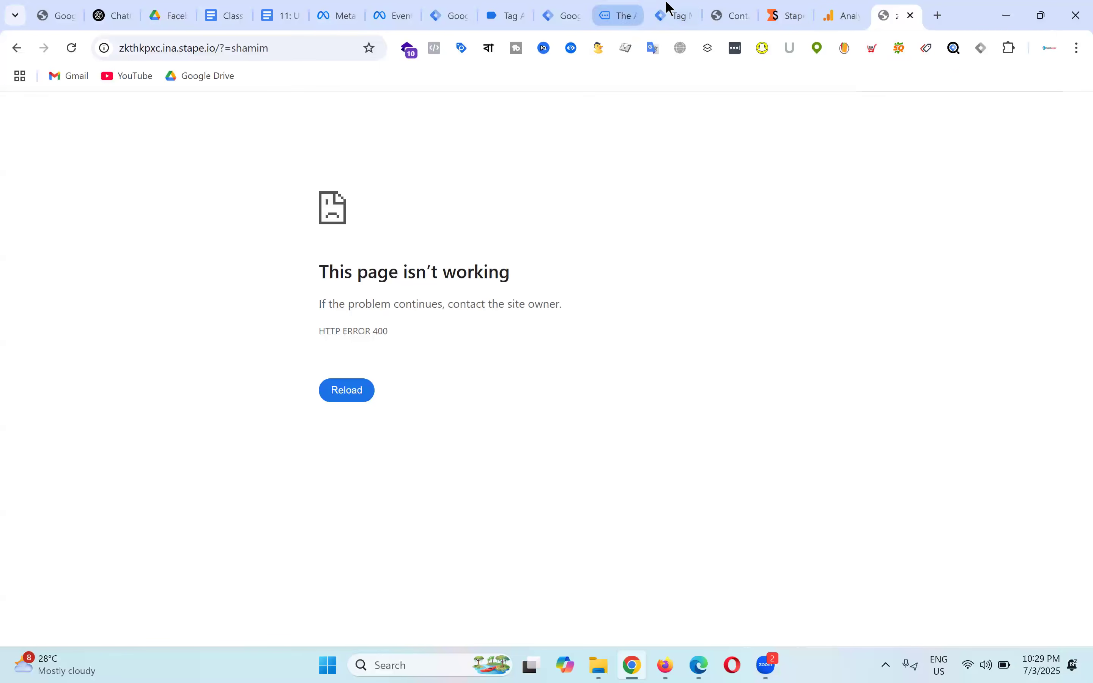
click(669, 8)
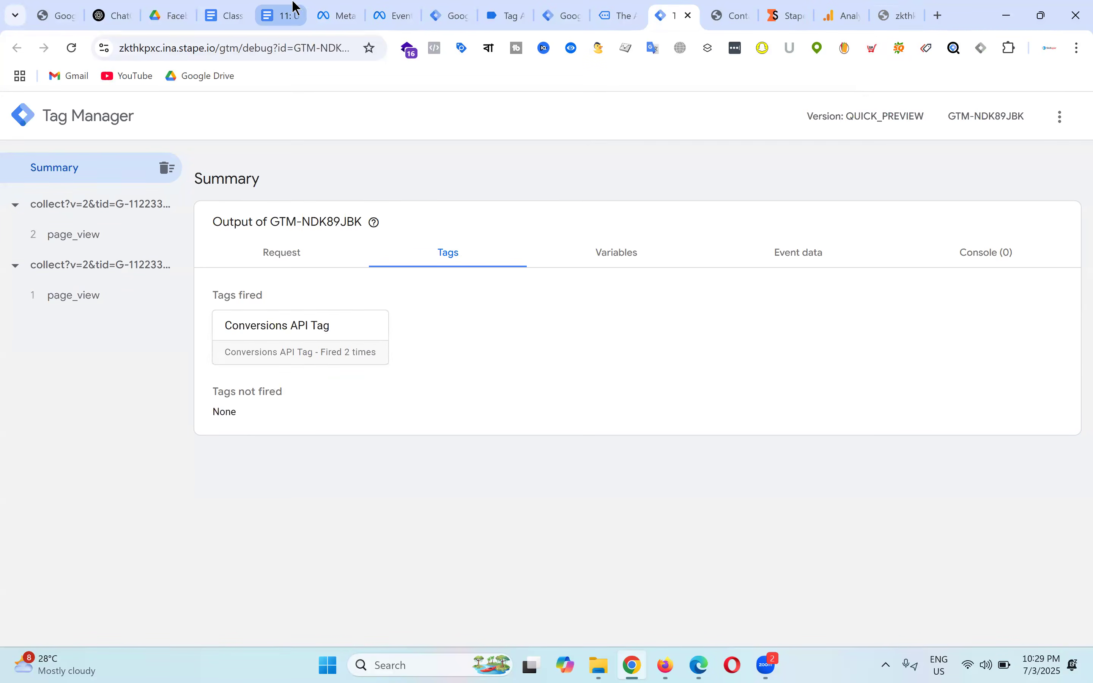
click(281, 16)
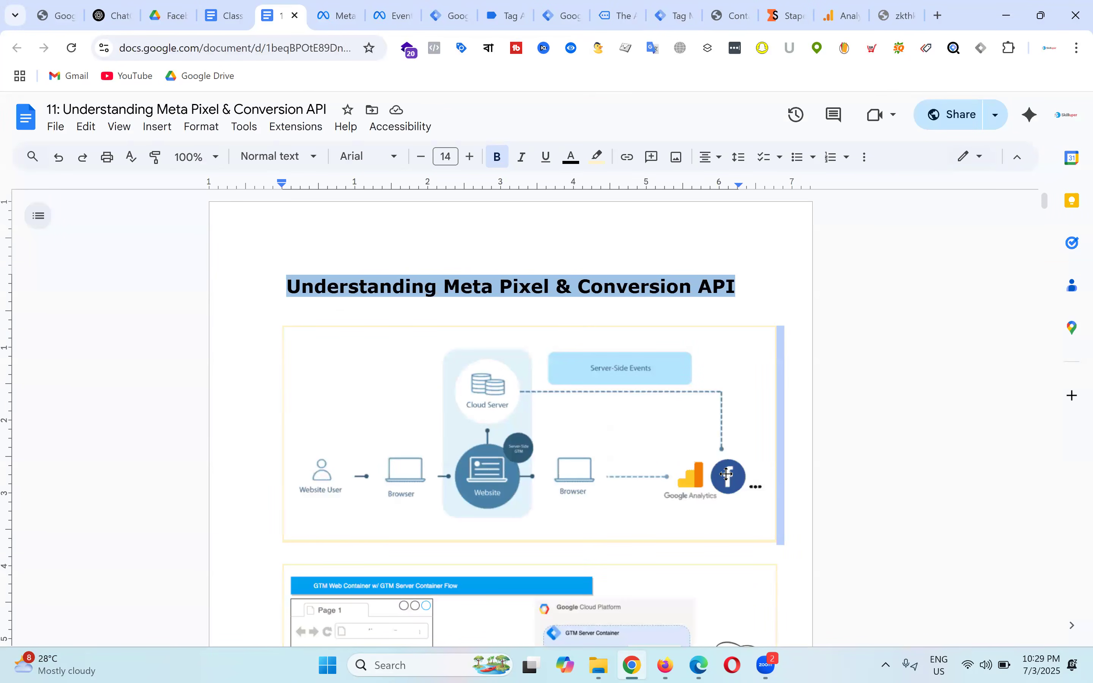
Step: Review the PageView test events in Events Manager and the connected Tag Assistant summary
click(395, 14)
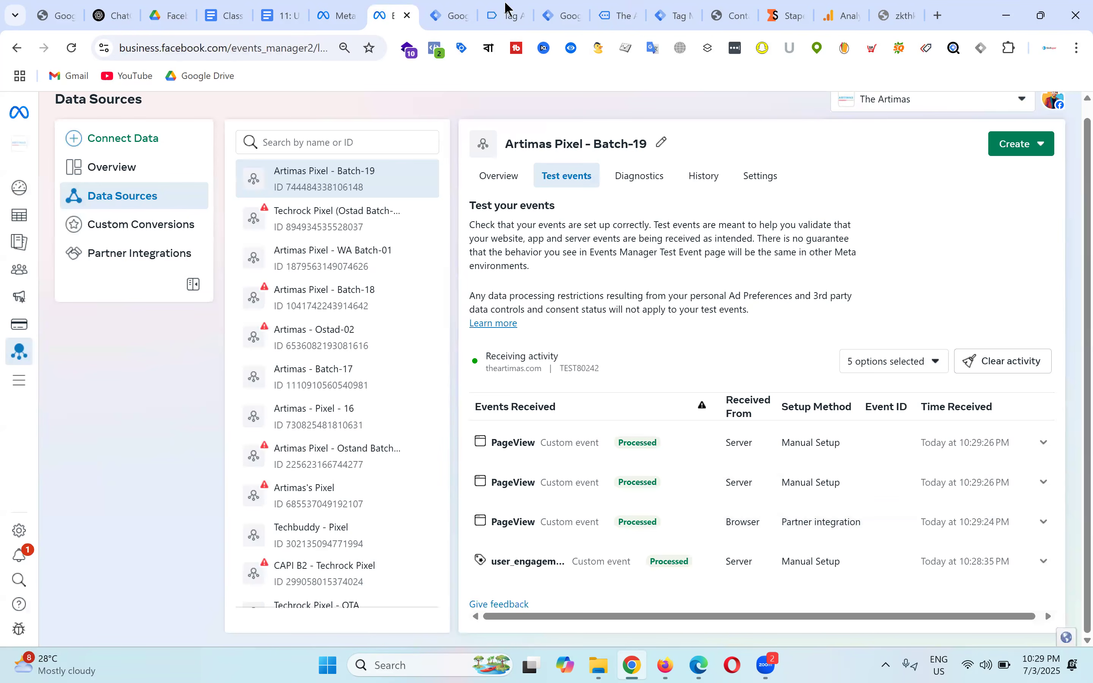
click(509, 13)
click(561, 379)
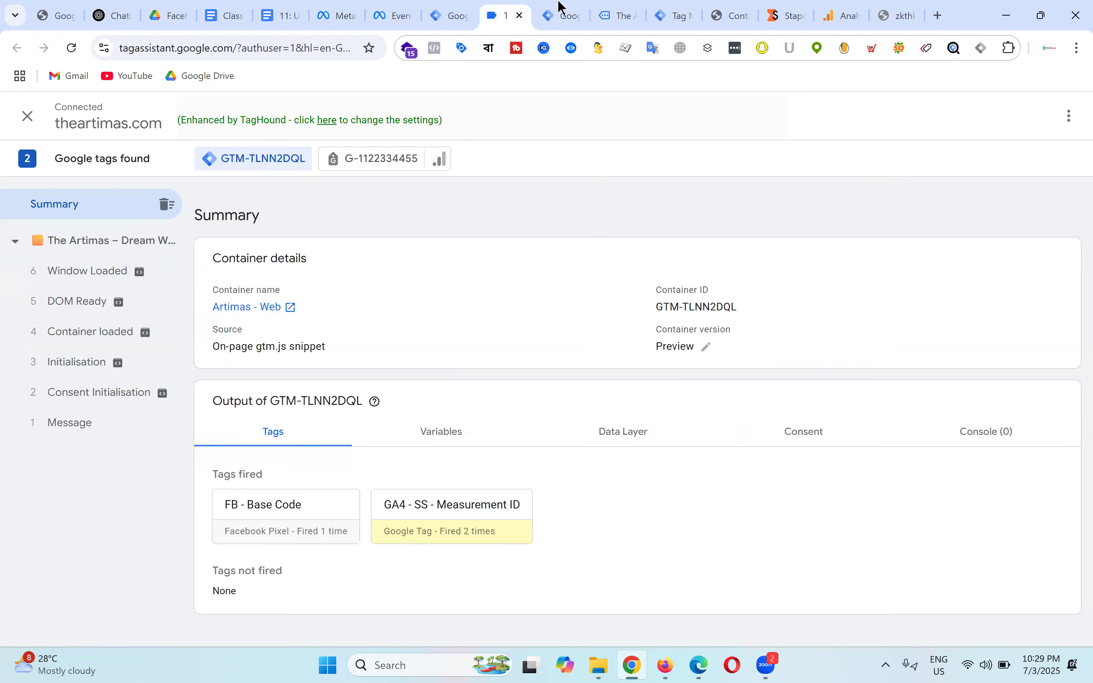
click(565, 13)
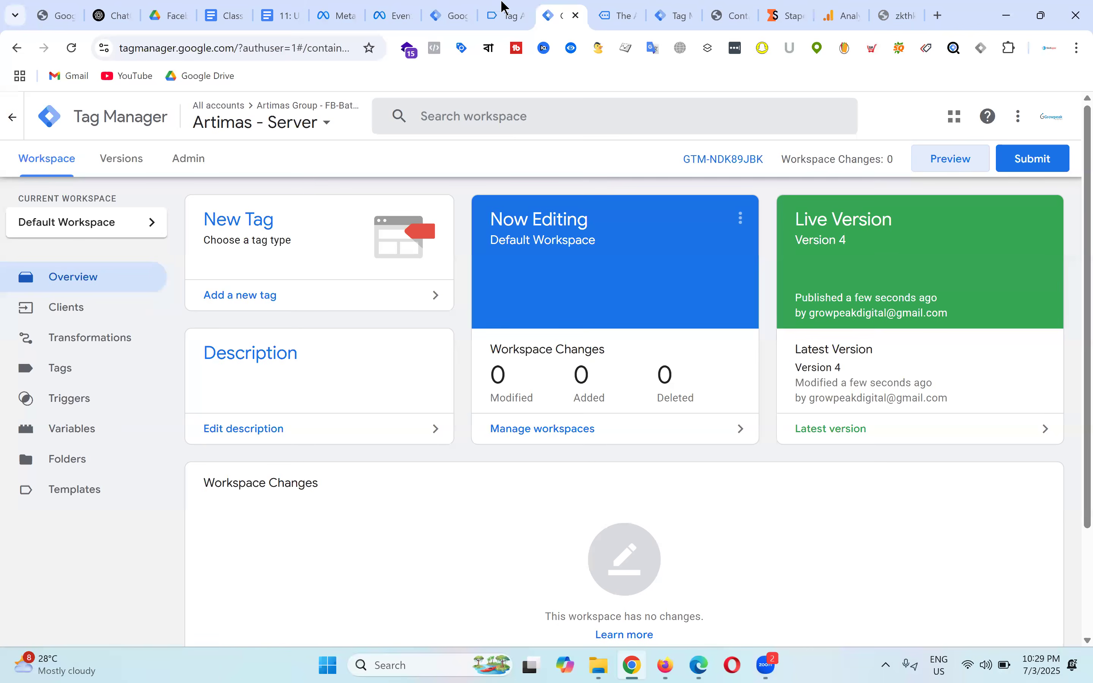
click(506, 14)
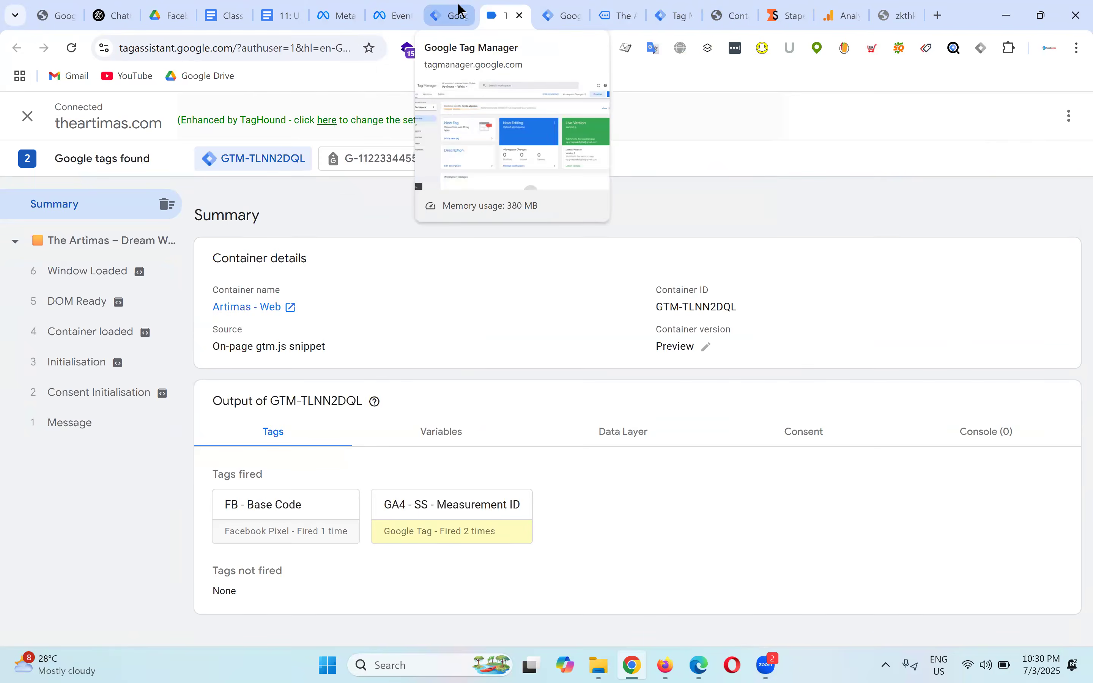
Step: Cycle through the Tag Manager workspaces, store site and server debug summary tabs
click(462, 14)
click(501, 14)
click(570, 10)
click(619, 14)
click(678, 14)
click(610, 6)
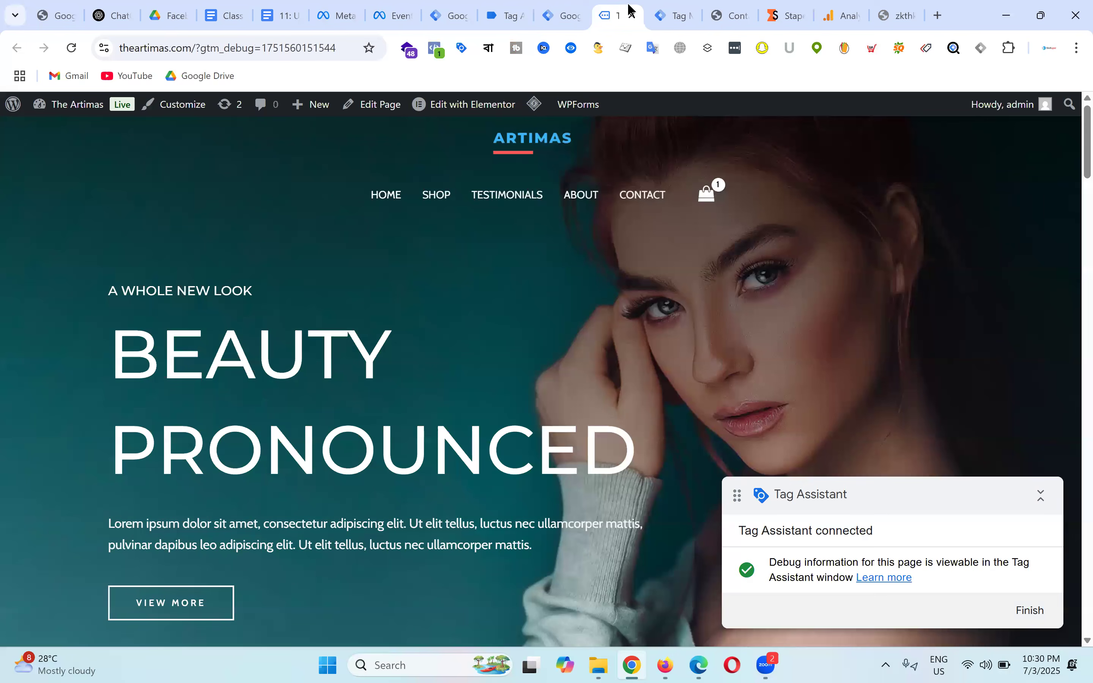
click(568, 14)
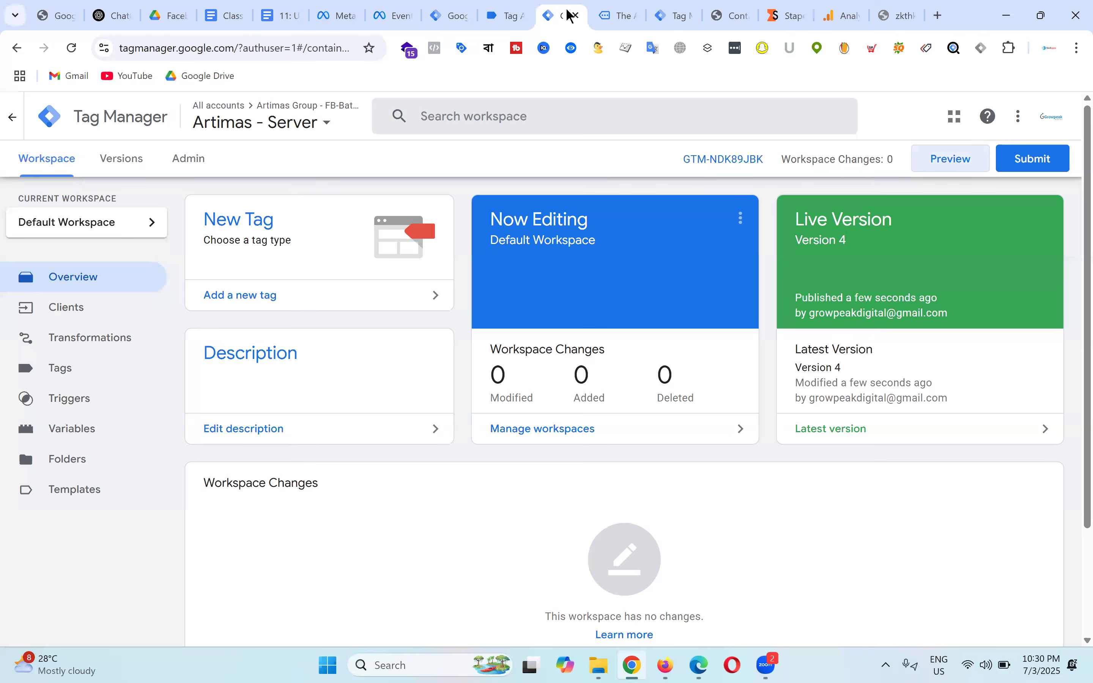
click(517, 12)
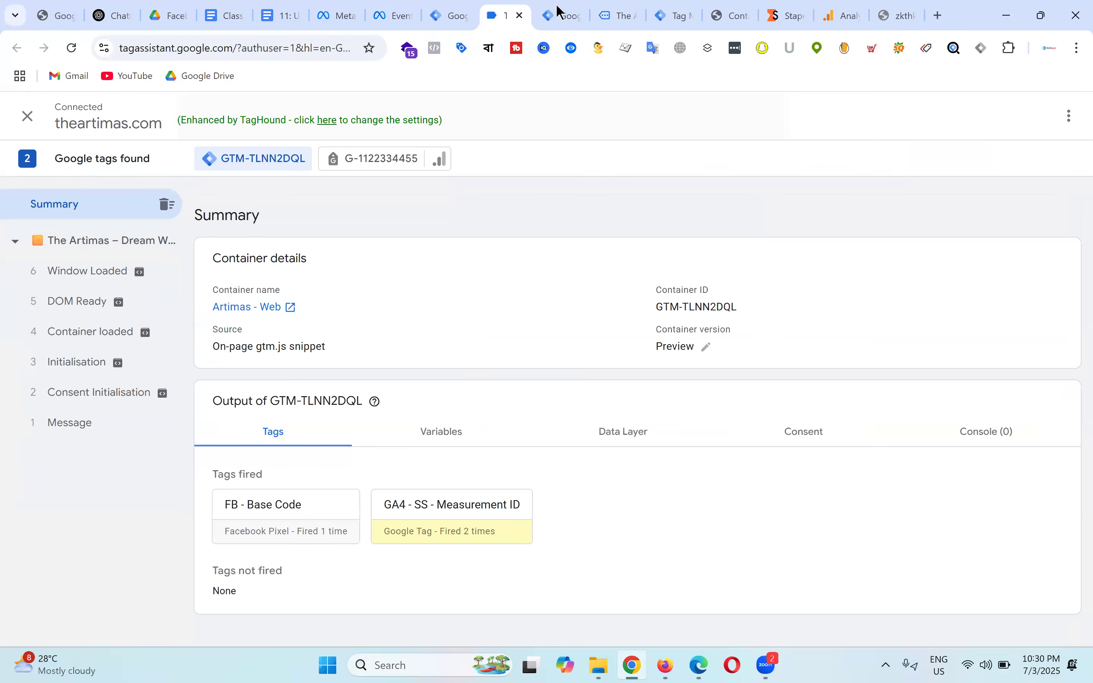
click(575, 13)
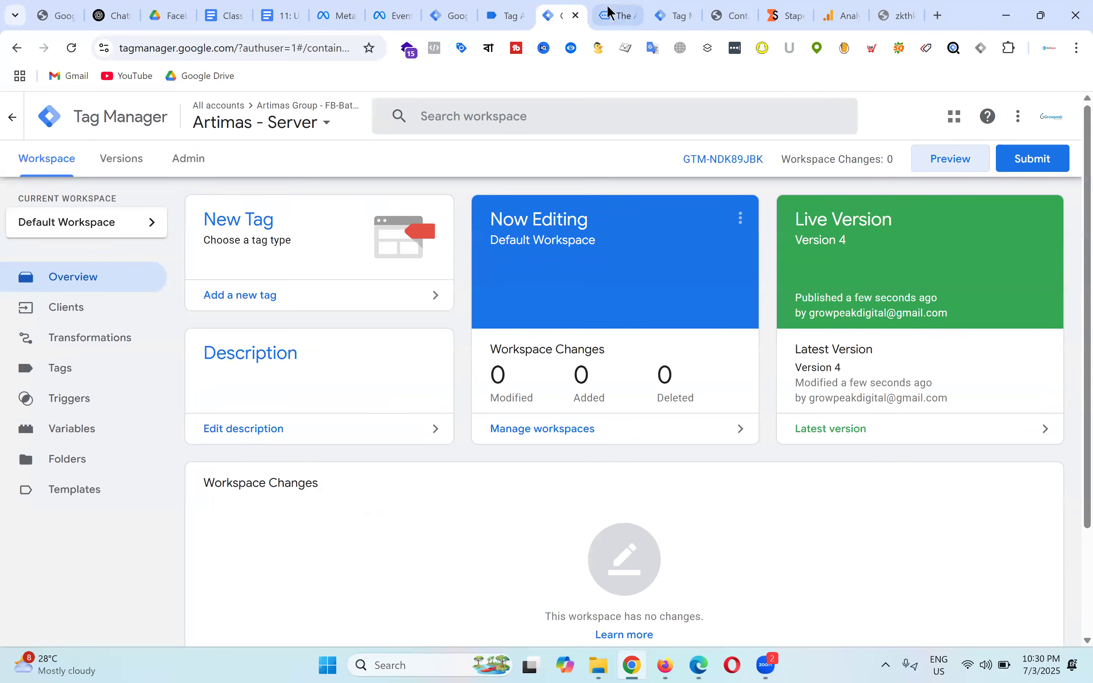
click(620, 14)
Step: Reorder the browser tabs, putting the store site beside the Stape tab, and return to the store homepage
drag(621, 8, 573, 5)
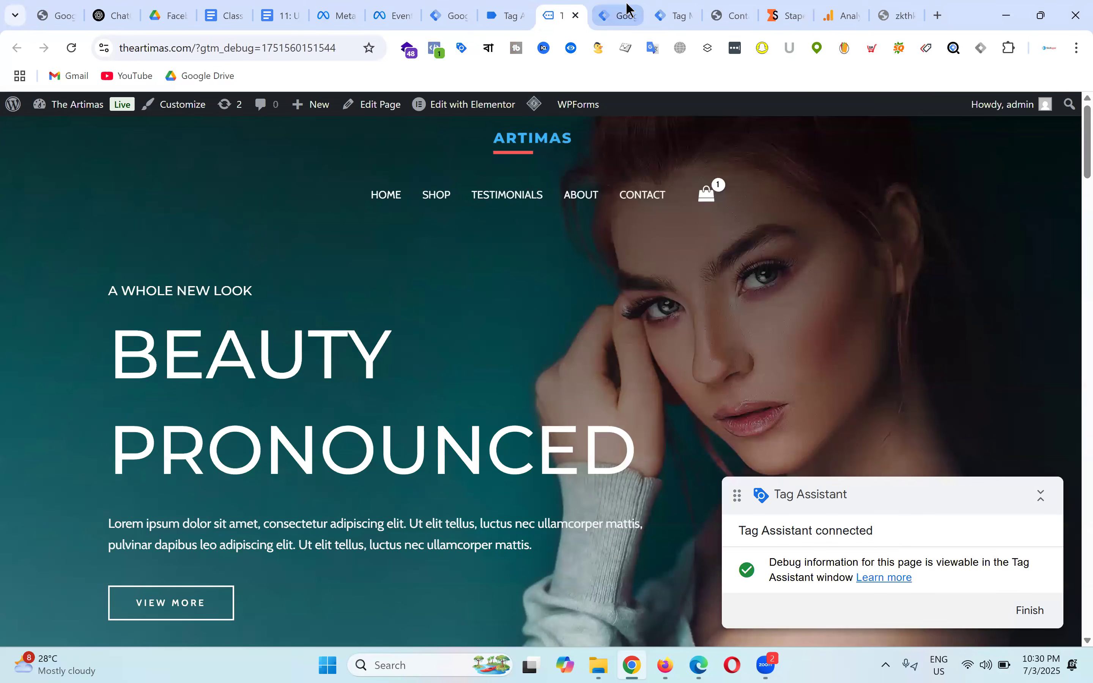
click(627, 5)
click(680, 12)
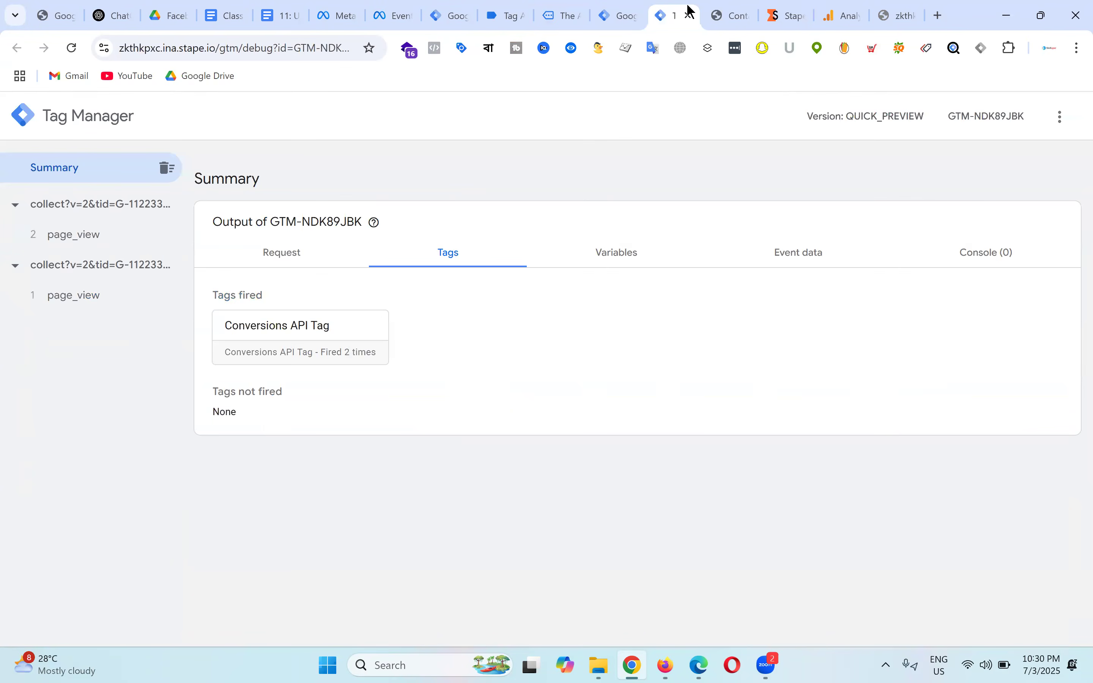
click(558, 14)
drag(786, 15, 608, 11)
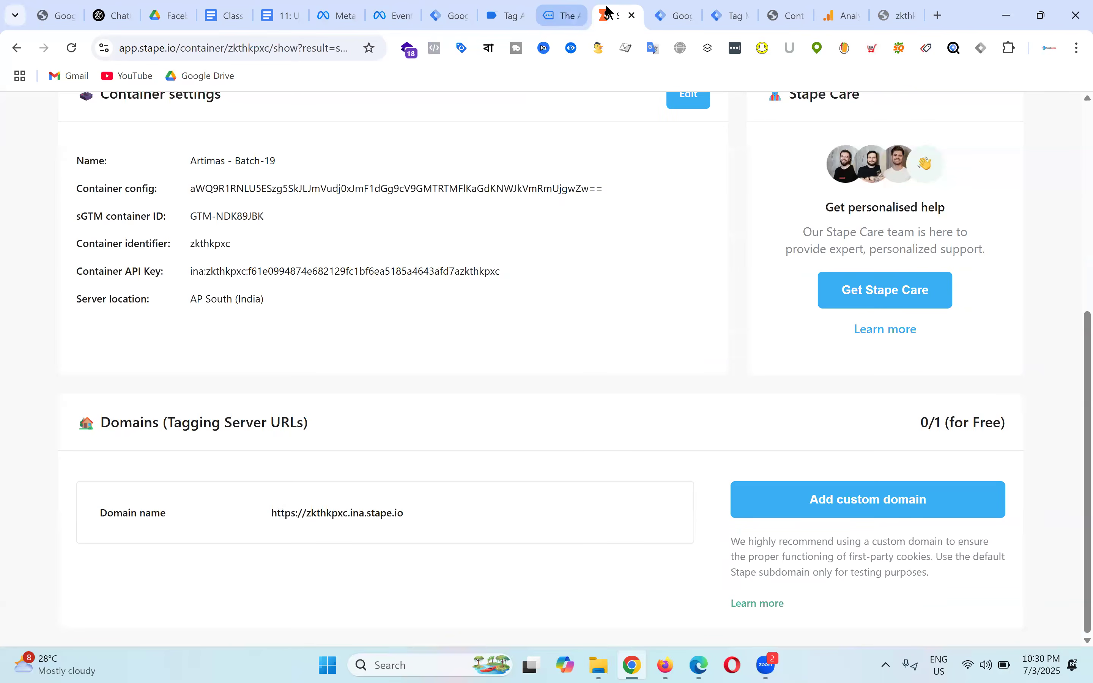
click(563, 14)
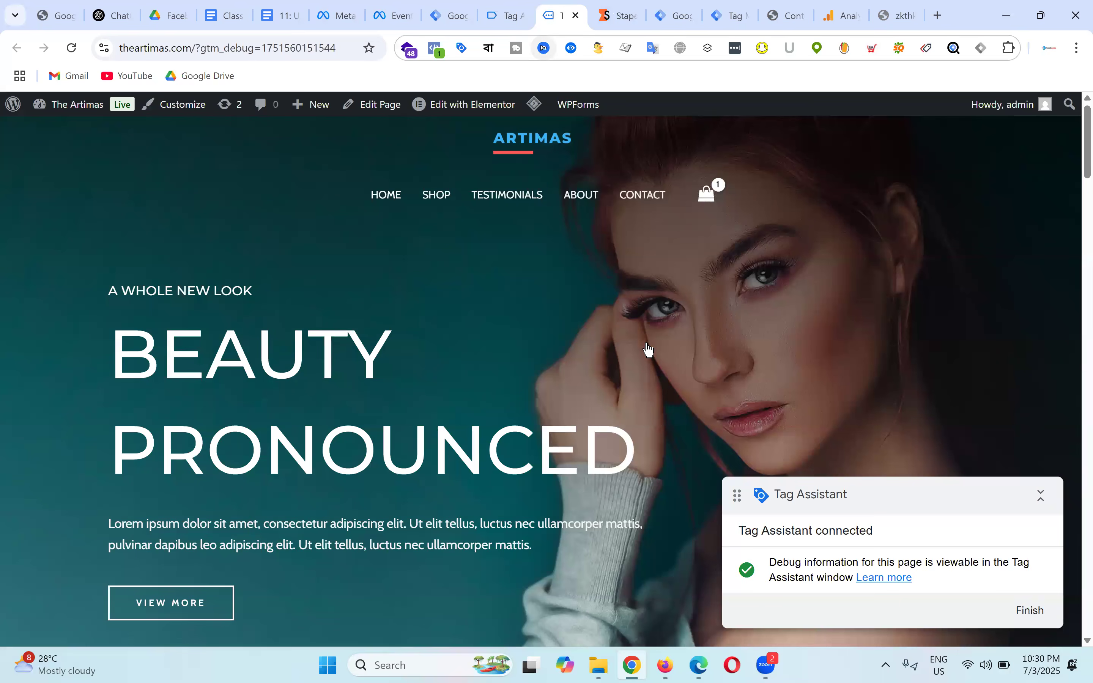
Step: Open the Shaving Kit product page and check the tags fired in the server debug view
scroll(633, 353, down, 10)
click(619, 387)
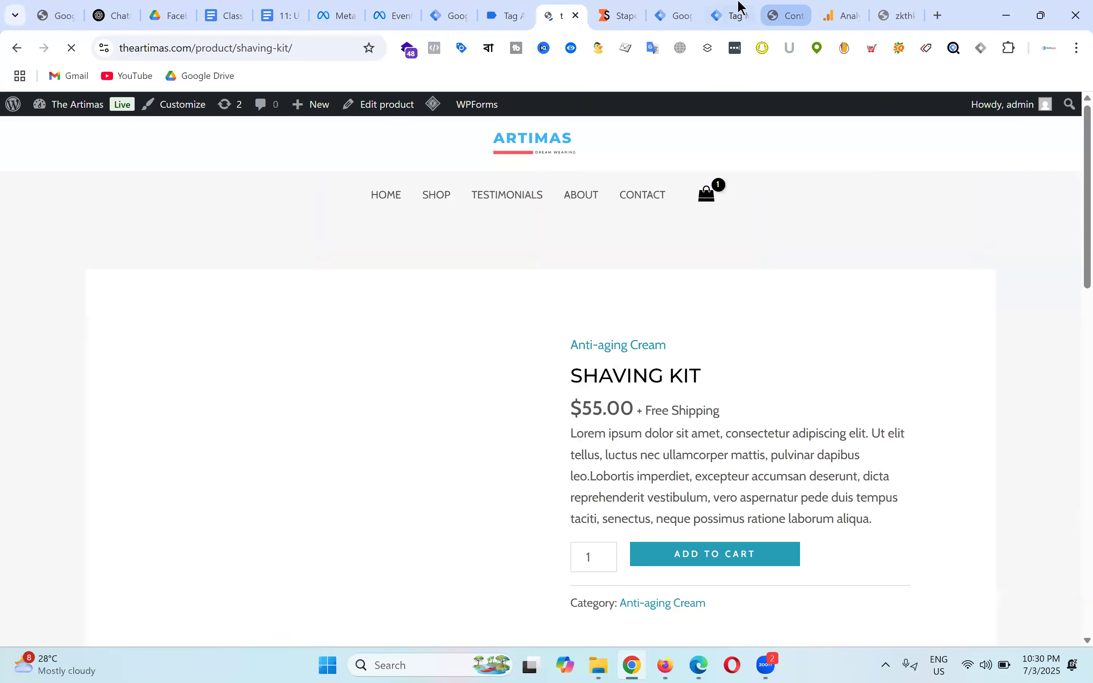
click(736, 13)
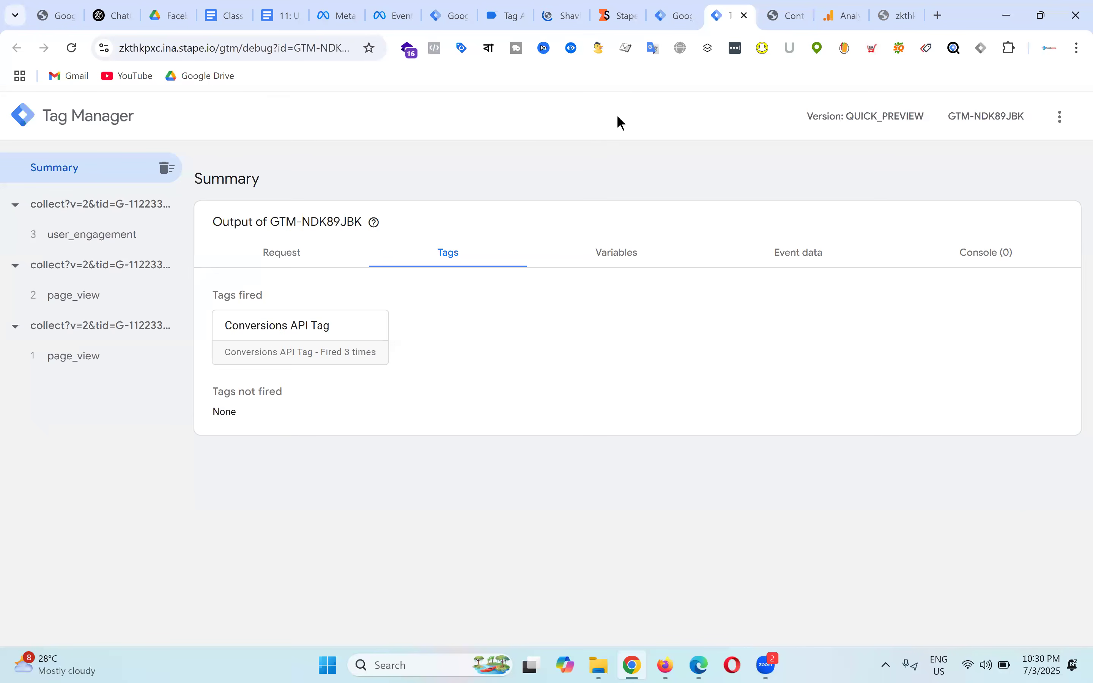
Step: Review the newly received Server and Browser PageView test events in Events Manager
click(400, 15)
scroll(763, 356, down, 1)
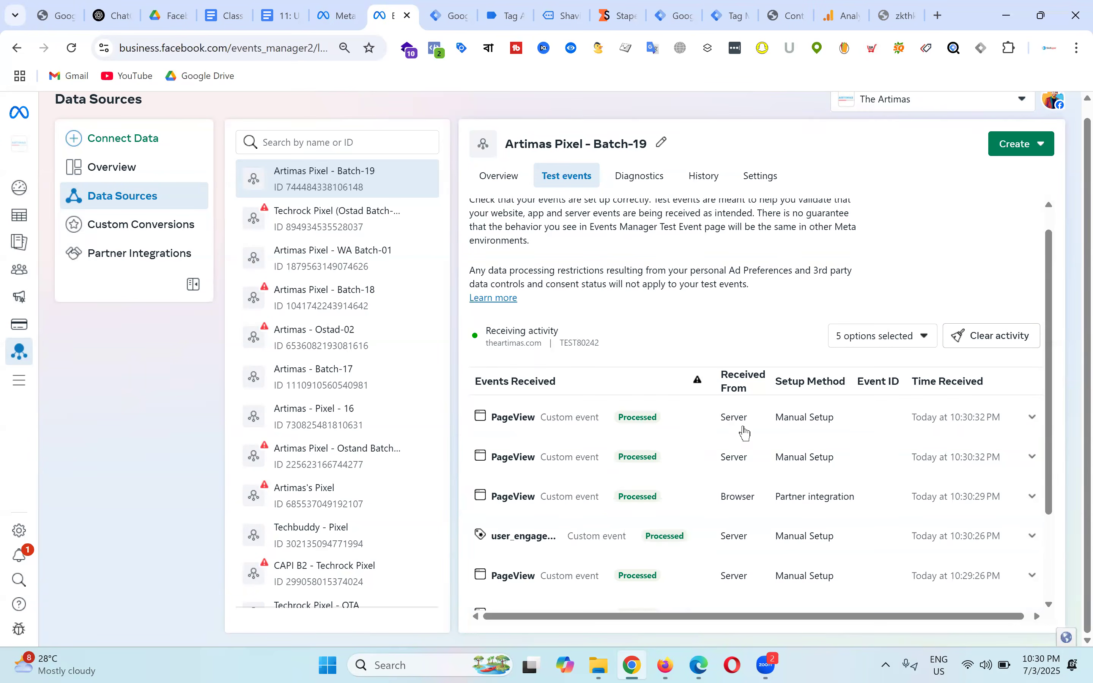
scroll(750, 439, down, 3)
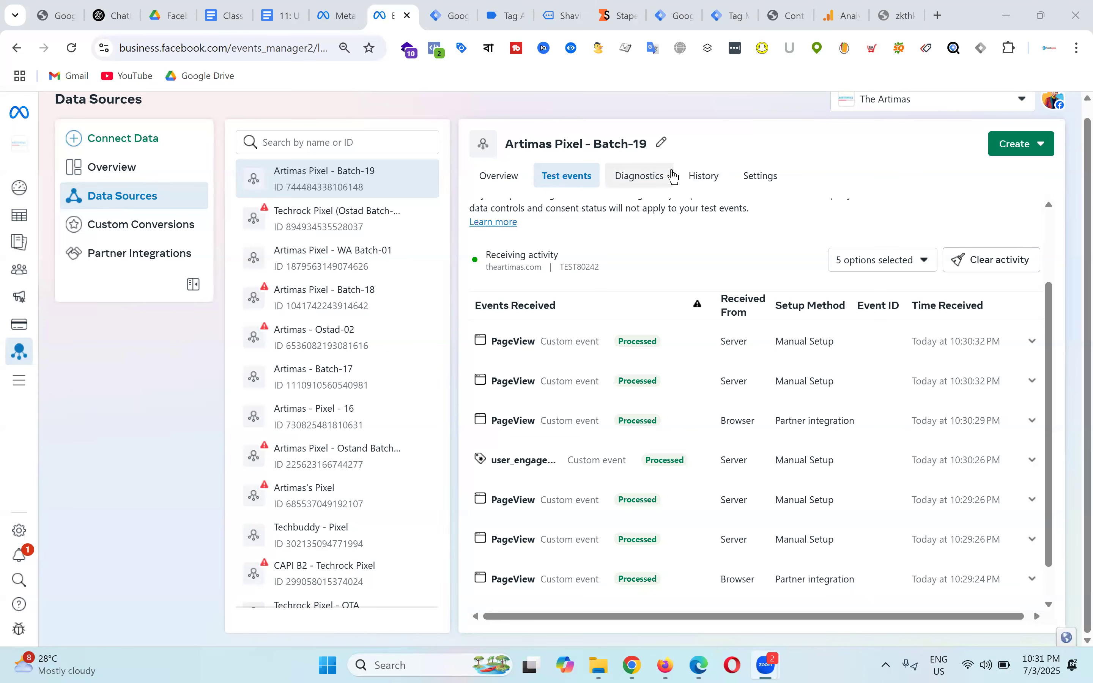
Step: Check the web workspace, Tag Assistant and server debug summary, then open the store's Contact page
click(455, 9)
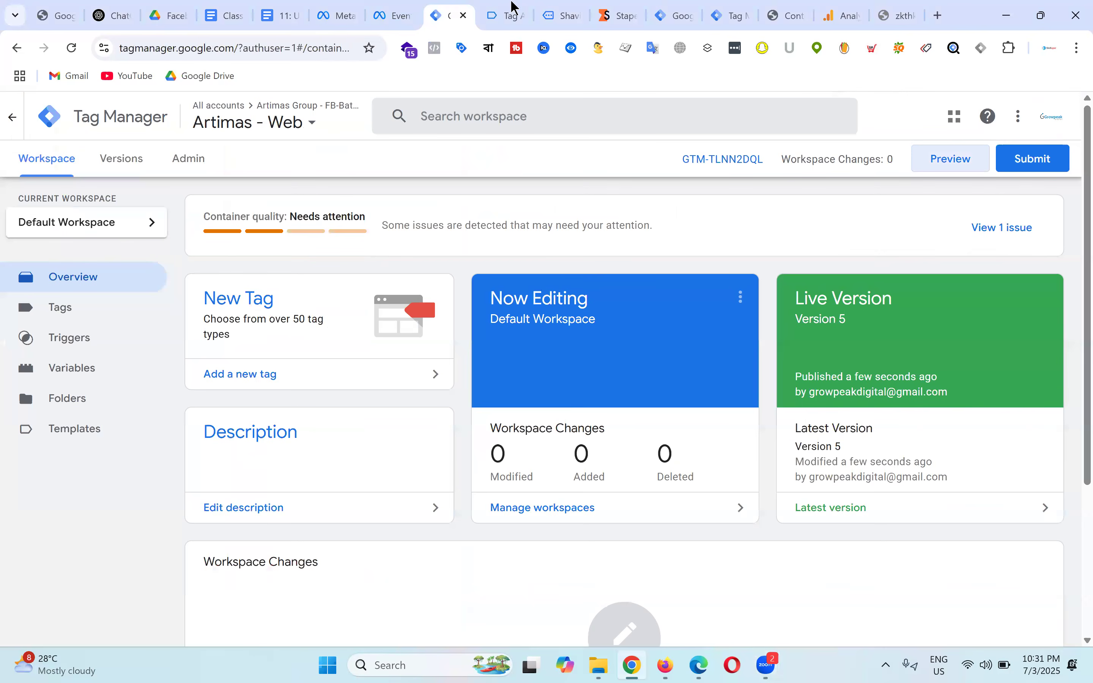
click(520, 13)
click(569, 10)
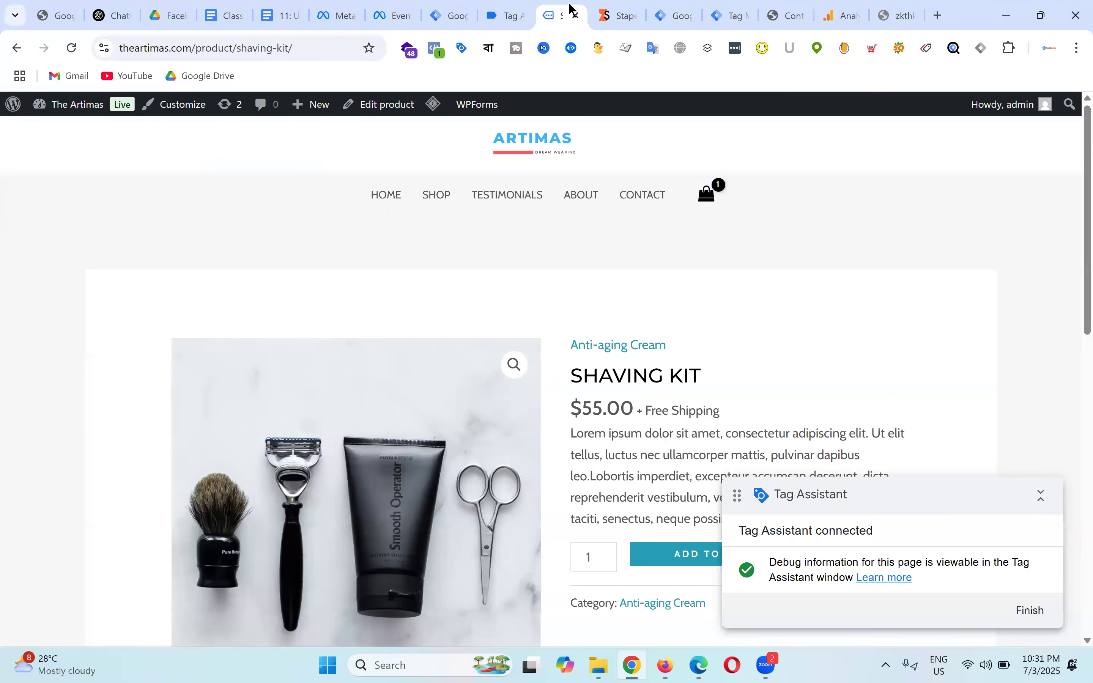
click(620, 11)
click(674, 10)
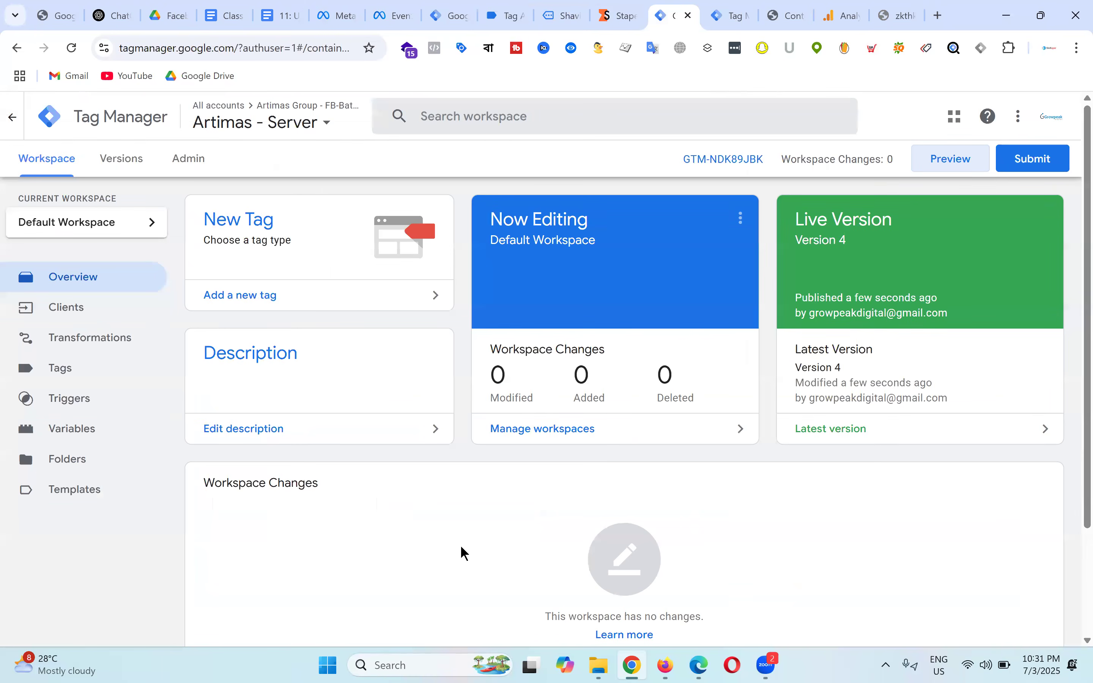
click(730, 11)
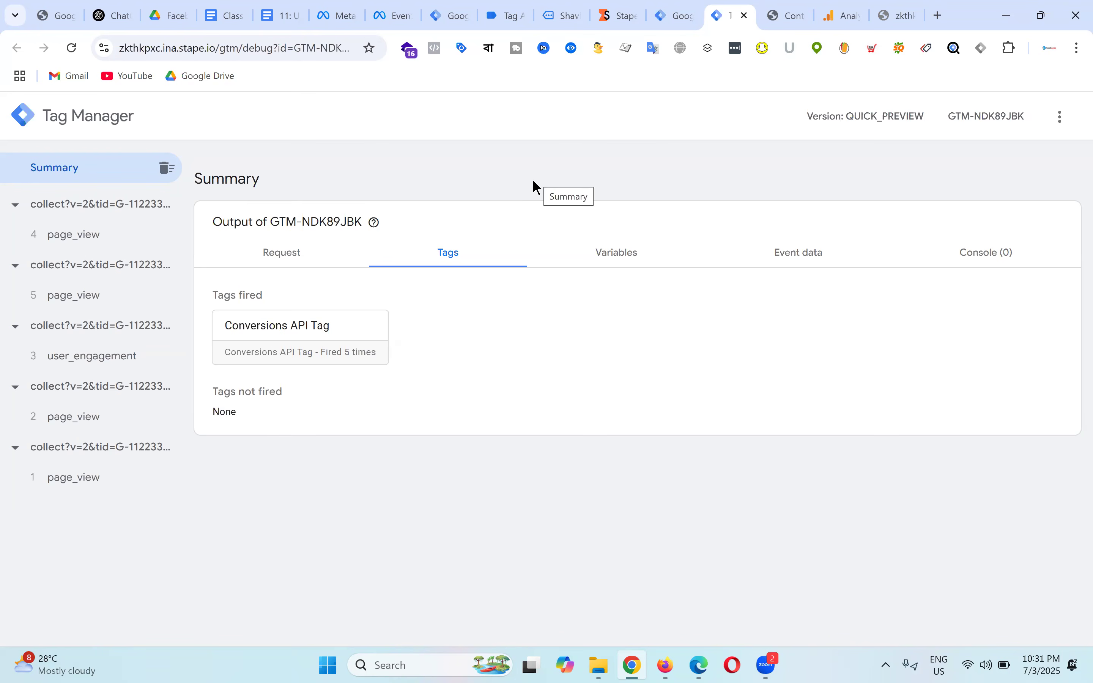
click(787, 6)
scroll(520, 289, down, 8)
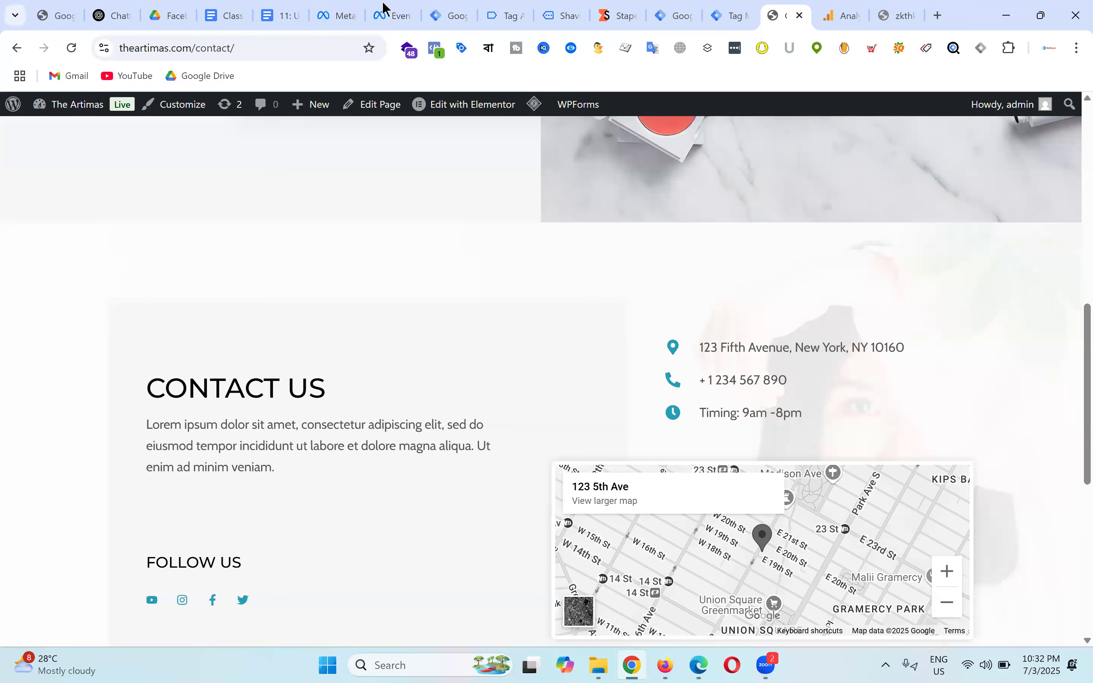
Step: Switch to Events Manager to view Artimas Pixel - Batch-19's processed Server and Browser PageViews
click(400, 8)
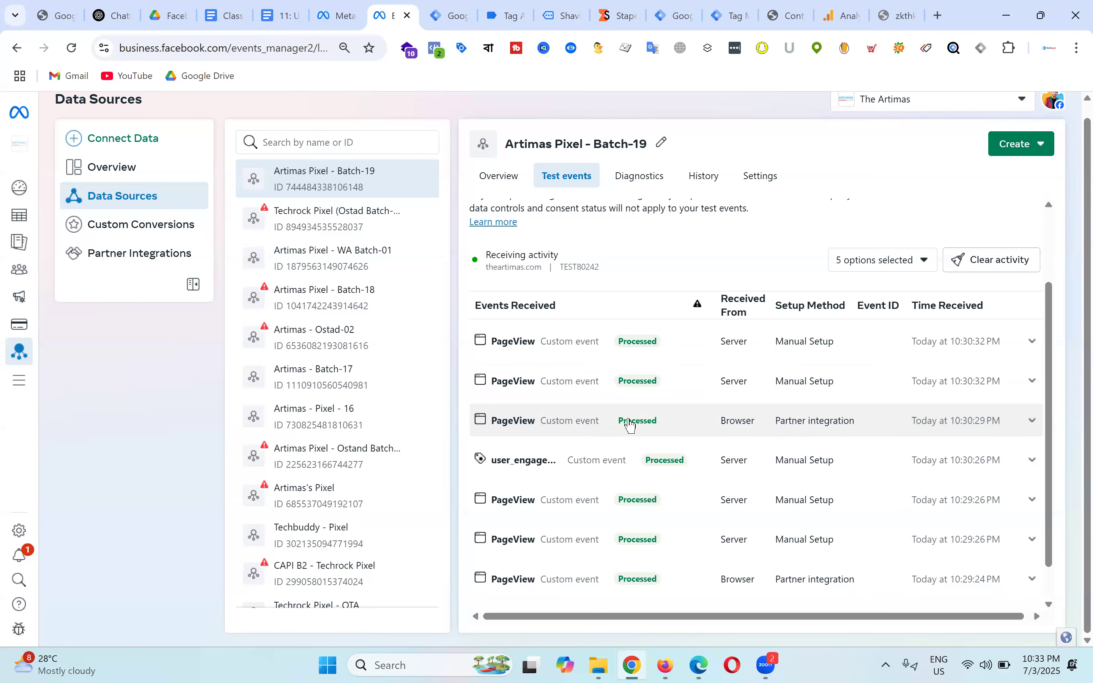
Step: In the Artimas - Web container, go to Templates and open the variable template community gallery
click(451, 11)
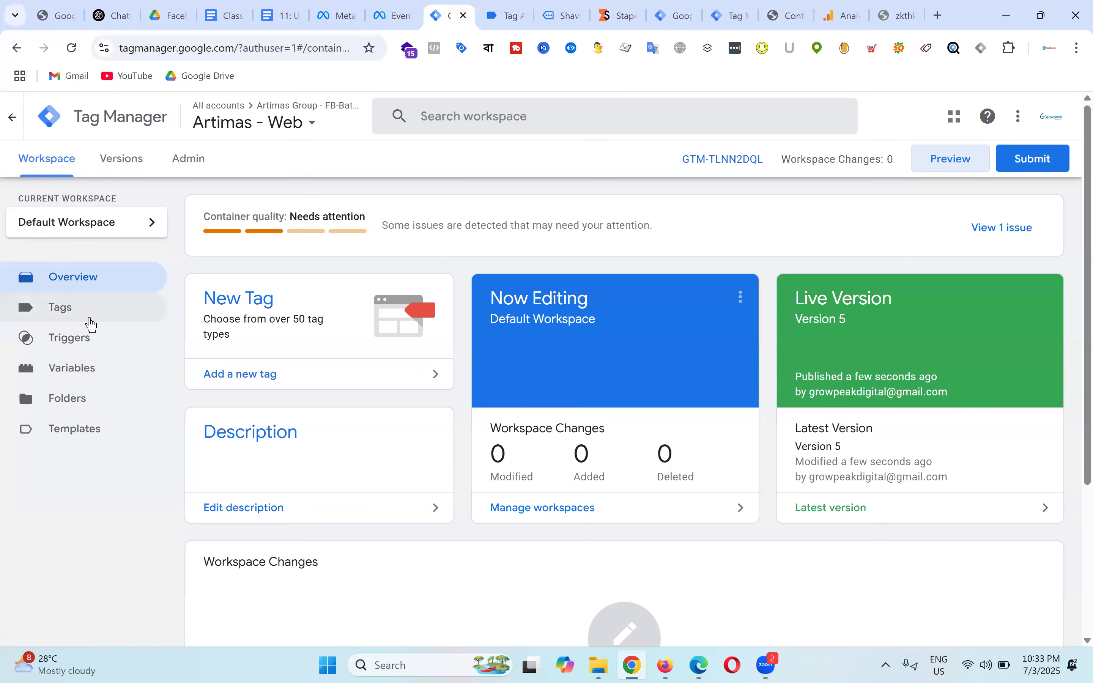
click(99, 381)
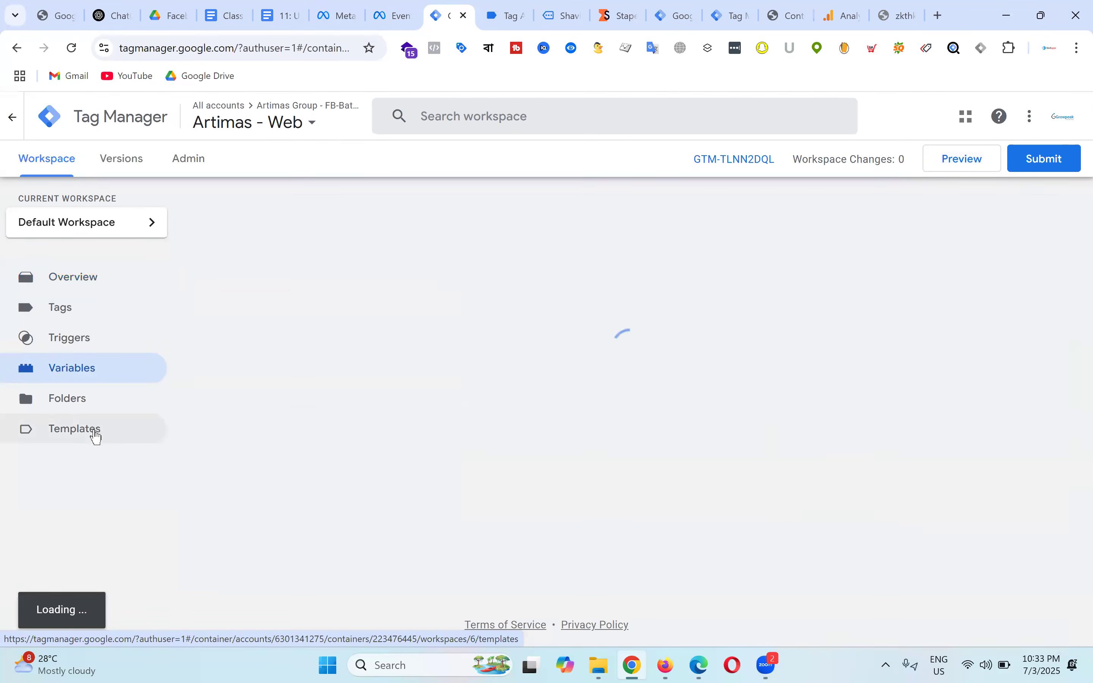
click(95, 435)
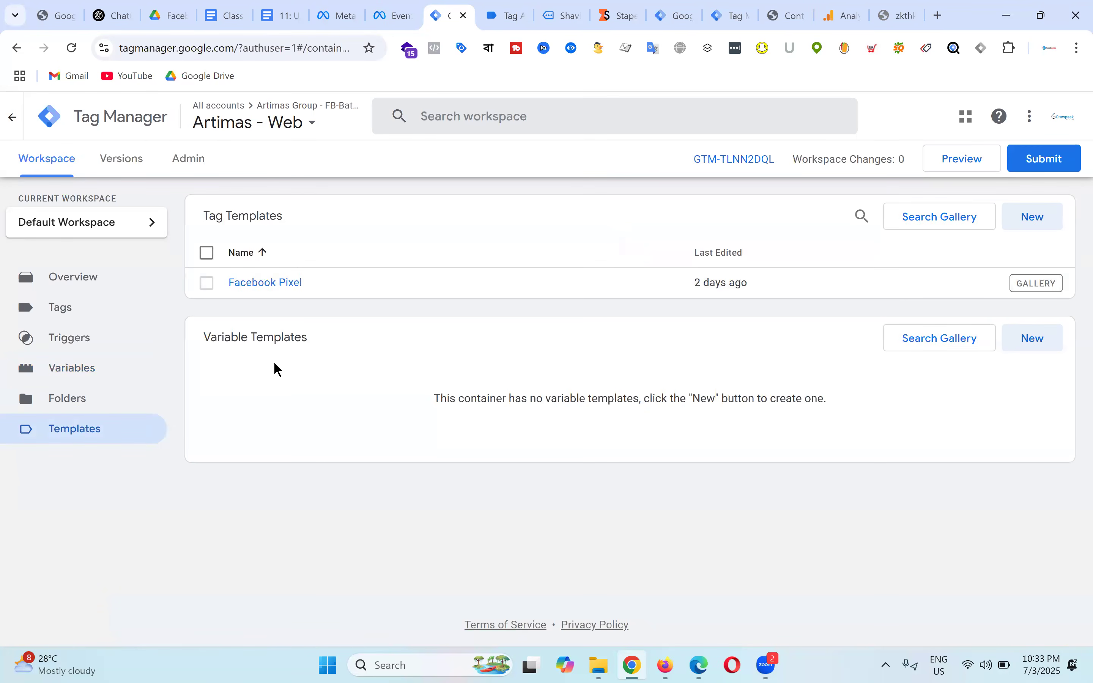
click(933, 339)
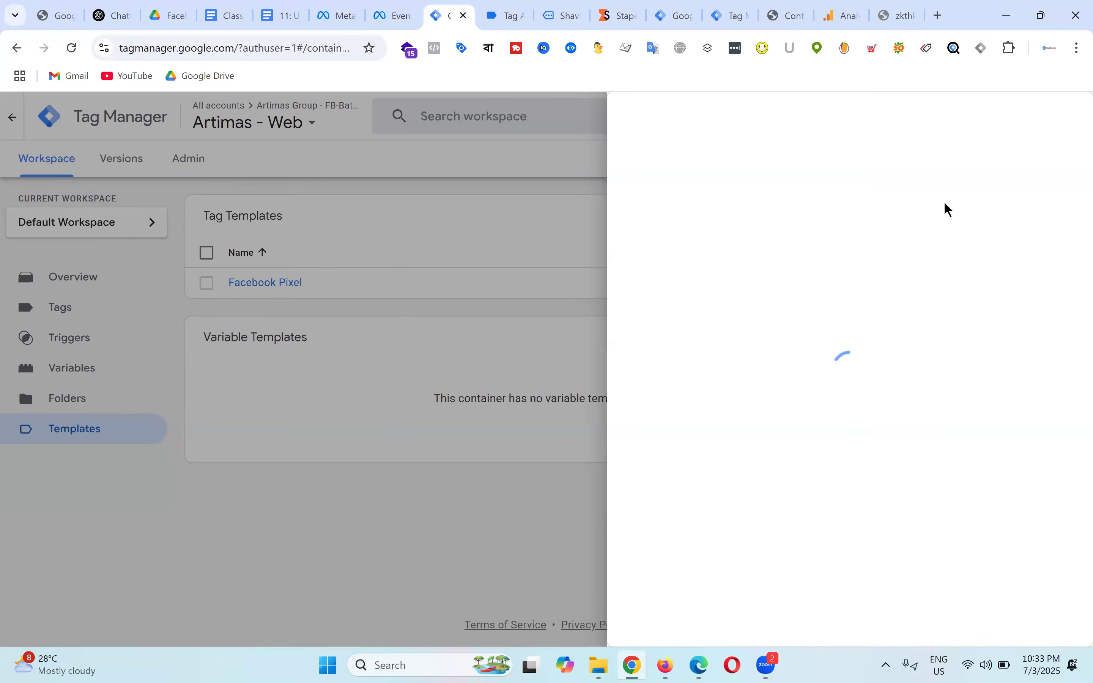
Step: Search the gallery for 'event' and add the Event Id community template to the workspace
click(1060, 116)
text(event)
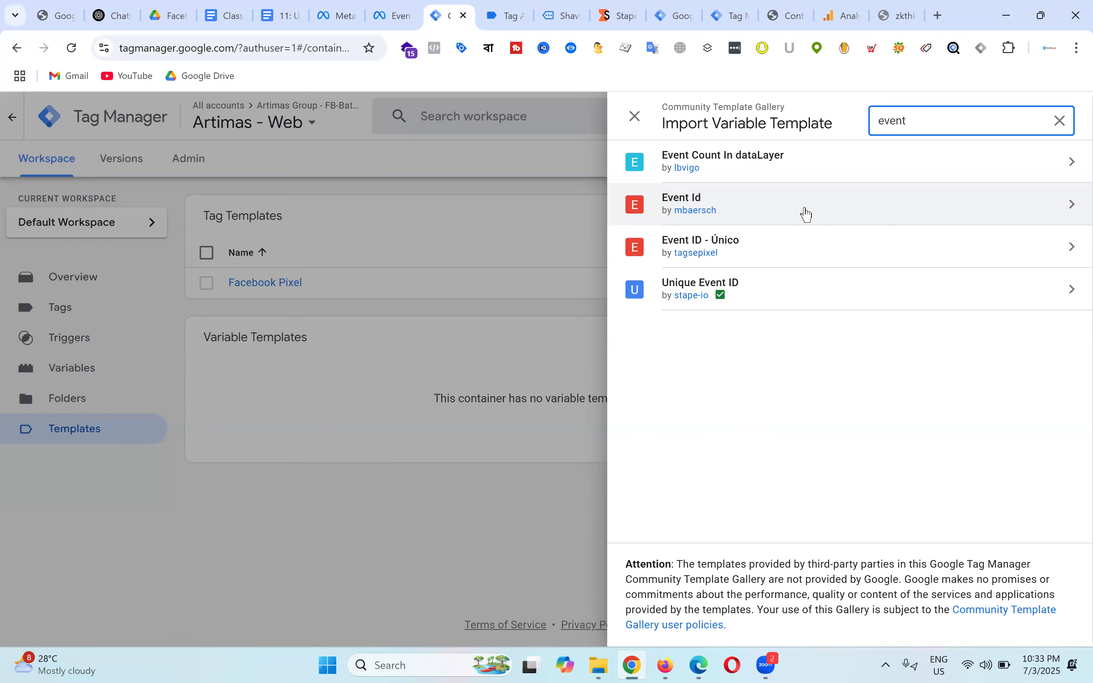
click(889, 212)
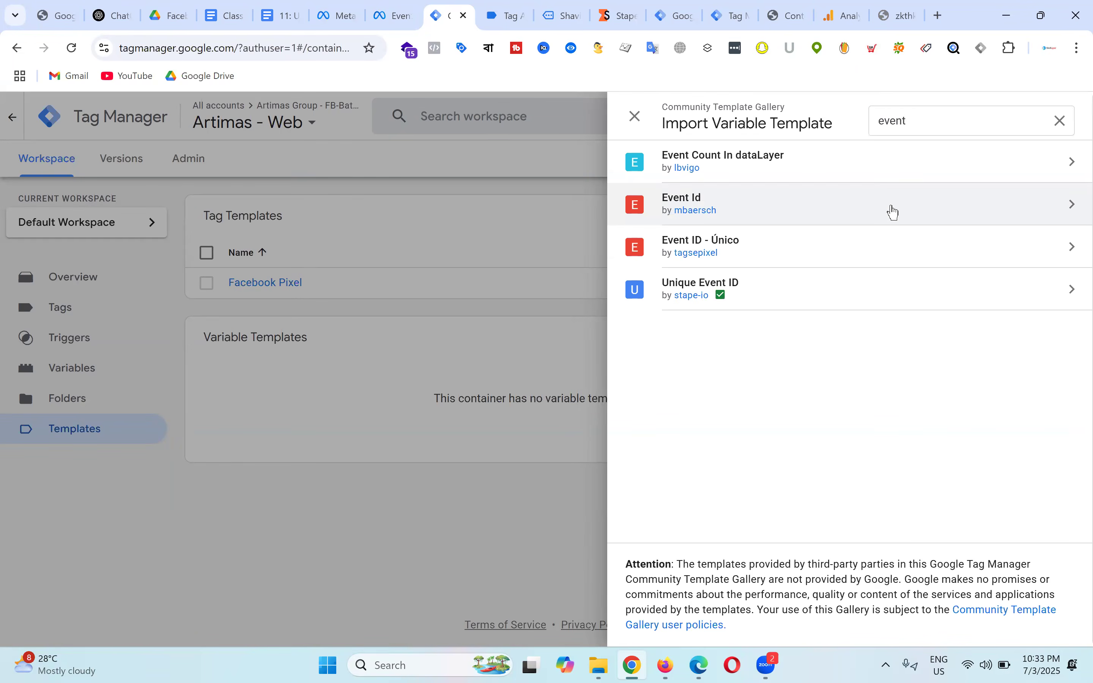
click(635, 115)
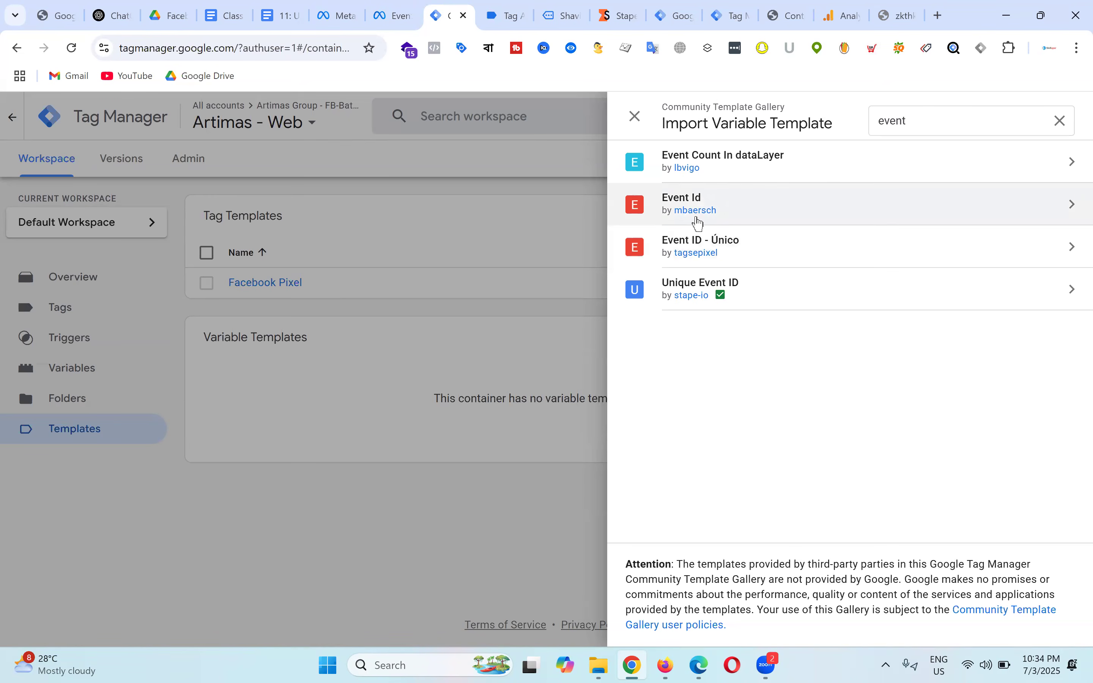
click(922, 213)
click(970, 116)
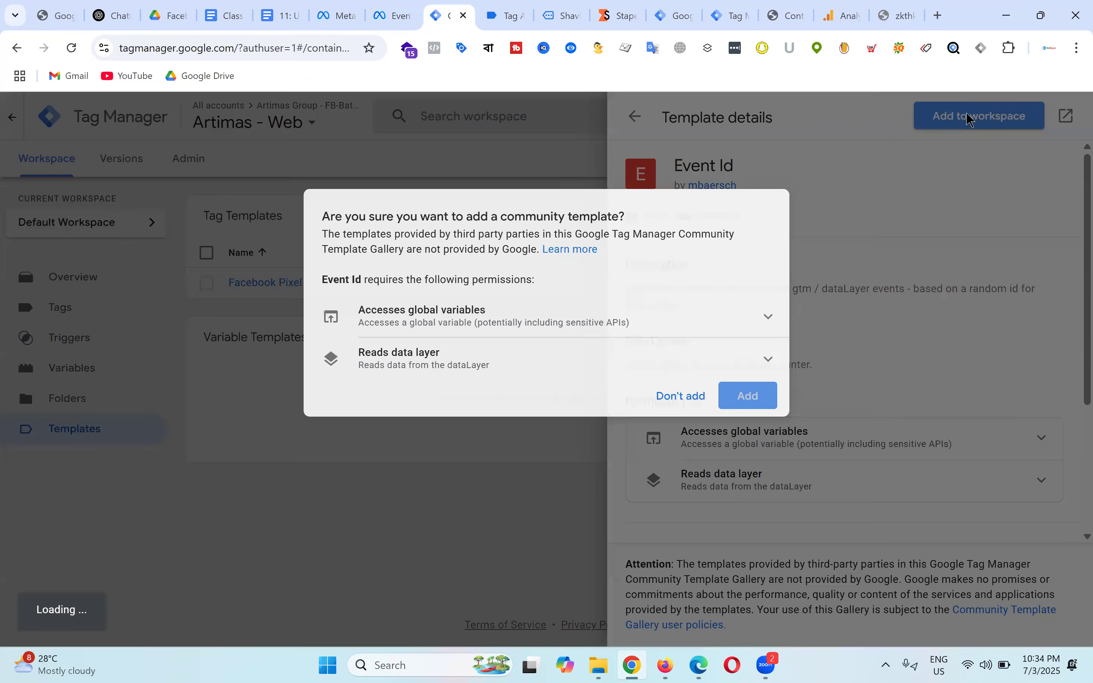
click(751, 409)
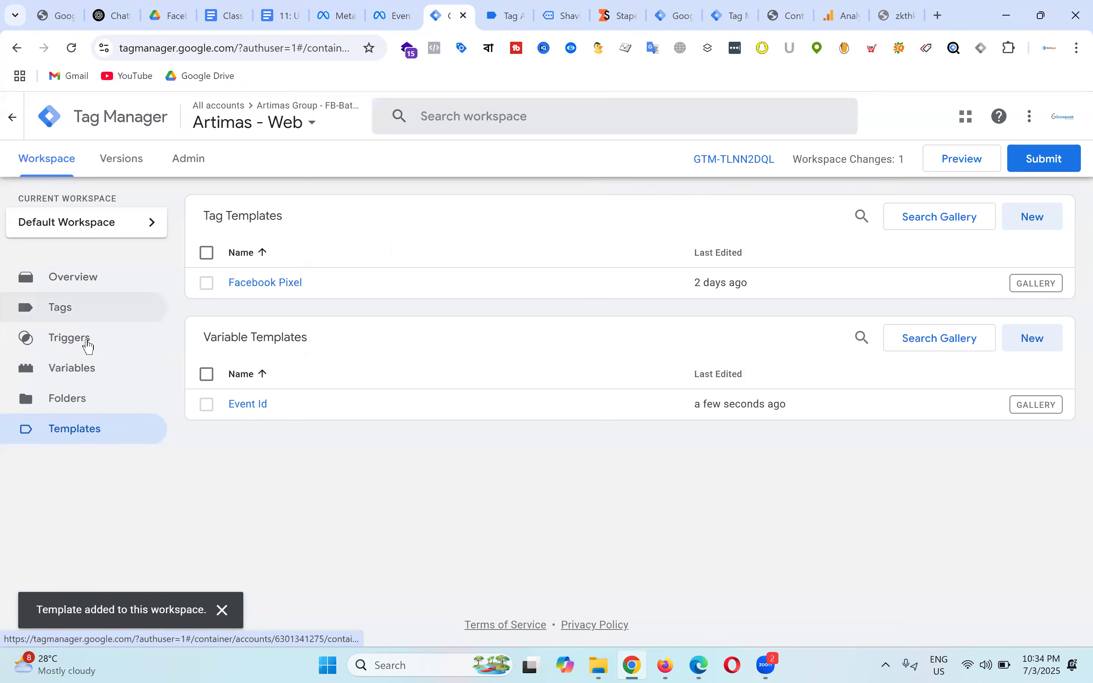
click(88, 376)
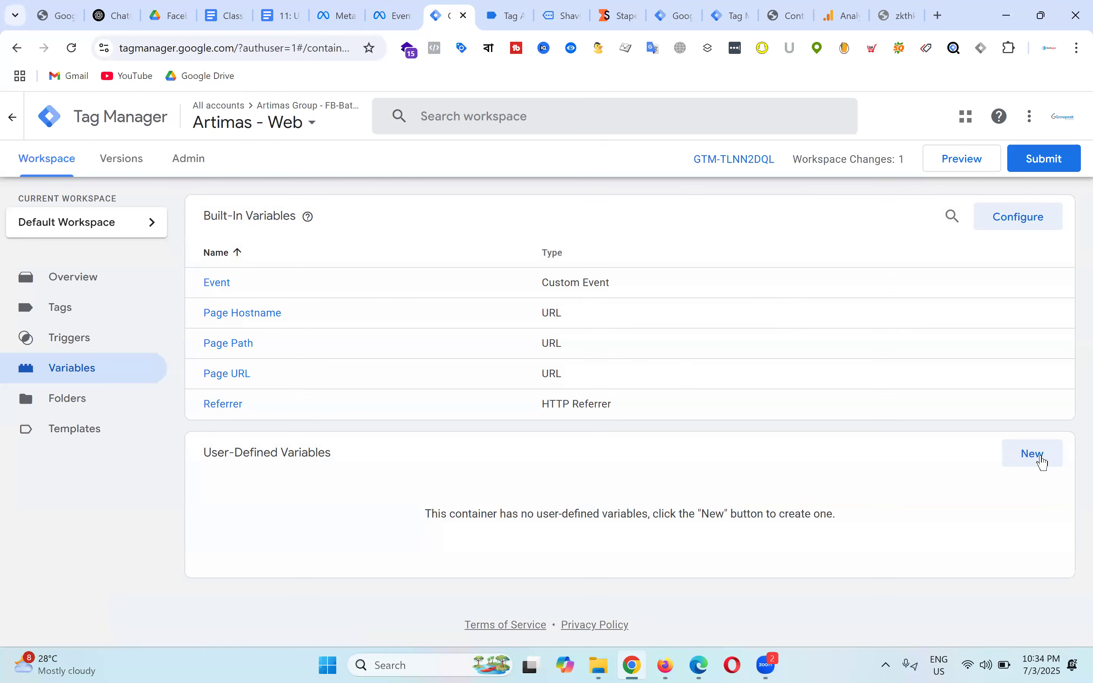
Step: Start a new variable, then discard the untitled draft and reload Tag Manager
click(1035, 454)
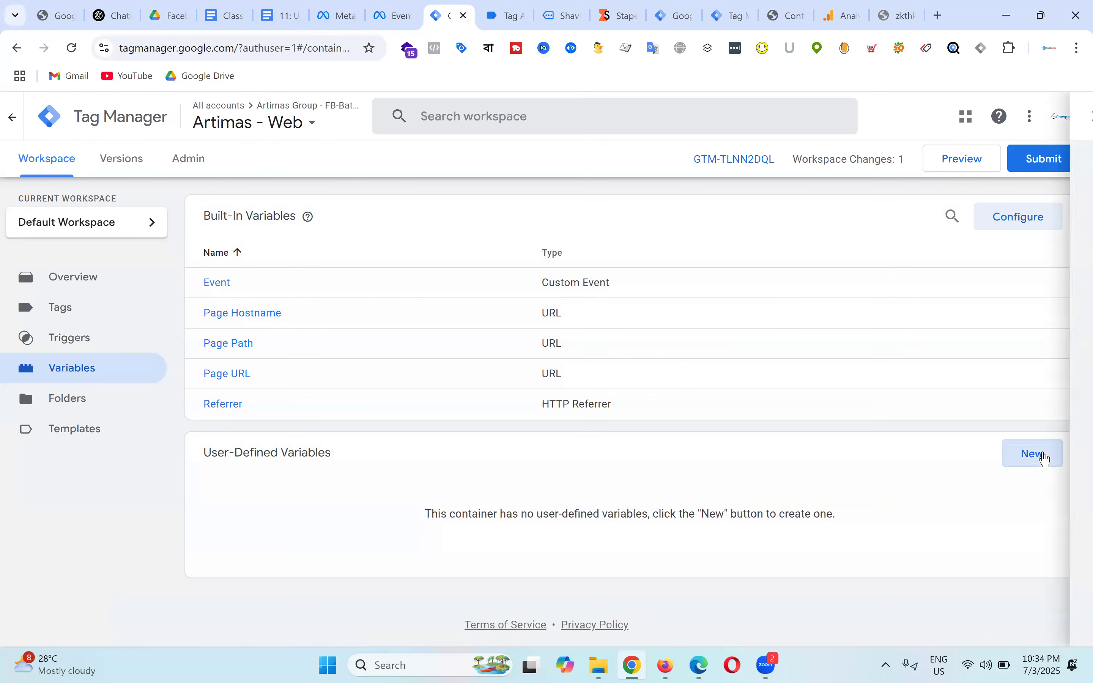
click(682, 277)
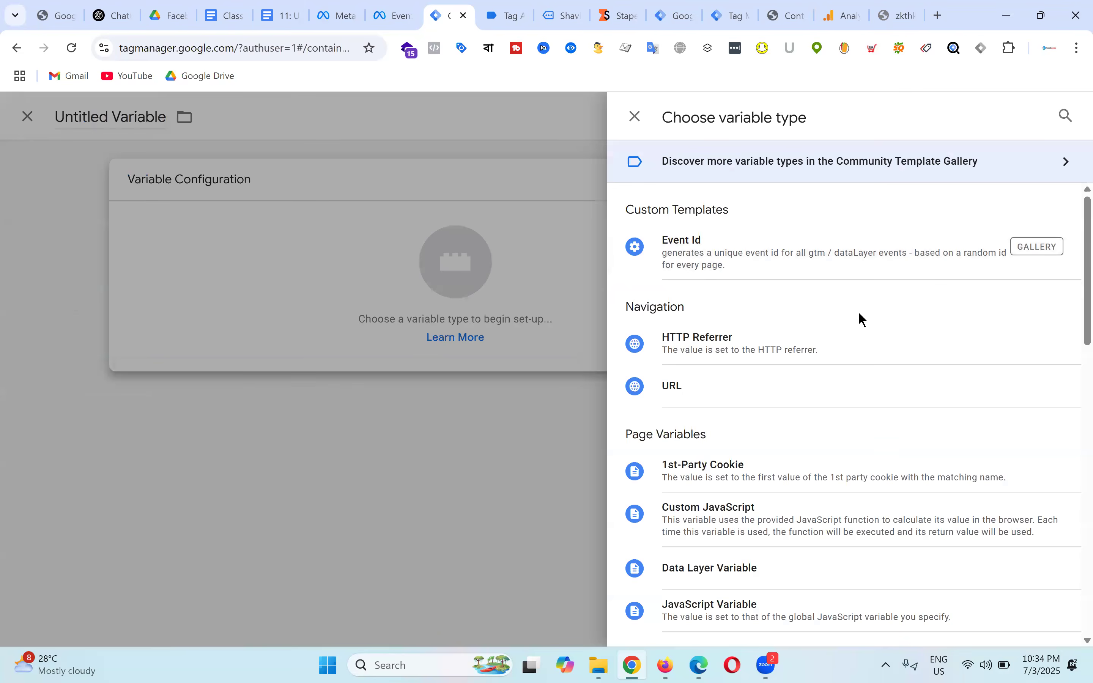
scroll(859, 317, down, 10)
scroll(784, 320, down, 8)
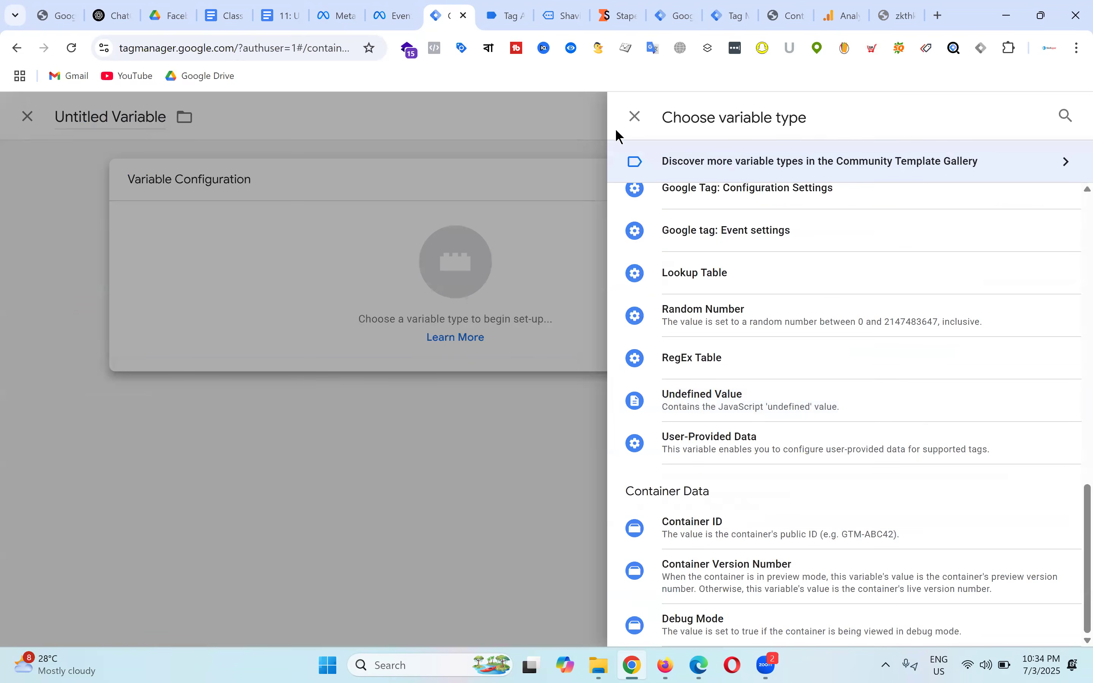
click(635, 116)
click(209, 116)
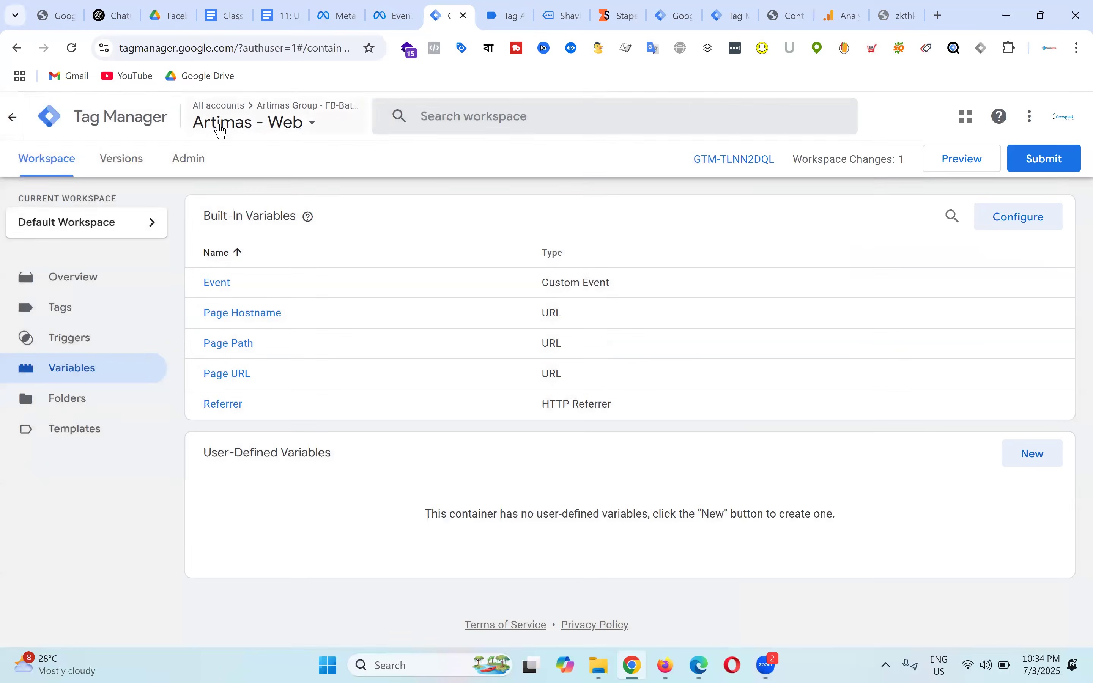
click(72, 48)
Step: Create a variable of type Event Id named 'FB - Event ID' and save it
click(1035, 455)
click(637, 248)
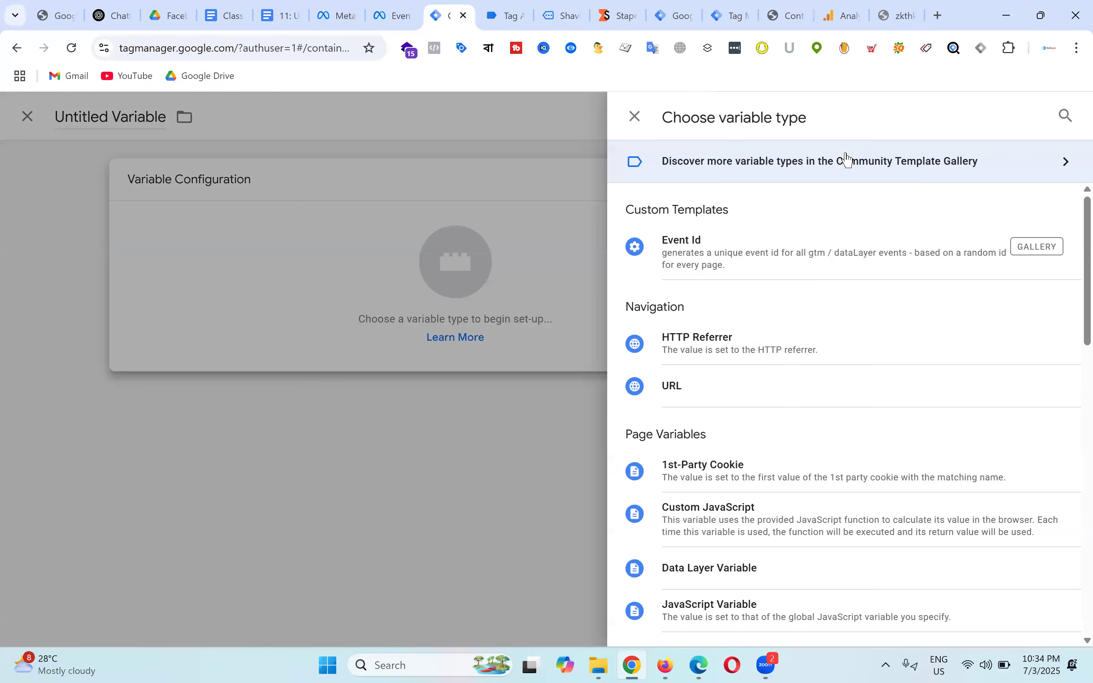
click(1066, 116)
text(event)
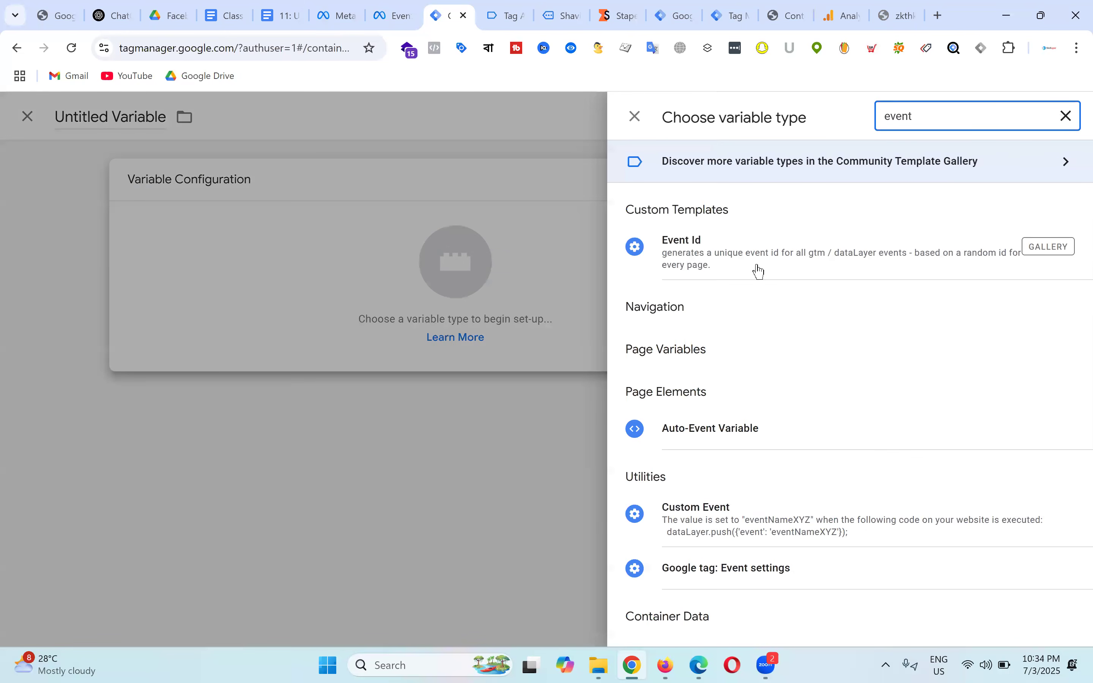
click(751, 255)
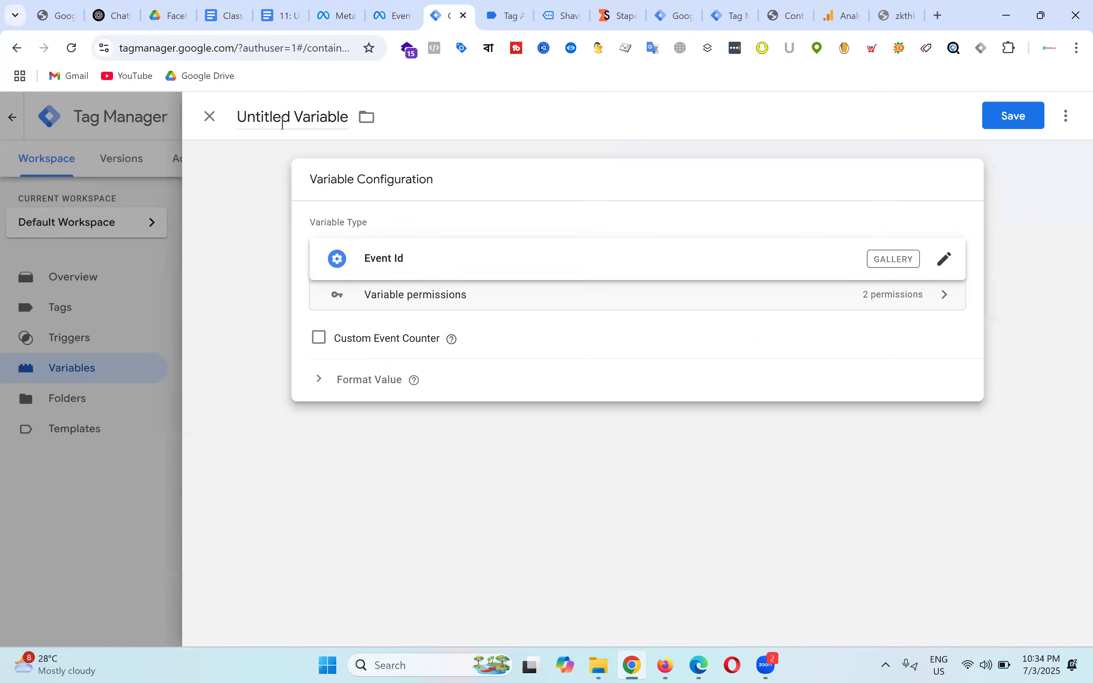
key(ctrl+a)
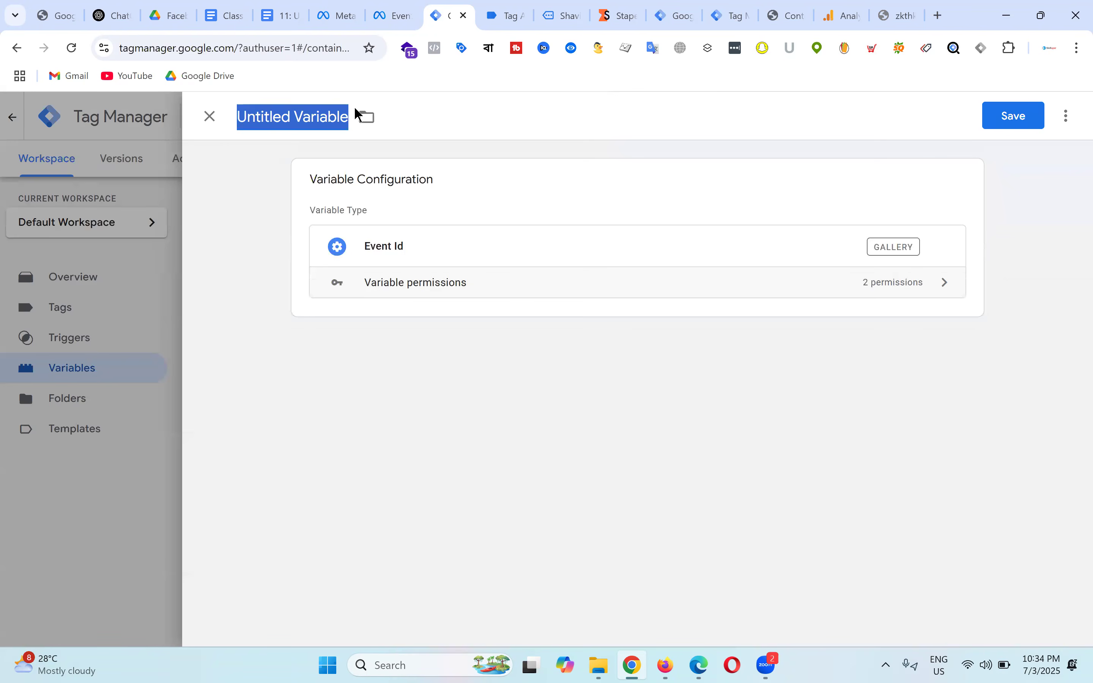
text(FB - Eve)
key(BackSpace)
key(BackSpace)
text(vent ID)
key(BackSpace)
text(D)
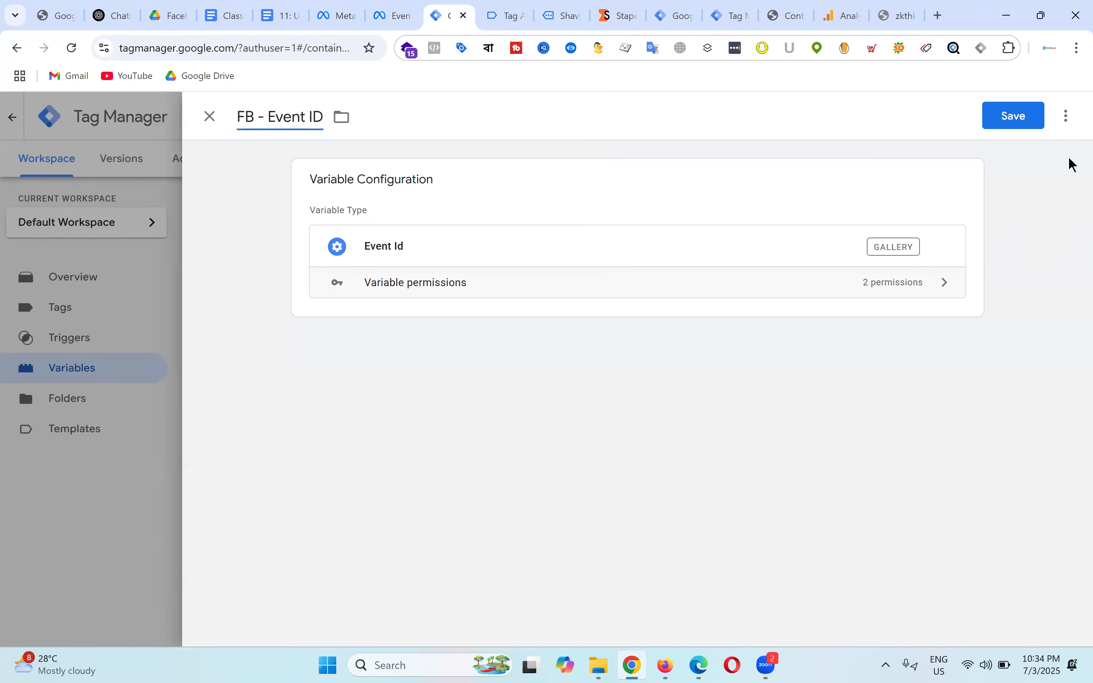
click(1031, 115)
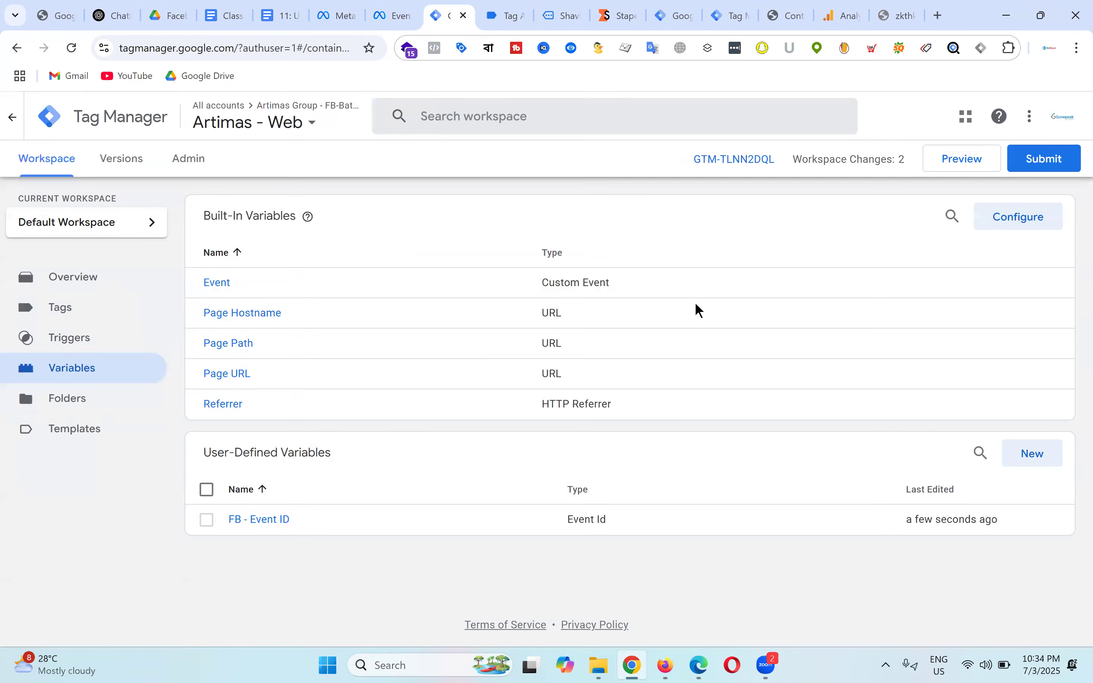
Step: Set the FB - Base Code tag's More Settings Event ID to {{FB - Event ID}} and save
click(62, 310)
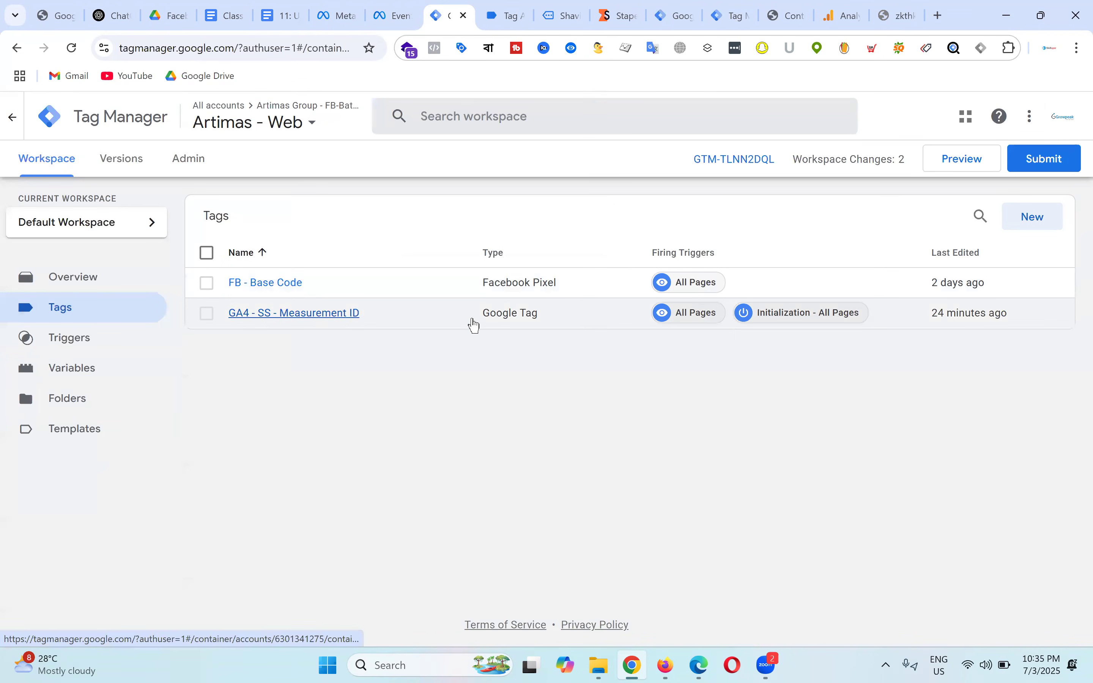
click(285, 284)
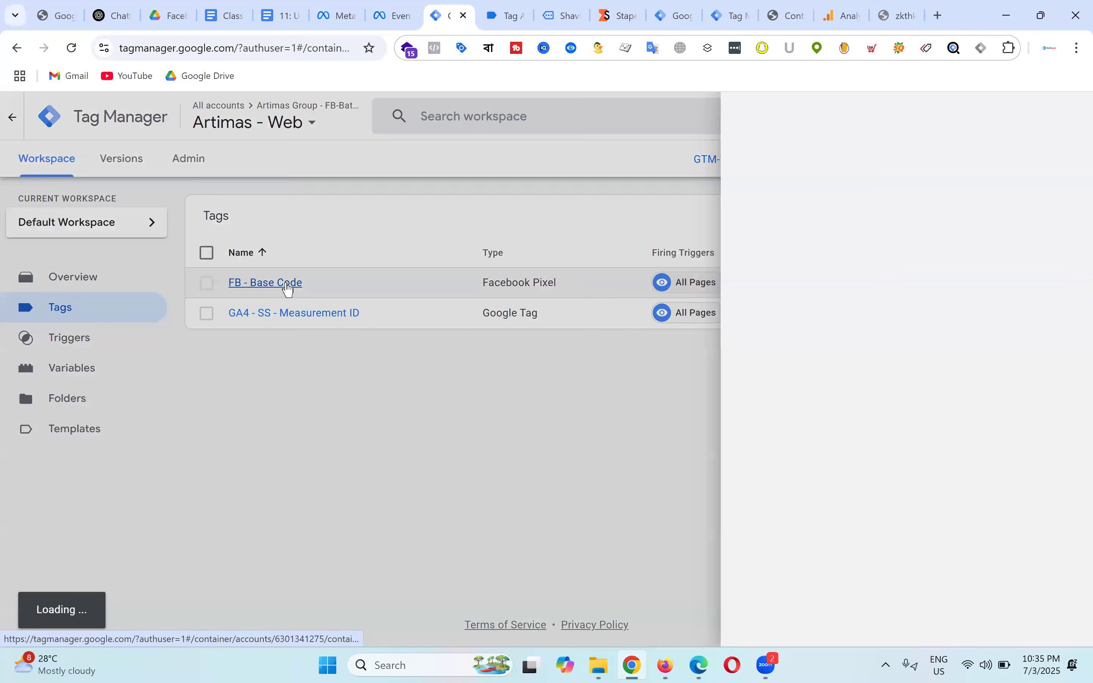
scroll(474, 344, down, 2)
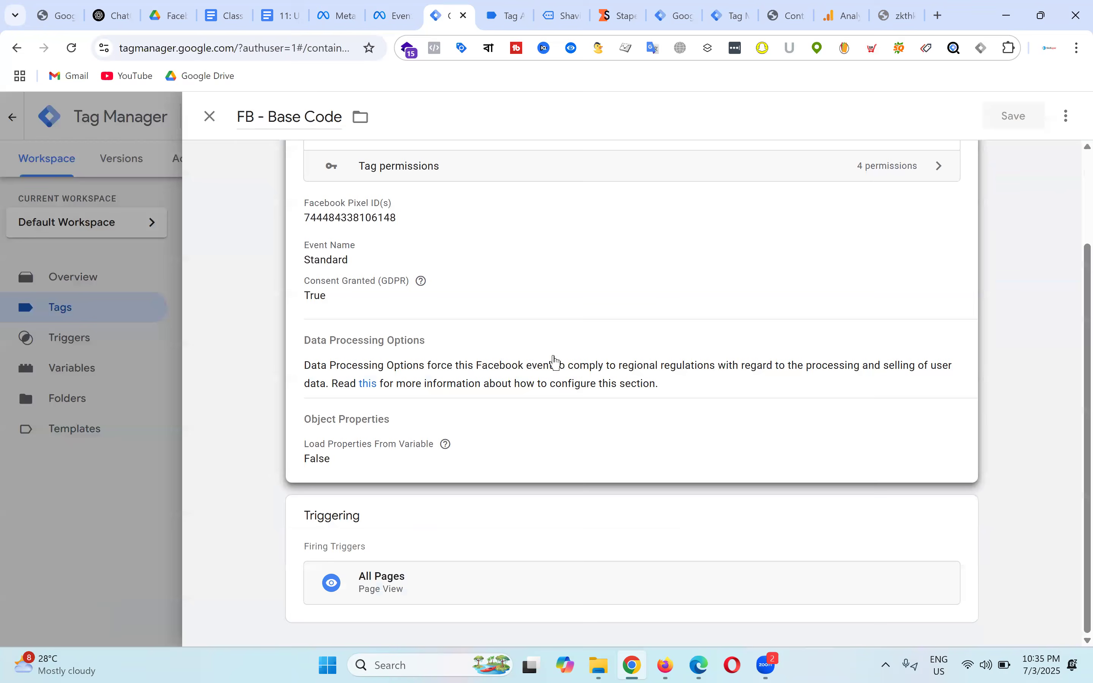
click(513, 312)
scroll(588, 316, down, 3)
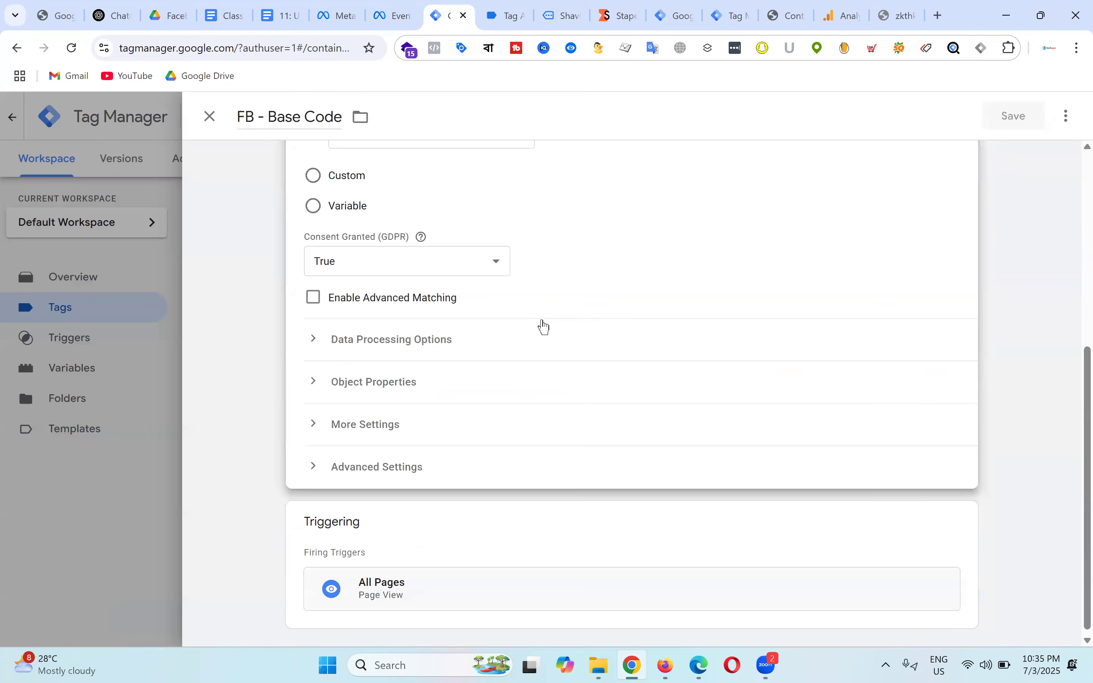
click(313, 434)
scroll(542, 380, down, 2)
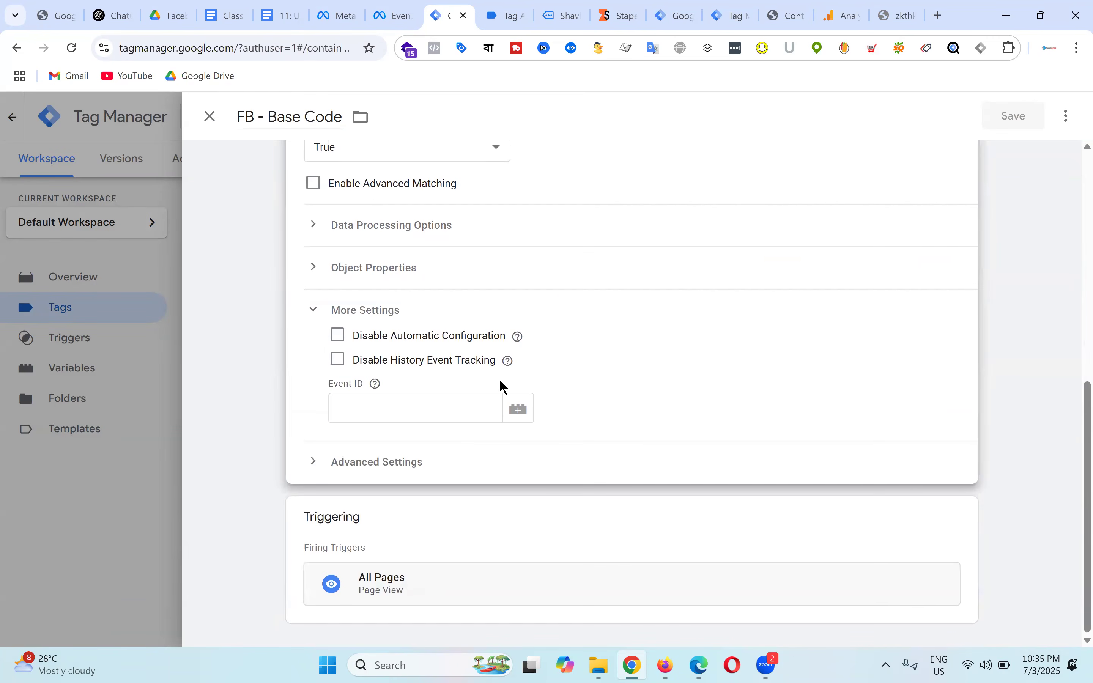
click(411, 408)
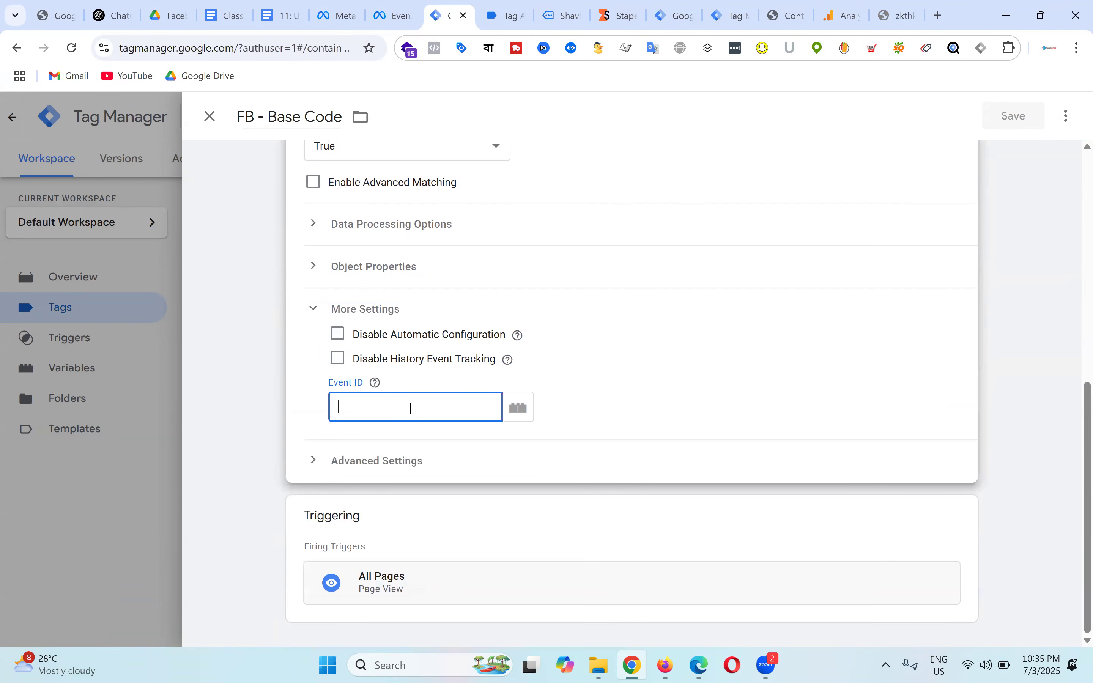
text({{)
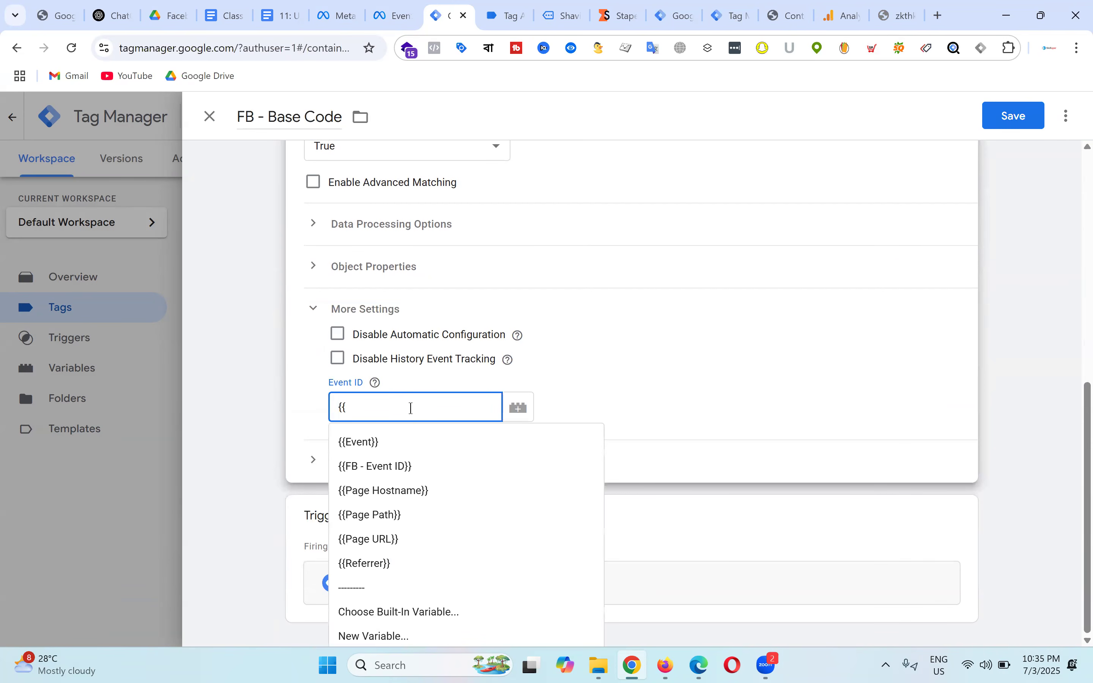
click(388, 475)
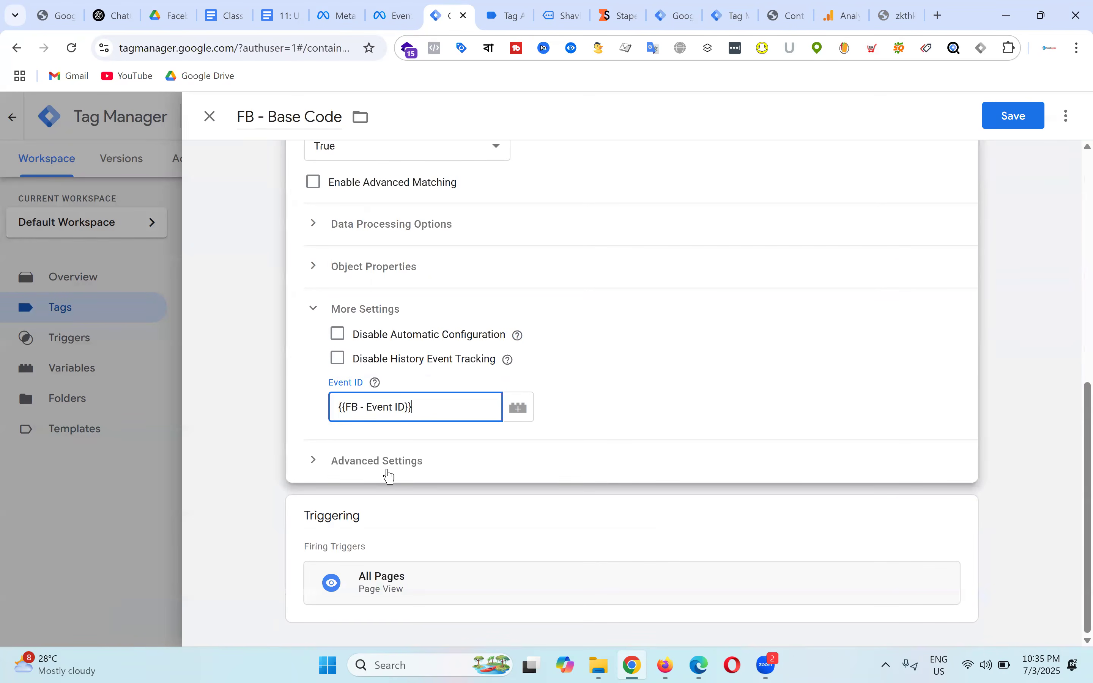
click(1015, 124)
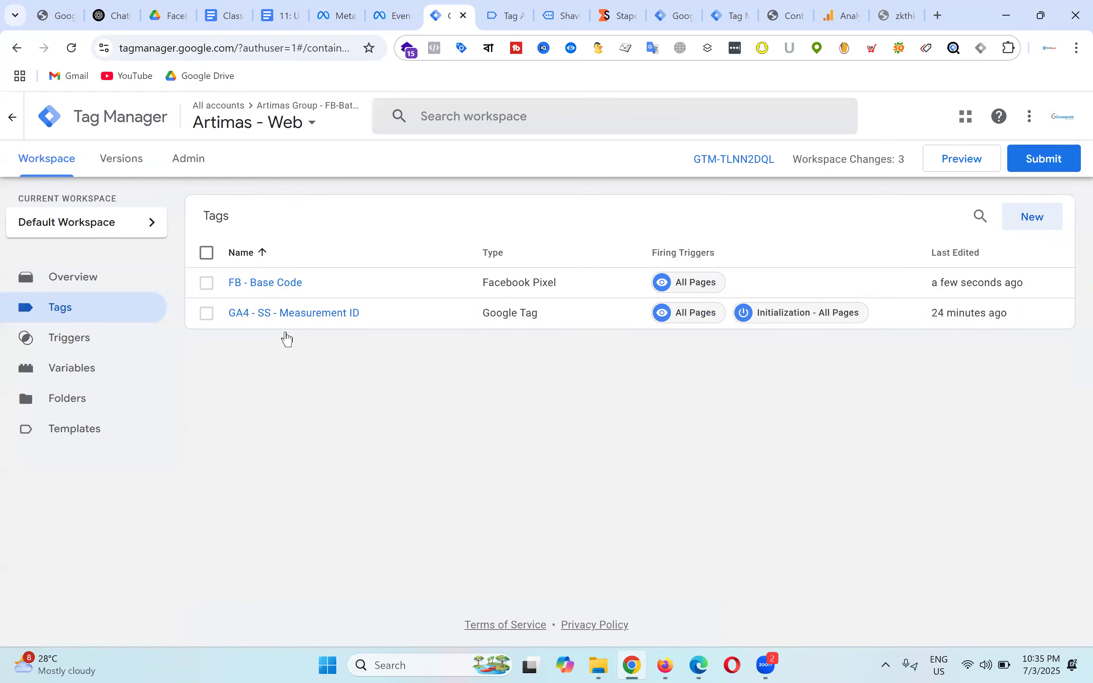
click(307, 316)
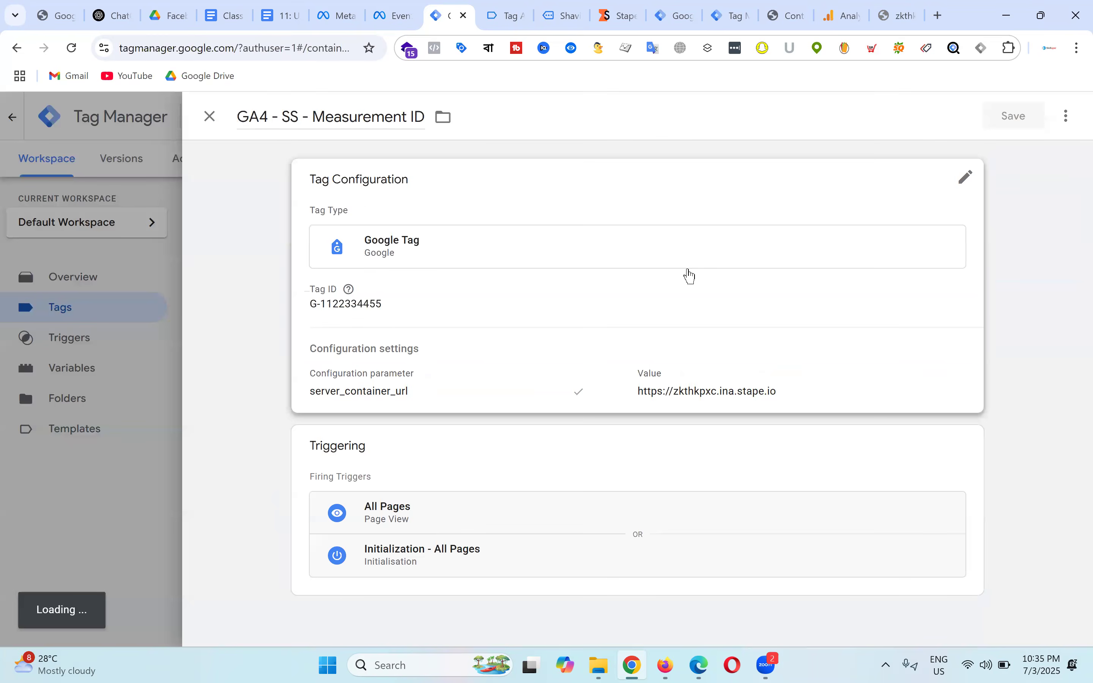
Step: Add a new configuration parameter row to the GA4 - SS - Measurement ID tag and name it
click(483, 392)
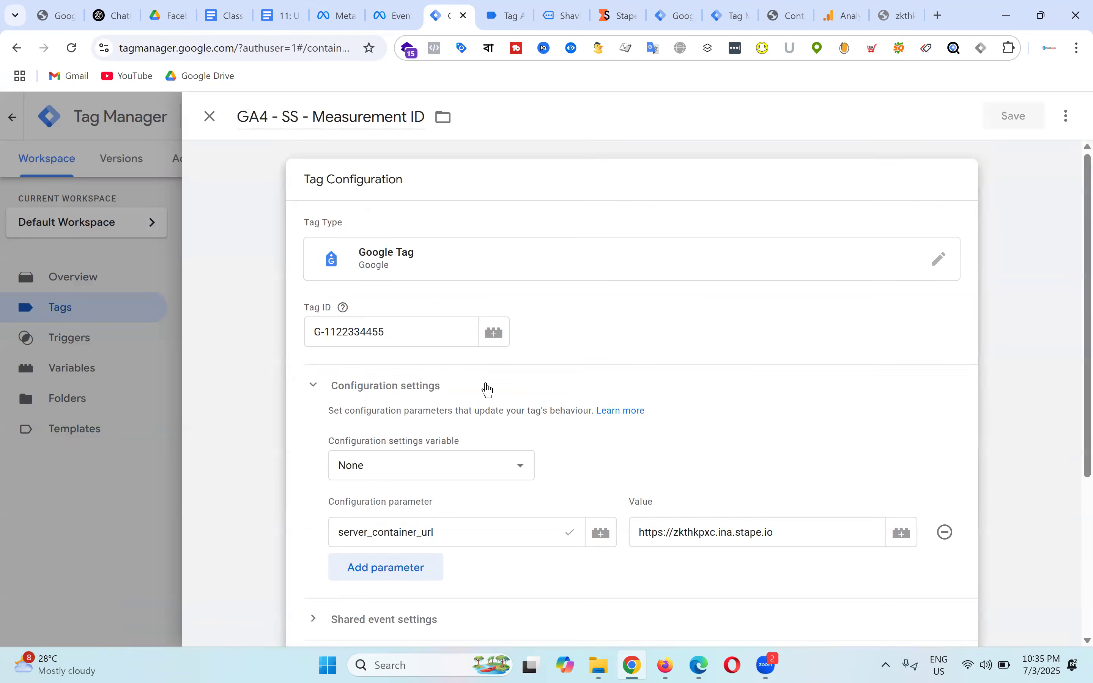
scroll(420, 454, down, 3)
click(406, 418)
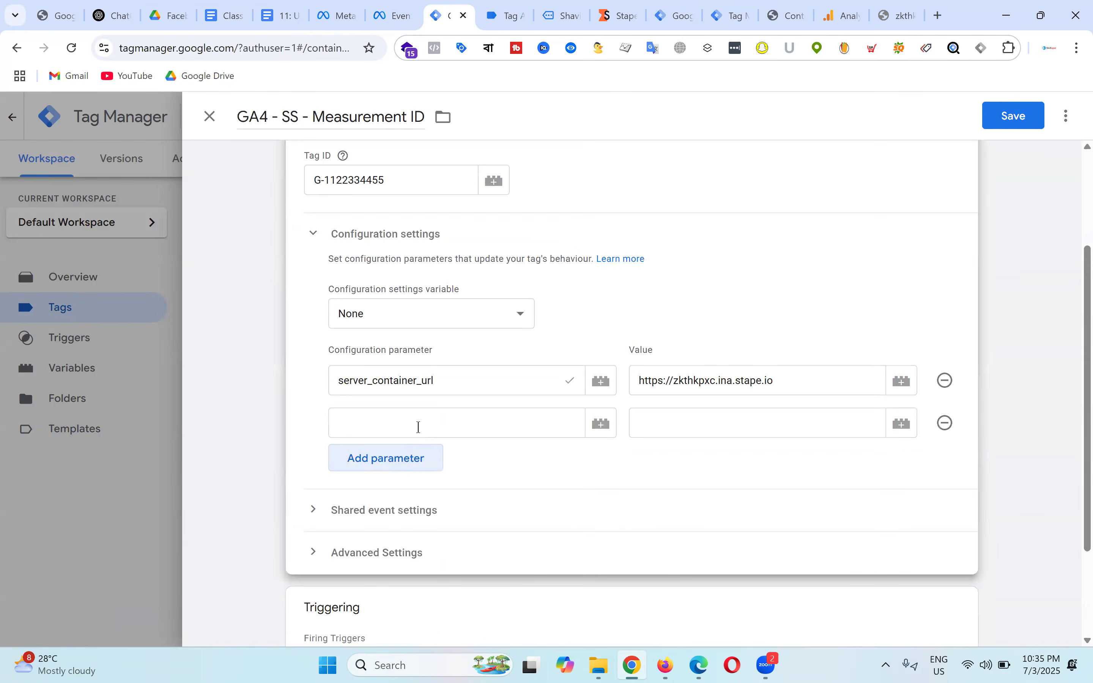
text(event)
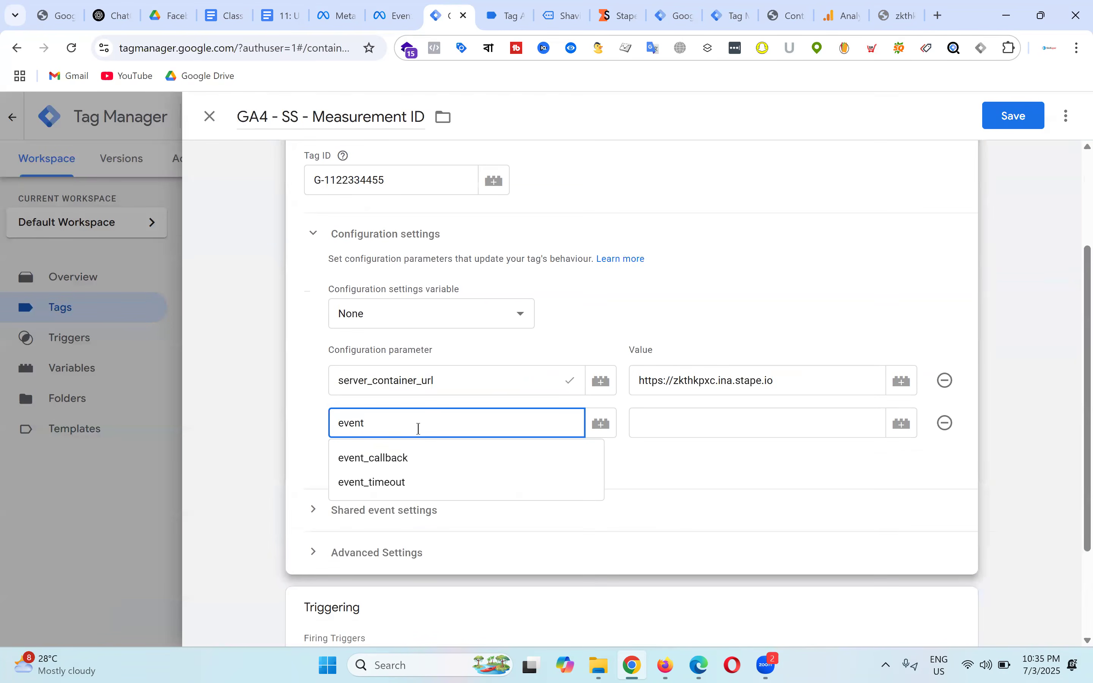
text(_id)
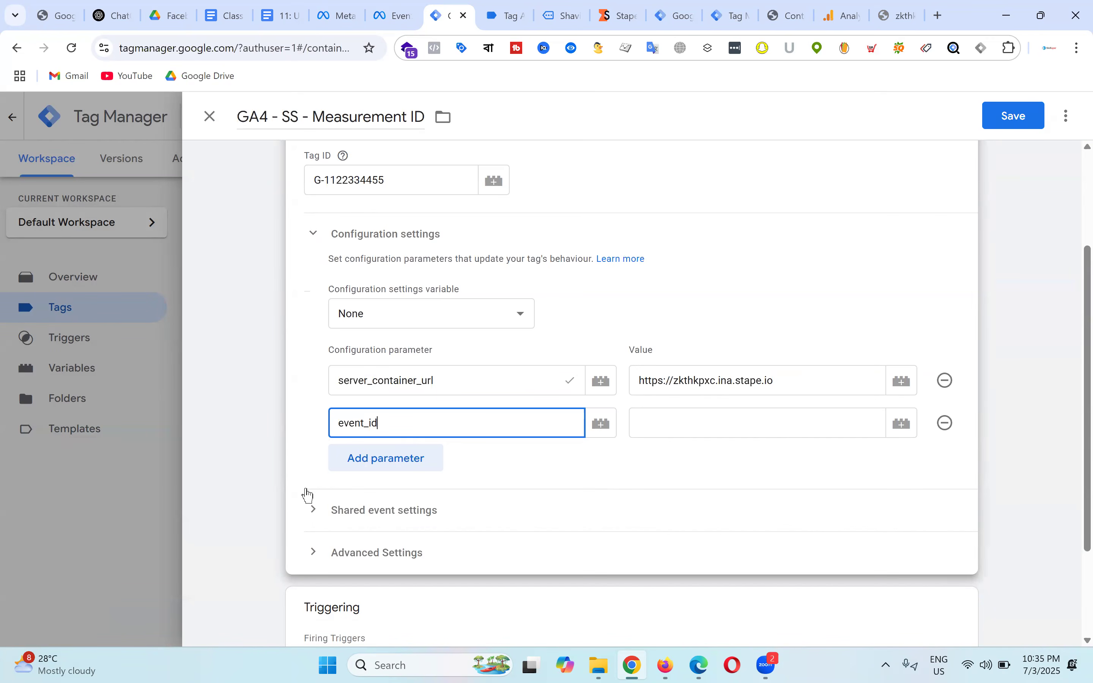
drag(347, 424, 318, 432)
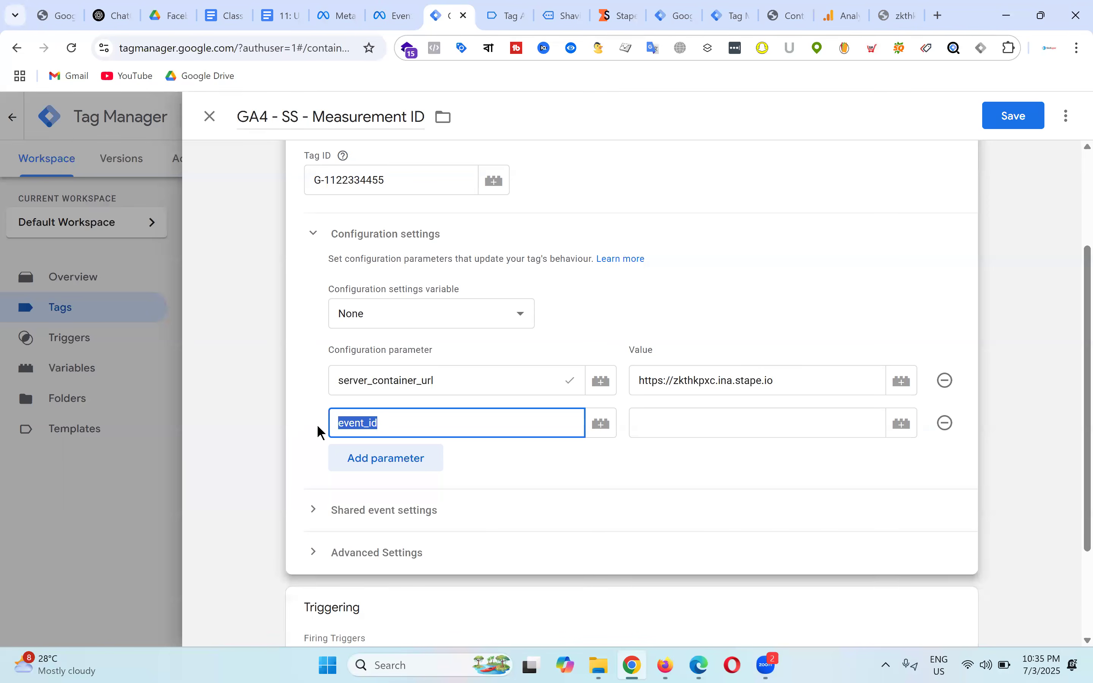
click(395, 423)
key(ctrl+a)
text(Event I)
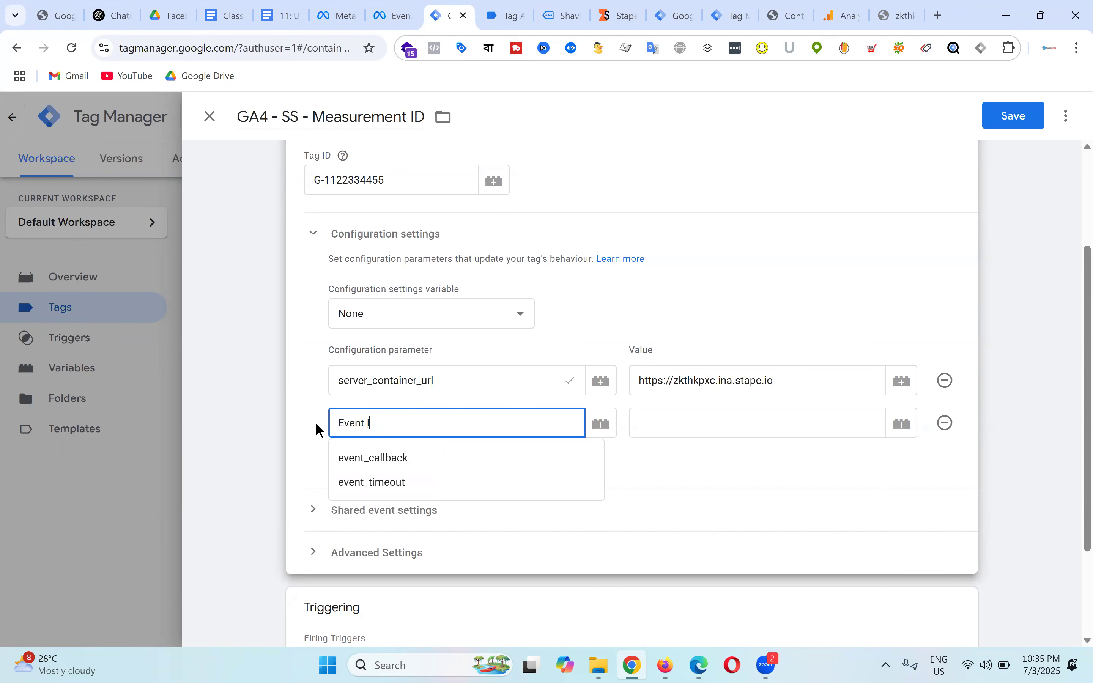
text(D)
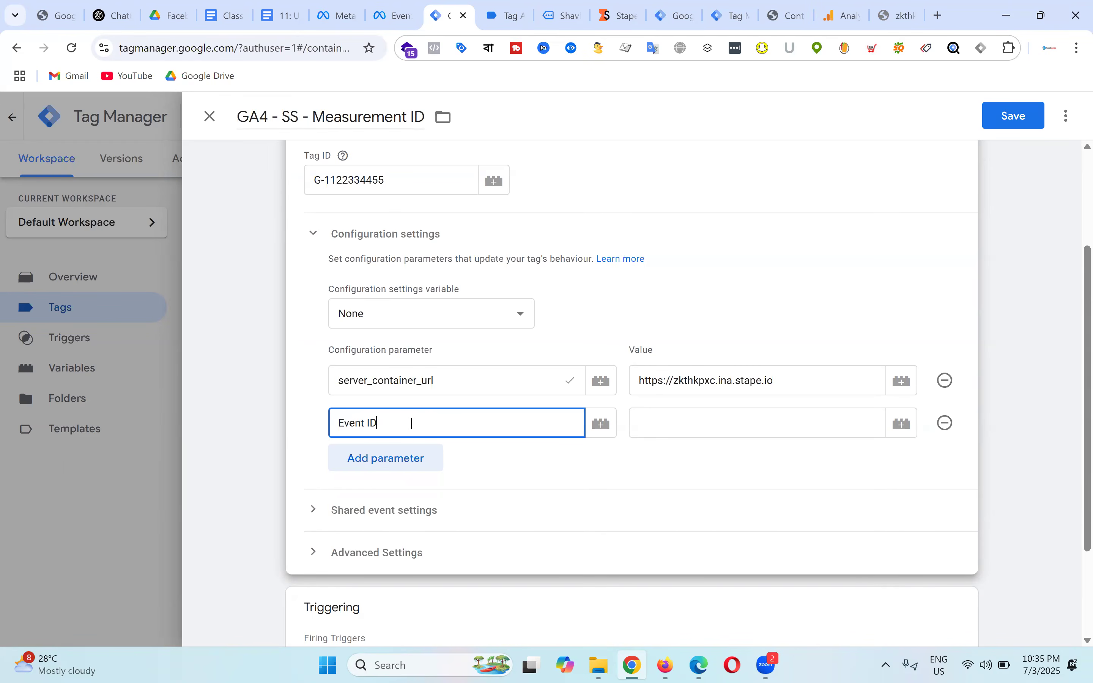
Step: Rename the parameter to event_id and set its value to {{FB - Event ID}}
click(281, 424)
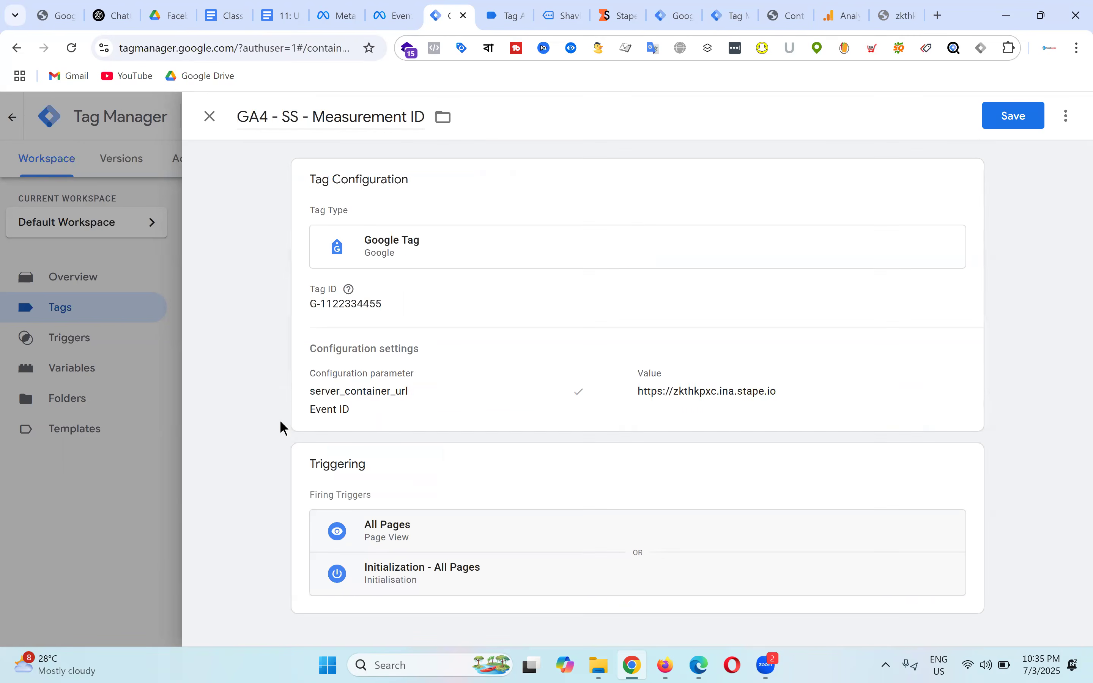
click(392, 411)
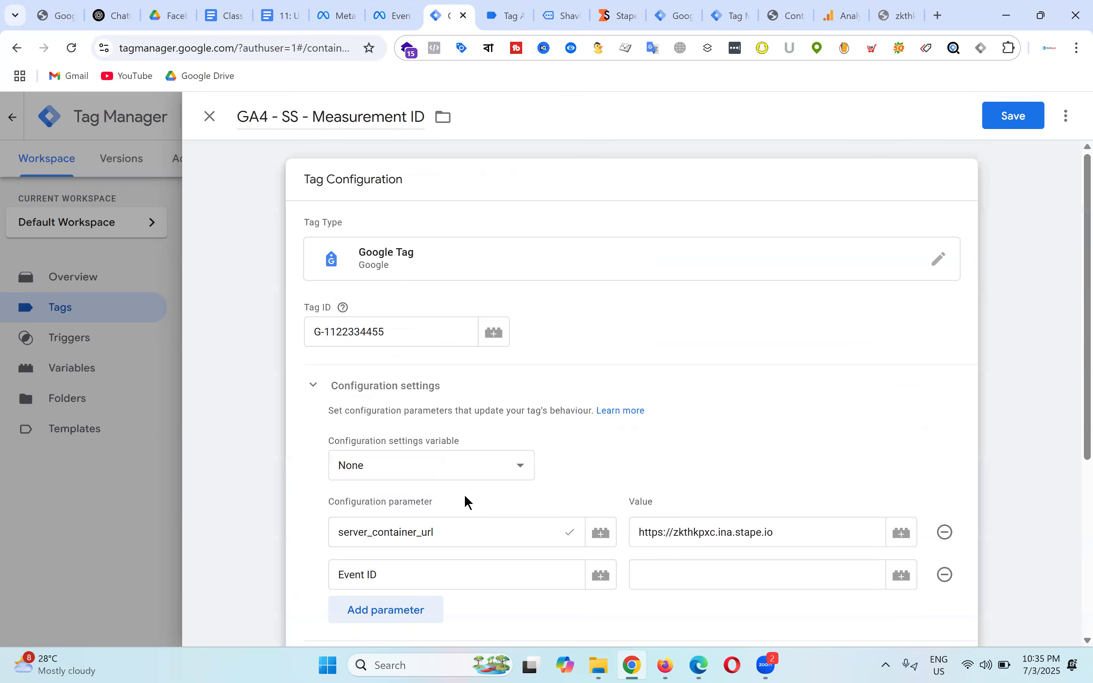
scroll(387, 402, down, 4)
drag(393, 346, 314, 343)
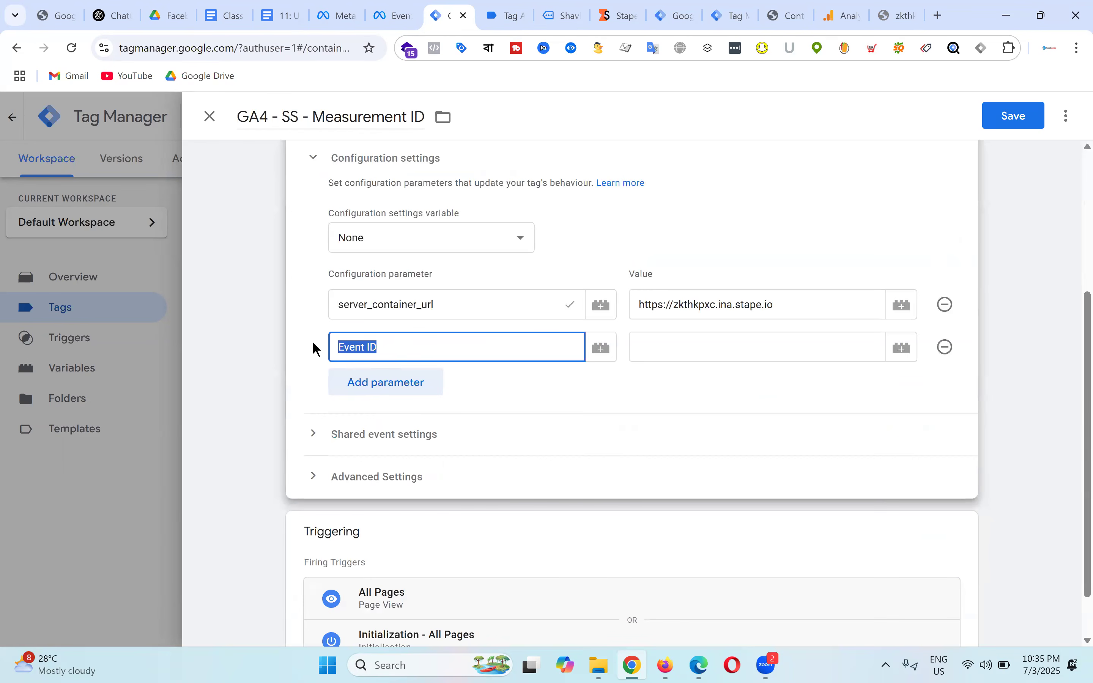
text(event_id)
click(694, 348)
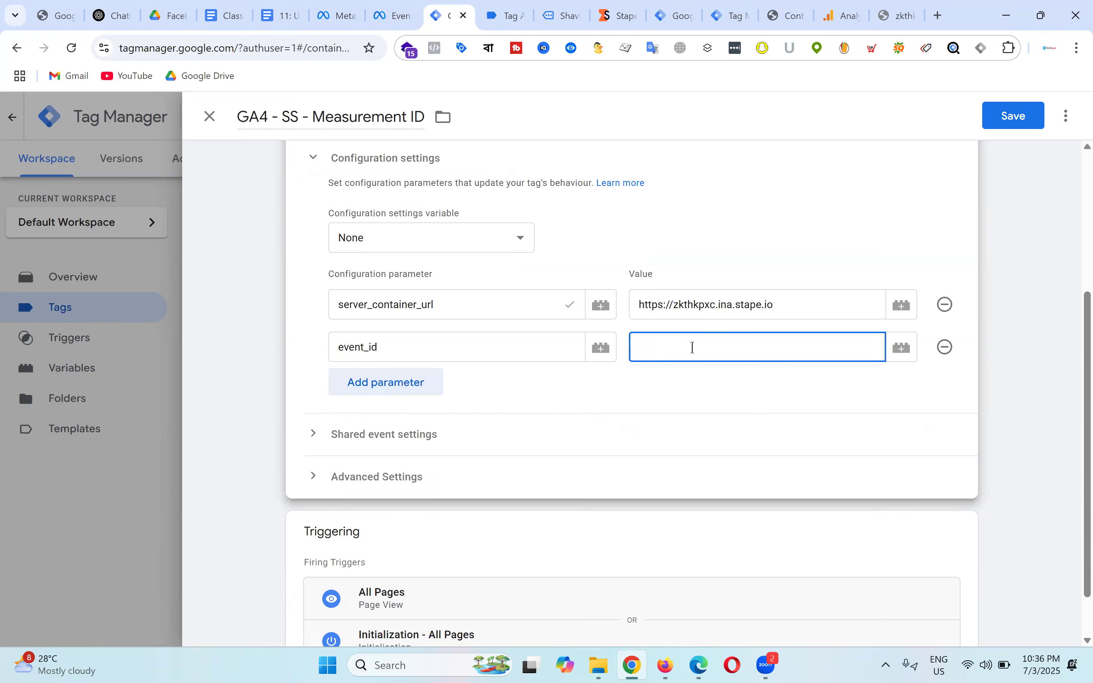
text({{)
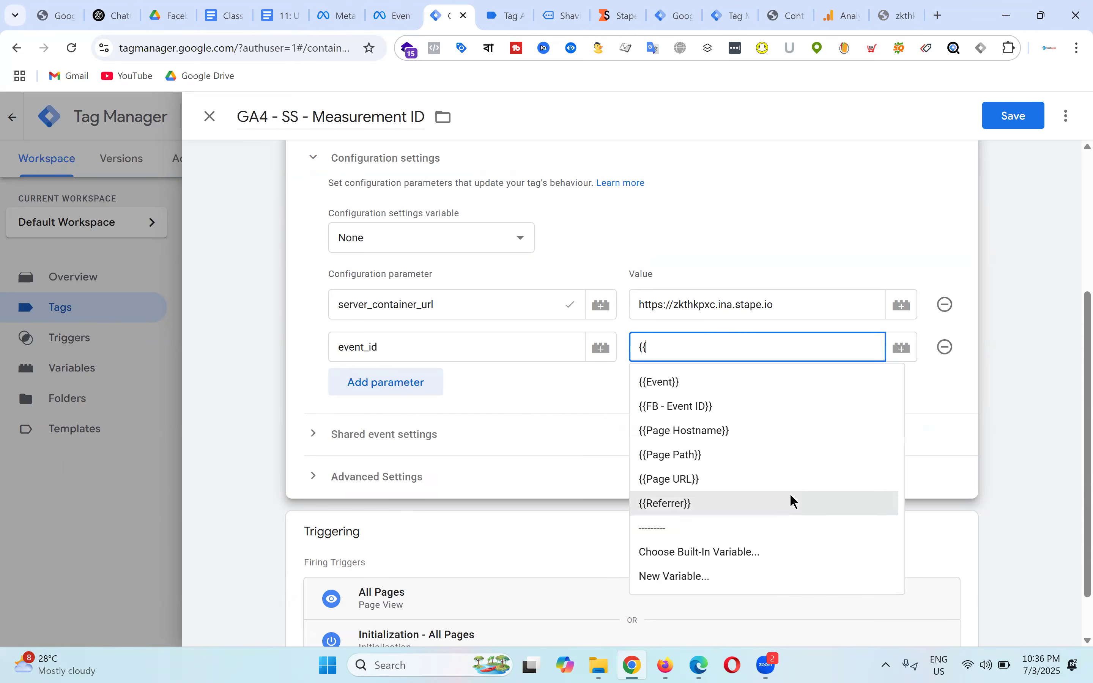
click(731, 407)
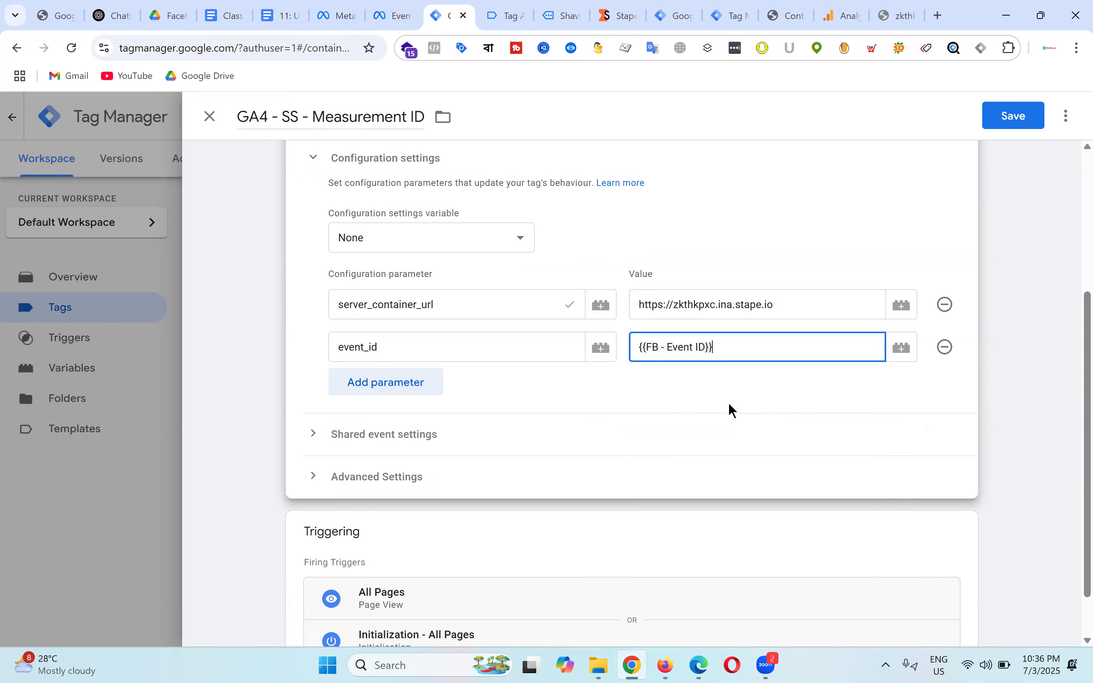
Step: Save the GA4 tag and publish the web container changes
click(1036, 121)
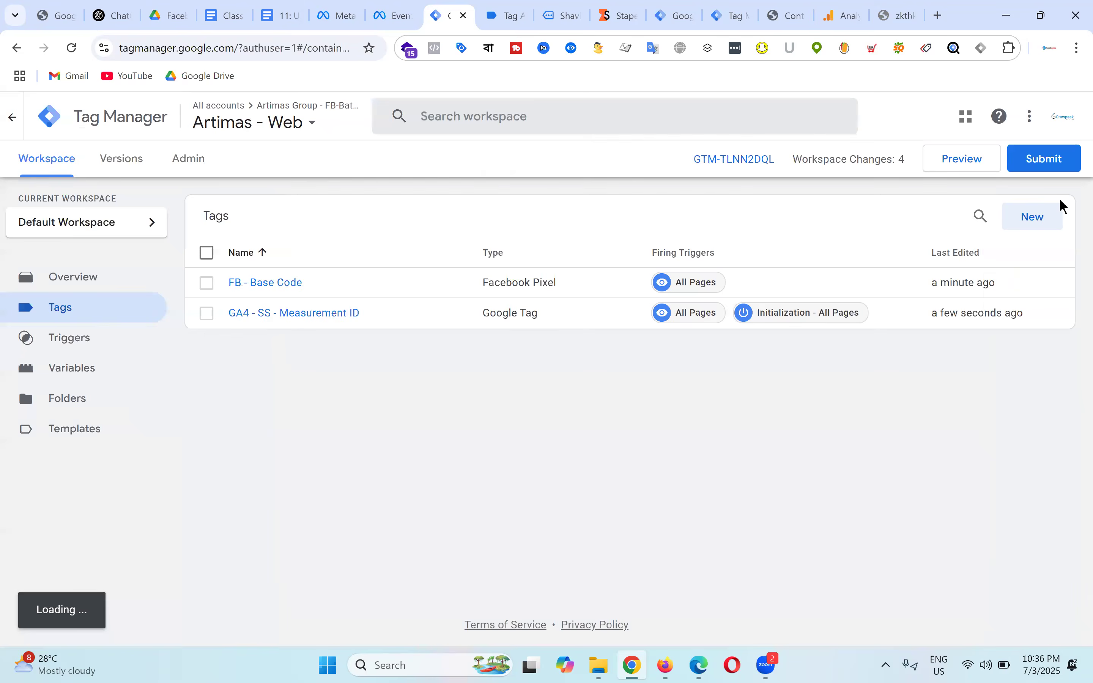
click(1026, 158)
click(1039, 121)
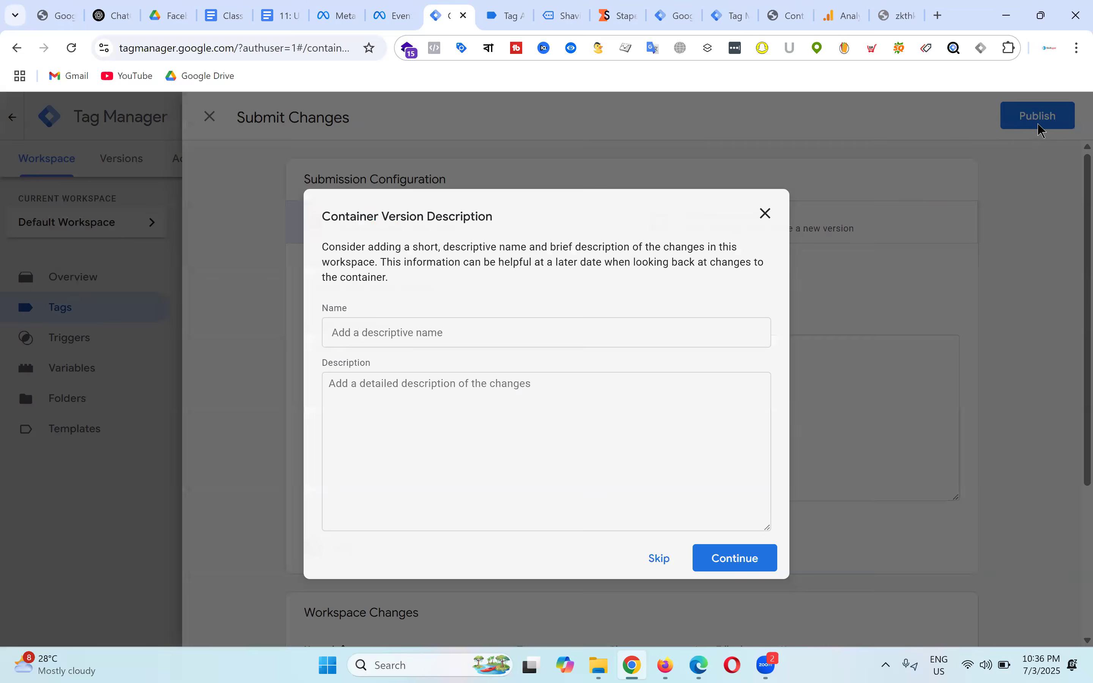
click(739, 565)
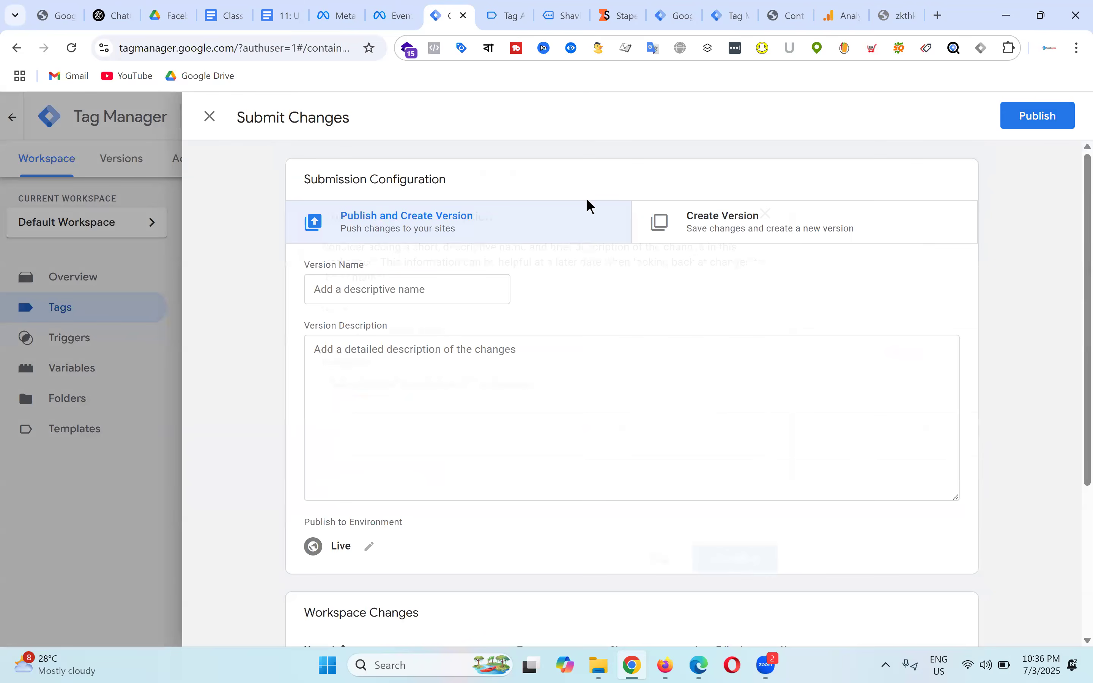
Step: Close the Tag Assistant, Shaving Kit and Stape debug tabs and return to the web workspace
click(516, 7)
click(520, 14)
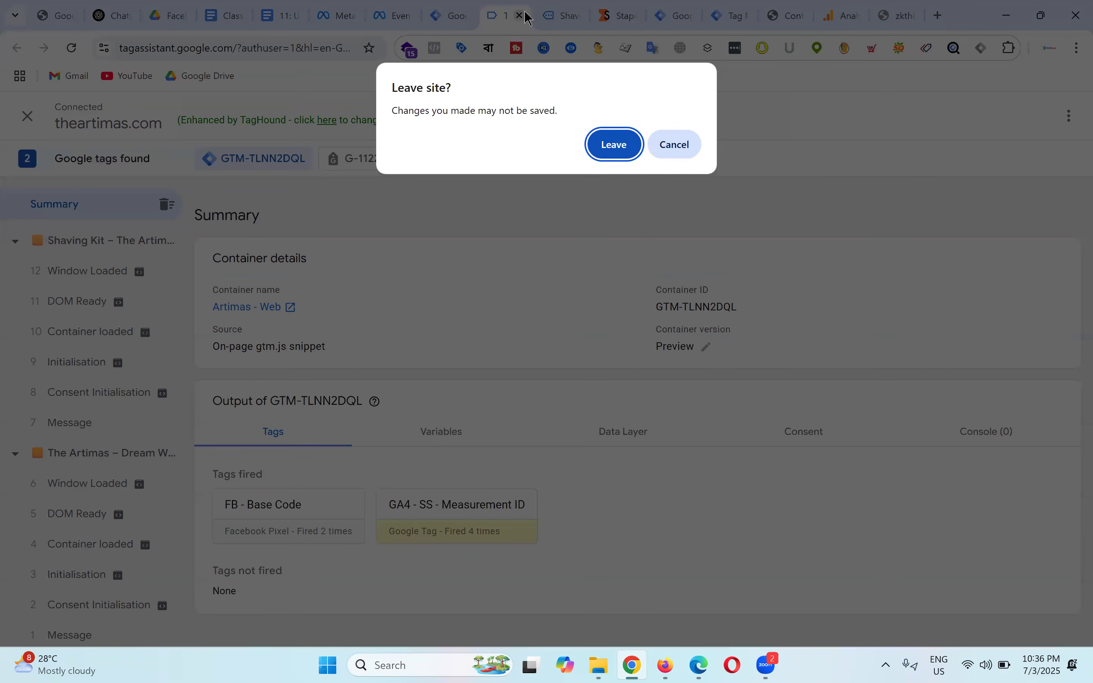
click(615, 144)
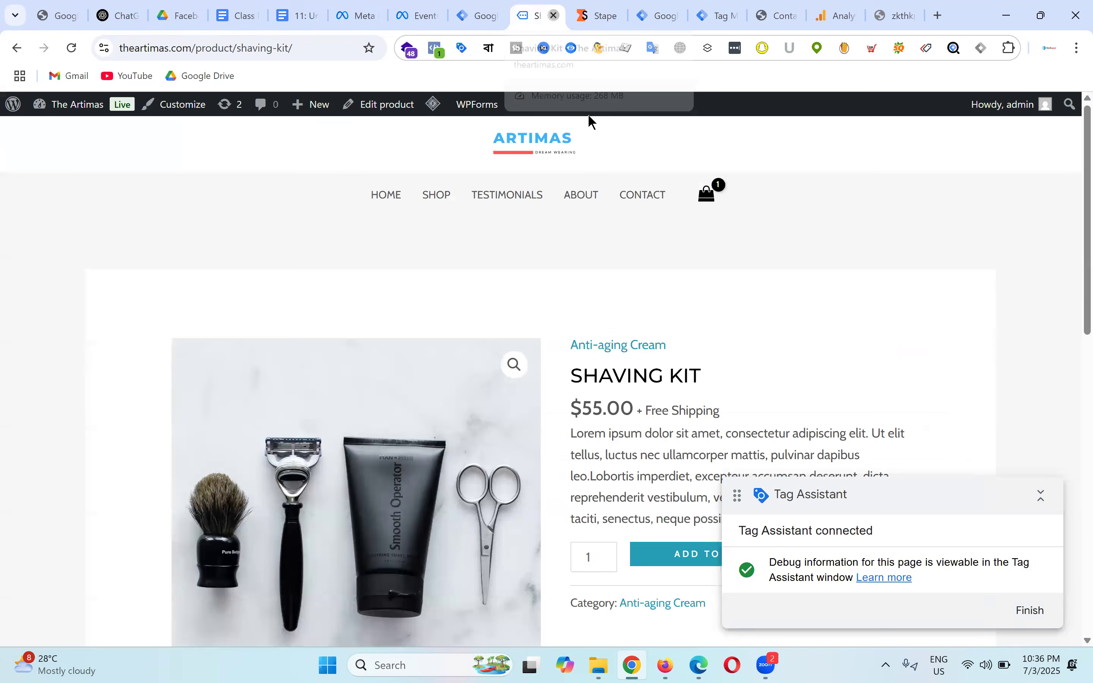
key(ctrl+w)
click(485, 6)
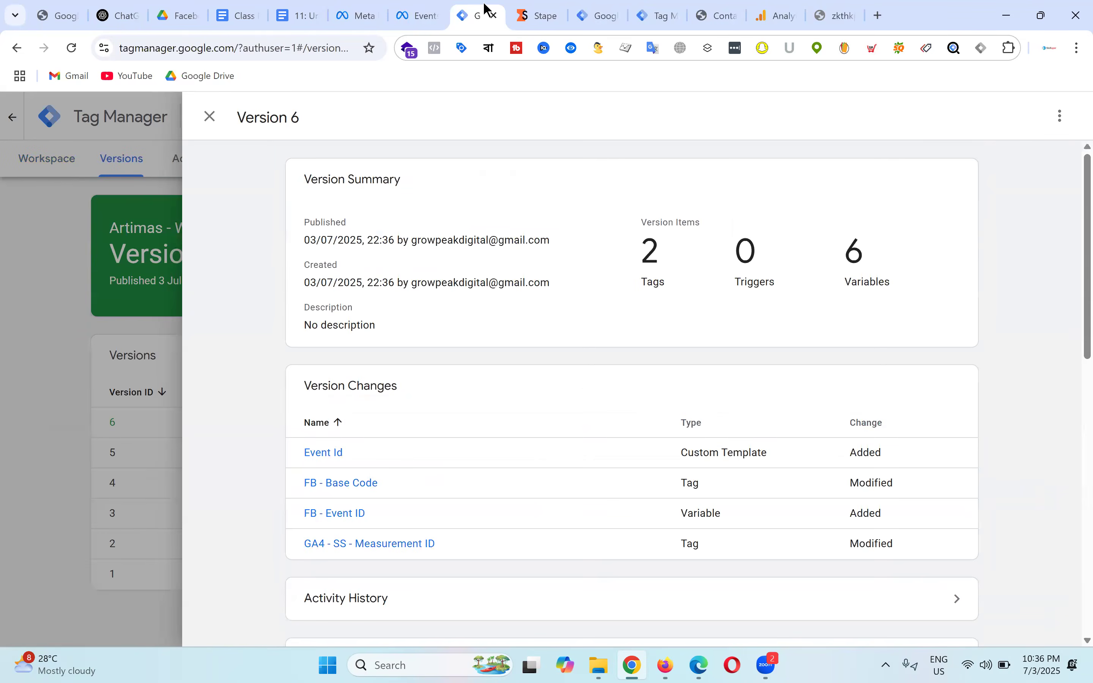
click(599, 9)
click(651, 14)
click(675, 18)
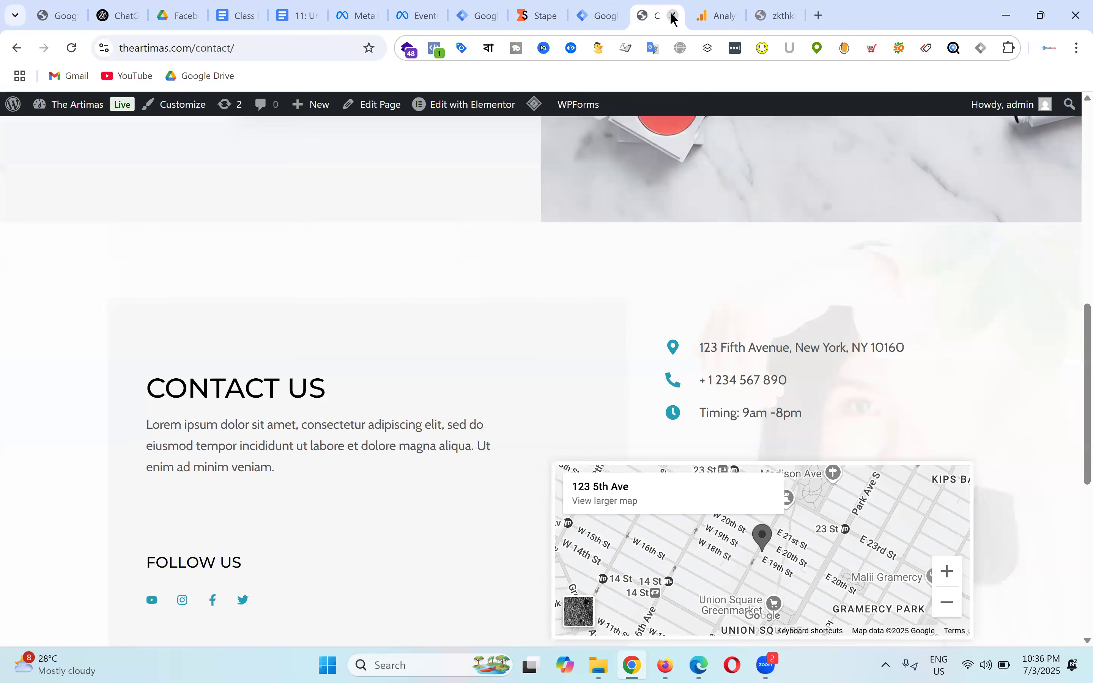
click(471, 7)
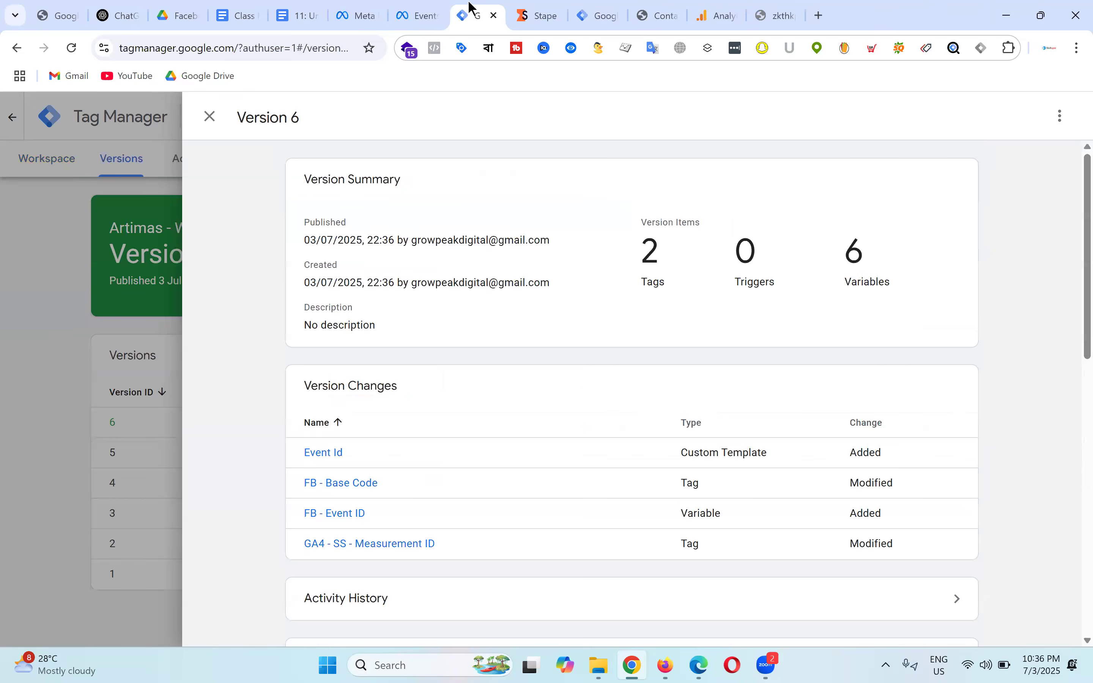
click(197, 125)
click(56, 161)
Step: Publish the Artimas - Server container as Version 5
click(677, 7)
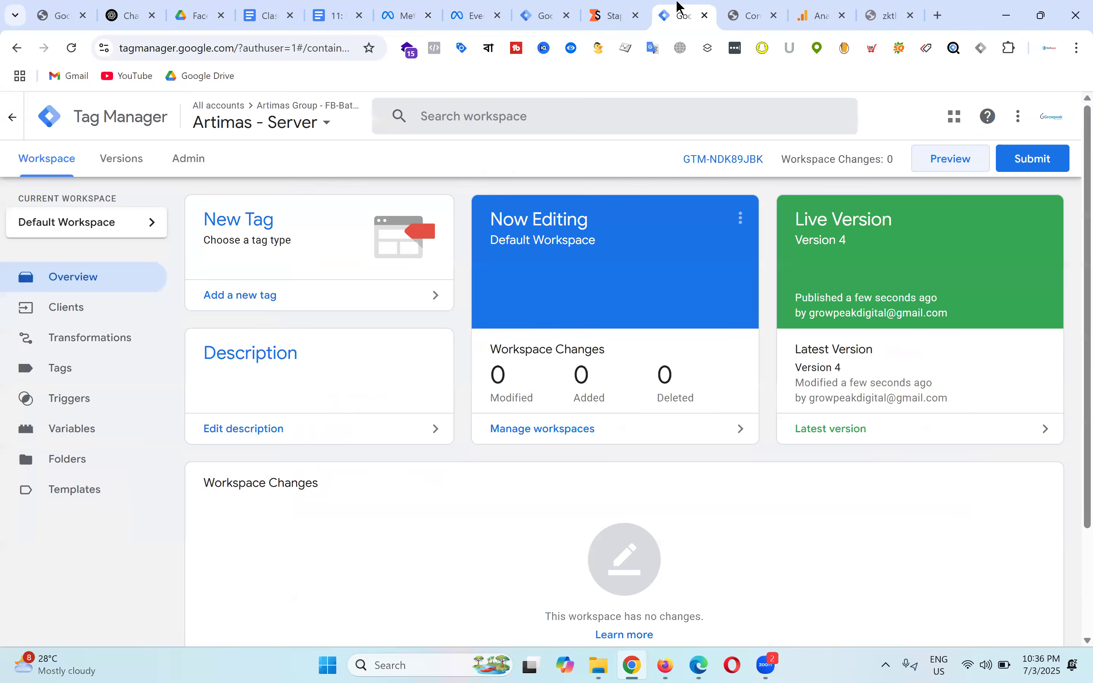
click(1051, 168)
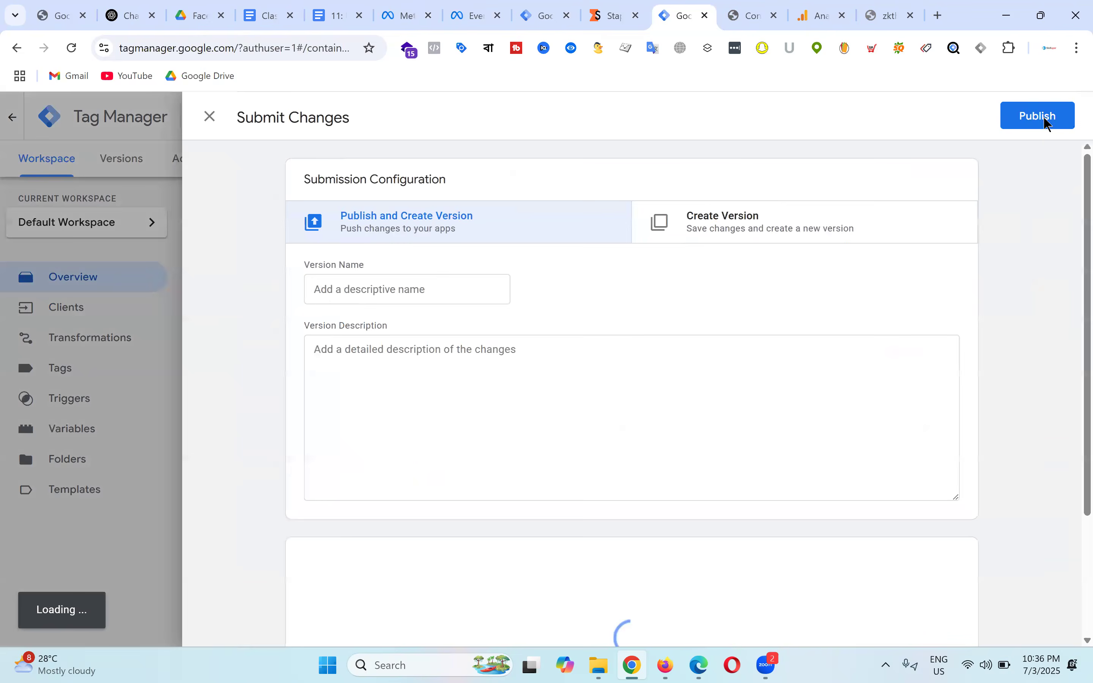
click(1039, 116)
click(732, 560)
Step: Republish the web container as Version 7 and start a server container preview
click(542, 15)
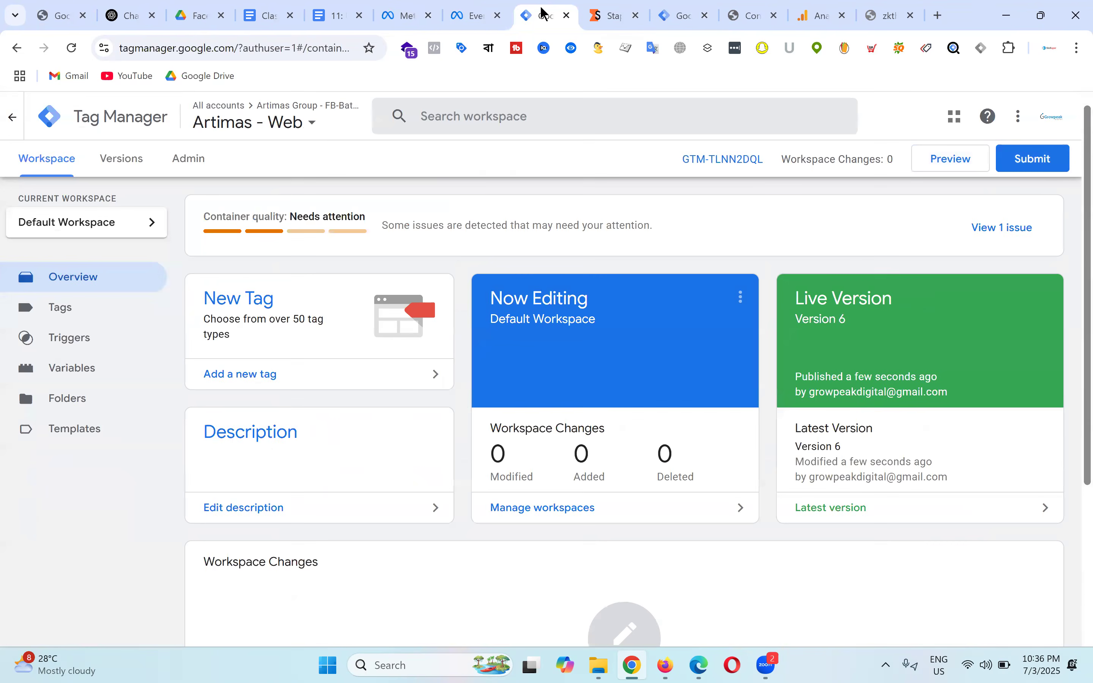
click(1033, 159)
click(1039, 117)
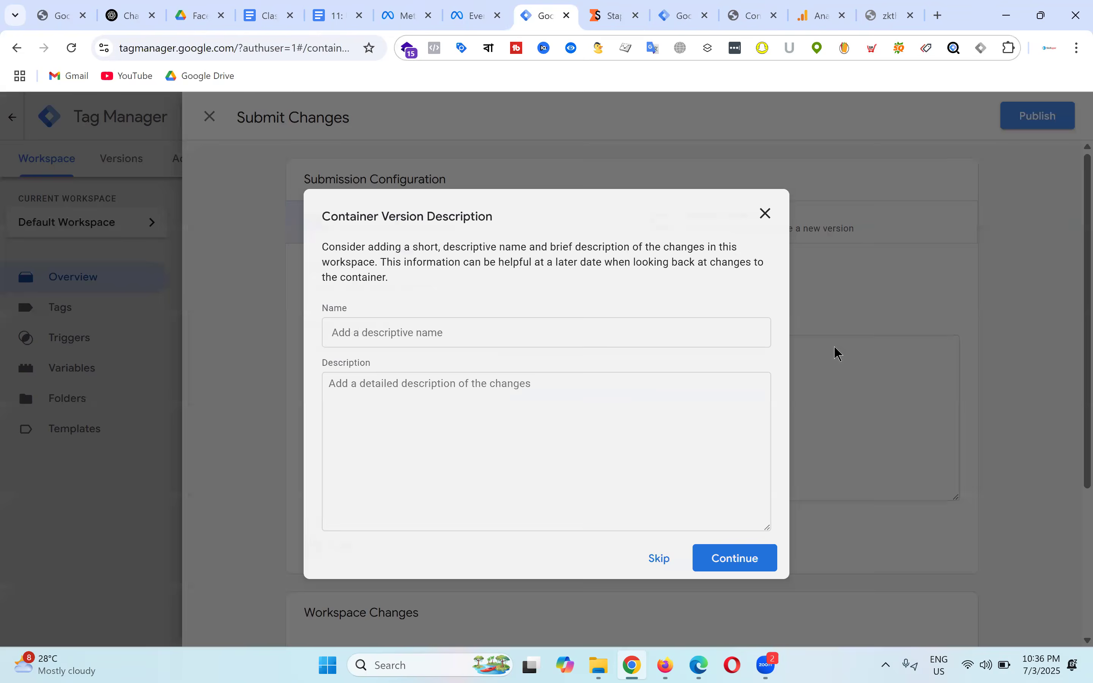
click(759, 553)
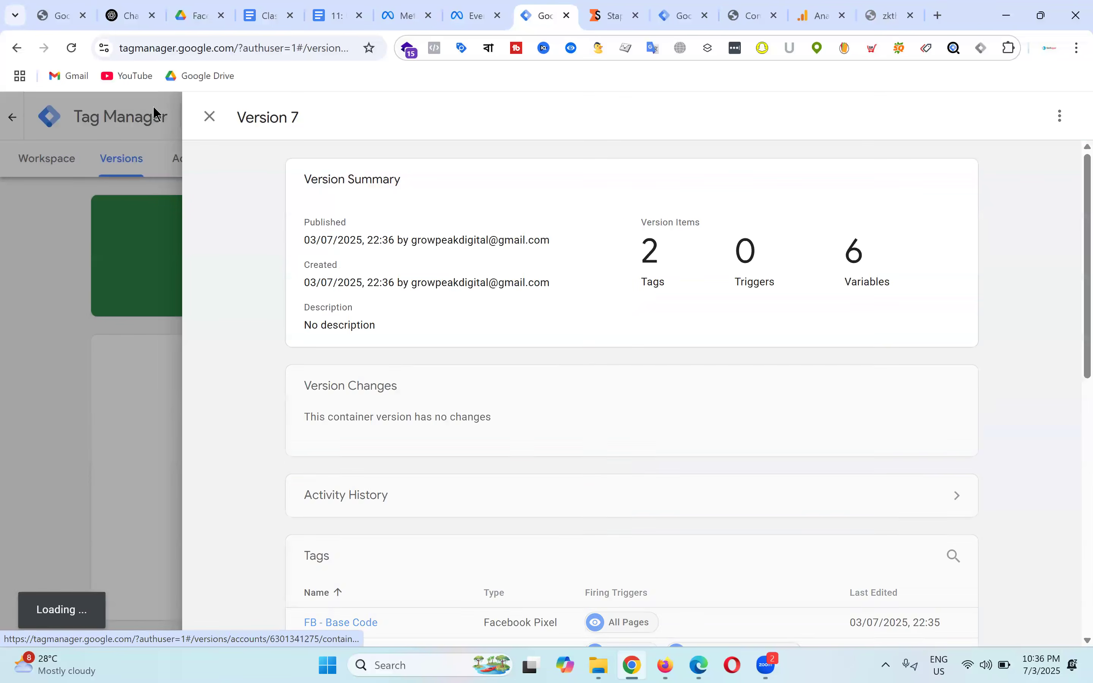
click(209, 119)
click(55, 171)
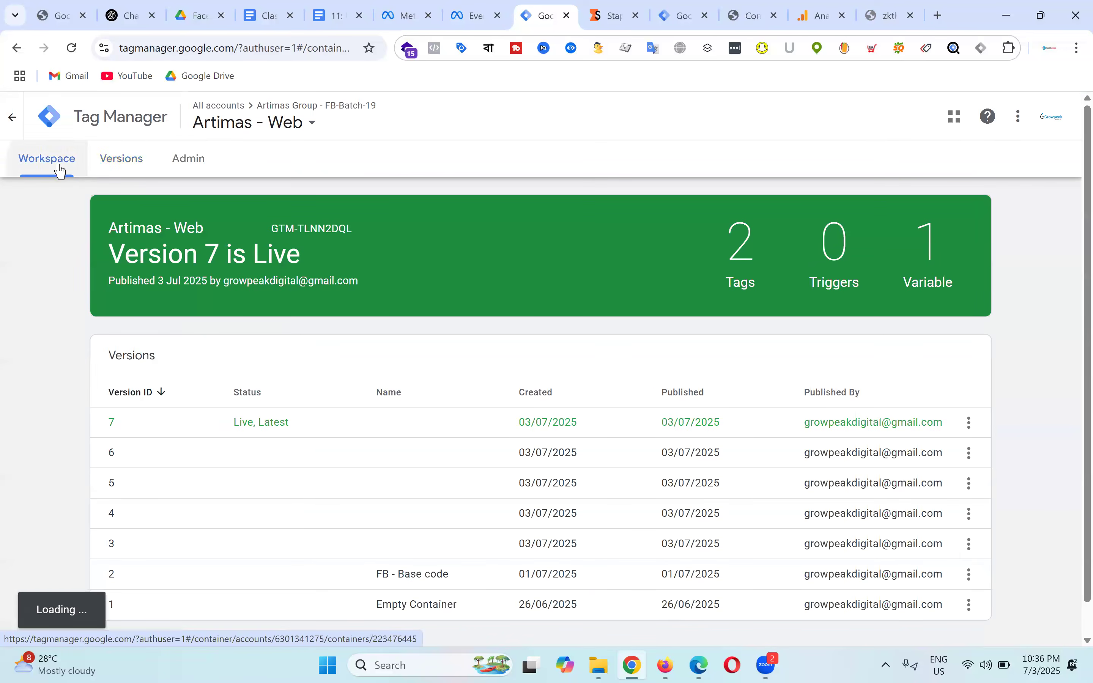
click(689, 10)
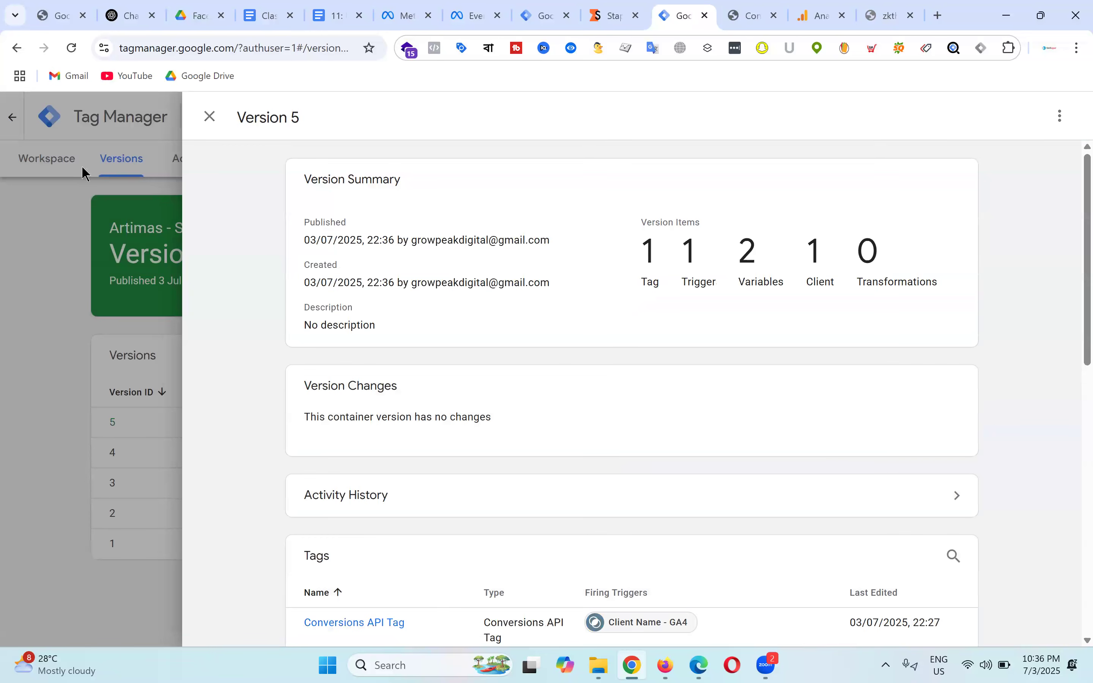
click(62, 162)
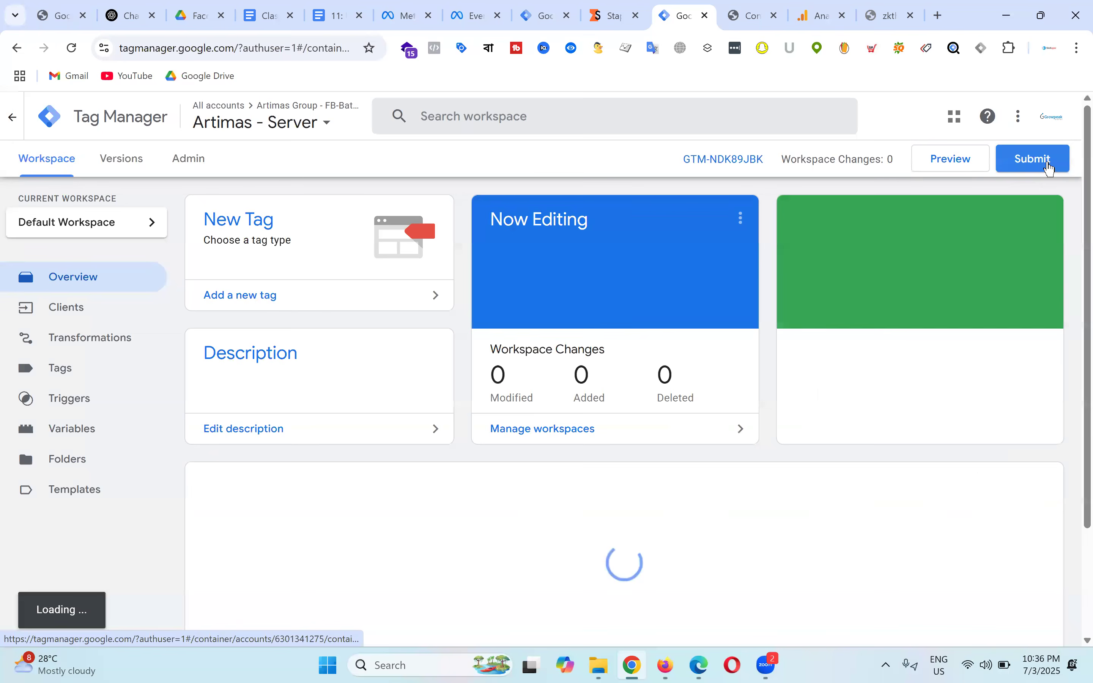
click(955, 164)
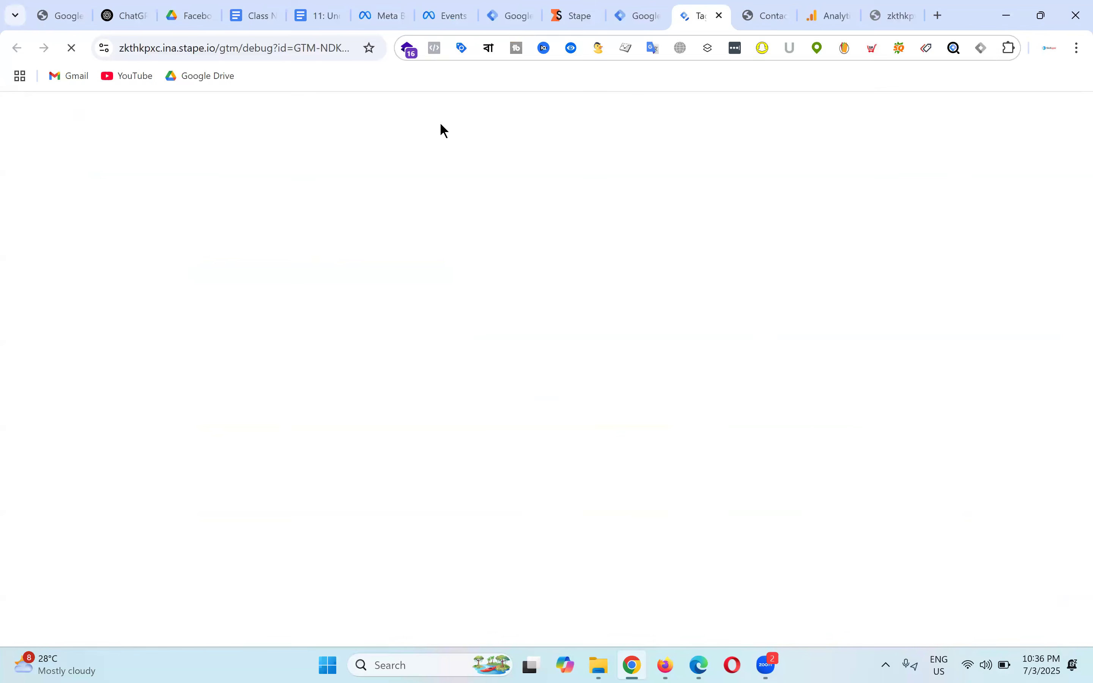
Step: Start the Artimas - Web preview connected to theartimas.com
click(502, 14)
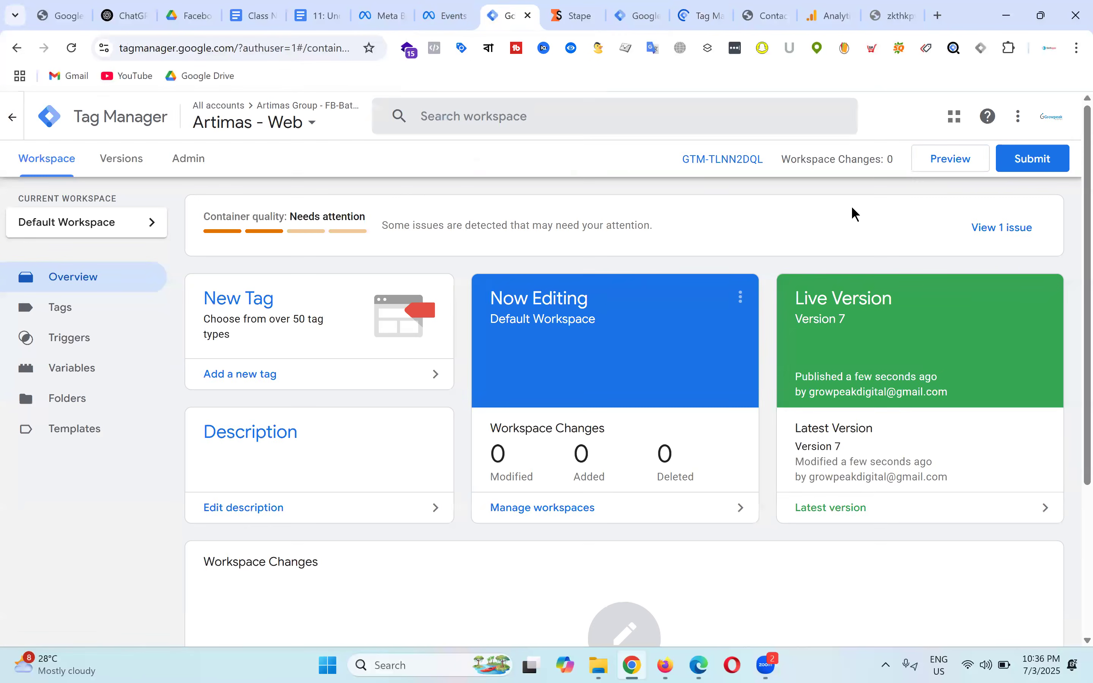
click(955, 164)
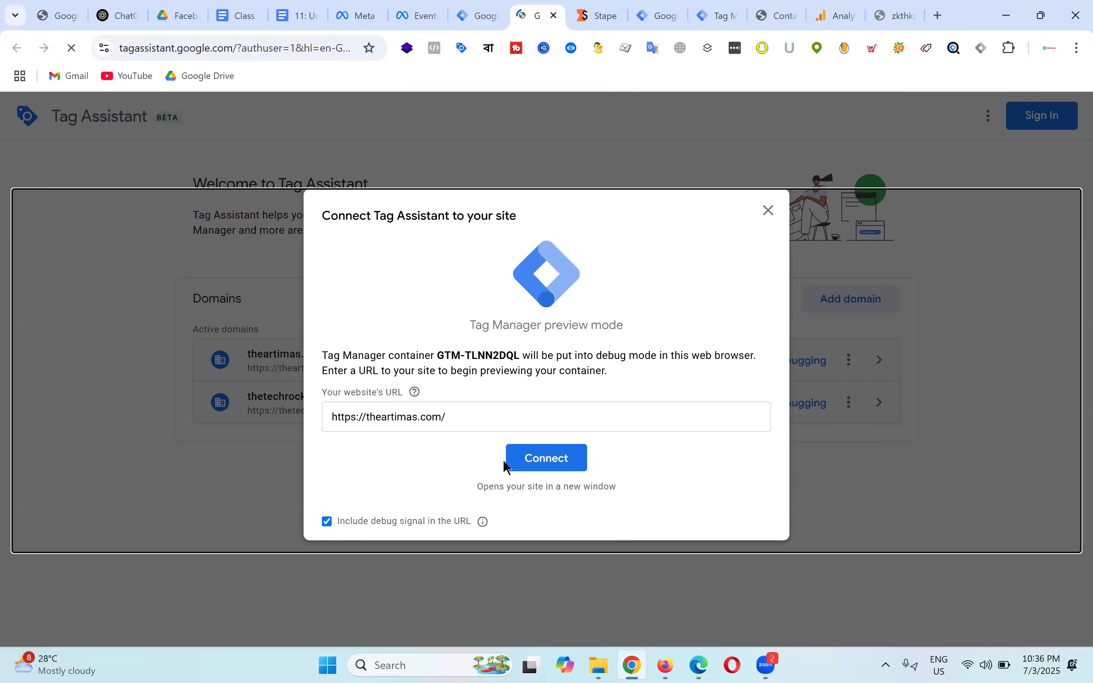
click(547, 461)
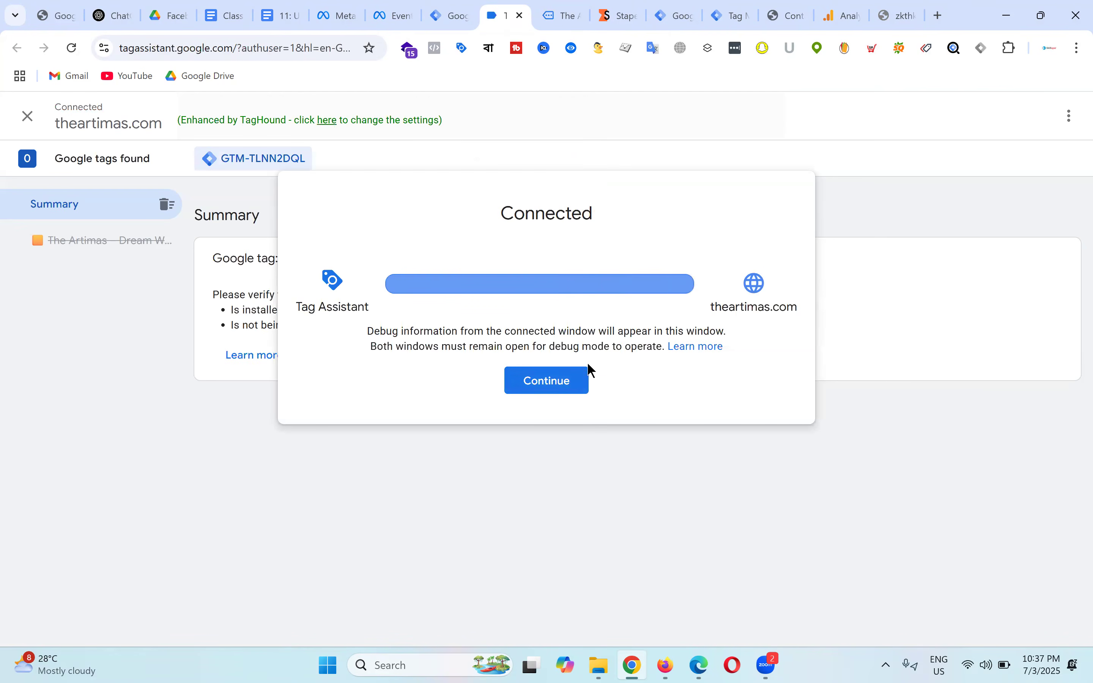
click(578, 386)
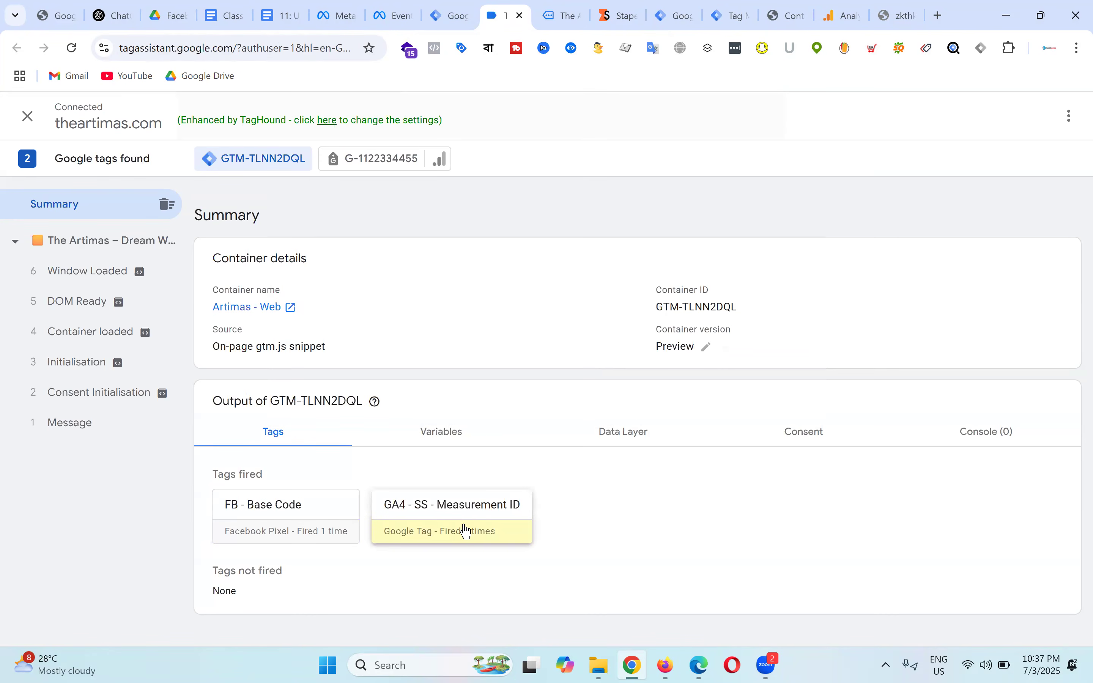
click(572, 13)
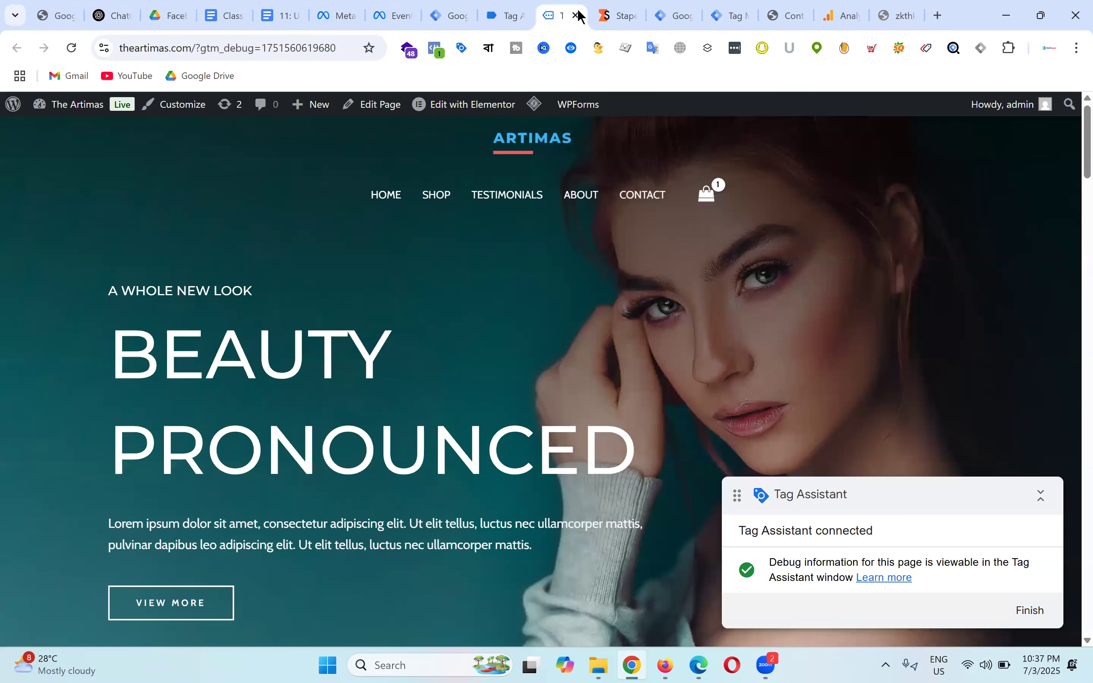
Step: Inspect the twice-fired Conversions API Tag in server debug, then check Meta's new Server PageViews
click(677, 12)
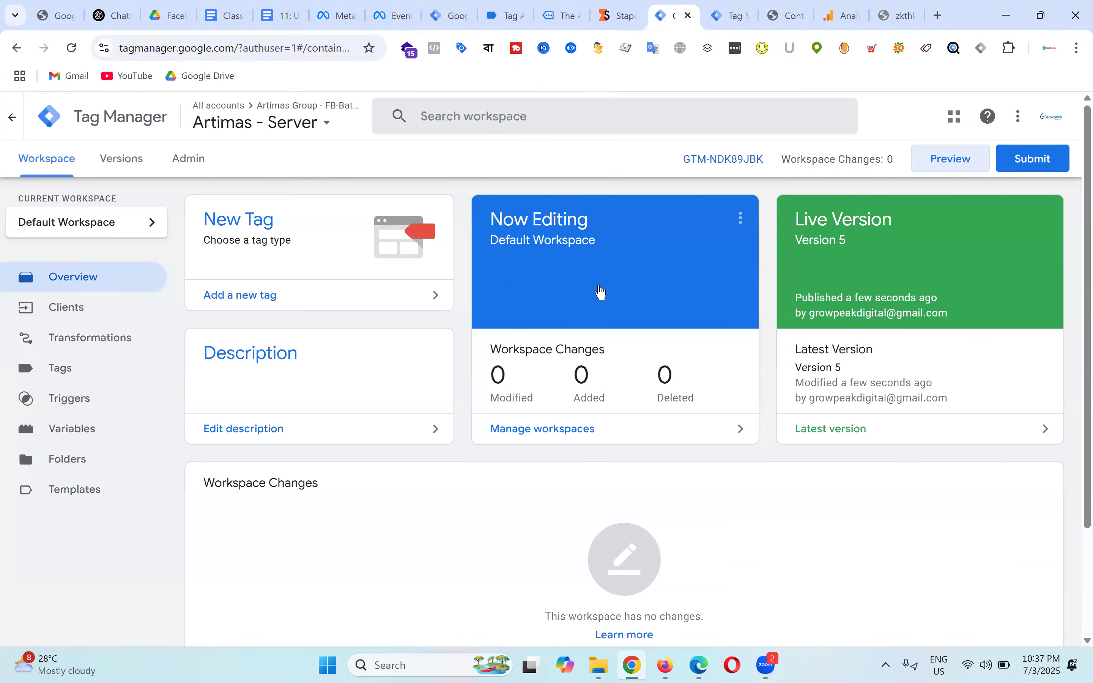
click(731, 8)
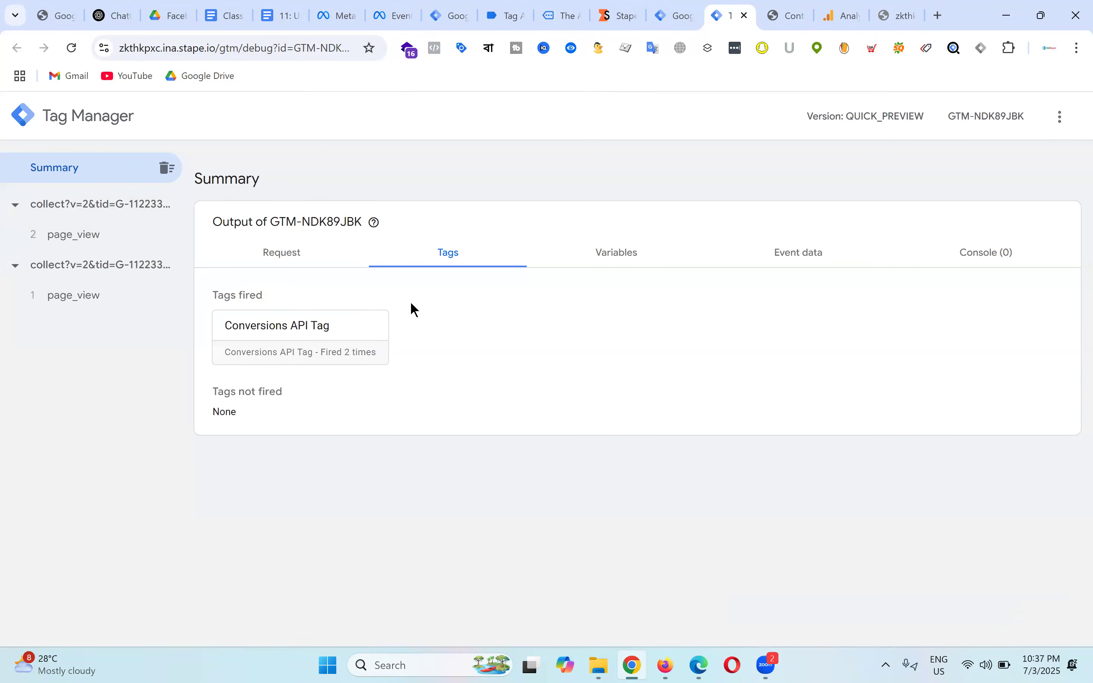
click(332, 339)
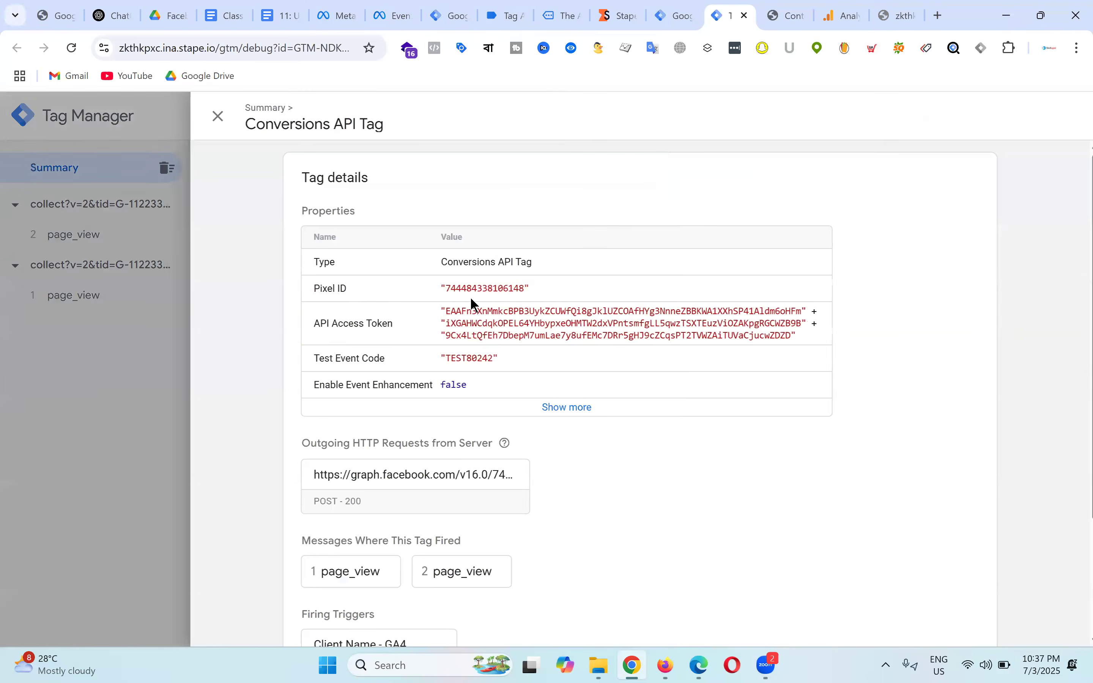
scroll(520, 277, down, 3)
scroll(613, 426, up, 3)
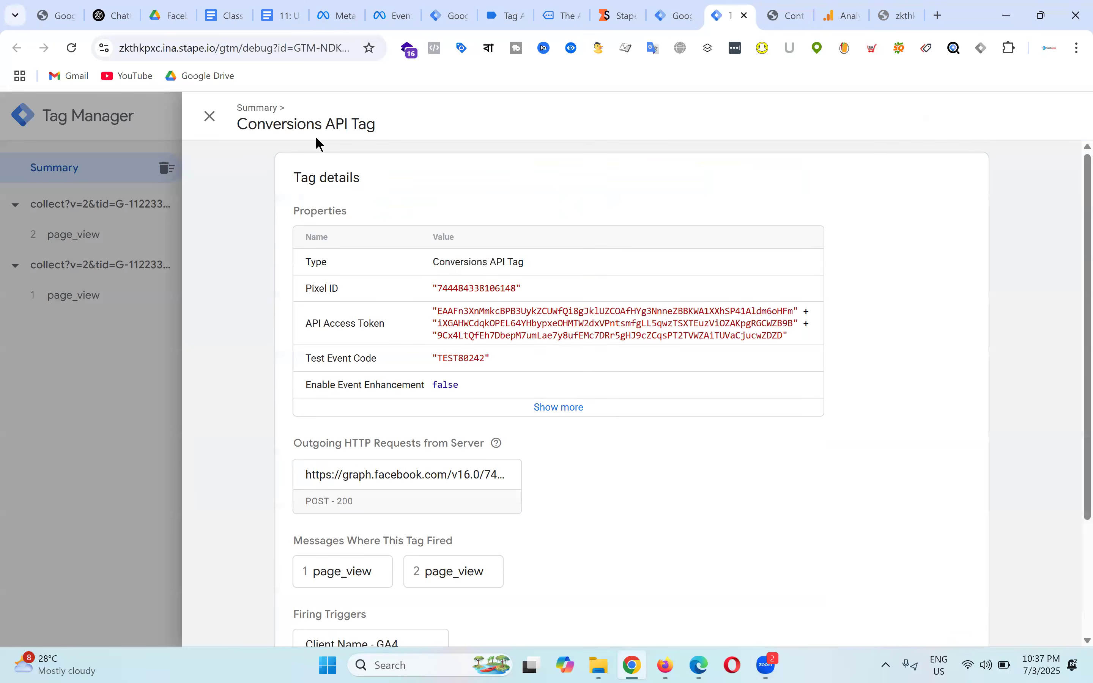
click(209, 116)
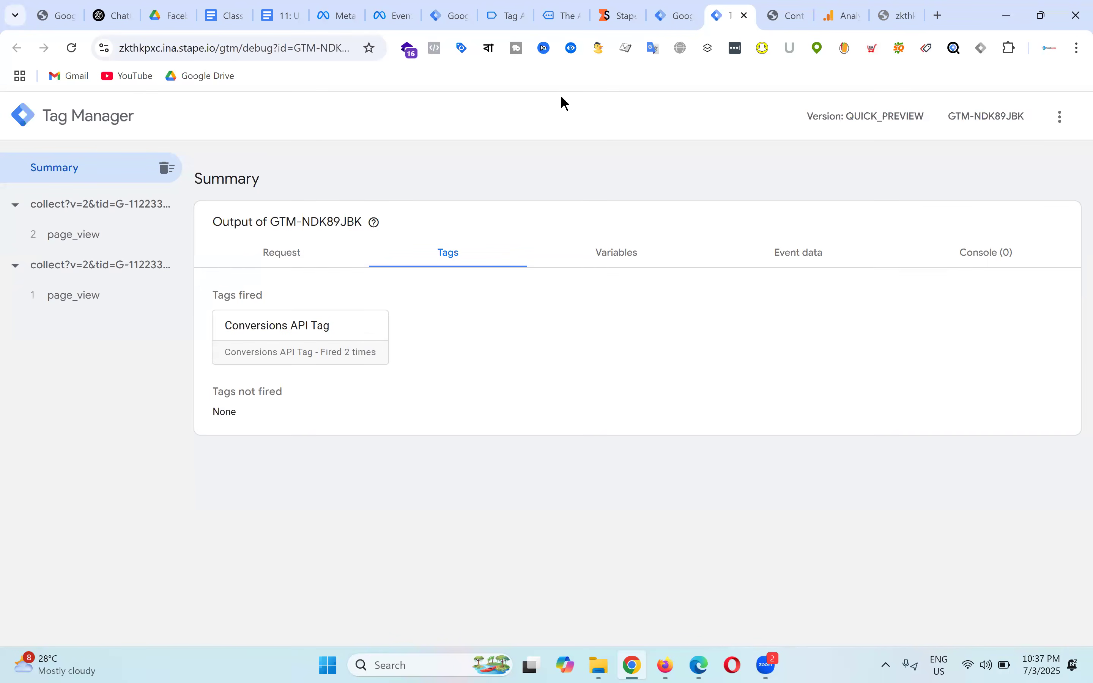
click(793, 258)
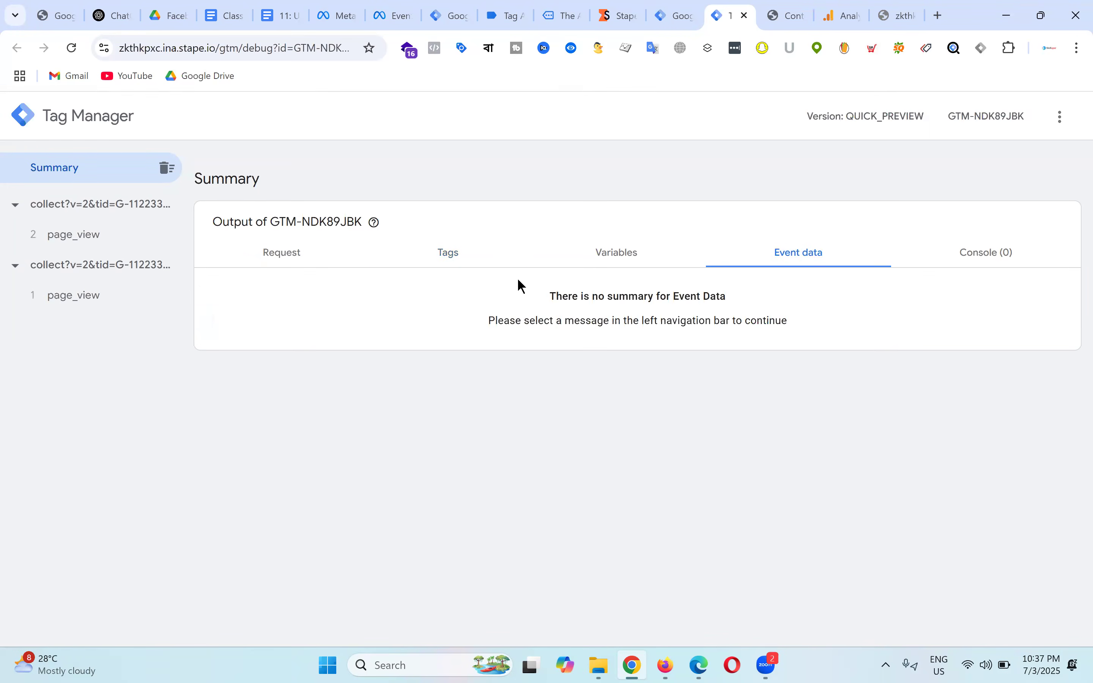
click(447, 254)
click(357, 347)
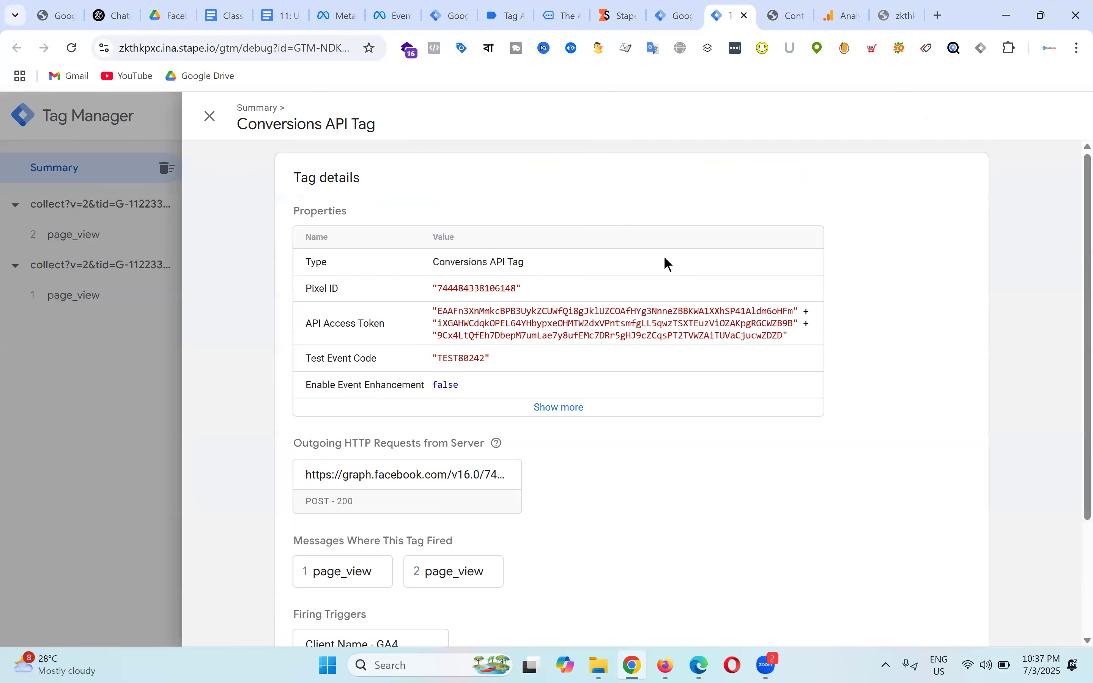
click(207, 117)
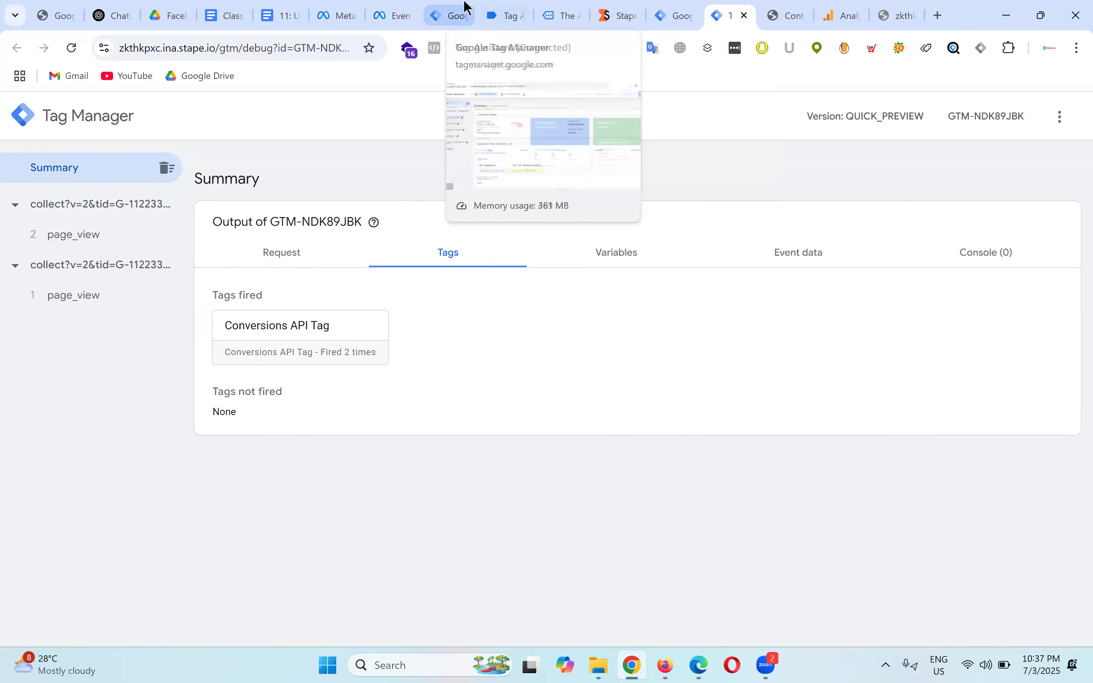
click(397, 13)
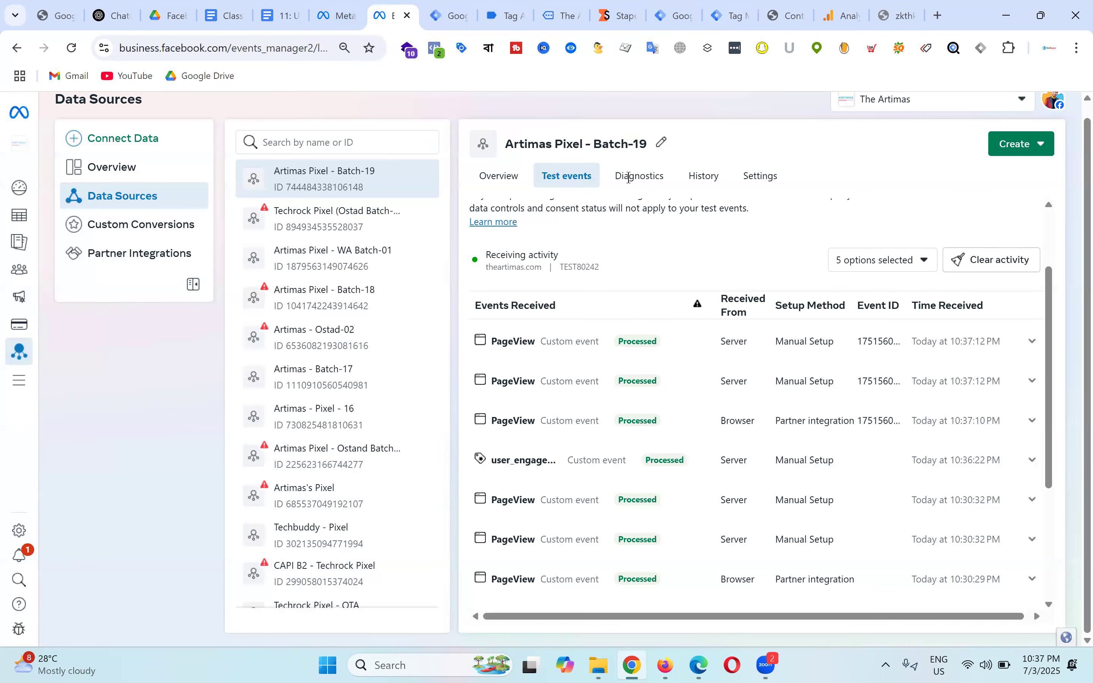
Step: Clear and confirm clearing the existing test event activity in Meta Events Manager
scroll(908, 377, down, 5)
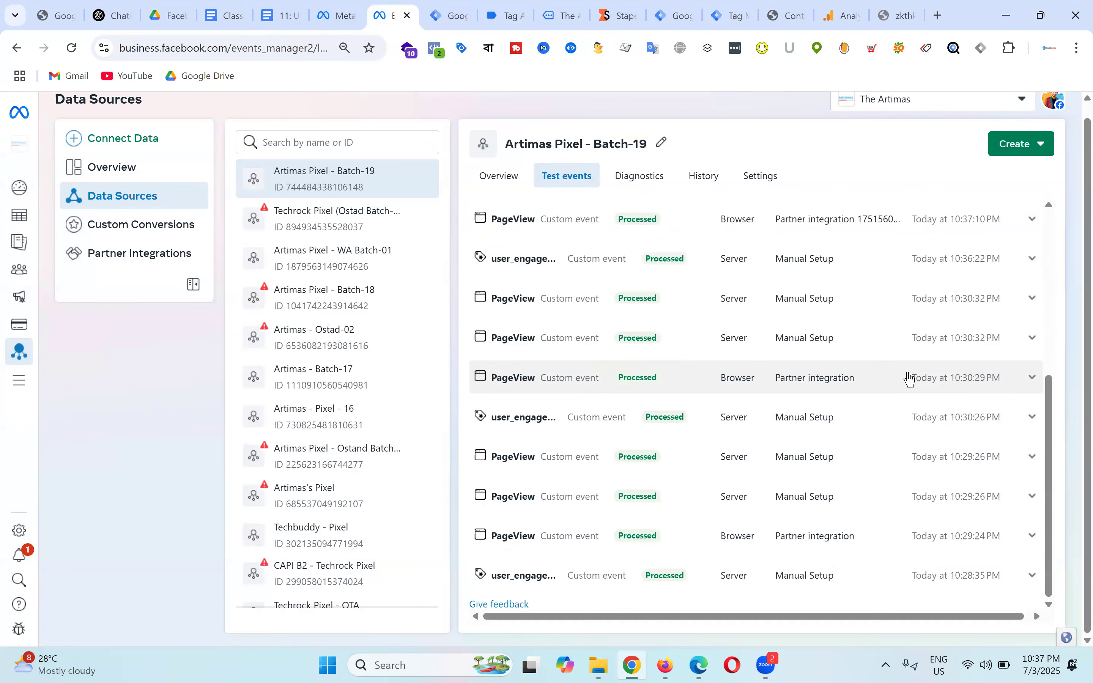
scroll(935, 457, up, 5)
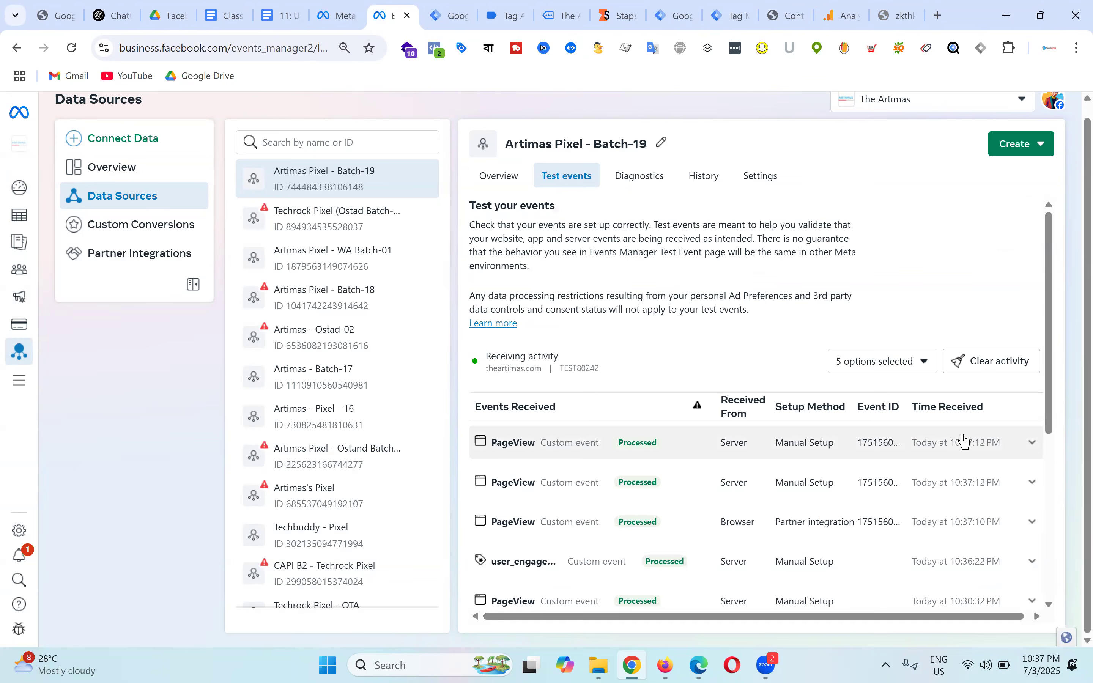
click(1005, 365)
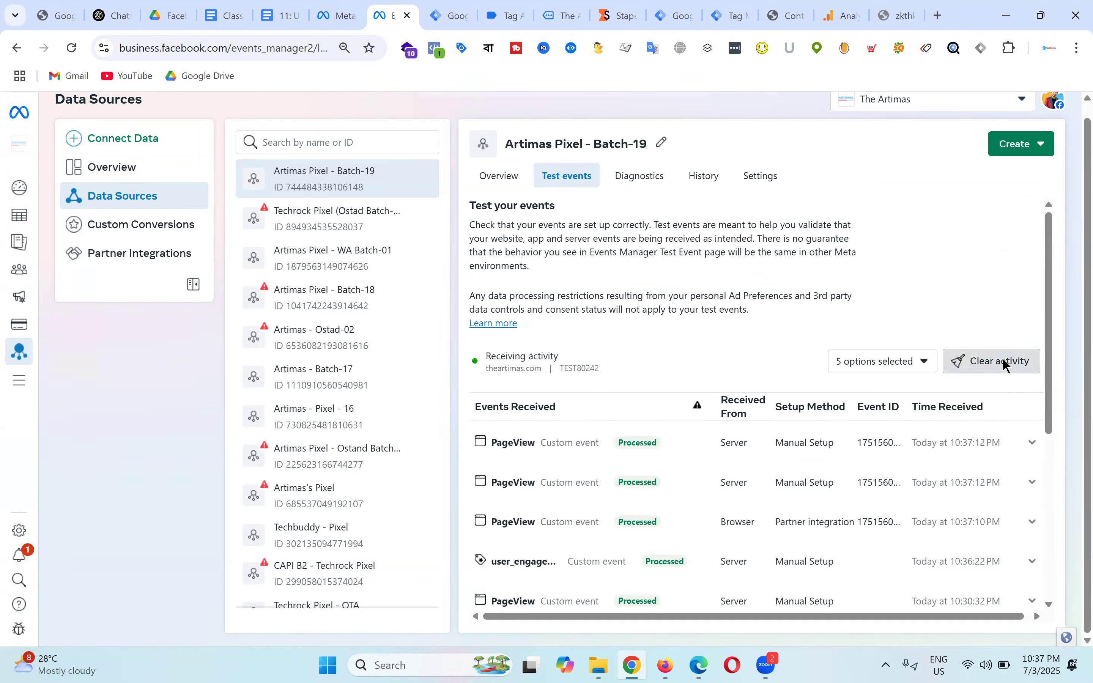
click(713, 343)
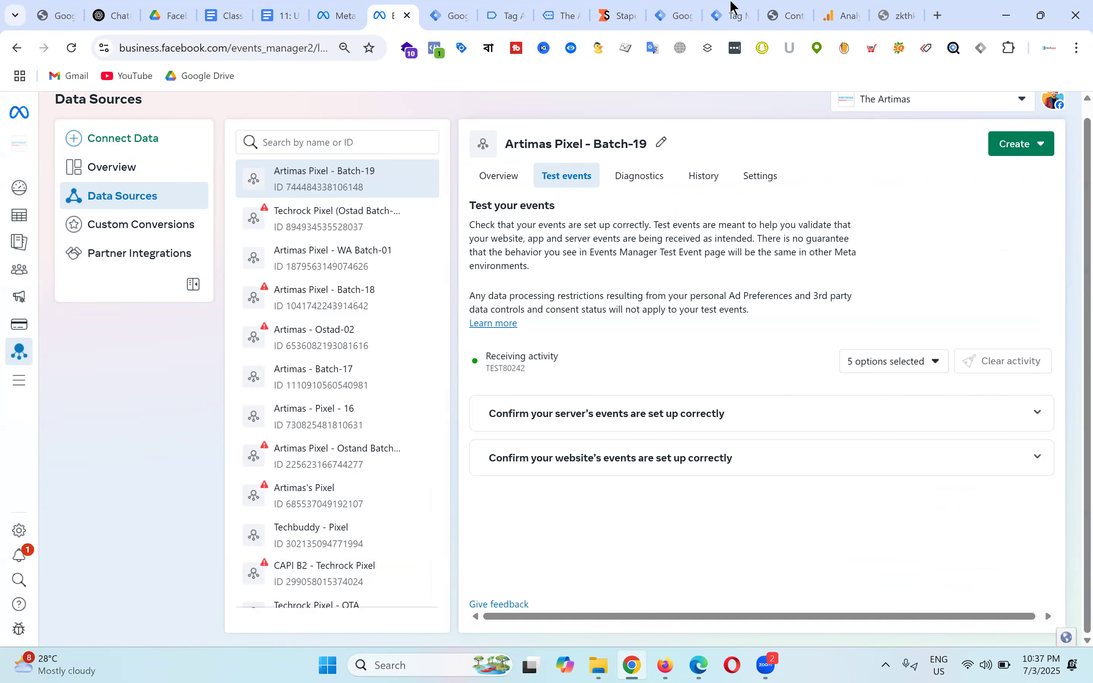
Step: Open the Shaving Kit product page in debug mode, check server firings, and review test events
click(506, 14)
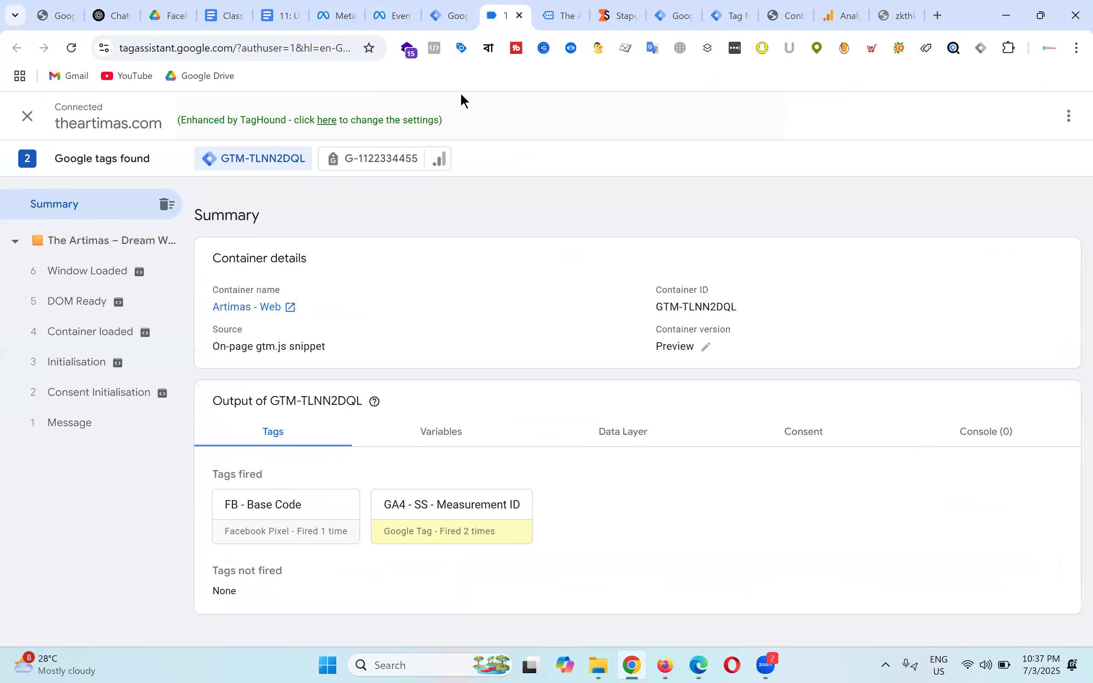
click(563, 13)
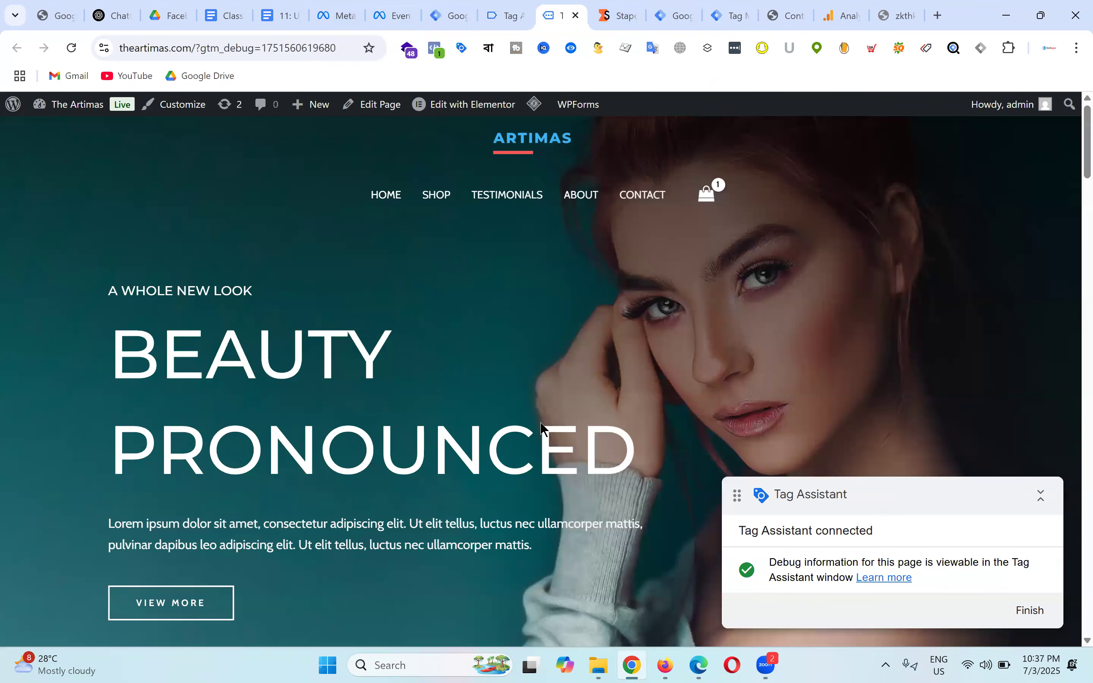
scroll(497, 441, down, 10)
click(615, 276)
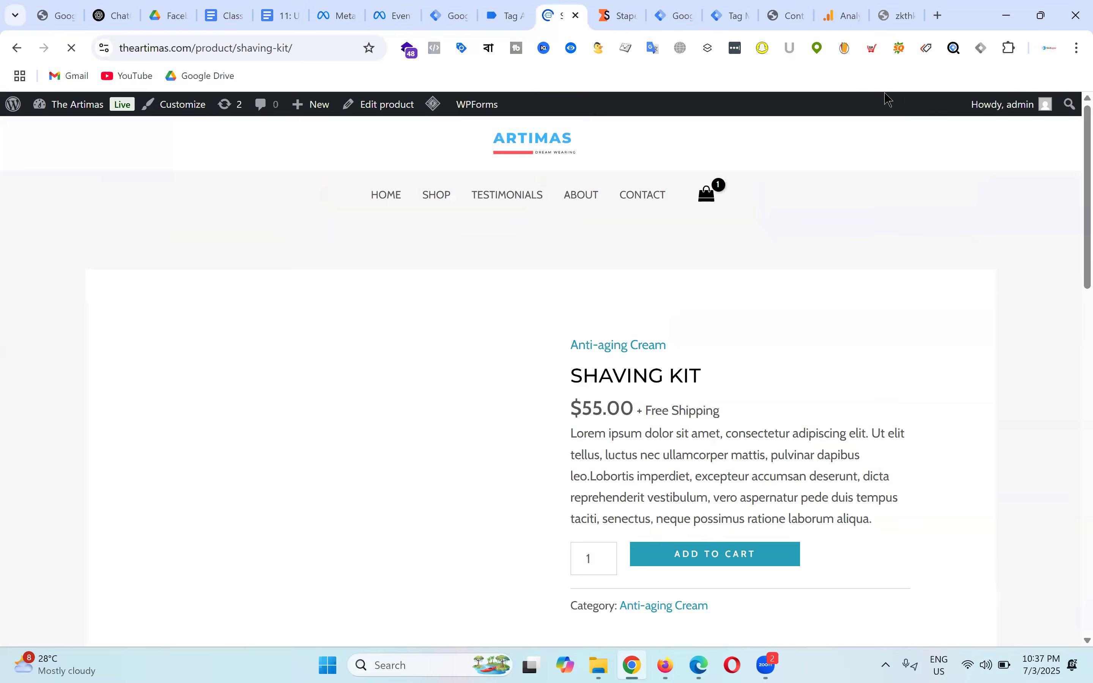
click(738, 8)
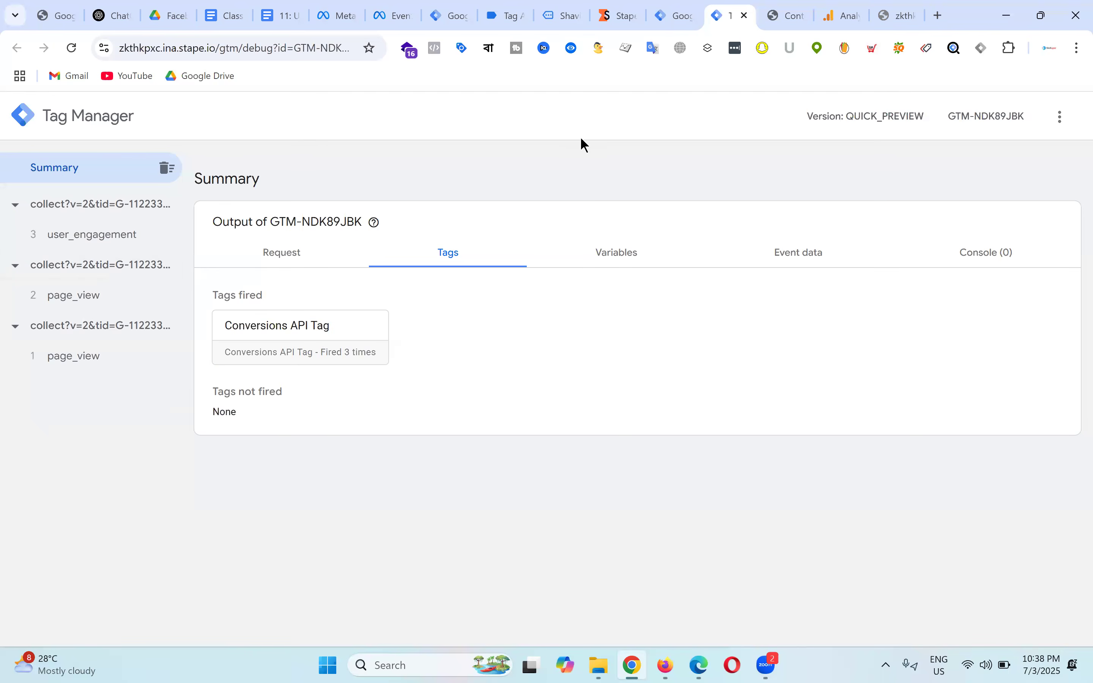
click(393, 9)
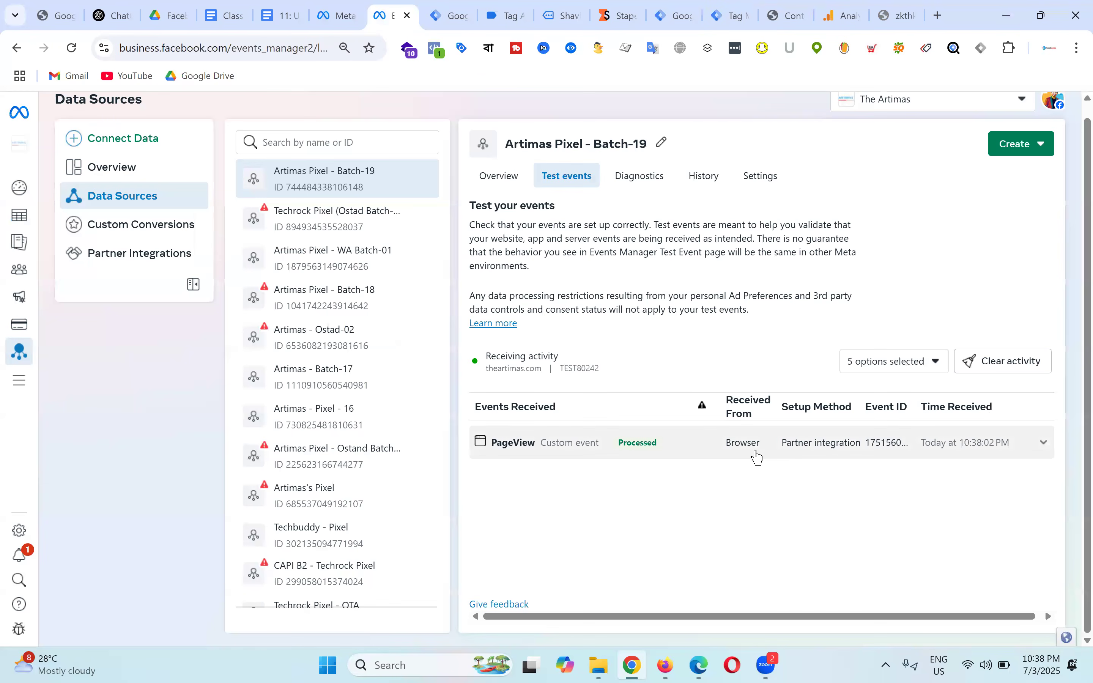
drag(846, 615, 737, 577)
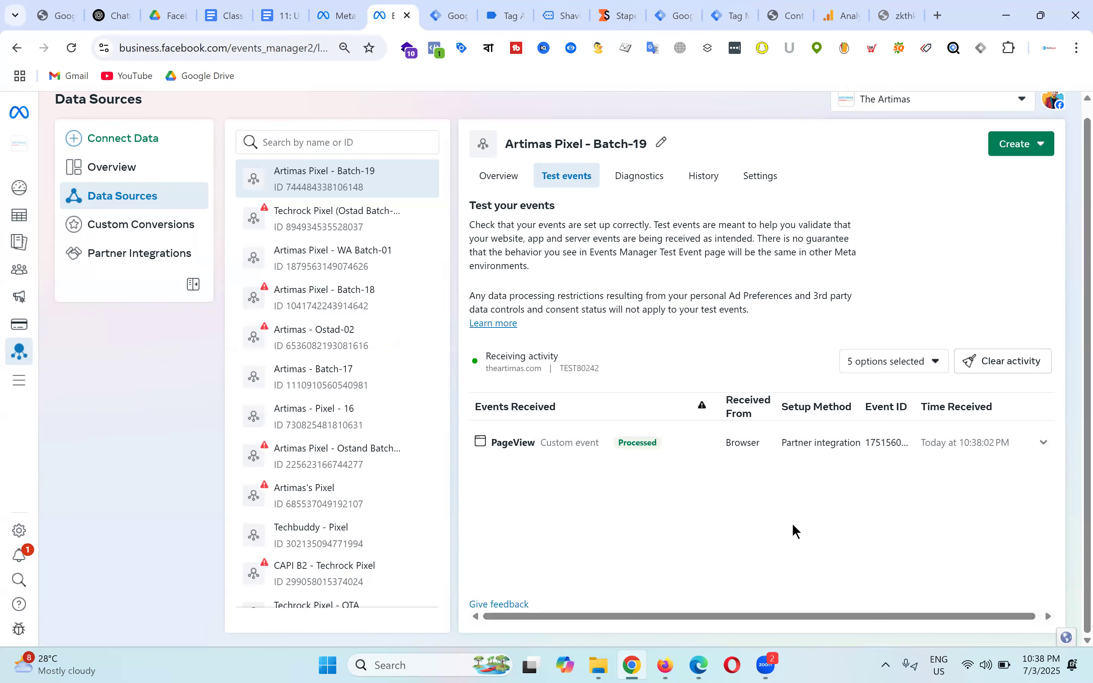
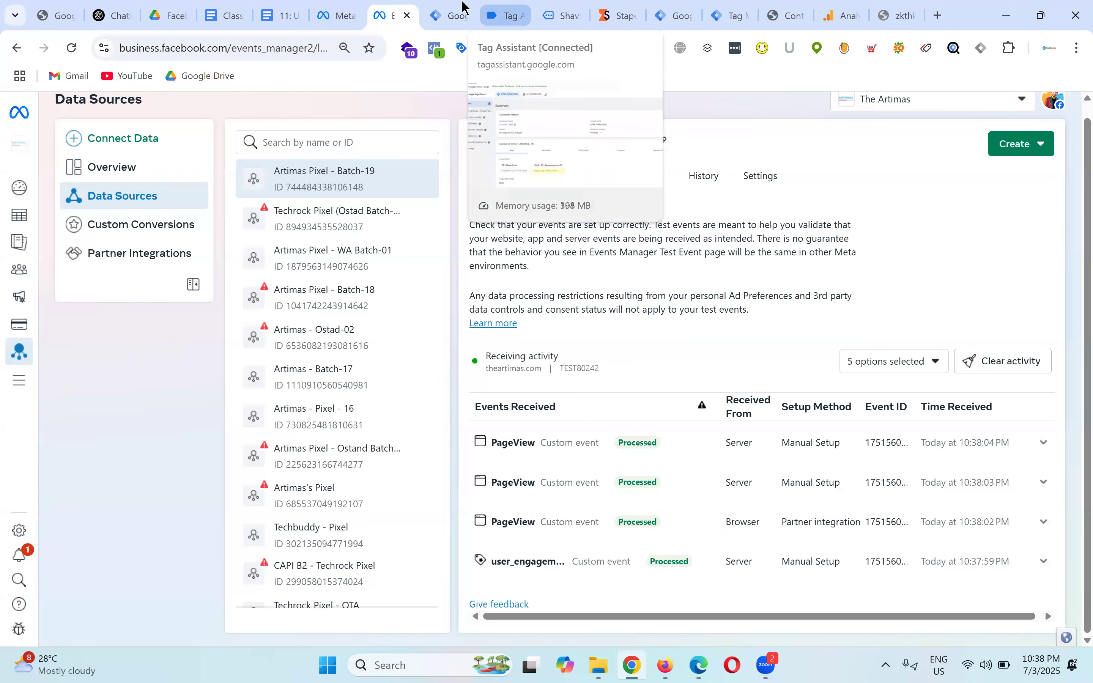
Step: Return from Events Manager to the Artimas - Web container overview in Google Tag Manager
click(445, 15)
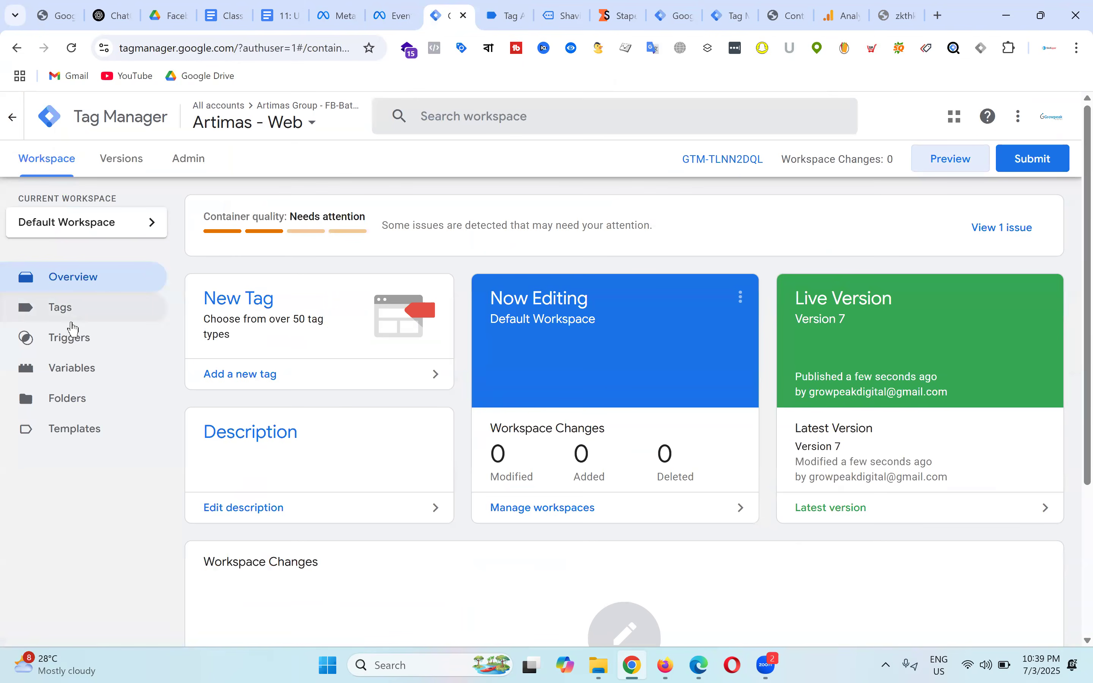
Step: Remove the Initialization - All Pages trigger from GA4 - SS - Measurement ID, keeping All Pages, and save
click(82, 313)
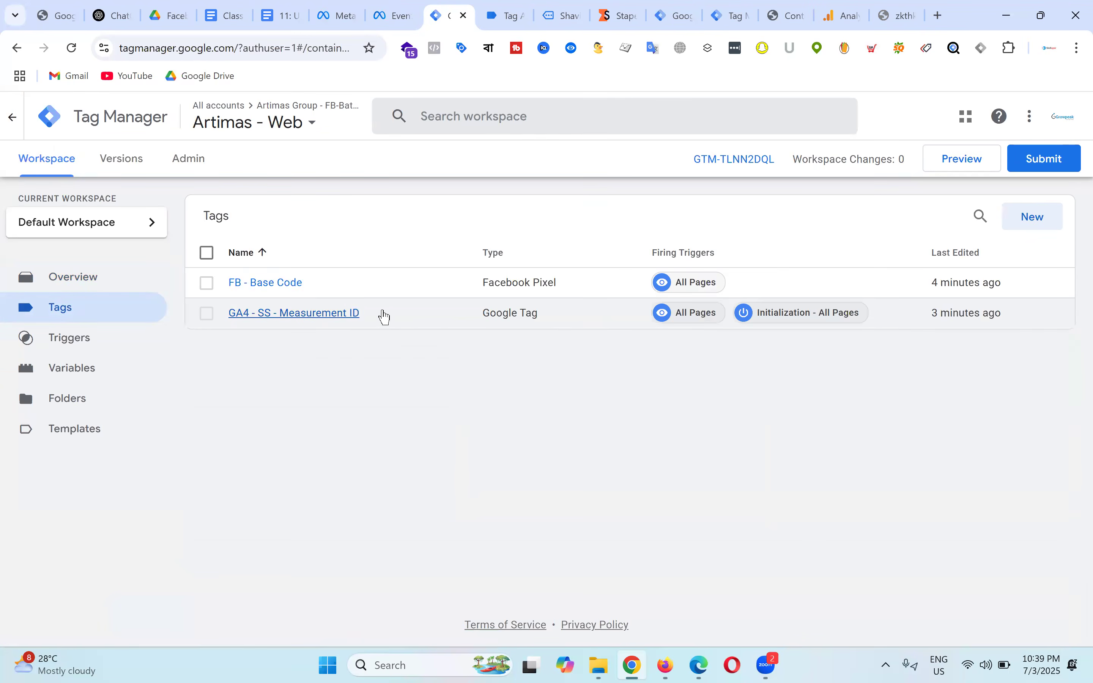
click(341, 313)
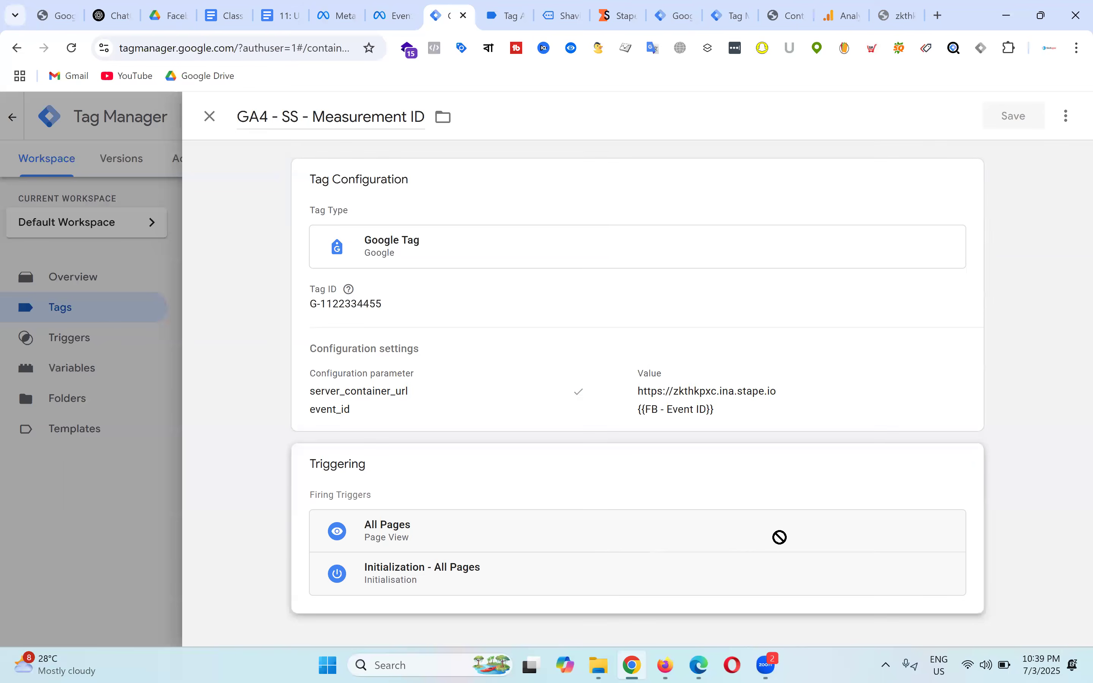
click(771, 491)
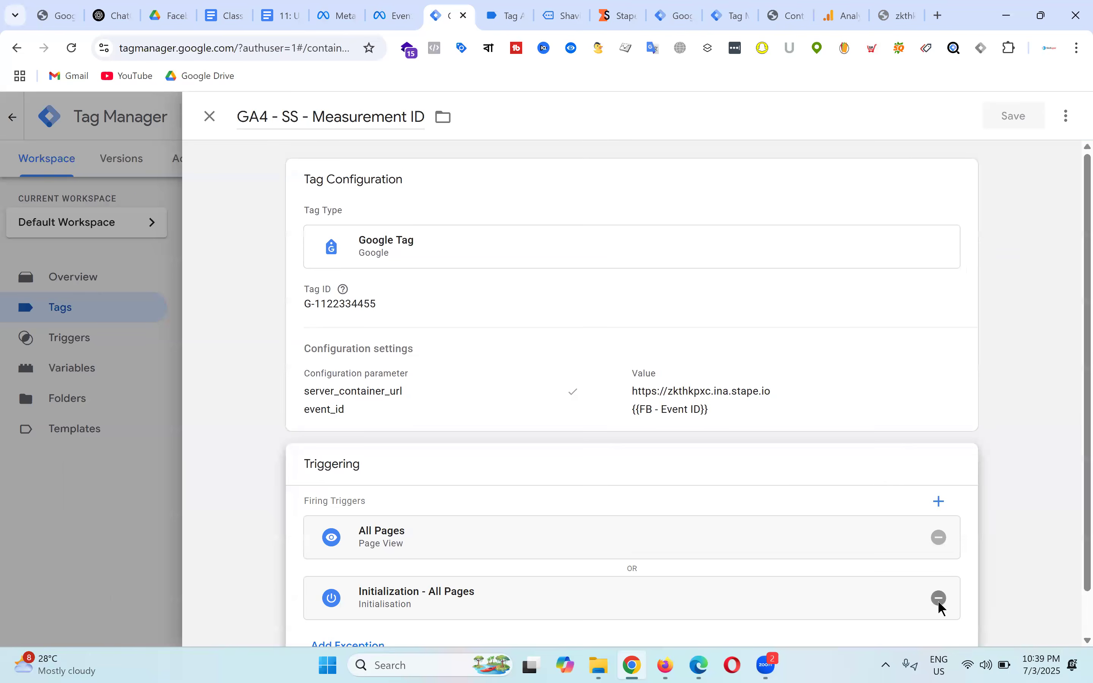
click(940, 599)
click(1014, 126)
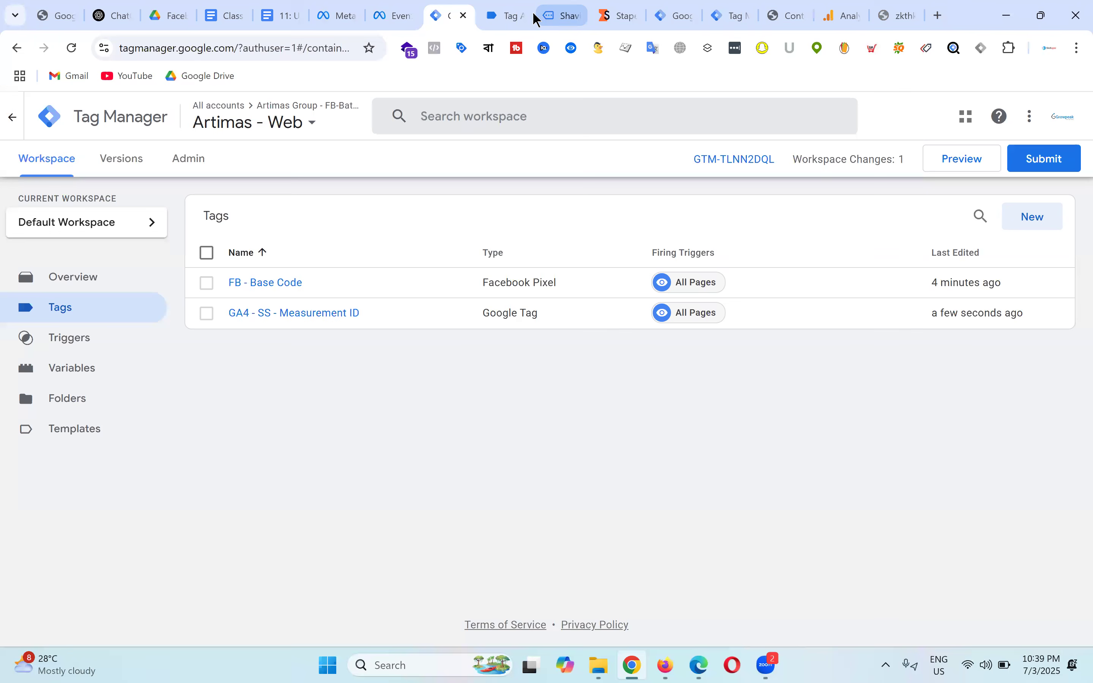
click(508, 9)
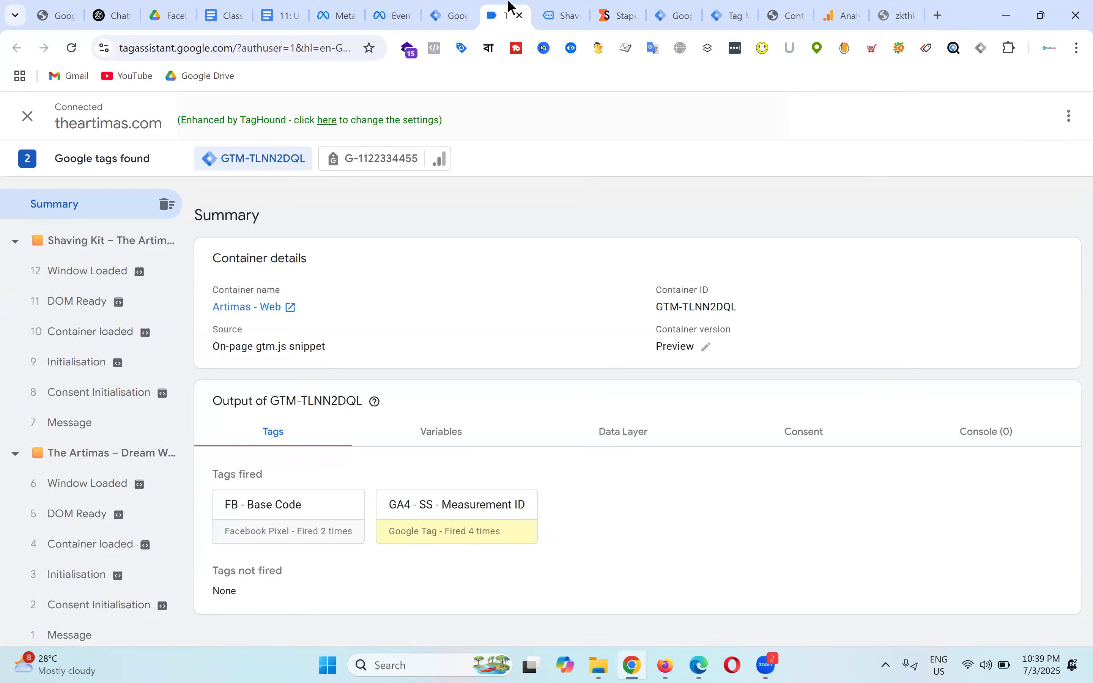
Step: Visit the store's home page and check the new browser PageView in Meta test events
click(563, 9)
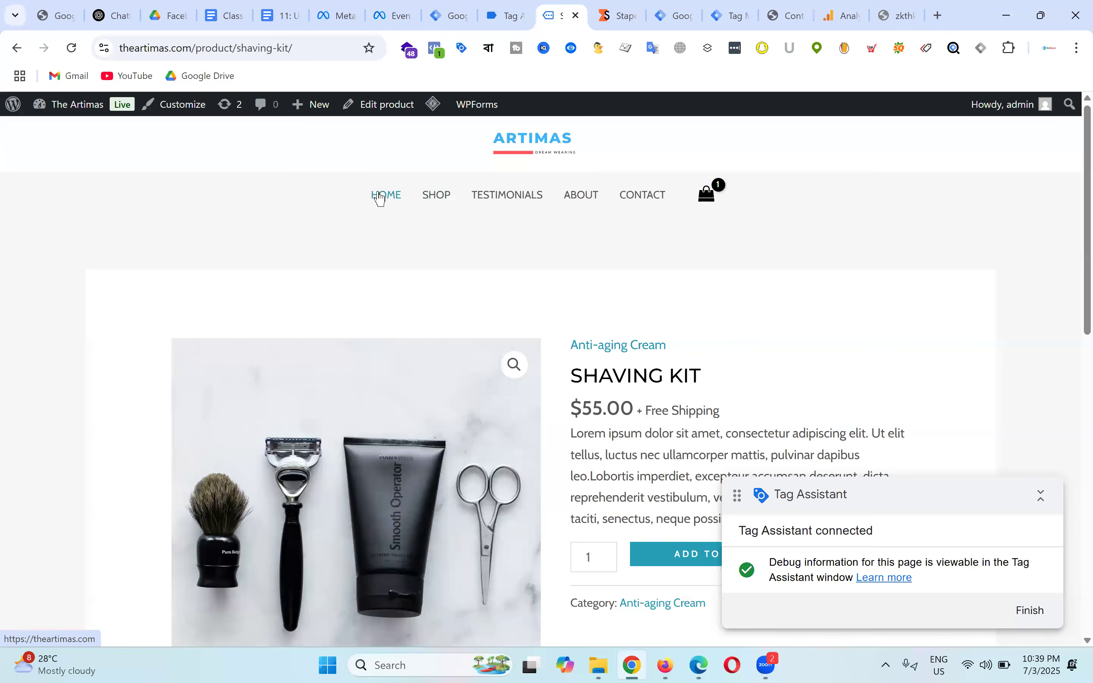
click(381, 198)
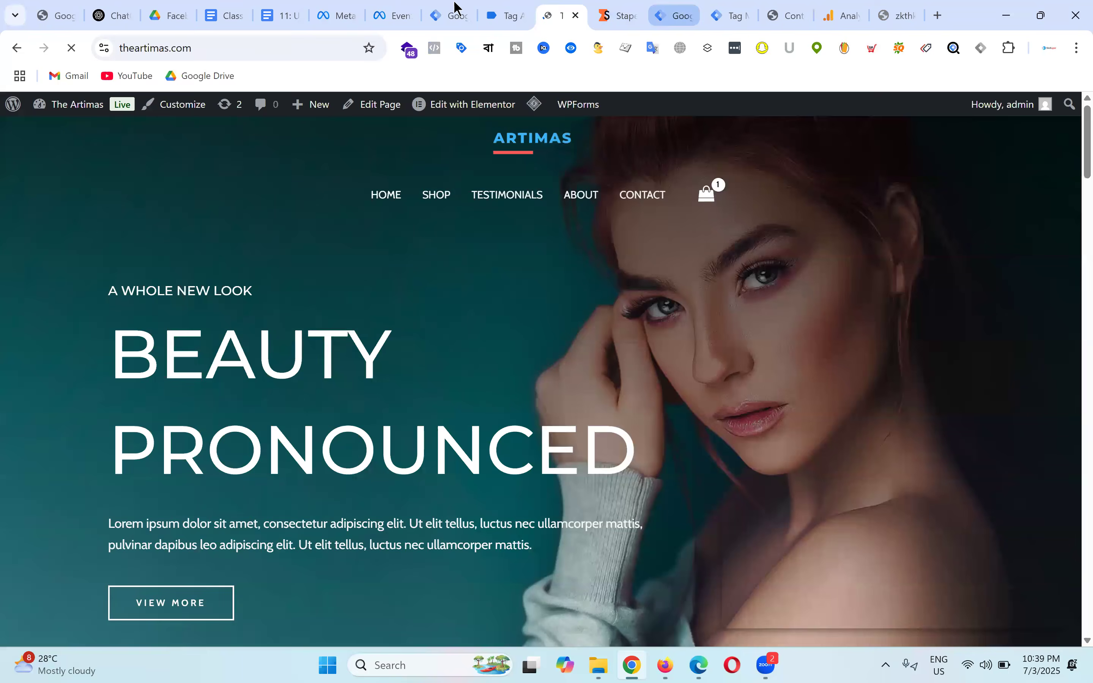
click(392, 13)
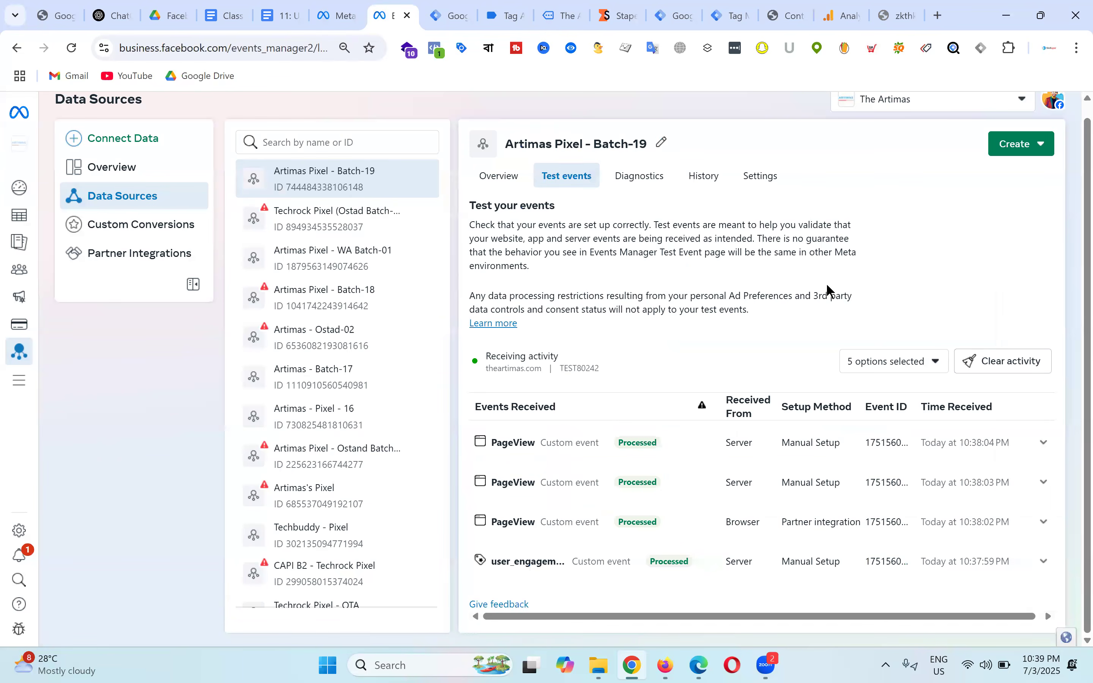
scroll(843, 393, down, 1)
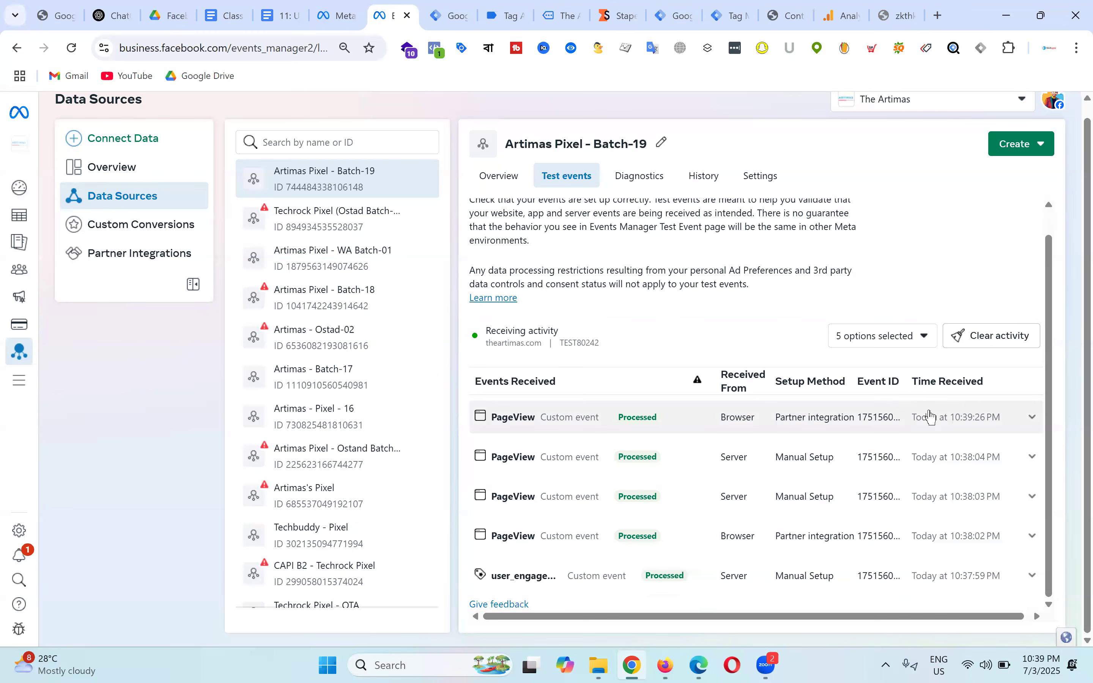
Step: Clear the test event activity in Events Manager and return to the GTM tags list
click(1007, 337)
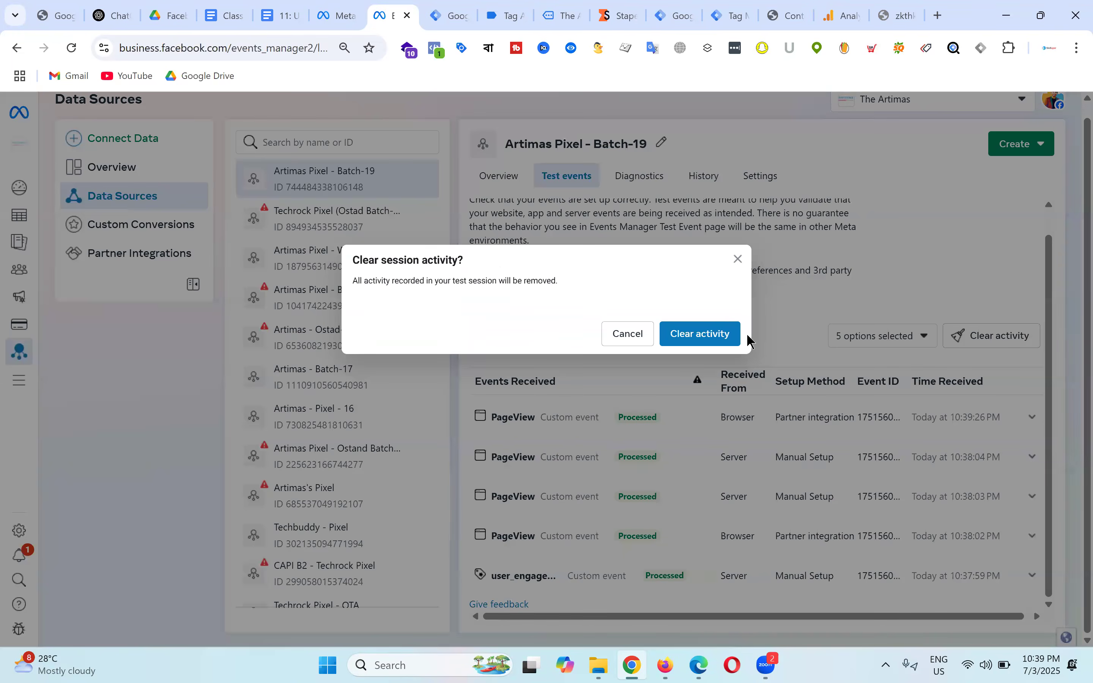
click(670, 336)
click(437, 14)
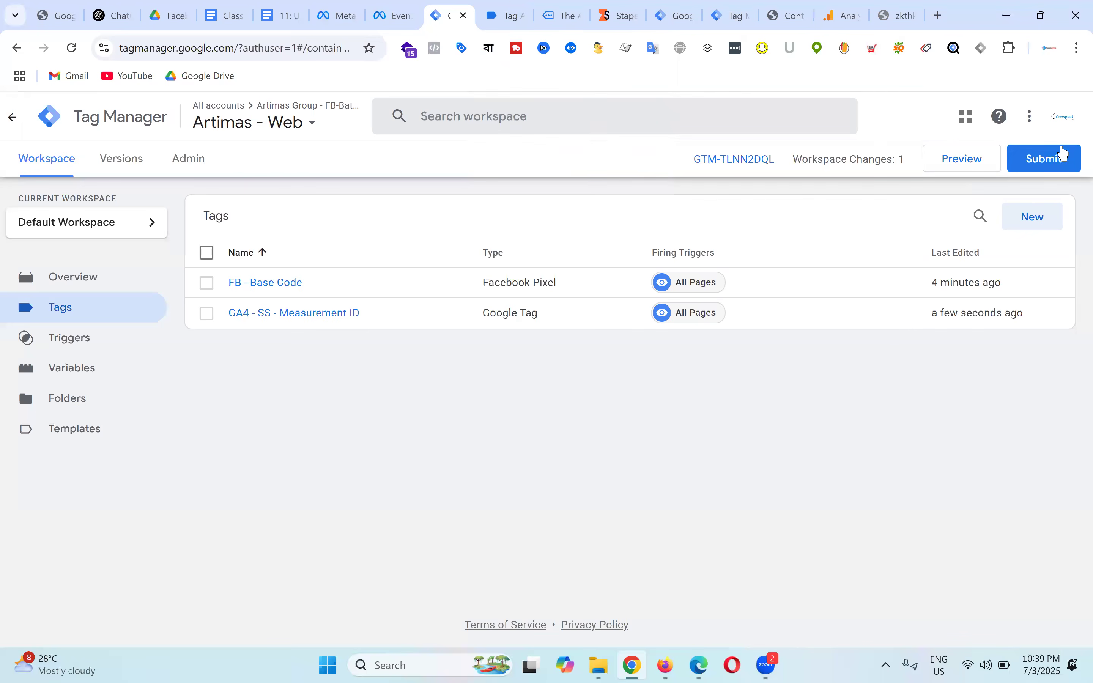
Step: Publish the trigger change as Version 8 of Artimas - Web without a description
click(1053, 156)
click(1040, 128)
click(748, 562)
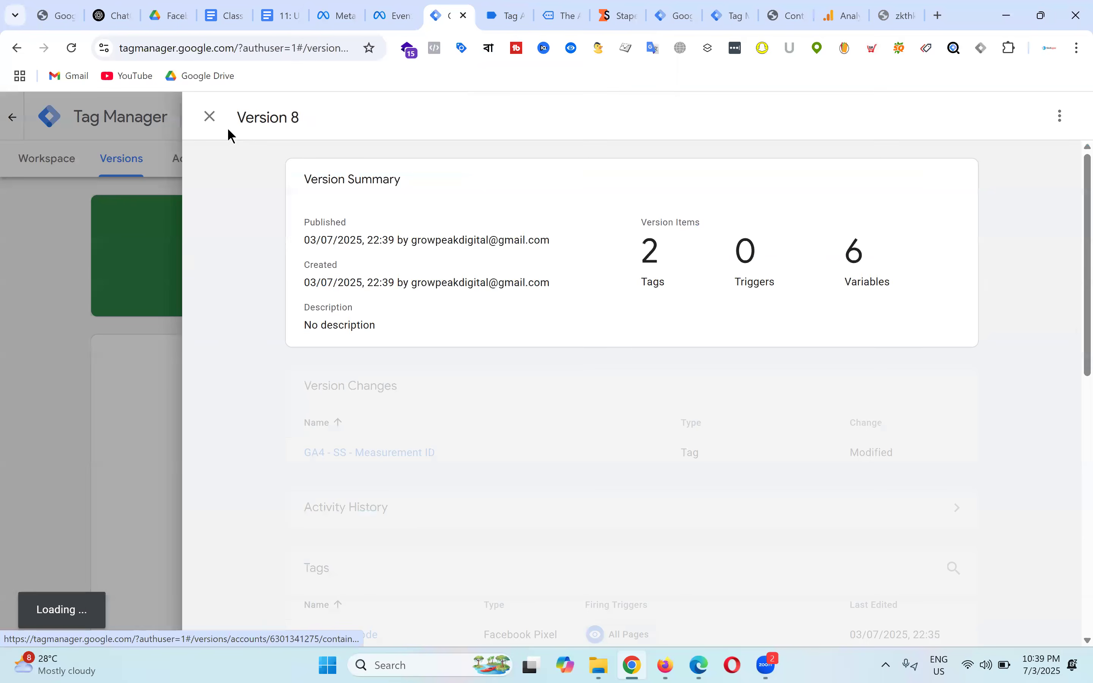
click(205, 119)
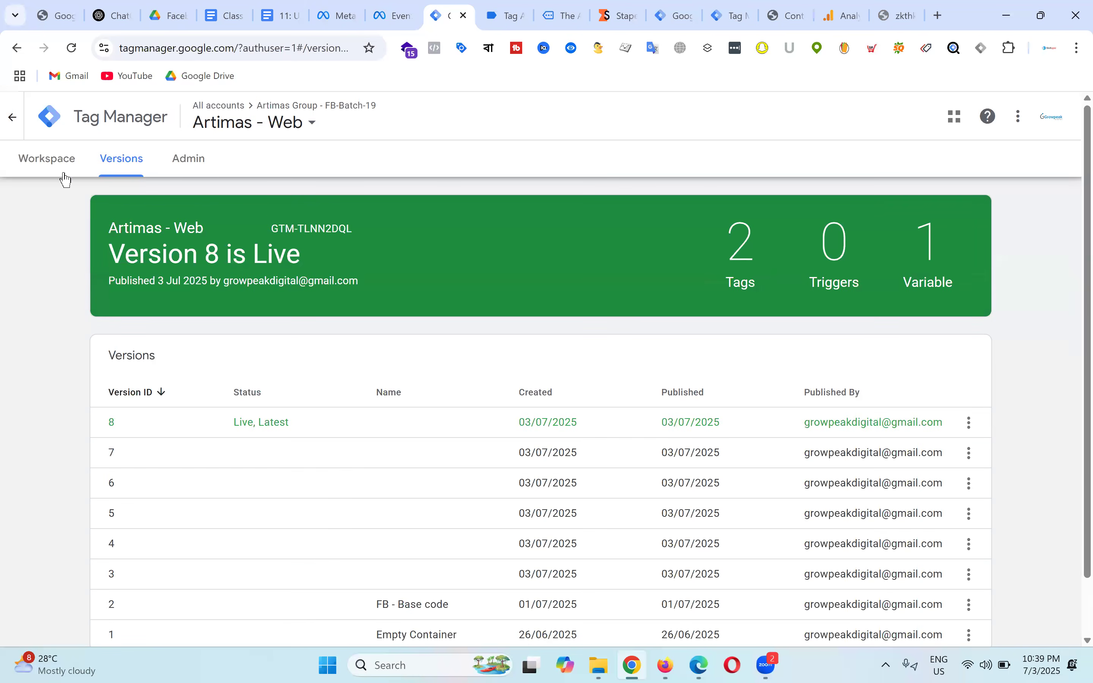
click(64, 165)
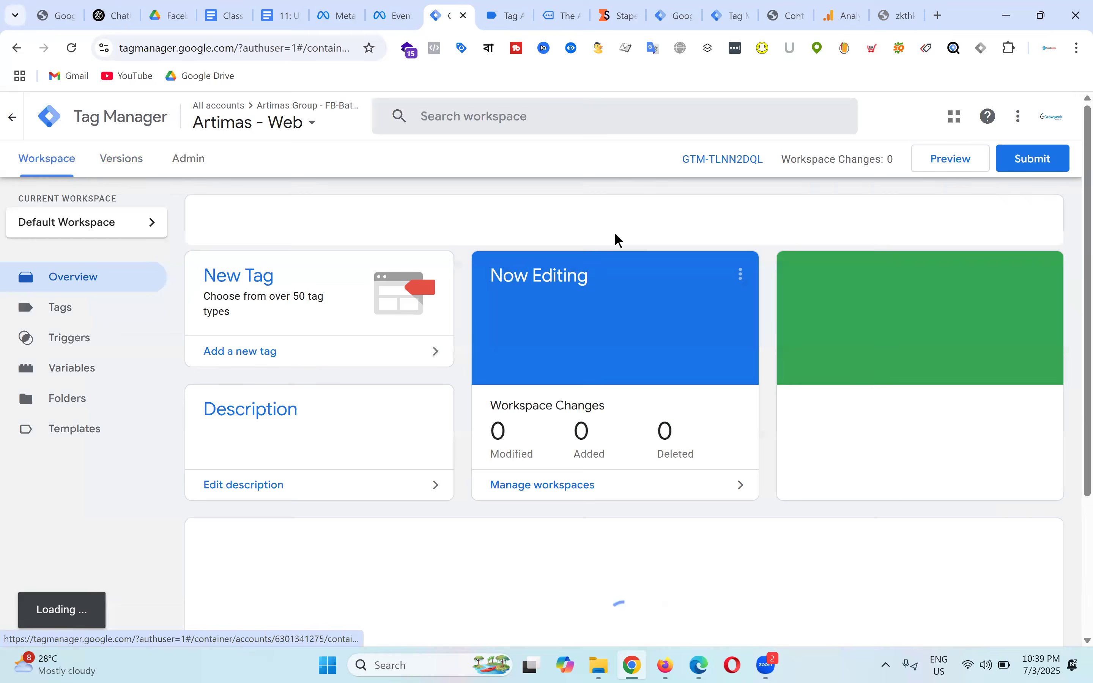
Step: Start a fresh Tag Assistant preview of theartimas.com and check the resulting PageViews in Events Manager
click(952, 165)
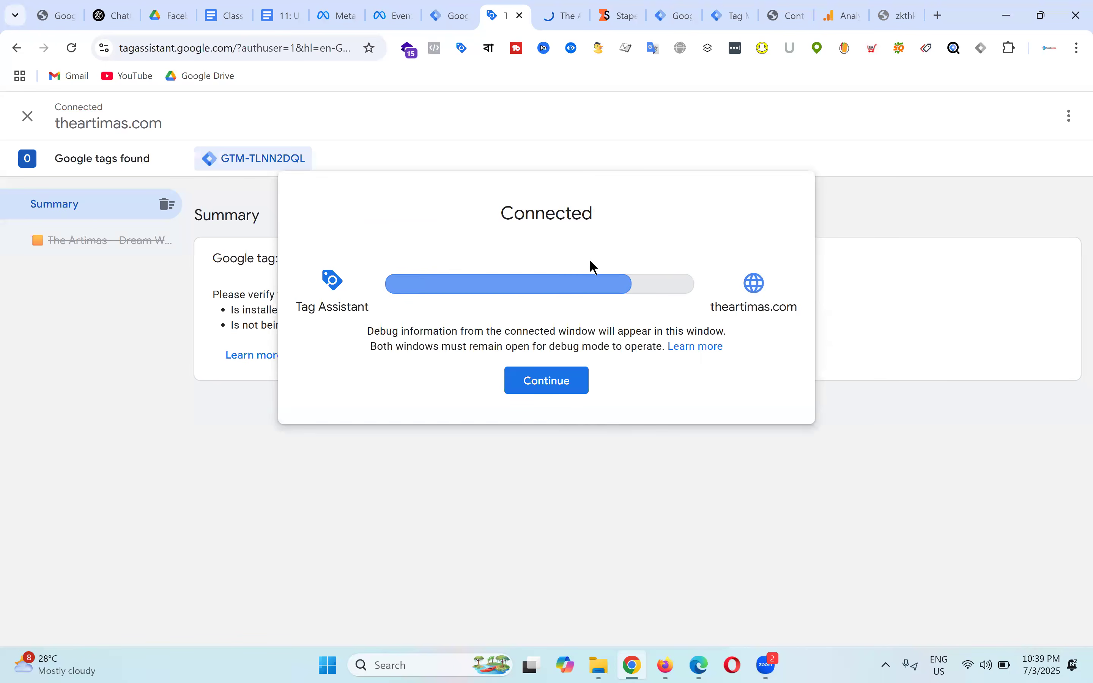
click(562, 392)
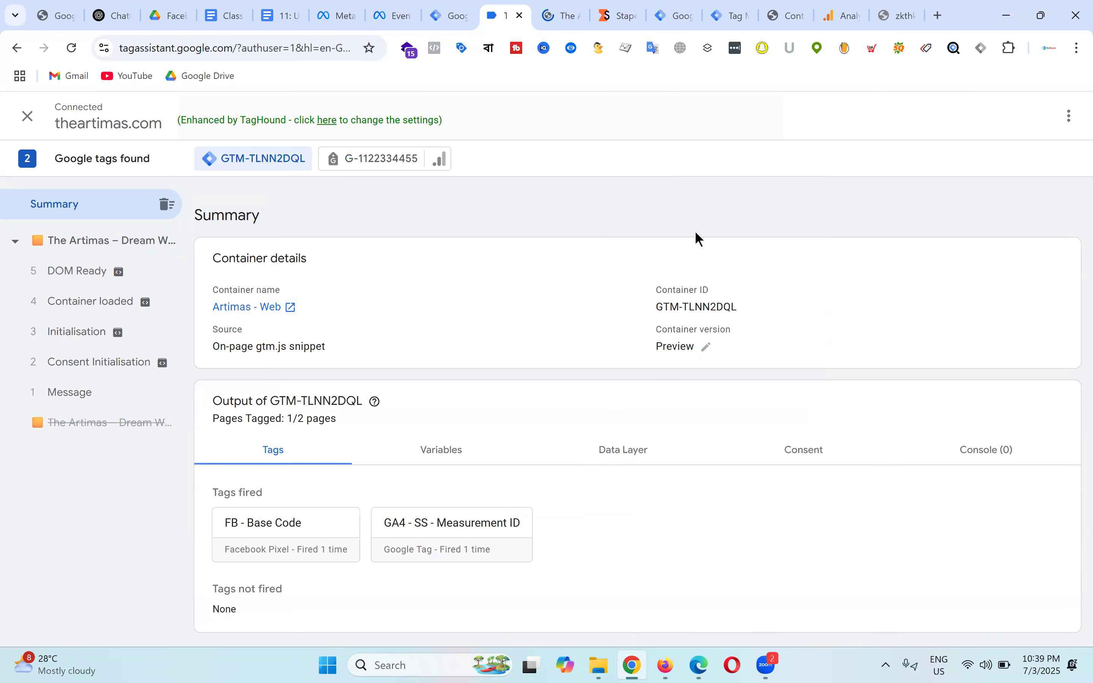
click(391, 14)
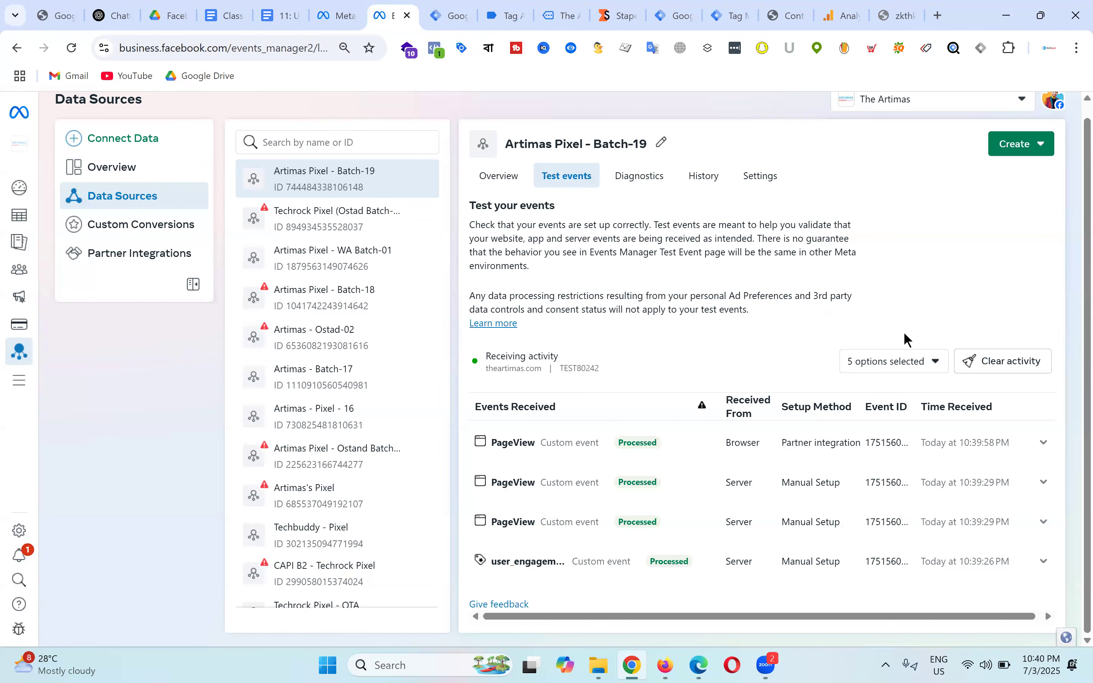
Step: Clear the recorded test event activity in Meta Events Manager again
click(725, 164)
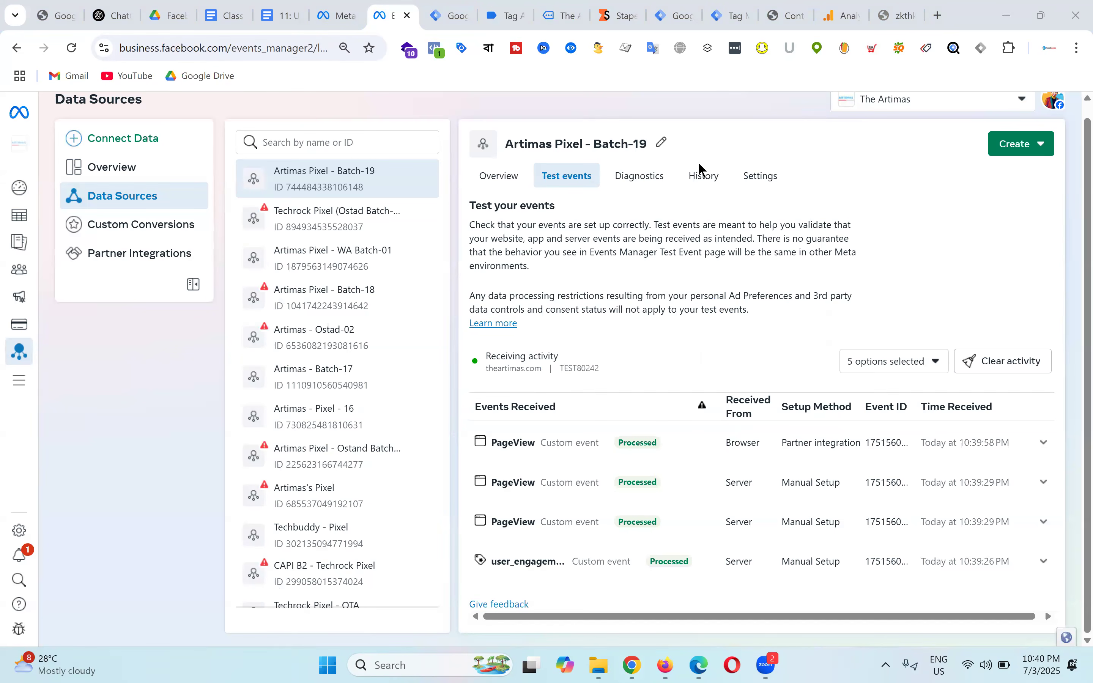
click(1000, 362)
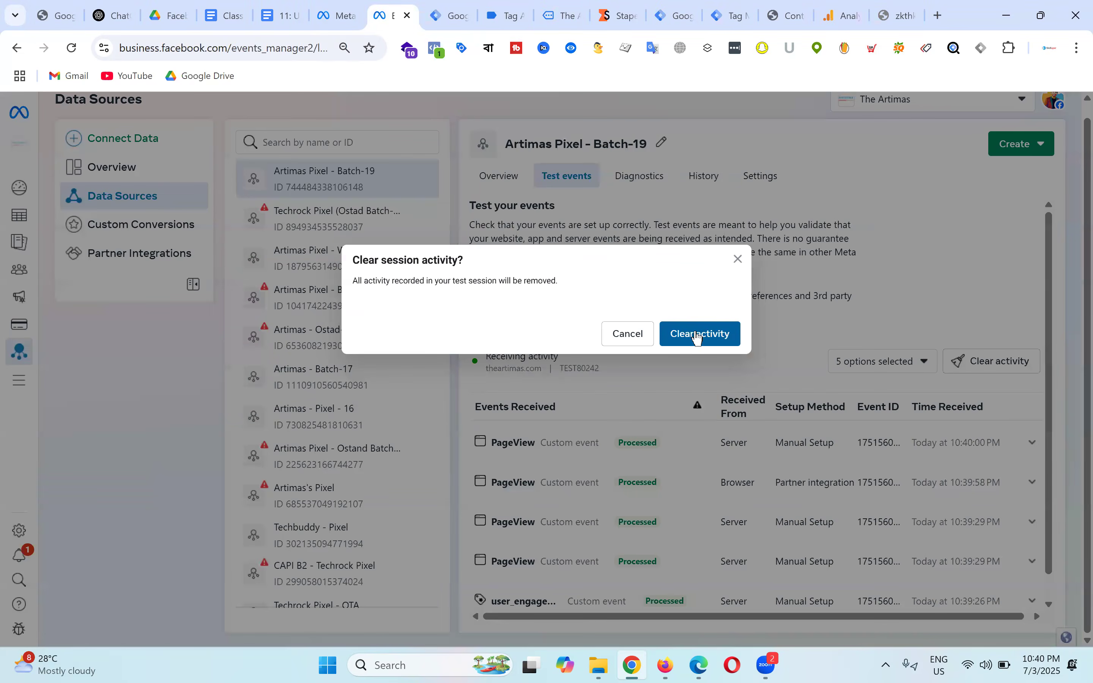
click(698, 334)
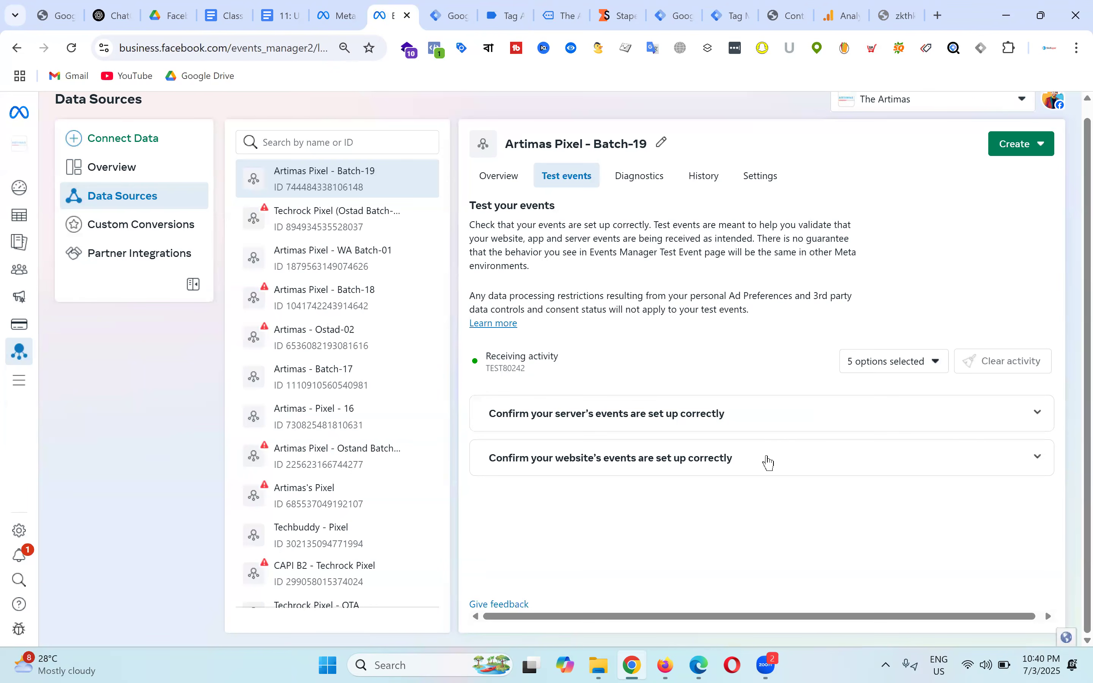
Step: Go to the store's home page product grid and open the Coco Body Oil product
click(453, 6)
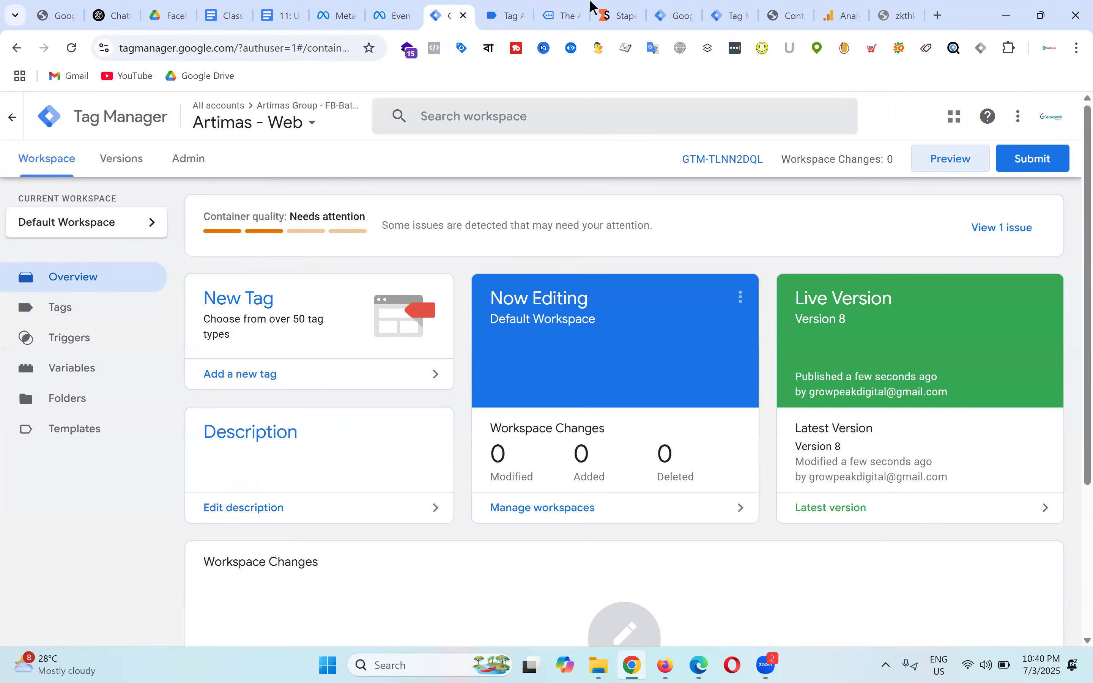
click(558, 5)
scroll(491, 356, down, 10)
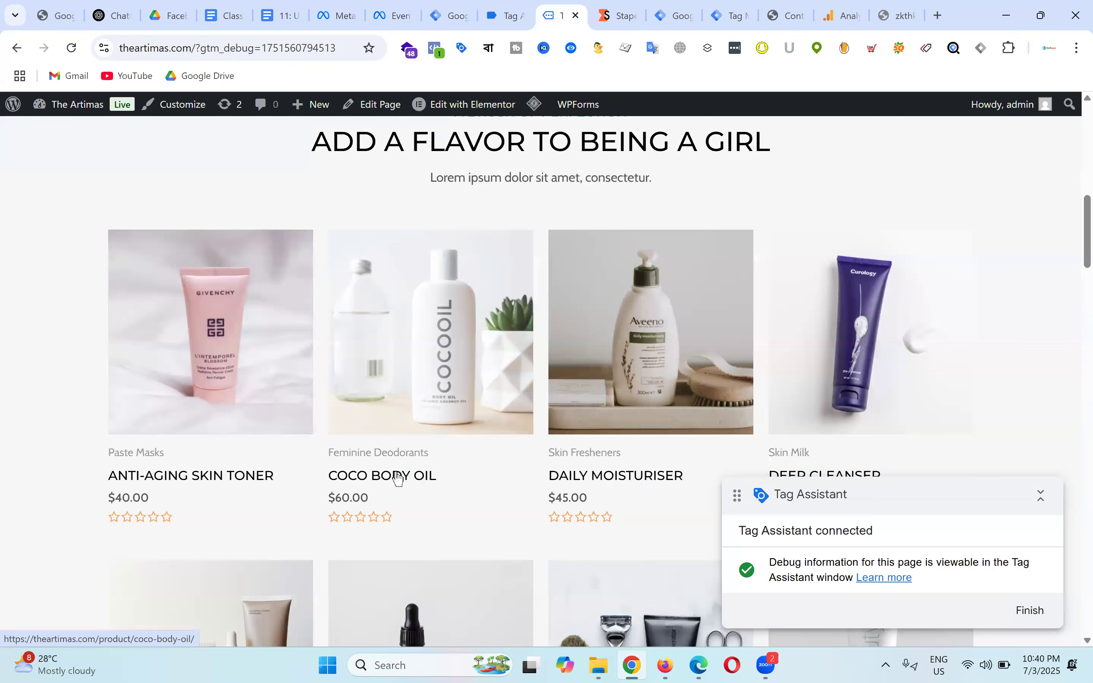
click(390, 480)
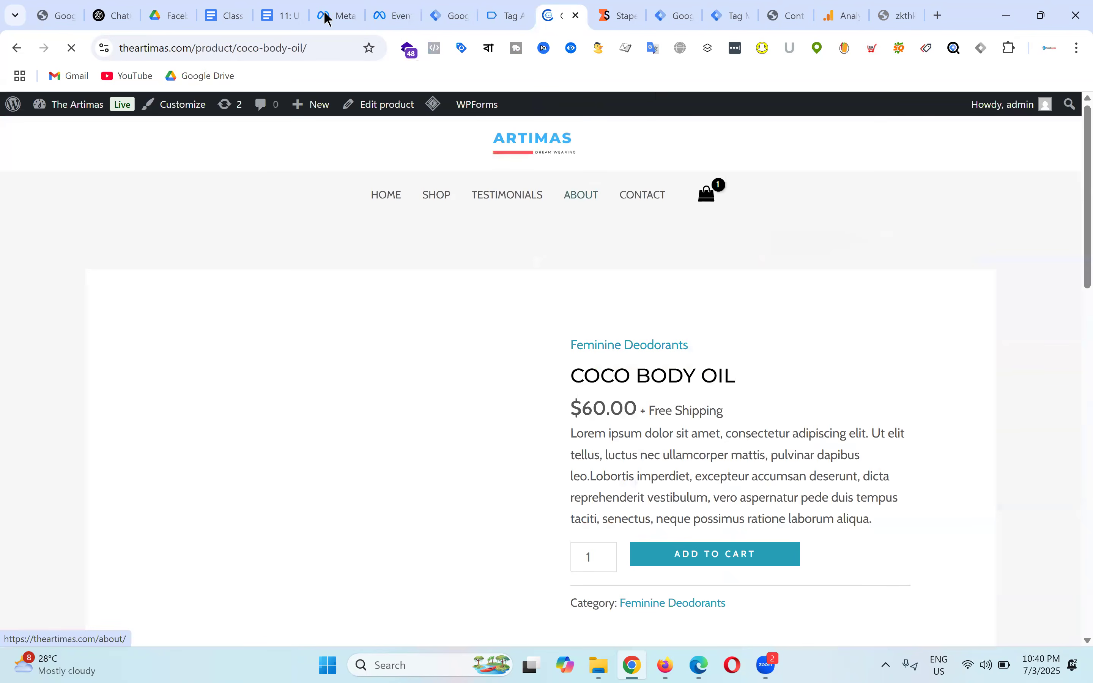
Step: Open the Test events view for Artimas Pixel - Batch-19 to see Processed server and browser PageViews
click(338, 14)
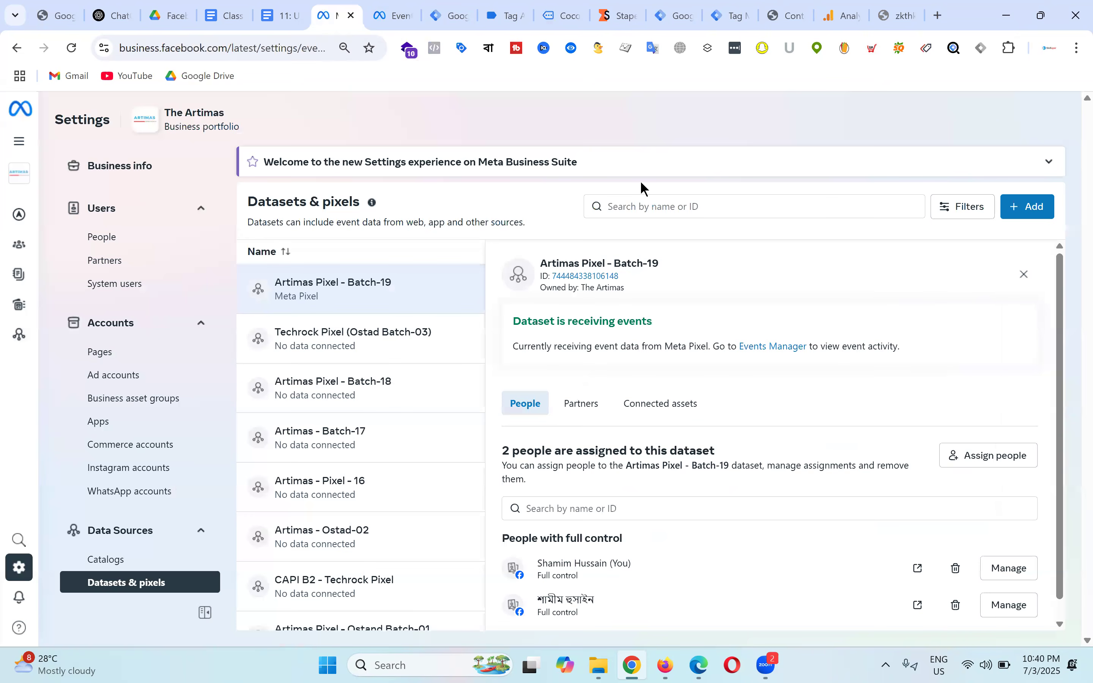
click(403, 8)
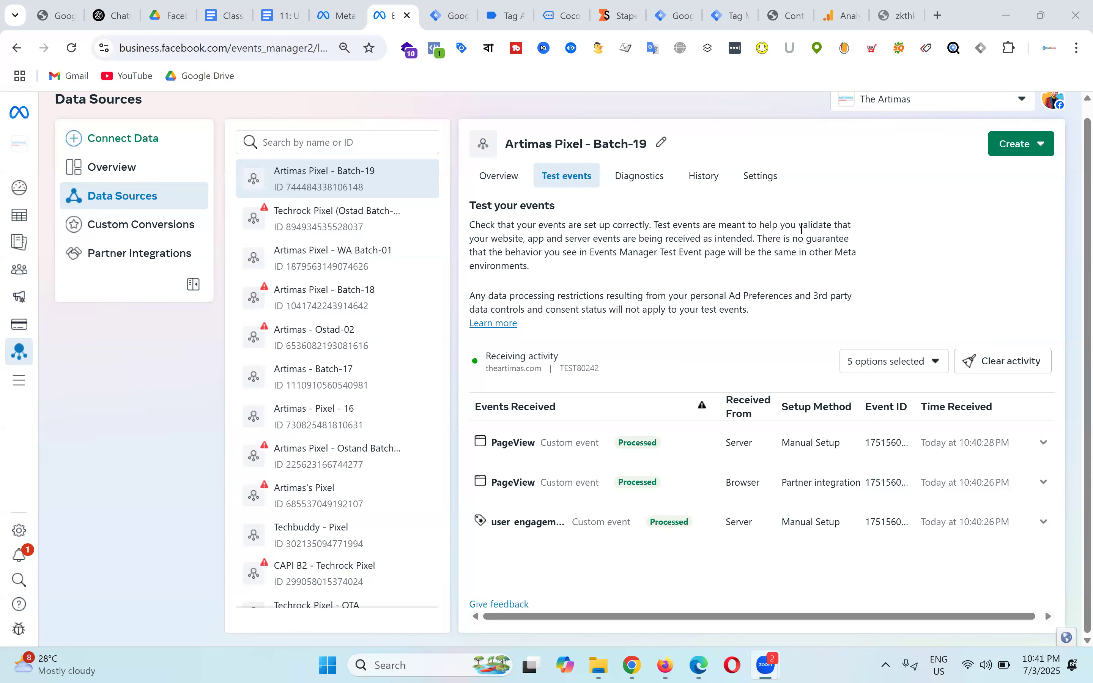
Step: Reload the Batch-19 test events to reveal a server PageView marked Deduplicated
click(72, 47)
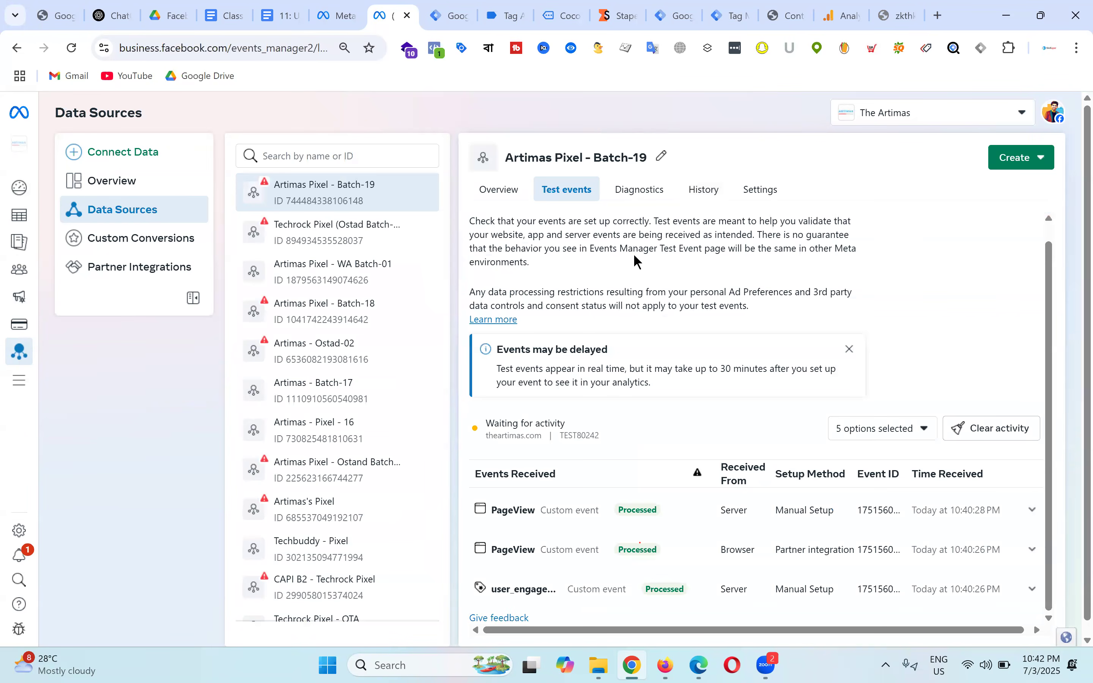
scroll(700, 275, down, 1)
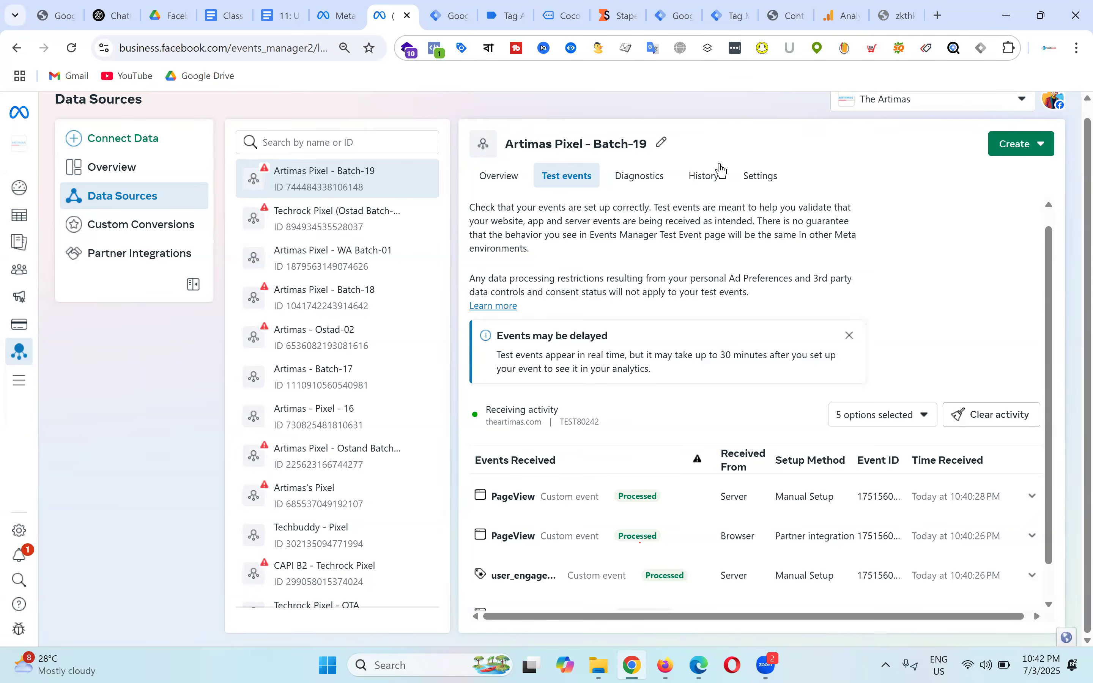
click(844, 14)
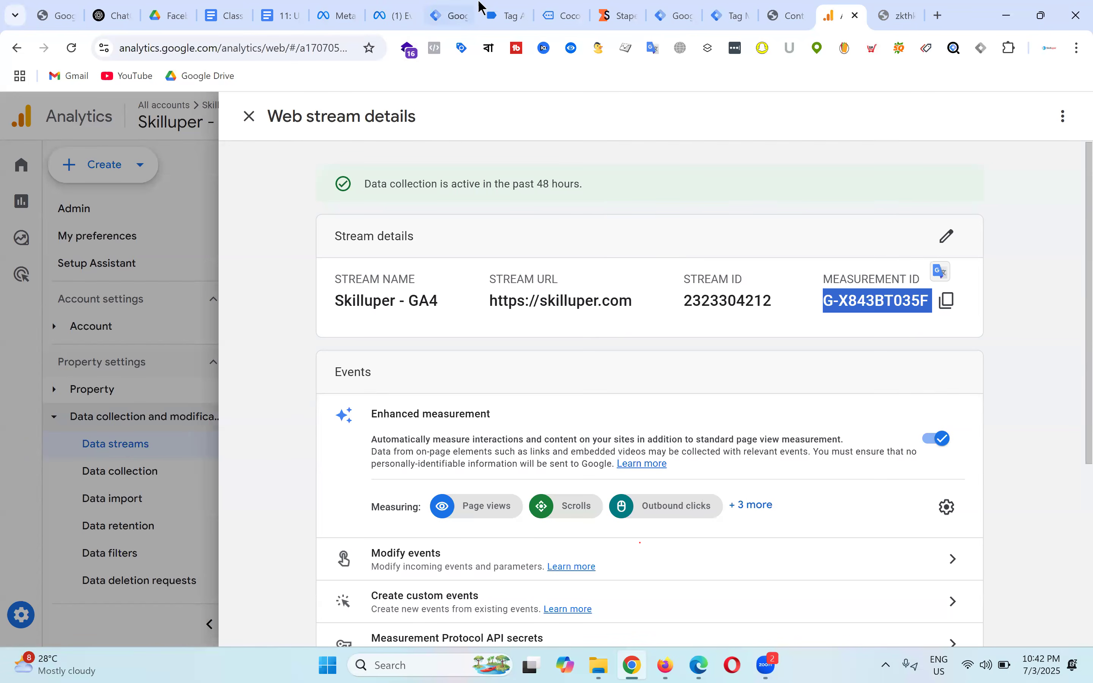
click(338, 6)
click(400, 13)
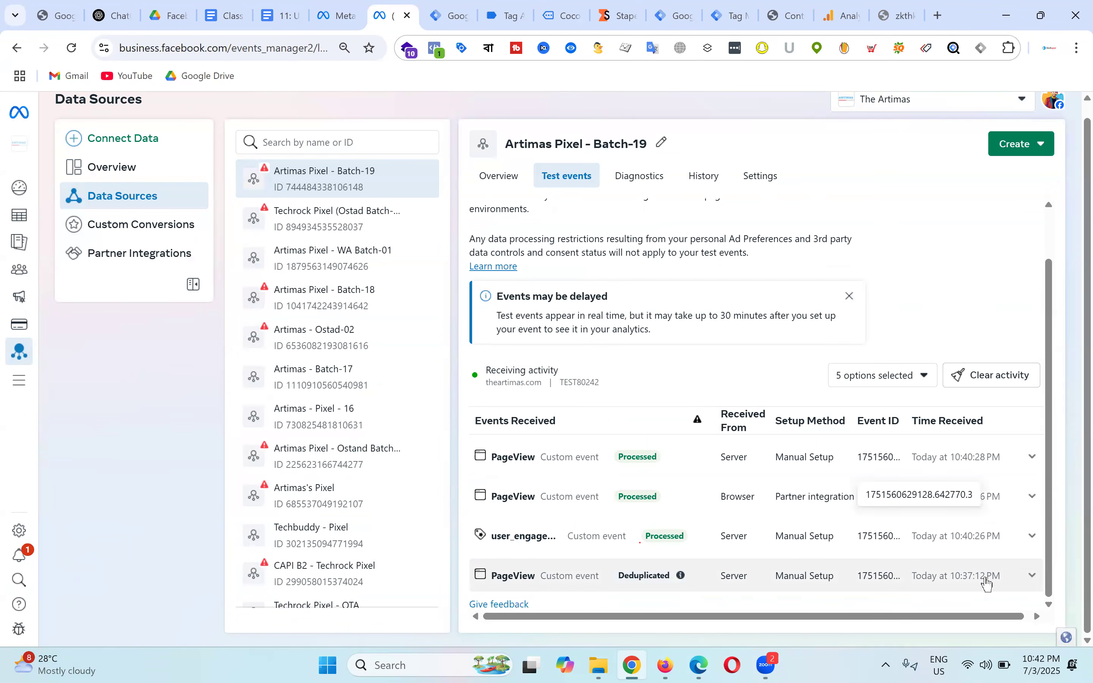
Step: Inspect the Deduplicated PageView's event ID, then scroll to find both deduplicated server PageViews
click(1034, 576)
scroll(730, 499, down, 2)
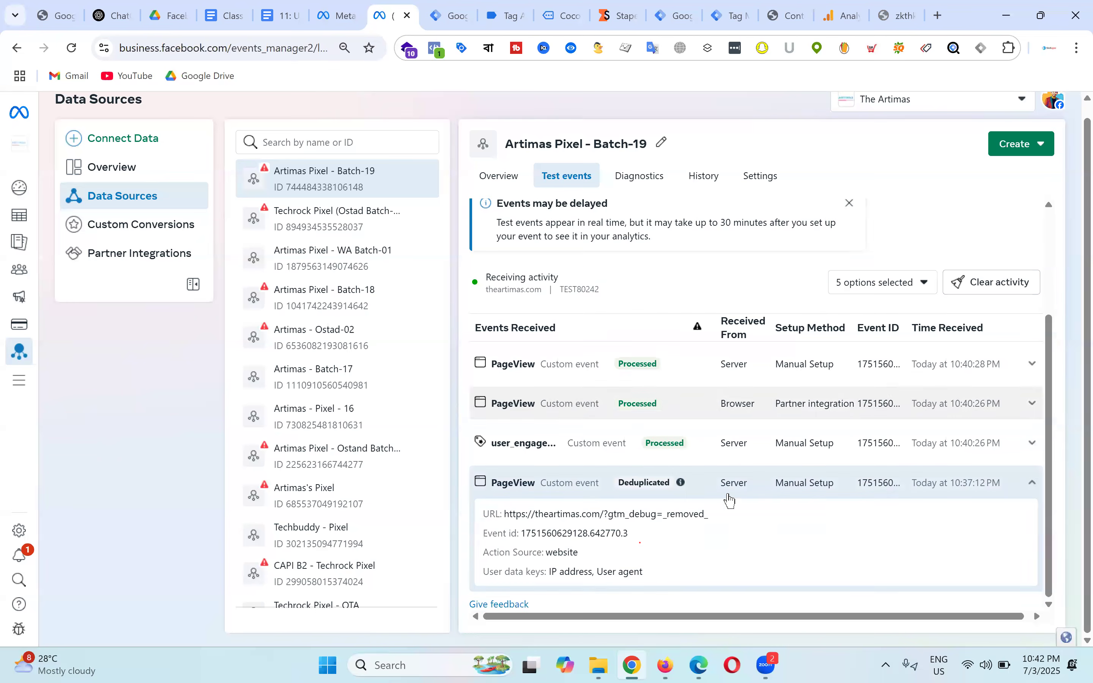
click(1033, 482)
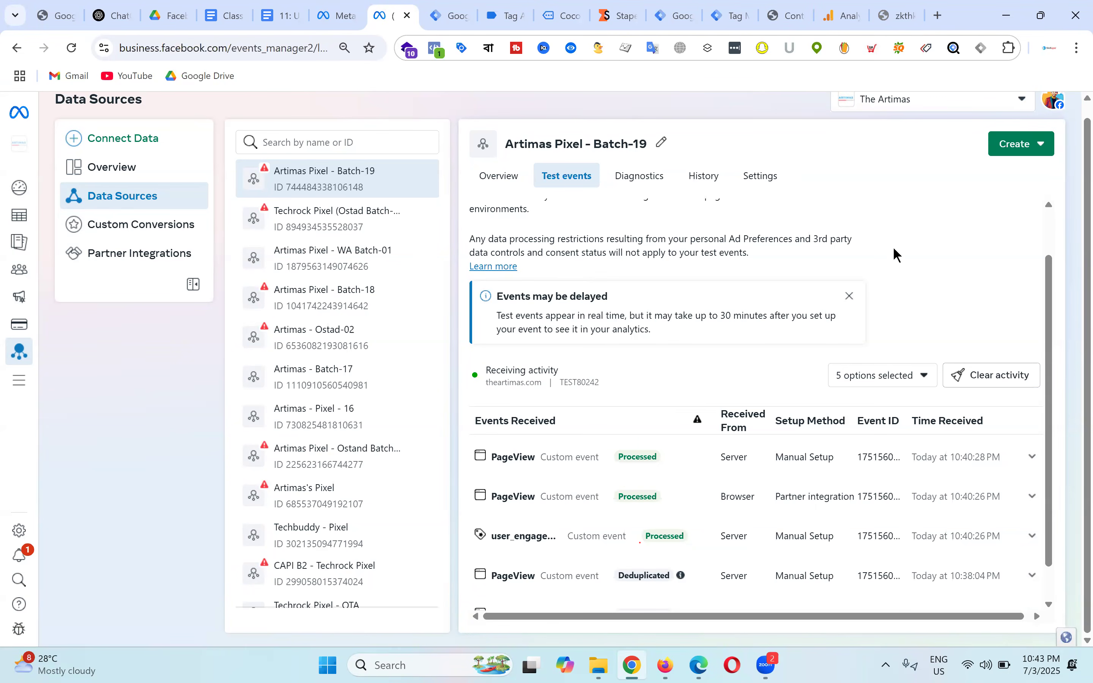
scroll(861, 247, down, 1)
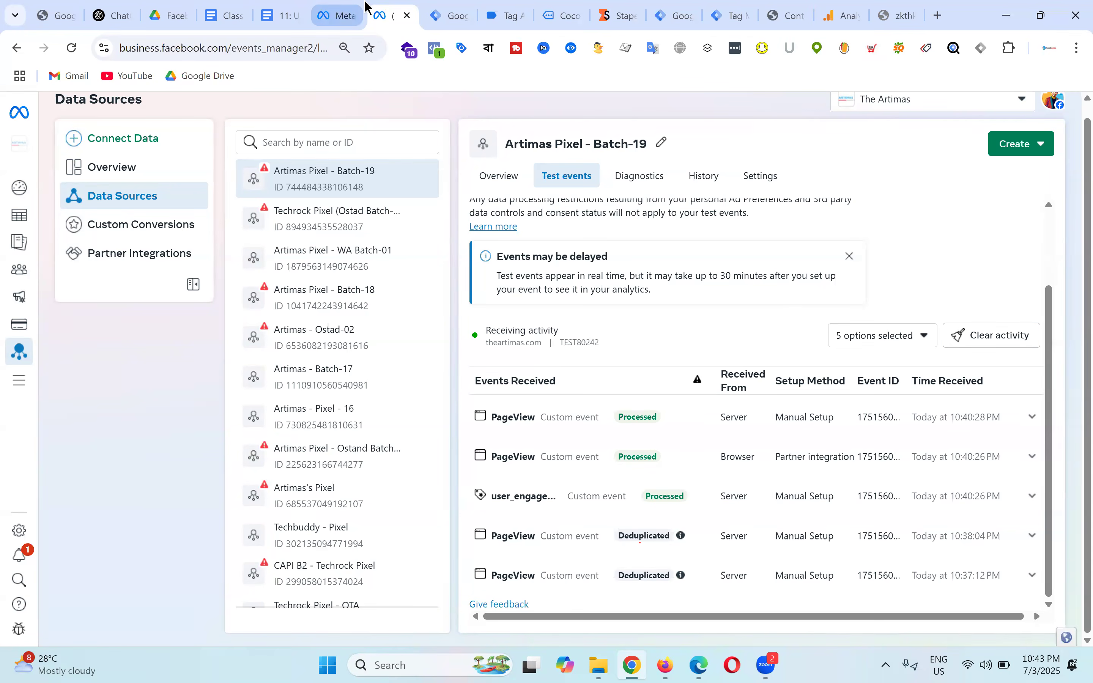
mouse_move(437, 6)
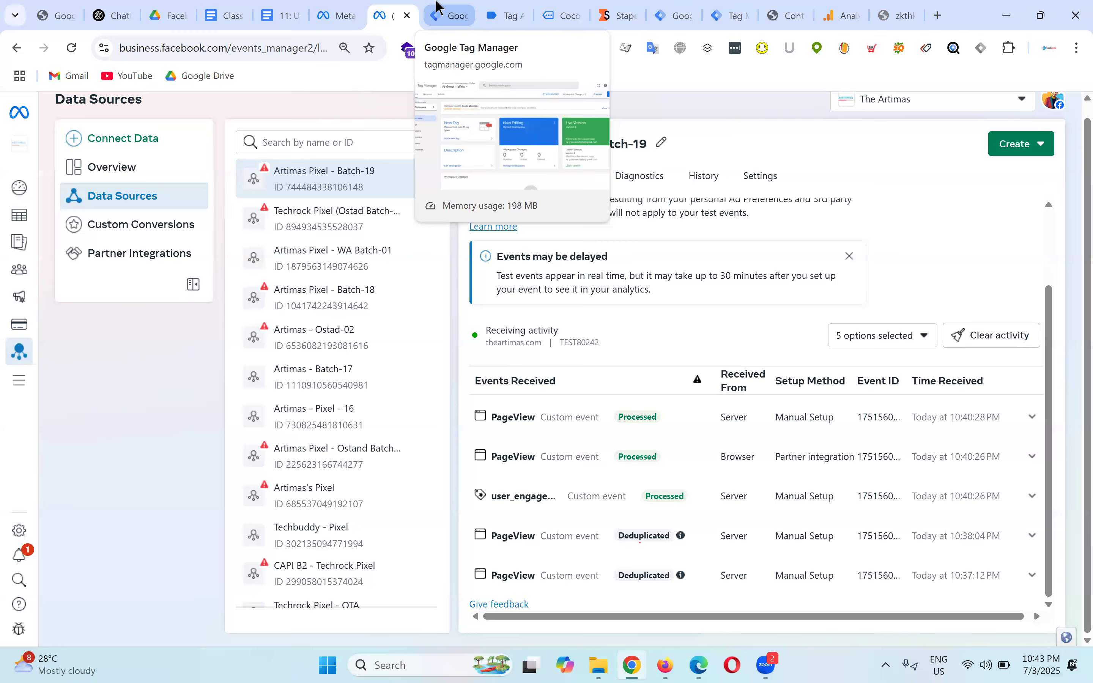
mouse_move(296, 15)
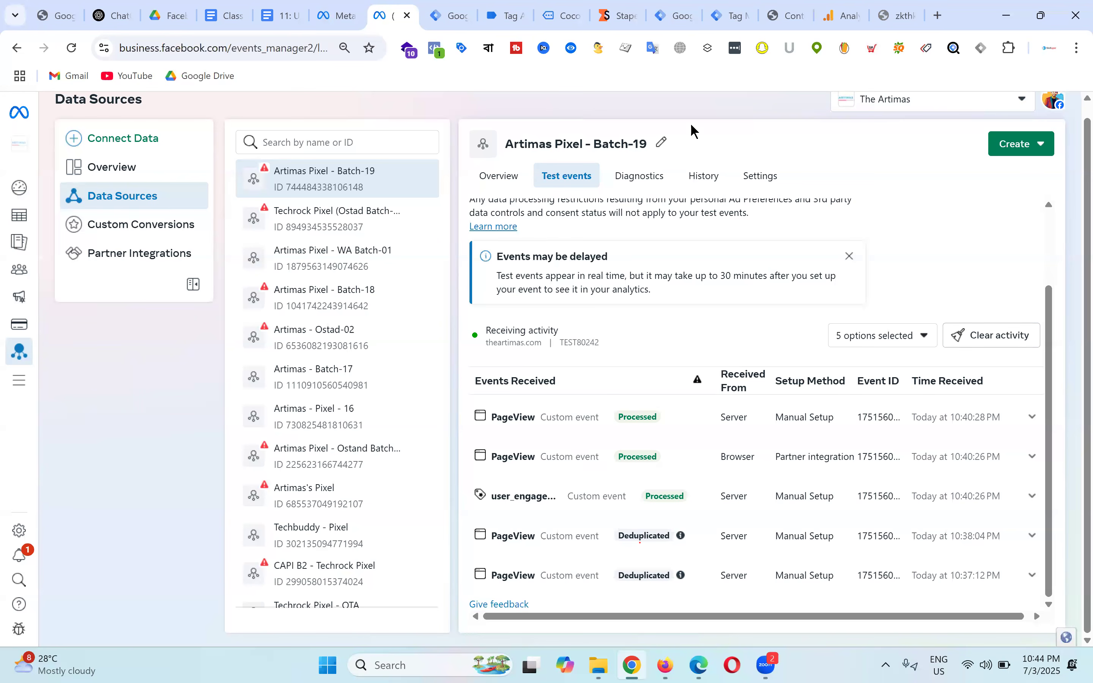
Step: Check Meta Pixel Helper on the Coco Body Oil page and reload it to send new events
click(510, 14)
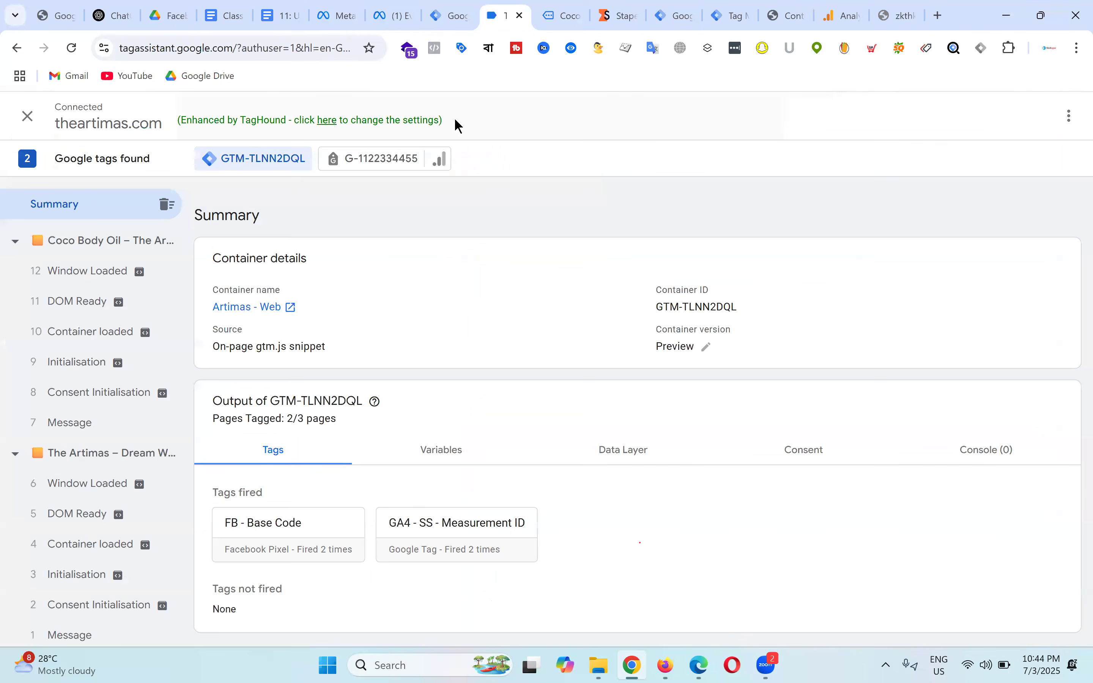
click(565, 13)
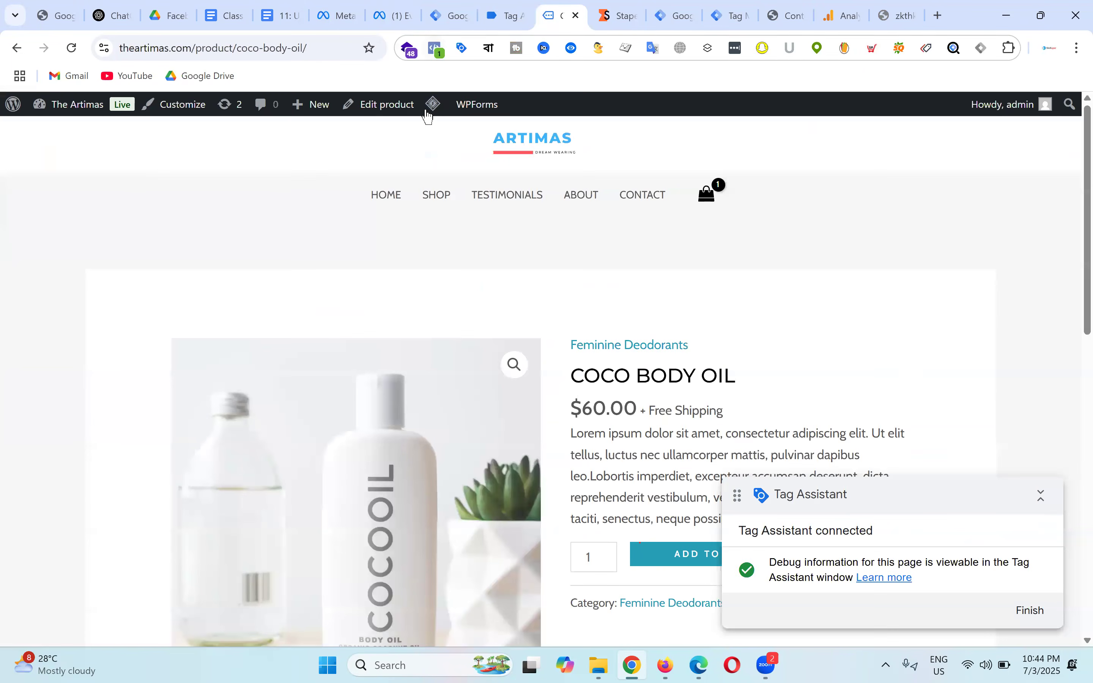
click(434, 48)
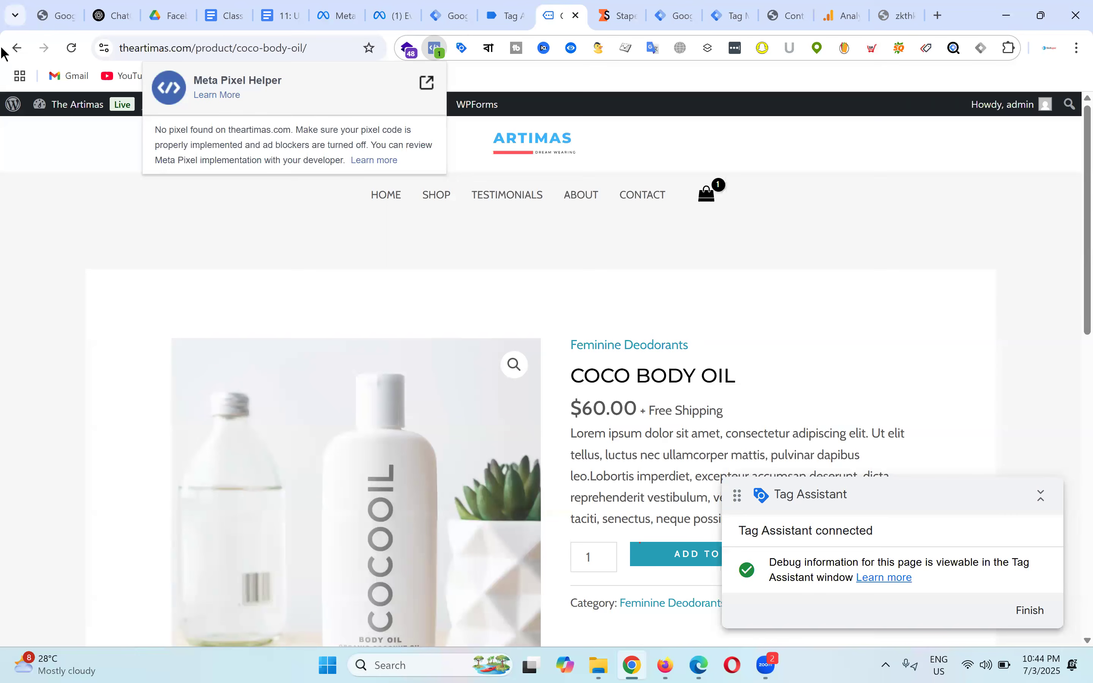
click(72, 50)
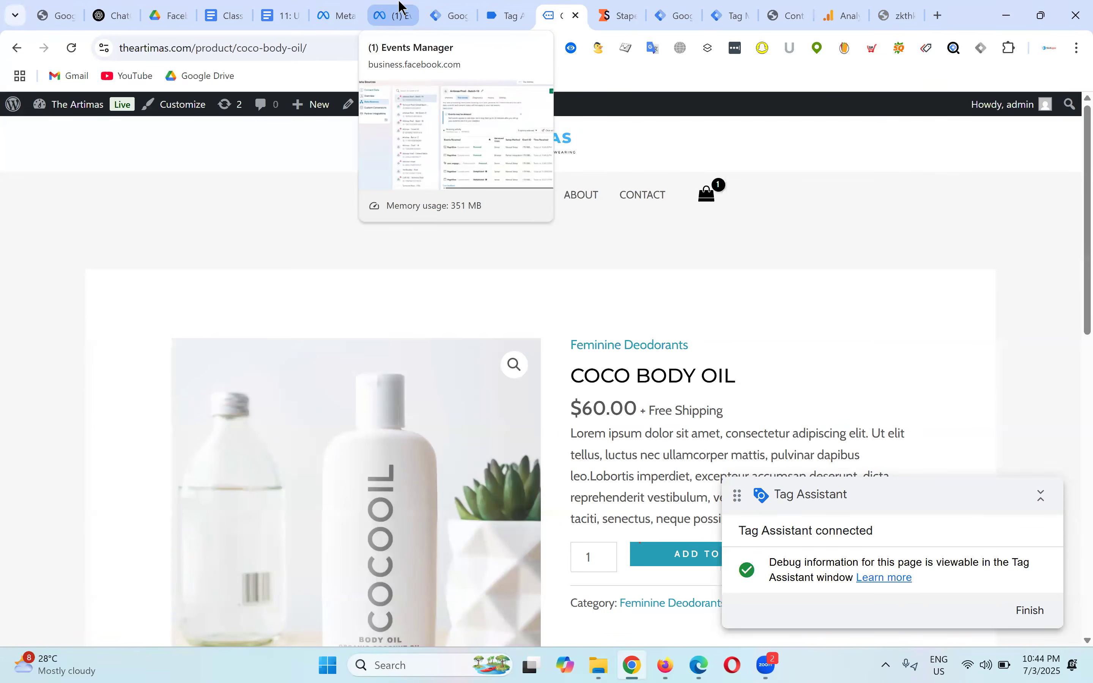
Step: Check Events Manager, then view the server container debug summary showing Conversions API Tag fired 13 times
click(385, 7)
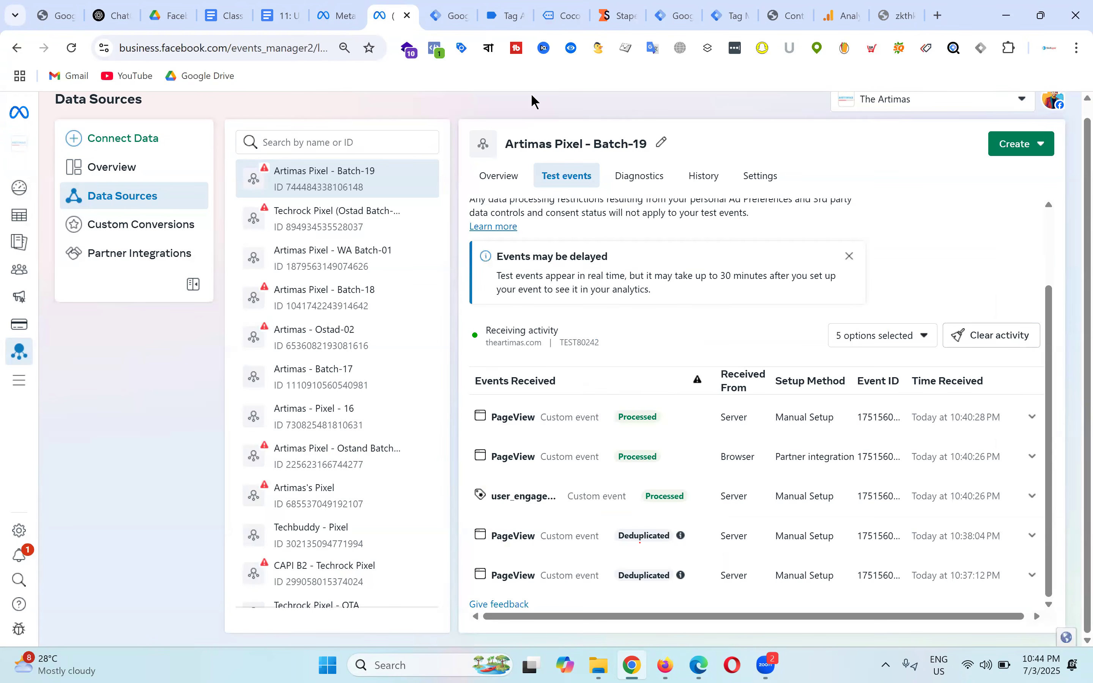
click(561, 11)
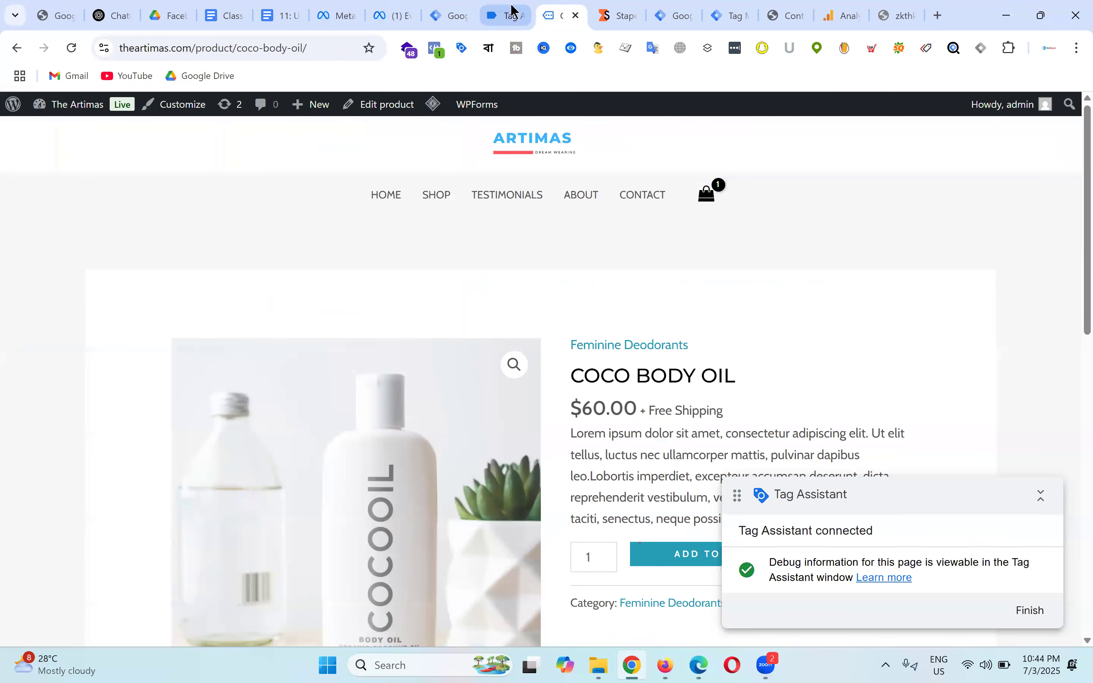
click(730, 13)
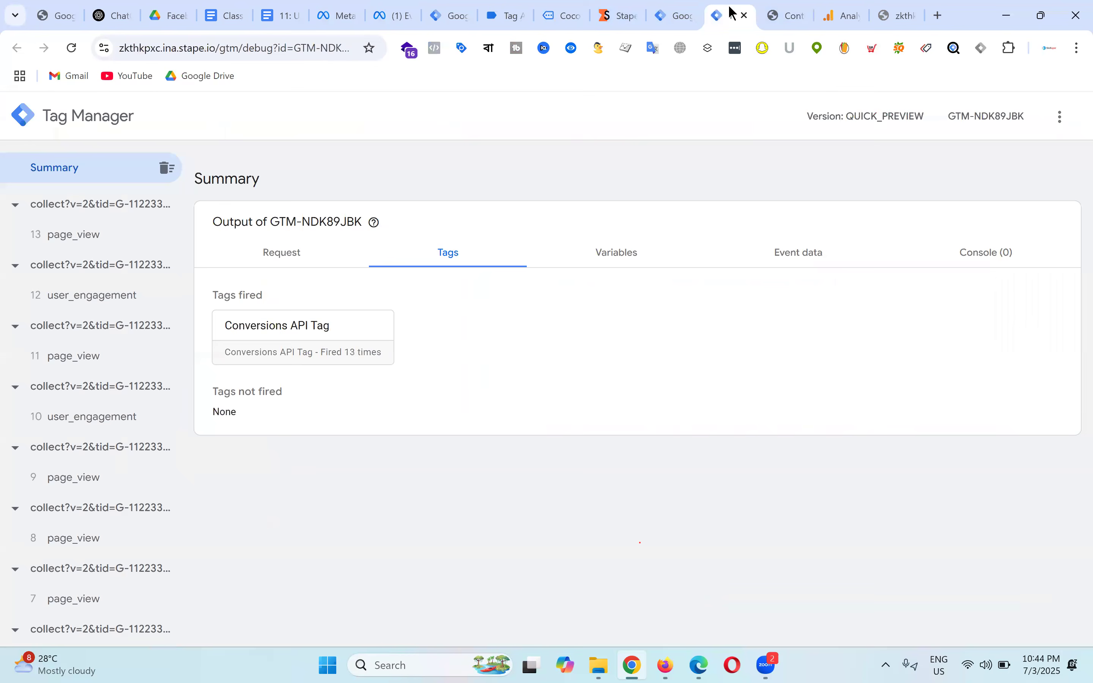
Step: Confirm that the Conversions API Tag's outgoing POST request returned status 200
click(332, 344)
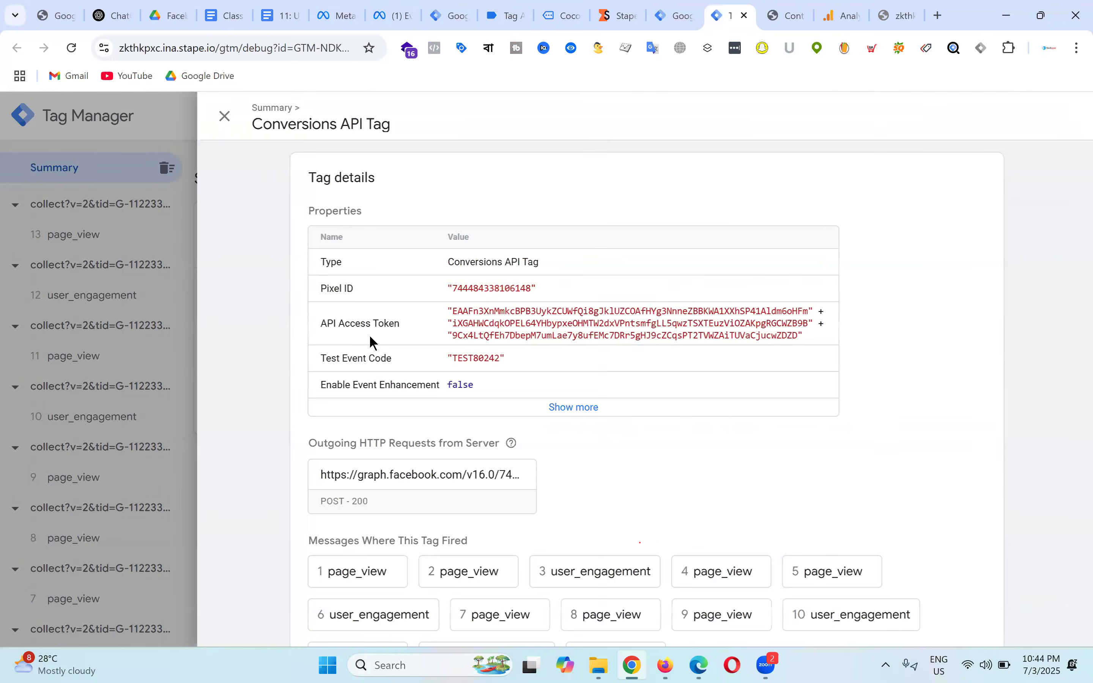
scroll(522, 333, down, 5)
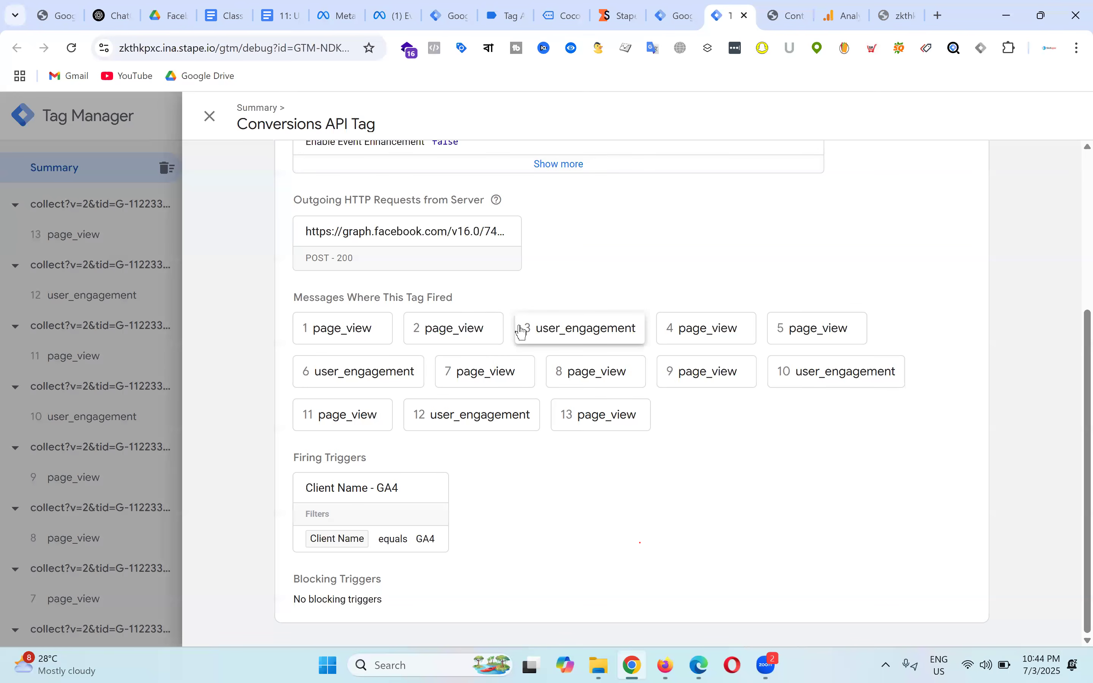
drag(299, 260, 398, 274)
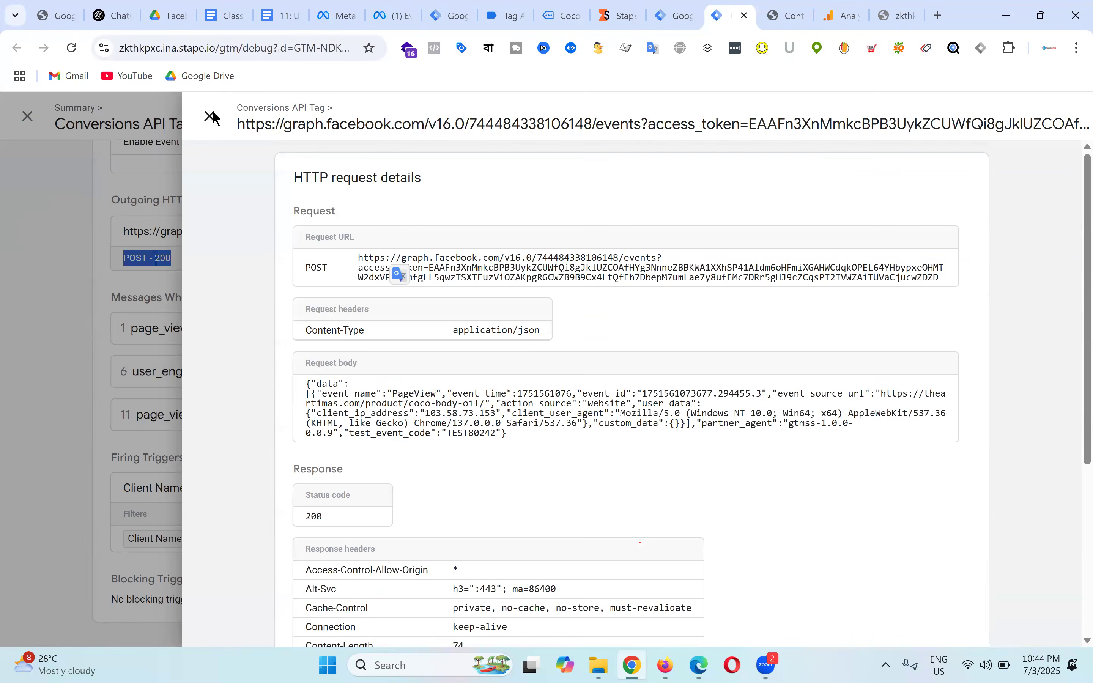
Step: Close the request and tag details and return to the Understanding Meta Pixel & Conversion API document
click(213, 119)
click(212, 120)
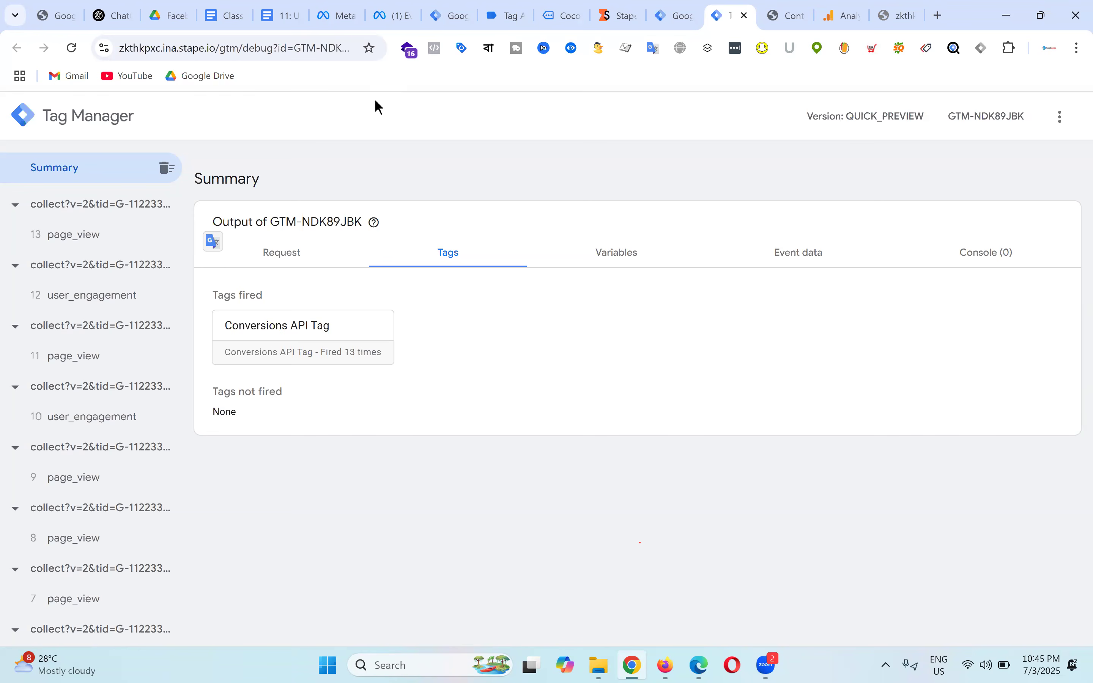
click(285, 6)
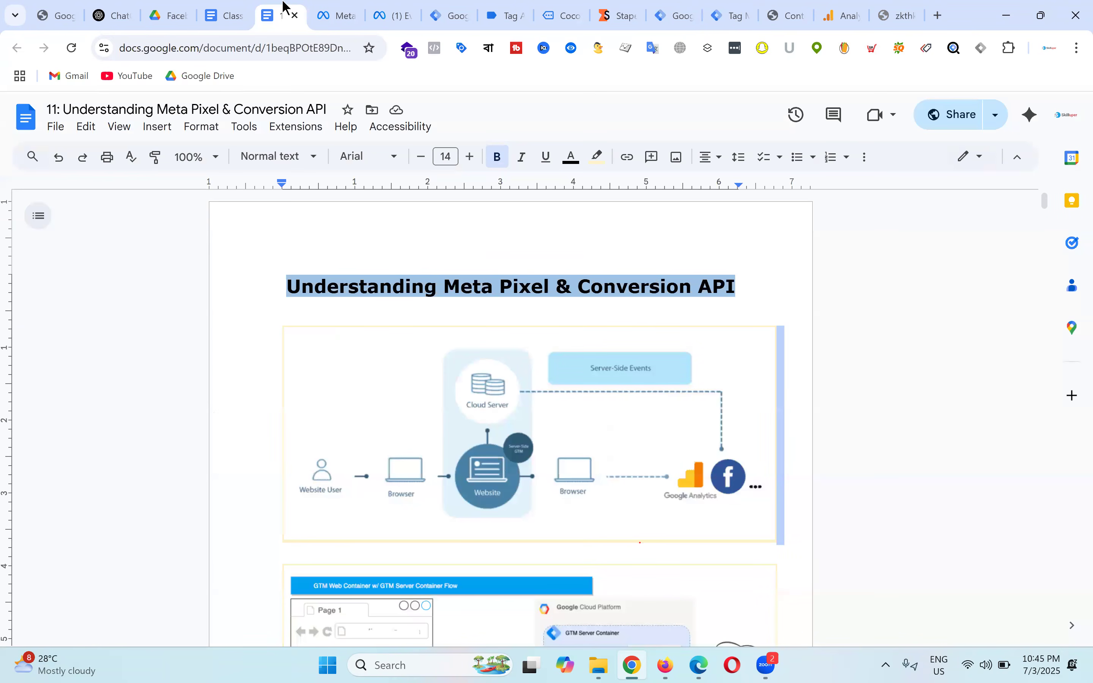